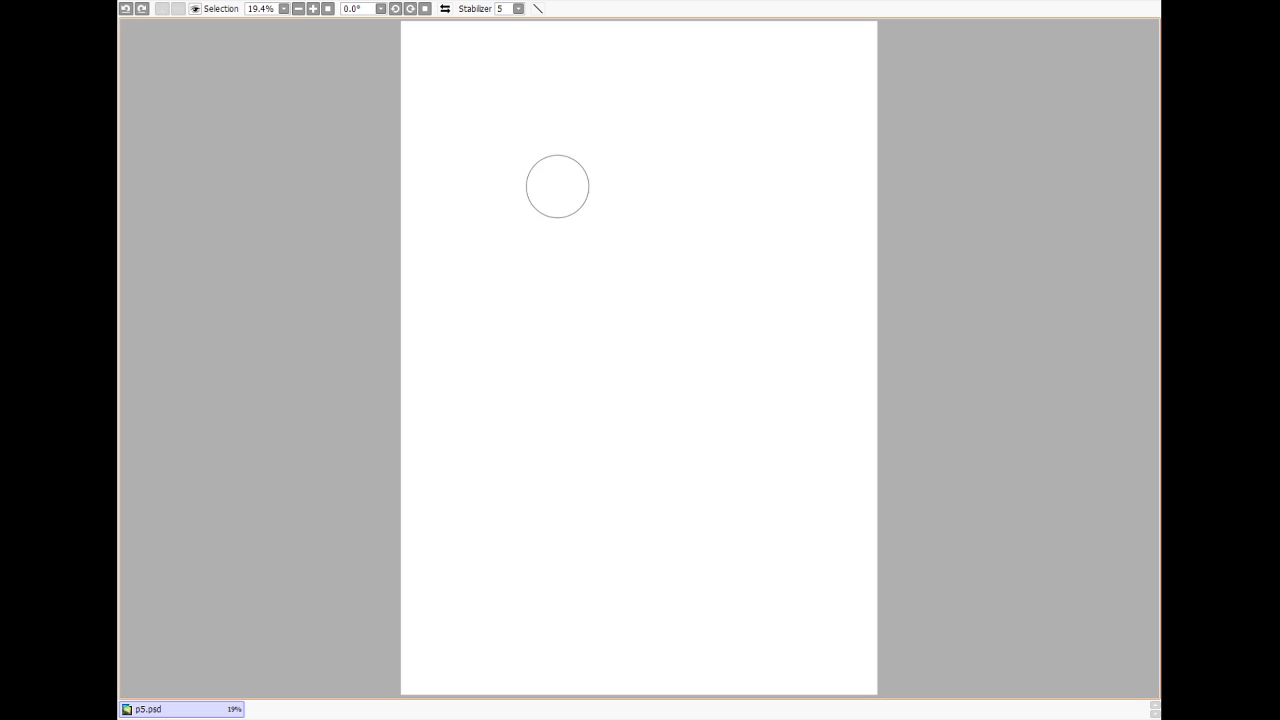
Block in a head and neck in three-quarter view with flesh-toned brush strokes, marking the forehead edge and crown.
{"action": "mouse_move", "coordinate": [557, 186]}
{"action": "left_mouse_down"}
{"action": "mouse_move", "coordinate": [586, 280]}
{"action": "mouse_move", "coordinate": [626, 306]}
{"action": "mouse_move", "coordinate": [639, 92]}
{"action": "mouse_move", "coordinate": [757, 189]}
{"action": "mouse_move", "coordinate": [603, 414]}
{"action": "mouse_move", "coordinate": [810, 295]}
{"action": "mouse_move", "coordinate": [556, 181]}
{"action": "mouse_move", "coordinate": [521, 89]}
{"action": "left_mouse_up"}
{"action": "mouse_move", "coordinate": [527, 268]}
{"action": "left_mouse_down"}
{"action": "mouse_move", "coordinate": [514, 193]}
{"action": "mouse_move", "coordinate": [557, 321]}
{"action": "mouse_move", "coordinate": [544, 173]}
{"action": "mouse_move", "coordinate": [555, 181]}
{"action": "mouse_move", "coordinate": [555, 304]}
{"action": "mouse_move", "coordinate": [668, 163]}
{"action": "mouse_move", "coordinate": [555, 287]}
{"action": "mouse_move", "coordinate": [564, 345]}
{"action": "mouse_move", "coordinate": [609, 348]}
{"action": "mouse_move", "coordinate": [632, 405]}
{"action": "mouse_move", "coordinate": [726, 217]}
{"action": "mouse_move", "coordinate": [604, 353]}
{"action": "mouse_move", "coordinate": [627, 483]}
{"action": "mouse_move", "coordinate": [614, 484]}
{"action": "mouse_move", "coordinate": [641, 291]}
{"action": "mouse_move", "coordinate": [738, 333]}
{"action": "mouse_move", "coordinate": [737, 371]}
{"action": "left_mouse_up"}
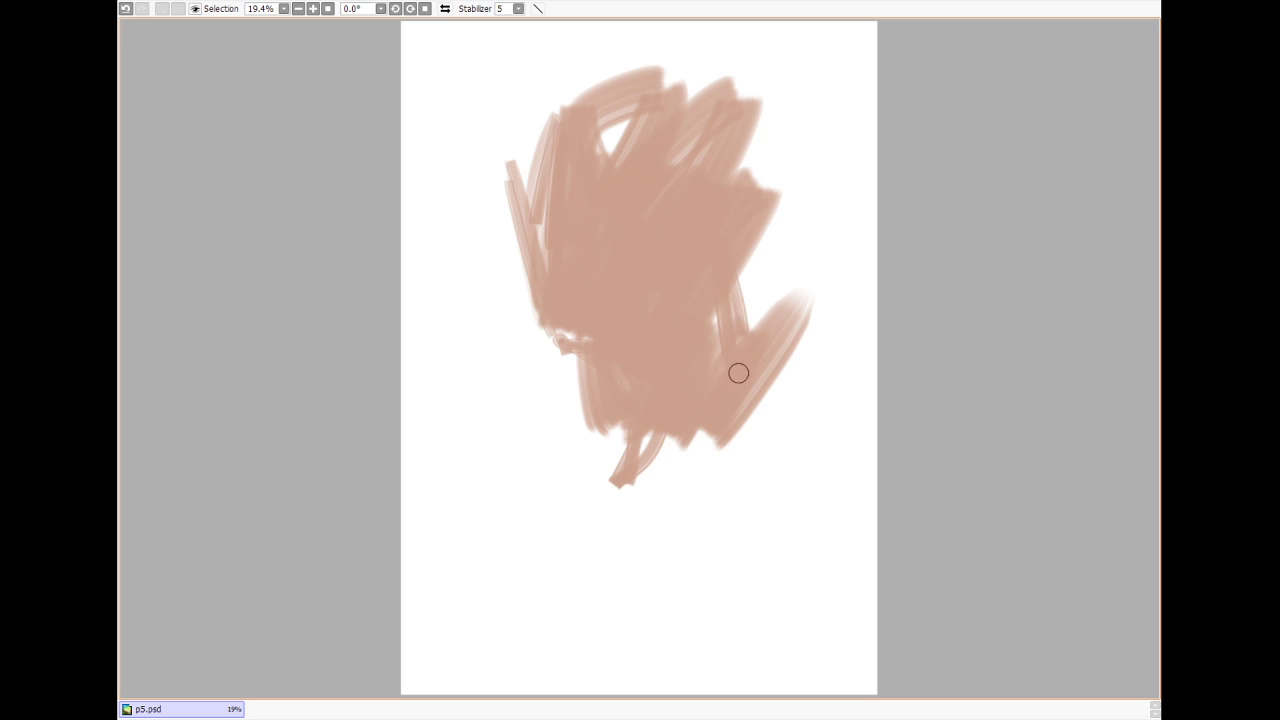
{"action": "left_click_drag", "start_coordinate": [497, 106], "coordinate": [515, 193]}
{"action": "left_click_drag", "start_coordinate": [499, 72], "coordinate": [523, 209]}
{"action": "left_click_drag", "start_coordinate": [510, 110], "coordinate": [648, 42]}
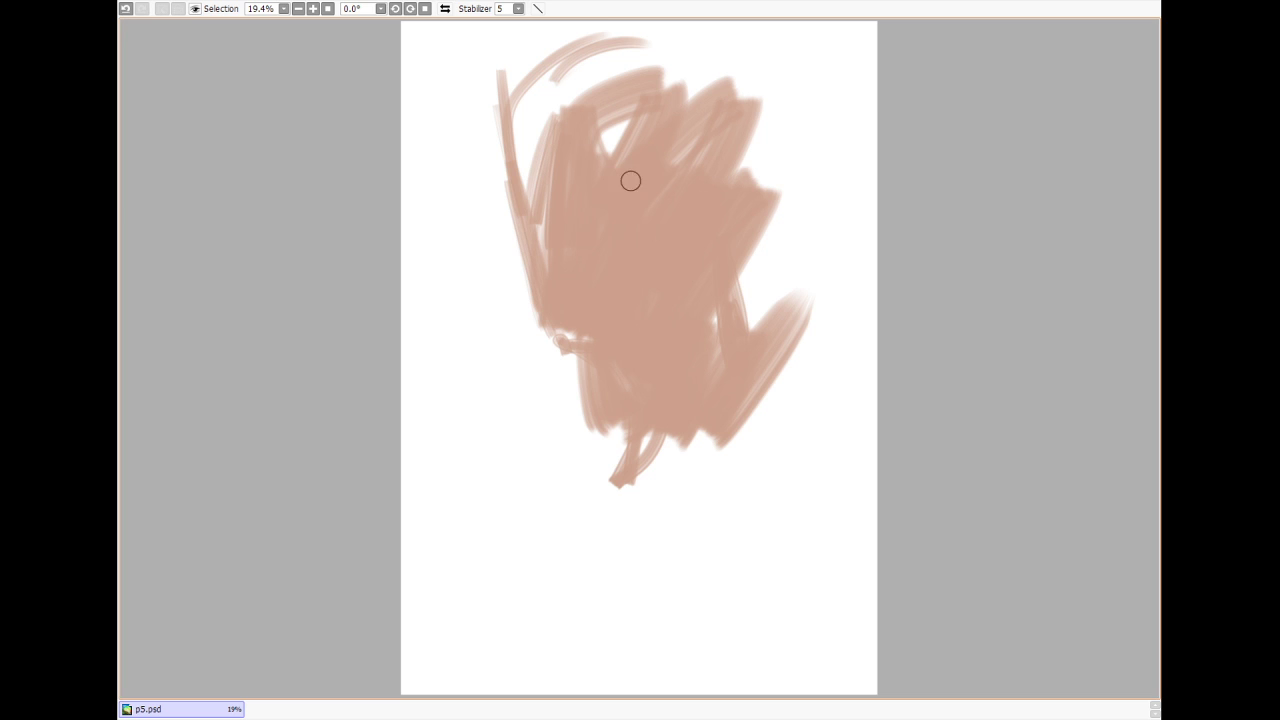
Sketch the chin, the curved jawline and the front of the neck in dark brown.
{"action": "mouse_move", "coordinate": [545, 320]}
{"action": "left_mouse_down"}
{"action": "mouse_move", "coordinate": [560, 382]}
{"action": "mouse_move", "coordinate": [650, 358]}
{"action": "left_mouse_up"}
{"action": "left_click_drag", "start_coordinate": [540, 356], "coordinate": [609, 356]}
{"action": "mouse_move", "coordinate": [547, 367]}
{"action": "left_mouse_down"}
{"action": "mouse_move", "coordinate": [622, 369]}
{"action": "mouse_move", "coordinate": [665, 352]}
{"action": "mouse_move", "coordinate": [733, 252]}
{"action": "left_mouse_up"}
{"action": "mouse_move", "coordinate": [612, 374]}
{"action": "left_mouse_down"}
{"action": "mouse_move", "coordinate": [644, 454]}
{"action": "mouse_move", "coordinate": [702, 481]}
{"action": "left_mouse_up"}
{"action": "left_click_drag", "start_coordinate": [634, 430], "coordinate": [679, 491]}
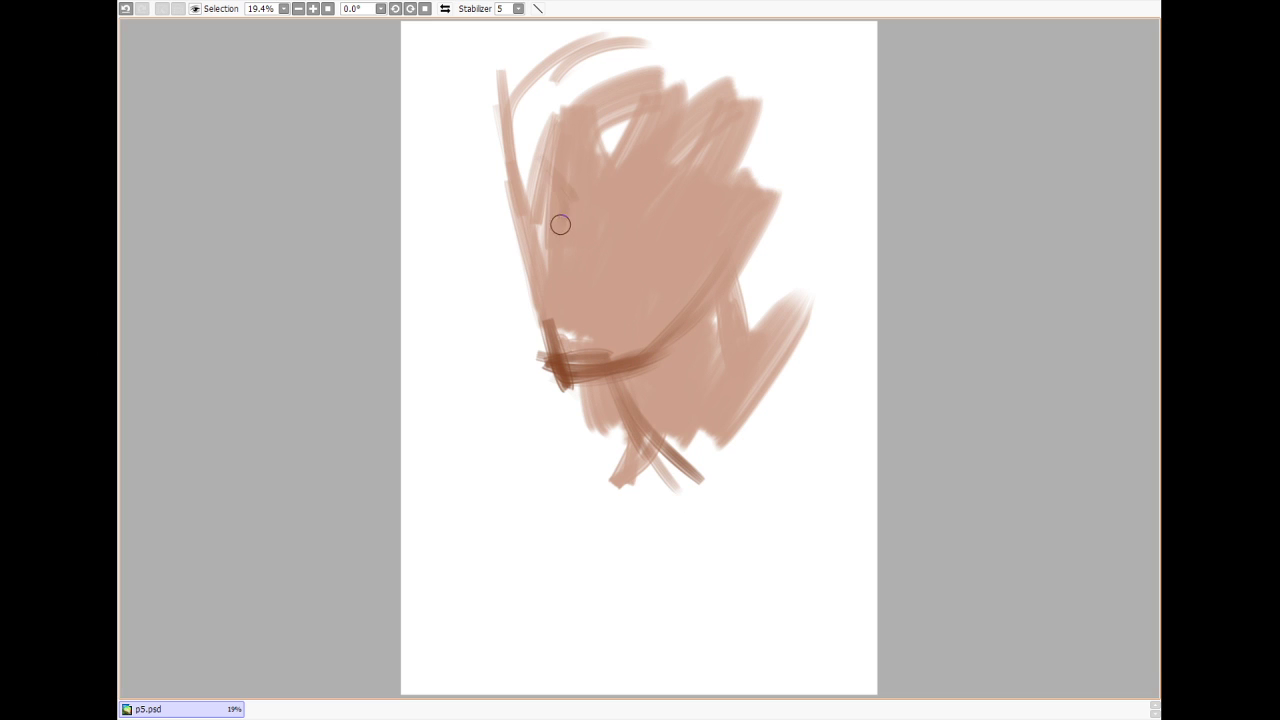
Shade both eye sockets in brown and sketch the ear and the jaw curve leading down from it.
{"action": "mouse_move", "coordinate": [560, 224]}
{"action": "left_mouse_down"}
{"action": "mouse_move", "coordinate": [531, 186]}
{"action": "mouse_move", "coordinate": [626, 197]}
{"action": "mouse_move", "coordinate": [614, 209]}
{"action": "mouse_move", "coordinate": [686, 177]}
{"action": "mouse_move", "coordinate": [651, 212]}
{"action": "mouse_move", "coordinate": [682, 172]}
{"action": "left_mouse_up"}
{"action": "left_click_drag", "start_coordinate": [777, 171], "coordinate": [757, 171]}
{"action": "mouse_move", "coordinate": [757, 173]}
{"action": "left_mouse_down"}
{"action": "mouse_move", "coordinate": [760, 231]}
{"action": "mouse_move", "coordinate": [759, 177]}
{"action": "mouse_move", "coordinate": [751, 257]}
{"action": "mouse_move", "coordinate": [790, 213]}
{"action": "mouse_move", "coordinate": [765, 163]}
{"action": "left_mouse_up"}
{"action": "mouse_move", "coordinate": [752, 240]}
{"action": "left_mouse_down"}
{"action": "mouse_move", "coordinate": [650, 362]}
{"action": "mouse_move", "coordinate": [570, 383]}
{"action": "left_mouse_up"}
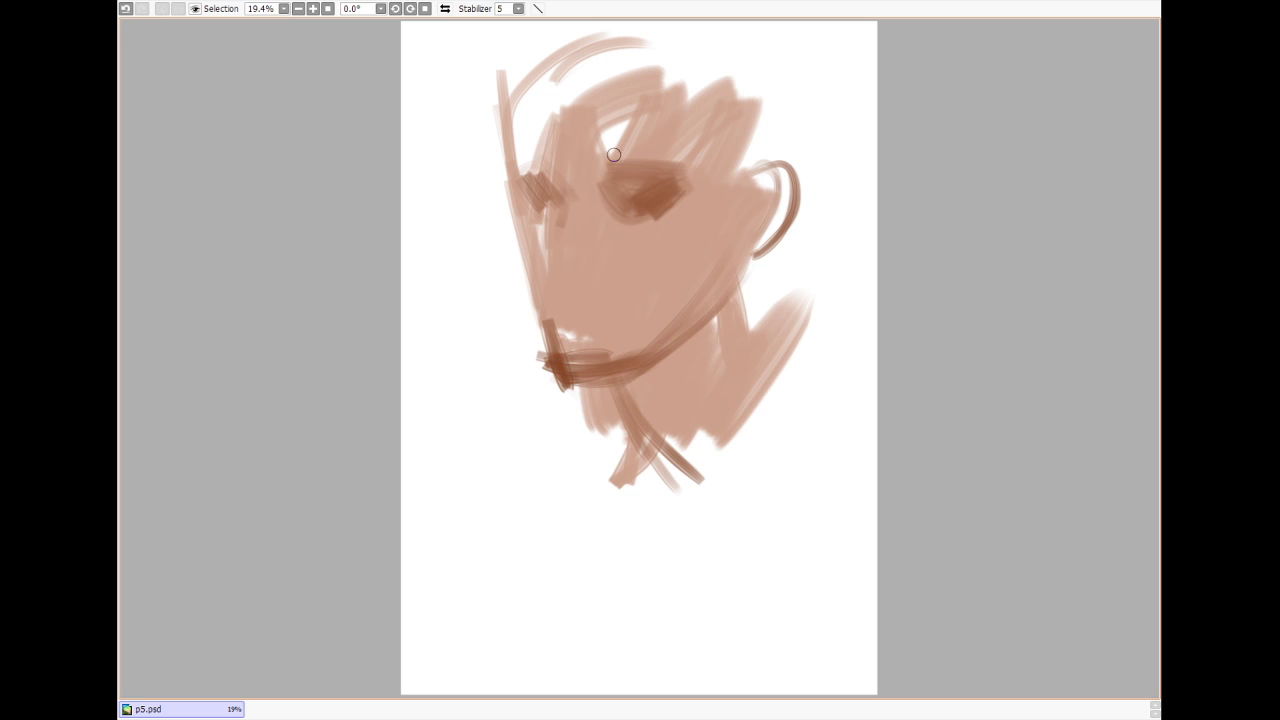
Sketch the nose and the mouth in brown, undoing unsuitable nose strokes.
{"action": "mouse_move", "coordinate": [562, 222]}
{"action": "left_mouse_down"}
{"action": "mouse_move", "coordinate": [548, 252]}
{"action": "mouse_move", "coordinate": [562, 290]}
{"action": "left_mouse_up"}
{"action": "left_click_drag", "start_coordinate": [547, 263], "coordinate": [563, 284]}
{"action": "key", "text": "ctrl+z"}
{"action": "key", "text": "ctrl+z"}
{"action": "mouse_move", "coordinate": [567, 190]}
{"action": "left_mouse_down"}
{"action": "mouse_move", "coordinate": [548, 252]}
{"action": "mouse_move", "coordinate": [538, 248]}
{"action": "mouse_move", "coordinate": [565, 271]}
{"action": "left_mouse_up"}
{"action": "key", "text": "ctrl+z"}
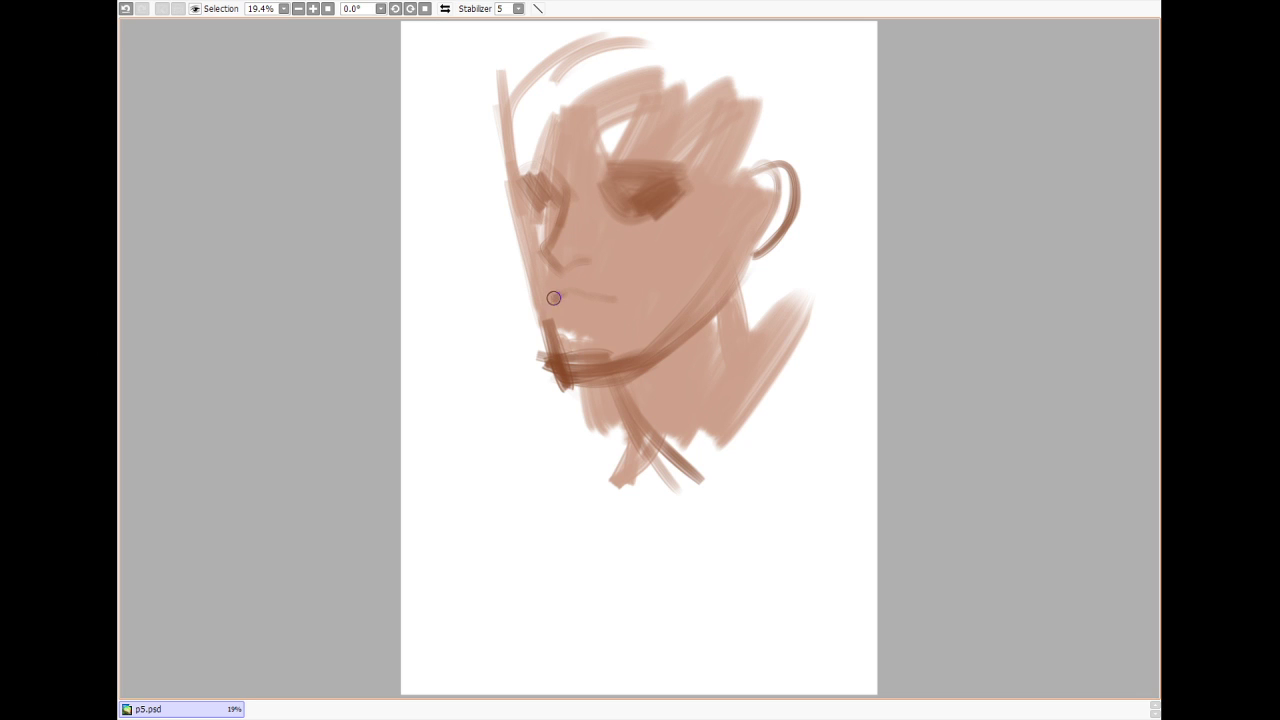
{"action": "mouse_move", "coordinate": [581, 293]}
{"action": "left_mouse_down"}
{"action": "mouse_move", "coordinate": [625, 298]}
{"action": "mouse_move", "coordinate": [604, 310]}
{"action": "mouse_move", "coordinate": [615, 301]}
{"action": "left_mouse_up"}
Draw the far side of the face as a brown contour from the forehead down to the chin.
{"action": "left_click_drag", "start_coordinate": [754, 242], "coordinate": [742, 246]}
{"action": "left_click_drag", "start_coordinate": [511, 106], "coordinate": [500, 188]}
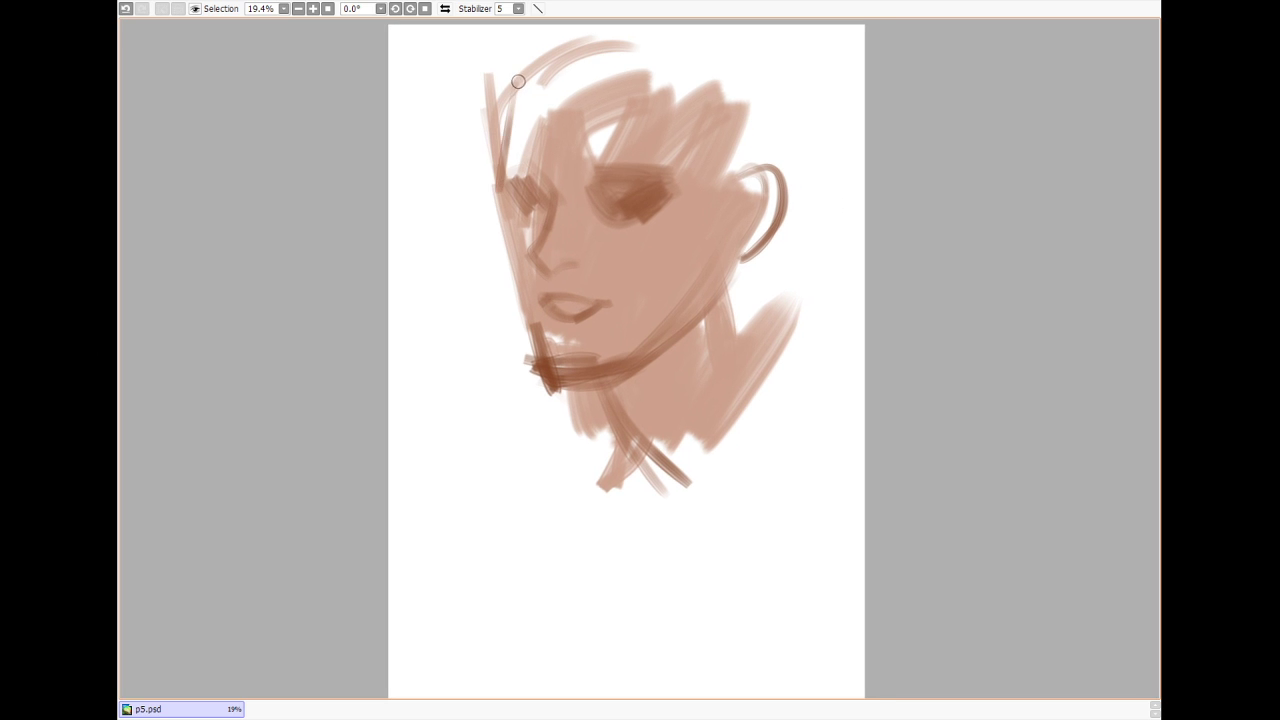
{"action": "mouse_move", "coordinate": [517, 83]}
{"action": "left_mouse_down"}
{"action": "mouse_move", "coordinate": [506, 226]}
{"action": "mouse_move", "coordinate": [566, 412]}
{"action": "mouse_move", "coordinate": [640, 374]}
{"action": "left_mouse_up"}
{"action": "left_click_drag", "start_coordinate": [850, 292], "coordinate": [814, 316]}
Enlarge the brush and paint a broad dark brown shadow under the jaw across the neck.
{"action": "key", "text": "bracketright"}
{"action": "key", "text": "bracketright"}
{"action": "key", "text": "bracketright"}
{"action": "key", "text": "bracketright"}
{"action": "key", "text": "bracketright"}
{"action": "left_click_drag", "start_coordinate": [592, 424], "coordinate": [702, 340]}
{"action": "left_click_drag", "start_coordinate": [604, 440], "coordinate": [712, 356]}
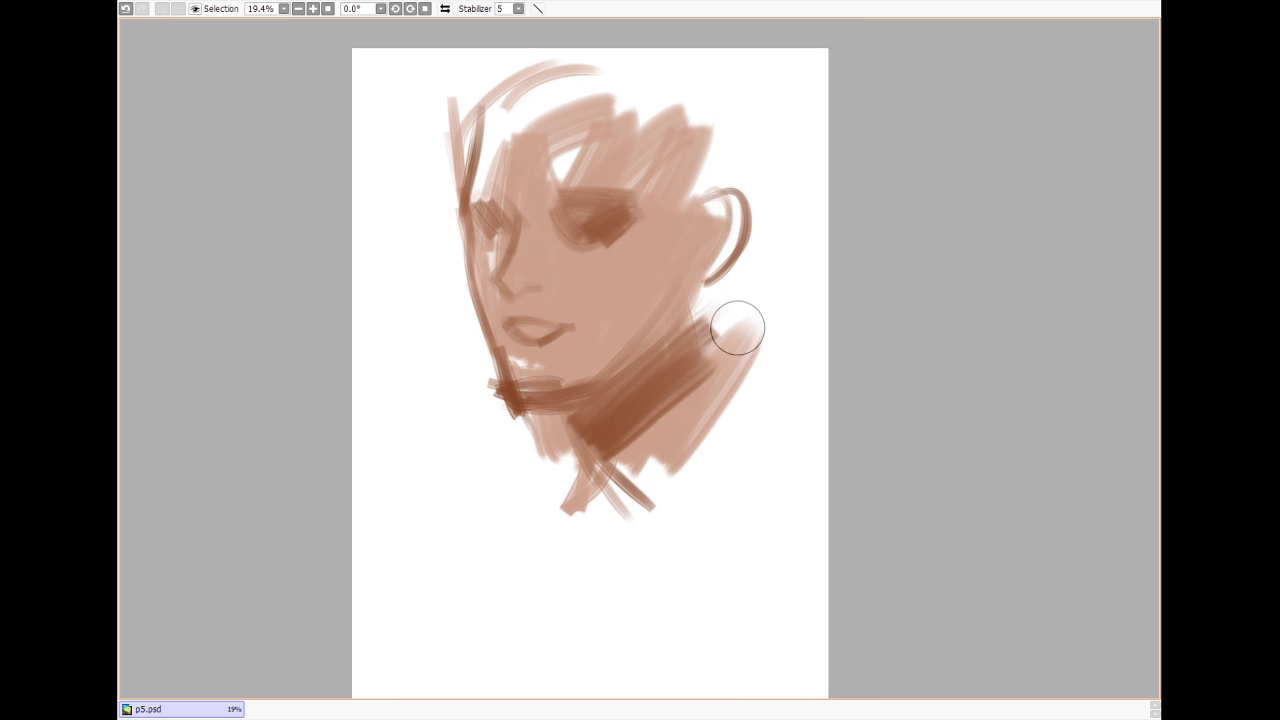
Paint the rounded skull outline from the forehead over the crown to the ear with broad brown strokes.
{"action": "left_click_drag", "start_coordinate": [666, 278], "coordinate": [715, 251]}
{"action": "mouse_move", "coordinate": [534, 78]}
{"action": "left_mouse_down"}
{"action": "mouse_move", "coordinate": [518, 154]}
{"action": "mouse_move", "coordinate": [614, 43]}
{"action": "mouse_move", "coordinate": [788, 188]}
{"action": "left_mouse_up"}
{"action": "left_click_drag", "start_coordinate": [609, 51], "coordinate": [785, 175]}
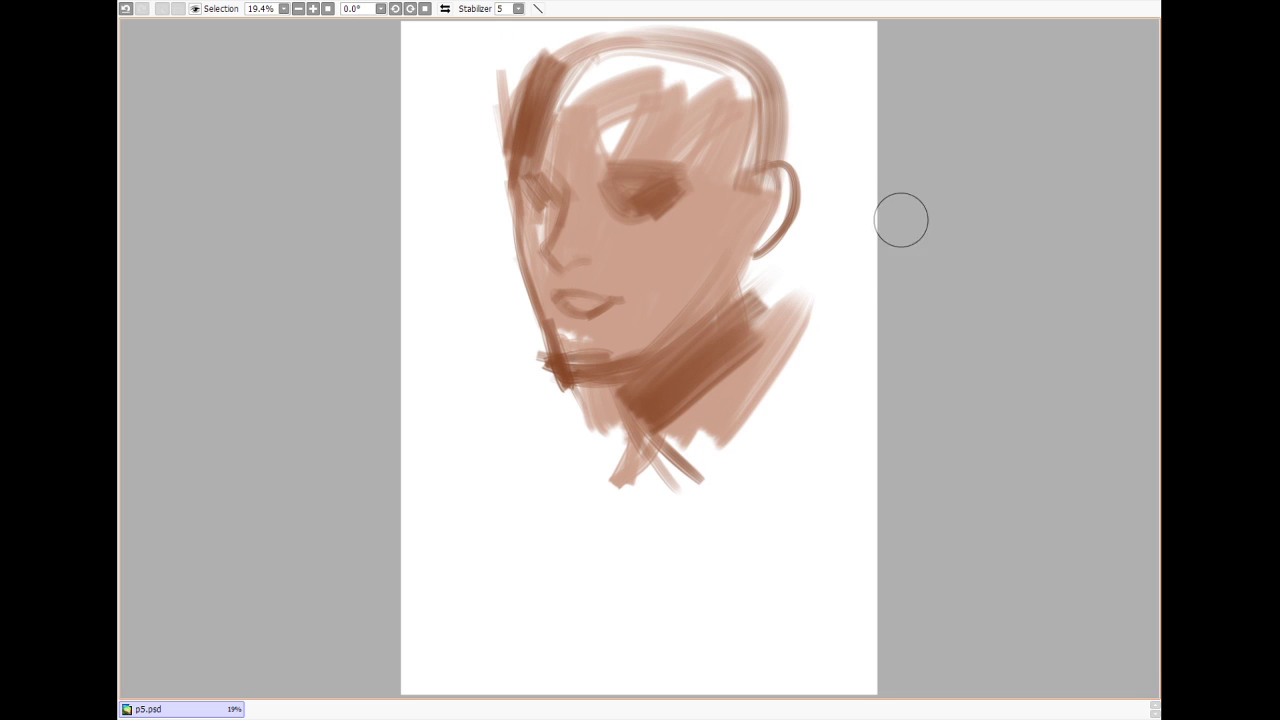
Shrink the brush and sketch the back of the neck curving into the shoulder, undoing the overlong shoulder strokes.
{"action": "key", "text": "bracketleft"}
{"action": "key", "text": "bracketleft"}
{"action": "key", "text": "bracketleft"}
{"action": "key", "text": "bracketleft"}
{"action": "key", "text": "bracketleft"}
{"action": "mouse_move", "coordinate": [741, 268]}
{"action": "left_mouse_down"}
{"action": "mouse_move", "coordinate": [752, 352]}
{"action": "mouse_move", "coordinate": [818, 424]}
{"action": "left_mouse_up"}
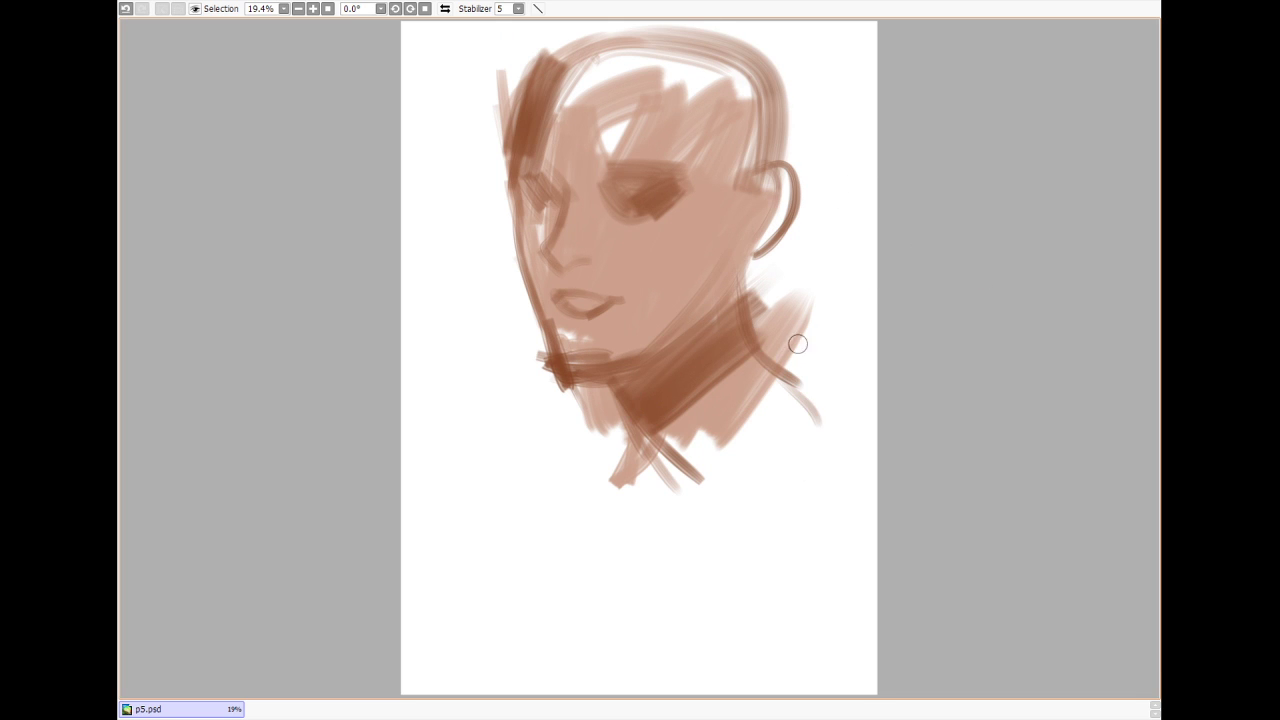
{"action": "key", "text": "ctrl+z"}
{"action": "mouse_move", "coordinate": [753, 277]}
{"action": "left_mouse_down"}
{"action": "mouse_move", "coordinate": [806, 368]}
{"action": "mouse_move", "coordinate": [876, 412]}
{"action": "left_mouse_up"}
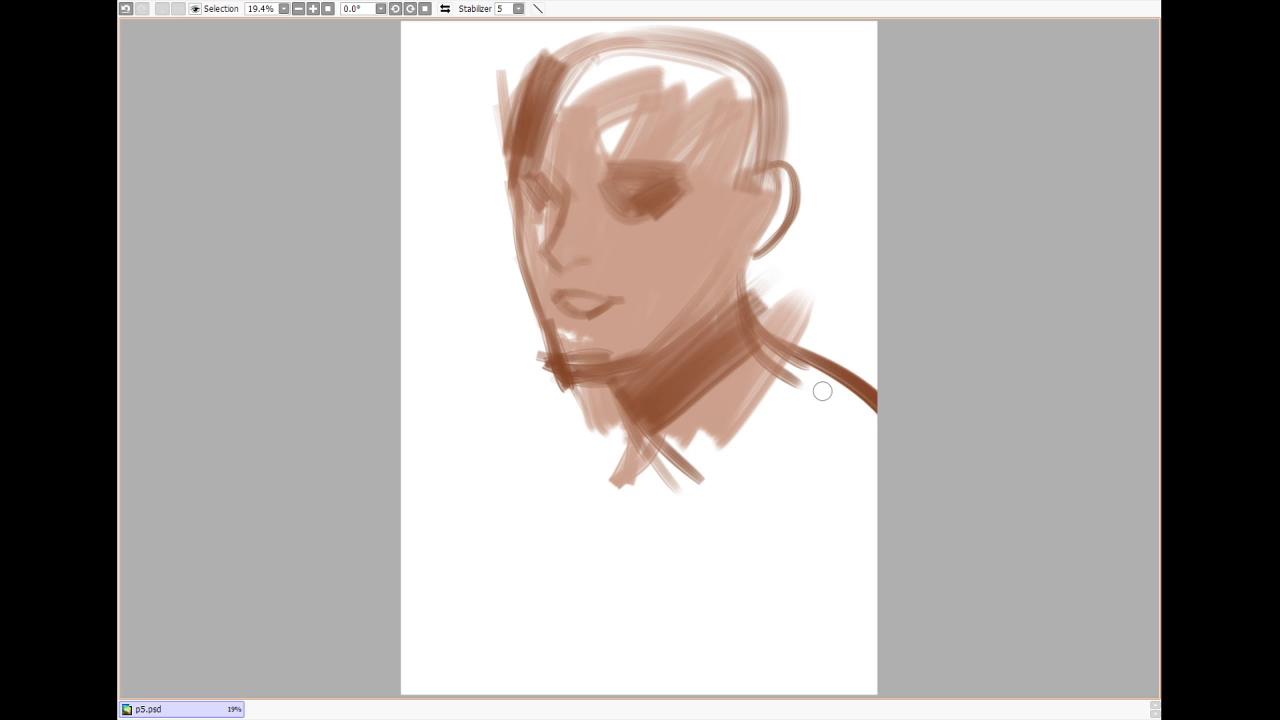
{"action": "key", "text": "ctrl+z"}
{"action": "left_click_drag", "start_coordinate": [760, 320], "coordinate": [794, 356]}
{"action": "left_click_drag", "start_coordinate": [827, 374], "coordinate": [806, 377]}
Transform the head sketch, enlarging it and moving it lower to fill most of the canvas.
{"action": "key", "text": "ctrl+t"}
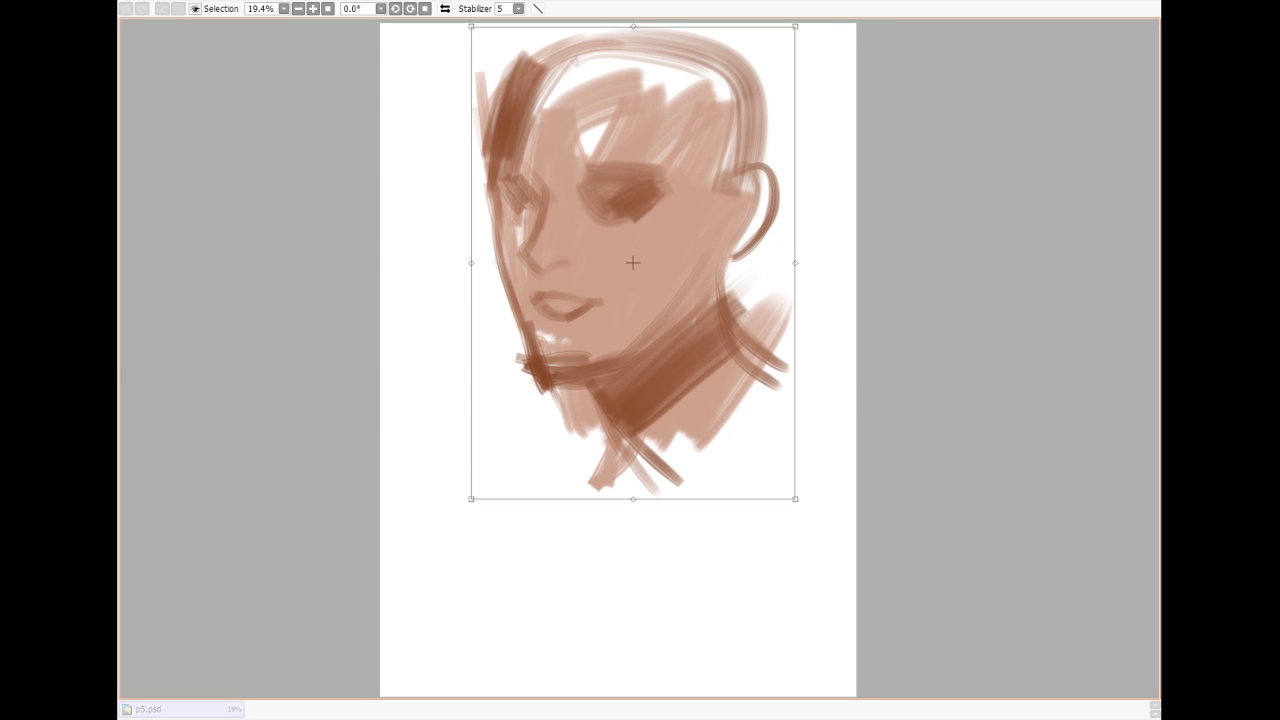
{"action": "left_click_drag", "start_coordinate": [471, 498], "coordinate": [413, 586]}
{"action": "left_click_drag", "start_coordinate": [560, 440], "coordinate": [574, 489]}
{"action": "key", "text": "Return"}
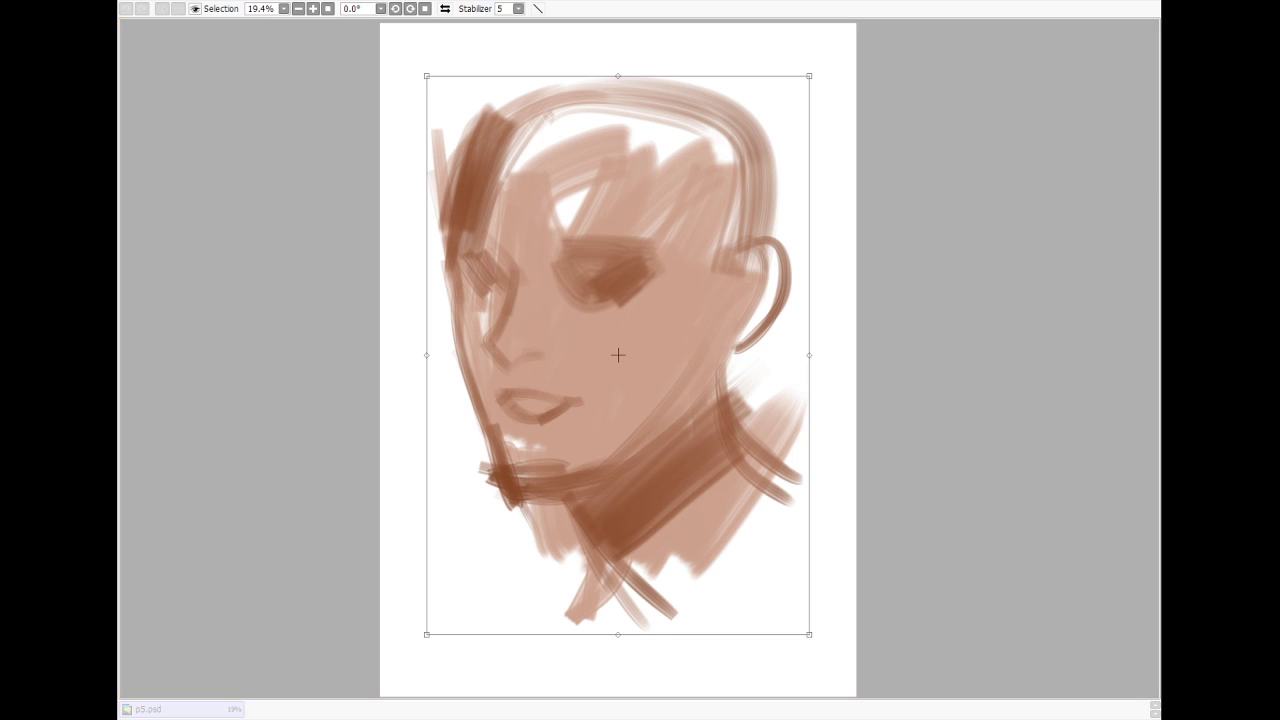
{"action": "left_click_drag", "start_coordinate": [635, 223], "coordinate": [656, 221]}
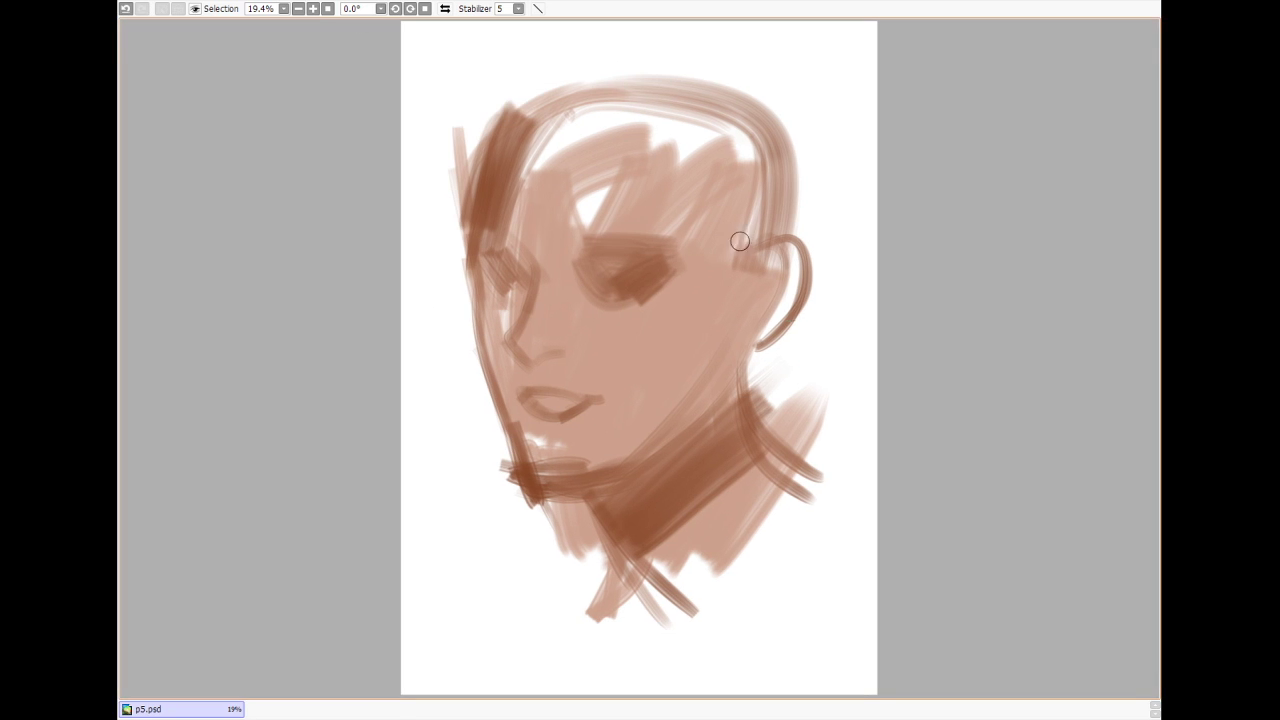
{"action": "left_click_drag", "start_coordinate": [552, 131], "coordinate": [490, 218]}
{"action": "left_click_drag", "start_coordinate": [585, 117], "coordinate": [494, 235]}
{"action": "left_click_drag", "start_coordinate": [497, 235], "coordinate": [632, 110]}
{"action": "key", "text": "ctrl+z"}
Define the far brow, nose bridge and nostril, and darken the eyelid and irises of both eyes.
{"action": "left_click_drag", "start_coordinate": [482, 232], "coordinate": [530, 268]}
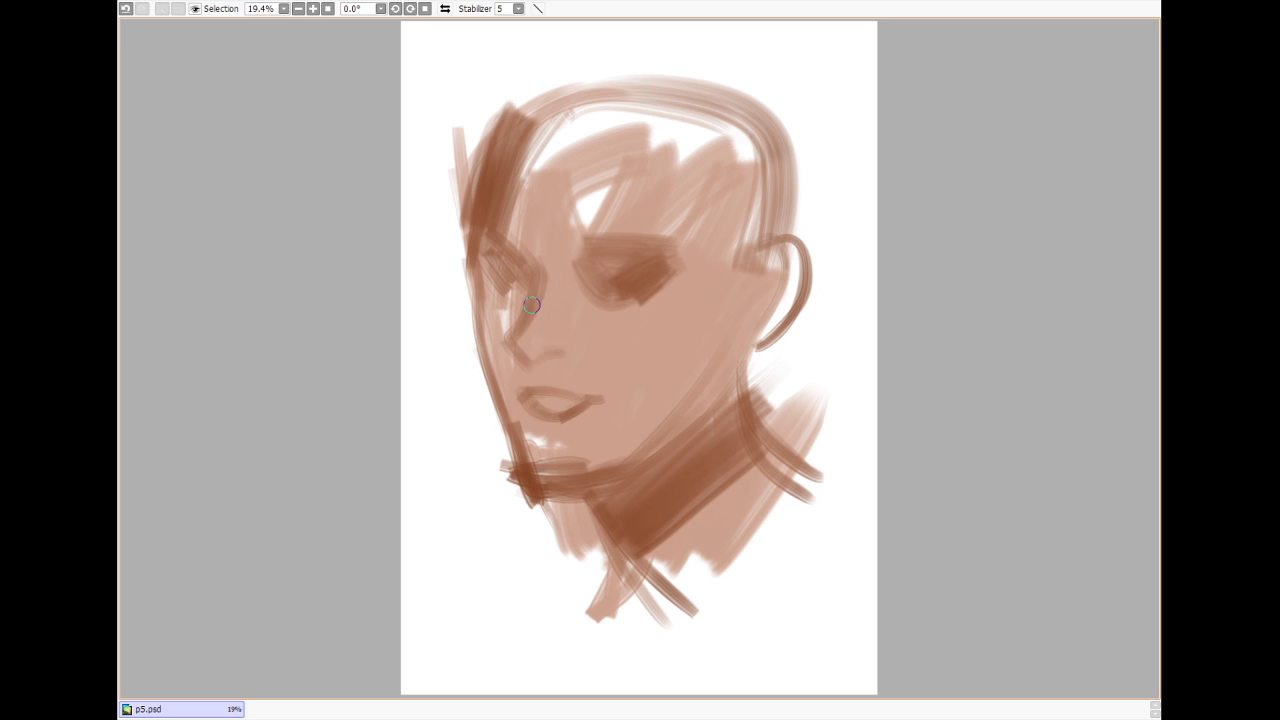
{"action": "left_click_drag", "start_coordinate": [555, 353], "coordinate": [535, 354]}
{"action": "left_click_drag", "start_coordinate": [584, 276], "coordinate": [681, 270]}
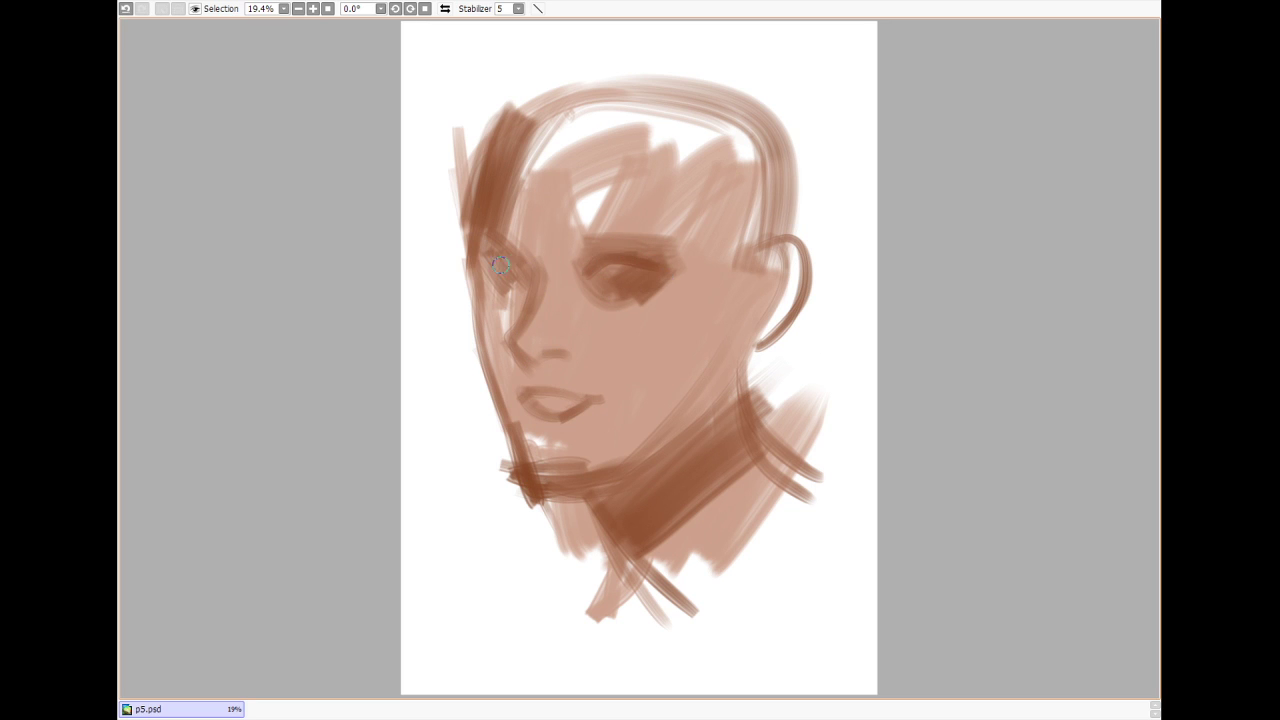
{"action": "left_click_drag", "start_coordinate": [500, 264], "coordinate": [508, 261]}
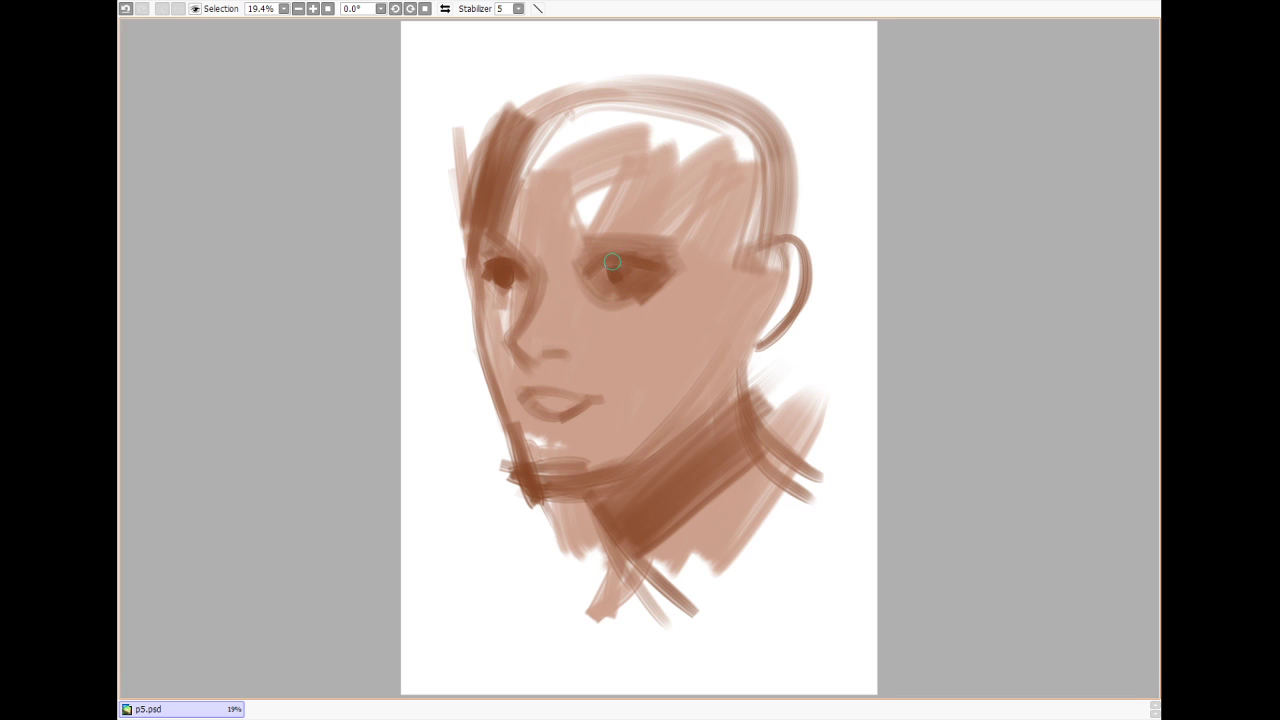
{"action": "key", "text": "bracketleft"}
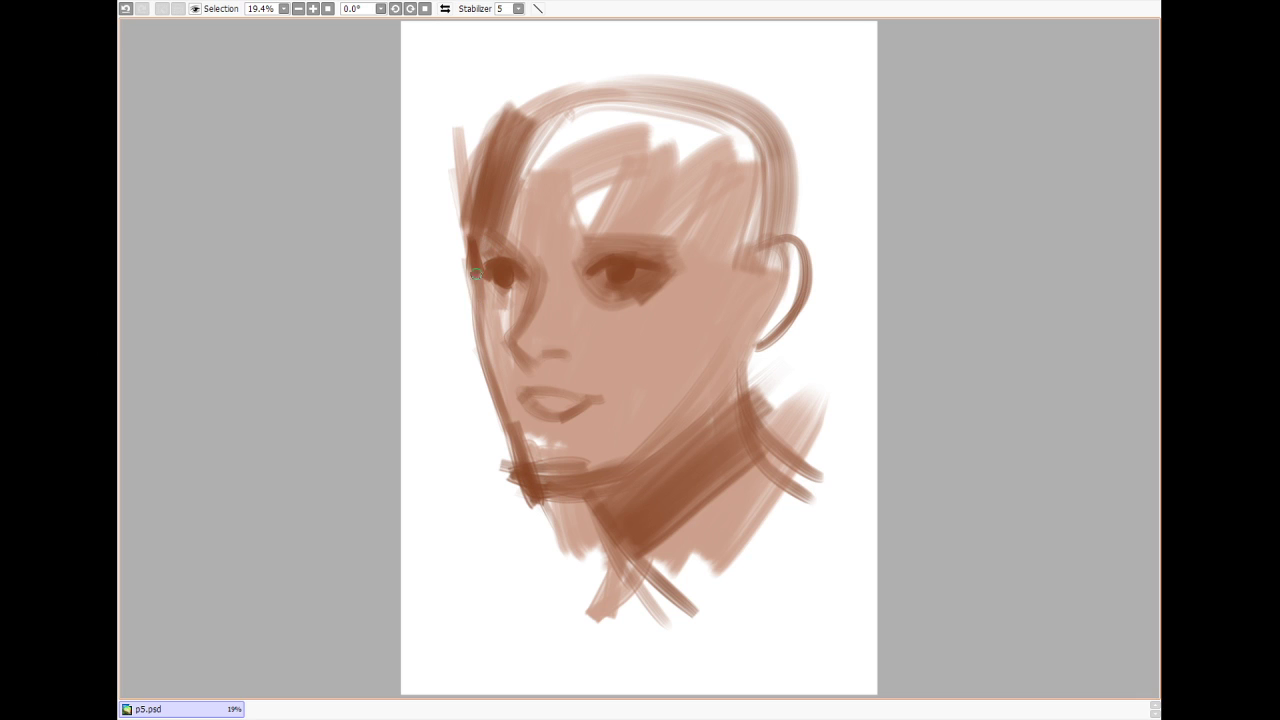
Refine the far cheek contour and trim the stray paint outside the face, chin and front of the neck.
{"action": "mouse_move", "coordinate": [476, 272]}
{"action": "left_mouse_down"}
{"action": "mouse_move", "coordinate": [491, 395]}
{"action": "mouse_move", "coordinate": [528, 462]}
{"action": "left_mouse_up"}
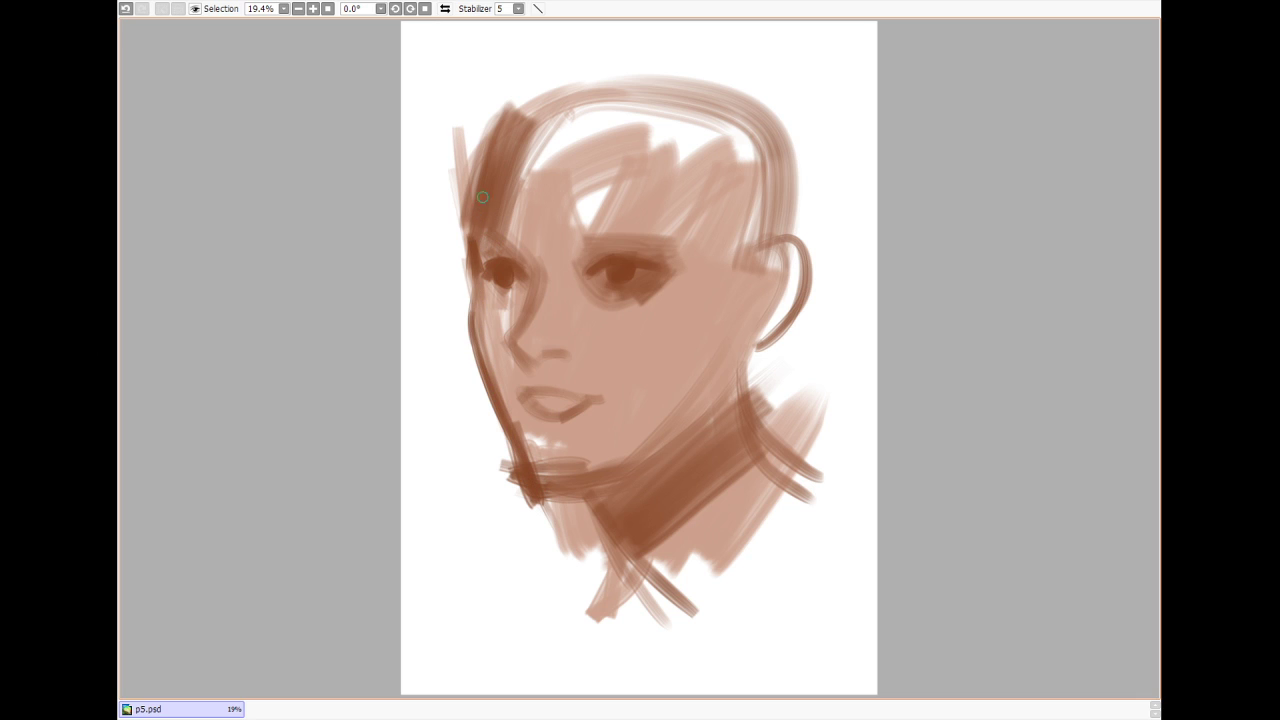
{"action": "left_click_drag", "start_coordinate": [461, 308], "coordinate": [511, 471]}
{"action": "mouse_move", "coordinate": [489, 376]}
{"action": "left_mouse_down"}
{"action": "mouse_move", "coordinate": [523, 502]}
{"action": "mouse_move", "coordinate": [523, 491]}
{"action": "mouse_move", "coordinate": [538, 517]}
{"action": "mouse_move", "coordinate": [572, 528]}
{"action": "mouse_move", "coordinate": [571, 563]}
{"action": "mouse_move", "coordinate": [598, 552]}
{"action": "mouse_move", "coordinate": [606, 505]}
{"action": "left_mouse_up"}
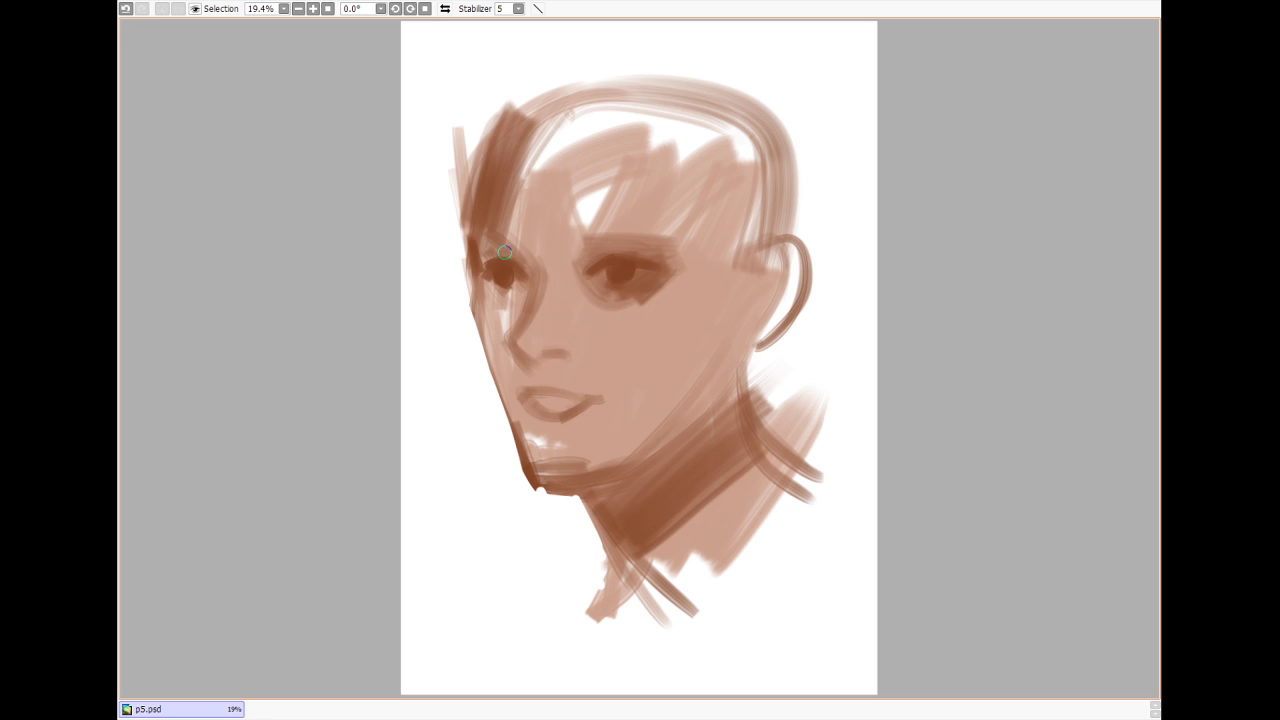
{"action": "mouse_move", "coordinate": [470, 271]}
{"action": "left_mouse_down"}
{"action": "mouse_move", "coordinate": [469, 260]}
{"action": "mouse_move", "coordinate": [471, 312]}
{"action": "mouse_move", "coordinate": [511, 431]}
{"action": "left_mouse_up"}
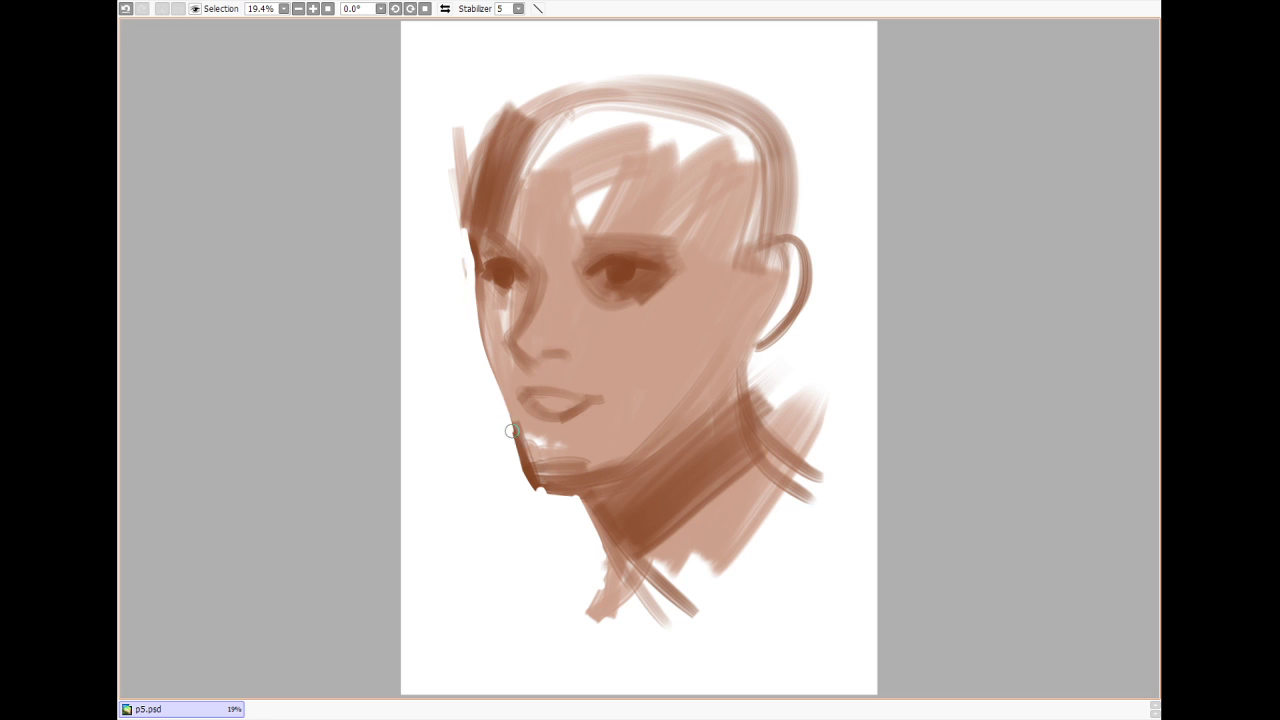
{"action": "mouse_move", "coordinate": [485, 348]}
{"action": "left_mouse_down"}
{"action": "mouse_move", "coordinate": [520, 452]}
{"action": "mouse_move", "coordinate": [586, 514]}
{"action": "mouse_move", "coordinate": [599, 612]}
{"action": "left_mouse_up"}
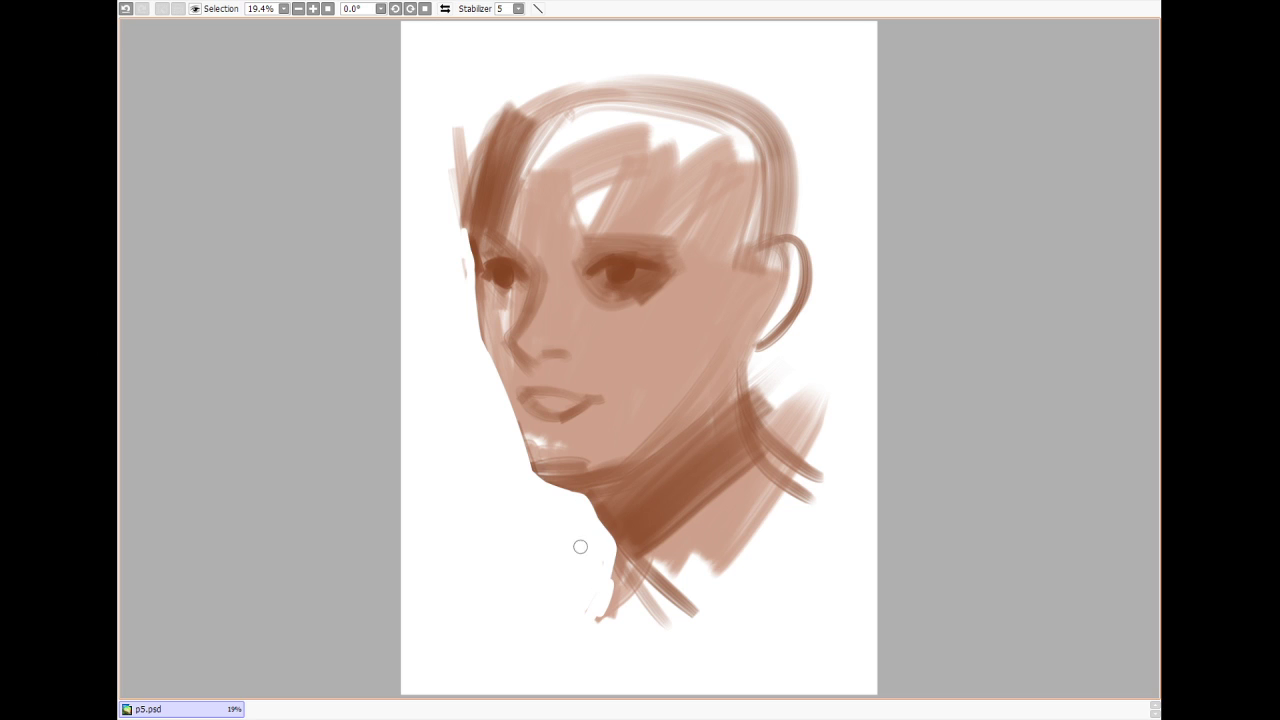
Clean the outer edge of the forehead and redraw the skull outline over the crown down to the ear.
{"action": "mouse_move", "coordinate": [466, 265]}
{"action": "left_mouse_down"}
{"action": "mouse_move", "coordinate": [463, 109]}
{"action": "mouse_move", "coordinate": [463, 214]}
{"action": "mouse_move", "coordinate": [478, 108]}
{"action": "mouse_move", "coordinate": [580, 83]}
{"action": "left_mouse_up"}
{"action": "left_click_drag", "start_coordinate": [503, 120], "coordinate": [760, 191]}
{"action": "key", "text": "ctrl+z"}
{"action": "key", "text": "ctrl+z"}
{"action": "left_click_drag", "start_coordinate": [555, 91], "coordinate": [686, 75]}
{"action": "mouse_move", "coordinate": [515, 93]}
{"action": "left_mouse_down"}
{"action": "mouse_move", "coordinate": [566, 77]}
{"action": "mouse_move", "coordinate": [818, 241]}
{"action": "left_mouse_up"}
Darken both eyebrows and strengthen the ear outline and the jawline with brown strokes.
{"action": "left_click_drag", "start_coordinate": [586, 241], "coordinate": [634, 243]}
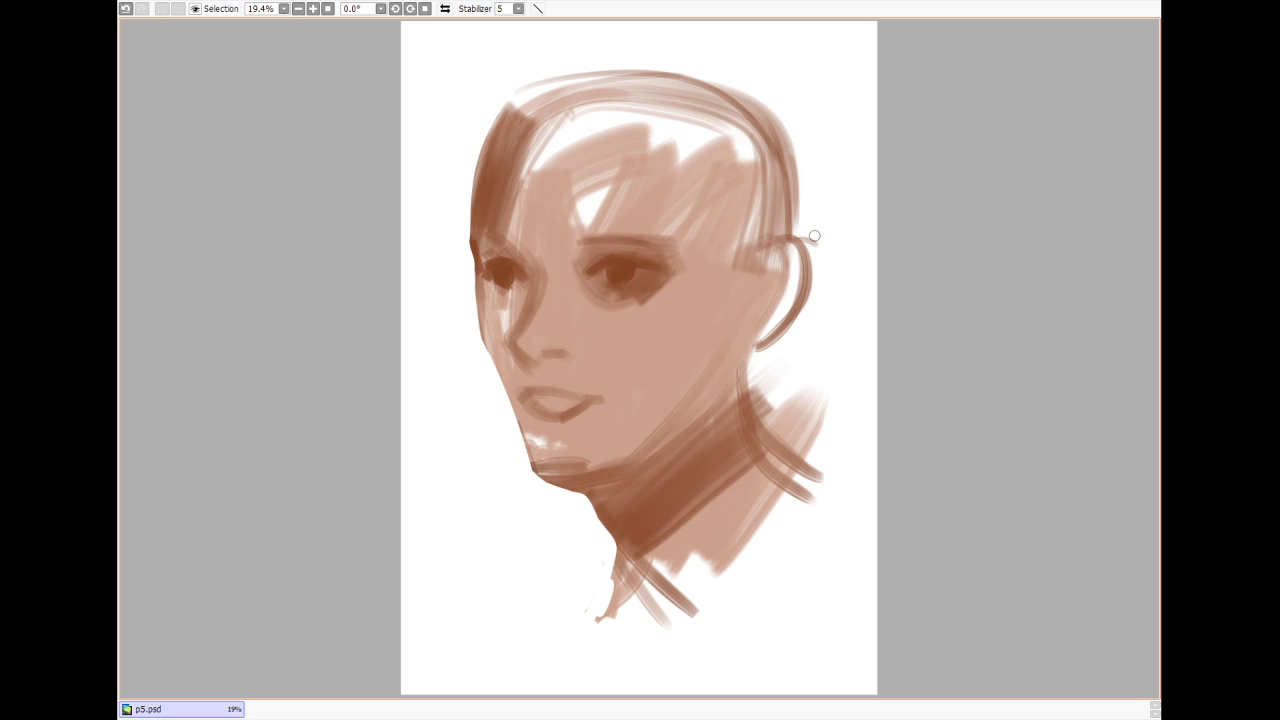
{"action": "mouse_move", "coordinate": [814, 236]}
{"action": "left_mouse_down"}
{"action": "mouse_move", "coordinate": [730, 392]}
{"action": "mouse_move", "coordinate": [612, 470]}
{"action": "left_mouse_up"}
{"action": "left_click_drag", "start_coordinate": [579, 245], "coordinate": [640, 241]}
{"action": "mouse_move", "coordinate": [485, 248]}
{"action": "left_mouse_down"}
{"action": "mouse_move", "coordinate": [520, 235]}
{"action": "mouse_move", "coordinate": [486, 233]}
{"action": "left_mouse_up"}
{"action": "key", "text": "ctrl+z"}
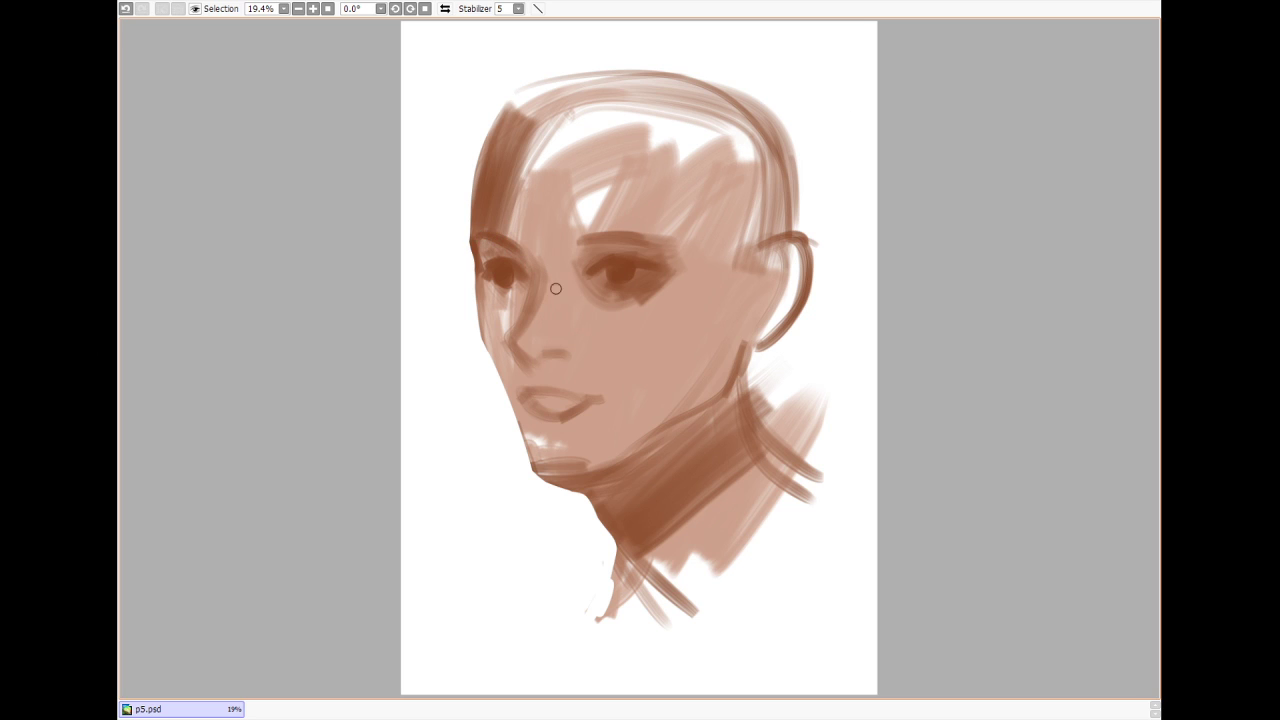
{"action": "left_click_drag", "start_coordinate": [580, 241], "coordinate": [625, 240]}
Sharpen the base of the nose, smooth the chin in flesh tone and reshape the lips.
{"action": "mouse_move", "coordinate": [513, 367]}
{"action": "left_mouse_down"}
{"action": "mouse_move", "coordinate": [531, 367]}
{"action": "mouse_move", "coordinate": [573, 439]}
{"action": "mouse_move", "coordinate": [531, 385]}
{"action": "mouse_move", "coordinate": [594, 457]}
{"action": "mouse_move", "coordinate": [654, 391]}
{"action": "mouse_move", "coordinate": [557, 471]}
{"action": "mouse_move", "coordinate": [711, 390]}
{"action": "mouse_move", "coordinate": [617, 437]}
{"action": "mouse_move", "coordinate": [581, 498]}
{"action": "mouse_move", "coordinate": [536, 394]}
{"action": "mouse_move", "coordinate": [586, 414]}
{"action": "left_mouse_up"}
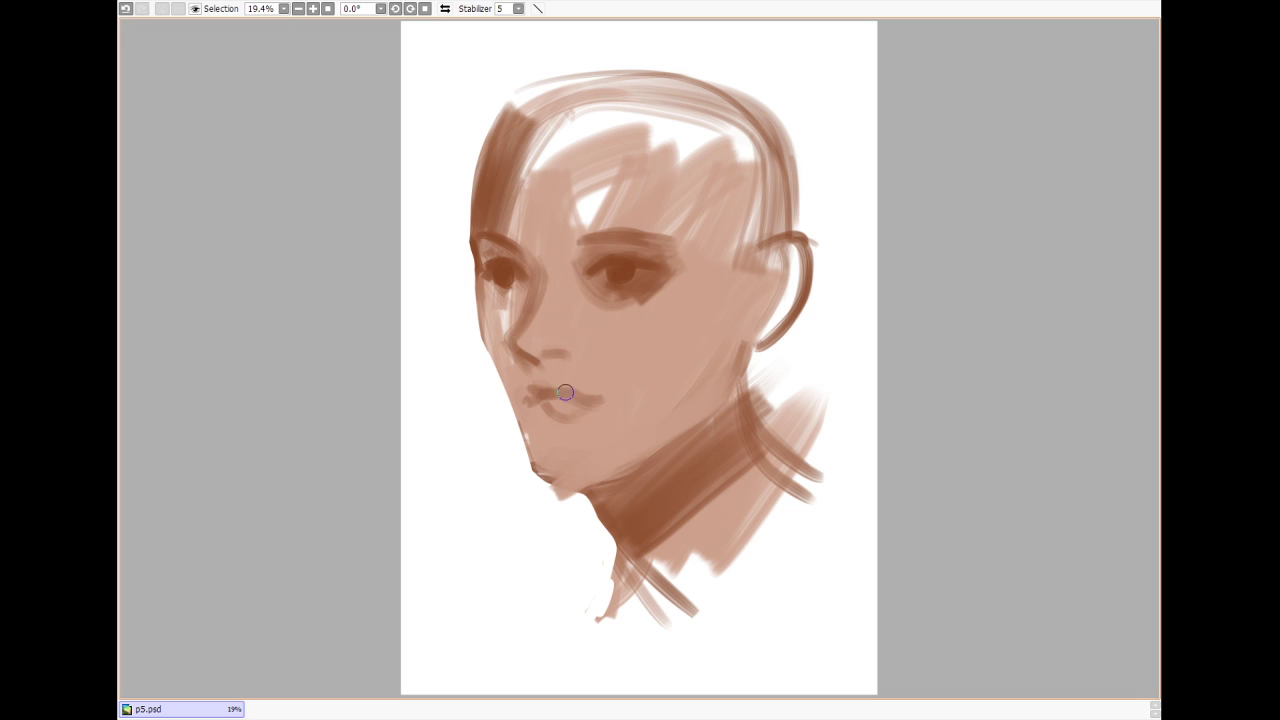
{"action": "left_click_drag", "start_coordinate": [546, 419], "coordinate": [590, 407]}
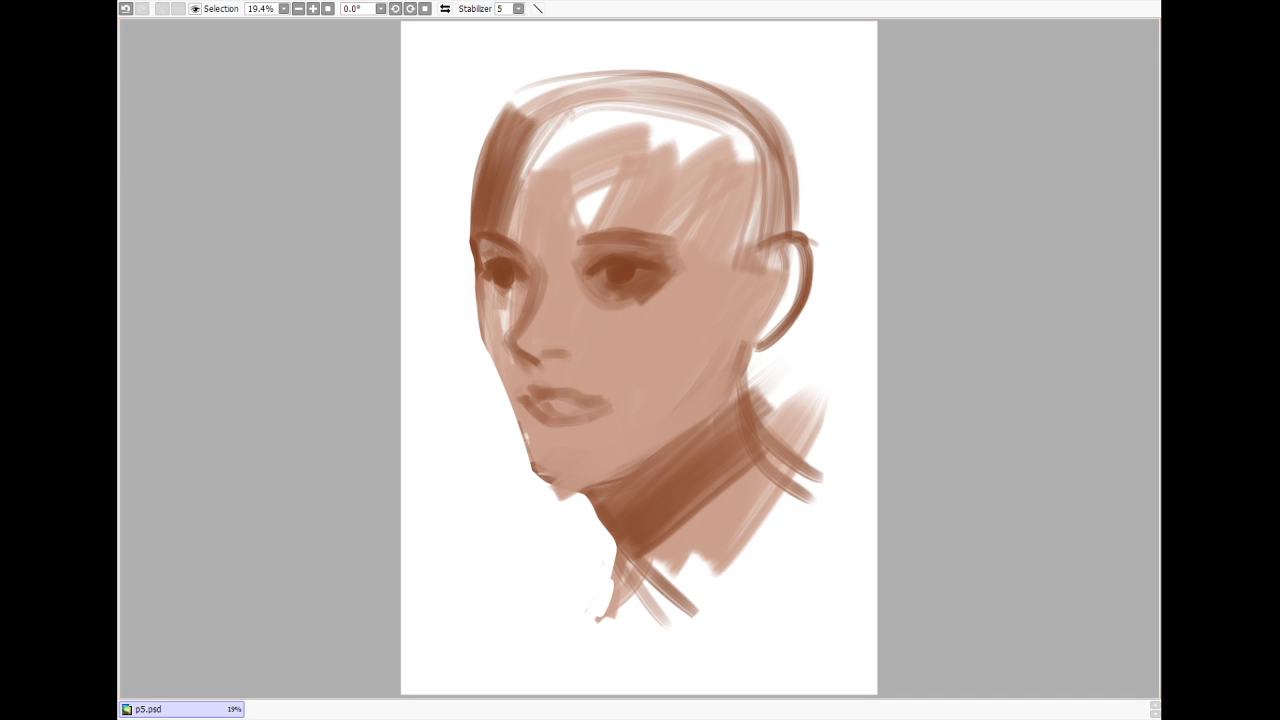
{"action": "mouse_move", "coordinate": [485, 267]}
{"action": "left_mouse_down"}
{"action": "mouse_move", "coordinate": [481, 382]}
{"action": "mouse_move", "coordinate": [553, 525]}
{"action": "left_mouse_up"}
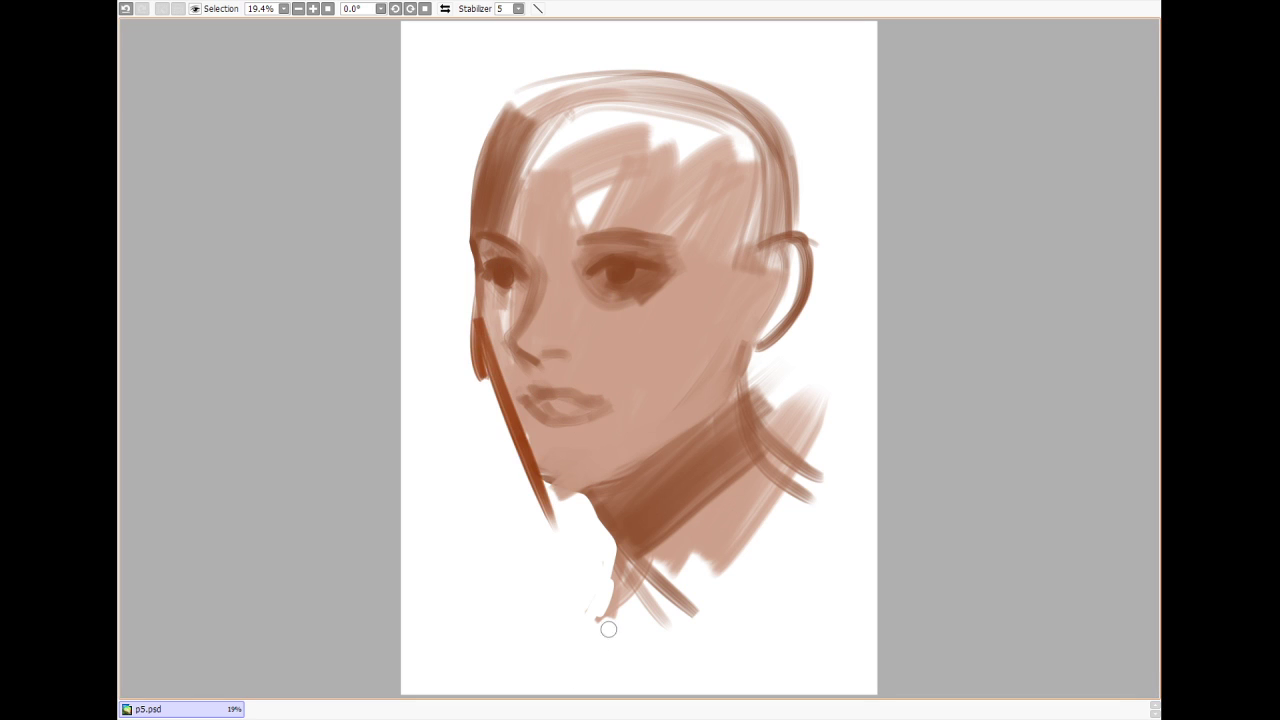
{"action": "key", "text": "ctrl+z"}
{"action": "mouse_move", "coordinate": [655, 460]}
{"action": "left_mouse_down"}
{"action": "mouse_move", "coordinate": [508, 552]}
{"action": "mouse_move", "coordinate": [514, 603]}
{"action": "mouse_move", "coordinate": [780, 490]}
{"action": "left_mouse_up"}
{"action": "key", "text": "ctrl+z"}
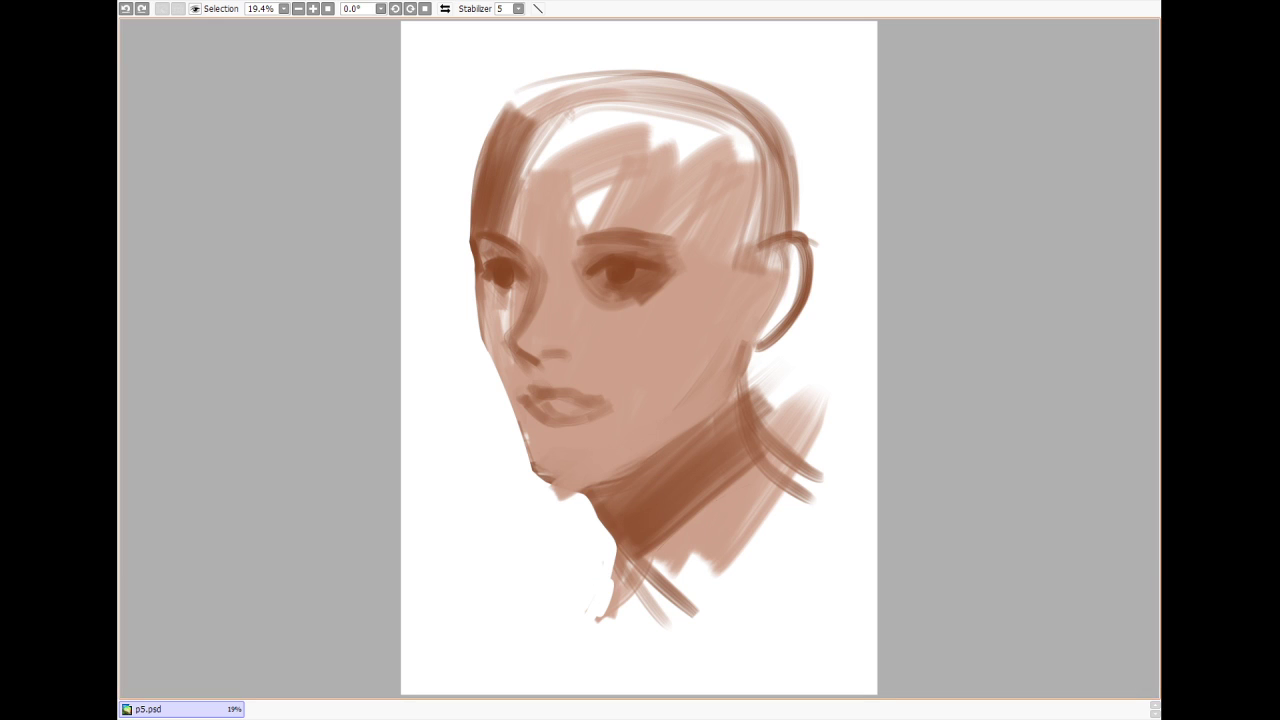
{"action": "mouse_move", "coordinate": [640, 586]}
{"action": "left_mouse_down"}
{"action": "mouse_move", "coordinate": [817, 463]}
{"action": "mouse_move", "coordinate": [652, 588]}
{"action": "left_mouse_up"}
{"action": "key", "text": "ctrl+z"}
{"action": "key", "text": "bracketright"}
{"action": "key", "text": "bracketright"}
{"action": "key", "text": "bracketright"}
{"action": "key", "text": "bracketright"}
{"action": "key", "text": "bracketright"}
{"action": "key", "text": "bracketright"}
{"action": "mouse_move", "coordinate": [782, 502]}
{"action": "left_mouse_down"}
{"action": "mouse_move", "coordinate": [646, 620]}
{"action": "mouse_move", "coordinate": [790, 500]}
{"action": "mouse_move", "coordinate": [720, 550]}
{"action": "mouse_move", "coordinate": [672, 622]}
{"action": "mouse_move", "coordinate": [845, 605]}
{"action": "left_mouse_up"}
{"action": "key", "text": "ctrl+z"}
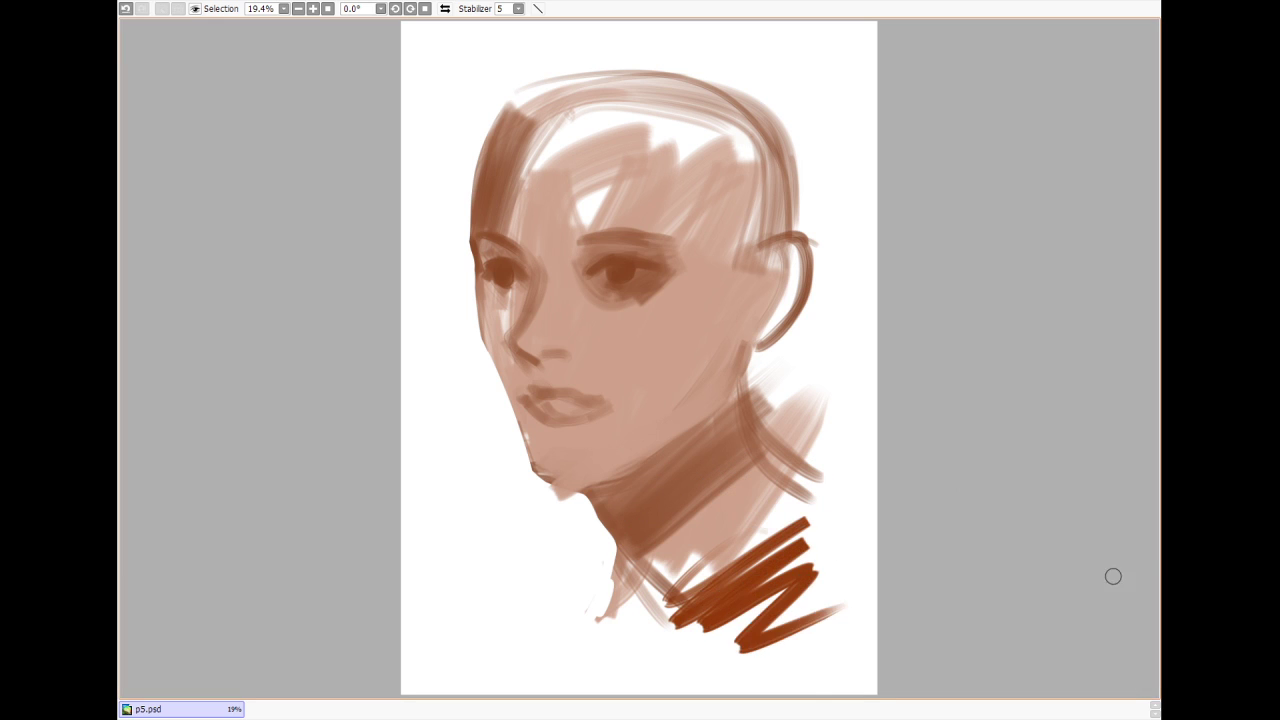
{"action": "key", "text": "ctrl+z"}
{"action": "mouse_move", "coordinate": [785, 475]}
{"action": "left_mouse_down"}
{"action": "mouse_move", "coordinate": [620, 605]}
{"action": "mouse_move", "coordinate": [694, 620]}
{"action": "left_mouse_up"}
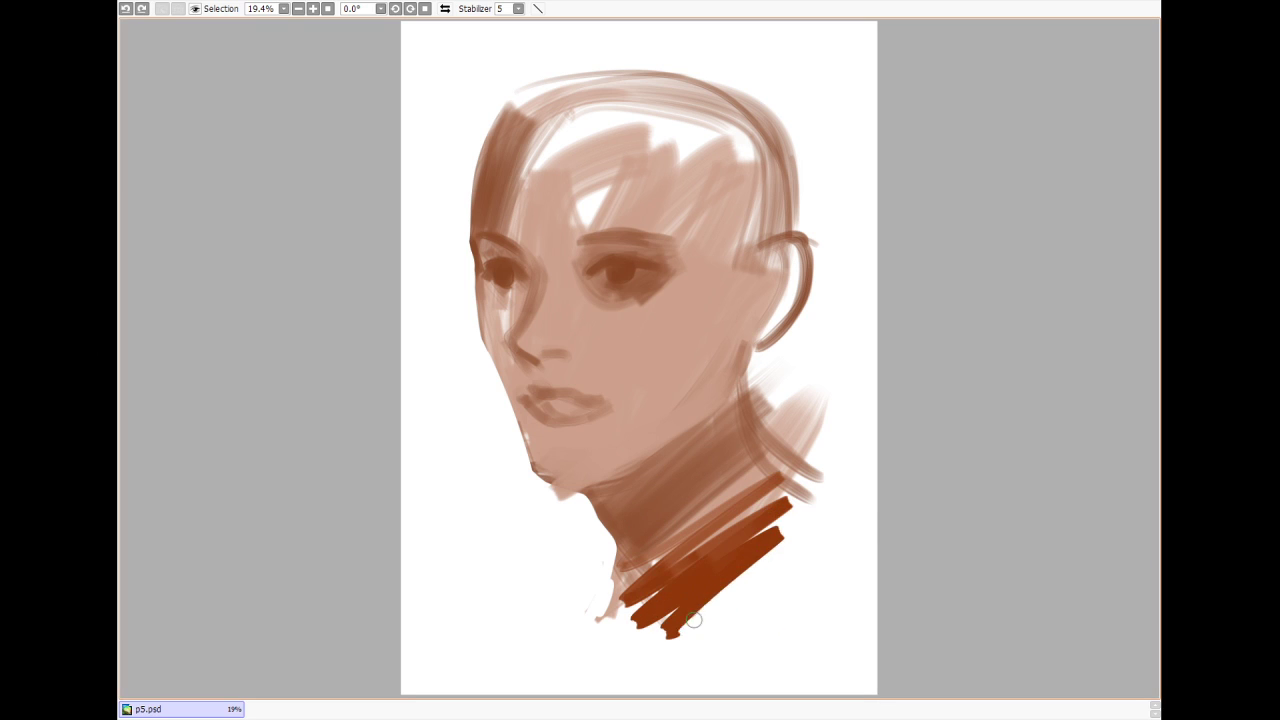
{"action": "key", "text": "ctrl+z"}
{"action": "left_click_drag", "start_coordinate": [786, 460], "coordinate": [790, 603]}
{"action": "key", "text": "ctrl+z"}
{"action": "mouse_move", "coordinate": [630, 565]}
{"action": "left_mouse_down"}
{"action": "mouse_move", "coordinate": [643, 623]}
{"action": "mouse_move", "coordinate": [737, 543]}
{"action": "mouse_move", "coordinate": [737, 563]}
{"action": "left_mouse_up"}
{"action": "key", "text": "ctrl+z"}
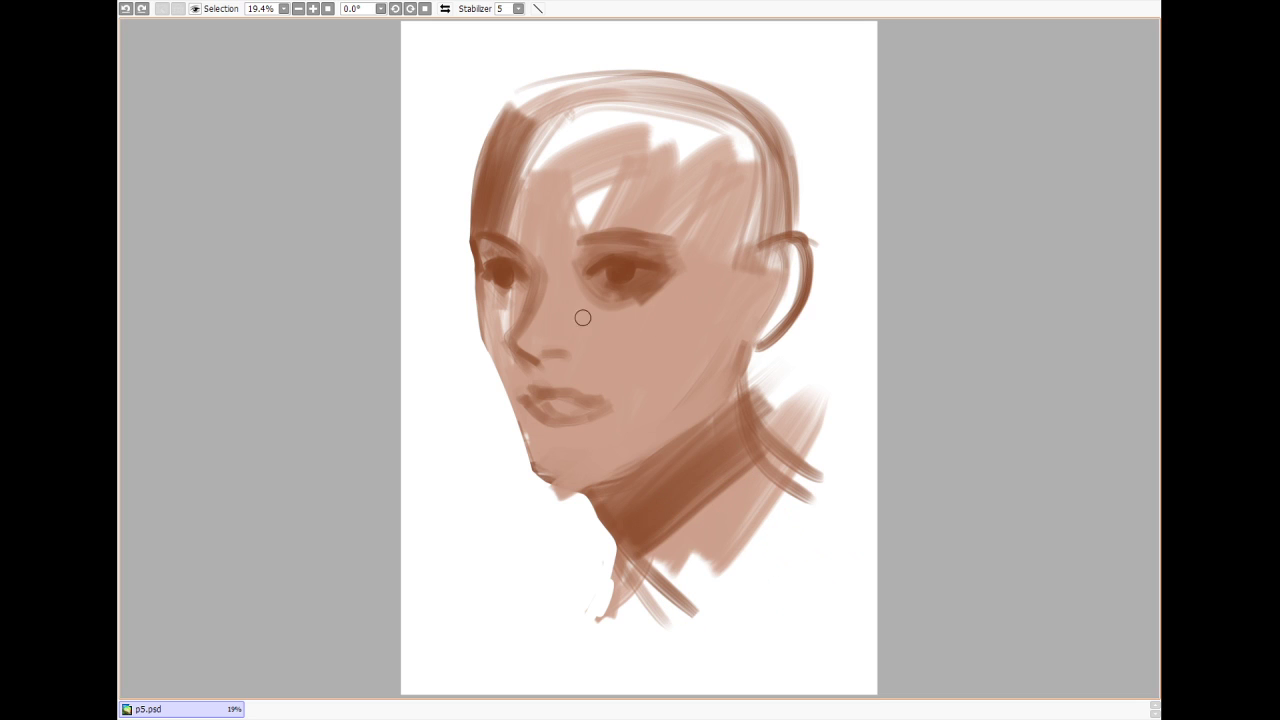
Reinforce the far cheek contour and the line of the nose bridge, tip and nostril in reddish brown.
{"action": "left_click_drag", "start_coordinate": [470, 239], "coordinate": [512, 415]}
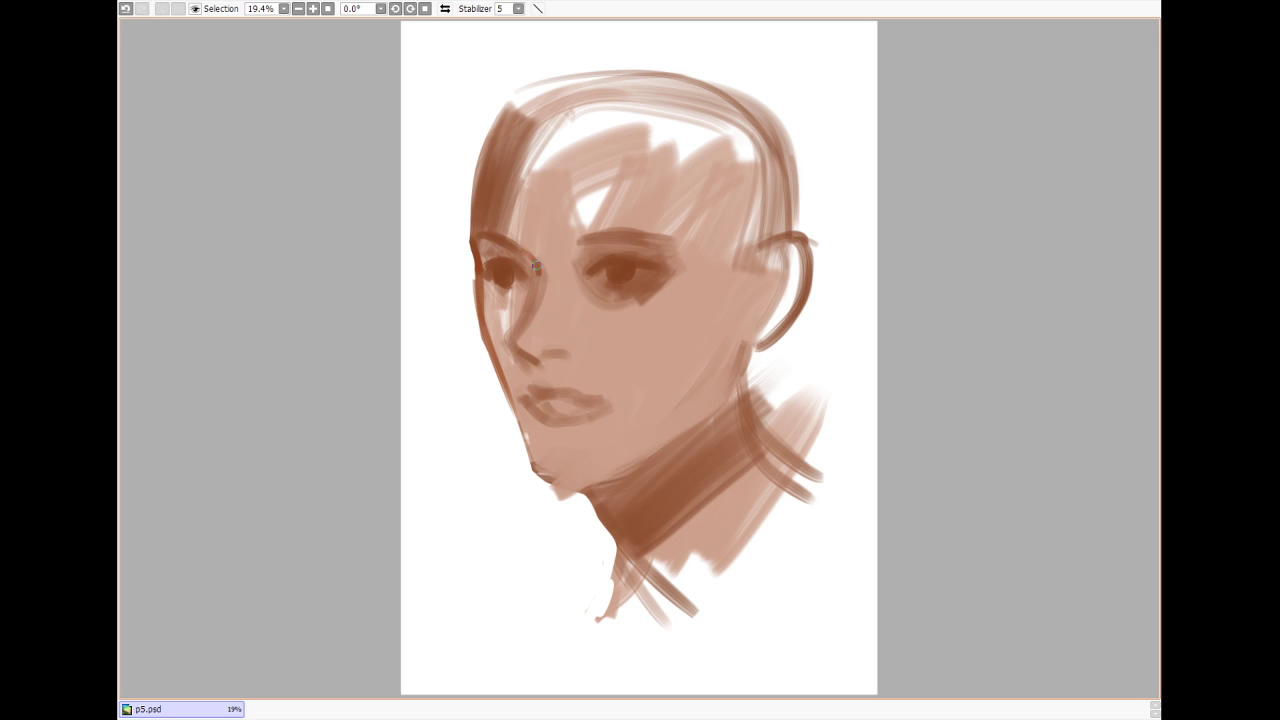
{"action": "left_click_drag", "start_coordinate": [536, 266], "coordinate": [515, 329]}
{"action": "key", "text": "ctrl+z"}
Paint a reddish-brown shadow along the near cheek and blend it down toward the jaw.
{"action": "left_click_drag", "start_coordinate": [743, 262], "coordinate": [646, 380]}
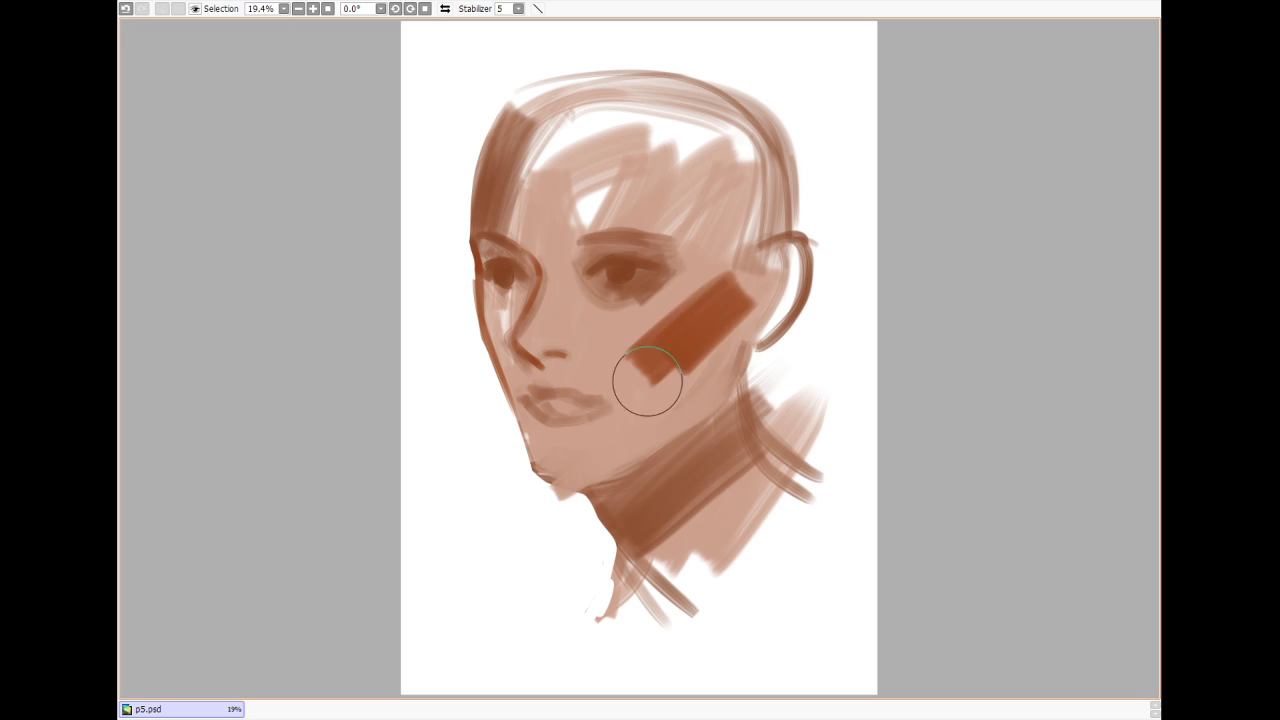
{"action": "key", "text": "ctrl+z"}
{"action": "key", "text": "ctrl+y"}
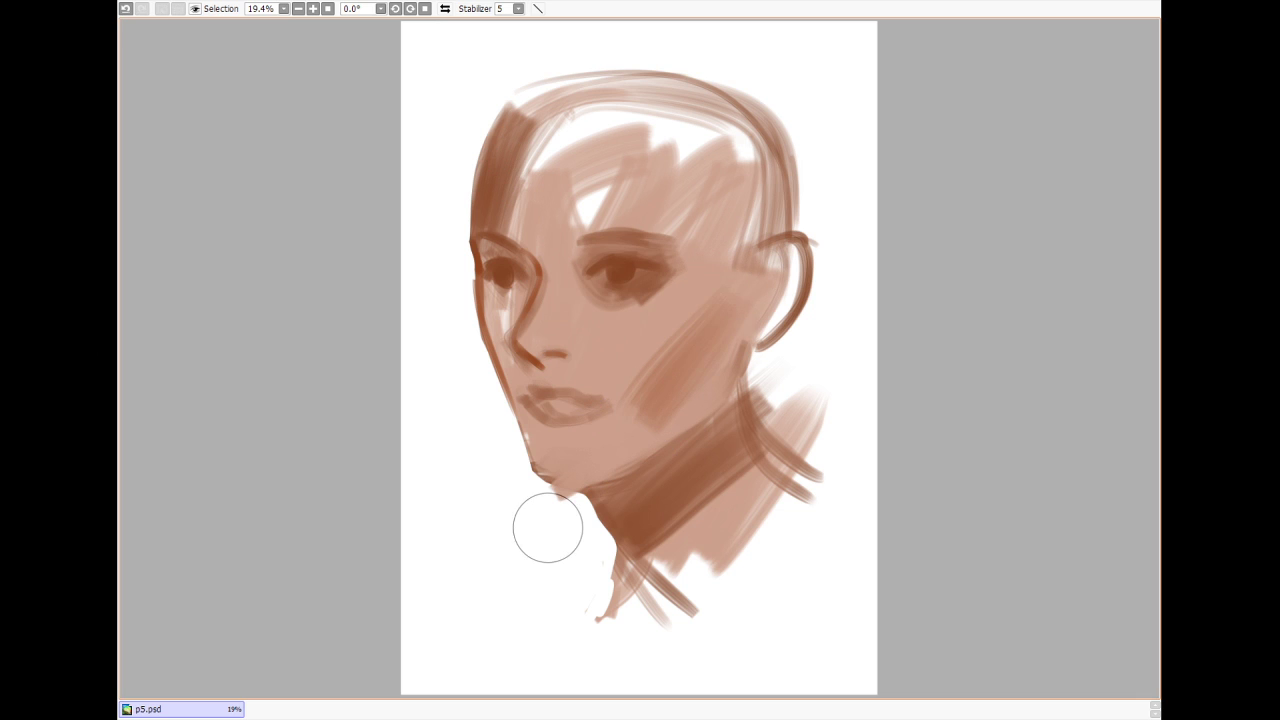
{"action": "mouse_move", "coordinate": [720, 256]}
{"action": "left_mouse_down"}
{"action": "mouse_move", "coordinate": [694, 352]}
{"action": "mouse_move", "coordinate": [616, 488]}
{"action": "left_mouse_up"}
{"action": "left_click_drag", "start_coordinate": [650, 380], "coordinate": [622, 474]}
{"action": "left_click_drag", "start_coordinate": [585, 426], "coordinate": [570, 426]}
Soften the chin and jaw edge and darken the back of the neck toward the shoulder.
{"action": "left_click_drag", "start_coordinate": [551, 481], "coordinate": [655, 456]}
{"action": "left_click_drag", "start_coordinate": [605, 504], "coordinate": [734, 416]}
{"action": "mouse_move", "coordinate": [747, 346]}
{"action": "left_mouse_down"}
{"action": "mouse_move", "coordinate": [729, 423]}
{"action": "mouse_move", "coordinate": [751, 411]}
{"action": "mouse_move", "coordinate": [822, 484]}
{"action": "left_mouse_up"}
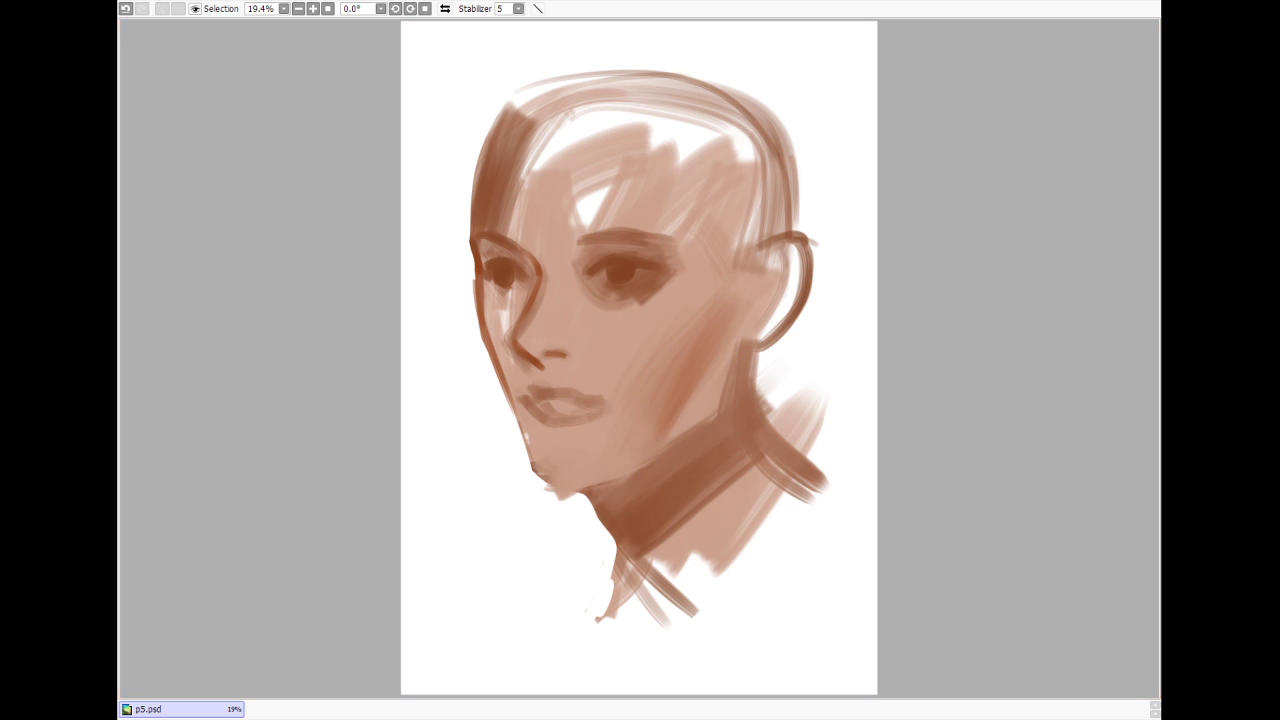
Block in a swept fringe over the forehead with dark blue-grey brush strokes.
{"action": "left_click_drag", "start_coordinate": [560, 108], "coordinate": [600, 228]}
{"action": "mouse_move", "coordinate": [526, 134]}
{"action": "left_mouse_down"}
{"action": "mouse_move", "coordinate": [577, 236]}
{"action": "mouse_move", "coordinate": [620, 203]}
{"action": "left_mouse_up"}
{"action": "left_click_drag", "start_coordinate": [583, 140], "coordinate": [664, 211]}
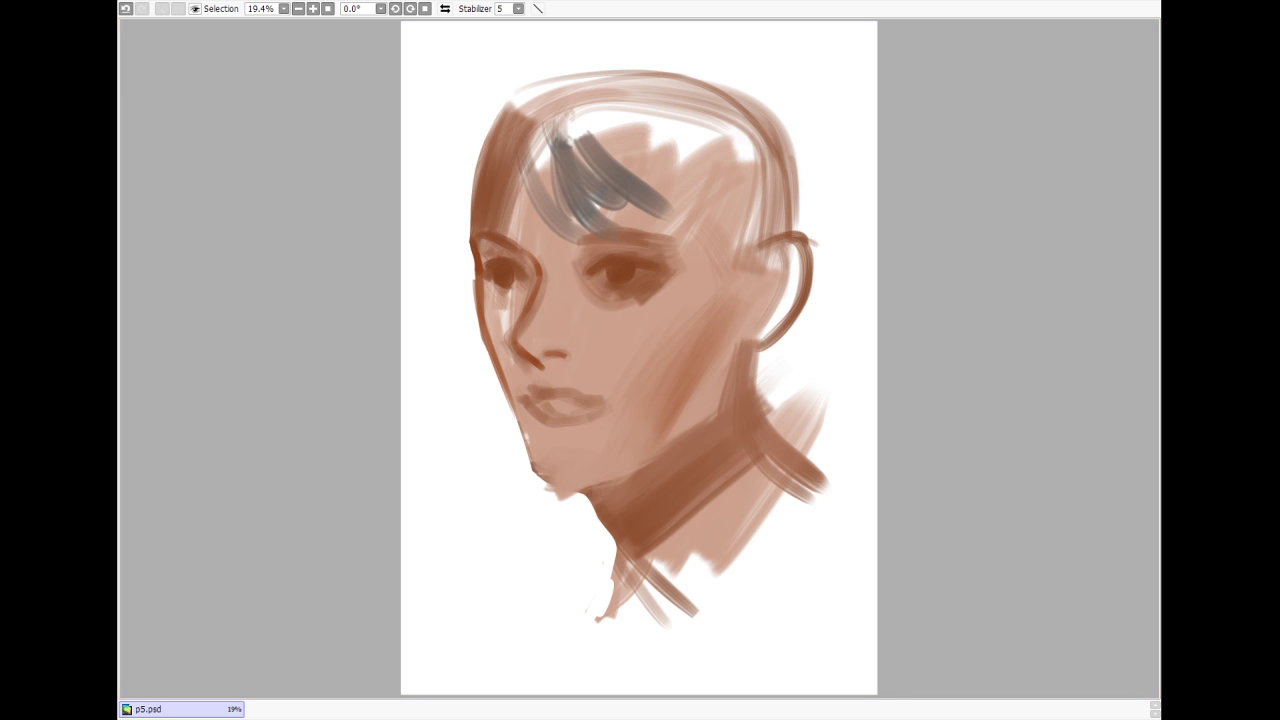
{"action": "left_click_drag", "start_coordinate": [600, 108], "coordinate": [655, 212]}
{"action": "left_click_drag", "start_coordinate": [618, 110], "coordinate": [720, 270]}
{"action": "left_click_drag", "start_coordinate": [576, 125], "coordinate": [640, 214]}
{"action": "left_click_drag", "start_coordinate": [600, 108], "coordinate": [677, 220]}
{"action": "left_click_drag", "start_coordinate": [665, 116], "coordinate": [738, 240]}
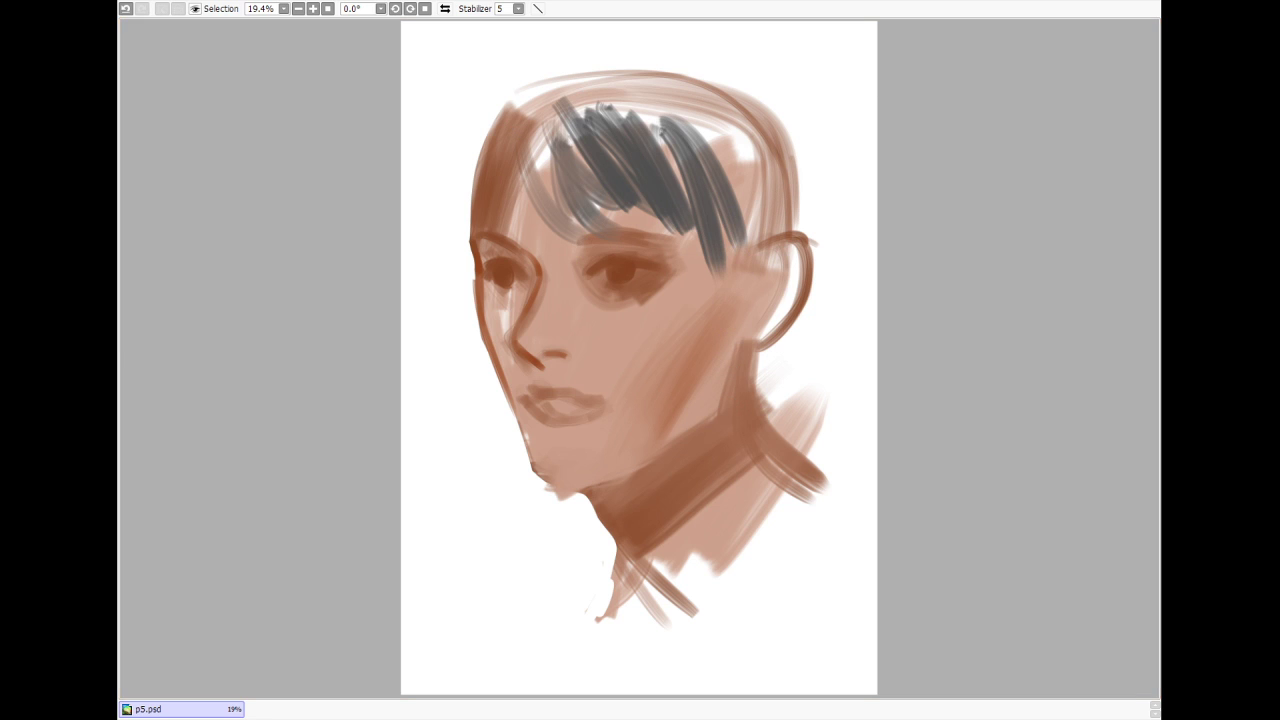
Layer dark brown strokes over the fringe and extend the hair toward the top of the ear.
{"action": "left_click_drag", "start_coordinate": [580, 104], "coordinate": [528, 215]}
{"action": "left_click_drag", "start_coordinate": [575, 100], "coordinate": [710, 244]}
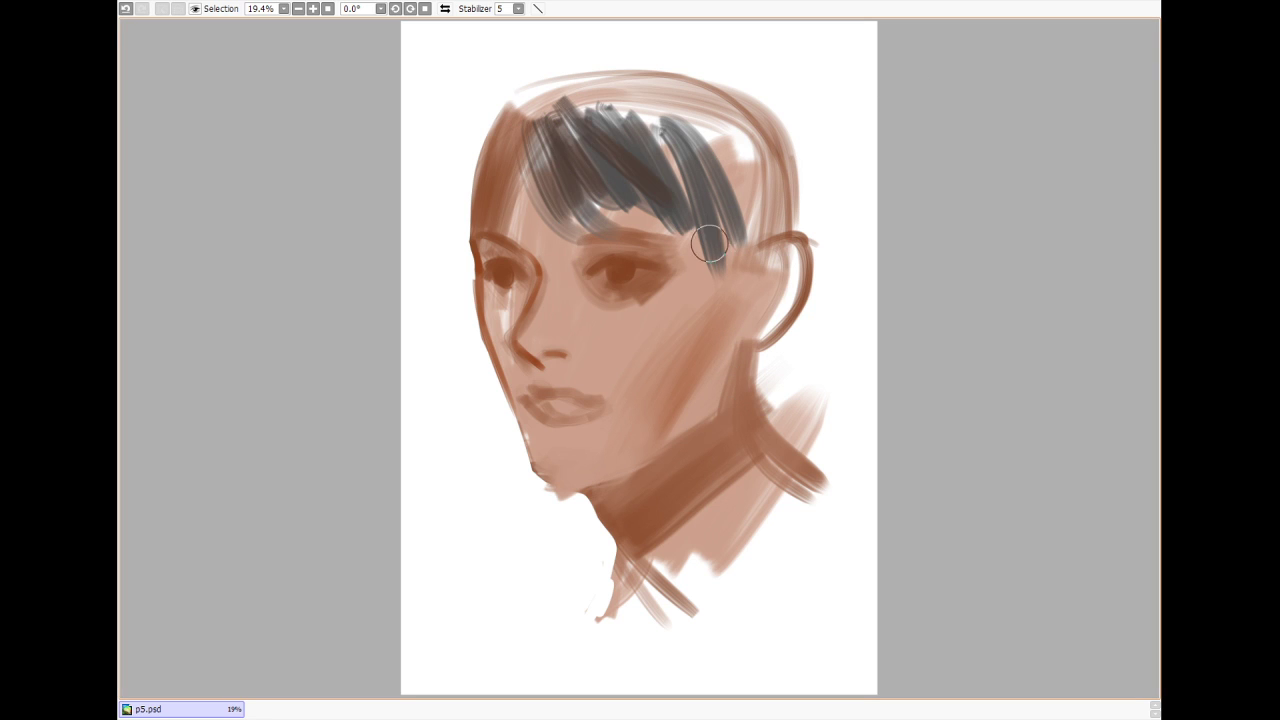
{"action": "left_click_drag", "start_coordinate": [668, 110], "coordinate": [743, 248]}
{"action": "left_click_drag", "start_coordinate": [736, 128], "coordinate": [750, 245]}
{"action": "left_click_drag", "start_coordinate": [795, 150], "coordinate": [765, 250]}
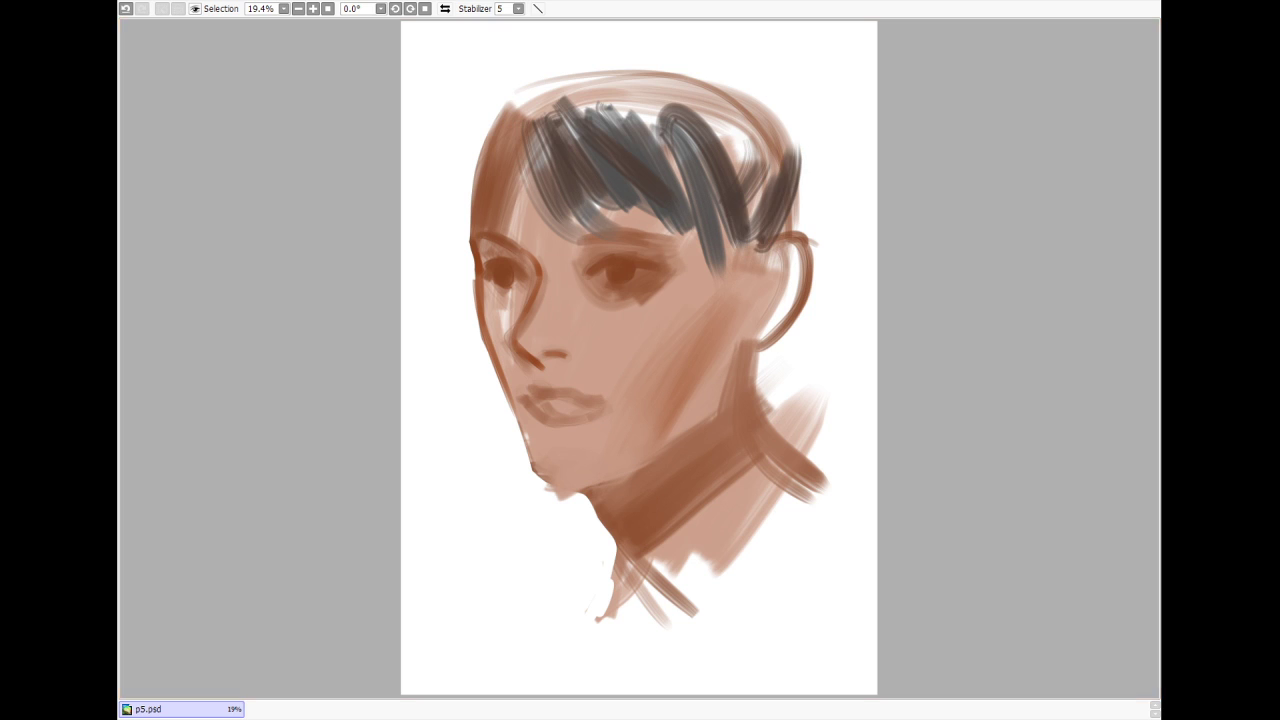
Sketch the top and back outline of the hair and add strokes at the far temple in dark brown.
{"action": "mouse_move", "coordinate": [603, 62]}
{"action": "left_mouse_down"}
{"action": "mouse_move", "coordinate": [541, 100]}
{"action": "mouse_move", "coordinate": [688, 52]}
{"action": "mouse_move", "coordinate": [764, 74]}
{"action": "left_mouse_up"}
{"action": "mouse_move", "coordinate": [783, 88]}
{"action": "left_mouse_down"}
{"action": "mouse_move", "coordinate": [752, 188]}
{"action": "mouse_move", "coordinate": [728, 152]}
{"action": "left_mouse_up"}
{"action": "left_click_drag", "start_coordinate": [738, 90], "coordinate": [682, 135]}
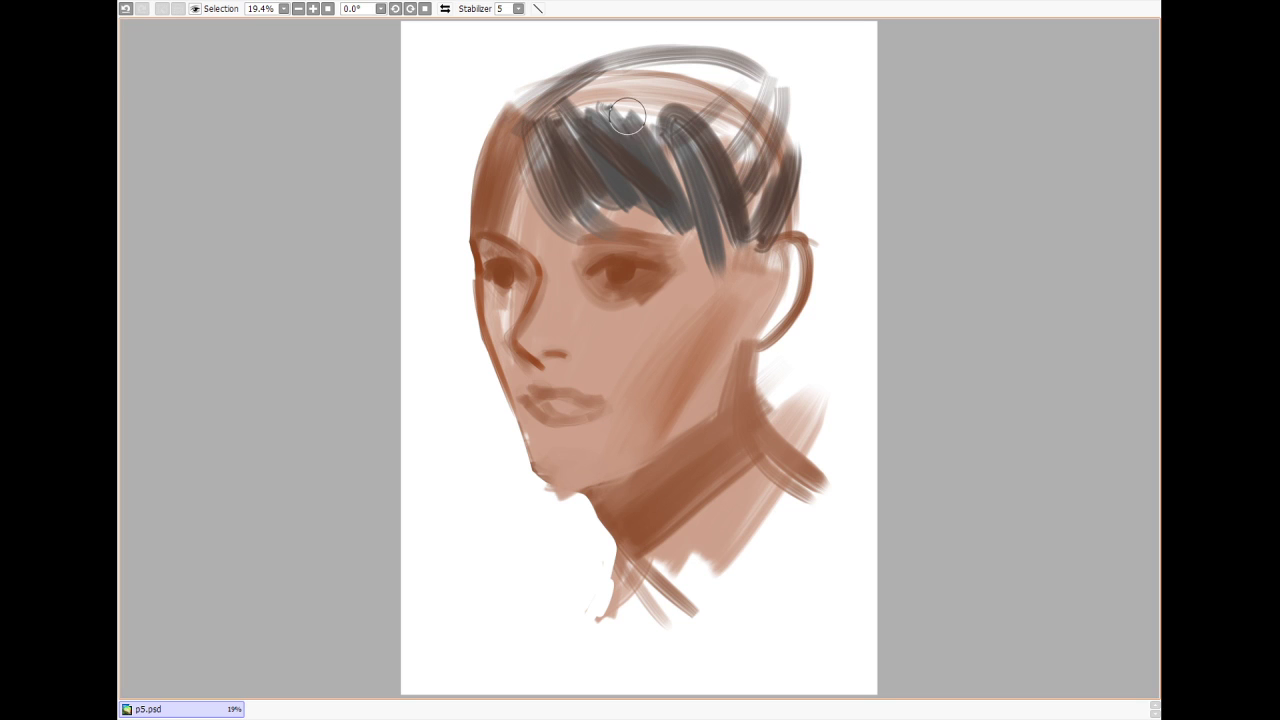
{"action": "left_click_drag", "start_coordinate": [504, 102], "coordinate": [508, 226]}
{"action": "left_click_drag", "start_coordinate": [526, 146], "coordinate": [559, 234]}
Fill the front of the crown above the fringe with dense dark brown strokes.
{"action": "scroll", "coordinate": [663, 245], "scroll_direction": "down", "scroll_amount": 2}
{"action": "left_click_drag", "start_coordinate": [797, 92], "coordinate": [771, 118]}
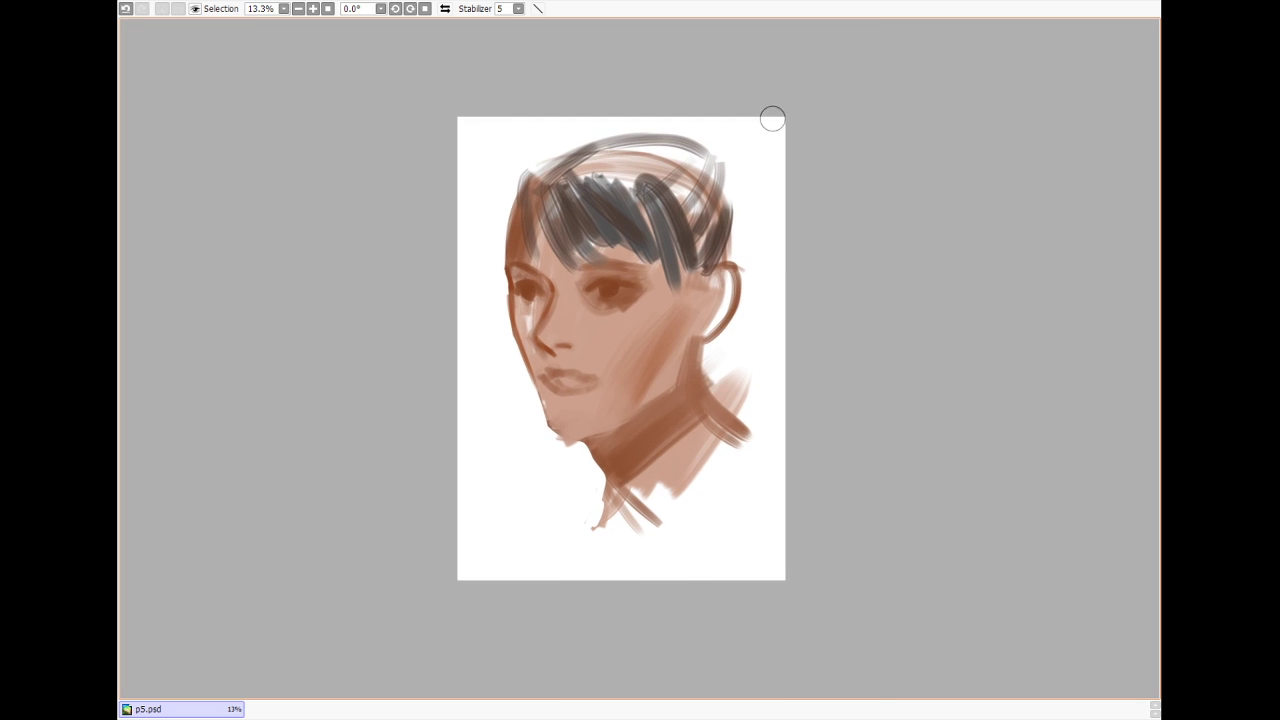
{"action": "left_click_drag", "start_coordinate": [562, 172], "coordinate": [603, 150]}
{"action": "mouse_move", "coordinate": [563, 177]}
{"action": "left_mouse_down"}
{"action": "mouse_move", "coordinate": [615, 153]}
{"action": "mouse_move", "coordinate": [626, 161]}
{"action": "left_mouse_up"}
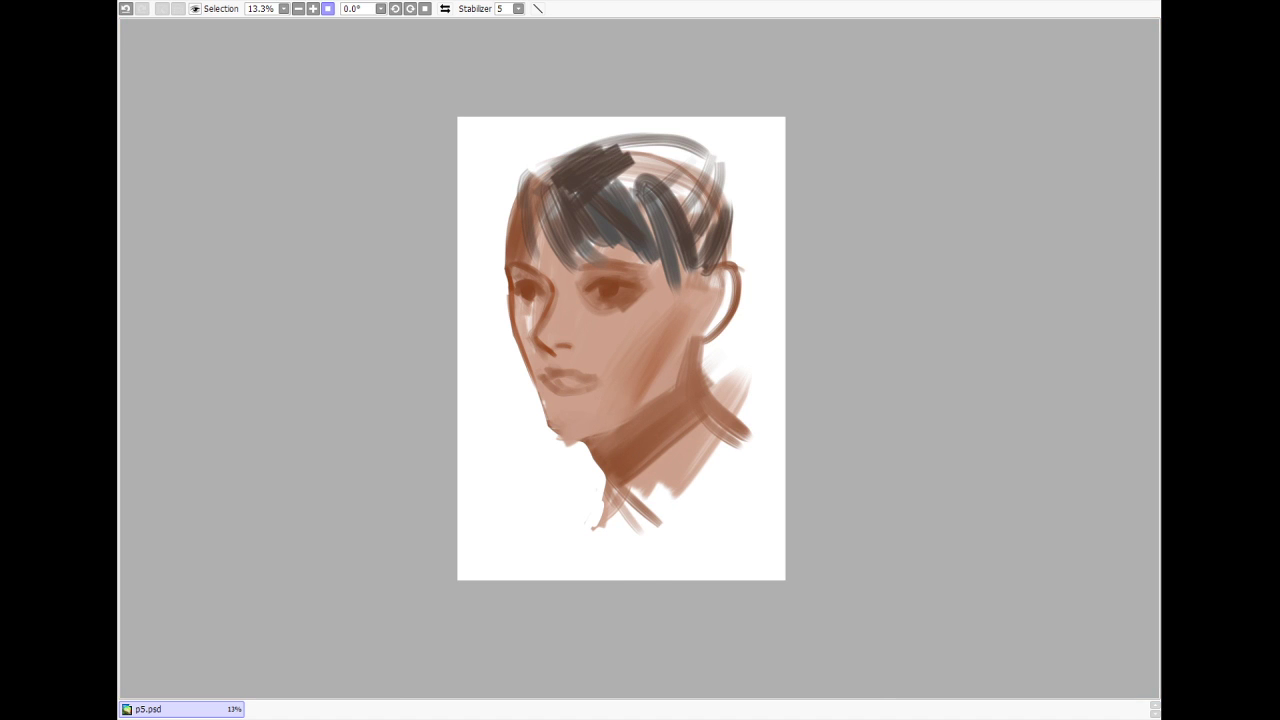
Shift the painted head lower on the canvas and outline the crown and a raised bun in dark brown.
{"action": "left_click", "coordinate": [328, 9]}
{"action": "left_click_drag", "start_coordinate": [640, 300], "coordinate": [641, 348]}
{"action": "mouse_move", "coordinate": [504, 170]}
{"action": "left_mouse_down"}
{"action": "mouse_move", "coordinate": [655, 99]}
{"action": "mouse_move", "coordinate": [777, 275]}
{"action": "left_mouse_up"}
{"action": "left_click_drag", "start_coordinate": [802, 188], "coordinate": [794, 299]}
{"action": "left_click_drag", "start_coordinate": [773, 144], "coordinate": [786, 267]}
{"action": "mouse_move", "coordinate": [668, 97]}
{"action": "left_mouse_down"}
{"action": "mouse_move", "coordinate": [752, 98]}
{"action": "mouse_move", "coordinate": [800, 222]}
{"action": "left_mouse_up"}
{"action": "left_click_drag", "start_coordinate": [752, 84], "coordinate": [766, 186]}
Paint dark hair down the far temple beside the eye and reinforce the crown outline.
{"action": "left_click_drag", "start_coordinate": [524, 146], "coordinate": [479, 265]}
{"action": "mouse_move", "coordinate": [509, 192]}
{"action": "left_mouse_down"}
{"action": "mouse_move", "coordinate": [458, 267]}
{"action": "mouse_move", "coordinate": [474, 350]}
{"action": "left_mouse_up"}
{"action": "left_click_drag", "start_coordinate": [462, 240], "coordinate": [477, 358]}
{"action": "mouse_move", "coordinate": [460, 293]}
{"action": "left_mouse_down"}
{"action": "mouse_move", "coordinate": [525, 262]}
{"action": "mouse_move", "coordinate": [511, 175]}
{"action": "mouse_move", "coordinate": [685, 107]}
{"action": "mouse_move", "coordinate": [745, 125]}
{"action": "left_mouse_up"}
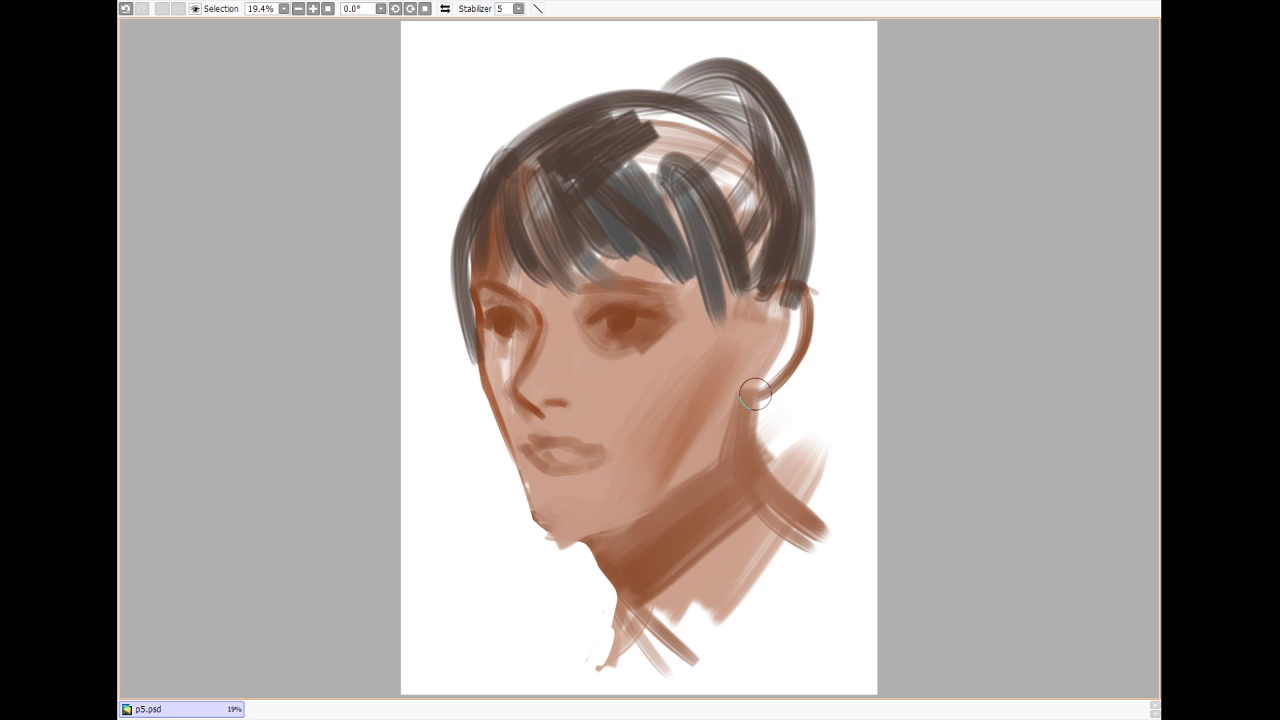
Paint thin dark loose strands falling in front of the near ear.
{"action": "mouse_move", "coordinate": [740, 285]}
{"action": "left_mouse_down"}
{"action": "mouse_move", "coordinate": [733, 382]}
{"action": "mouse_move", "coordinate": [755, 480]}
{"action": "left_mouse_up"}
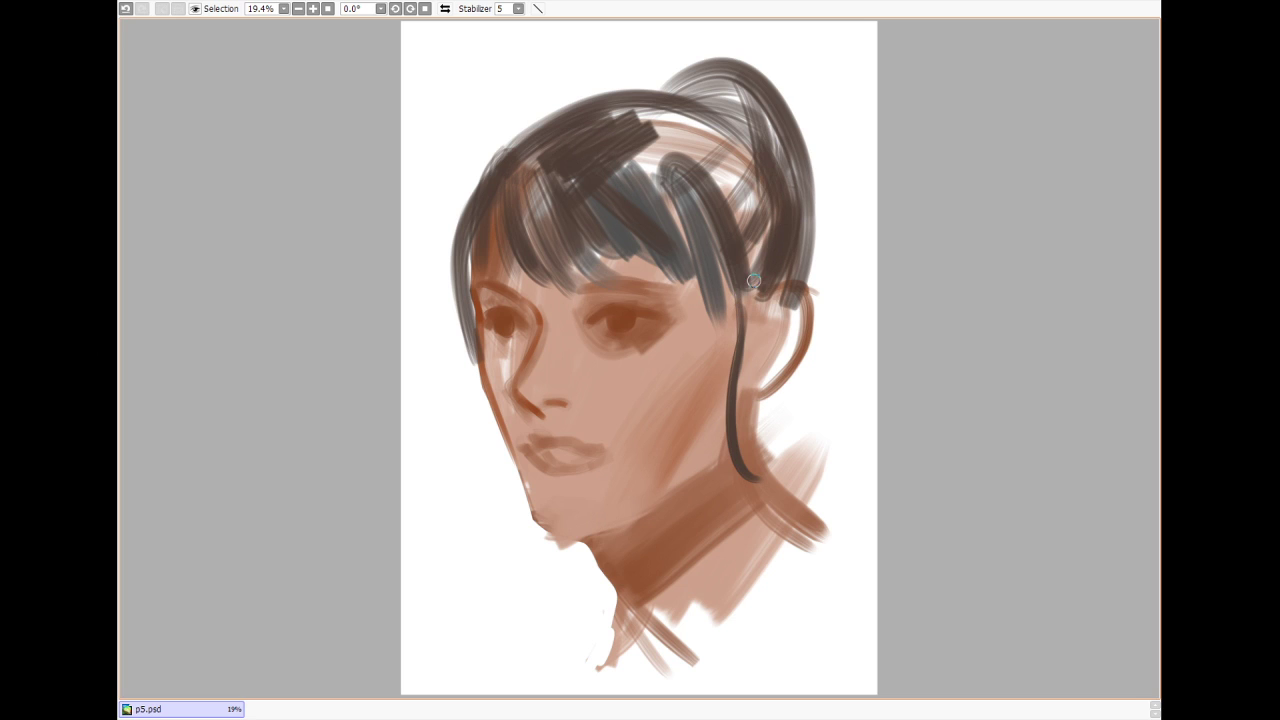
{"action": "key", "text": "ctrl+z"}
{"action": "mouse_move", "coordinate": [718, 300]}
{"action": "left_mouse_down"}
{"action": "mouse_move", "coordinate": [762, 440]}
{"action": "mouse_move", "coordinate": [766, 352]}
{"action": "mouse_move", "coordinate": [786, 455]}
{"action": "left_mouse_up"}
{"action": "left_click_drag", "start_coordinate": [738, 299], "coordinate": [766, 404]}
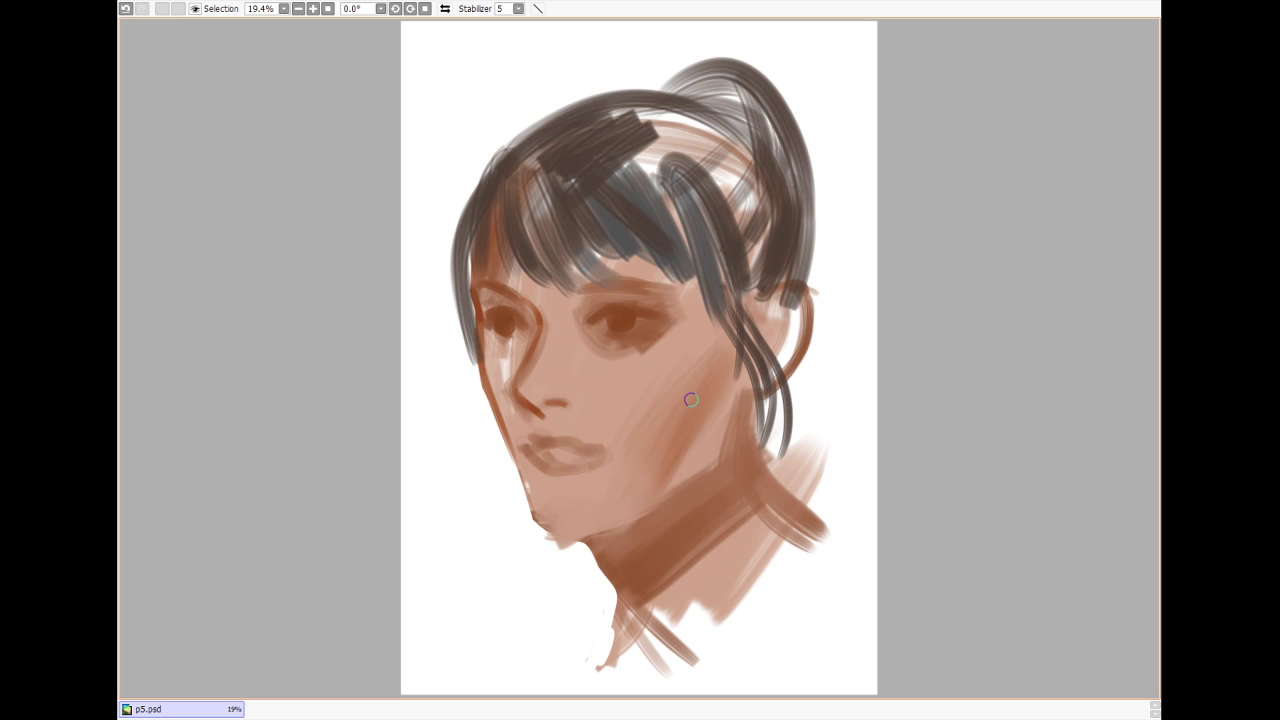
Erase the rough throat edge and the lower neck to recut the neck's contour.
{"action": "key", "text": "]"}
{"action": "left_click_drag", "start_coordinate": [602, 569], "coordinate": [610, 642]}
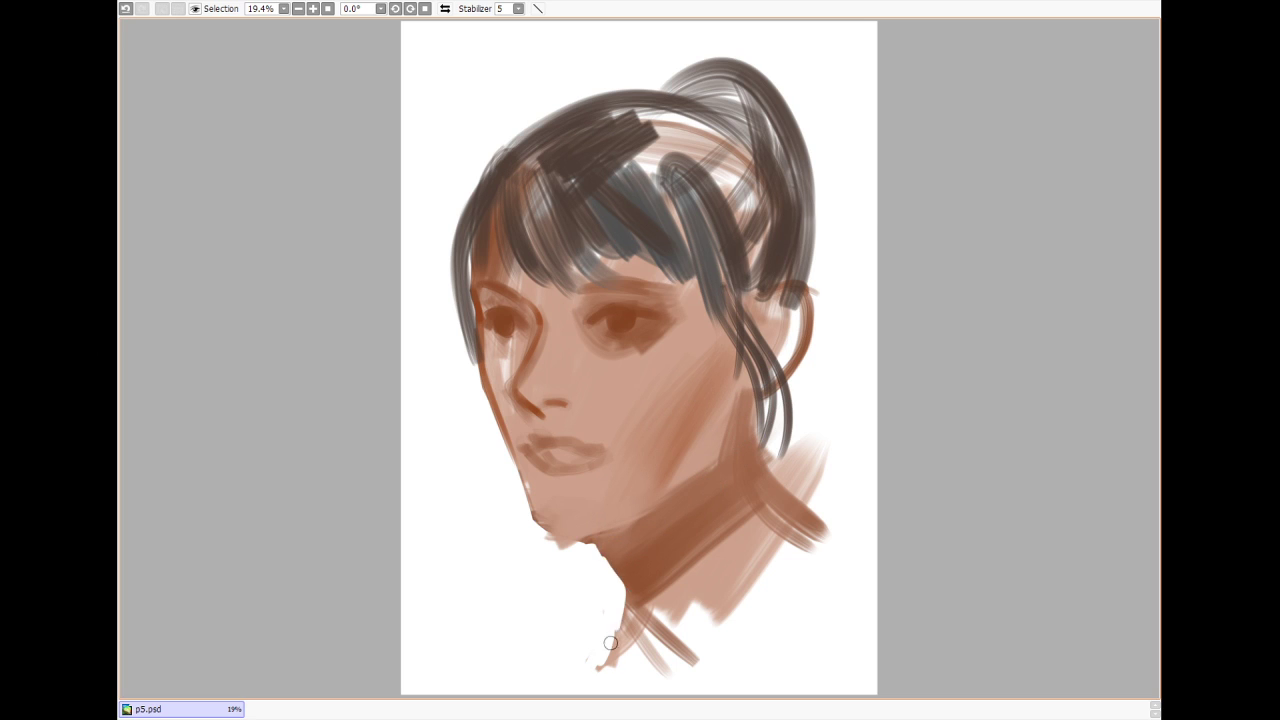
{"action": "key", "text": "bracketright"}
{"action": "mouse_move", "coordinate": [586, 551]}
{"action": "left_mouse_down"}
{"action": "mouse_move", "coordinate": [623, 591]}
{"action": "mouse_move", "coordinate": [626, 577]}
{"action": "mouse_move", "coordinate": [600, 665]}
{"action": "mouse_move", "coordinate": [719, 649]}
{"action": "left_mouse_up"}
{"action": "left_click_drag", "start_coordinate": [600, 557], "coordinate": [720, 628]}
{"action": "key", "text": "bracketleft"}
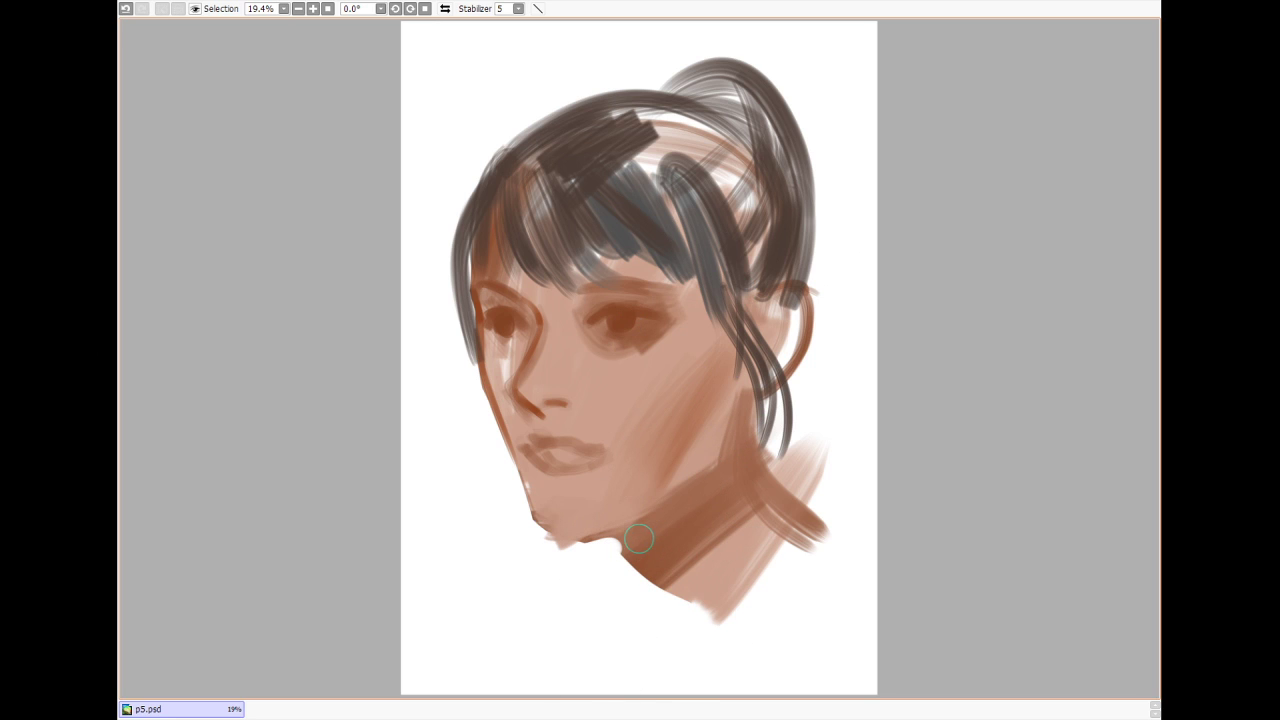
Rebuild the neck with a brown front edge and a flat mid-brown tone up to the jaw and ear.
{"action": "left_click_drag", "start_coordinate": [636, 566], "coordinate": [645, 562]}
{"action": "mouse_move", "coordinate": [722, 464]}
{"action": "left_mouse_down"}
{"action": "mouse_move", "coordinate": [616, 530]}
{"action": "mouse_move", "coordinate": [648, 500]}
{"action": "left_mouse_up"}
{"action": "key", "text": "bracketright"}
{"action": "mouse_move", "coordinate": [738, 408]}
{"action": "left_mouse_down"}
{"action": "mouse_move", "coordinate": [740, 468]}
{"action": "mouse_move", "coordinate": [785, 529]}
{"action": "mouse_move", "coordinate": [717, 452]}
{"action": "mouse_move", "coordinate": [724, 506]}
{"action": "mouse_move", "coordinate": [697, 583]}
{"action": "mouse_move", "coordinate": [815, 455]}
{"action": "left_mouse_up"}
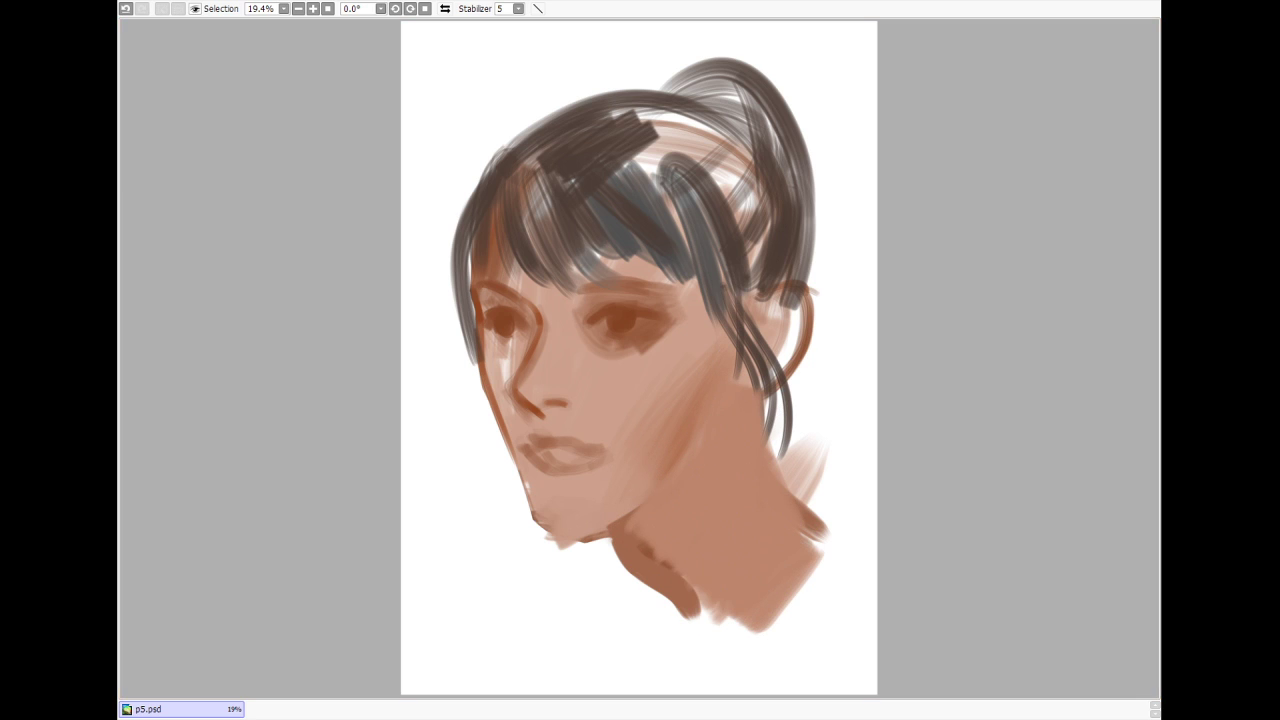
Cover the neck, jaw, near cheek and chin with a light pinkish flesh tone.
{"action": "mouse_move", "coordinate": [712, 530]}
{"action": "left_mouse_down"}
{"action": "mouse_move", "coordinate": [724, 338]}
{"action": "mouse_move", "coordinate": [734, 580]}
{"action": "mouse_move", "coordinate": [739, 522]}
{"action": "mouse_move", "coordinate": [698, 461]}
{"action": "left_mouse_up"}
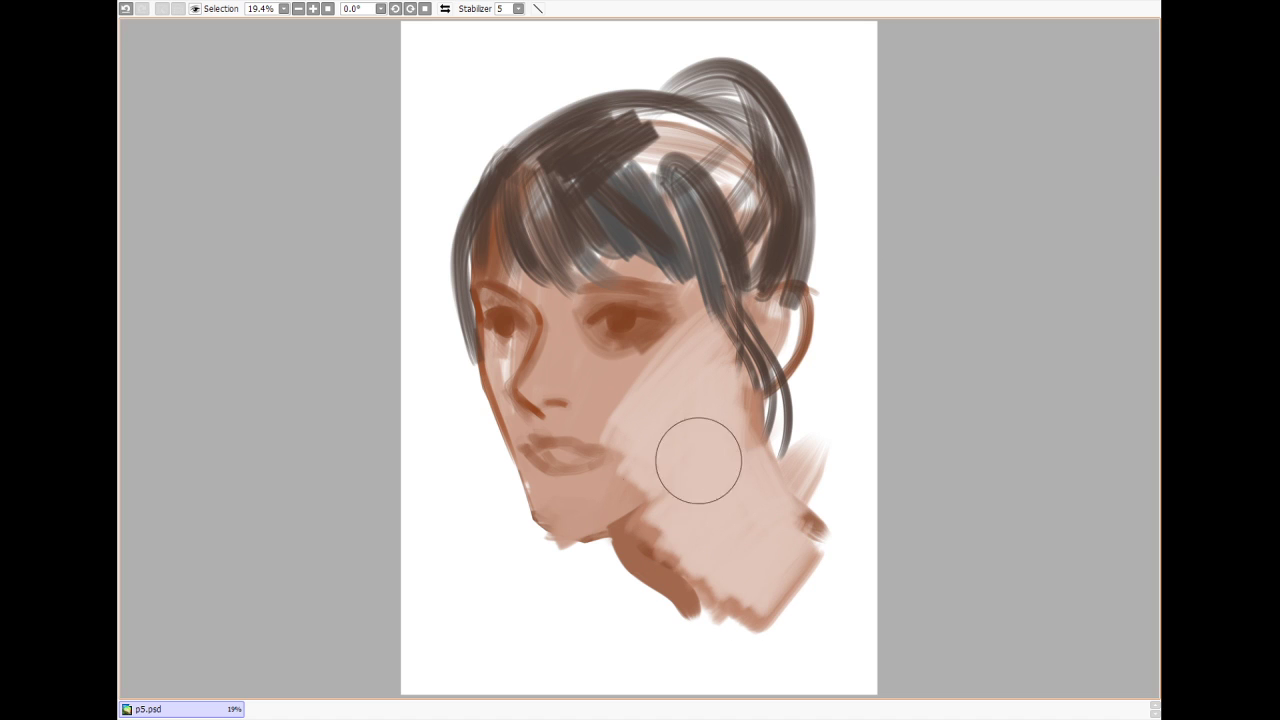
{"action": "mouse_move", "coordinate": [620, 366]}
{"action": "left_mouse_down"}
{"action": "mouse_move", "coordinate": [601, 366]}
{"action": "mouse_move", "coordinate": [679, 337]}
{"action": "mouse_move", "coordinate": [612, 372]}
{"action": "left_mouse_up"}
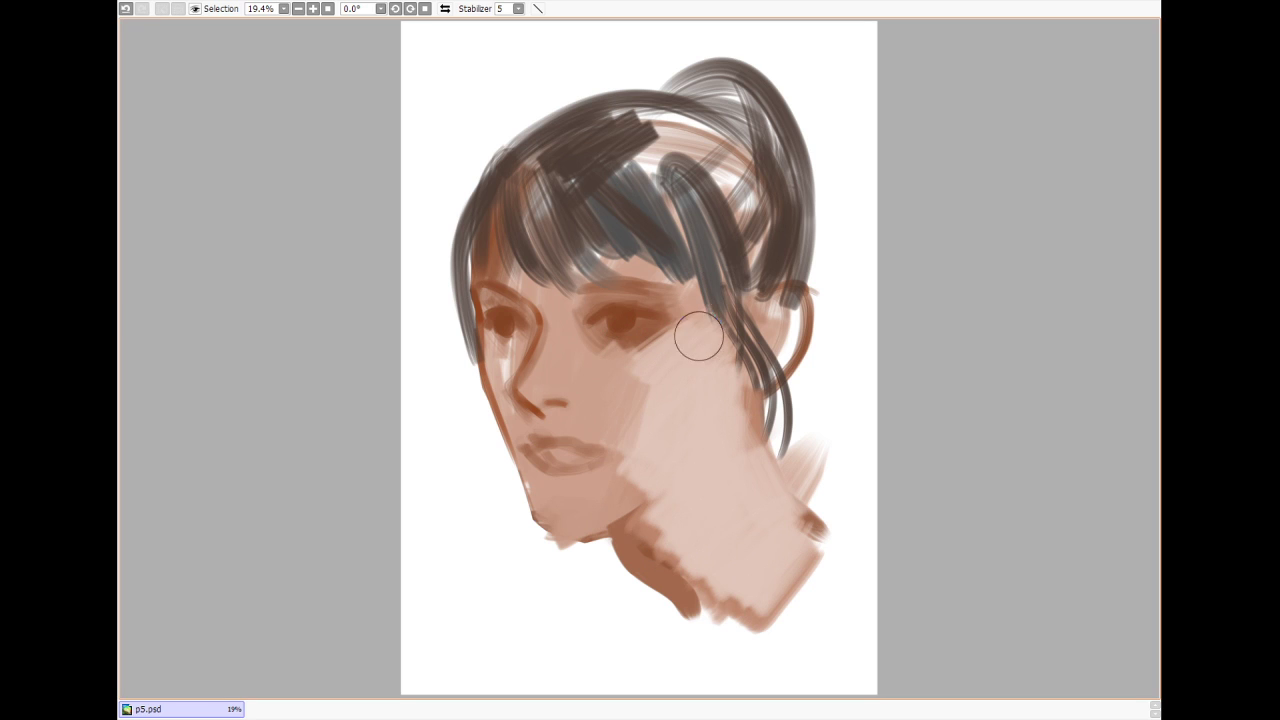
{"action": "mouse_move", "coordinate": [699, 336]}
{"action": "left_mouse_down"}
{"action": "mouse_move", "coordinate": [738, 426]}
{"action": "mouse_move", "coordinate": [646, 532]}
{"action": "mouse_move", "coordinate": [593, 558]}
{"action": "mouse_move", "coordinate": [579, 515]}
{"action": "mouse_move", "coordinate": [663, 489]}
{"action": "mouse_move", "coordinate": [658, 463]}
{"action": "mouse_move", "coordinate": [578, 514]}
{"action": "mouse_move", "coordinate": [630, 500]}
{"action": "left_mouse_up"}
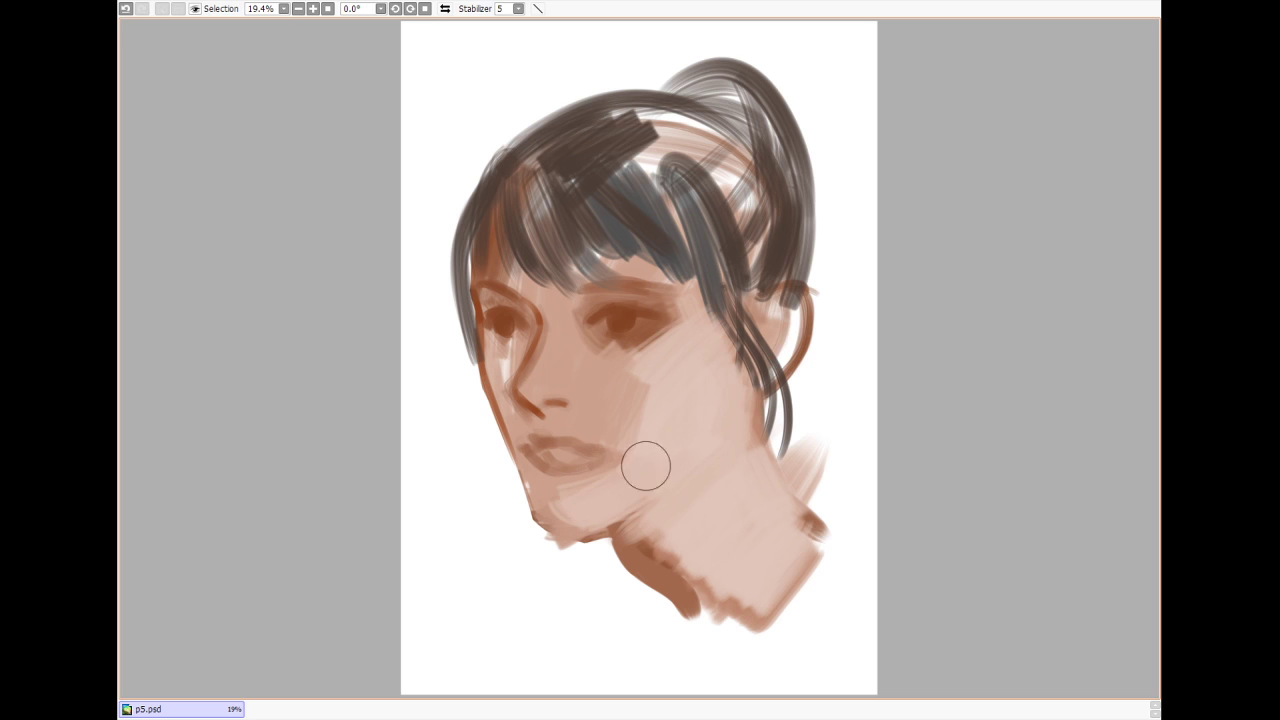
{"action": "left_click_drag", "start_coordinate": [702, 371], "coordinate": [576, 408]}
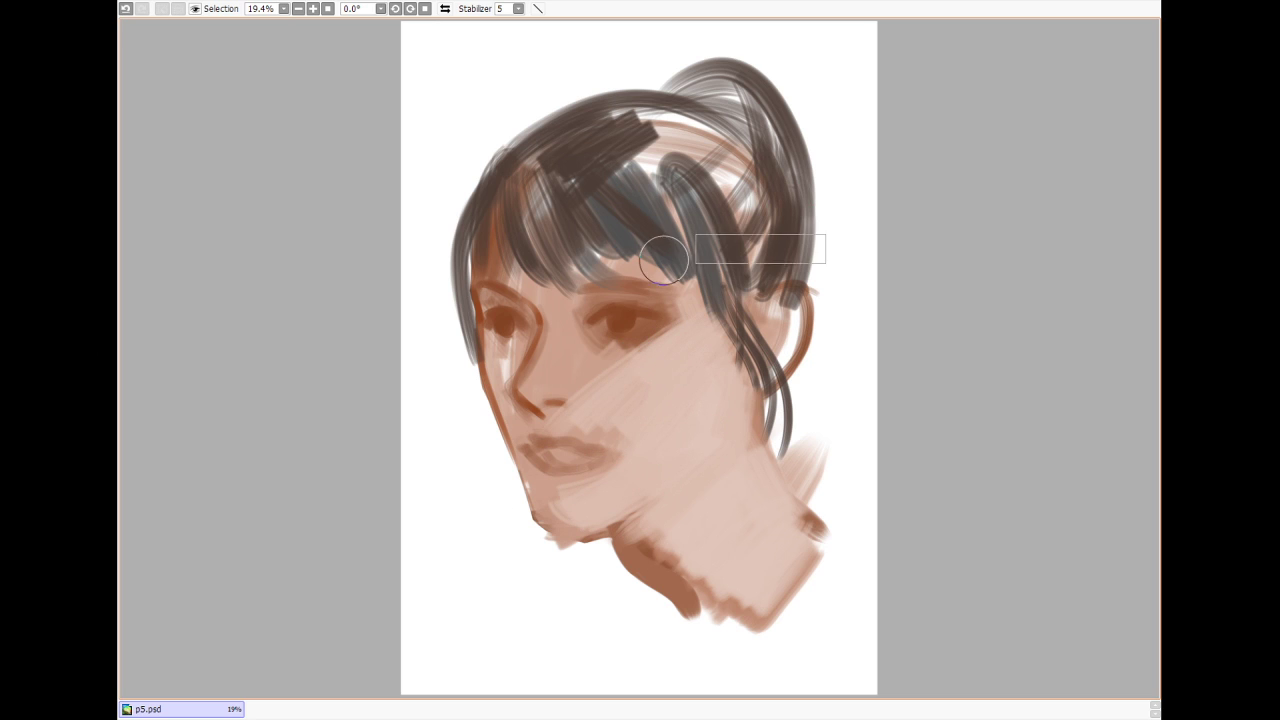
Refine the shading around the near eye and warm the far cheek with an orange flesh tone.
{"action": "left_click_drag", "start_coordinate": [664, 260], "coordinate": [661, 228]}
{"action": "left_click_drag", "start_coordinate": [652, 299], "coordinate": [667, 289]}
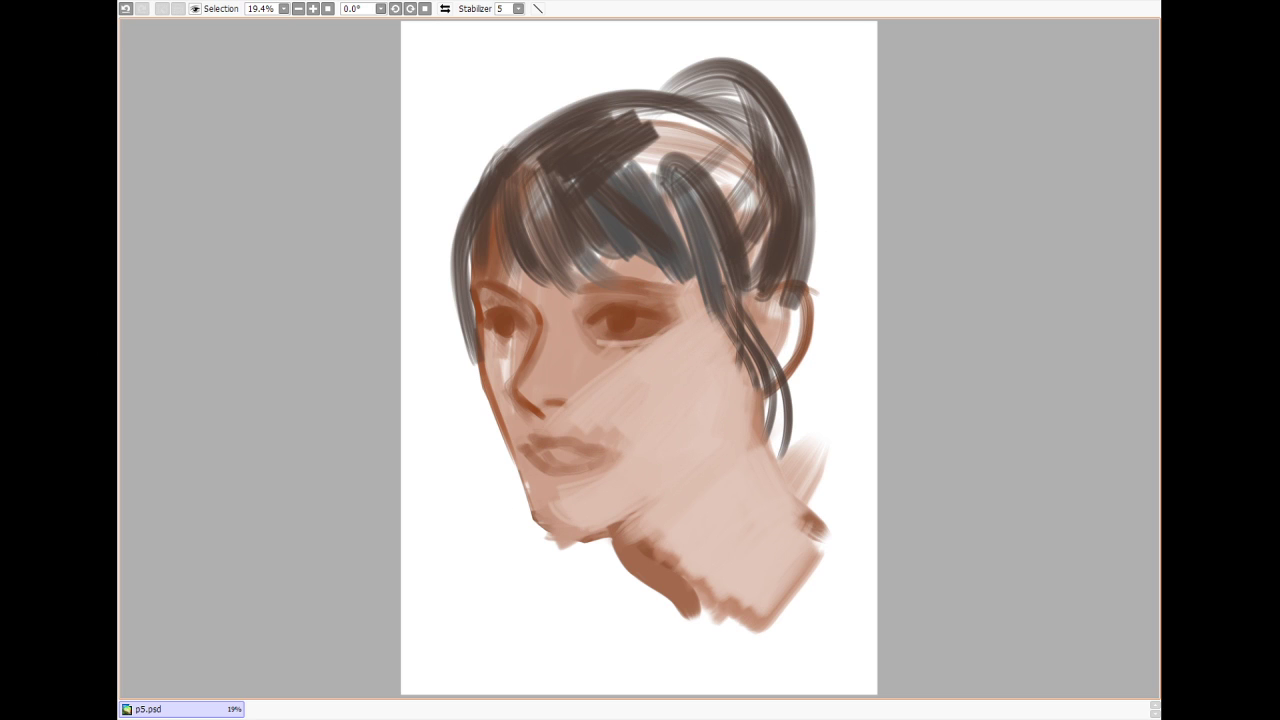
{"action": "mouse_move", "coordinate": [594, 333]}
{"action": "left_mouse_down"}
{"action": "mouse_move", "coordinate": [640, 342]}
{"action": "mouse_move", "coordinate": [625, 340]}
{"action": "mouse_move", "coordinate": [645, 330]}
{"action": "left_mouse_up"}
{"action": "mouse_move", "coordinate": [494, 336]}
{"action": "left_mouse_down"}
{"action": "mouse_move", "coordinate": [495, 386]}
{"action": "mouse_move", "coordinate": [498, 353]}
{"action": "mouse_move", "coordinate": [524, 347]}
{"action": "mouse_move", "coordinate": [490, 356]}
{"action": "mouse_move", "coordinate": [543, 429]}
{"action": "left_mouse_up"}
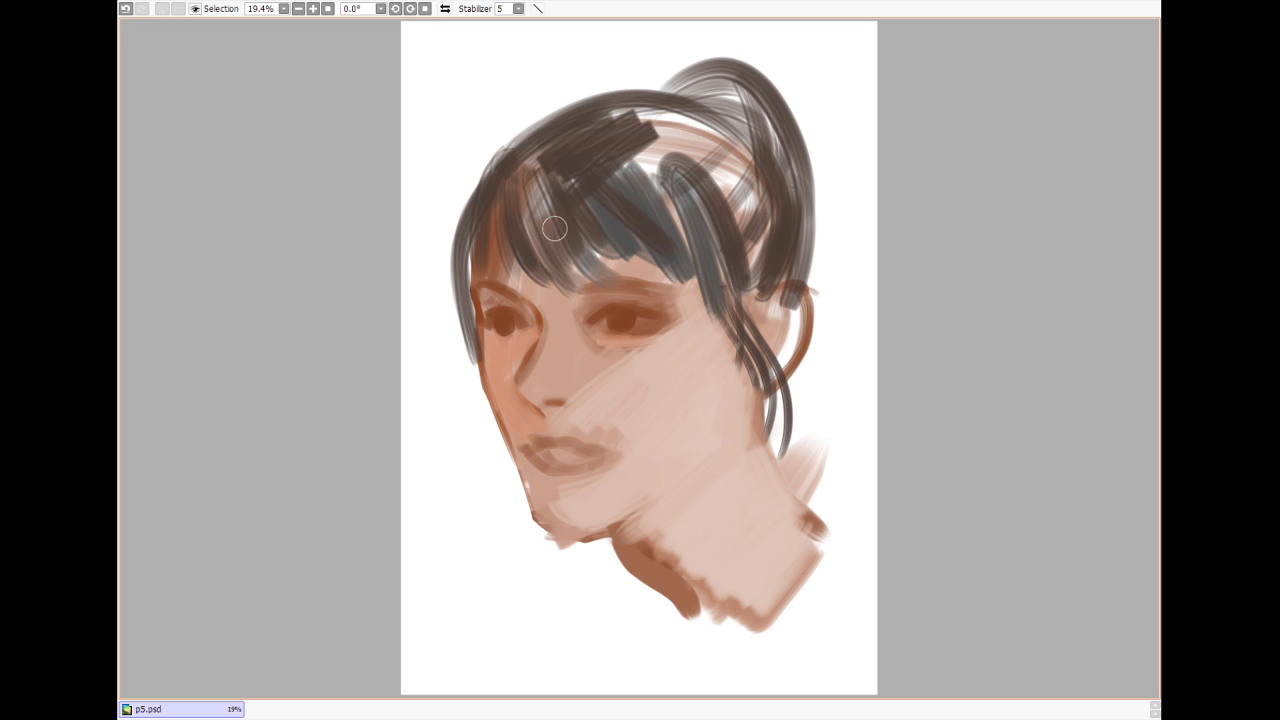
Lighten the nose bridge and tip with pale flesh tone, covering its dark contour.
{"action": "mouse_move", "coordinate": [556, 329]}
{"action": "left_mouse_down"}
{"action": "mouse_move", "coordinate": [526, 386]}
{"action": "mouse_move", "coordinate": [563, 414]}
{"action": "mouse_move", "coordinate": [630, 426]}
{"action": "left_mouse_up"}
{"action": "key", "text": "ctrl+z"}
{"action": "mouse_move", "coordinate": [547, 346]}
{"action": "left_mouse_down"}
{"action": "mouse_move", "coordinate": [542, 408]}
{"action": "mouse_move", "coordinate": [554, 353]}
{"action": "mouse_move", "coordinate": [534, 376]}
{"action": "mouse_move", "coordinate": [549, 410]}
{"action": "mouse_move", "coordinate": [560, 380]}
{"action": "mouse_move", "coordinate": [544, 351]}
{"action": "mouse_move", "coordinate": [524, 381]}
{"action": "mouse_move", "coordinate": [498, 395]}
{"action": "mouse_move", "coordinate": [516, 365]}
{"action": "mouse_move", "coordinate": [482, 398]}
{"action": "left_mouse_up"}
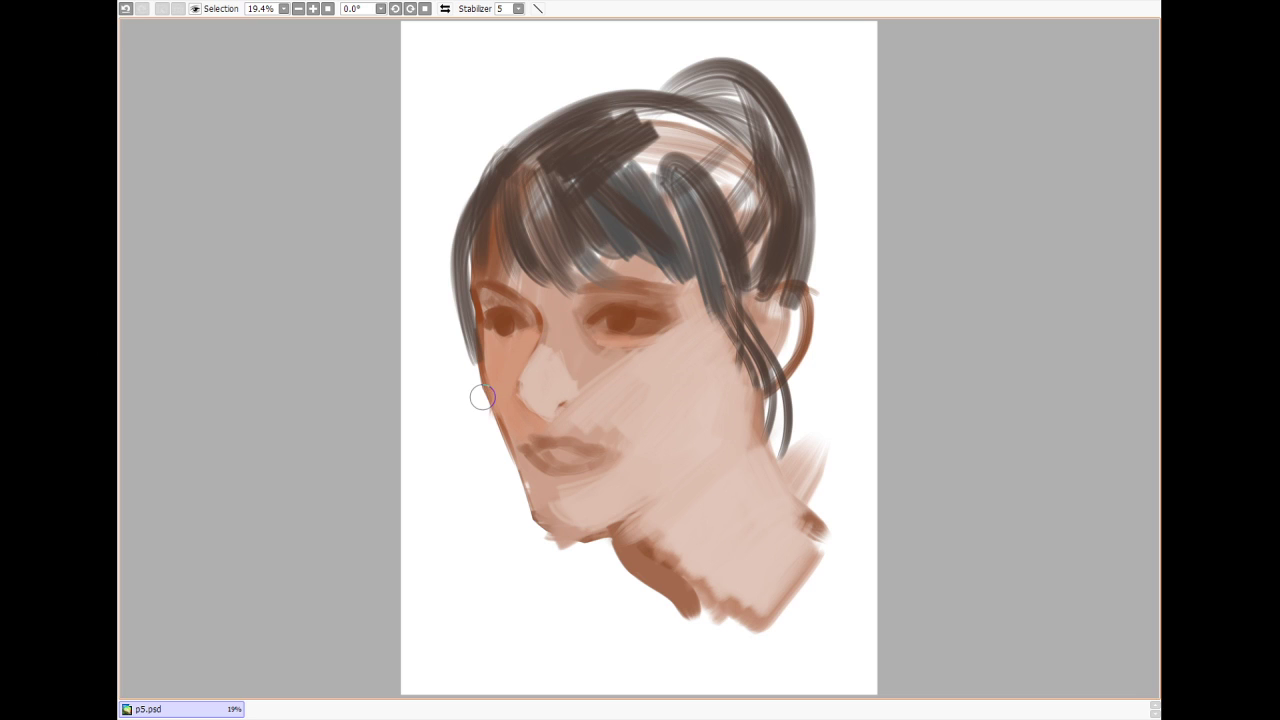
Blend warm flesh tones beside the nose and across the far cheek with a larger brush.
{"action": "key", "text": "]"}
{"action": "key", "text": "]"}
{"action": "key", "text": "]"}
{"action": "key", "text": "]"}
{"action": "mouse_move", "coordinate": [548, 357]}
{"action": "left_mouse_down"}
{"action": "mouse_move", "coordinate": [546, 412]}
{"action": "mouse_move", "coordinate": [507, 386]}
{"action": "mouse_move", "coordinate": [542, 425]}
{"action": "mouse_move", "coordinate": [579, 400]}
{"action": "mouse_move", "coordinate": [565, 425]}
{"action": "mouse_move", "coordinate": [582, 425]}
{"action": "mouse_move", "coordinate": [592, 390]}
{"action": "mouse_move", "coordinate": [593, 403]}
{"action": "mouse_move", "coordinate": [644, 346]}
{"action": "mouse_move", "coordinate": [591, 423]}
{"action": "left_mouse_up"}
{"action": "mouse_move", "coordinate": [585, 352]}
{"action": "left_mouse_down"}
{"action": "mouse_move", "coordinate": [591, 371]}
{"action": "mouse_move", "coordinate": [649, 350]}
{"action": "mouse_move", "coordinate": [606, 391]}
{"action": "mouse_move", "coordinate": [623, 394]}
{"action": "left_mouse_up"}
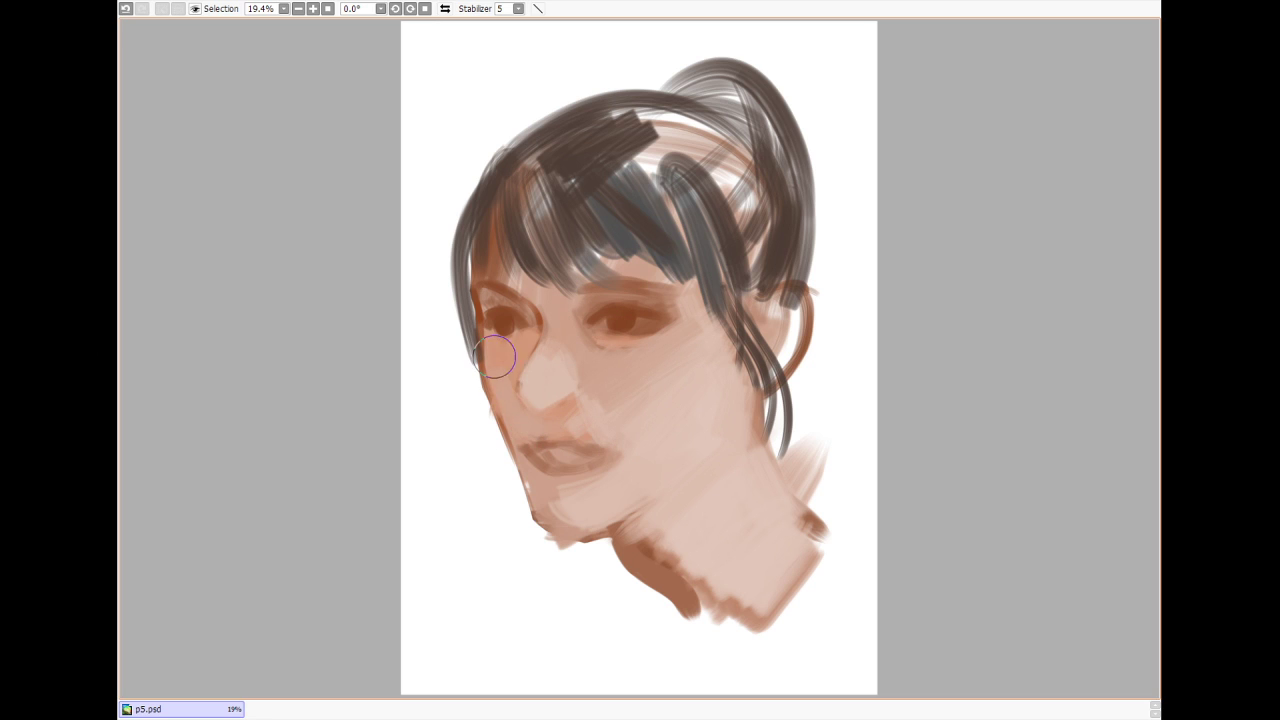
{"action": "key", "text": "ctrl+z"}
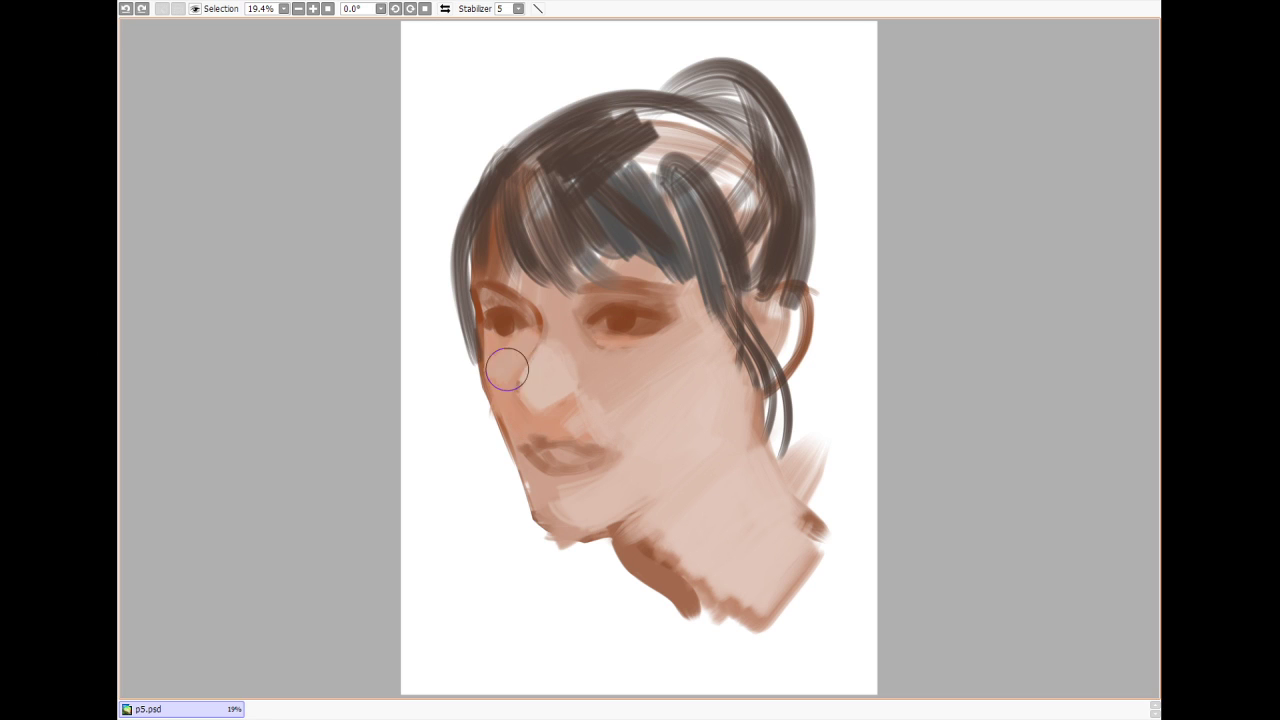
{"action": "left_click_drag", "start_coordinate": [500, 371], "coordinate": [514, 391]}
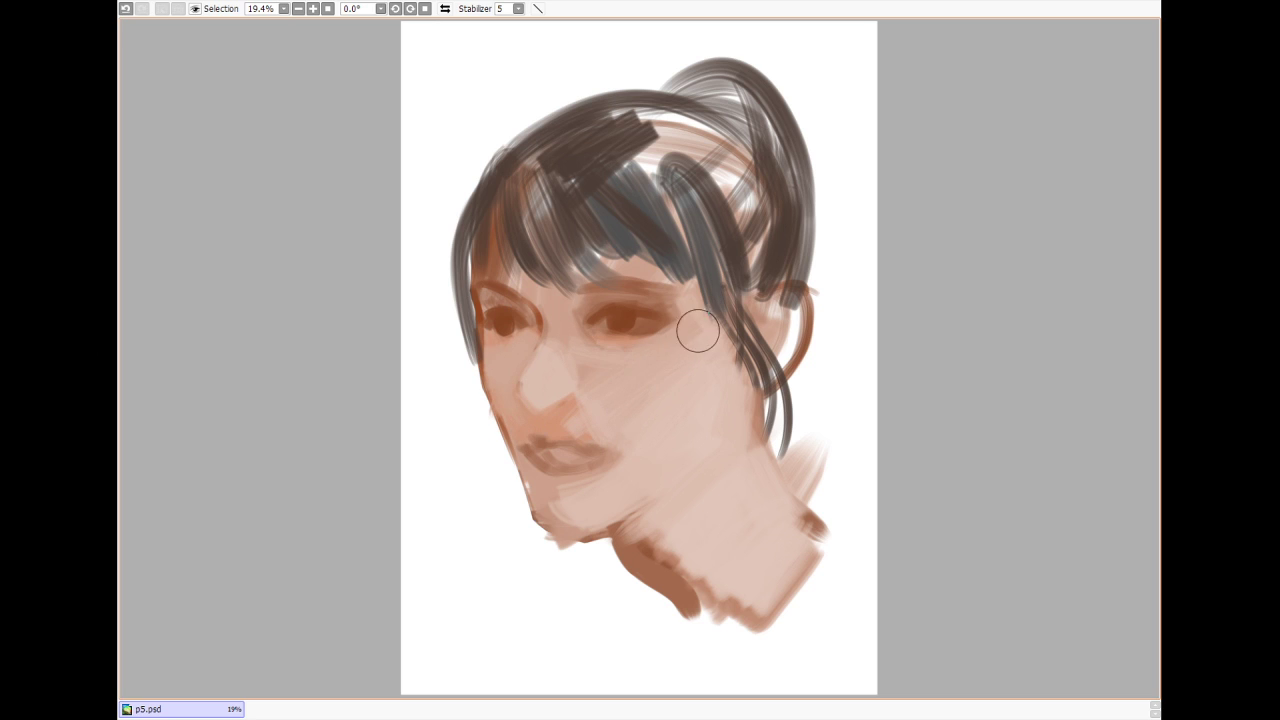
Glaze a warm peach tone over the near cheek and beside the mouth with an enlarged brush.
{"action": "key", "text": "bracketright"}
{"action": "key", "text": "bracketright"}
{"action": "key", "text": "bracketright"}
{"action": "mouse_move", "coordinate": [631, 361]}
{"action": "left_mouse_down"}
{"action": "mouse_move", "coordinate": [695, 365]}
{"action": "mouse_move", "coordinate": [697, 395]}
{"action": "left_mouse_up"}
{"action": "left_click_drag", "start_coordinate": [614, 369], "coordinate": [610, 425]}
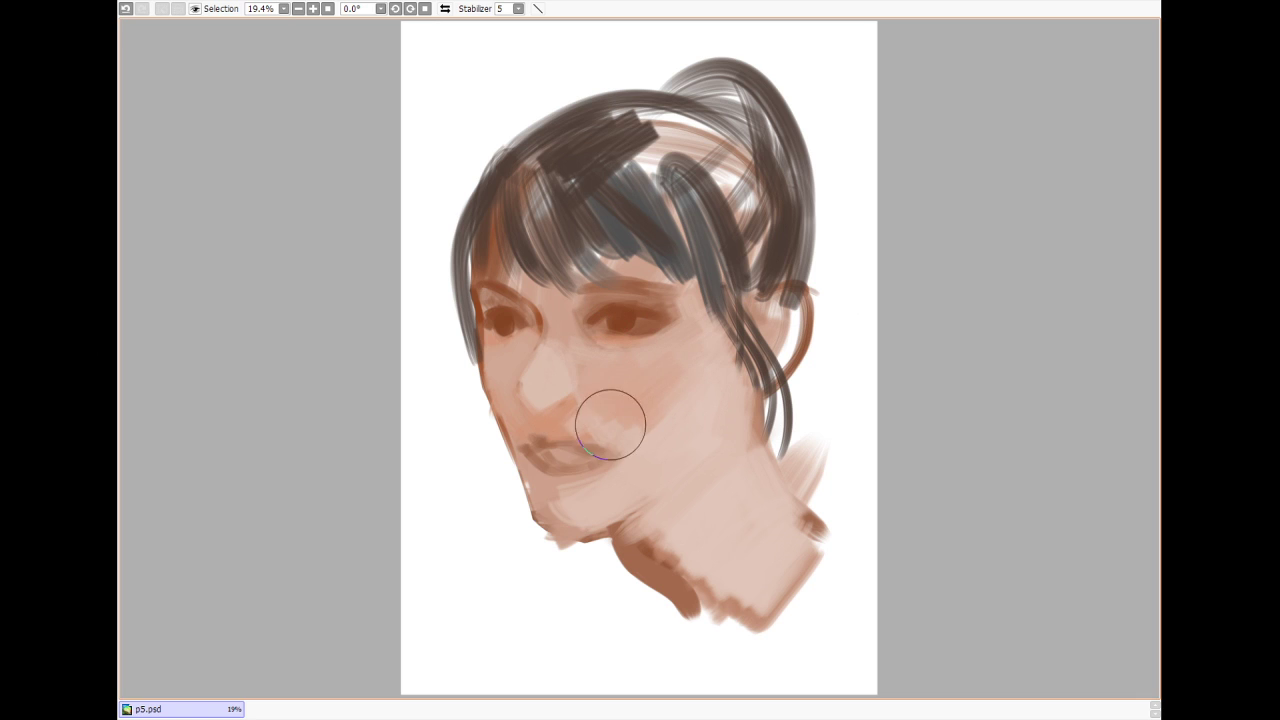
Blend light flesh tone over the lower near cheek and chin.
{"action": "right_click", "coordinate": [659, 442]}
{"action": "mouse_move", "coordinate": [698, 388]}
{"action": "left_mouse_down"}
{"action": "mouse_move", "coordinate": [656, 431]}
{"action": "mouse_move", "coordinate": [667, 424]}
{"action": "left_mouse_up"}
{"action": "left_click_drag", "start_coordinate": [714, 366], "coordinate": [650, 422]}
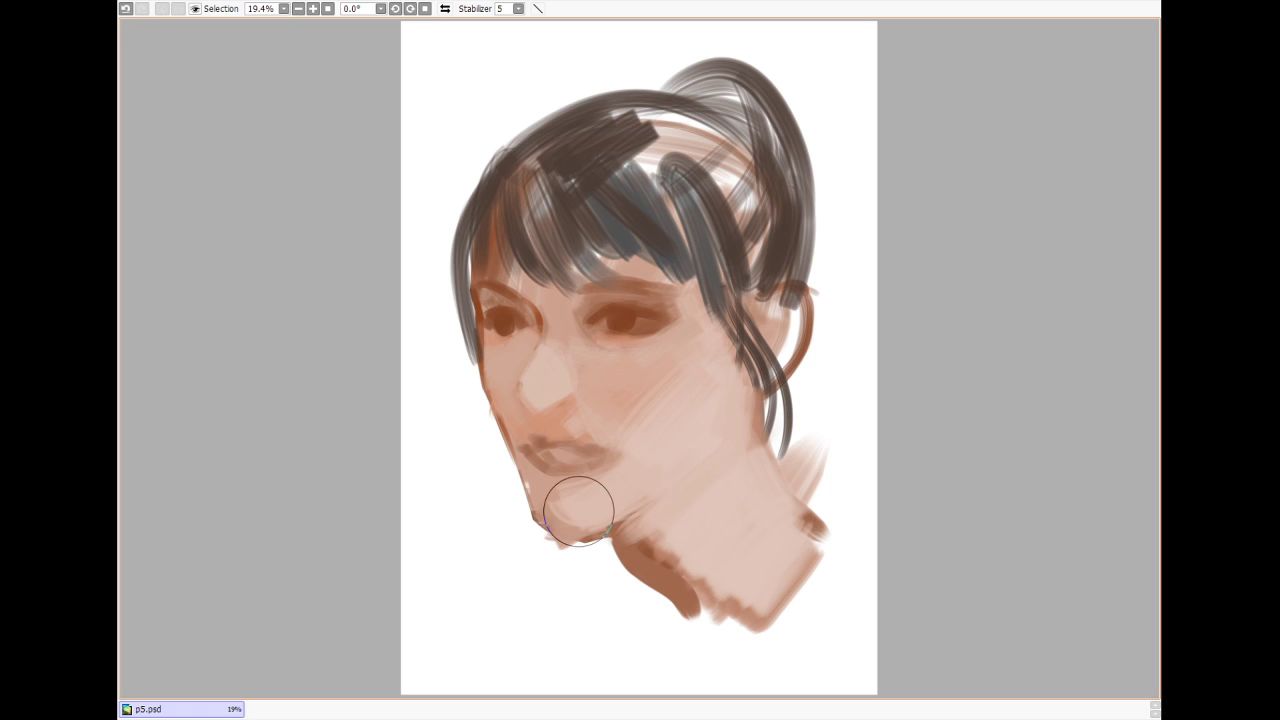
{"action": "left_click_drag", "start_coordinate": [578, 511], "coordinate": [560, 500]}
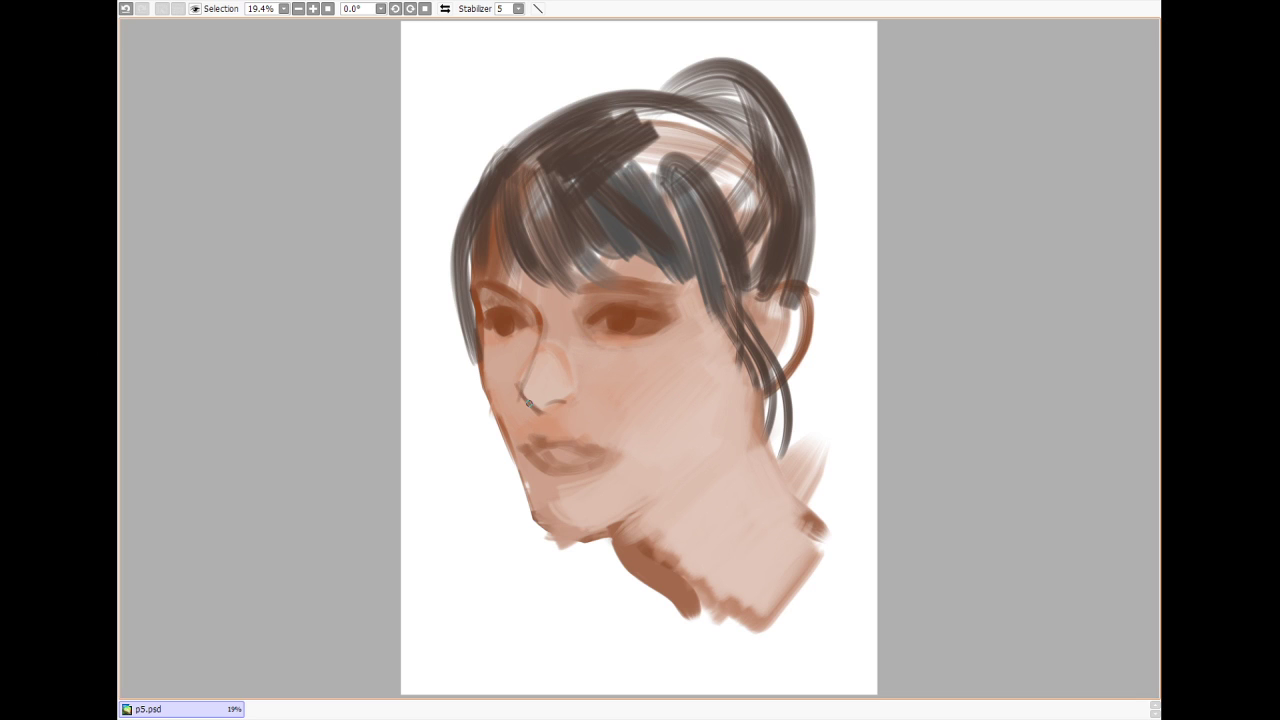
Redraw the nose contour with a thin dark line and sharpen the shapes of both eyes.
{"action": "left_click_drag", "start_coordinate": [595, 230], "coordinate": [576, 220]}
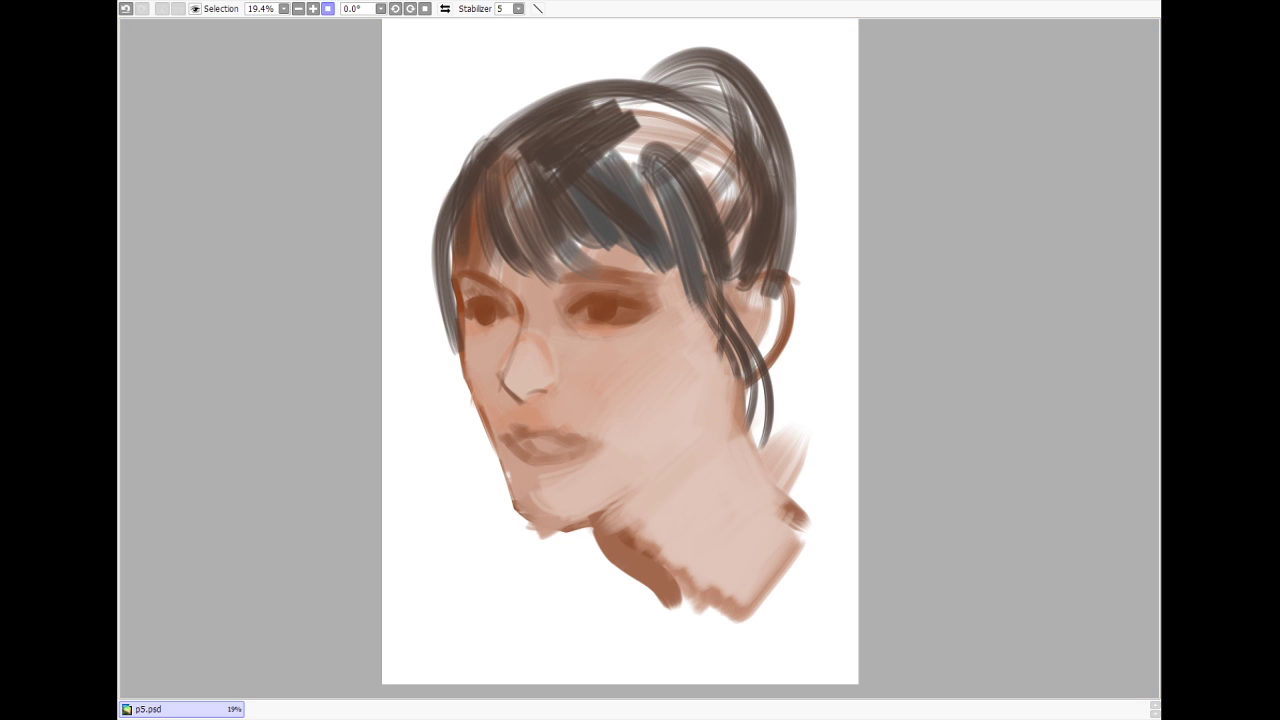
{"action": "left_click", "coordinate": [327, 8]}
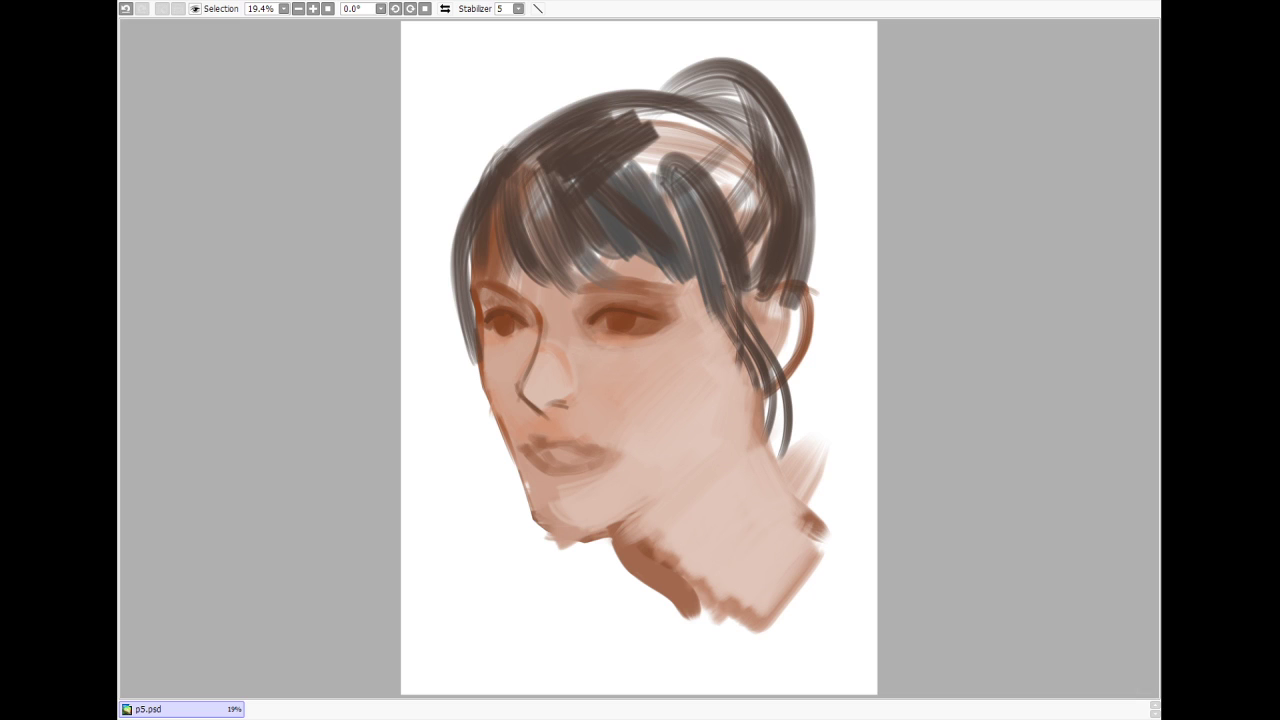
{"action": "left_click_drag", "start_coordinate": [568, 321], "coordinate": [534, 321]}
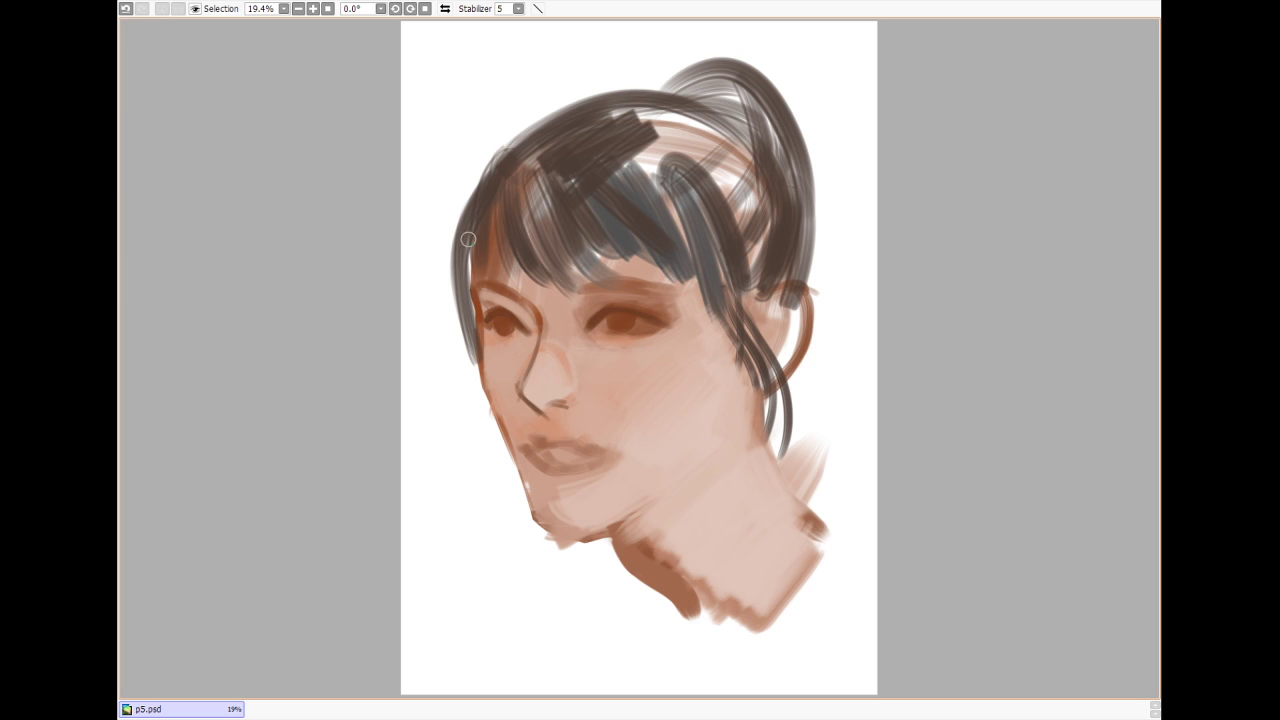
{"action": "mouse_move", "coordinate": [465, 246]}
{"action": "left_mouse_down"}
{"action": "mouse_move", "coordinate": [476, 246]}
{"action": "mouse_move", "coordinate": [466, 325]}
{"action": "left_mouse_up"}
{"action": "key", "text": "ctrl+z"}
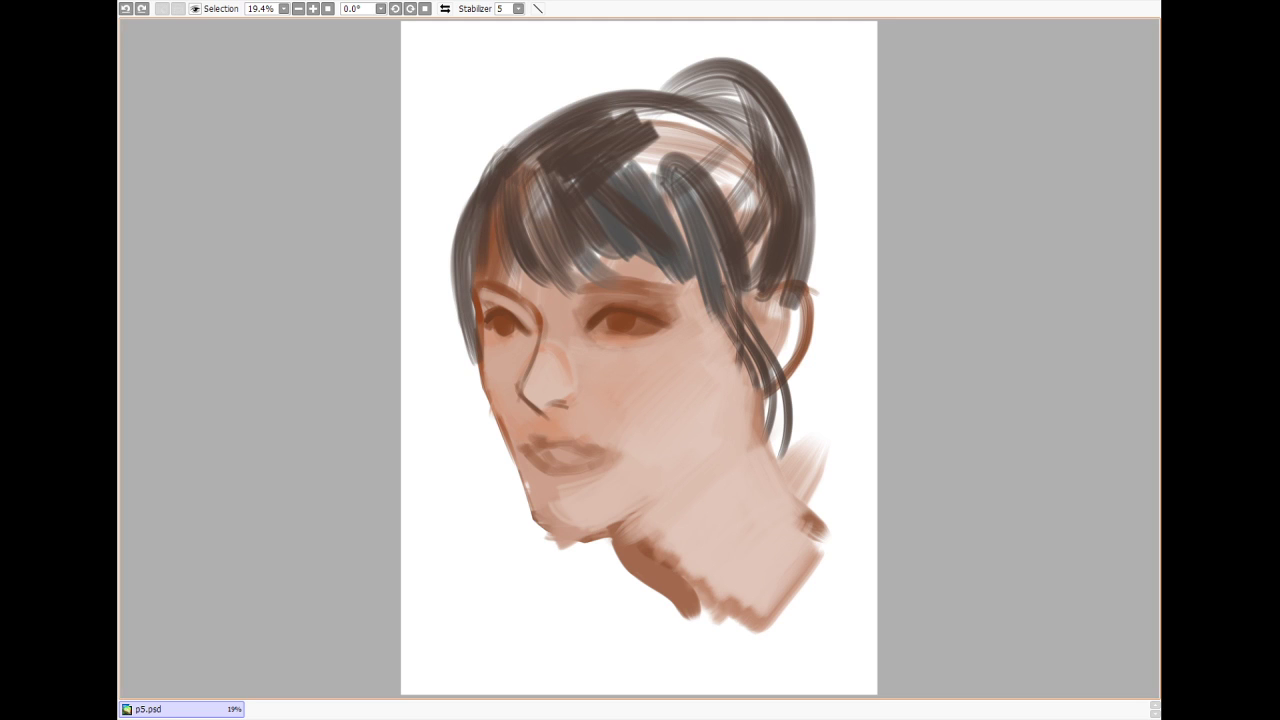
{"action": "key", "text": "ctrl+z"}
Paint dark hair over the far temple with loose strands hanging beside the far cheek.
{"action": "mouse_move", "coordinate": [491, 181]}
{"action": "left_mouse_down"}
{"action": "mouse_move", "coordinate": [471, 230]}
{"action": "mouse_move", "coordinate": [464, 392]}
{"action": "left_mouse_up"}
{"action": "left_click_drag", "start_coordinate": [496, 203], "coordinate": [474, 368]}
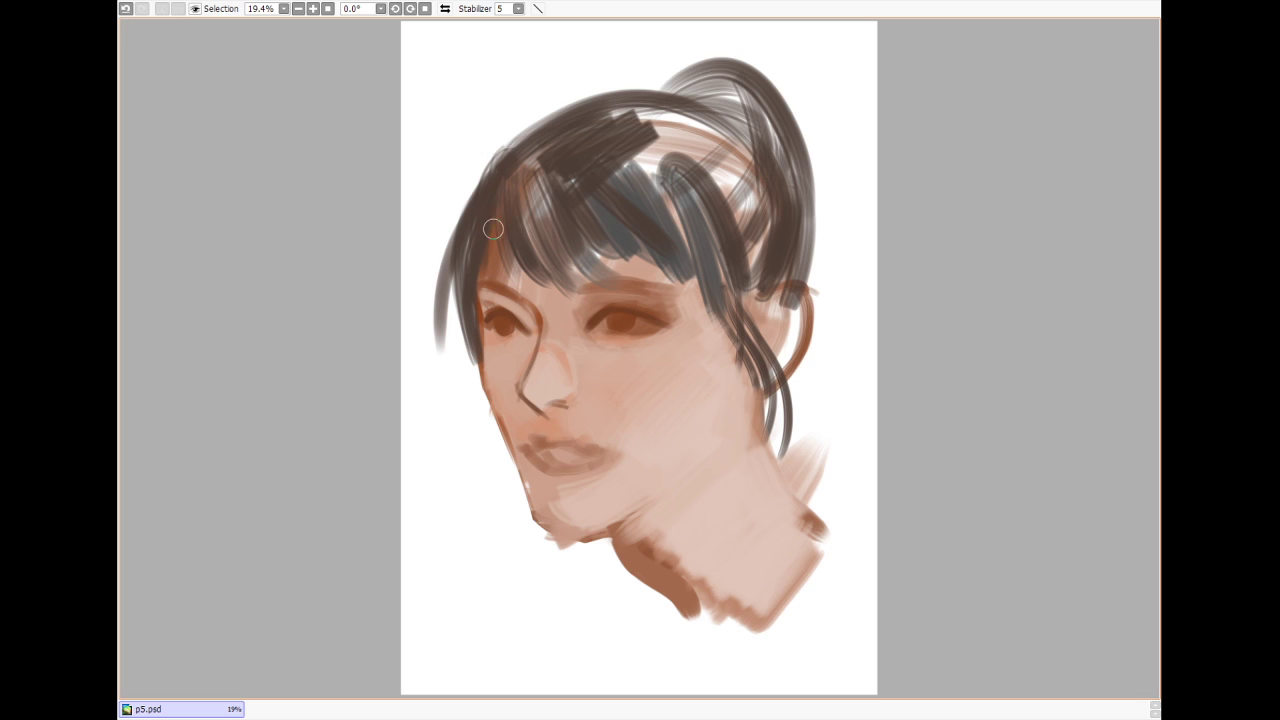
{"action": "left_click_drag", "start_coordinate": [460, 264], "coordinate": [493, 458]}
{"action": "left_click_drag", "start_coordinate": [470, 314], "coordinate": [484, 422]}
{"action": "left_click_drag", "start_coordinate": [458, 286], "coordinate": [491, 456]}
Add thin fringe wisps across the brow and lengthen the strands beside the far cheek toward the jaw.
{"action": "left_click_drag", "start_coordinate": [508, 238], "coordinate": [548, 316]}
{"action": "left_click_drag", "start_coordinate": [530, 272], "coordinate": [598, 312]}
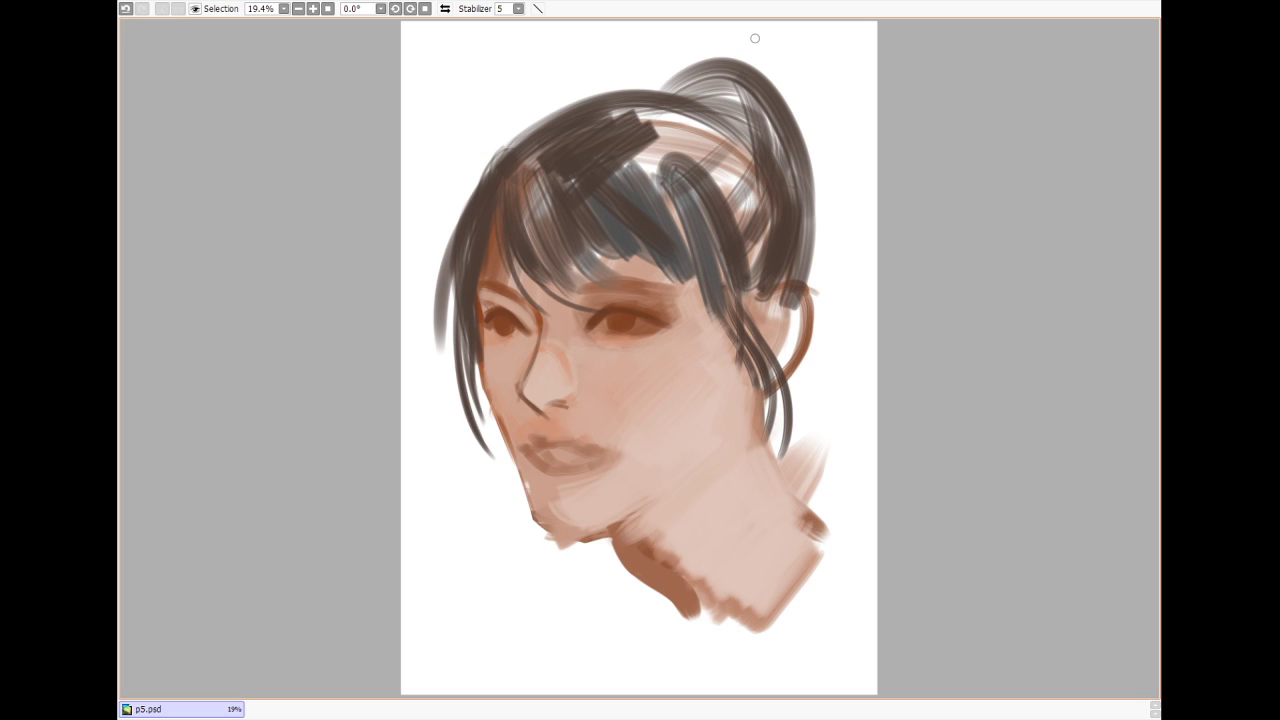
{"action": "left_click_drag", "start_coordinate": [466, 320], "coordinate": [502, 498]}
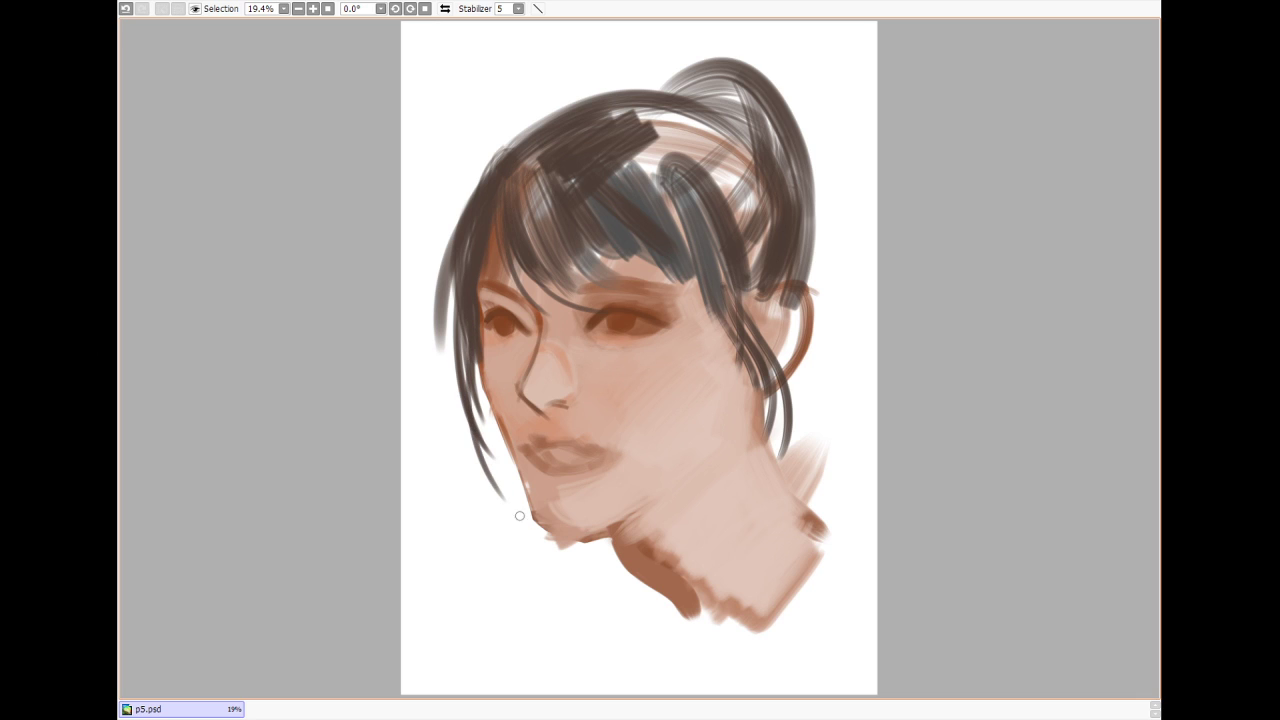
{"action": "left_click_drag", "start_coordinate": [468, 350], "coordinate": [512, 472]}
Erase the rough far cheek and jaw edge, and add a thin dark strand along the cheek.
{"action": "key", "text": "e"}
{"action": "mouse_move", "coordinate": [479, 376]}
{"action": "left_mouse_down"}
{"action": "mouse_move", "coordinate": [540, 534]}
{"action": "mouse_move", "coordinate": [531, 528]}
{"action": "left_mouse_up"}
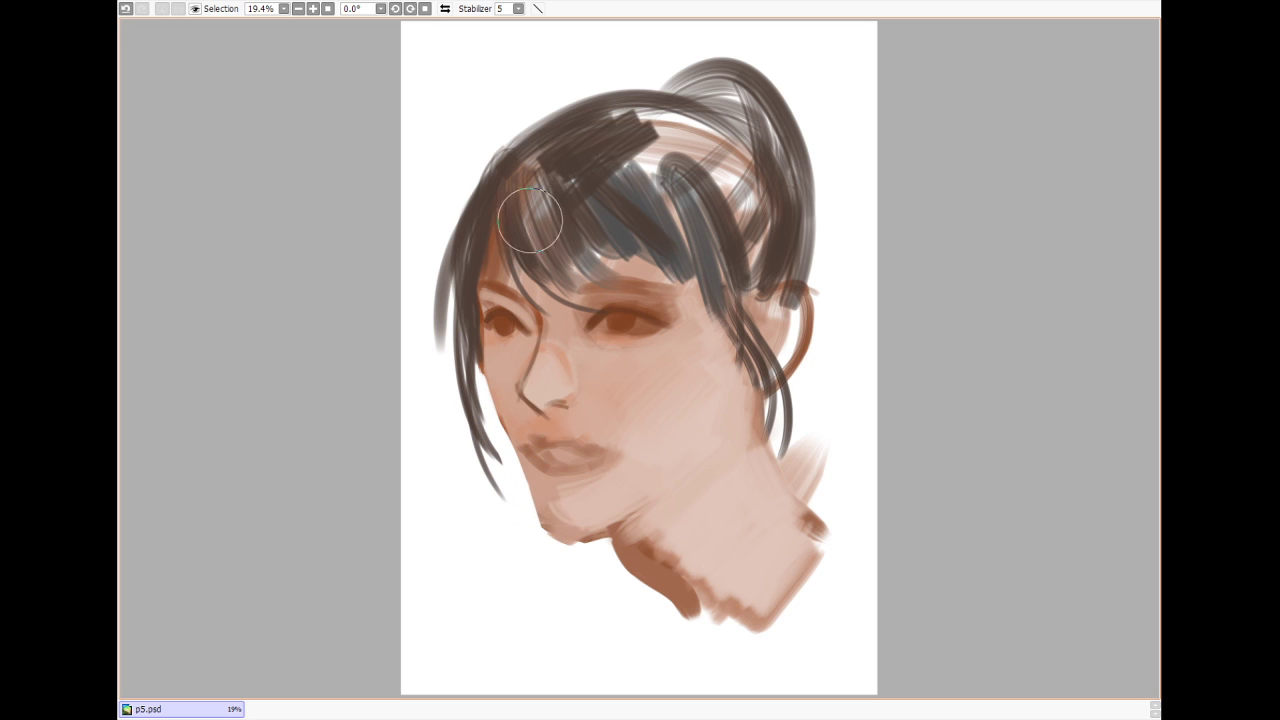
{"action": "key", "text": "b"}
{"action": "left_click_drag", "start_coordinate": [483, 320], "coordinate": [490, 438]}
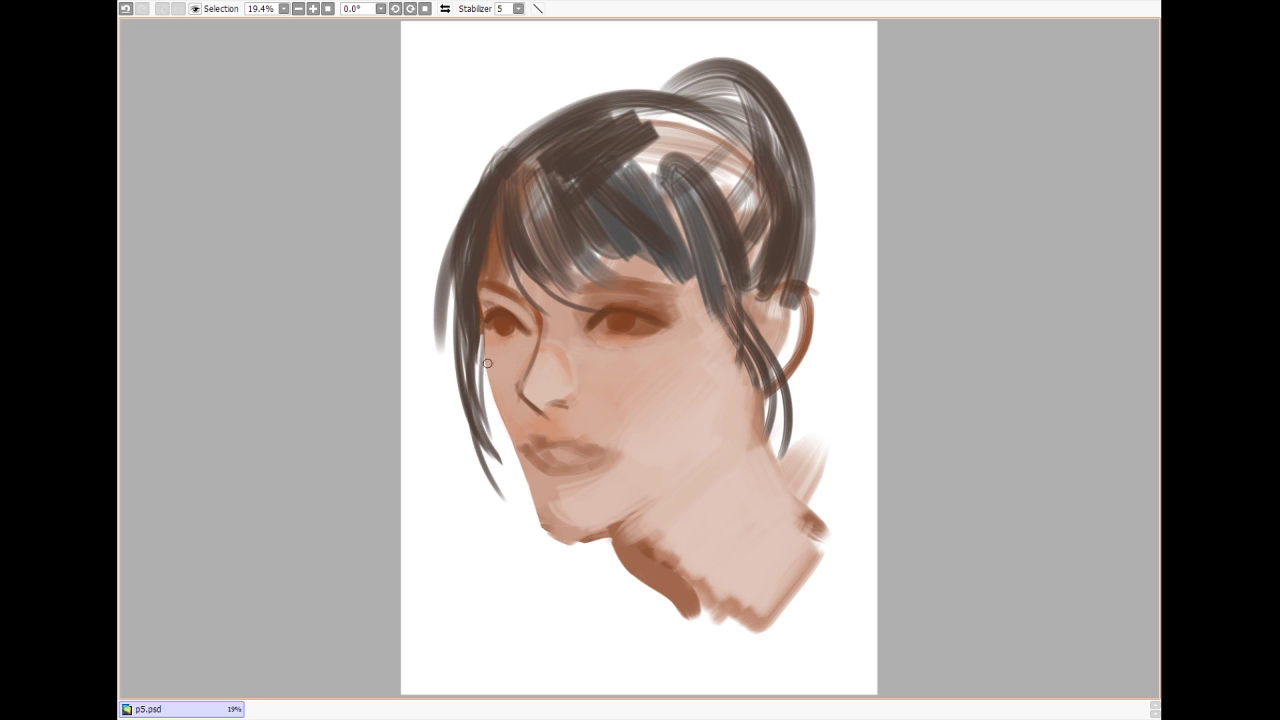
Add thin dark strands along the far cheek toward the jaw and darken the far eye's iris and upper lid.
{"action": "left_click_drag", "start_coordinate": [480, 348], "coordinate": [540, 502]}
{"action": "left_click_drag", "start_coordinate": [482, 341], "coordinate": [500, 450]}
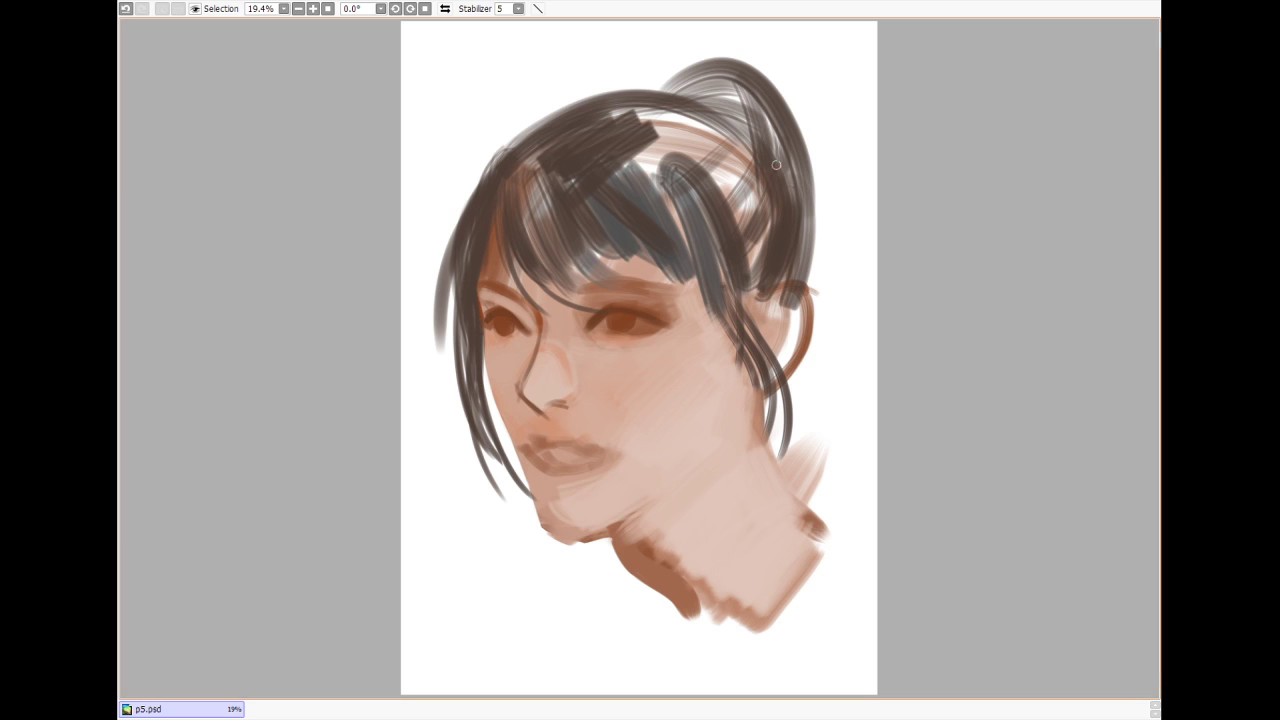
{"action": "left_click_drag", "start_coordinate": [506, 325], "coordinate": [505, 325]}
{"action": "left_click_drag", "start_coordinate": [511, 309], "coordinate": [504, 308]}
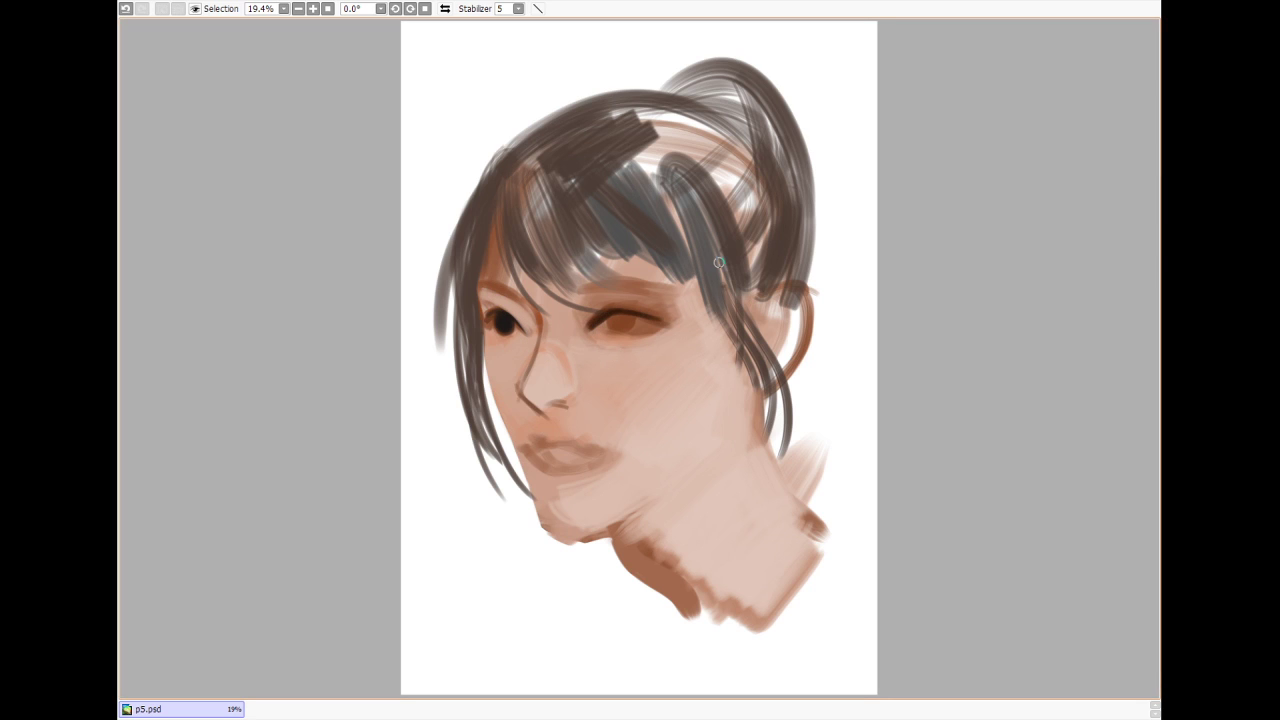
Darken the near eye's iris, soften its surrounding shadow and lighten the whites beside the iris.
{"action": "key", "text": "bracketright"}
{"action": "key", "text": "bracketright"}
{"action": "key", "text": "bracketright"}
{"action": "key", "text": "bracketright"}
{"action": "key", "text": "bracketright"}
{"action": "key", "text": "bracketright"}
{"action": "mouse_move", "coordinate": [615, 320]}
{"action": "left_mouse_down"}
{"action": "mouse_move", "coordinate": [676, 316]}
{"action": "mouse_move", "coordinate": [658, 316]}
{"action": "left_mouse_up"}
{"action": "key", "text": "ctrl+z"}
{"action": "left_click_drag", "start_coordinate": [637, 322], "coordinate": [639, 326]}
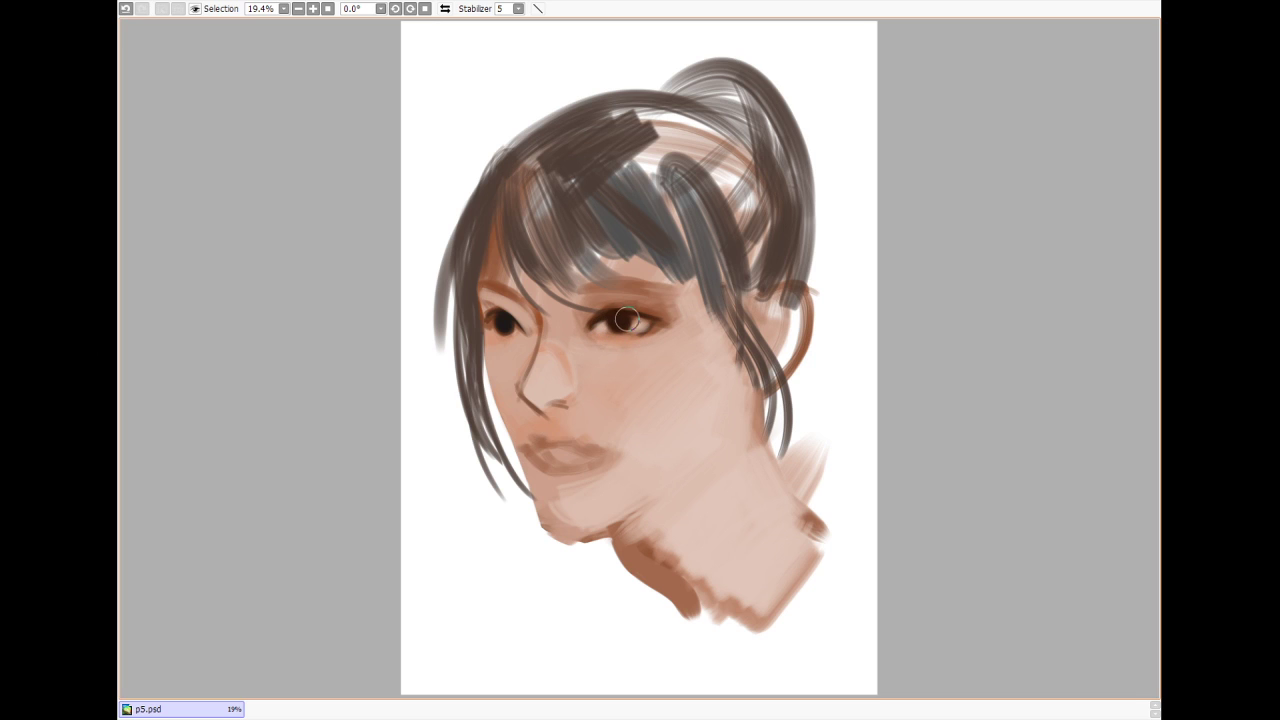
{"action": "key", "text": "["}
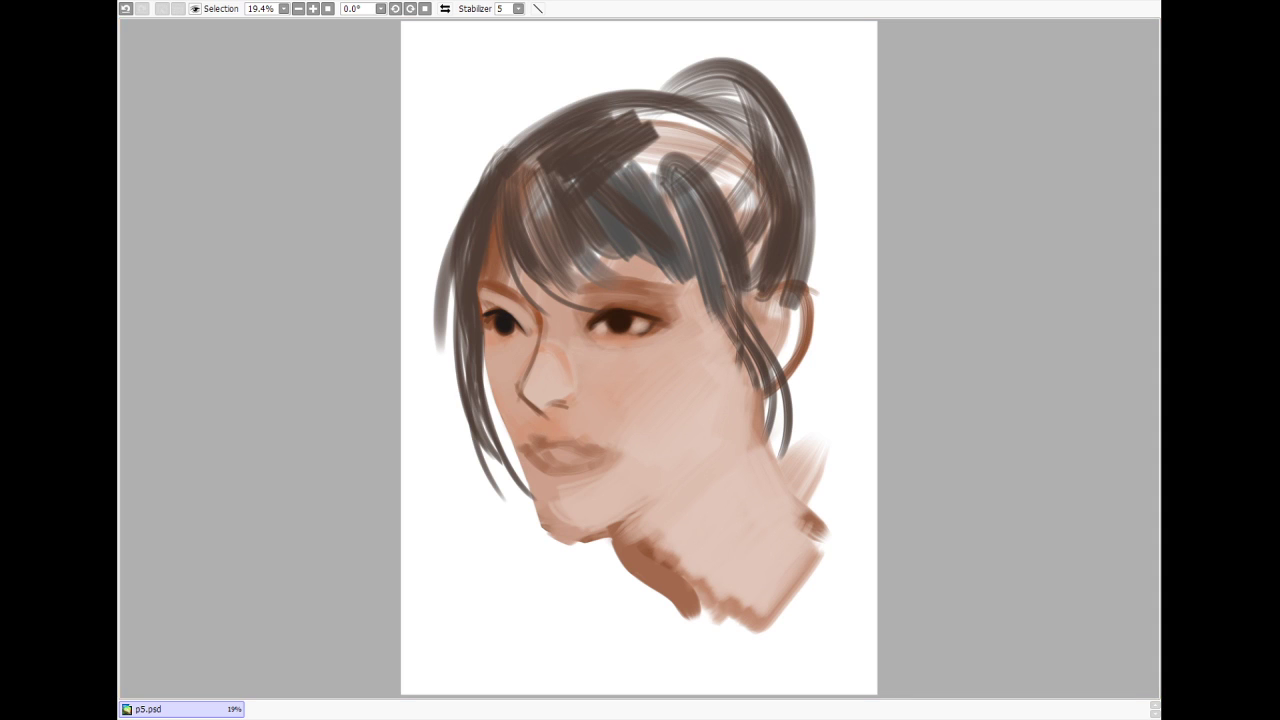
Smooth the near cheek with warm skin tone and fill the ear with light skin colour.
{"action": "key", "text": "bracketright"}
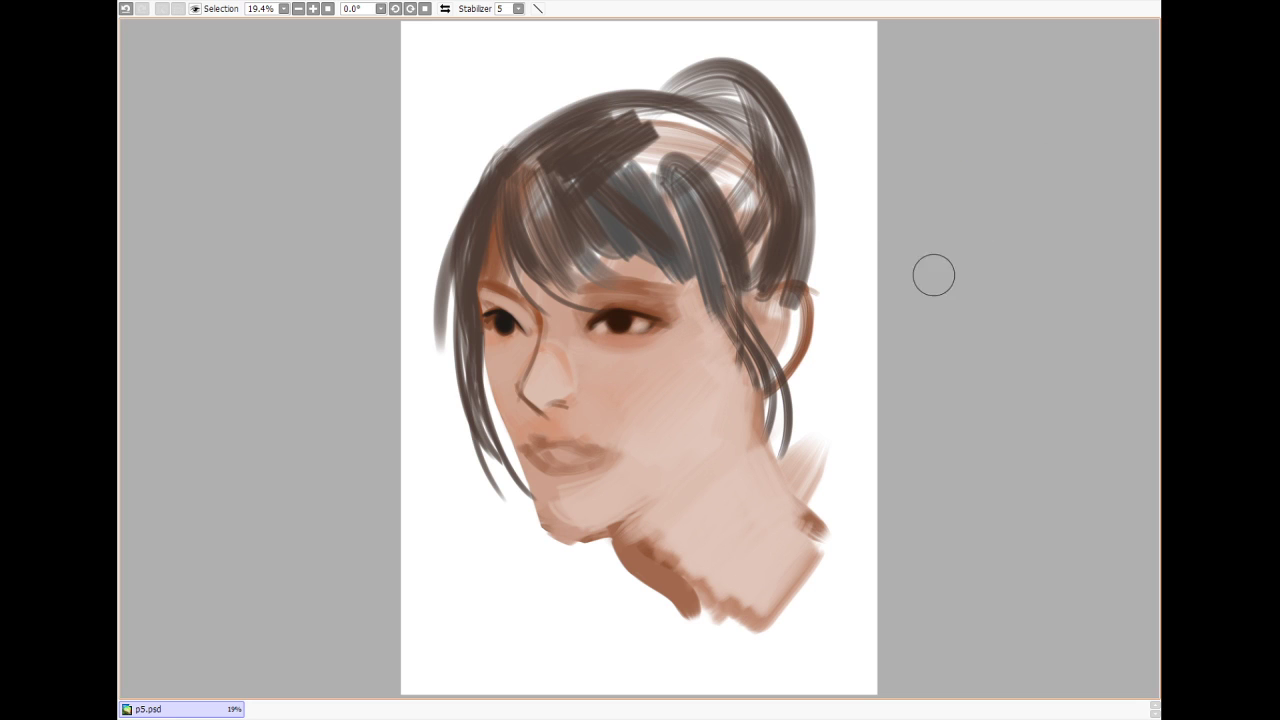
{"action": "key", "text": "bracketright"}
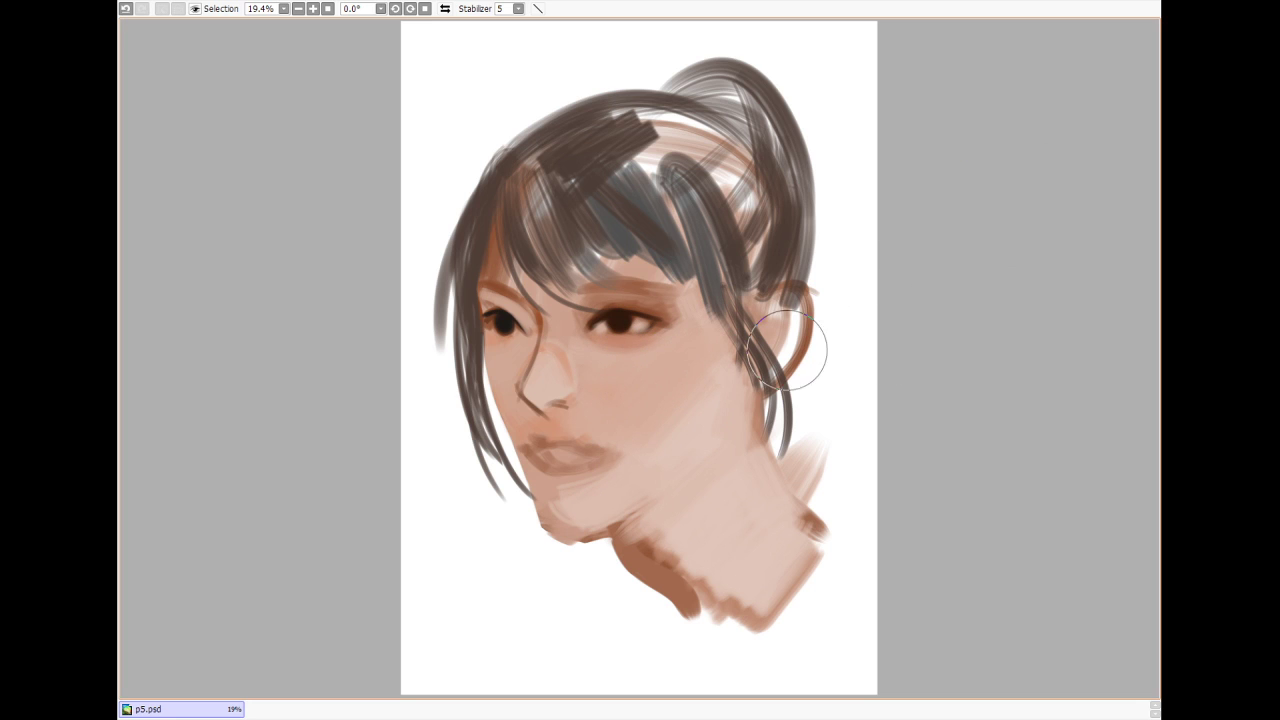
{"action": "left_click_drag", "start_coordinate": [778, 340], "coordinate": [751, 334]}
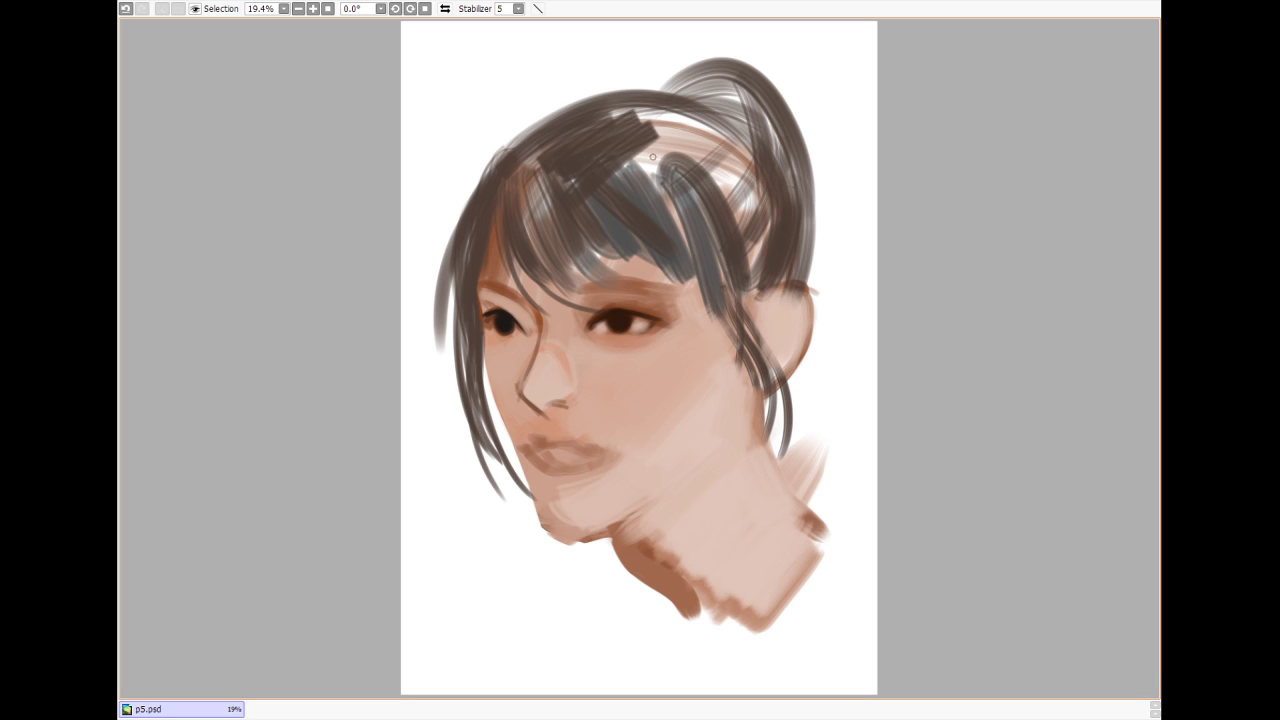
Fill the gaps in the hair across the crown and toward the bun with broad dark brown strokes.
{"action": "mouse_move", "coordinate": [670, 120]}
{"action": "left_mouse_down"}
{"action": "mouse_move", "coordinate": [650, 160]}
{"action": "mouse_move", "coordinate": [611, 166]}
{"action": "mouse_move", "coordinate": [595, 134]}
{"action": "left_mouse_up"}
{"action": "key", "text": "ctrl+z"}
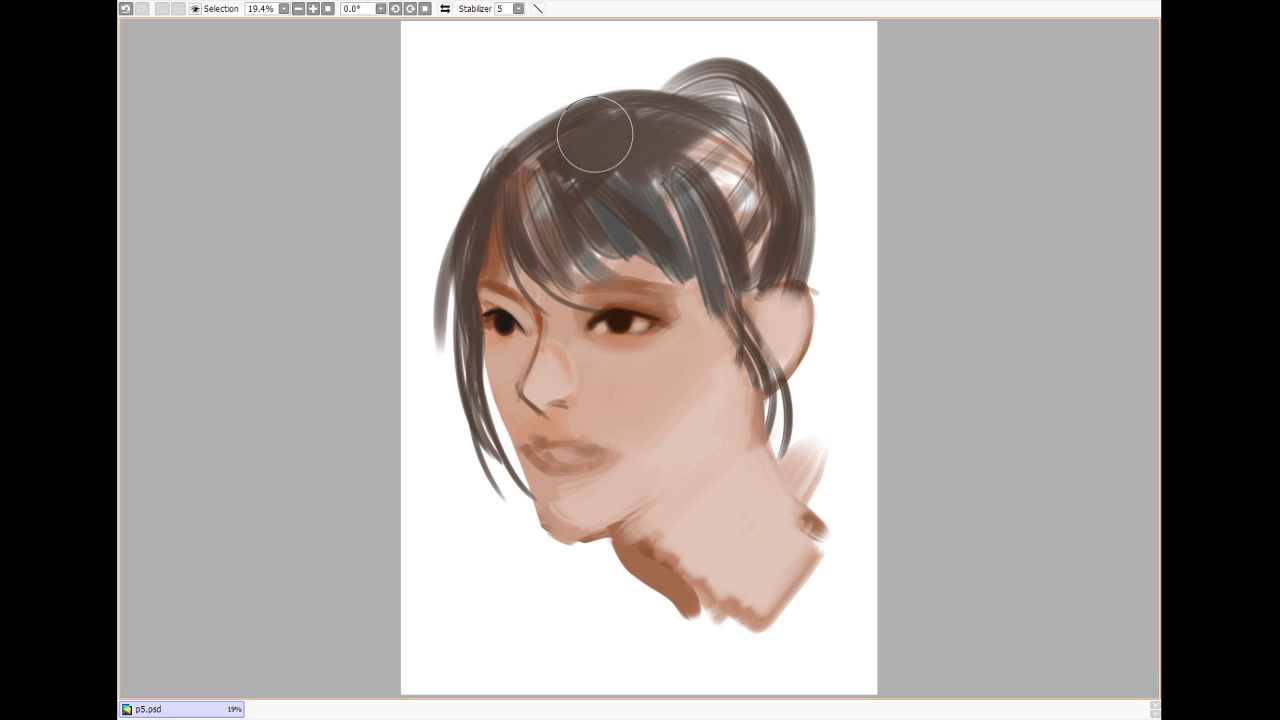
{"action": "mouse_move", "coordinate": [759, 118]}
{"action": "left_mouse_down"}
{"action": "mouse_move", "coordinate": [697, 162]}
{"action": "mouse_move", "coordinate": [777, 211]}
{"action": "mouse_move", "coordinate": [757, 254]}
{"action": "left_mouse_up"}
Extend the hair's outer silhouette around the crown and back of the head, and paint a dark strand hanging in front of the ear.
{"action": "key", "text": "["}
{"action": "key", "text": "["}
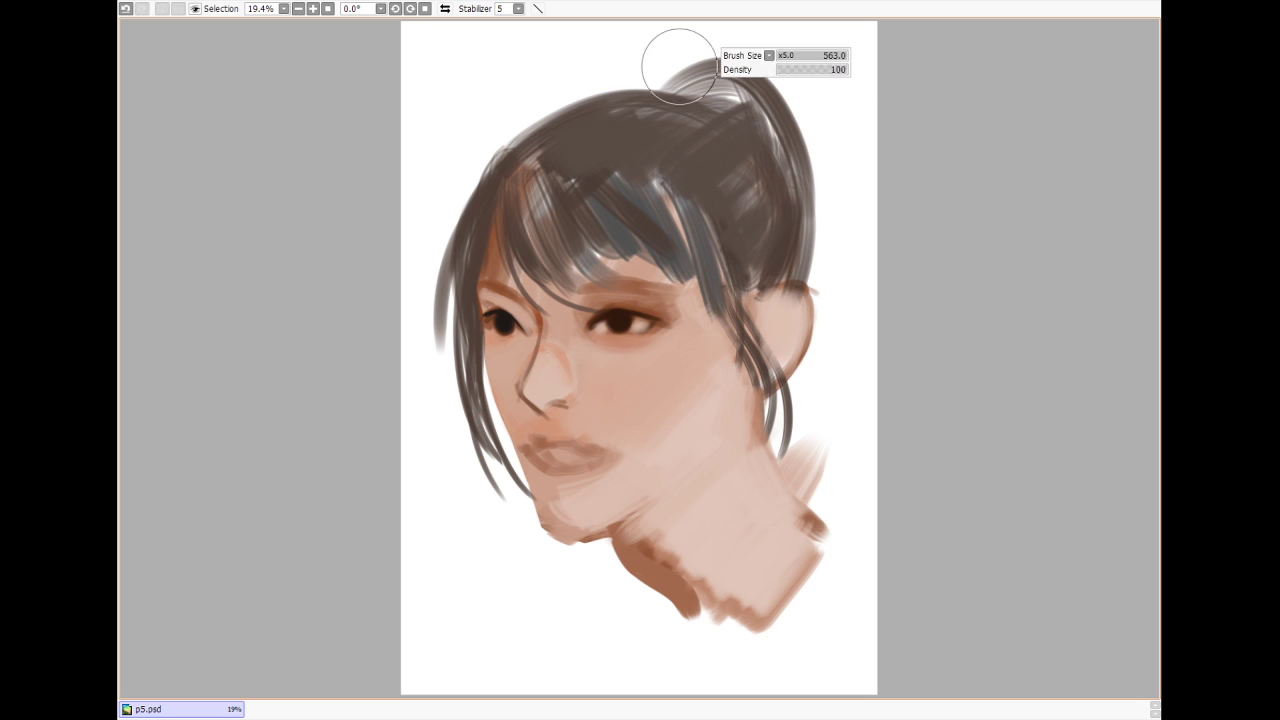
{"action": "mouse_move", "coordinate": [603, 134]}
{"action": "left_mouse_down"}
{"action": "mouse_move", "coordinate": [560, 114]}
{"action": "mouse_move", "coordinate": [490, 215]}
{"action": "mouse_move", "coordinate": [540, 122]}
{"action": "mouse_move", "coordinate": [752, 114]}
{"action": "mouse_move", "coordinate": [800, 284]}
{"action": "left_mouse_up"}
{"action": "mouse_move", "coordinate": [487, 168]}
{"action": "left_mouse_down"}
{"action": "mouse_move", "coordinate": [464, 251]}
{"action": "mouse_move", "coordinate": [467, 210]}
{"action": "left_mouse_up"}
{"action": "left_click_drag", "start_coordinate": [516, 132], "coordinate": [668, 86]}
{"action": "left_click_drag", "start_coordinate": [636, 87], "coordinate": [746, 92]}
{"action": "left_click_drag", "start_coordinate": [801, 184], "coordinate": [804, 232]}
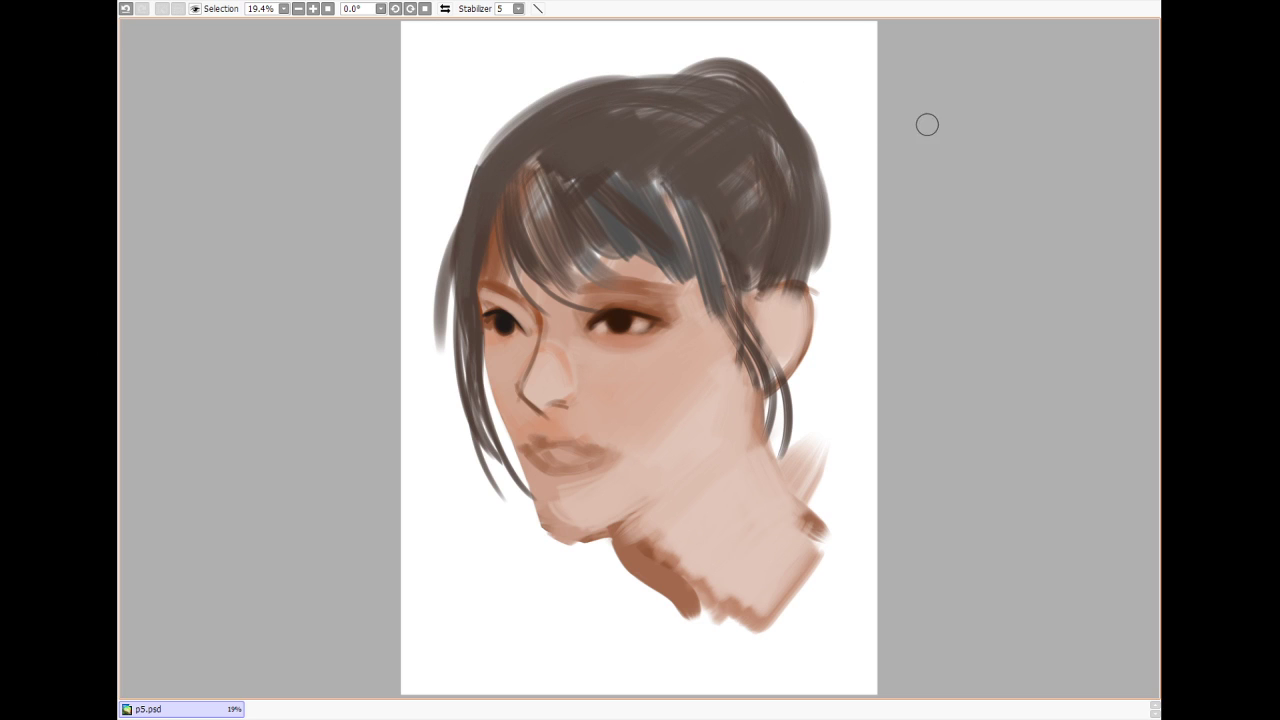
{"action": "left_click_drag", "start_coordinate": [725, 315], "coordinate": [760, 455]}
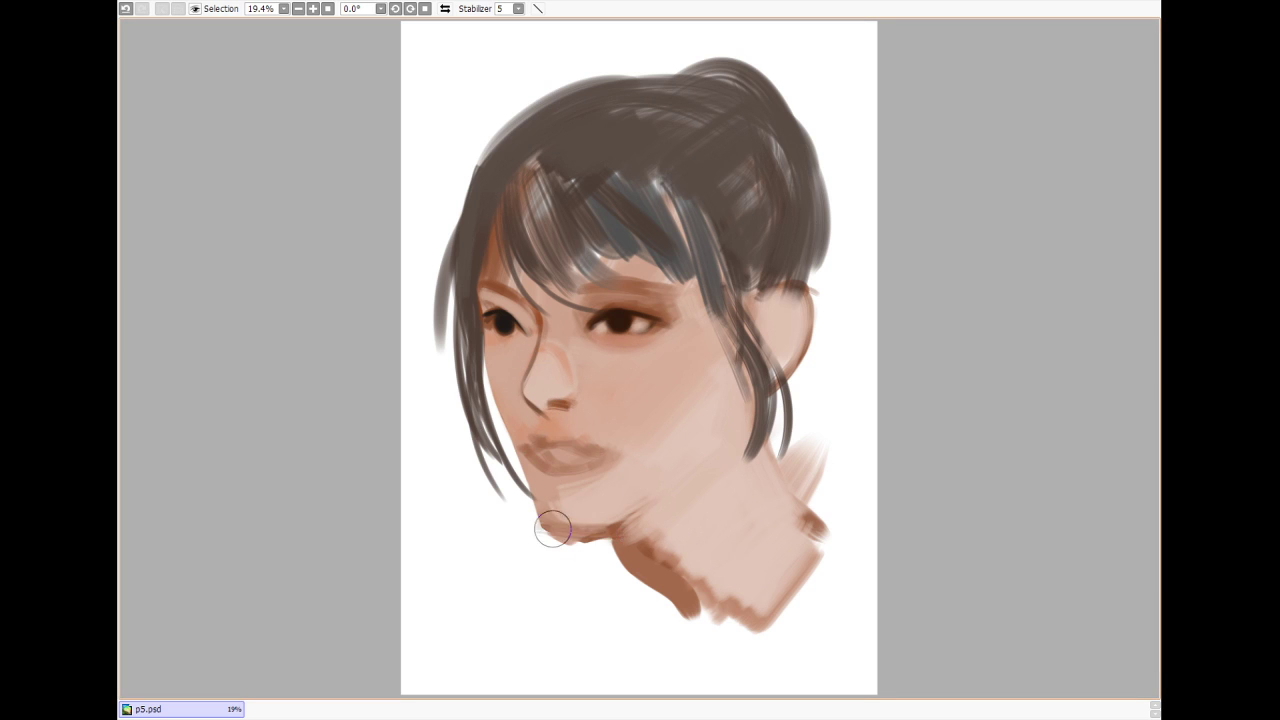
Paint a brown shadow under the jaw and reshape it by covering the near side of the neck with light skin tone.
{"action": "mouse_move", "coordinate": [685, 488]}
{"action": "left_mouse_down"}
{"action": "mouse_move", "coordinate": [627, 537]}
{"action": "mouse_move", "coordinate": [712, 530]}
{"action": "left_mouse_up"}
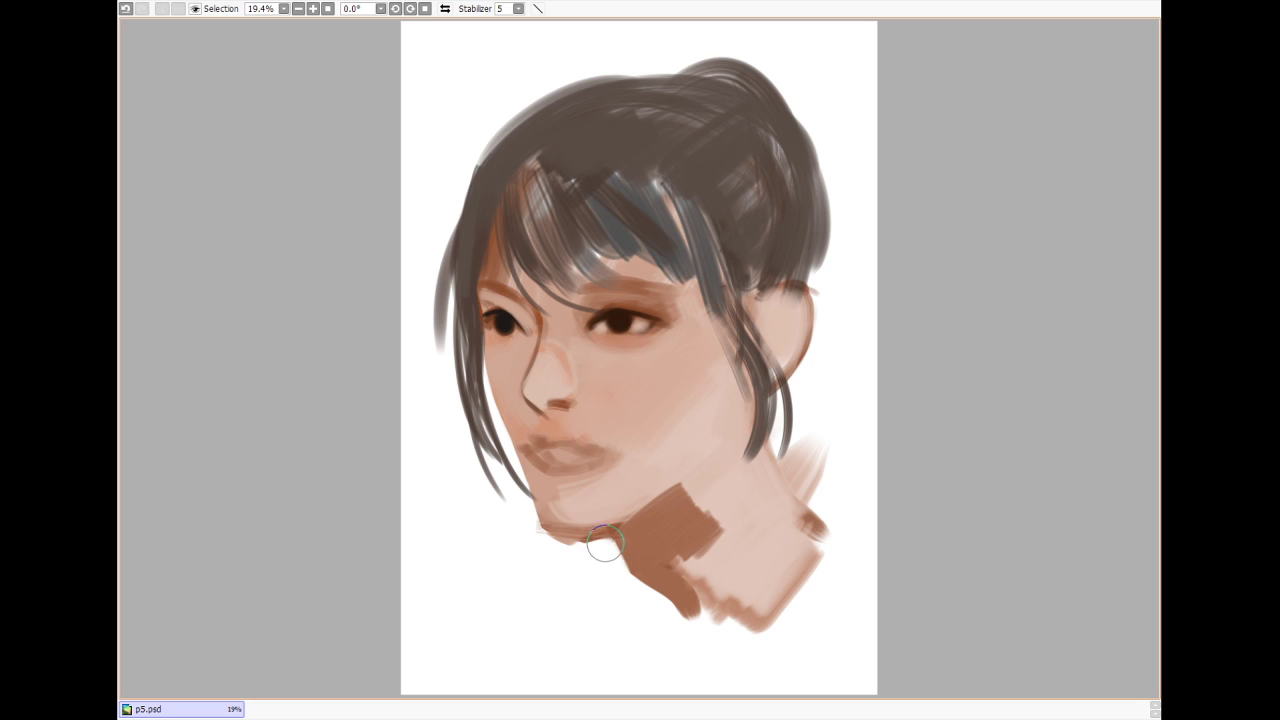
{"action": "left_click_drag", "start_coordinate": [606, 549], "coordinate": [717, 652]}
{"action": "mouse_move", "coordinate": [630, 538]}
{"action": "left_mouse_down"}
{"action": "mouse_move", "coordinate": [684, 594]}
{"action": "mouse_move", "coordinate": [672, 574]}
{"action": "left_mouse_up"}
{"action": "left_click_drag", "start_coordinate": [684, 500], "coordinate": [664, 562]}
{"action": "key", "text": "ctrl+z"}
{"action": "key", "text": "ctrl+z"}
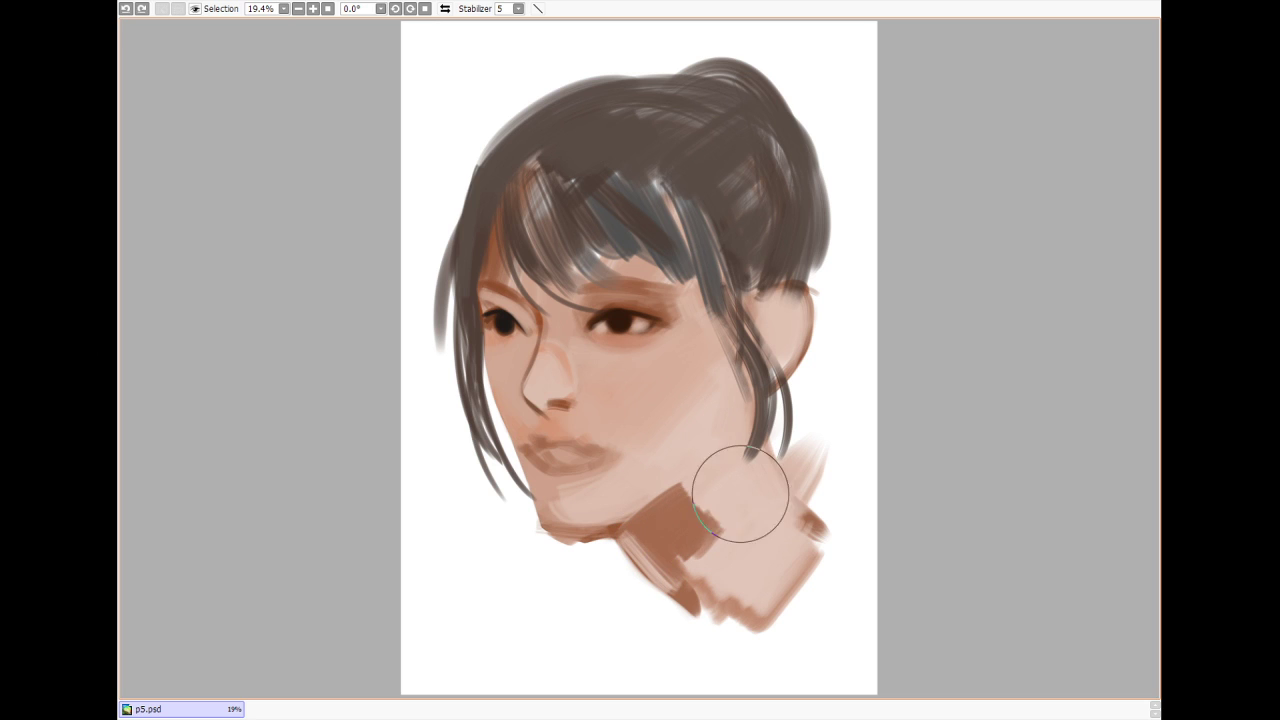
{"action": "mouse_move", "coordinate": [740, 494]}
{"action": "left_mouse_down"}
{"action": "mouse_move", "coordinate": [737, 465]}
{"action": "mouse_move", "coordinate": [727, 489]}
{"action": "mouse_move", "coordinate": [683, 480]}
{"action": "mouse_move", "coordinate": [674, 503]}
{"action": "mouse_move", "coordinate": [691, 560]}
{"action": "mouse_move", "coordinate": [690, 515]}
{"action": "left_mouse_up"}
Repaint the lips in muted pink and block in a dark mouth opening with light teeth.
{"action": "key", "text": "["}
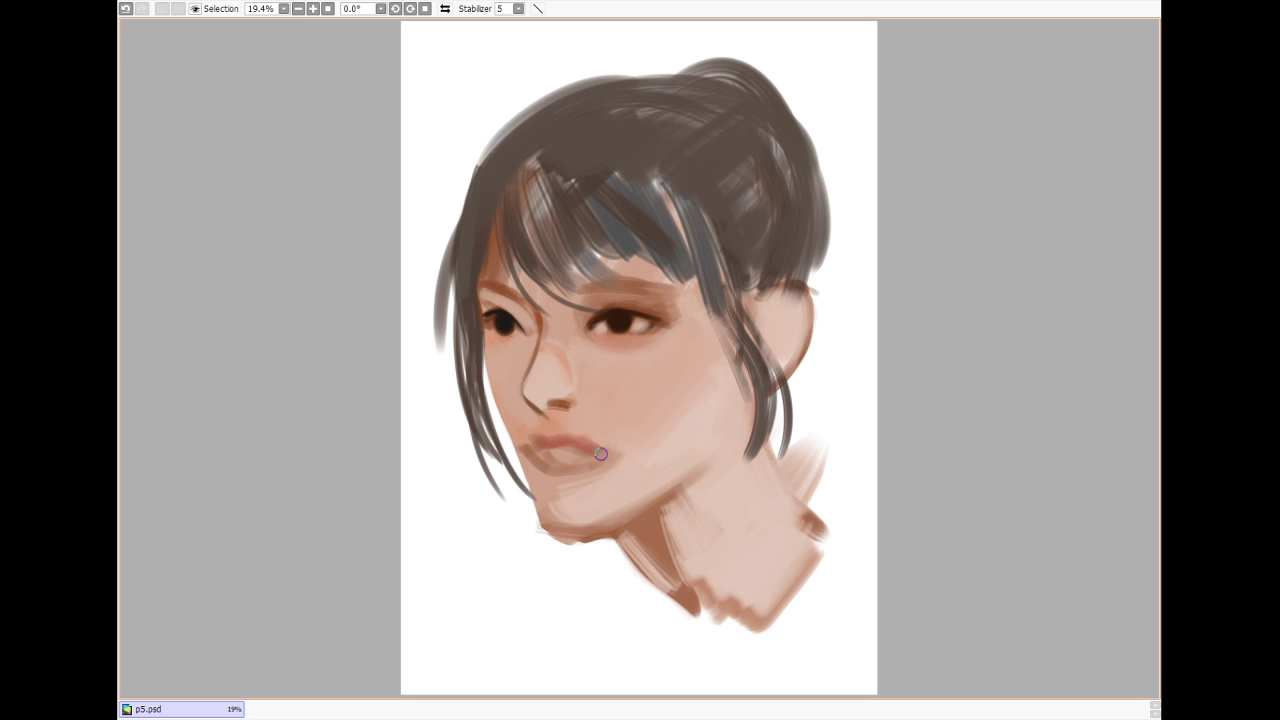
{"action": "key", "text": "ctrl+z"}
{"action": "left_click_drag", "start_coordinate": [599, 447], "coordinate": [613, 453]}
{"action": "left_click_drag", "start_coordinate": [576, 450], "coordinate": [604, 458]}
{"action": "left_click_drag", "start_coordinate": [540, 453], "coordinate": [582, 457]}
{"action": "key", "text": "bracketright"}
{"action": "key", "text": "ctrl+z"}
{"action": "mouse_move", "coordinate": [566, 486]}
{"action": "left_mouse_down"}
{"action": "mouse_move", "coordinate": [541, 478]}
{"action": "mouse_move", "coordinate": [576, 483]}
{"action": "mouse_move", "coordinate": [610, 455]}
{"action": "mouse_move", "coordinate": [556, 466]}
{"action": "mouse_move", "coordinate": [608, 452]}
{"action": "left_mouse_up"}
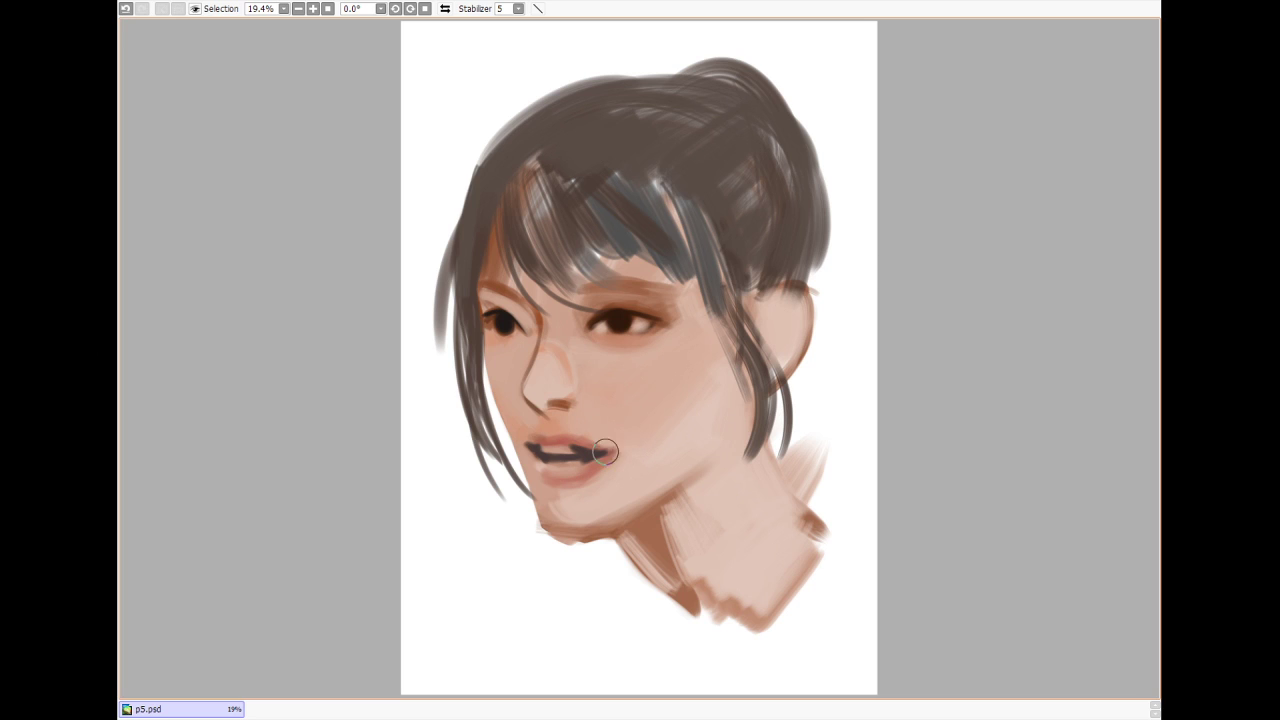
Tidy the near corner of the lower lip and clean up the edge of the chin and jaw.
{"action": "mouse_move", "coordinate": [616, 460]}
{"action": "left_mouse_down"}
{"action": "mouse_move", "coordinate": [556, 508]}
{"action": "mouse_move", "coordinate": [589, 476]}
{"action": "left_mouse_up"}
{"action": "mouse_move", "coordinate": [562, 520]}
{"action": "left_mouse_down"}
{"action": "mouse_move", "coordinate": [597, 520]}
{"action": "mouse_move", "coordinate": [526, 507]}
{"action": "left_mouse_up"}
{"action": "key", "text": "e"}
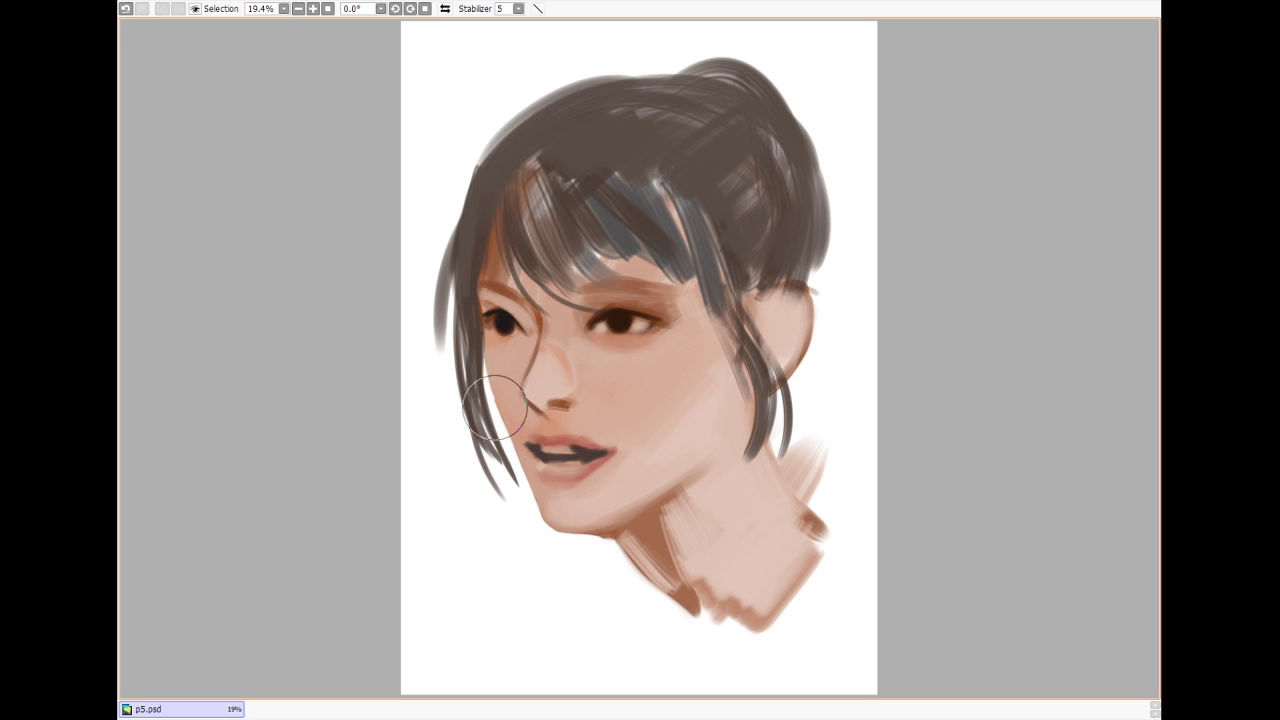
{"action": "key", "text": "bracketleft"}
{"action": "key", "text": "ctrl+z"}
{"action": "key", "text": "e"}
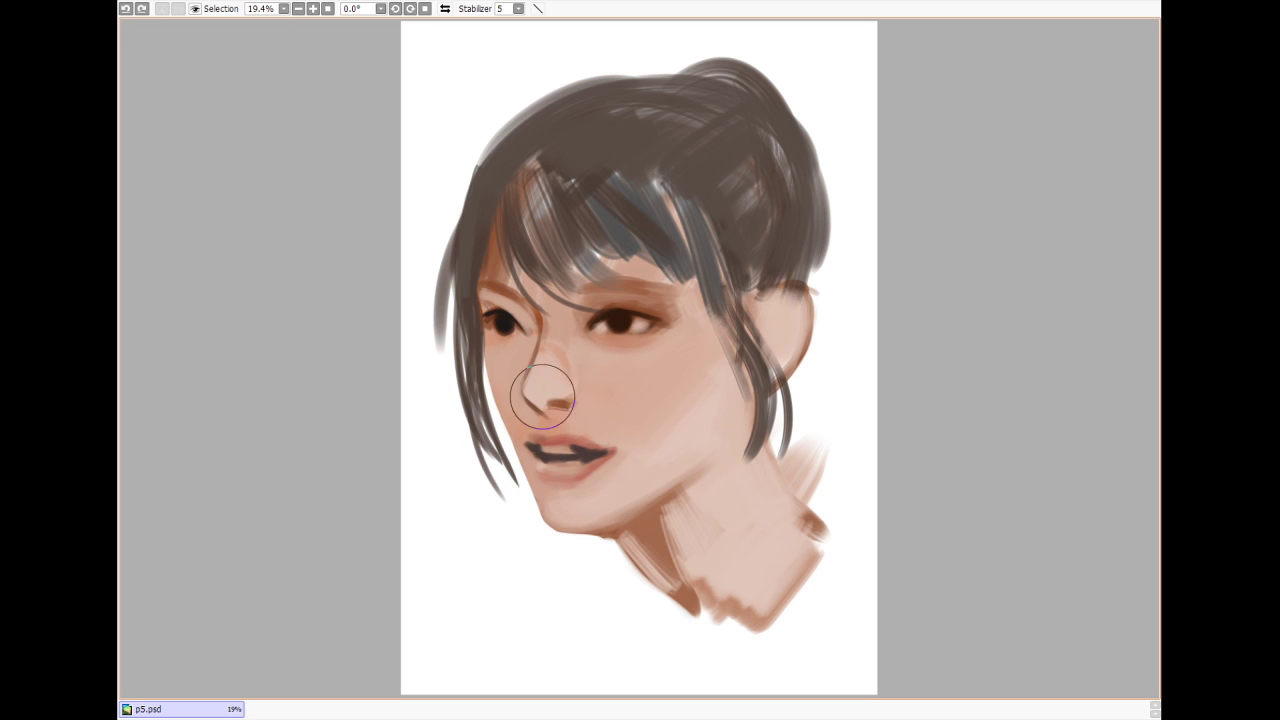
Reshape the far cheek's contour from below the eye down to the mouth and chin.
{"action": "mouse_move", "coordinate": [509, 369]}
{"action": "left_mouse_down"}
{"action": "mouse_move", "coordinate": [487, 371]}
{"action": "mouse_move", "coordinate": [532, 504]}
{"action": "left_mouse_up"}
{"action": "key", "text": "ctrl+z"}
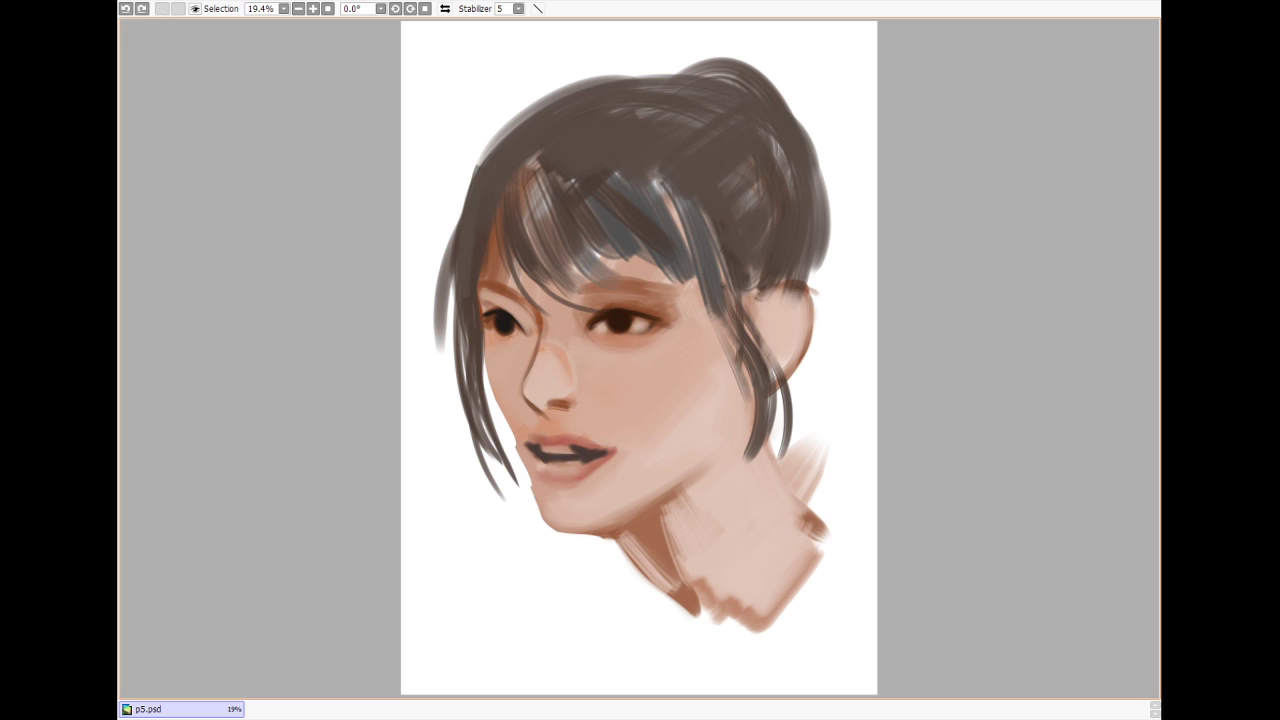
{"action": "key", "text": "ctrl+y"}
{"action": "left_click_drag", "start_coordinate": [487, 240], "coordinate": [485, 236]}
{"action": "key", "text": "ctrl+z"}
{"action": "key", "text": "["}
{"action": "key", "text": "ctrl+z"}
{"action": "left_click_drag", "start_coordinate": [490, 379], "coordinate": [512, 422]}
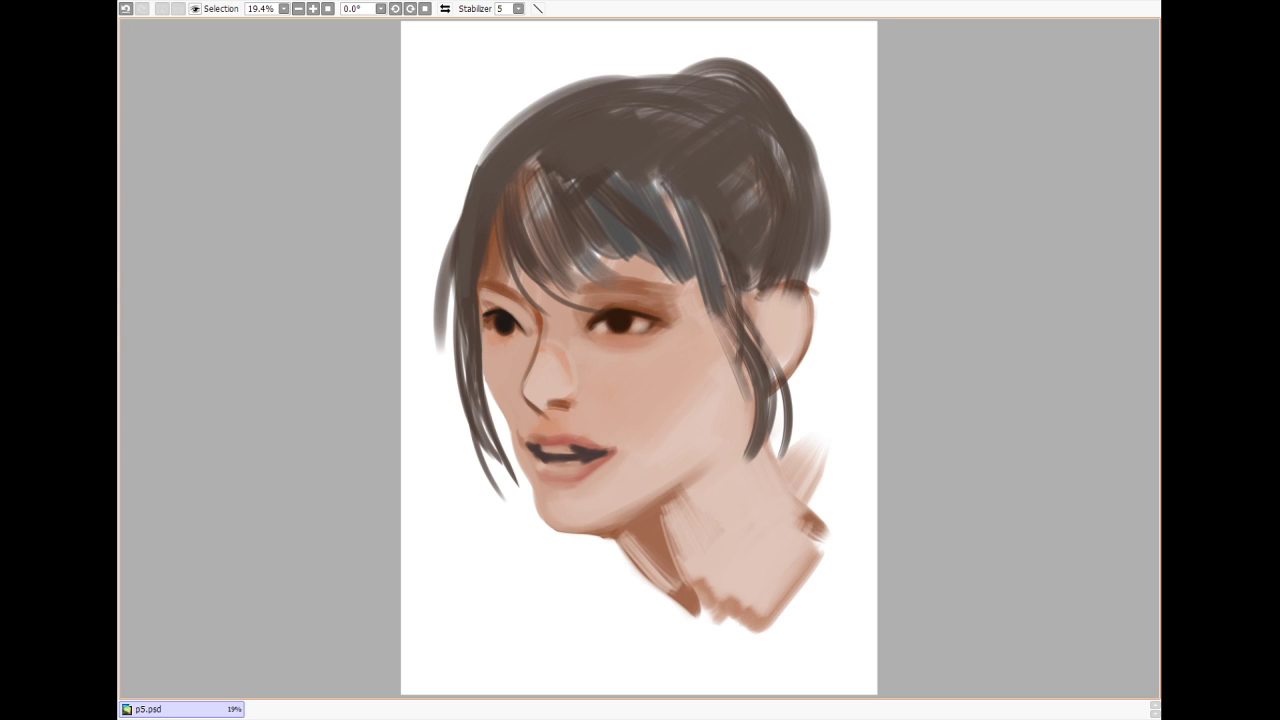
Refine the face edge beside the far eye and the shading between that eye and the nose bridge.
{"action": "key", "text": "ctrl+z"}
{"action": "left_click_drag", "start_coordinate": [479, 288], "coordinate": [484, 346]}
{"action": "key", "text": "]"}
{"action": "key", "text": "ctrl+z"}
{"action": "mouse_move", "coordinate": [508, 302]}
{"action": "left_mouse_down"}
{"action": "mouse_move", "coordinate": [536, 330]}
{"action": "mouse_move", "coordinate": [524, 304]}
{"action": "left_mouse_up"}
{"action": "key", "text": "]"}
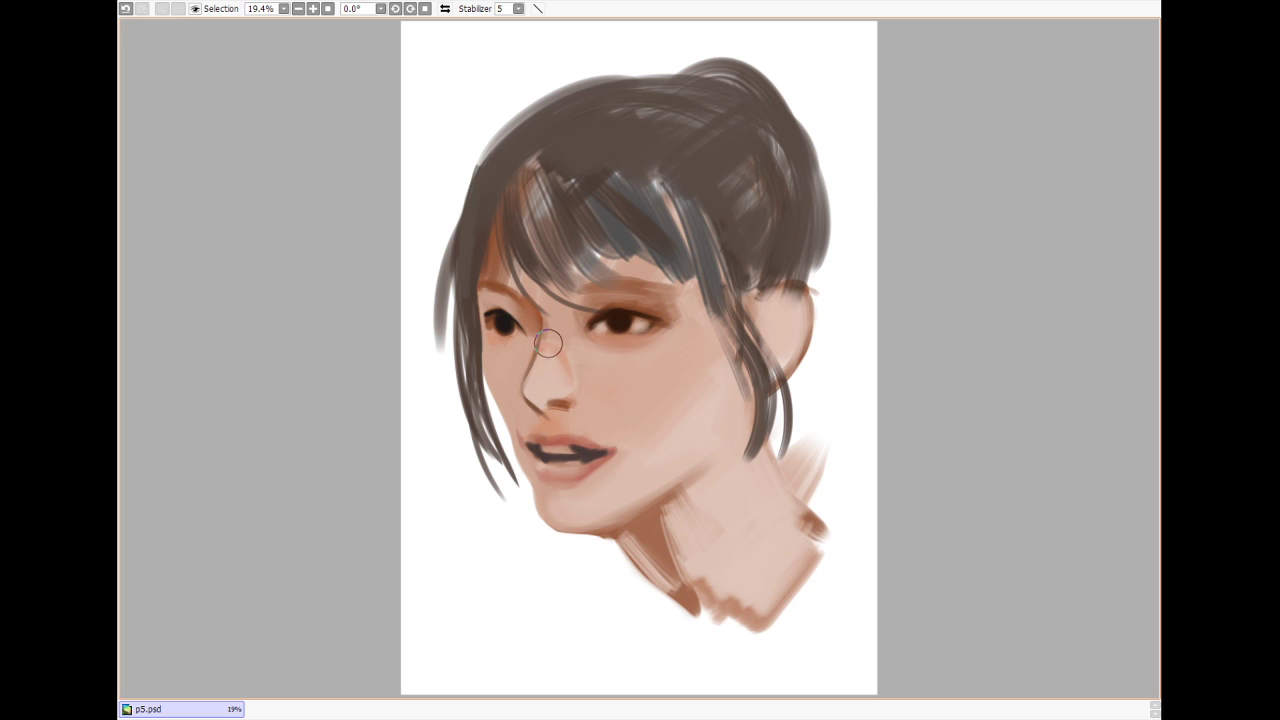
Soften the dark nose contour and blend the skin tones across the nose bridge and near cheek.
{"action": "mouse_move", "coordinate": [550, 322]}
{"action": "left_mouse_down"}
{"action": "mouse_move", "coordinate": [530, 387]}
{"action": "mouse_move", "coordinate": [517, 385]}
{"action": "mouse_move", "coordinate": [679, 254]}
{"action": "left_mouse_up"}
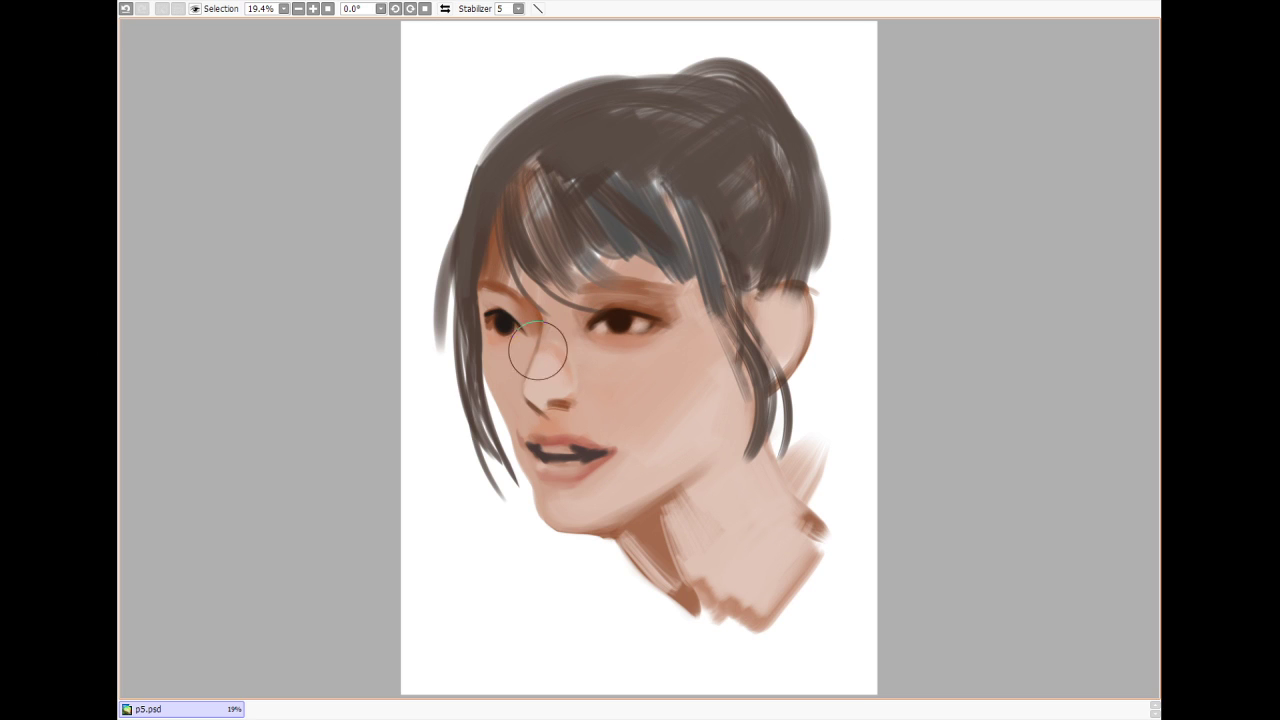
{"action": "key", "text": "ctrl+z"}
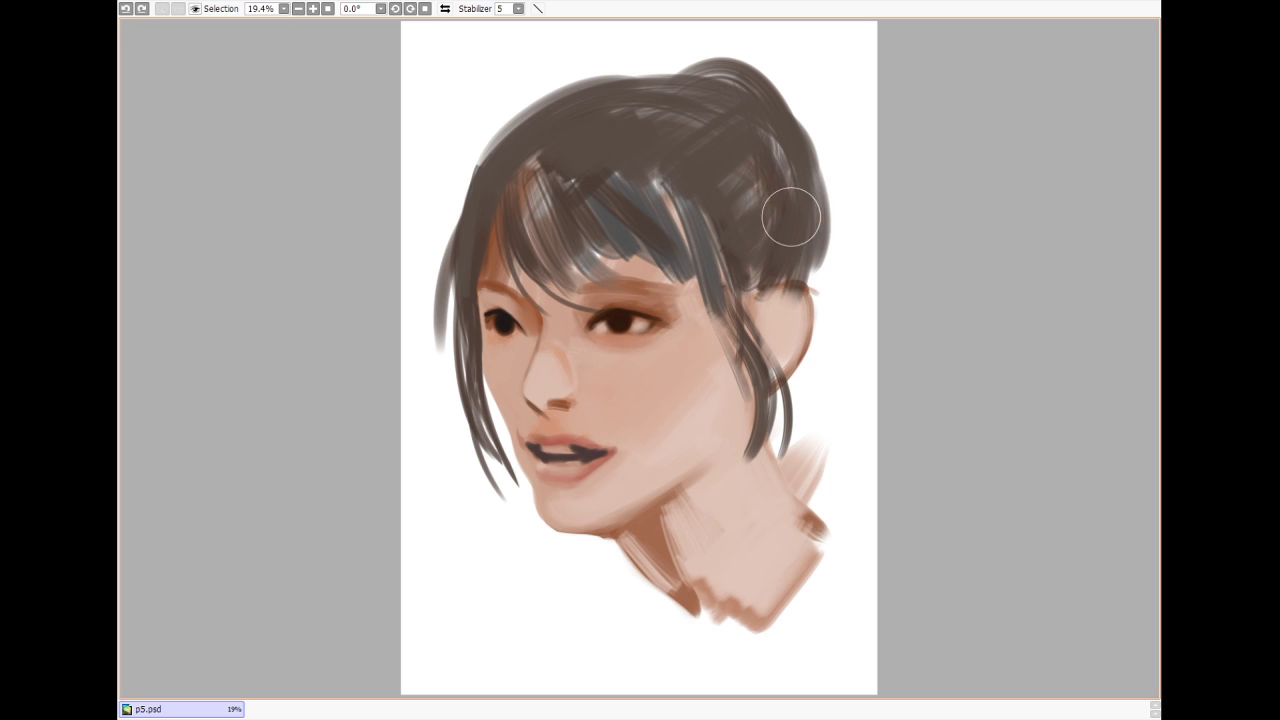
{"action": "left_click_drag", "start_coordinate": [566, 360], "coordinate": [611, 366]}
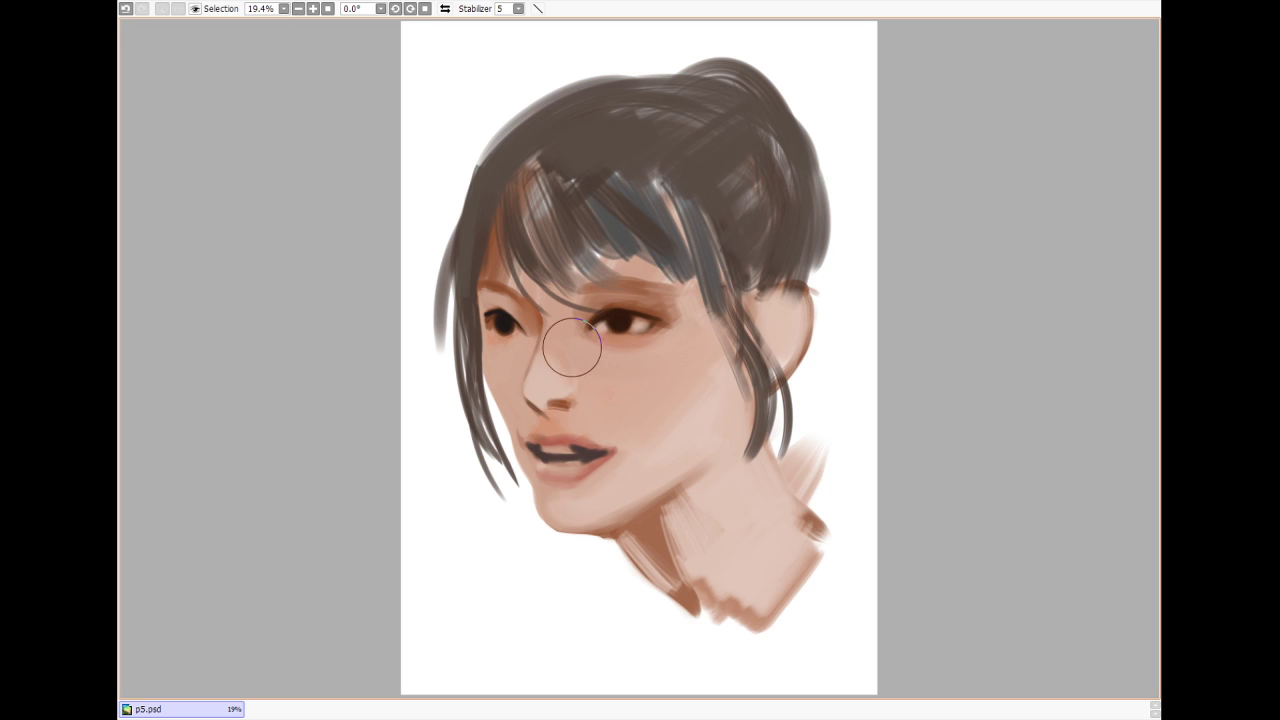
{"action": "left_click", "coordinate": [658, 336], "text": "ctrl+alt"}
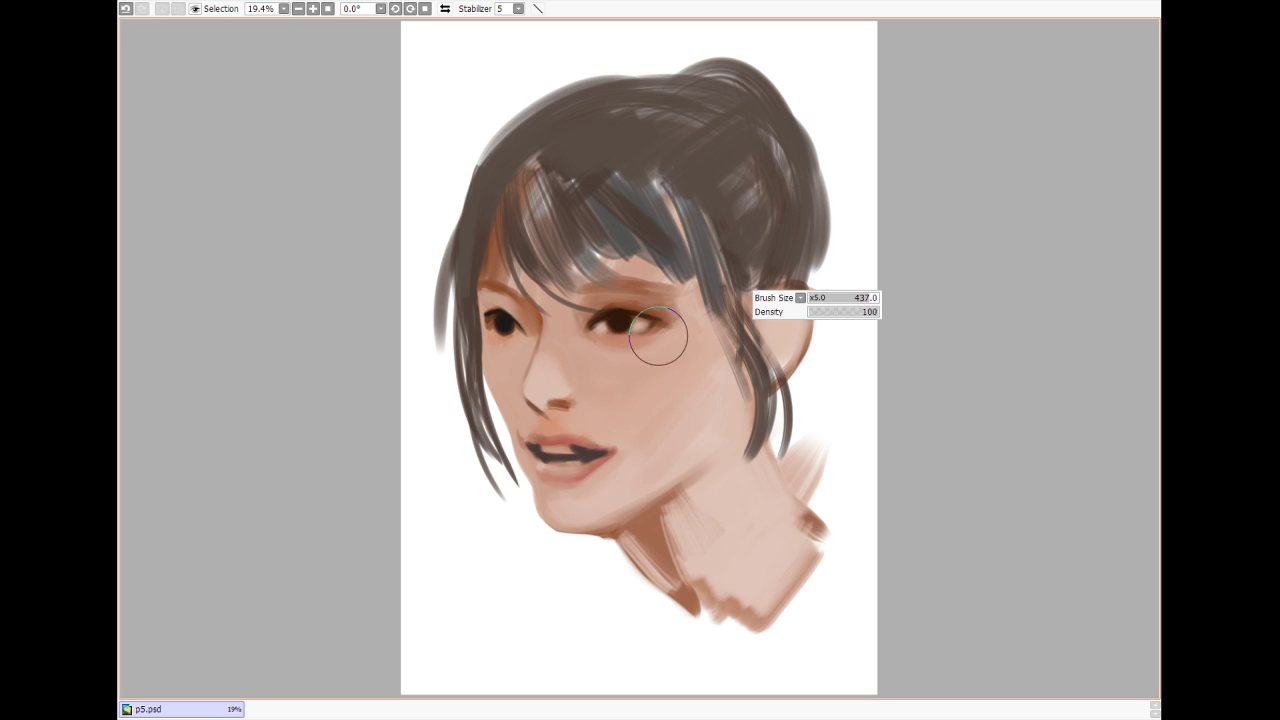
{"action": "key", "text": "ctrl+z"}
{"action": "left_click_drag", "start_coordinate": [732, 385], "coordinate": [726, 404]}
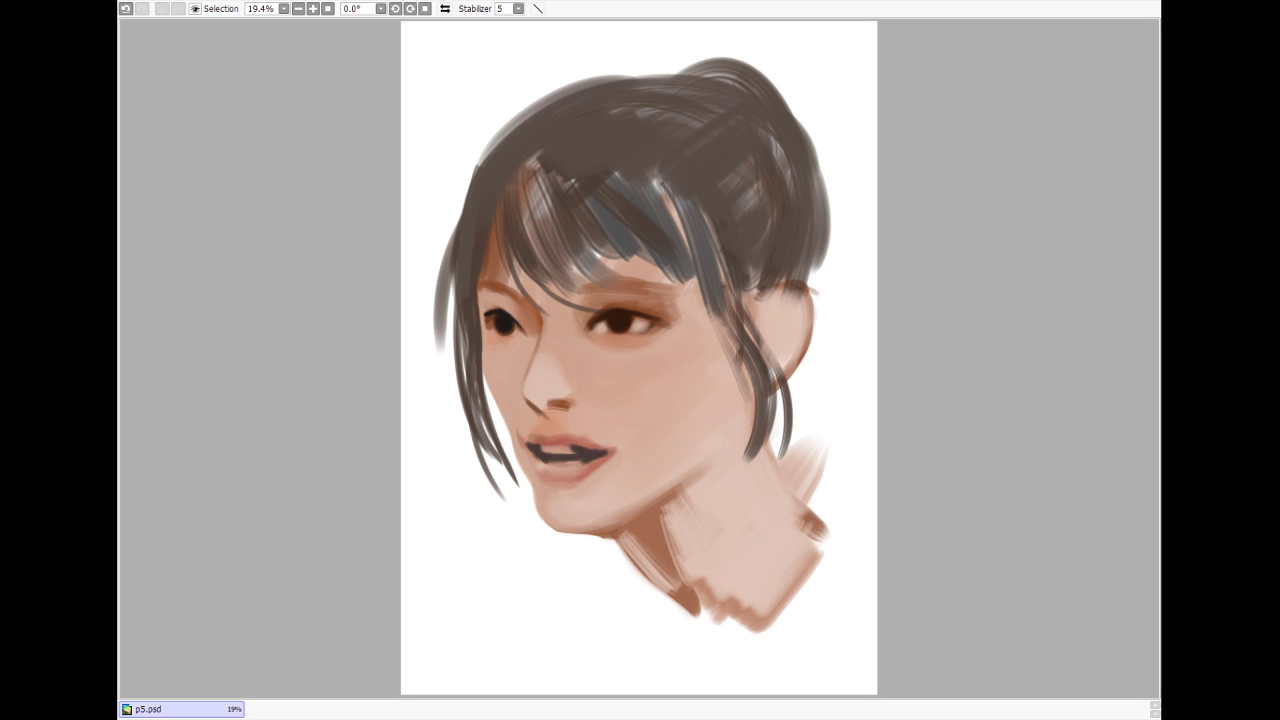
{"action": "mouse_move", "coordinate": [552, 357]}
{"action": "left_mouse_down"}
{"action": "mouse_move", "coordinate": [542, 363]}
{"action": "mouse_move", "coordinate": [544, 348]}
{"action": "mouse_move", "coordinate": [550, 362]}
{"action": "left_mouse_up"}
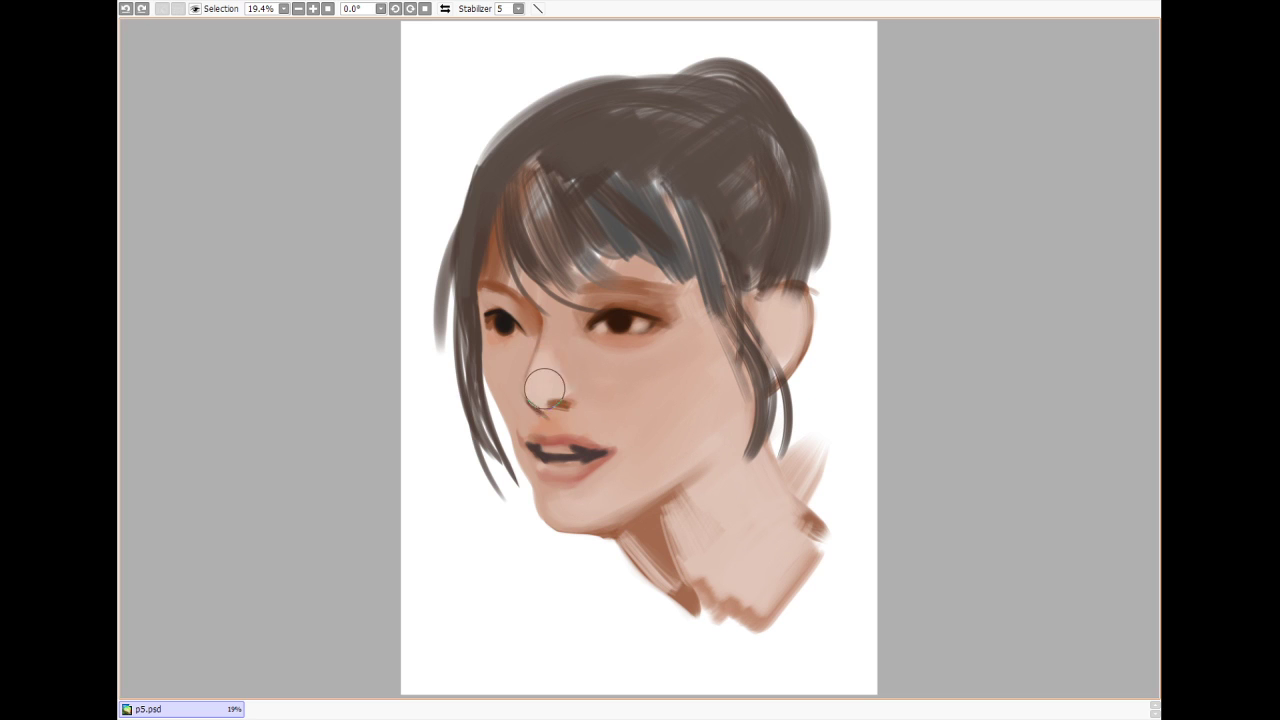
Refine the side of the nose and blend lighter skin tone over the far cheek and around the nostril.
{"action": "key", "text": "["}
{"action": "key", "text": "["}
{"action": "key", "text": "bracketright"}
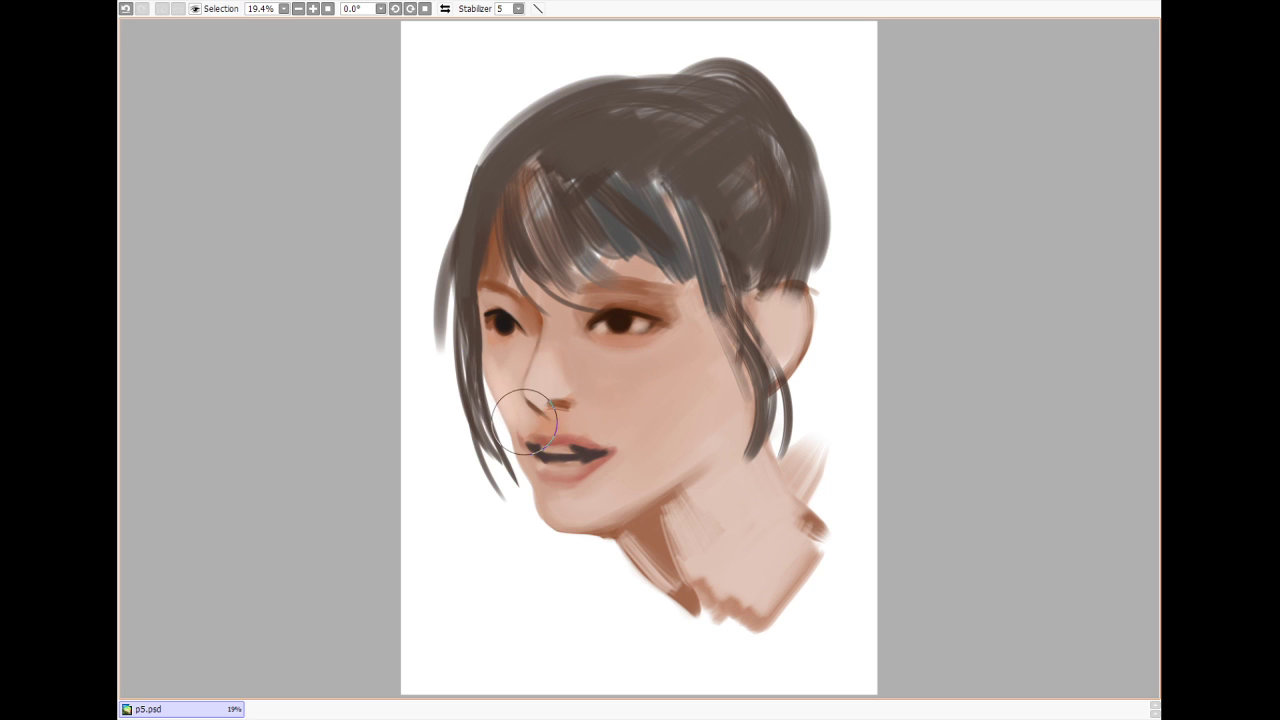
{"action": "key", "text": "bracketleft"}
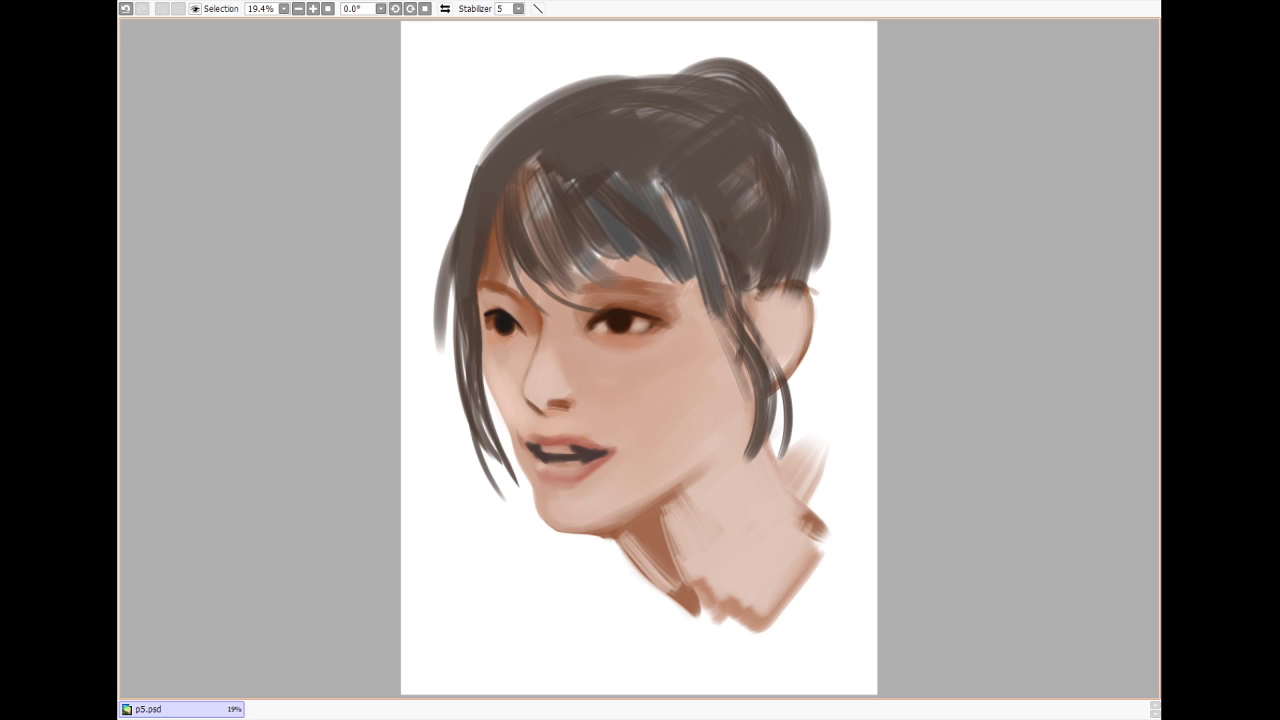
{"action": "key", "text": "ctrl+z"}
{"action": "left_click_drag", "start_coordinate": [566, 413], "coordinate": [598, 410]}
Extend the mouth opening's near corner into a slight smile and repaint the lower lip.
{"action": "key", "text": "bracketleft"}
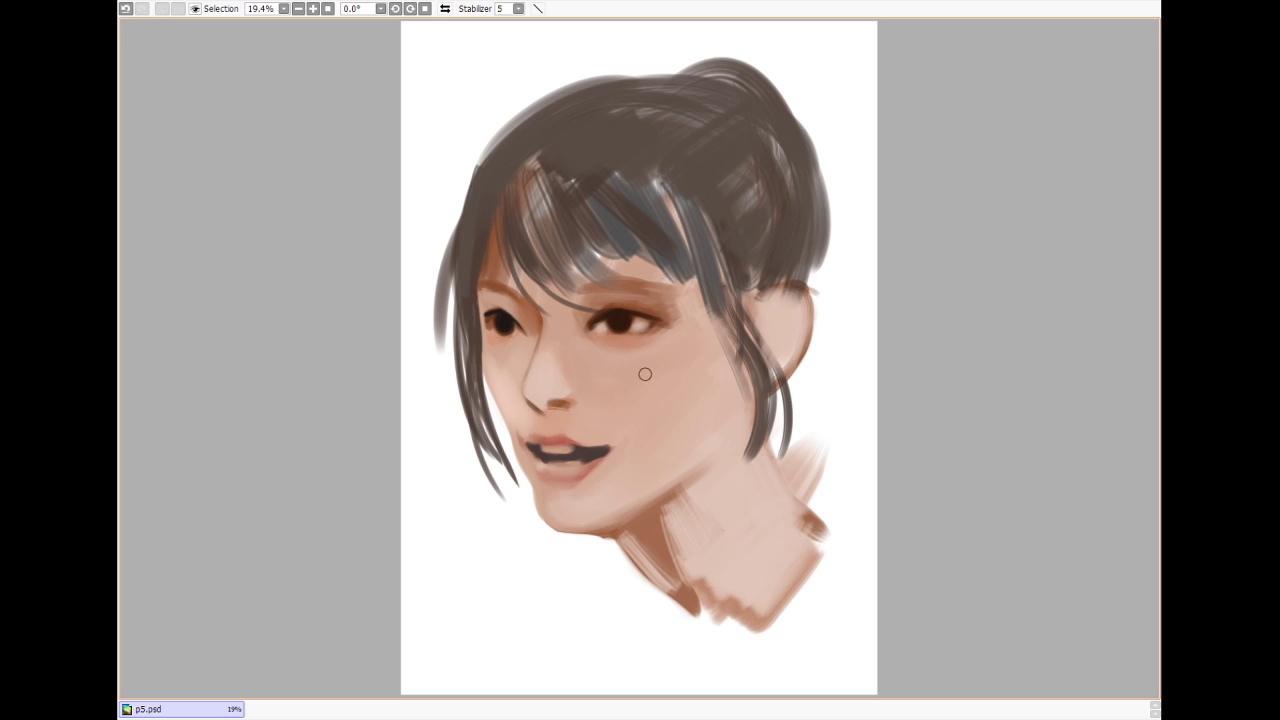
{"action": "key", "text": "ctrl+z"}
{"action": "mouse_move", "coordinate": [585, 465]}
{"action": "left_mouse_down"}
{"action": "mouse_move", "coordinate": [608, 453]}
{"action": "mouse_move", "coordinate": [571, 467]}
{"action": "left_mouse_up"}
{"action": "mouse_move", "coordinate": [608, 463]}
{"action": "left_mouse_down"}
{"action": "mouse_move", "coordinate": [575, 486]}
{"action": "mouse_move", "coordinate": [561, 480]}
{"action": "left_mouse_up"}
Trim the far edge of the chin and repaint the chin and jaw with smooth light skin tone.
{"action": "key", "text": "["}
{"action": "left_click_drag", "start_coordinate": [527, 491], "coordinate": [578, 587]}
{"action": "left_click_drag", "start_coordinate": [511, 439], "coordinate": [551, 540]}
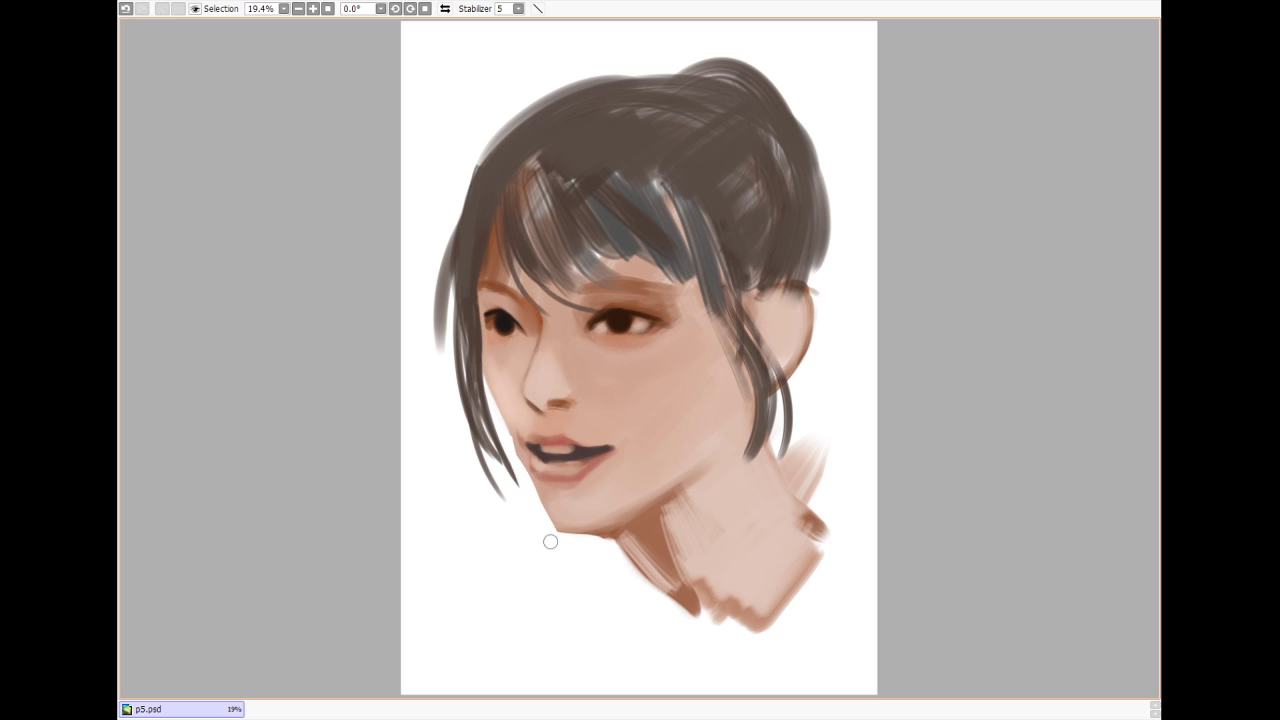
{"action": "mouse_move", "coordinate": [537, 485]}
{"action": "left_mouse_down"}
{"action": "mouse_move", "coordinate": [557, 532]}
{"action": "mouse_move", "coordinate": [602, 536]}
{"action": "mouse_move", "coordinate": [616, 513]}
{"action": "mouse_move", "coordinate": [604, 480]}
{"action": "mouse_move", "coordinate": [640, 480]}
{"action": "left_mouse_up"}
{"action": "left_click_drag", "start_coordinate": [562, 507], "coordinate": [690, 474]}
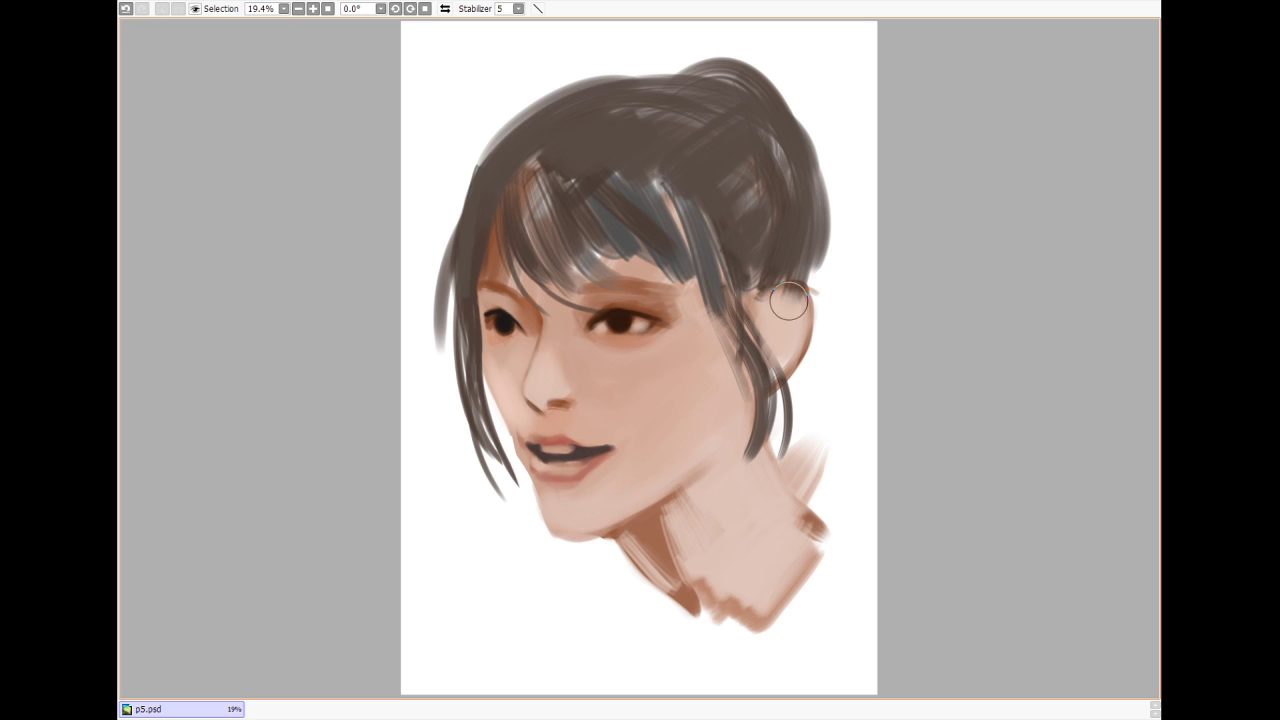
Soften the nostril and nose underside, and outline the nose's side plane with a warm tone.
{"action": "key", "text": "bracketleft"}
{"action": "key", "text": "ctrl+z"}
{"action": "mouse_move", "coordinate": [543, 406]}
{"action": "left_mouse_down"}
{"action": "mouse_move", "coordinate": [566, 399]}
{"action": "mouse_move", "coordinate": [553, 356]}
{"action": "mouse_move", "coordinate": [541, 394]}
{"action": "left_mouse_up"}
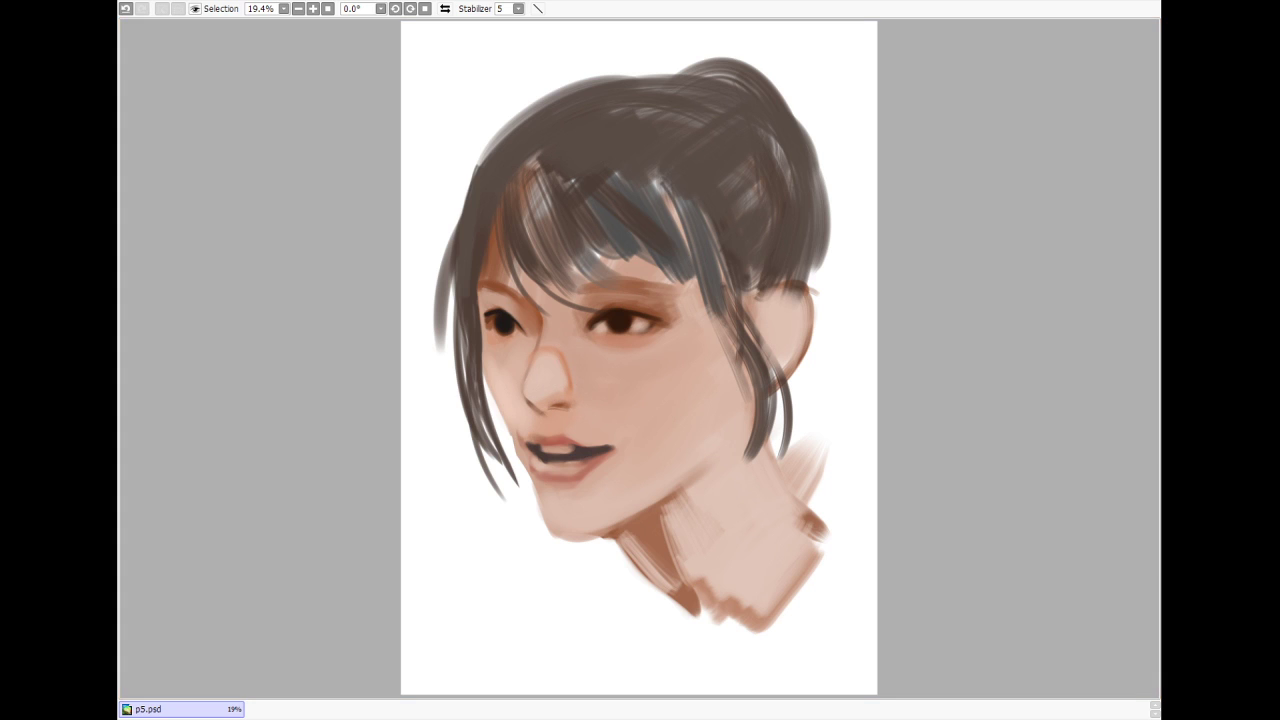
Fill the nose tip and bridge with a light skin highlight.
{"action": "key", "text": "]"}
{"action": "mouse_move", "coordinate": [543, 371]}
{"action": "left_mouse_down"}
{"action": "mouse_move", "coordinate": [564, 376]}
{"action": "mouse_move", "coordinate": [554, 379]}
{"action": "left_mouse_up"}
{"action": "key", "text": "["}
{"action": "key", "text": "ctrl+z"}
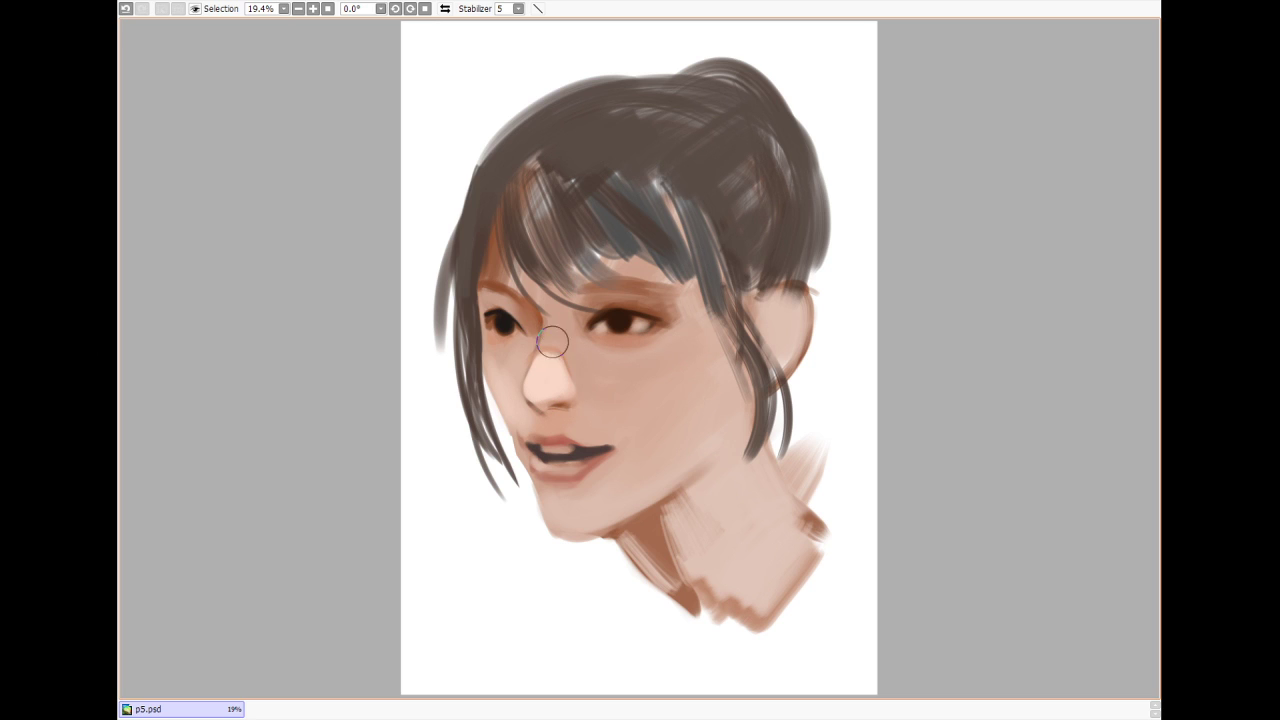
{"action": "left_click_drag", "start_coordinate": [552, 342], "coordinate": [554, 375]}
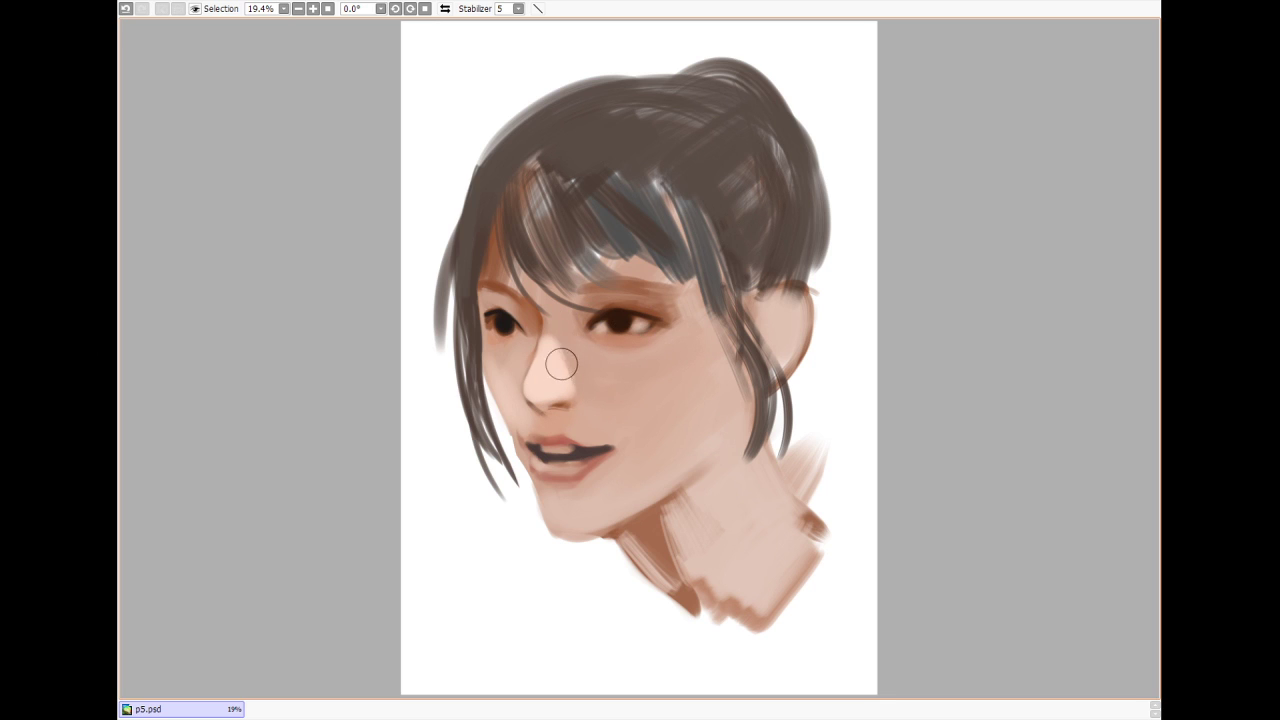
Lighten the near wing of the nose and blend its edge into the cheek.
{"action": "key", "text": "]"}
{"action": "left_click_drag", "start_coordinate": [571, 382], "coordinate": [574, 392]}
{"action": "key", "text": "]"}
{"action": "key", "text": "]"}
{"action": "key", "text": "]"}
{"action": "left_click_drag", "start_coordinate": [578, 379], "coordinate": [583, 401]}
{"action": "key", "text": "ctrl+z"}
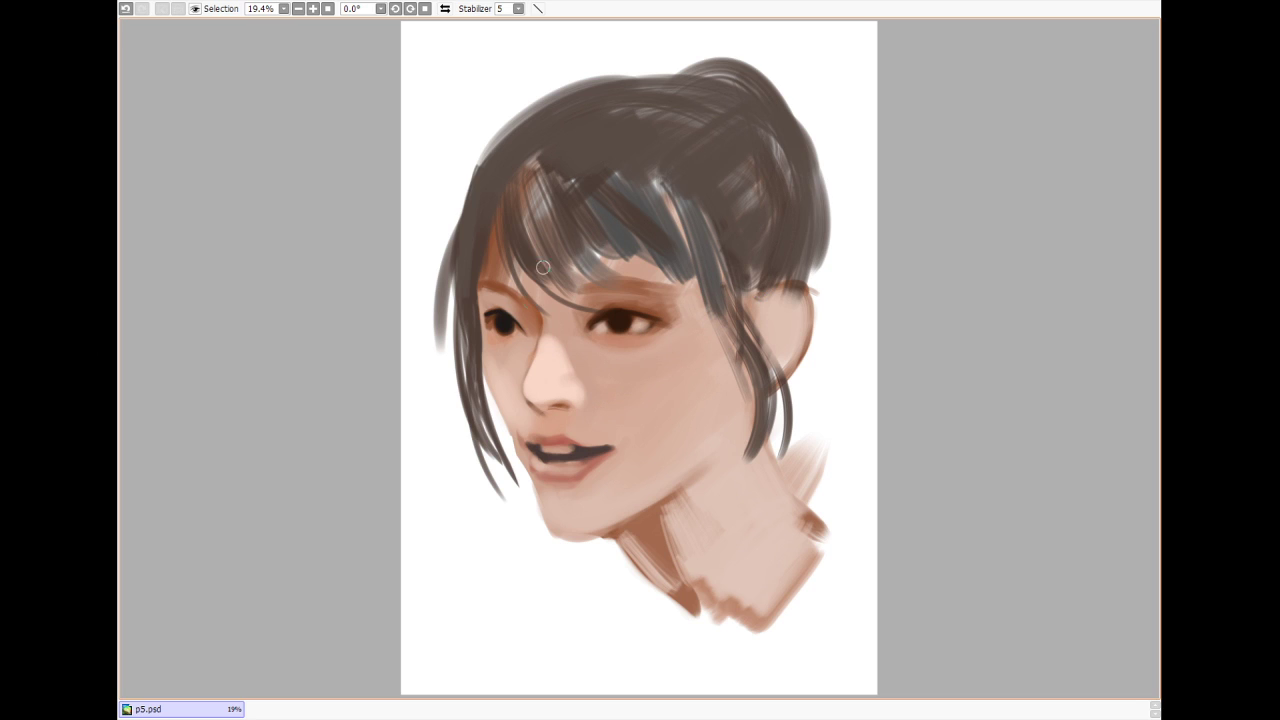
Trim the underside of the chin and repaint the shadow edge where the jaw meets the neck.
{"action": "mouse_move", "coordinate": [518, 315]}
{"action": "left_mouse_down"}
{"action": "mouse_move", "coordinate": [527, 331]}
{"action": "mouse_move", "coordinate": [521, 314]}
{"action": "left_mouse_up"}
{"action": "key", "text": "ctrl+z"}
{"action": "key", "text": "]"}
{"action": "key", "text": "["}
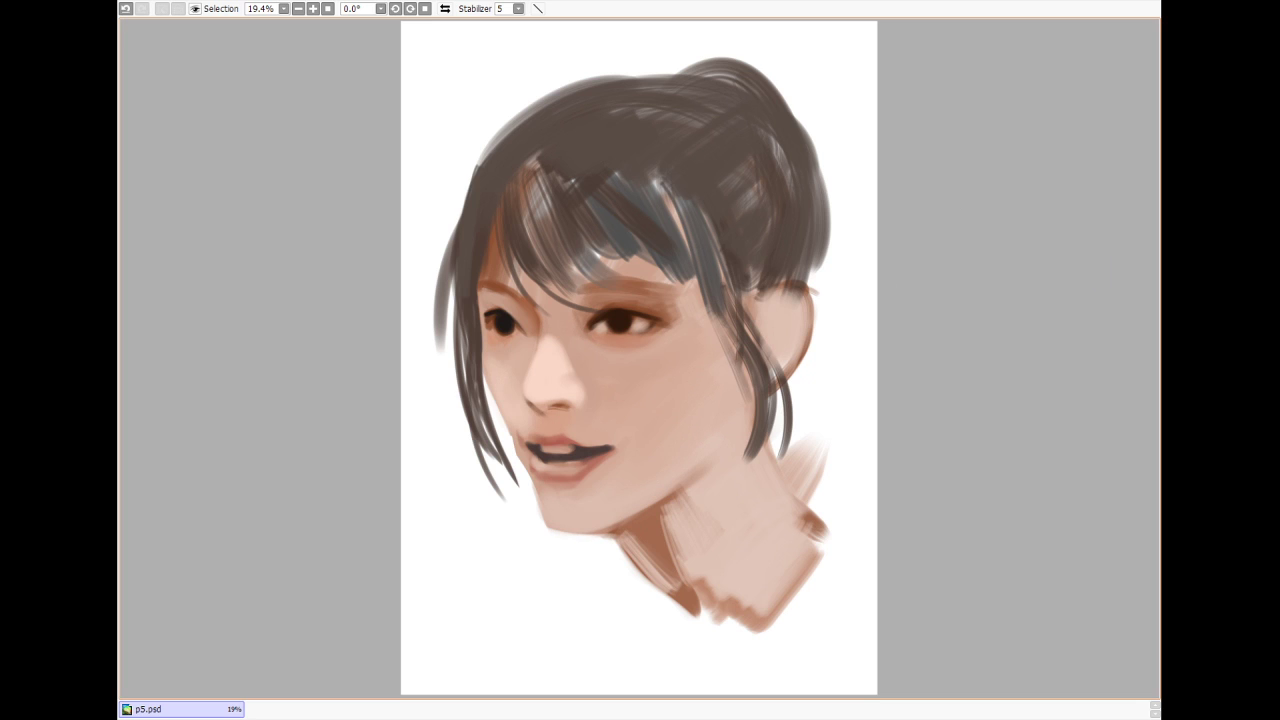
{"action": "left_click_drag", "start_coordinate": [648, 516], "coordinate": [745, 462]}
{"action": "key", "text": "ctrl+z"}
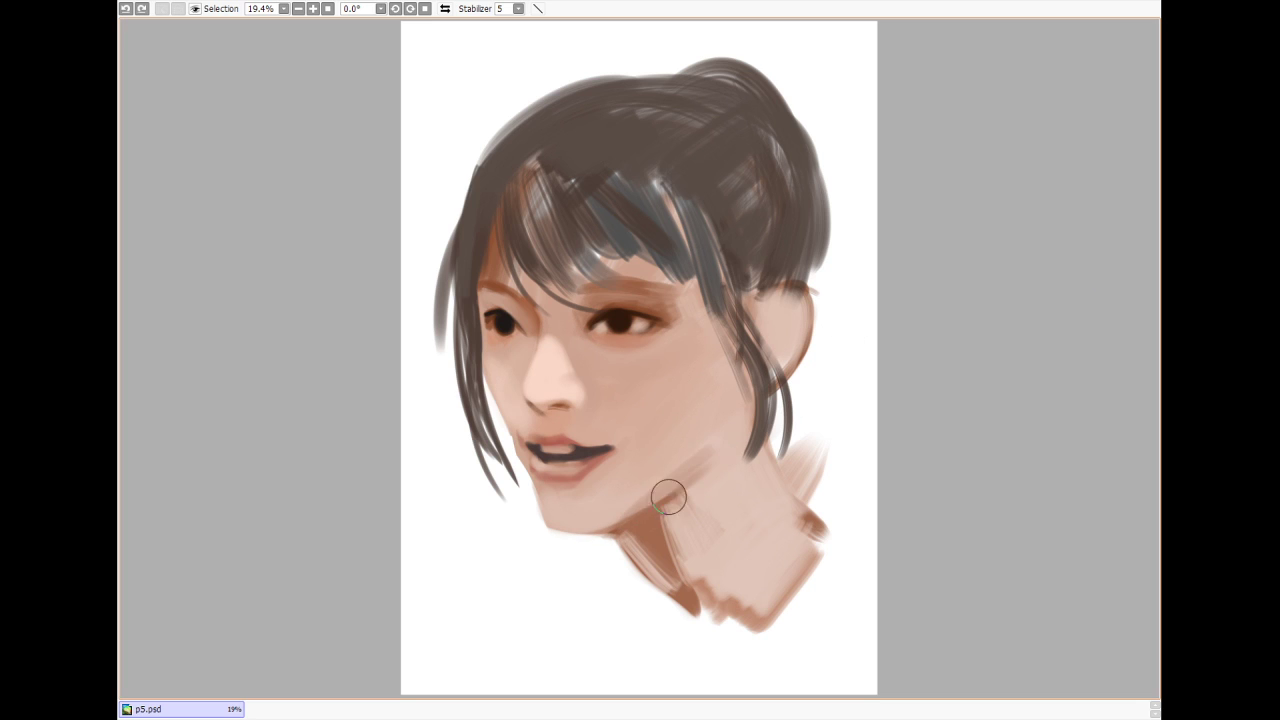
{"action": "mouse_move", "coordinate": [600, 518]}
{"action": "left_mouse_down"}
{"action": "mouse_move", "coordinate": [708, 449]}
{"action": "mouse_move", "coordinate": [740, 403]}
{"action": "mouse_move", "coordinate": [648, 483]}
{"action": "left_mouse_up"}
{"action": "key", "text": "b"}
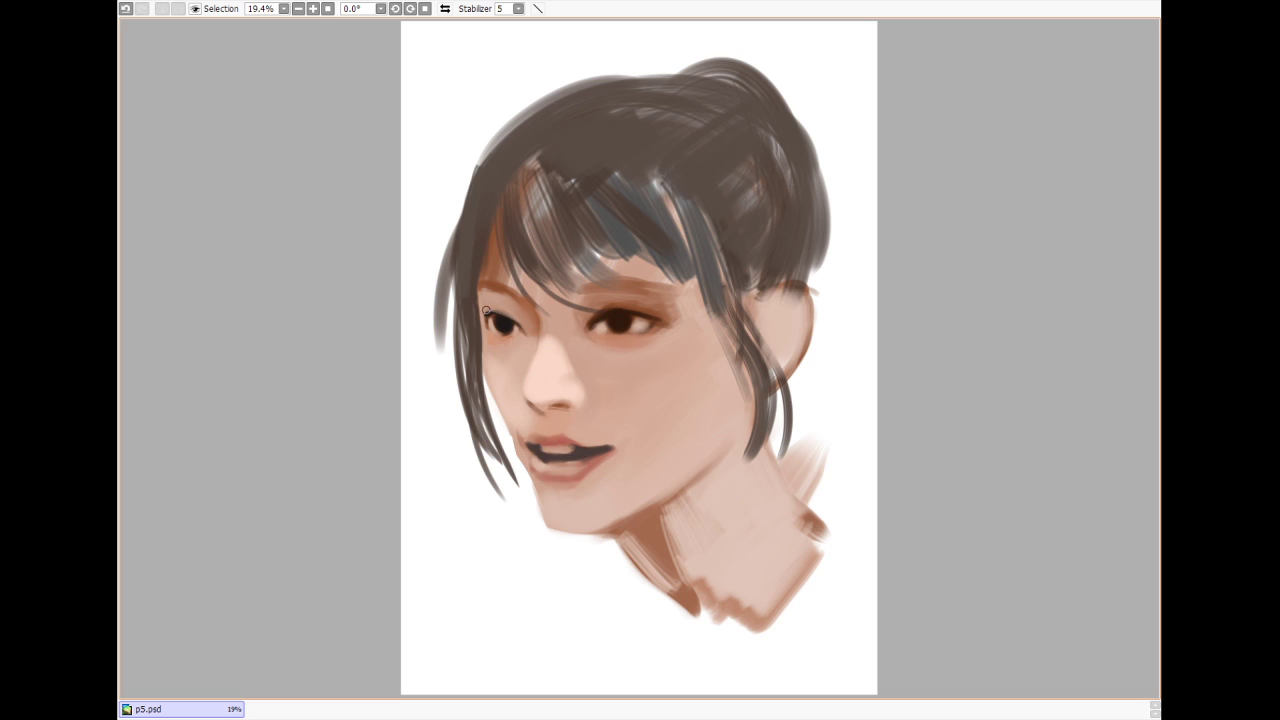
Refine the far eye's lid and inner corner, and define the near eye's inner corner with an 83 px brush.
{"action": "key", "text": "ctrl+z"}
{"action": "left_click_drag", "start_coordinate": [502, 310], "coordinate": [531, 337]}
{"action": "key", "text": "]"}
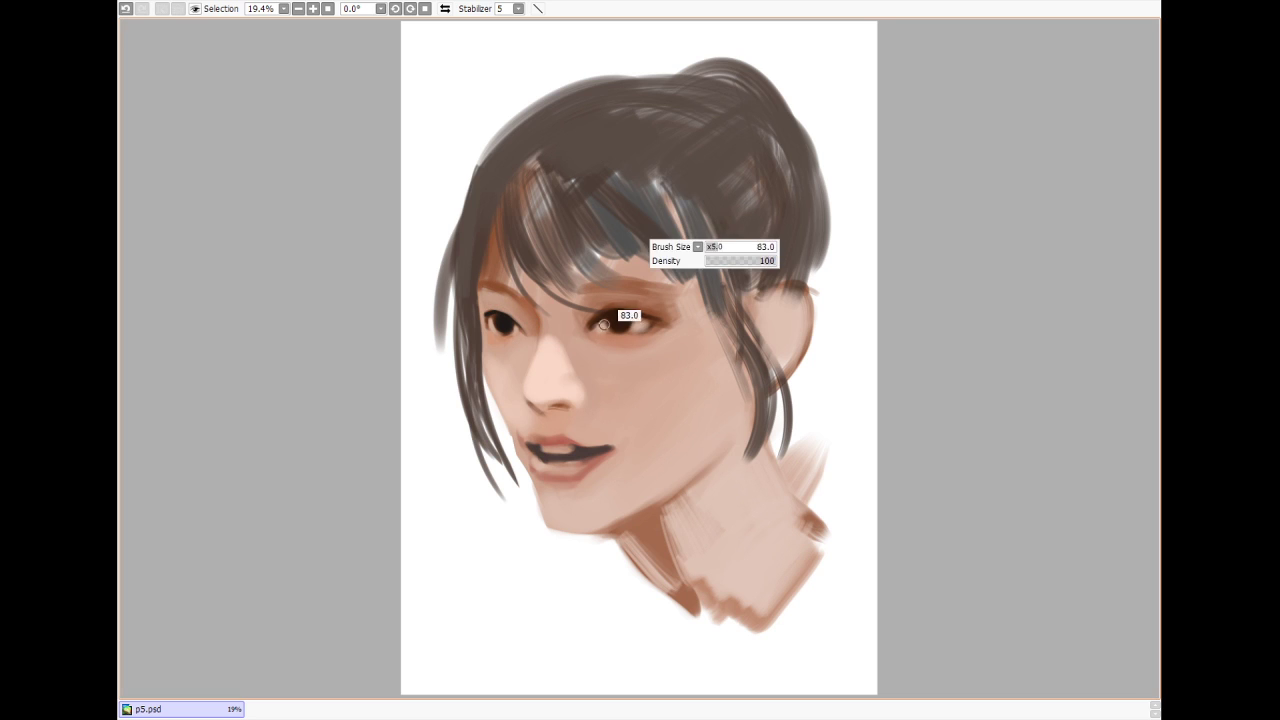
{"action": "key", "text": "["}
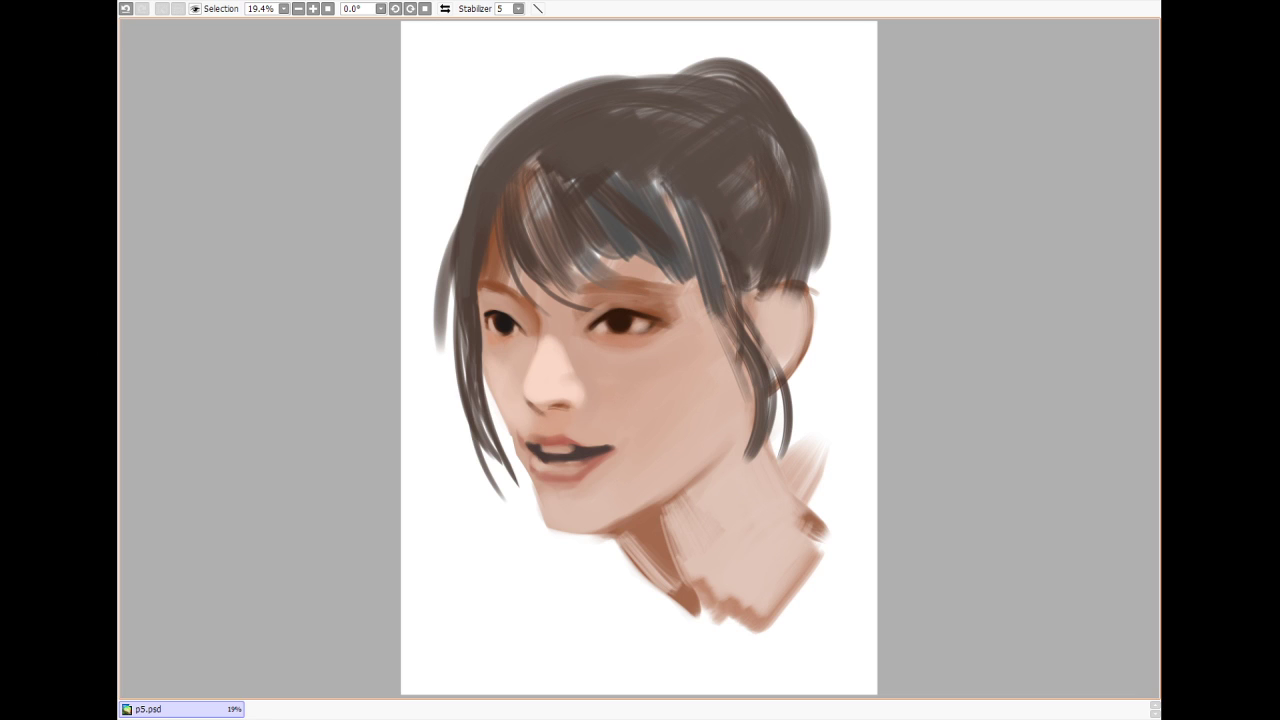
Reshape the nose's far side plane, soften the nostril, and shade under the nose with a cool grey.
{"action": "key", "text": "["}
{"action": "key", "text": "["}
{"action": "left_click_drag", "start_coordinate": [536, 342], "coordinate": [527, 388]}
{"action": "key", "text": "ctrl+z"}
{"action": "left_click_drag", "start_coordinate": [536, 330], "coordinate": [532, 421]}
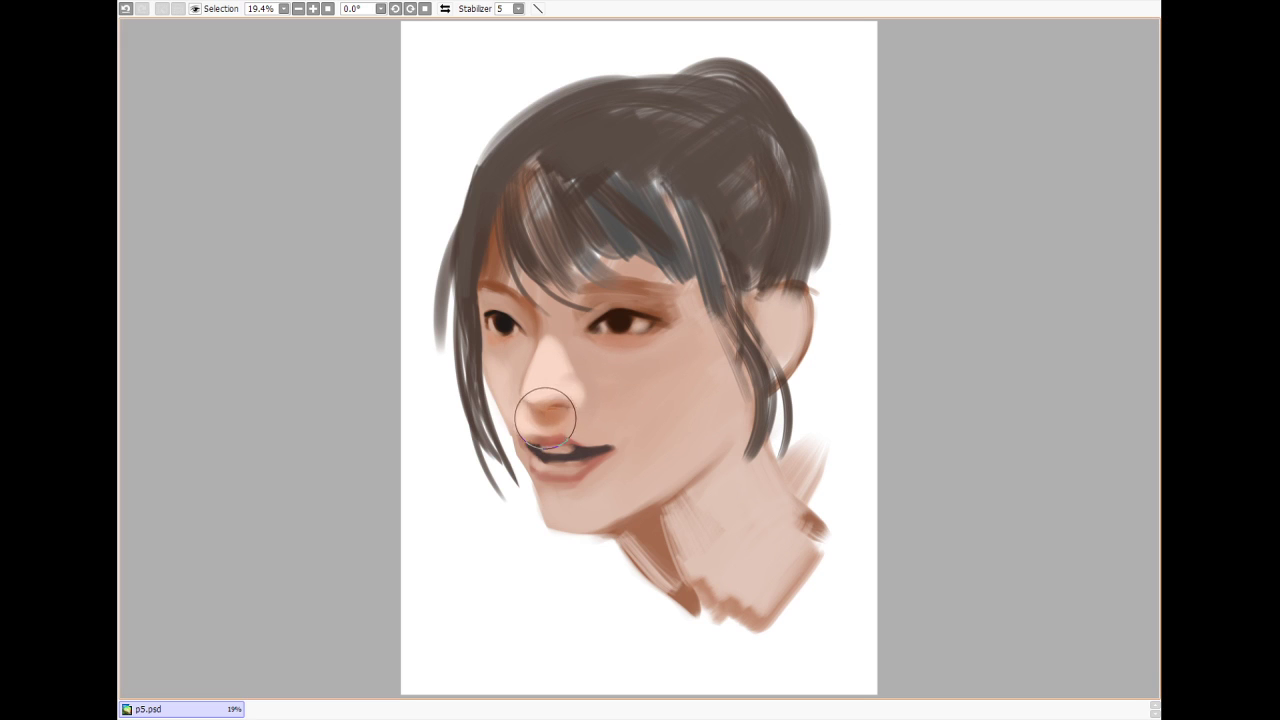
{"action": "left_click_drag", "start_coordinate": [545, 418], "coordinate": [557, 409]}
{"action": "key", "text": "ctrl+z"}
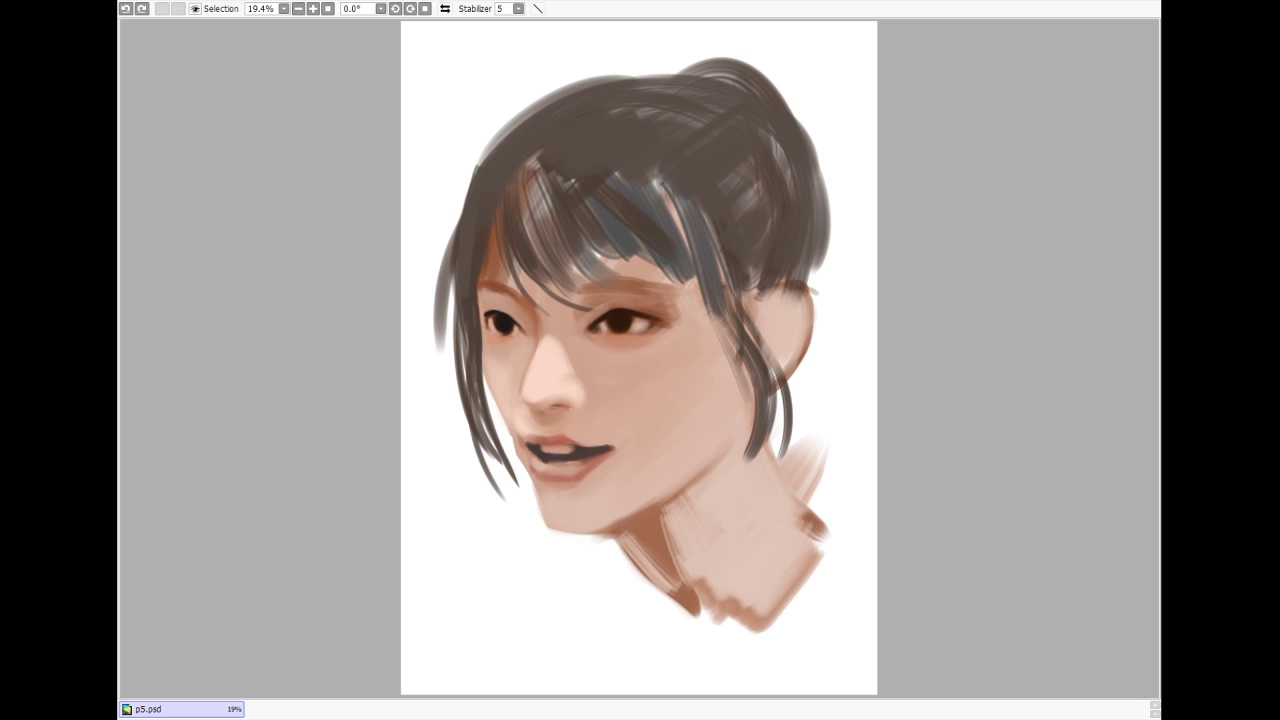
{"action": "mouse_move", "coordinate": [532, 414]}
{"action": "left_mouse_down"}
{"action": "mouse_move", "coordinate": [564, 406]}
{"action": "mouse_move", "coordinate": [555, 421]}
{"action": "mouse_move", "coordinate": [548, 412]}
{"action": "left_mouse_up"}
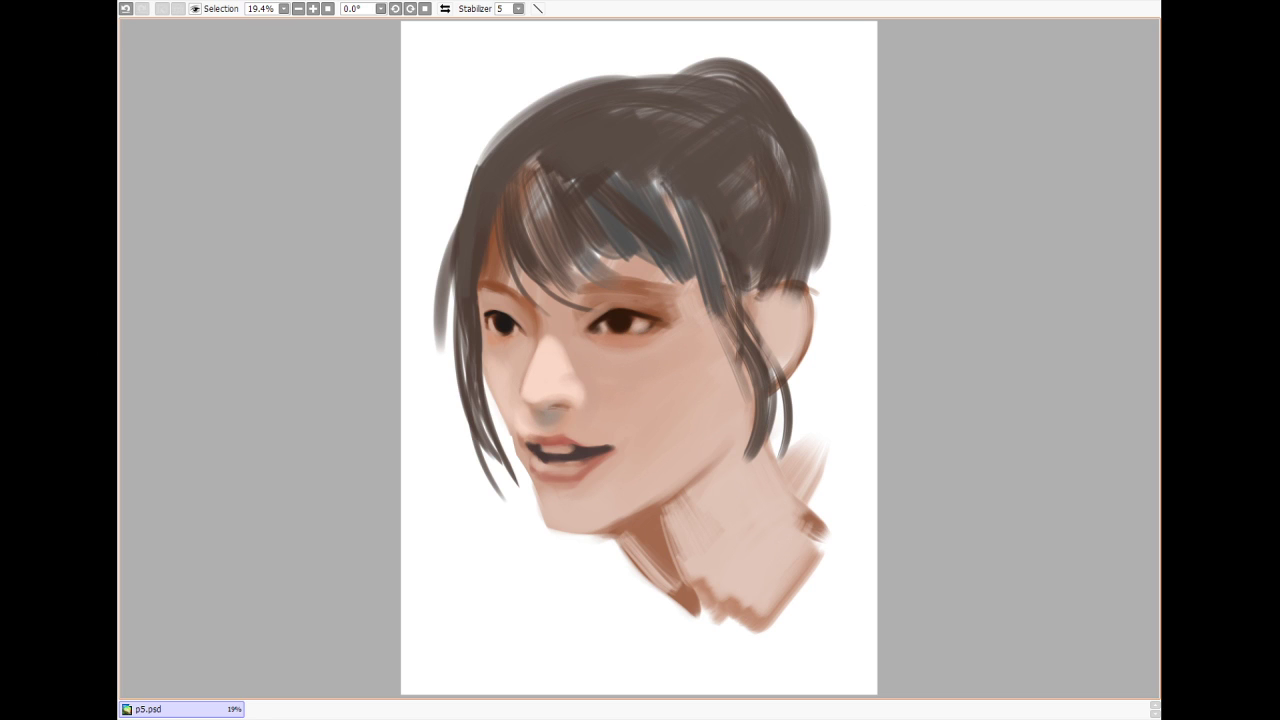
Adjust the shape of the mouth opening and add a light tone for the lower teeth.
{"action": "left_click_drag", "start_coordinate": [522, 472], "coordinate": [657, 403]}
{"action": "key", "text": "ctrl+d"}
{"action": "left_click_drag", "start_coordinate": [572, 460], "coordinate": [573, 466]}
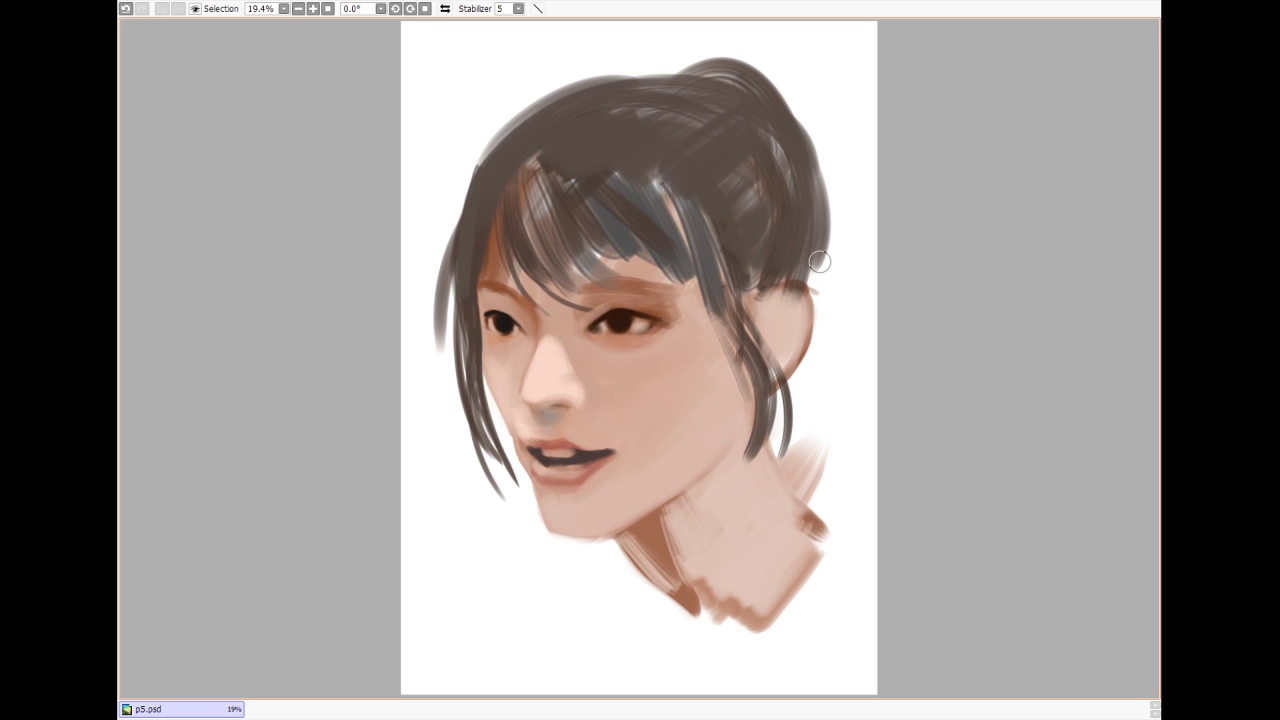
Outline the far cheek contour from the eye down to the mouth with a thin reddish-brown line.
{"action": "key", "text": "["}
{"action": "key", "text": "ctrl+z"}
{"action": "left_click_drag", "start_coordinate": [479, 314], "coordinate": [506, 428]}
{"action": "key", "text": "ctrl+z"}
{"action": "key", "text": "ctrl+z"}
{"action": "left_click_drag", "start_coordinate": [483, 370], "coordinate": [516, 442]}
Outline the chin and jaw with an orange-brown contour line running from below the lips toward the neck.
{"action": "left_click_drag", "start_coordinate": [531, 487], "coordinate": [537, 508]}
{"action": "left_click_drag", "start_coordinate": [529, 480], "coordinate": [550, 531]}
{"action": "key", "text": "ctrl+z"}
{"action": "key", "text": "ctrl+z"}
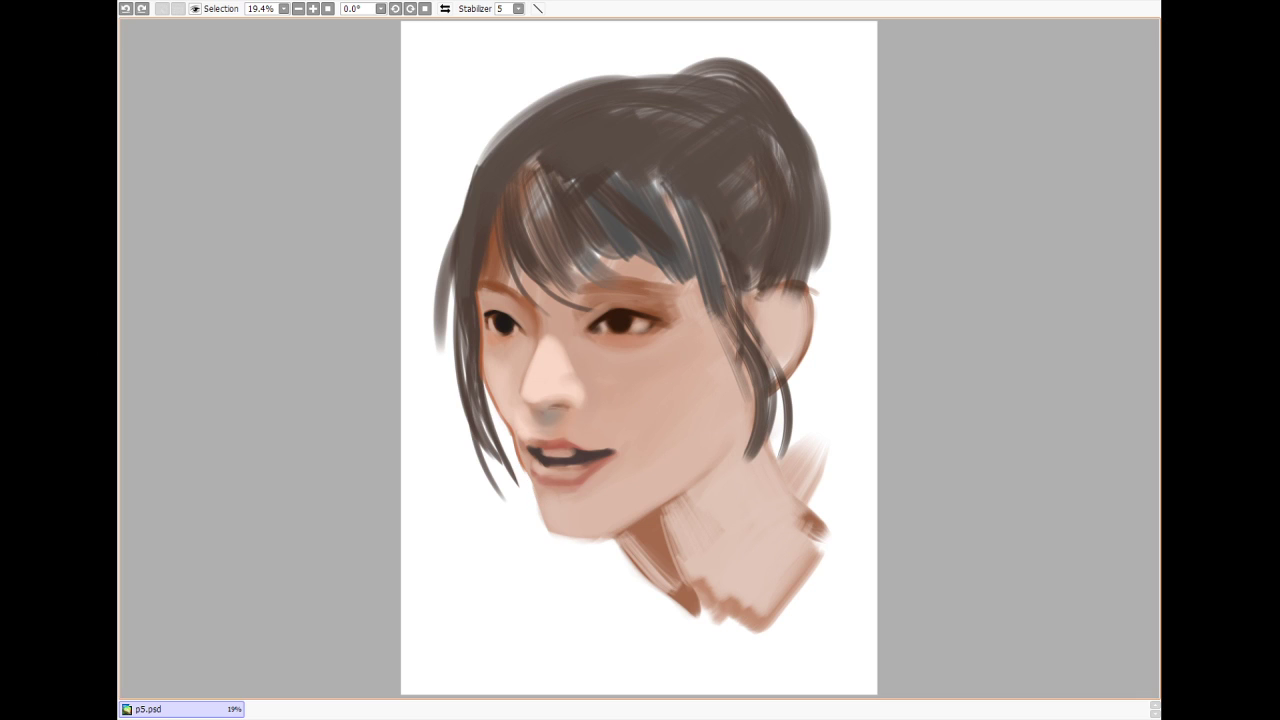
{"action": "left_click_drag", "start_coordinate": [529, 480], "coordinate": [548, 527]}
{"action": "key", "text": "ctrl+z"}
{"action": "left_click_drag", "start_coordinate": [528, 476], "coordinate": [548, 526]}
{"action": "left_click_drag", "start_coordinate": [534, 485], "coordinate": [560, 539]}
{"action": "key", "text": "ctrl+z"}
{"action": "key", "text": "ctrl+z"}
{"action": "mouse_move", "coordinate": [526, 471]}
{"action": "left_mouse_down"}
{"action": "mouse_move", "coordinate": [577, 538]}
{"action": "mouse_move", "coordinate": [618, 531]}
{"action": "left_mouse_up"}
{"action": "key", "text": "ctrl+z"}
{"action": "mouse_move", "coordinate": [543, 513]}
{"action": "left_mouse_down"}
{"action": "mouse_move", "coordinate": [555, 534]}
{"action": "mouse_move", "coordinate": [593, 538]}
{"action": "mouse_move", "coordinate": [725, 451]}
{"action": "mouse_move", "coordinate": [582, 540]}
{"action": "mouse_move", "coordinate": [626, 532]}
{"action": "mouse_move", "coordinate": [700, 474]}
{"action": "left_mouse_up"}
{"action": "key", "text": "ctrl+z"}
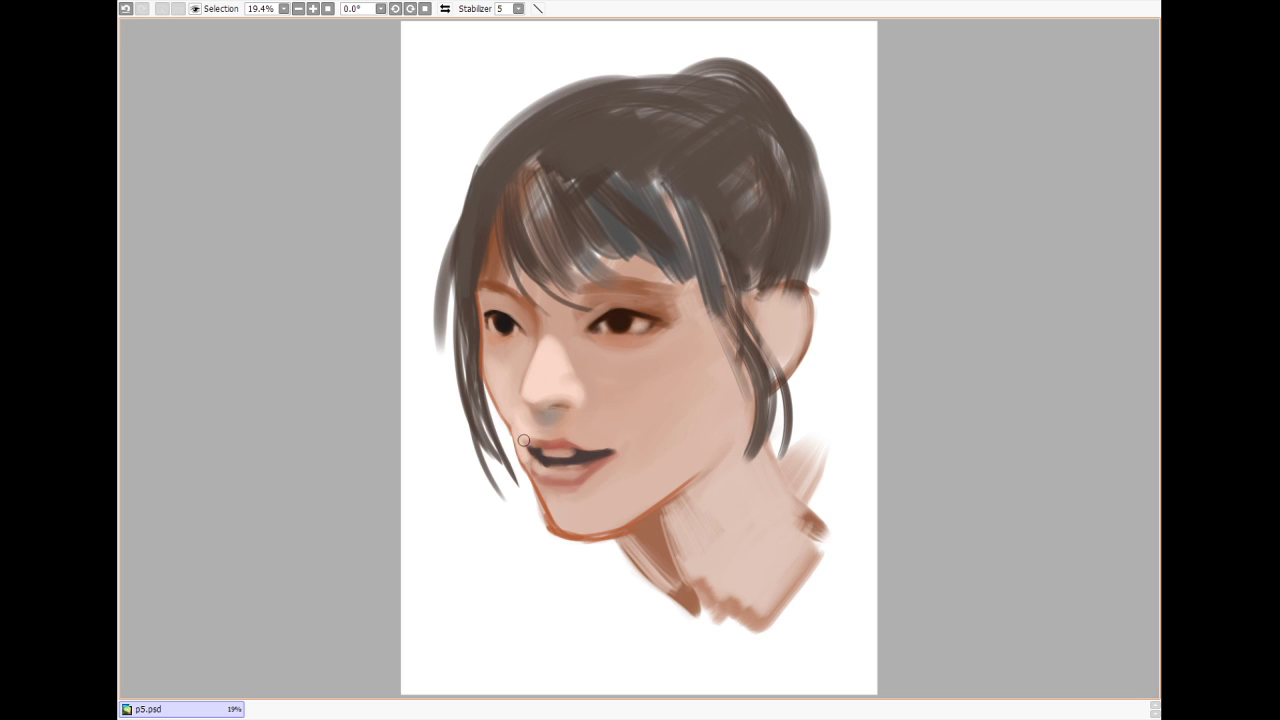
Warm the skin beside the mouth's far corner and fill the gaps in the dark hair strands along the far cheek.
{"action": "key", "text": "]"}
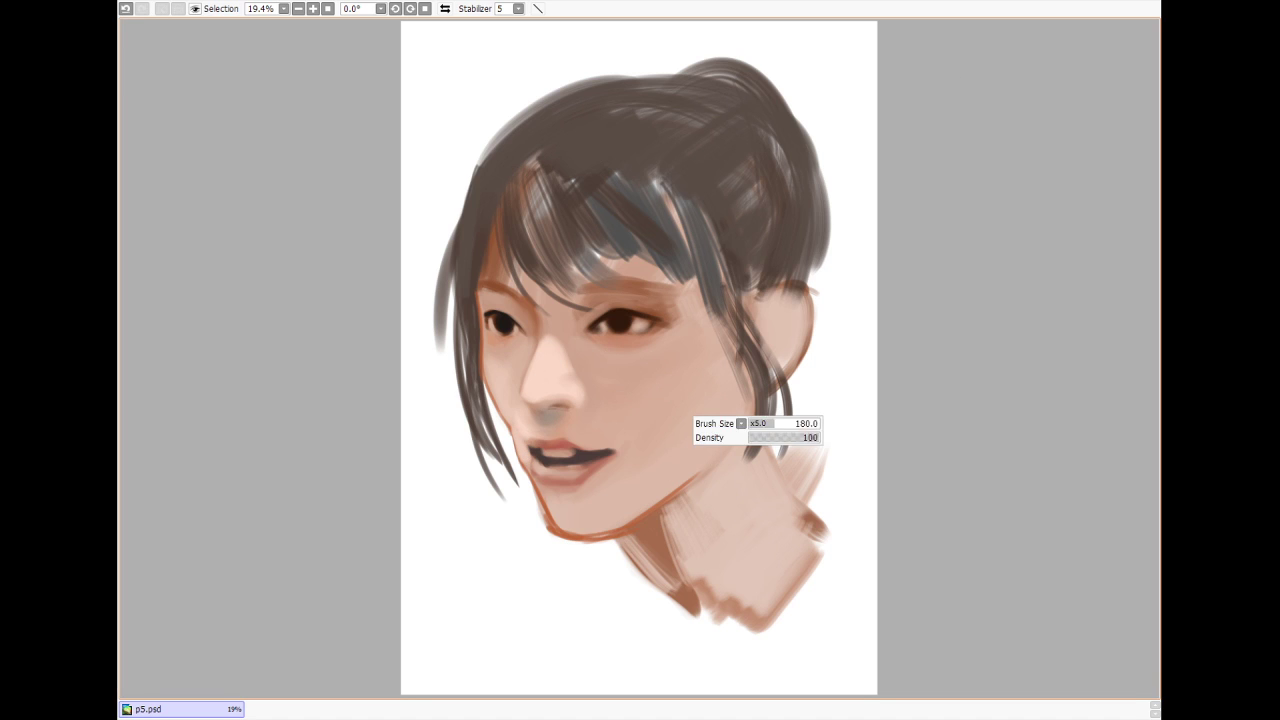
{"action": "mouse_move", "coordinate": [516, 434]}
{"action": "left_mouse_down"}
{"action": "mouse_move", "coordinate": [527, 460]}
{"action": "mouse_move", "coordinate": [517, 430]}
{"action": "left_mouse_up"}
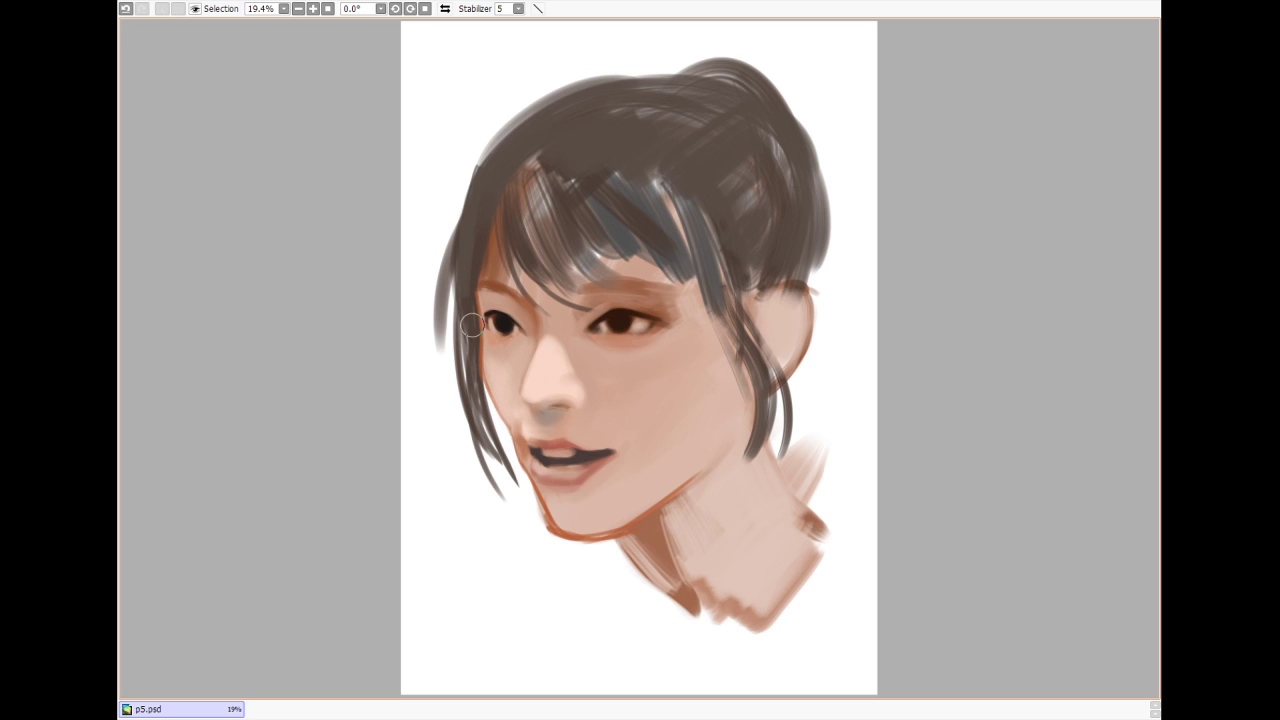
{"action": "left_click_drag", "start_coordinate": [474, 350], "coordinate": [513, 460]}
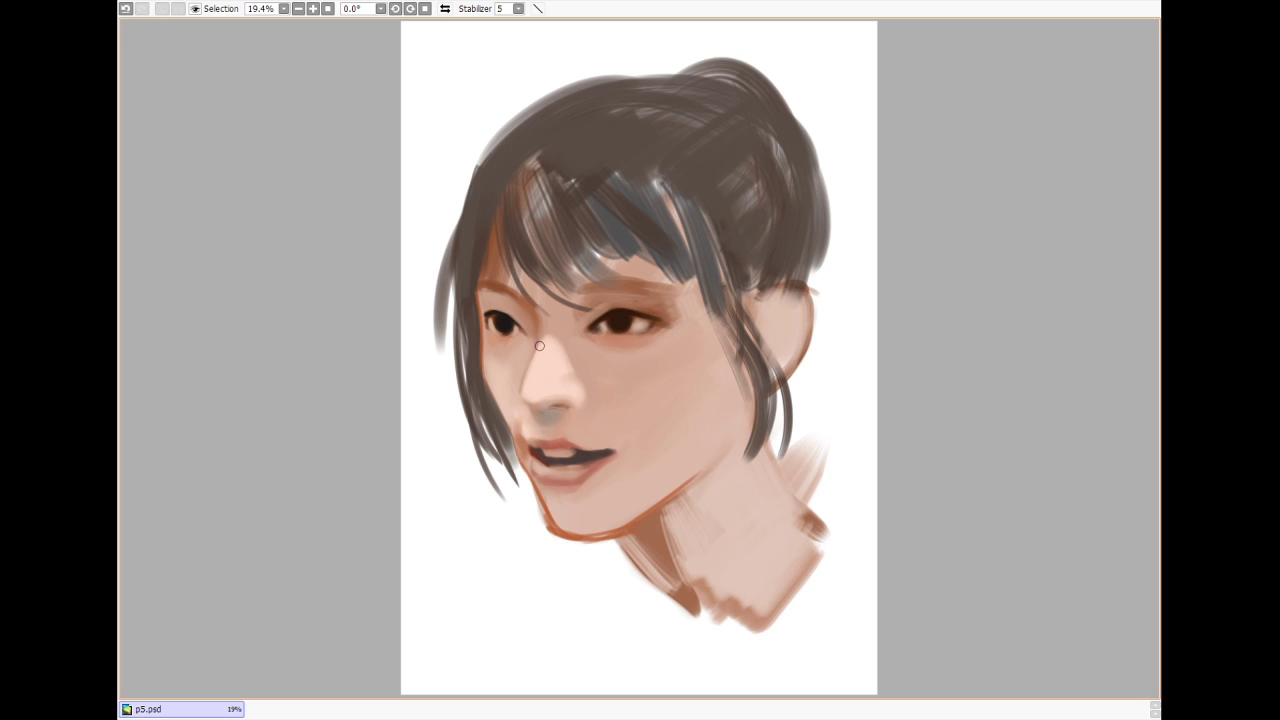
Trim the lower lip's edge with skin tone and shade the lip in a more muted colour.
{"action": "mouse_move", "coordinate": [531, 471]}
{"action": "left_mouse_down"}
{"action": "mouse_move", "coordinate": [543, 491]}
{"action": "mouse_move", "coordinate": [562, 467]}
{"action": "mouse_move", "coordinate": [562, 489]}
{"action": "left_mouse_up"}
{"action": "key", "text": "bracketright"}
{"action": "key", "text": "bracketright"}
{"action": "key", "text": "bracketright"}
{"action": "mouse_move", "coordinate": [599, 477]}
{"action": "left_mouse_down"}
{"action": "mouse_move", "coordinate": [552, 486]}
{"action": "mouse_move", "coordinate": [576, 489]}
{"action": "left_mouse_up"}
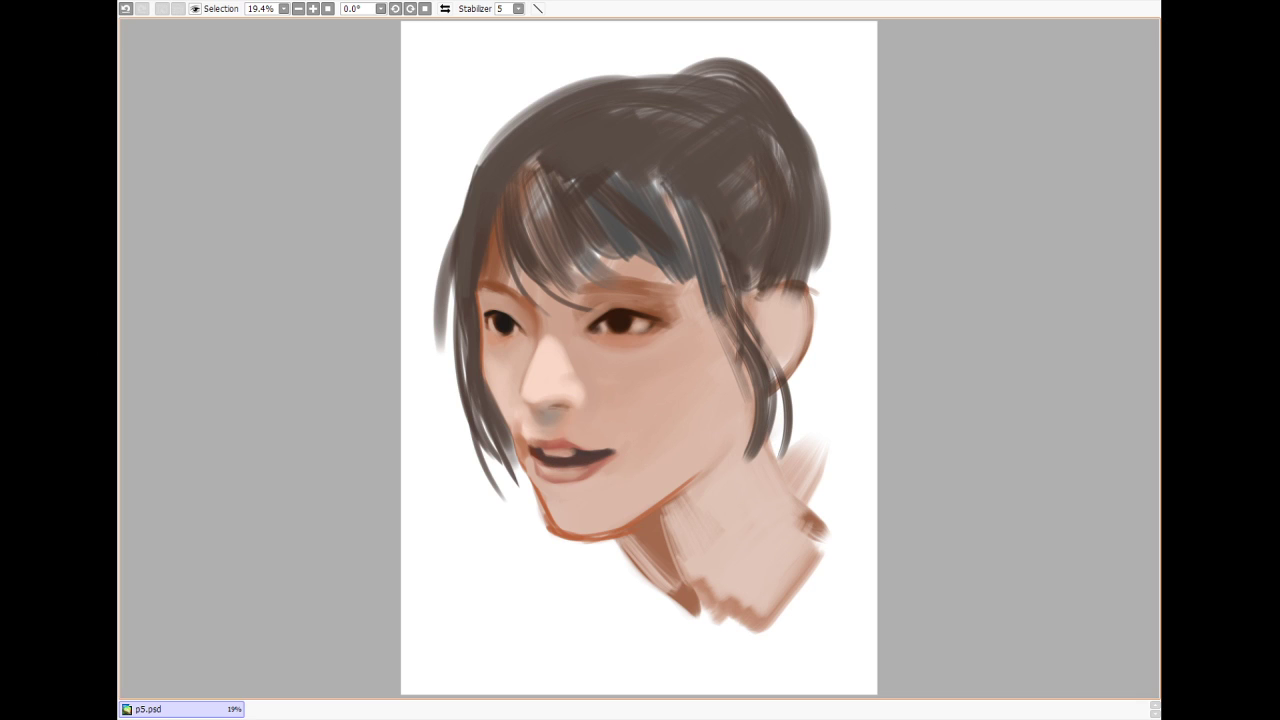
Narrow the dark mouth opening from below and redefine the near corner of the smile.
{"action": "key", "text": "bracketleft"}
{"action": "key", "text": "bracketleft"}
{"action": "mouse_move", "coordinate": [545, 459]}
{"action": "left_mouse_down"}
{"action": "mouse_move", "coordinate": [608, 455]}
{"action": "mouse_move", "coordinate": [541, 460]}
{"action": "left_mouse_up"}
{"action": "mouse_move", "coordinate": [603, 457]}
{"action": "left_mouse_down"}
{"action": "mouse_move", "coordinate": [568, 468]}
{"action": "mouse_move", "coordinate": [614, 453]}
{"action": "left_mouse_up"}
{"action": "key", "text": "ctrl+z"}
{"action": "key", "text": "ctrl+z"}
{"action": "left_click_drag", "start_coordinate": [612, 450], "coordinate": [601, 453]}
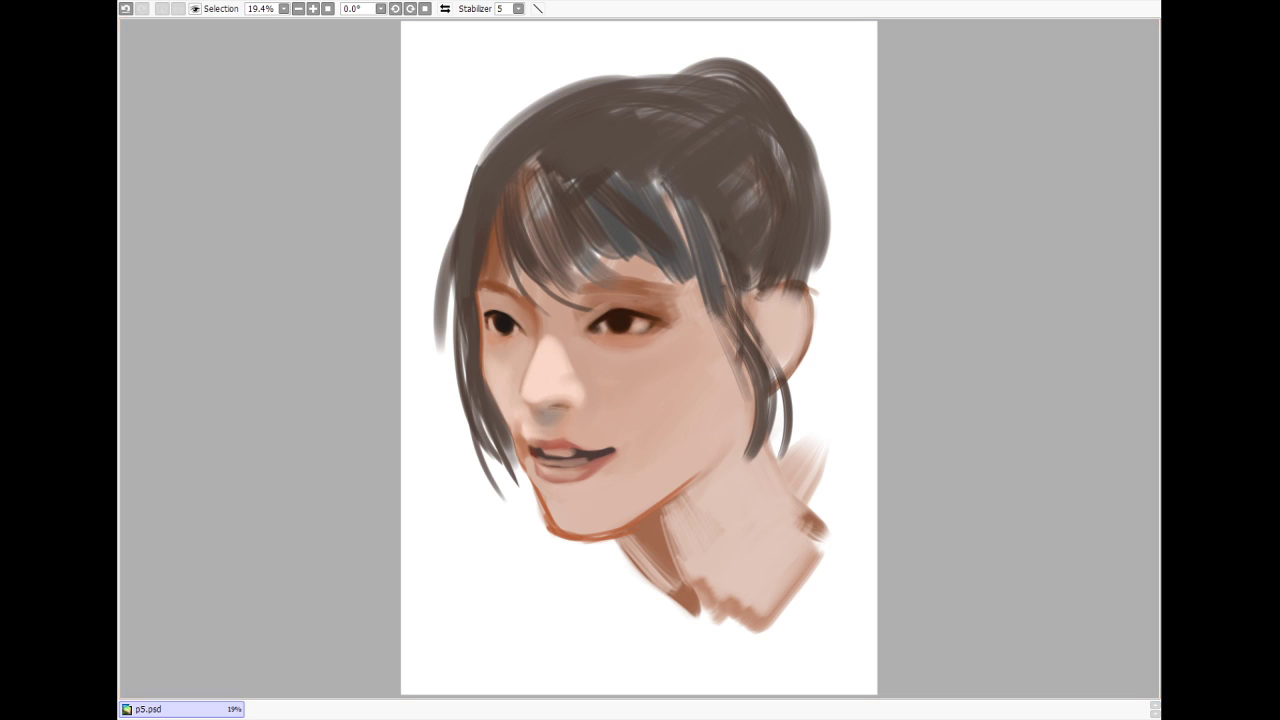
Darken the far corner of the mouth and the line beneath the upper lip.
{"action": "left_click", "coordinate": [978, 93]}
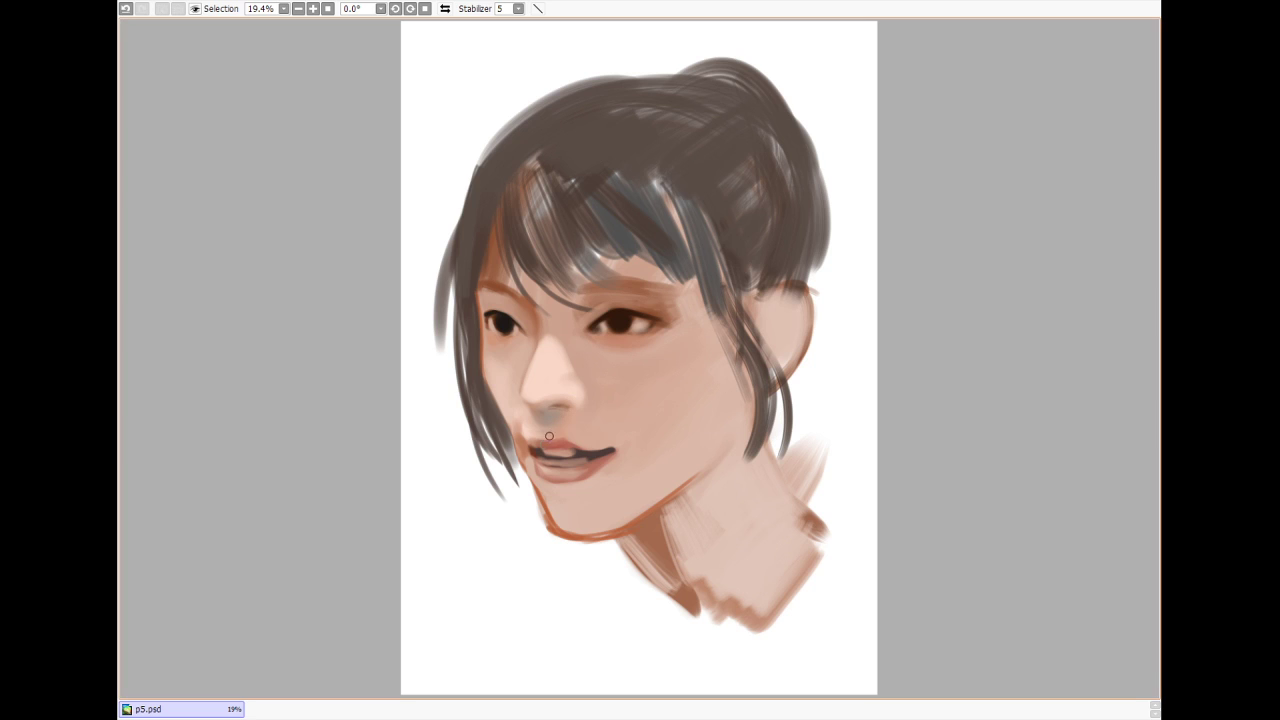
{"action": "key", "text": "ctrl+z"}
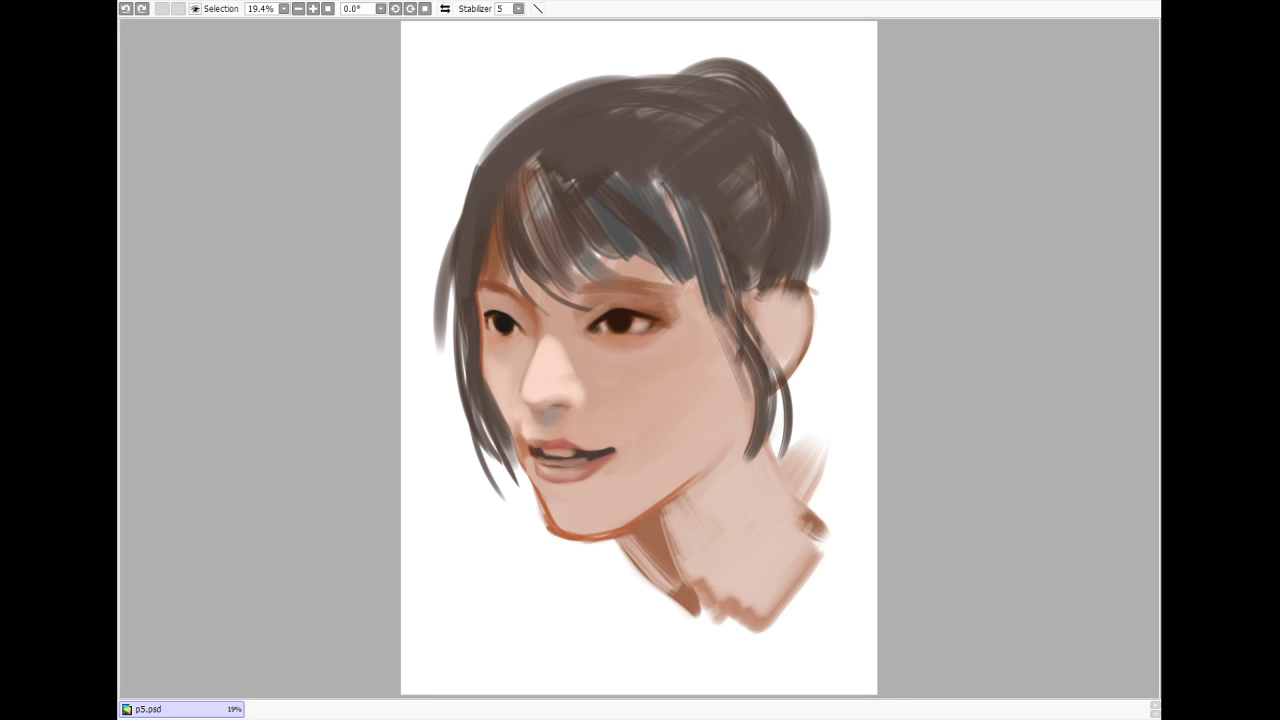
{"action": "left_click_drag", "start_coordinate": [531, 450], "coordinate": [536, 446]}
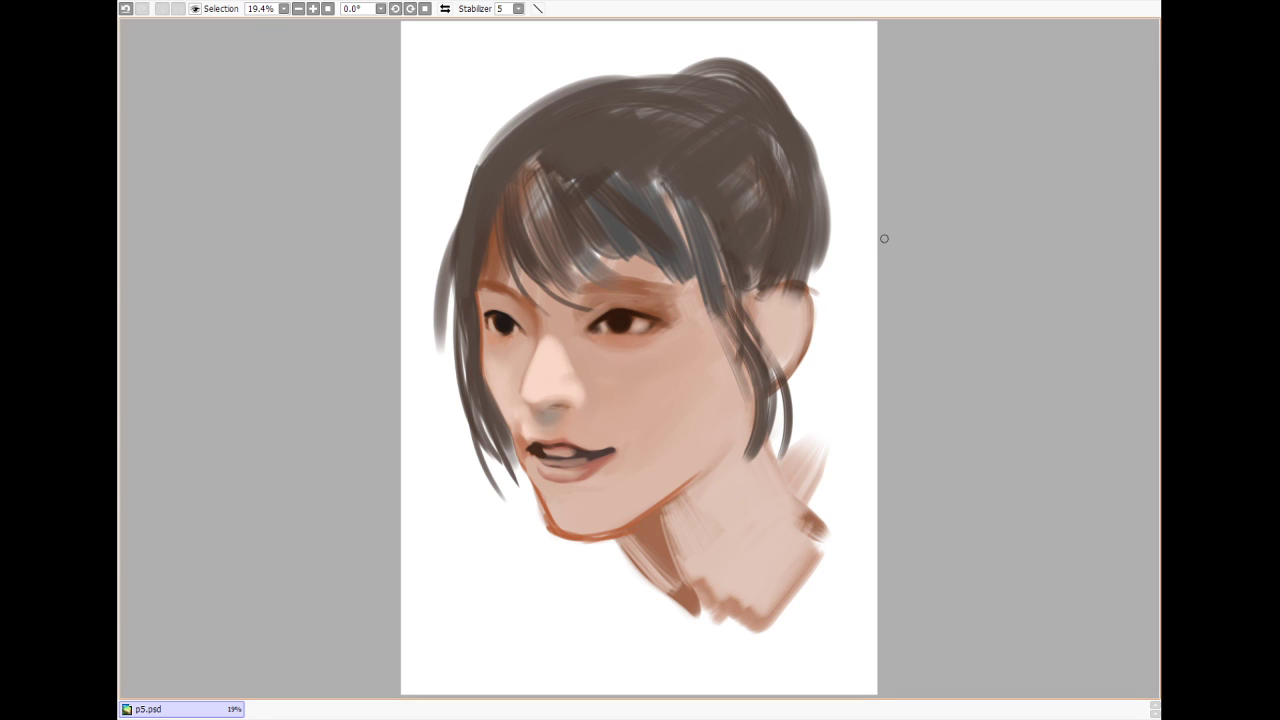
Repaint the upper teeth inside the mouth with a pinkish light tone.
{"action": "left_click_drag", "start_coordinate": [541, 455], "coordinate": [573, 447]}
{"action": "key", "text": "ctrl+z"}
{"action": "left_click_drag", "start_coordinate": [569, 455], "coordinate": [555, 449]}
{"action": "key", "text": "ctrl+z"}
{"action": "left_click_drag", "start_coordinate": [552, 453], "coordinate": [573, 452]}
{"action": "key", "text": "ctrl+z"}
{"action": "key", "text": "ctrl+y"}
{"action": "key", "text": "ctrl+z"}
{"action": "key", "text": "ctrl+y"}
Define the near eye's lower lid and sharpen its inner corner.
{"action": "key", "text": "]"}
{"action": "key", "text": "]"}
{"action": "left_click_drag", "start_coordinate": [649, 325], "coordinate": [630, 334]}
{"action": "key", "text": "["}
{"action": "key", "text": "["}
{"action": "key", "text": "ctrl+z"}
{"action": "left_click_drag", "start_coordinate": [603, 317], "coordinate": [588, 329]}
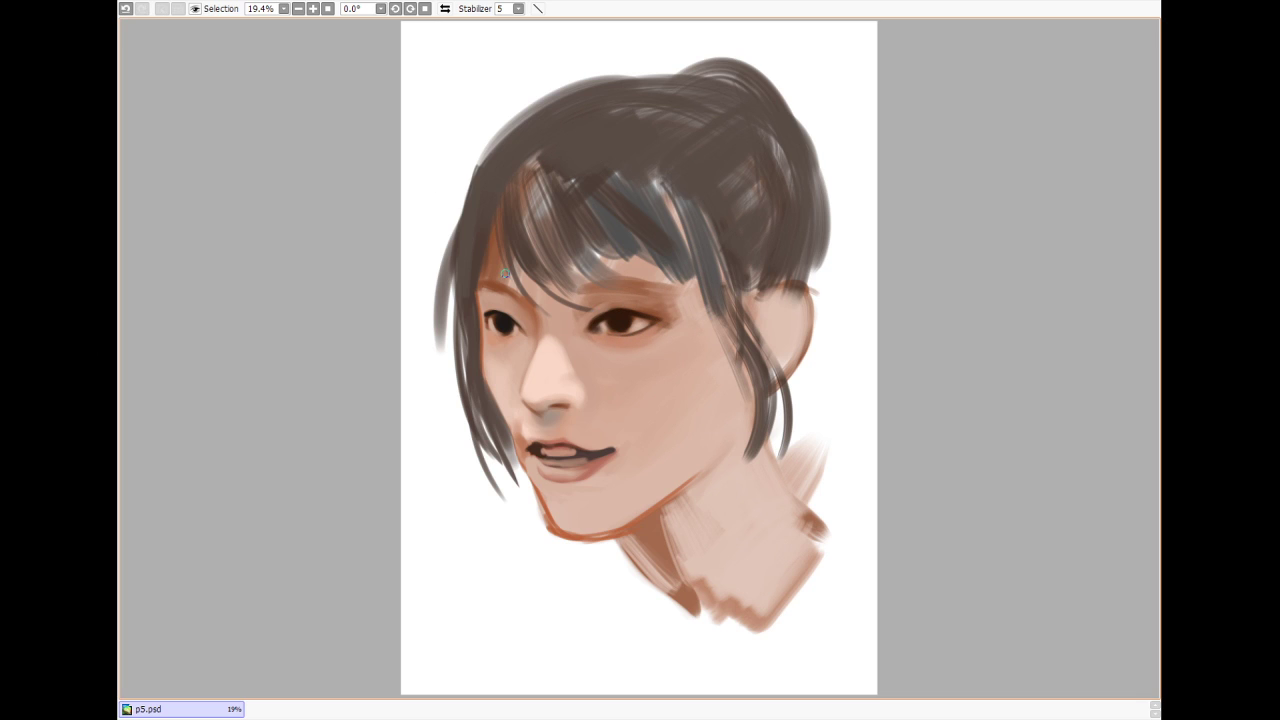
Darken the far eye's upper lash line and touch up the near eye's lower lid.
{"action": "key", "text": "bracketleft"}
{"action": "key", "text": "ctrl+z"}
{"action": "key", "text": "ctrl+z"}
{"action": "key", "text": "bracketright"}
{"action": "left_click_drag", "start_coordinate": [487, 312], "coordinate": [525, 330]}
{"action": "key", "text": "bracketleft"}
{"action": "key", "text": "bracketleft"}
{"action": "left_click_drag", "start_coordinate": [603, 332], "coordinate": [604, 332]}
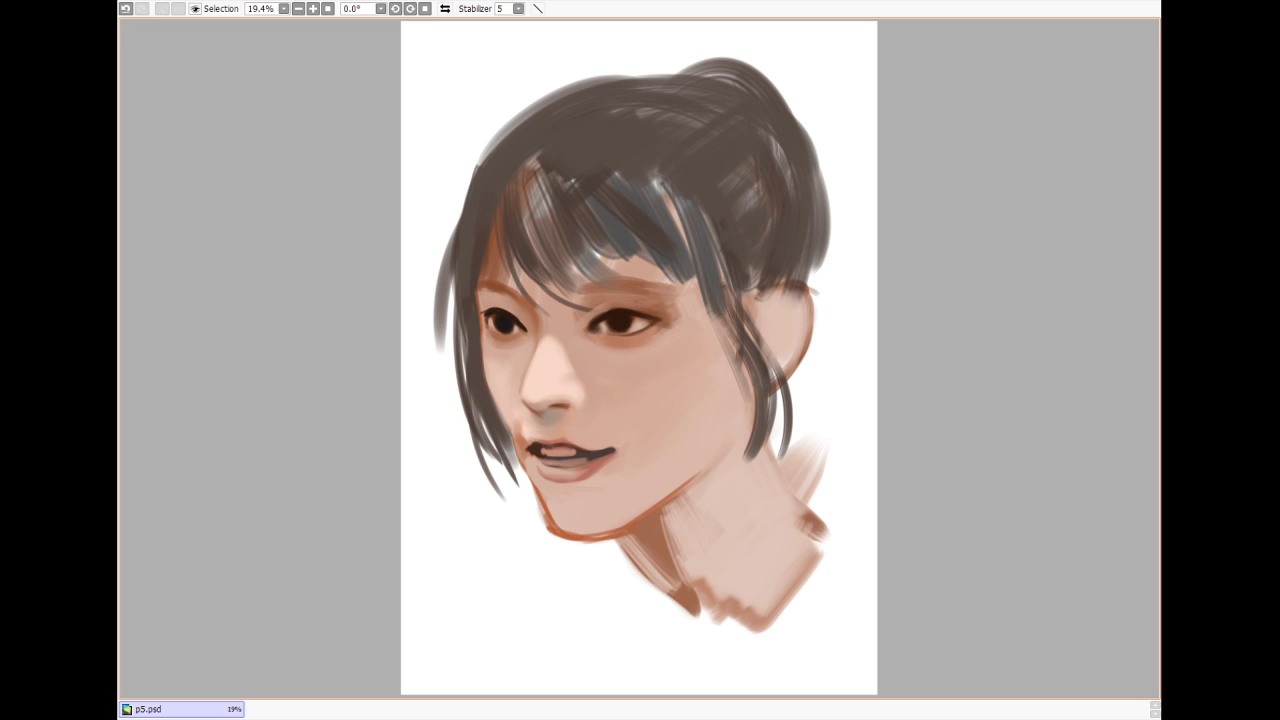
{"action": "key", "text": "ctrl+z"}
{"action": "key", "text": "ctrl+y"}
Paint out the hair strand crossing between the eyes and soften the shading from the nose bridge into the cheek.
{"action": "left_click_drag", "start_coordinate": [511, 307], "coordinate": [532, 307]}
{"action": "key", "text": "]"}
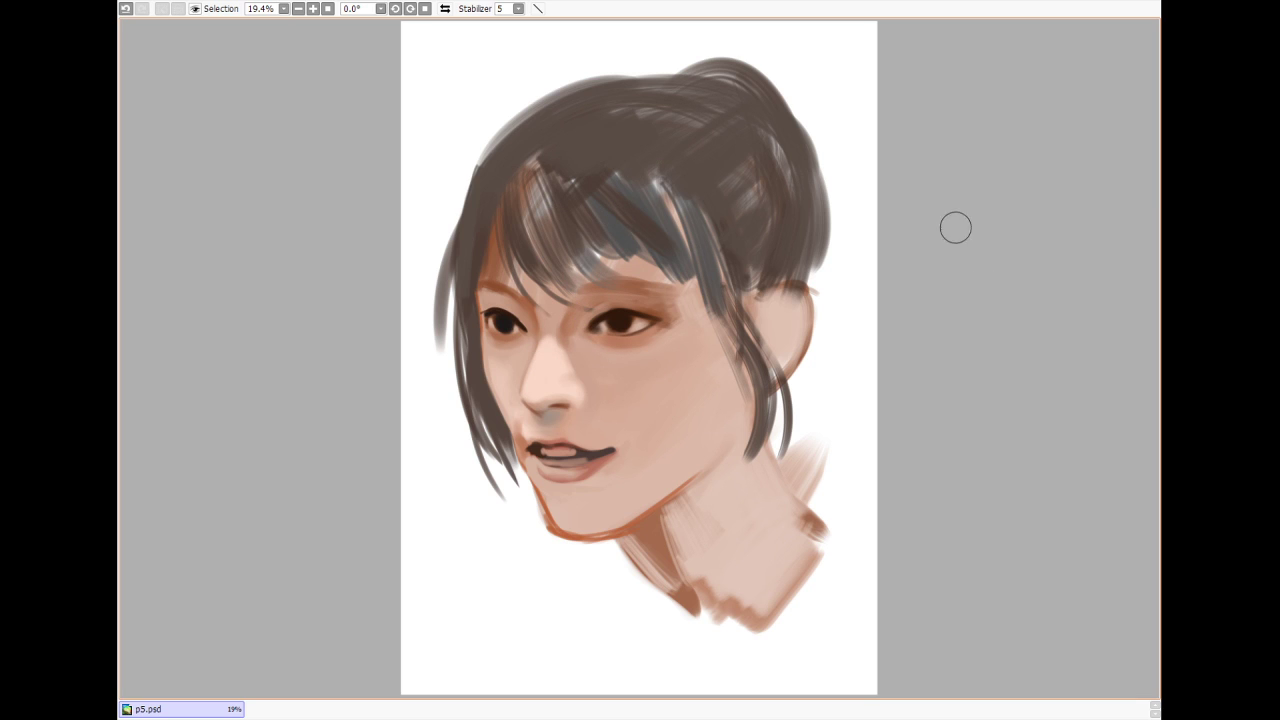
{"action": "key", "text": "ctrl+z"}
{"action": "mouse_move", "coordinate": [549, 345]}
{"action": "left_mouse_down"}
{"action": "mouse_move", "coordinate": [581, 371]}
{"action": "mouse_move", "coordinate": [591, 362]}
{"action": "left_mouse_up"}
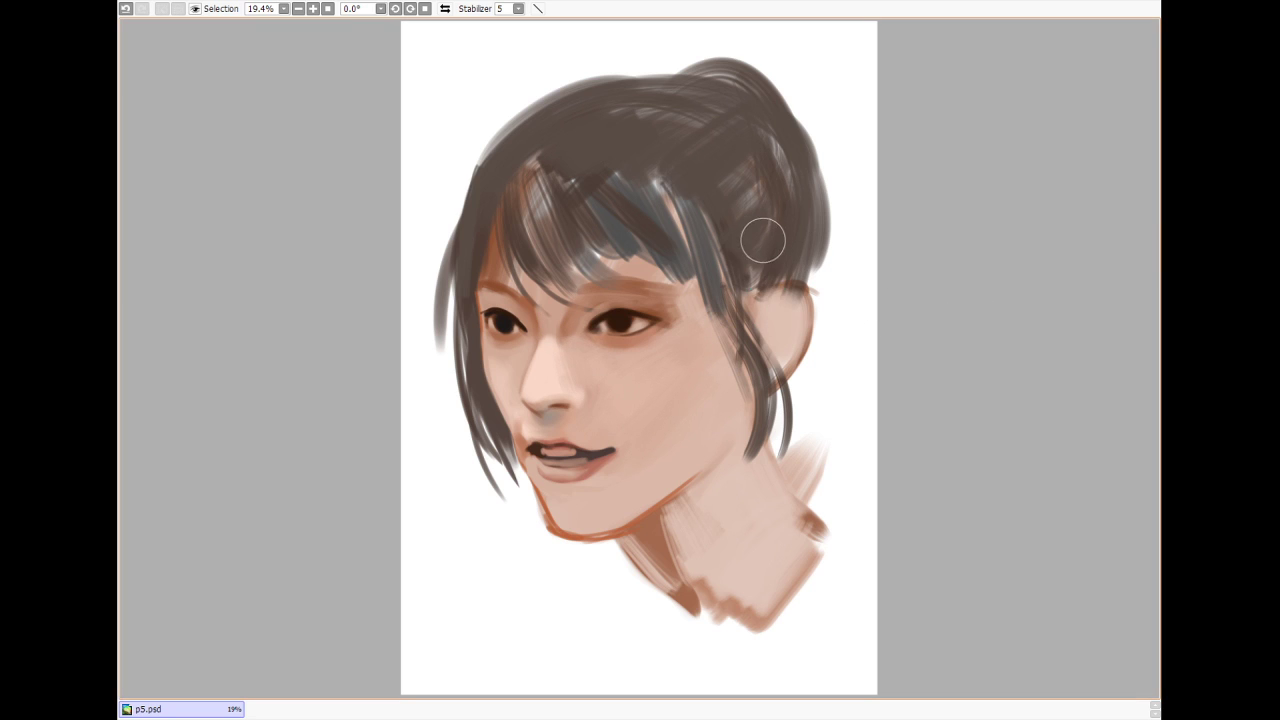
Tint the ear's upper rim orange and fill the hair above and in front of the ear with solid dark brown.
{"action": "mouse_move", "coordinate": [790, 290]}
{"action": "left_mouse_down"}
{"action": "mouse_move", "coordinate": [799, 343]}
{"action": "mouse_move", "coordinate": [784, 306]}
{"action": "left_mouse_up"}
{"action": "left_click_drag", "start_coordinate": [800, 245], "coordinate": [811, 278]}
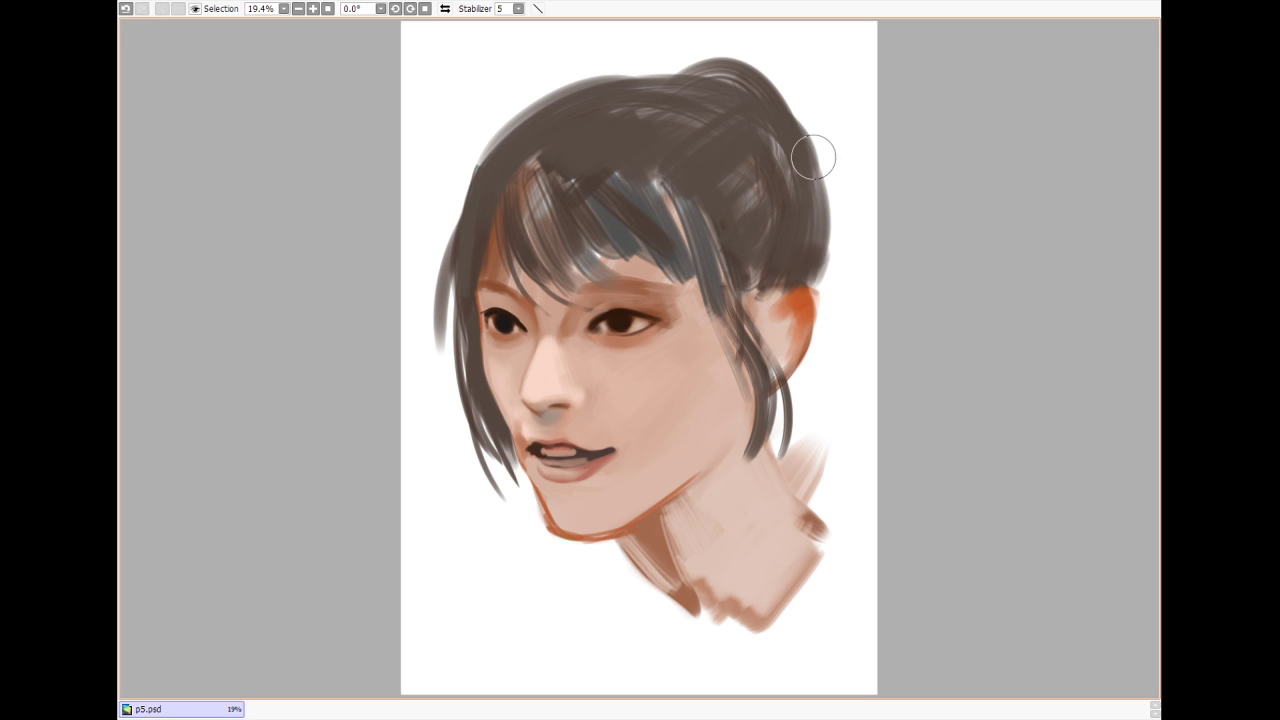
{"action": "mouse_move", "coordinate": [803, 223]}
{"action": "left_mouse_down"}
{"action": "mouse_move", "coordinate": [745, 316]}
{"action": "mouse_move", "coordinate": [771, 256]}
{"action": "mouse_move", "coordinate": [737, 280]}
{"action": "mouse_move", "coordinate": [757, 313]}
{"action": "mouse_move", "coordinate": [785, 276]}
{"action": "mouse_move", "coordinate": [794, 284]}
{"action": "mouse_move", "coordinate": [819, 199]}
{"action": "mouse_move", "coordinate": [761, 334]}
{"action": "mouse_move", "coordinate": [786, 178]}
{"action": "mouse_move", "coordinate": [770, 120]}
{"action": "mouse_move", "coordinate": [750, 115]}
{"action": "mouse_move", "coordinate": [730, 189]}
{"action": "mouse_move", "coordinate": [780, 272]}
{"action": "mouse_move", "coordinate": [812, 169]}
{"action": "mouse_move", "coordinate": [809, 224]}
{"action": "left_mouse_up"}
{"action": "key", "text": "bracketleft"}
{"action": "key", "text": "bracketleft"}
{"action": "key", "text": "bracketleft"}
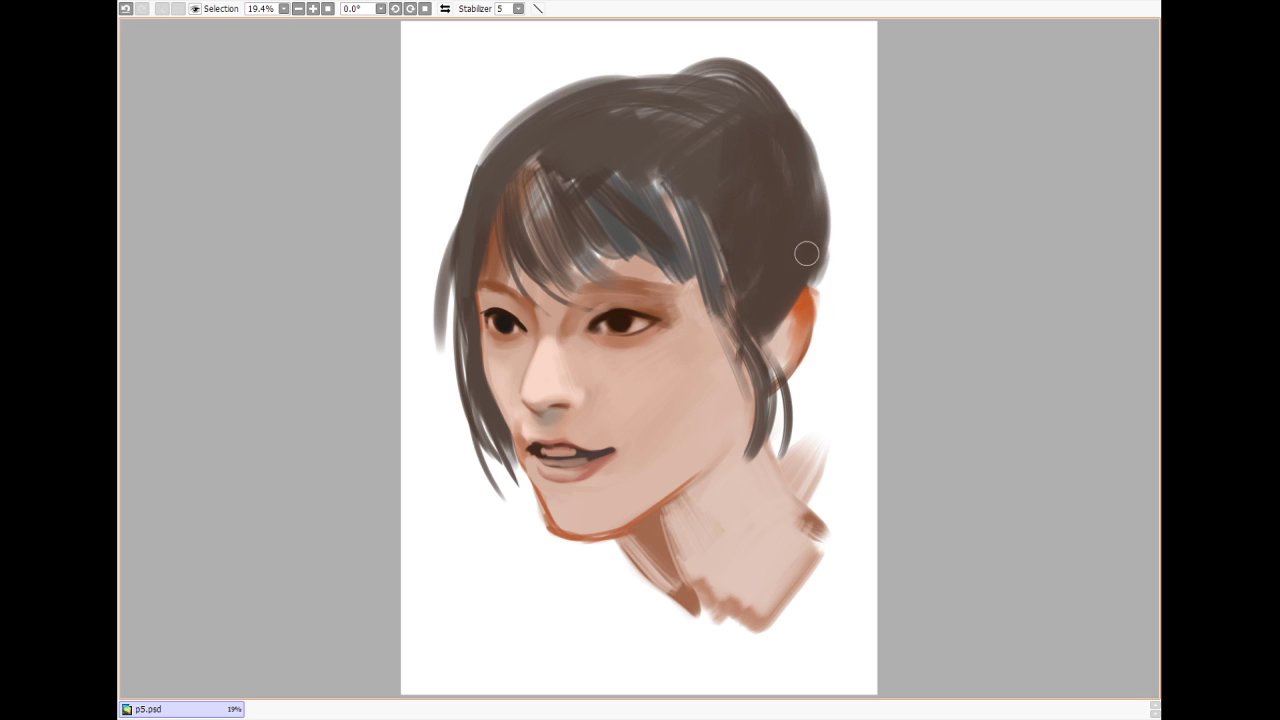
Paint loose dark hair strands falling behind the ear and add a dark hollow inside the ear.
{"action": "mouse_move", "coordinate": [814, 270]}
{"action": "left_mouse_down"}
{"action": "mouse_move", "coordinate": [824, 438]}
{"action": "mouse_move", "coordinate": [826, 331]}
{"action": "mouse_move", "coordinate": [795, 410]}
{"action": "mouse_move", "coordinate": [818, 330]}
{"action": "mouse_move", "coordinate": [800, 395]}
{"action": "mouse_move", "coordinate": [794, 380]}
{"action": "left_mouse_up"}
{"action": "key", "text": "ctrl+z"}
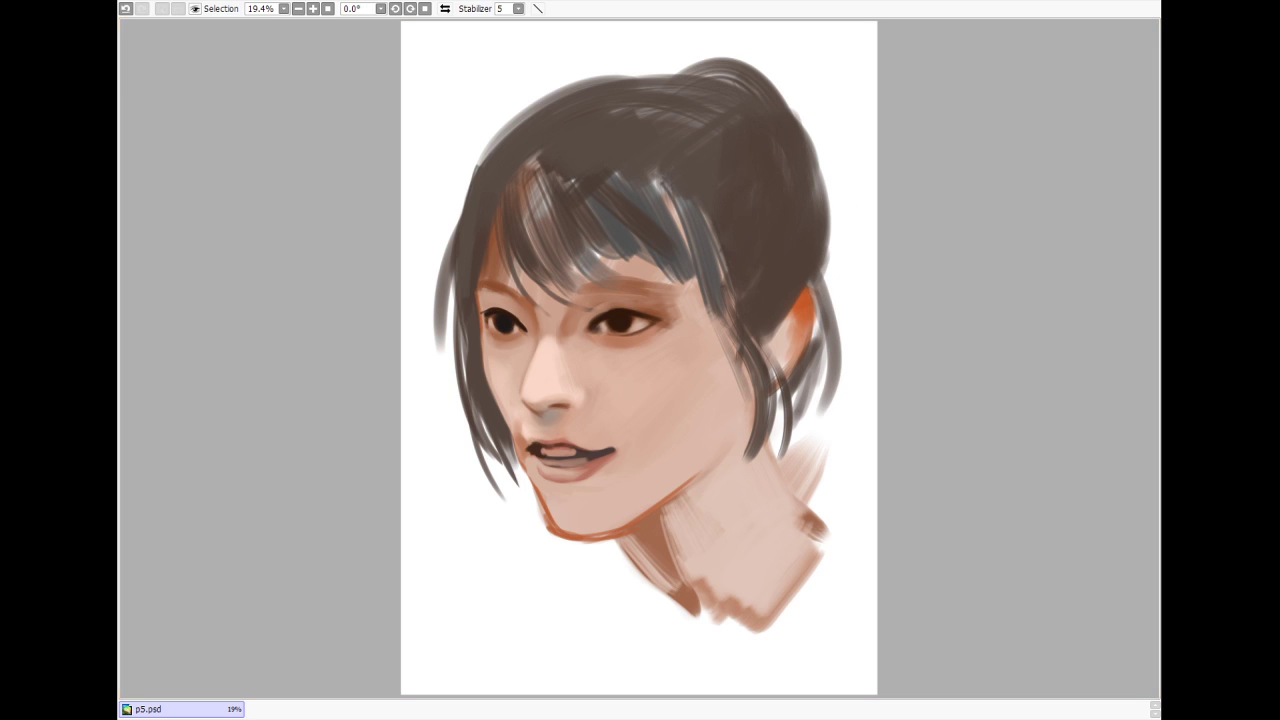
{"action": "left_click_drag", "start_coordinate": [784, 327], "coordinate": [782, 340]}
{"action": "key", "text": "ctrl+z"}
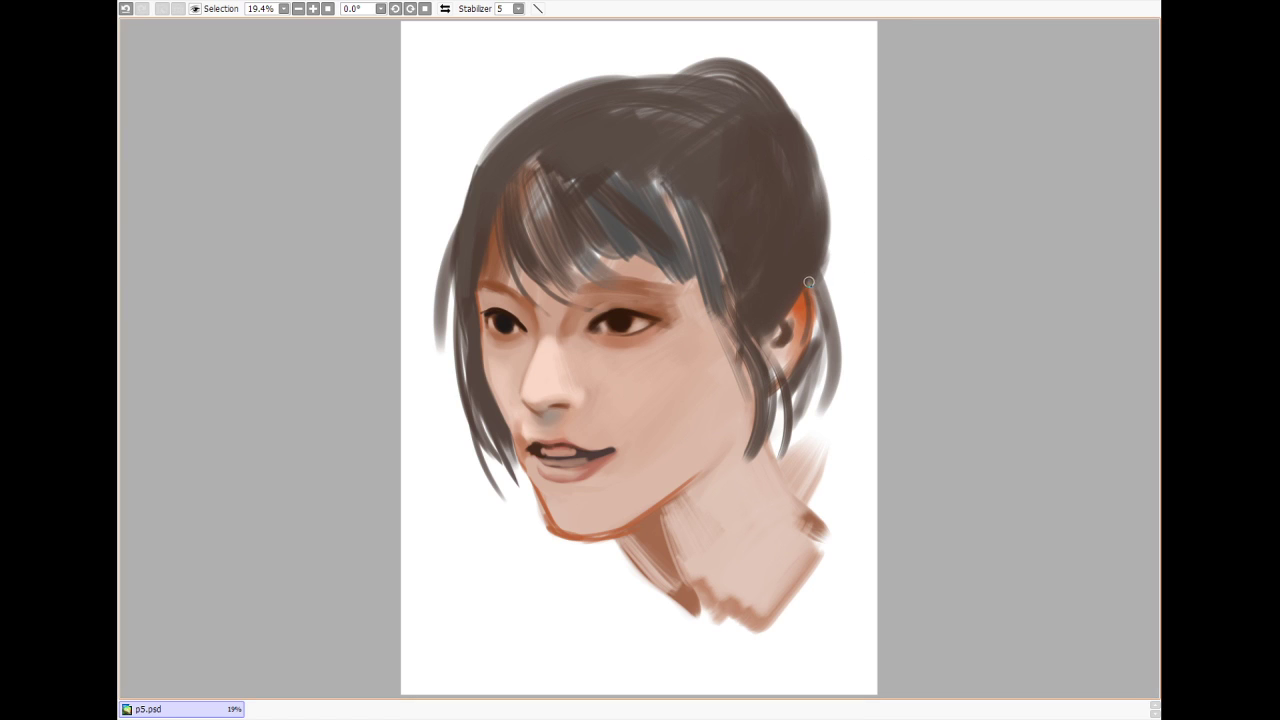
Paint the ear's outer rim and inner fold in light skin tone, keeping a thin orange contour.
{"action": "mouse_move", "coordinate": [809, 282]}
{"action": "left_mouse_down"}
{"action": "mouse_move", "coordinate": [808, 343]}
{"action": "mouse_move", "coordinate": [790, 366]}
{"action": "left_mouse_up"}
{"action": "mouse_move", "coordinate": [810, 280]}
{"action": "left_mouse_down"}
{"action": "mouse_move", "coordinate": [800, 366]}
{"action": "mouse_move", "coordinate": [816, 338]}
{"action": "mouse_move", "coordinate": [780, 380]}
{"action": "mouse_move", "coordinate": [797, 369]}
{"action": "mouse_move", "coordinate": [779, 378]}
{"action": "mouse_move", "coordinate": [815, 275]}
{"action": "mouse_move", "coordinate": [815, 327]}
{"action": "mouse_move", "coordinate": [845, 163]}
{"action": "mouse_move", "coordinate": [790, 354]}
{"action": "left_mouse_up"}
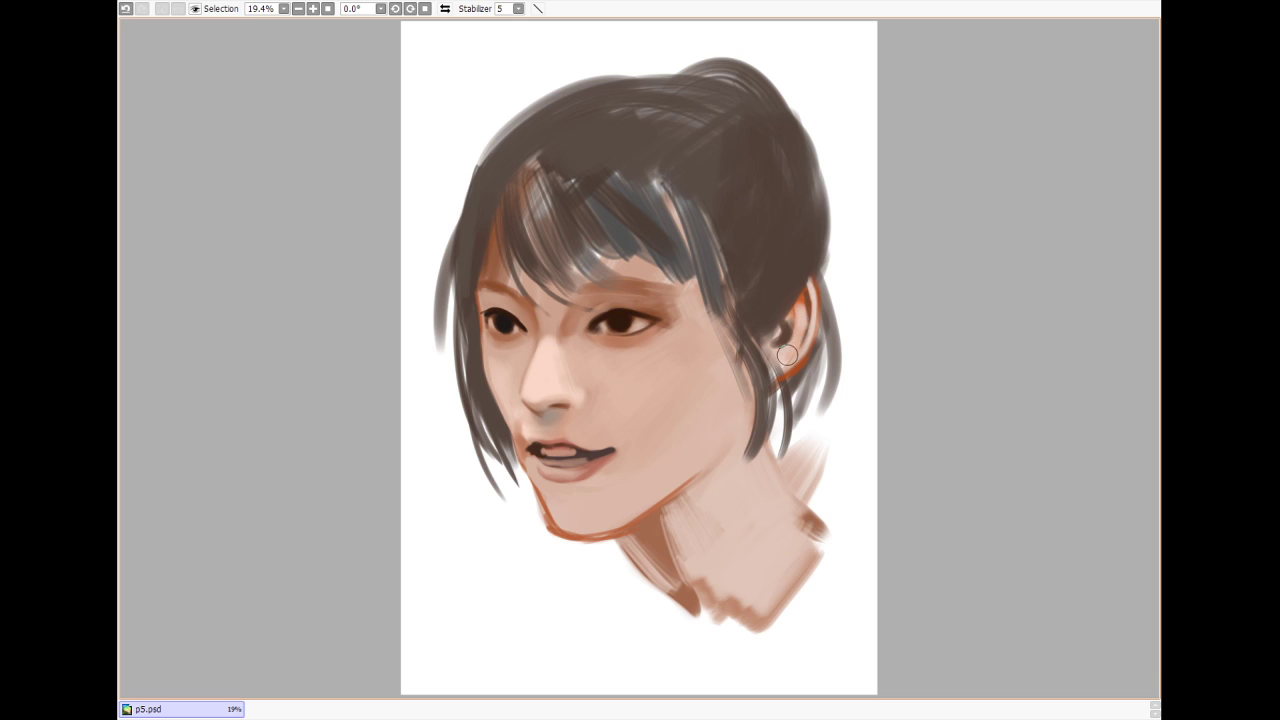
{"action": "key", "text": "ctrl+z"}
{"action": "mouse_move", "coordinate": [802, 310]}
{"action": "left_mouse_down"}
{"action": "mouse_move", "coordinate": [788, 356]}
{"action": "mouse_move", "coordinate": [797, 343]}
{"action": "left_mouse_up"}
{"action": "key", "text": "bracketleft"}
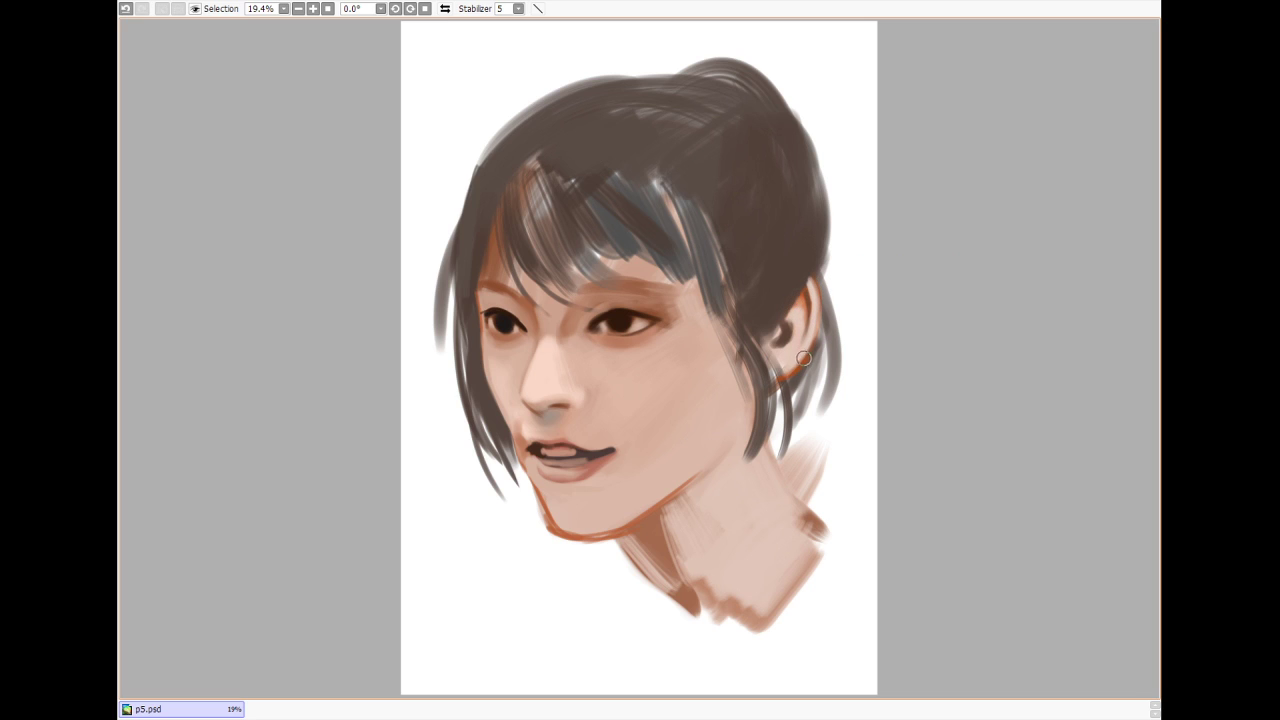
{"action": "key", "text": "bracketright"}
{"action": "left_click_drag", "start_coordinate": [697, 471], "coordinate": [676, 488]}
{"action": "left_click_drag", "start_coordinate": [621, 523], "coordinate": [617, 511]}
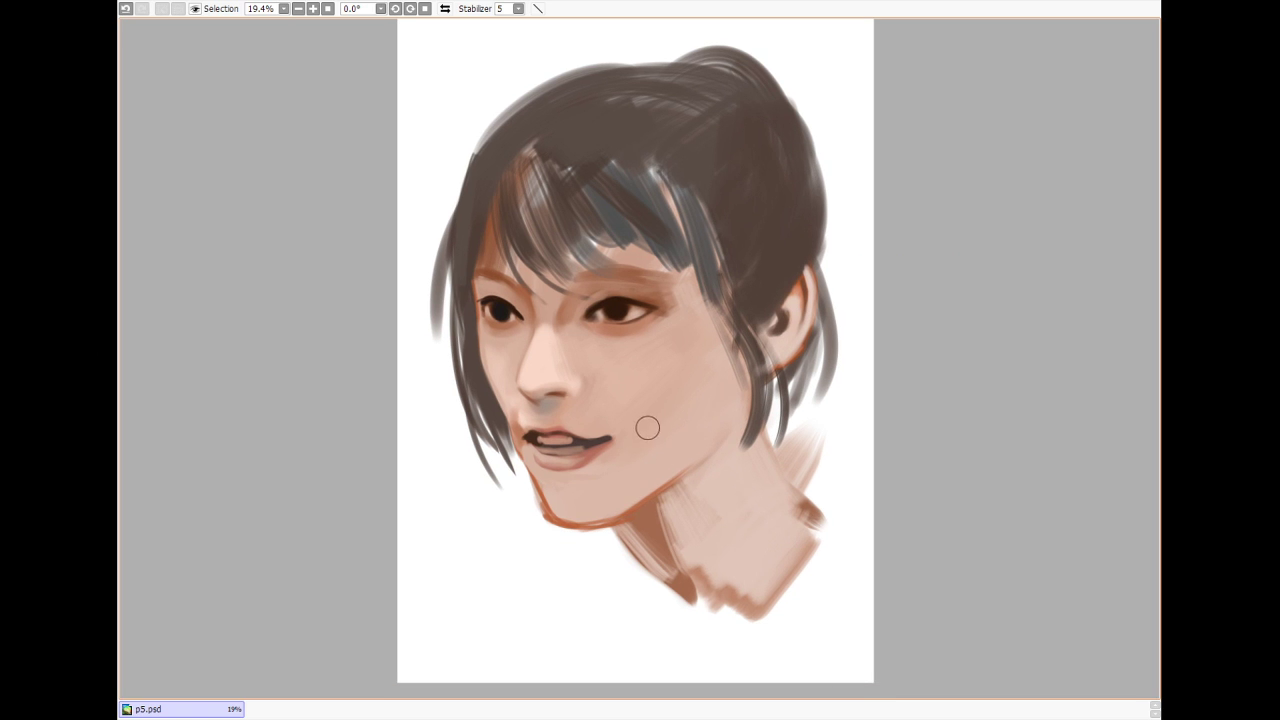
{"action": "key", "text": "ctrl+z"}
{"action": "key", "text": "ctrl+z"}
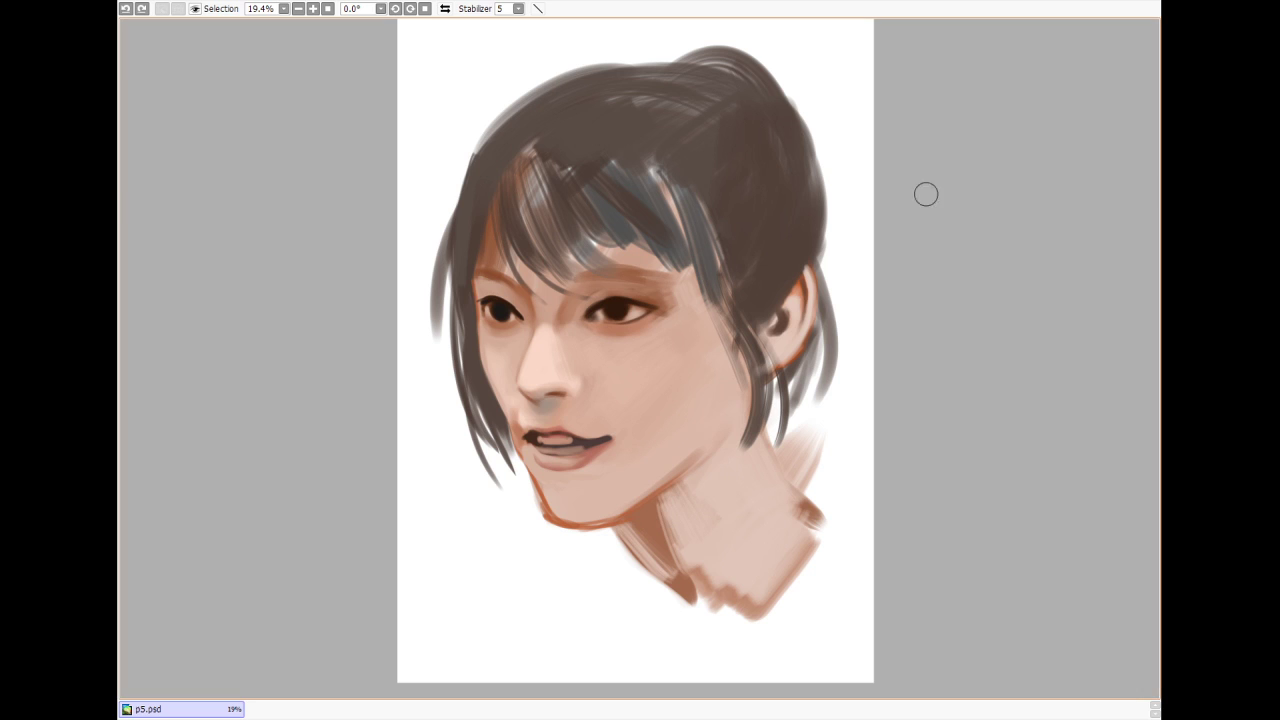
Brush a large soft pinkish-red tone over the neck below the jaw.
{"action": "key", "text": "bracketright"}
{"action": "left_click_drag", "start_coordinate": [700, 480], "coordinate": [624, 535]}
{"action": "key", "text": "ctrl+z"}
{"action": "mouse_move", "coordinate": [677, 500]}
{"action": "left_mouse_down"}
{"action": "mouse_move", "coordinate": [712, 540]}
{"action": "mouse_move", "coordinate": [671, 515]}
{"action": "mouse_move", "coordinate": [656, 536]}
{"action": "mouse_move", "coordinate": [650, 525]}
{"action": "mouse_move", "coordinate": [719, 534]}
{"action": "mouse_move", "coordinate": [723, 463]}
{"action": "mouse_move", "coordinate": [734, 534]}
{"action": "left_mouse_up"}
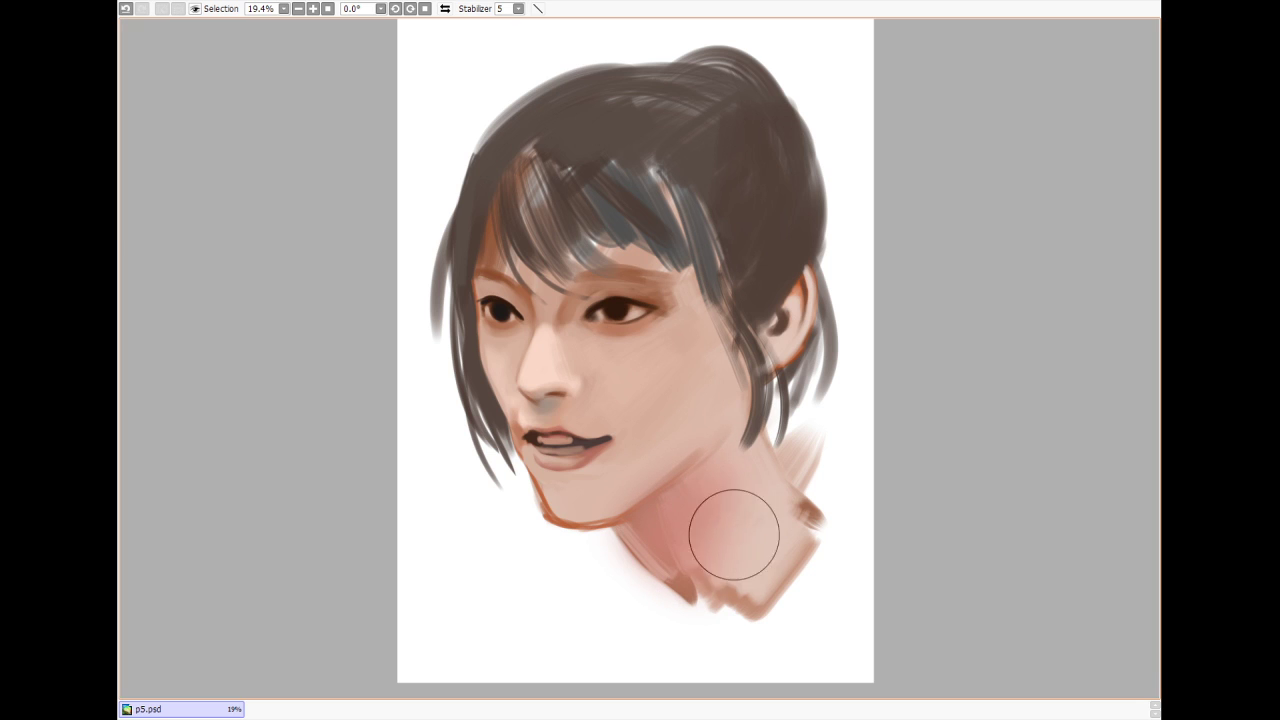
{"action": "key", "text": "bracketleft"}
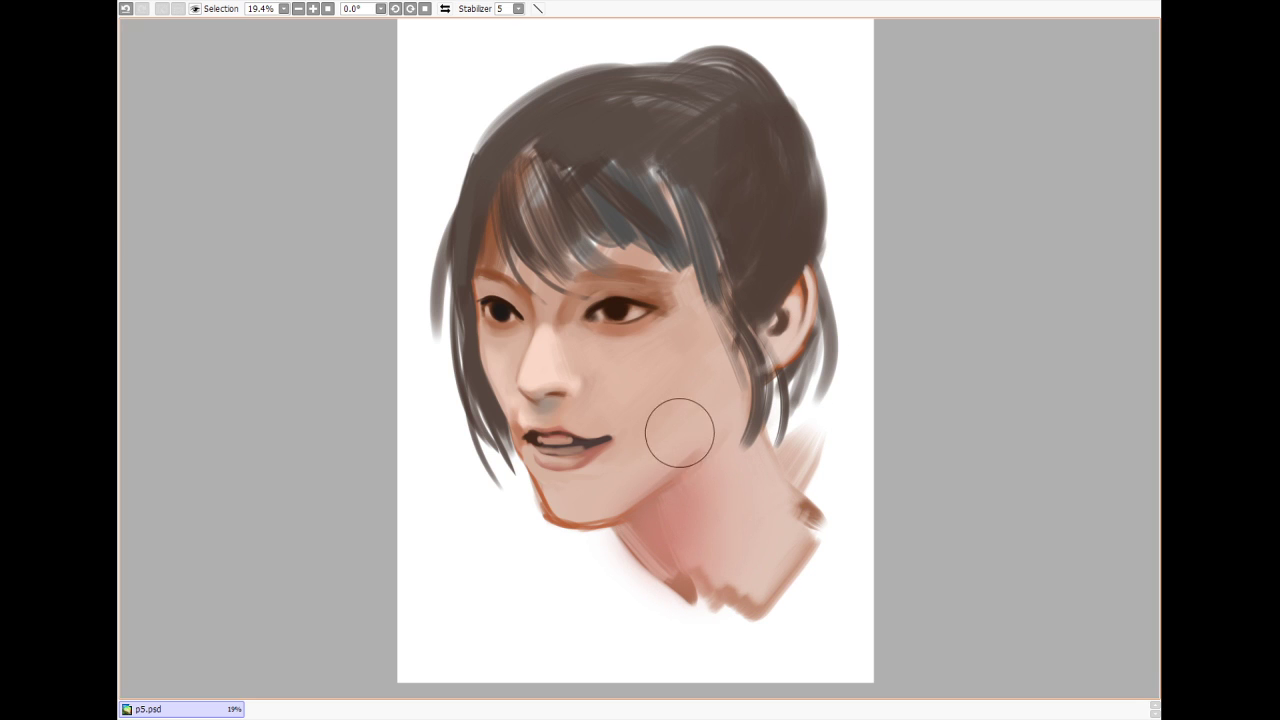
Brush a soft reddish blush across the near cheek with a large brush.
{"action": "key", "text": "bracketright"}
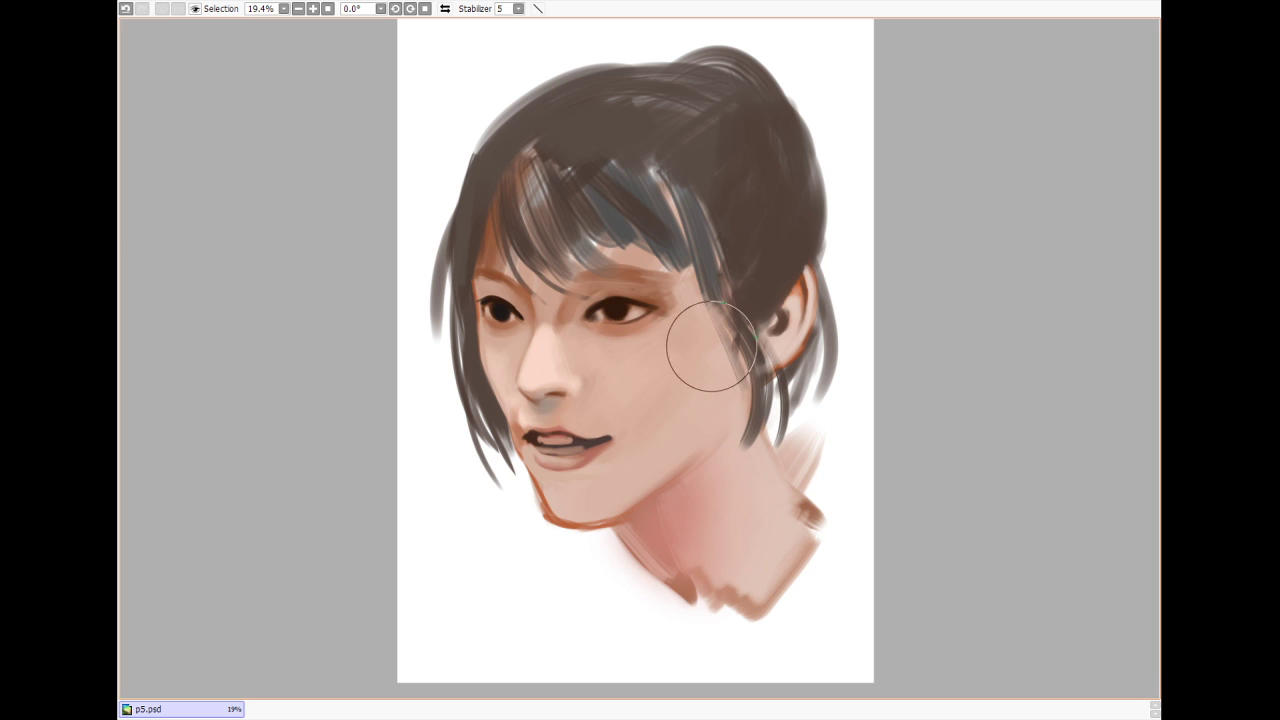
{"action": "mouse_move", "coordinate": [714, 346]}
{"action": "left_mouse_down"}
{"action": "mouse_move", "coordinate": [731, 337]}
{"action": "mouse_move", "coordinate": [658, 377]}
{"action": "left_mouse_up"}
{"action": "key", "text": "ctrl+z"}
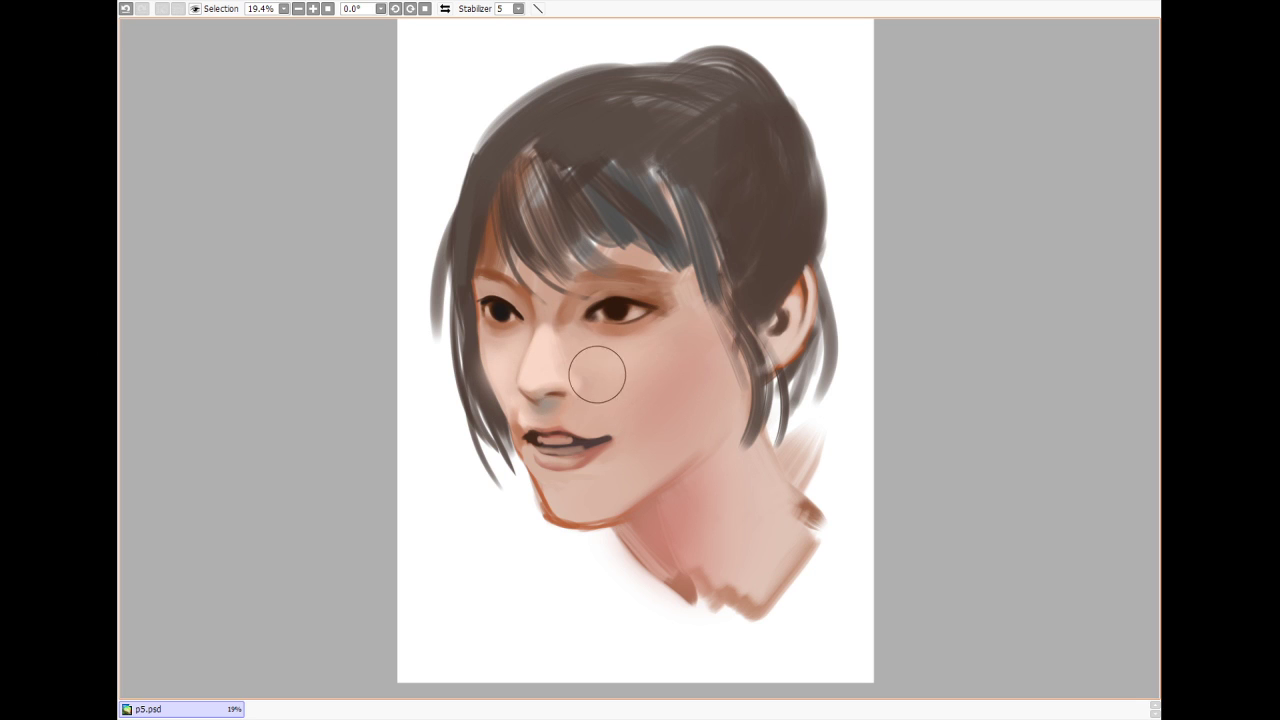
Blend soft light skin tone over the cheek beneath the near eye.
{"action": "key", "text": "ctrl+z"}
{"action": "key", "text": "]"}
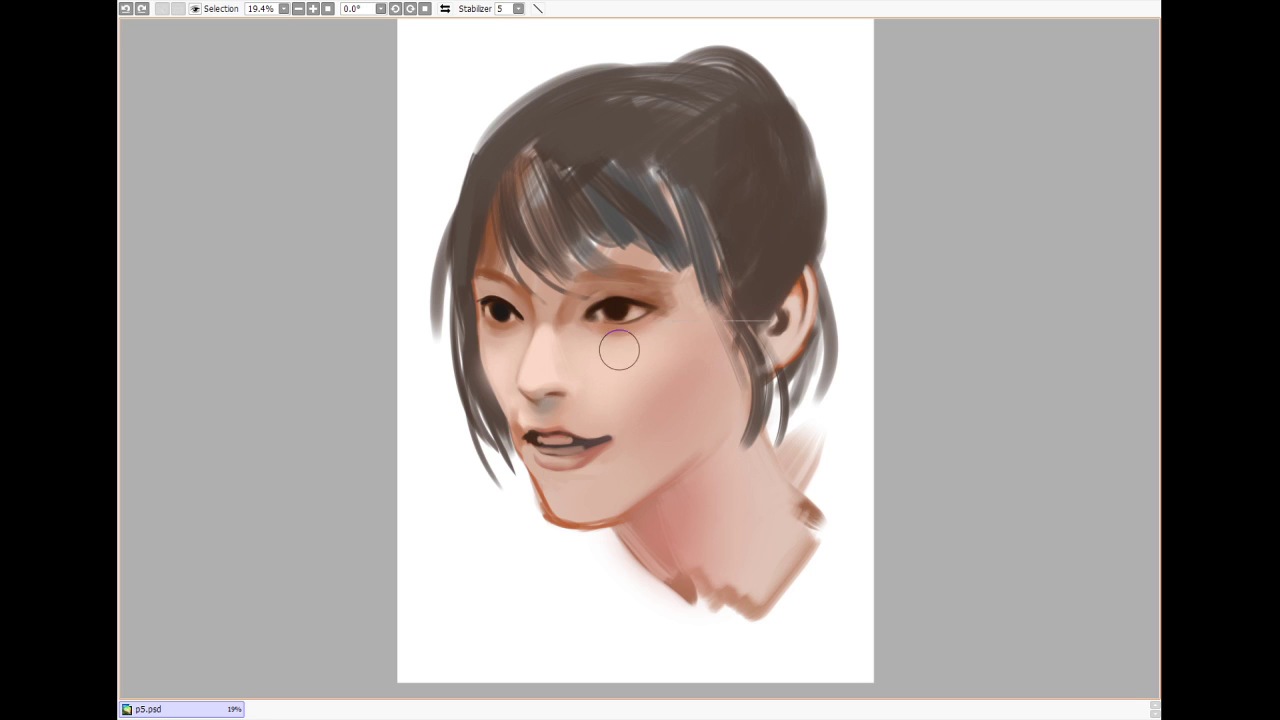
{"action": "key", "text": "bracketright"}
{"action": "key", "text": "bracketright"}
{"action": "key", "text": "b"}
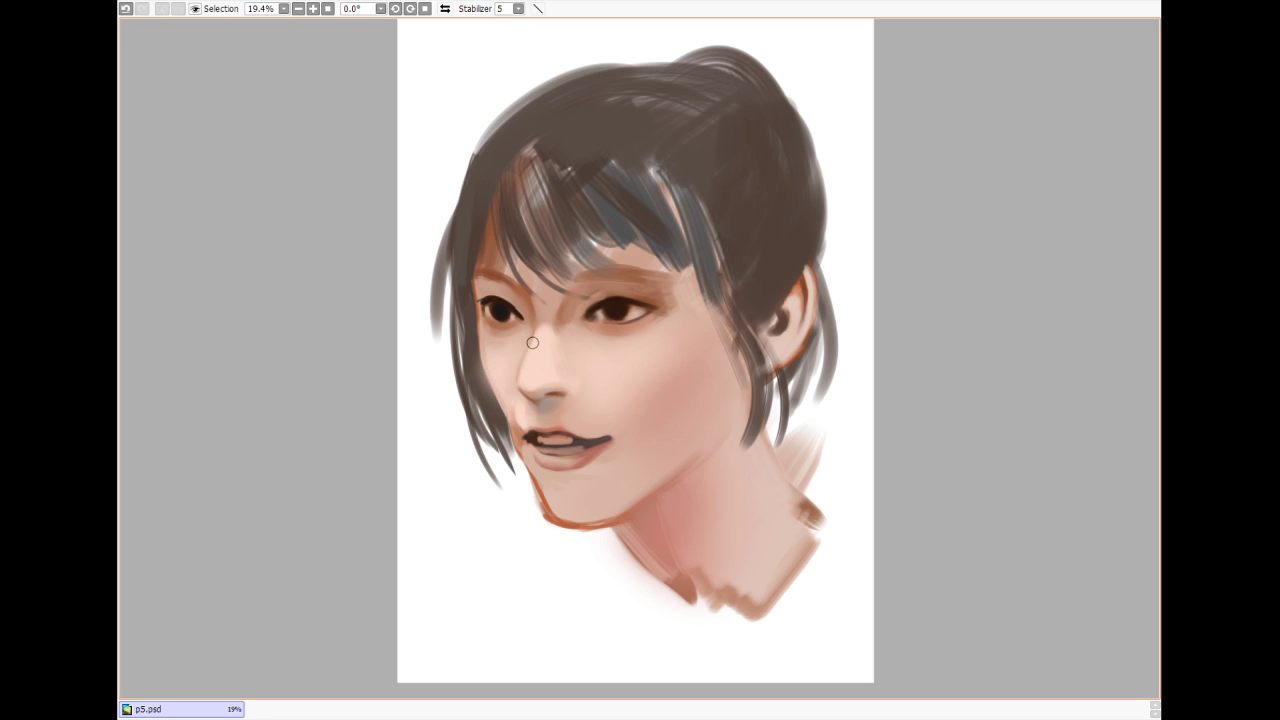
Lighten the chin and lower face with pale skin tone, softening the orange contour on the chin's far side.
{"action": "key", "text": "bracketright"}
{"action": "key", "text": "ctrl+z"}
{"action": "key", "text": "bracketleft"}
{"action": "key", "text": "bracketright"}
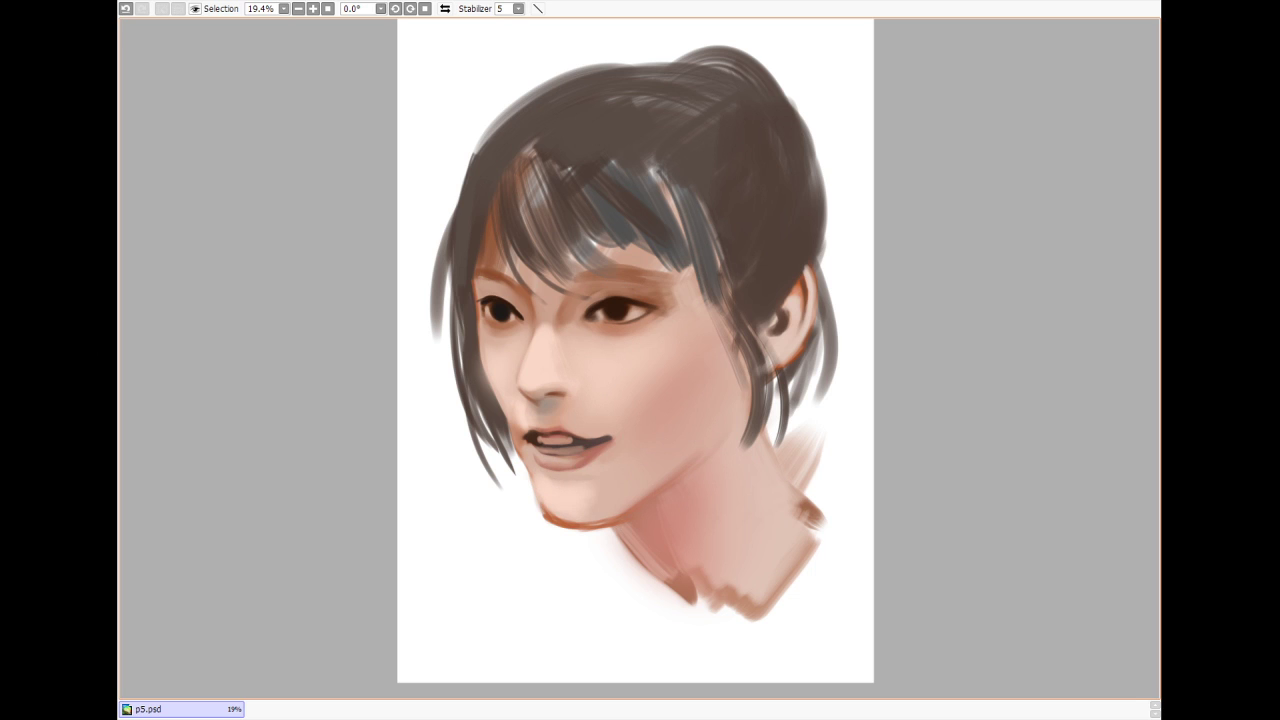
{"action": "key", "text": "bracketright"}
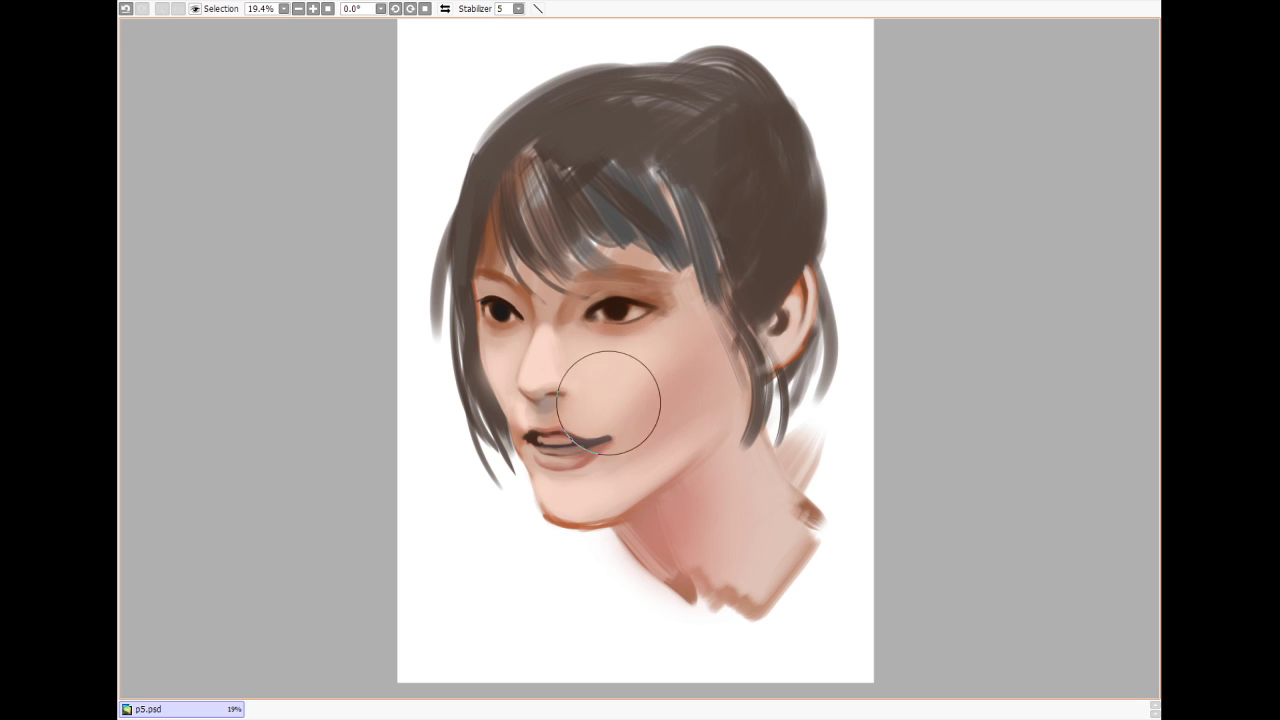
{"action": "key", "text": "ctrl+z"}
{"action": "key", "text": "ctrl+z"}
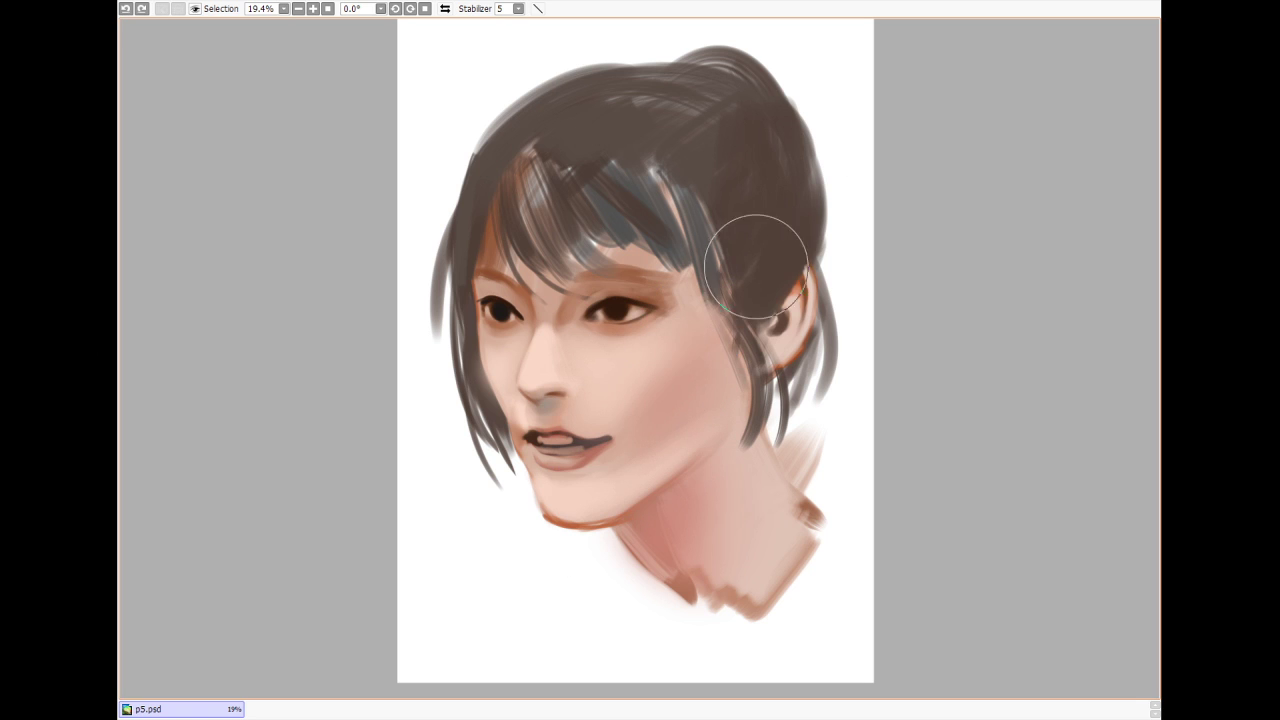
Blend light skin tone across the near cheek to soften the reddish blush.
{"action": "mouse_move", "coordinate": [599, 353]}
{"action": "left_mouse_down"}
{"action": "mouse_move", "coordinate": [628, 426]}
{"action": "mouse_move", "coordinate": [610, 327]}
{"action": "mouse_move", "coordinate": [675, 325]}
{"action": "mouse_move", "coordinate": [599, 417]}
{"action": "mouse_move", "coordinate": [683, 350]}
{"action": "mouse_move", "coordinate": [633, 352]}
{"action": "mouse_move", "coordinate": [711, 198]}
{"action": "mouse_move", "coordinate": [613, 260]}
{"action": "mouse_move", "coordinate": [568, 204]}
{"action": "mouse_move", "coordinate": [597, 361]}
{"action": "left_mouse_up"}
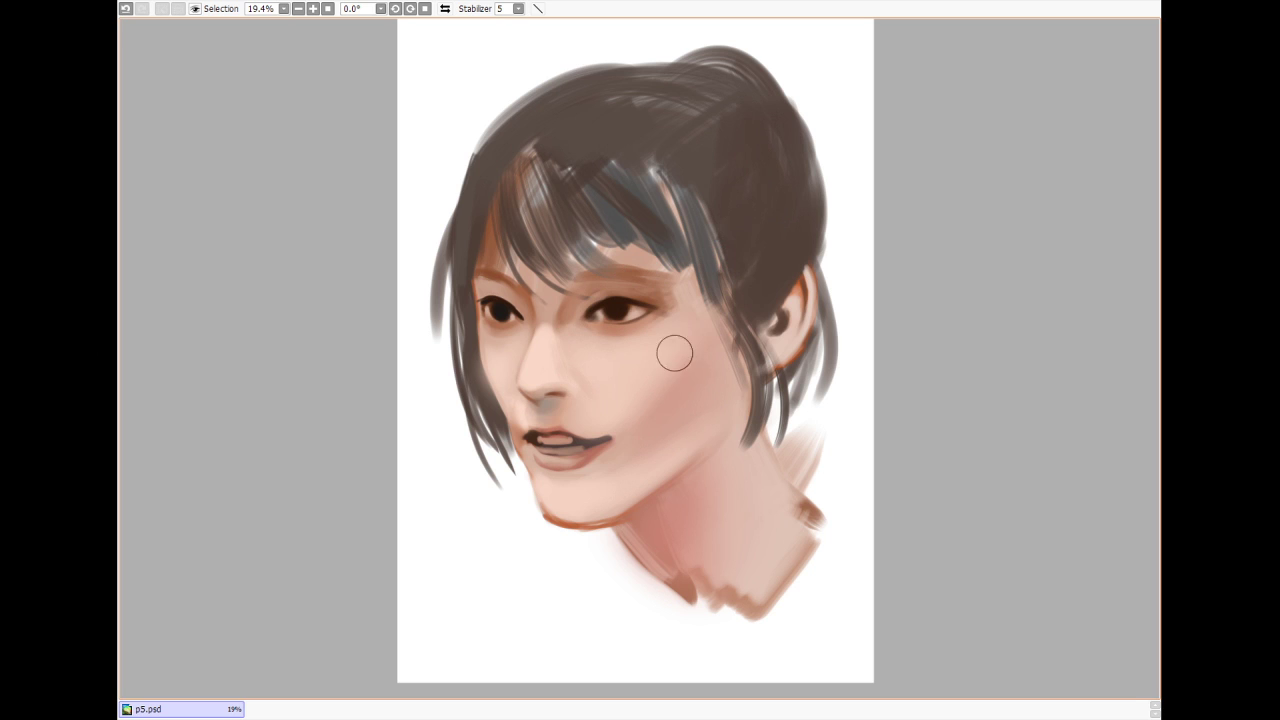
{"action": "left_click_drag", "start_coordinate": [668, 393], "coordinate": [626, 455]}
{"action": "key", "text": "ctrl+z"}
{"action": "mouse_move", "coordinate": [631, 375]}
{"action": "left_mouse_down"}
{"action": "mouse_move", "coordinate": [650, 415]}
{"action": "mouse_move", "coordinate": [671, 351]}
{"action": "mouse_move", "coordinate": [656, 373]}
{"action": "mouse_move", "coordinate": [640, 415]}
{"action": "mouse_move", "coordinate": [688, 364]}
{"action": "left_mouse_up"}
{"action": "left_click_drag", "start_coordinate": [755, 261], "coordinate": [680, 346]}
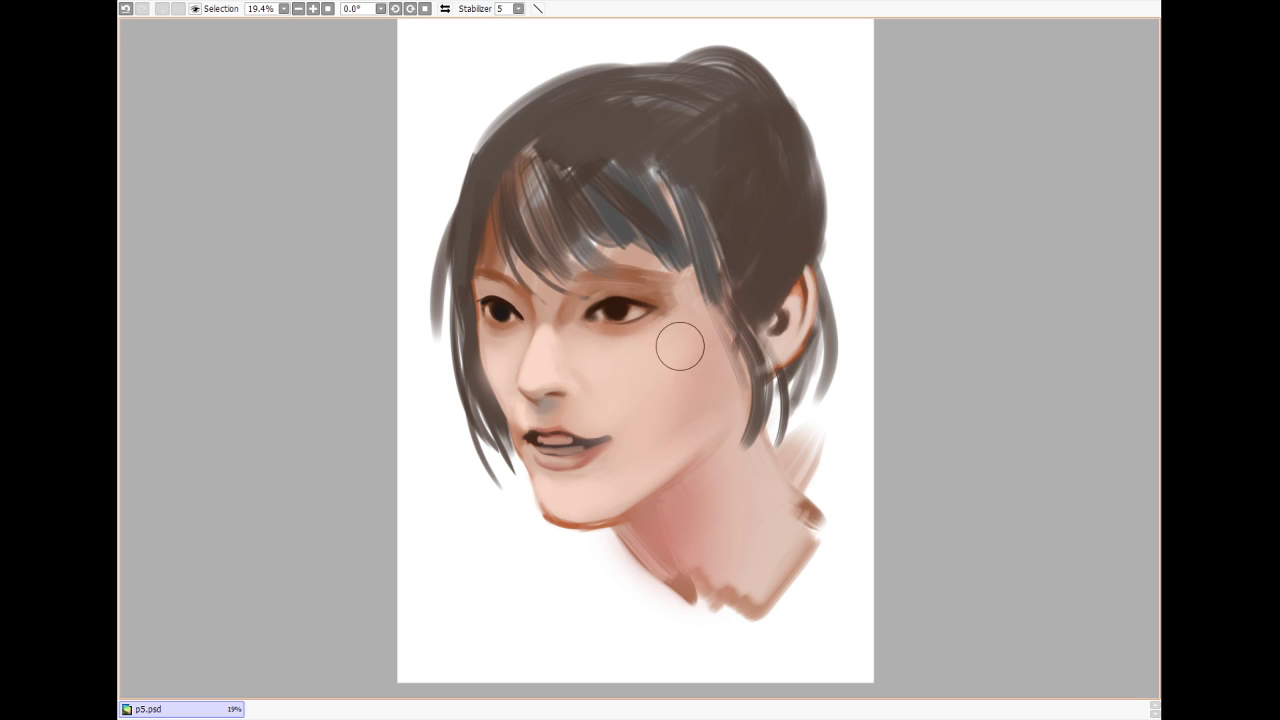
Add a warm orange accent at the nose bridge and lighten the side of the nose with soft strokes.
{"action": "mouse_move", "coordinate": [560, 414]}
{"action": "left_mouse_down"}
{"action": "mouse_move", "coordinate": [572, 410]}
{"action": "mouse_move", "coordinate": [552, 419]}
{"action": "left_mouse_up"}
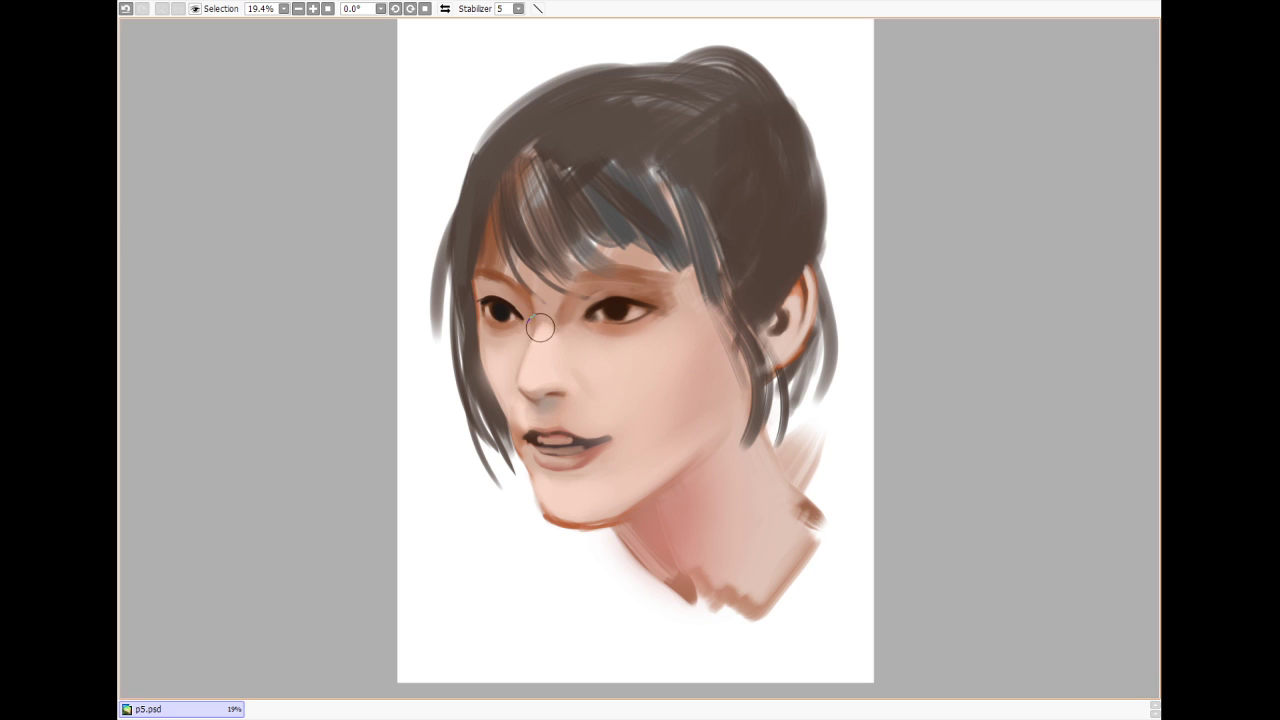
{"action": "left_click_drag", "start_coordinate": [541, 322], "coordinate": [545, 338]}
{"action": "key", "text": "ctrl+z"}
{"action": "key", "text": "bracketright"}
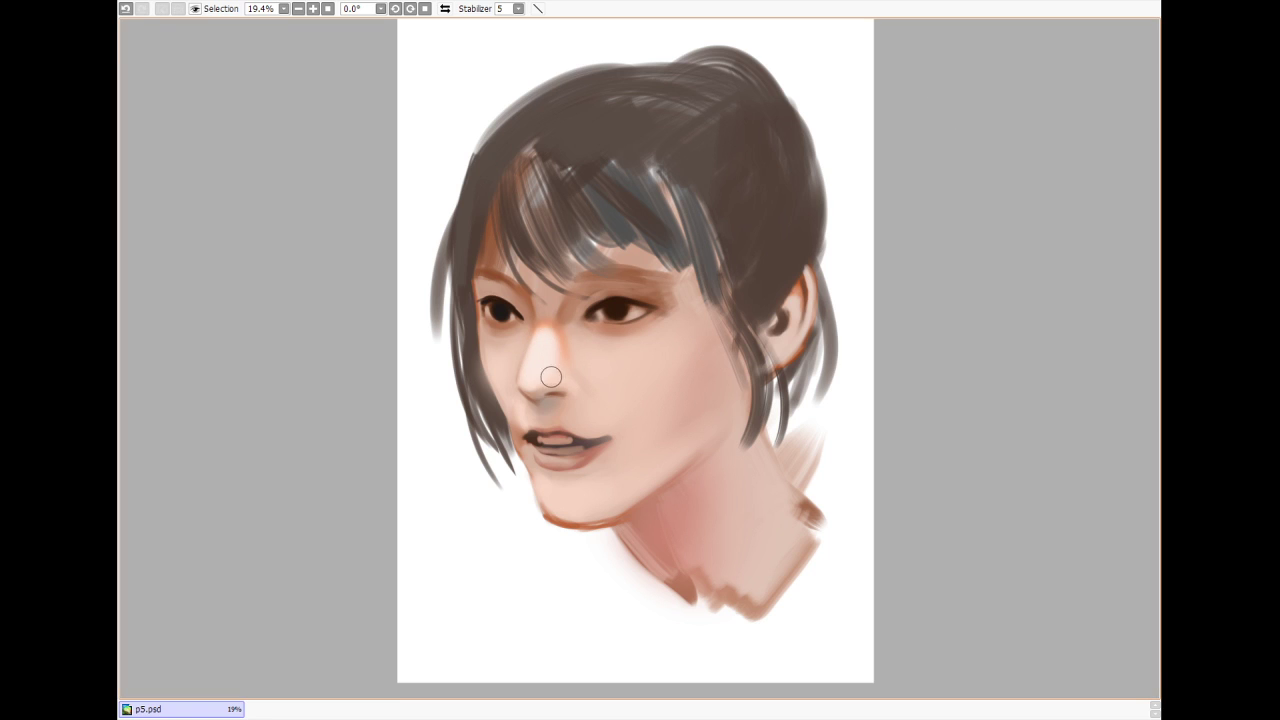
{"action": "key", "text": "ctrl+z"}
{"action": "key", "text": "]"}
{"action": "left_click_drag", "start_coordinate": [553, 367], "coordinate": [552, 377]}
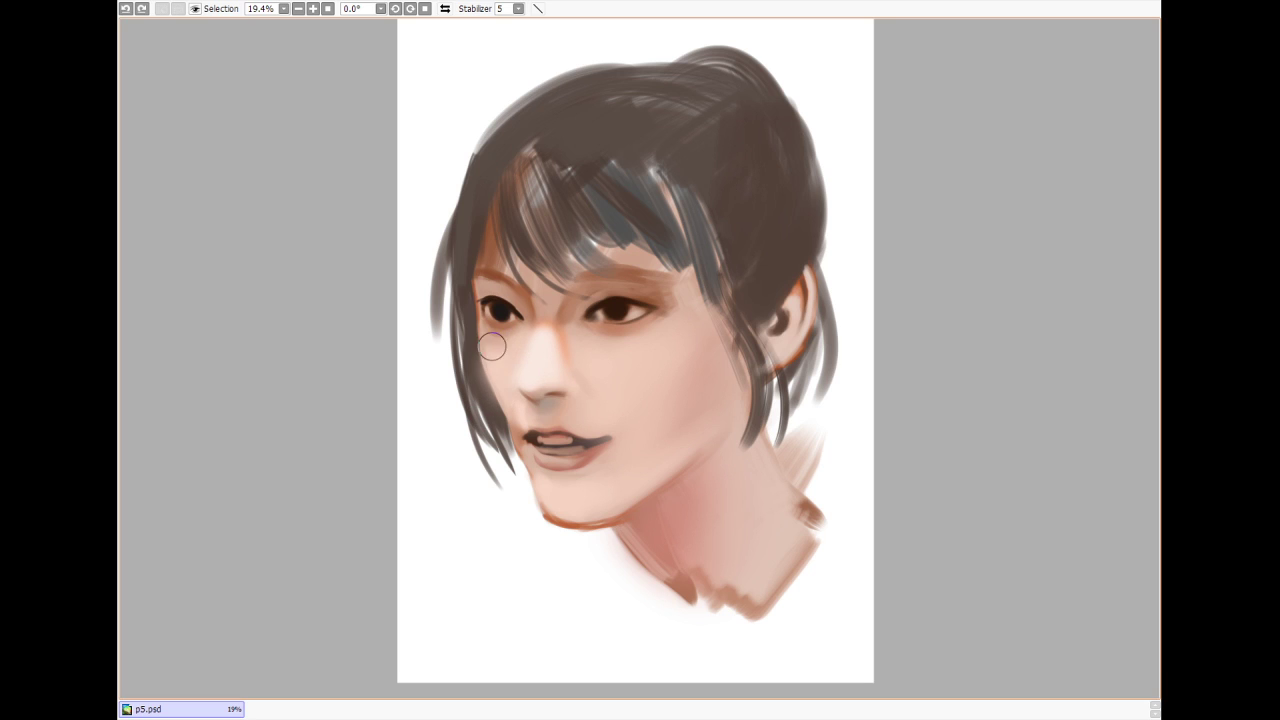
Soften the hair edge against the far cheek and darken both eyebrows with grey-brown strokes.
{"action": "key", "text": "ctrl+y"}
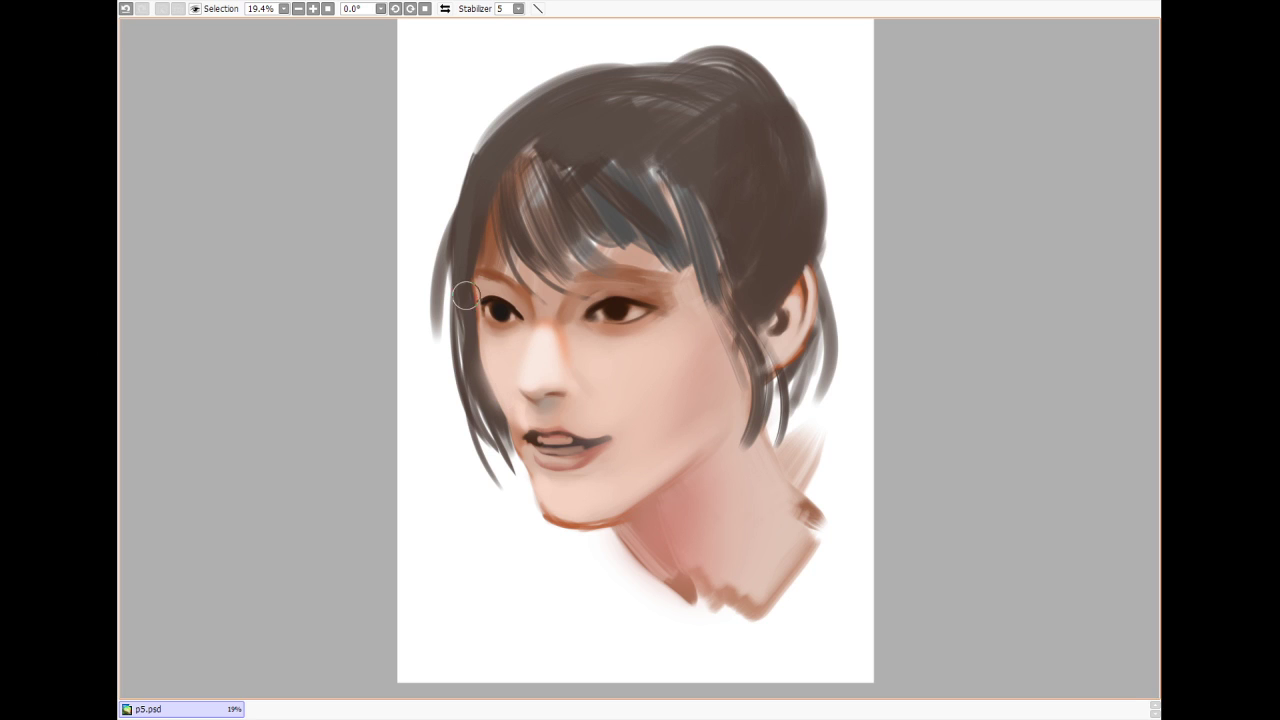
{"action": "mouse_move", "coordinate": [466, 345]}
{"action": "left_mouse_down"}
{"action": "mouse_move", "coordinate": [503, 438]}
{"action": "mouse_move", "coordinate": [502, 425]}
{"action": "left_mouse_up"}
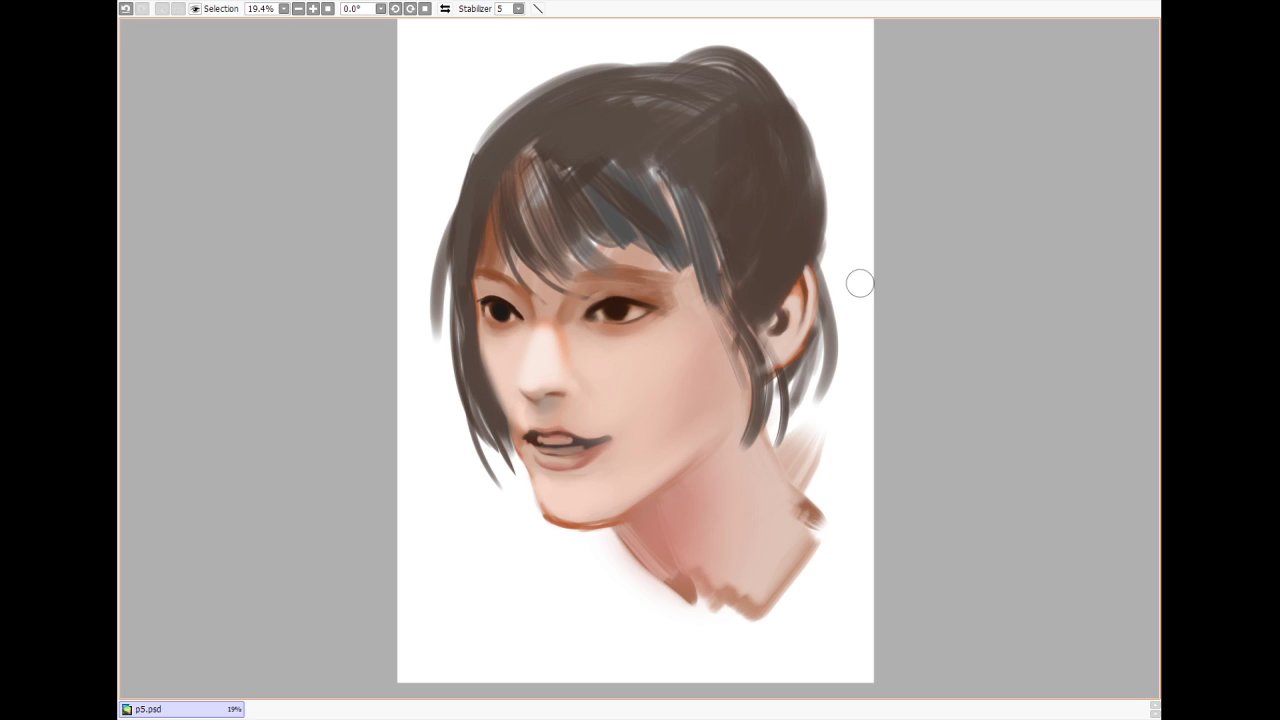
{"action": "key", "text": "ctrl+z"}
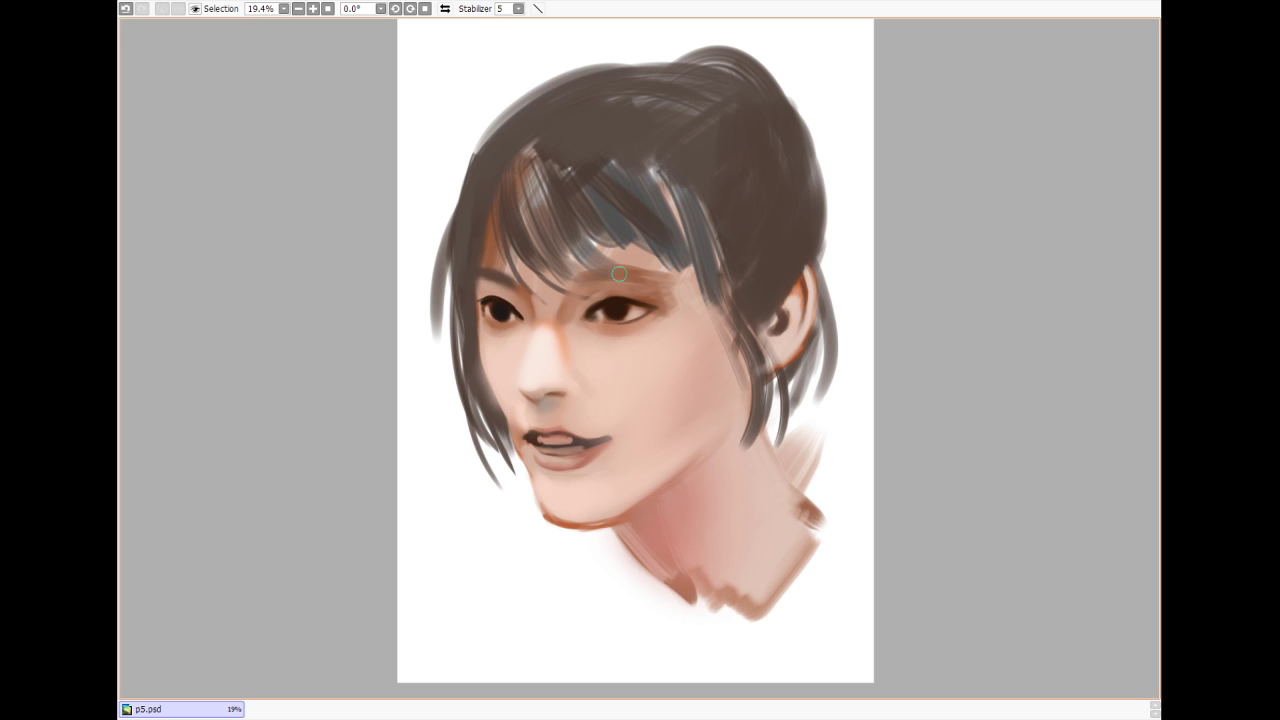
{"action": "left_click_drag", "start_coordinate": [619, 274], "coordinate": [570, 286]}
{"action": "left_click_drag", "start_coordinate": [580, 280], "coordinate": [668, 275]}
Cover the streaky fringe with broad dark brown strokes sweeping down to the near eyebrow.
{"action": "key", "text": "]"}
{"action": "mouse_move", "coordinate": [545, 172]}
{"action": "left_mouse_down"}
{"action": "mouse_move", "coordinate": [545, 247]}
{"action": "mouse_move", "coordinate": [600, 265]}
{"action": "left_mouse_up"}
{"action": "left_click_drag", "start_coordinate": [555, 205], "coordinate": [632, 262]}
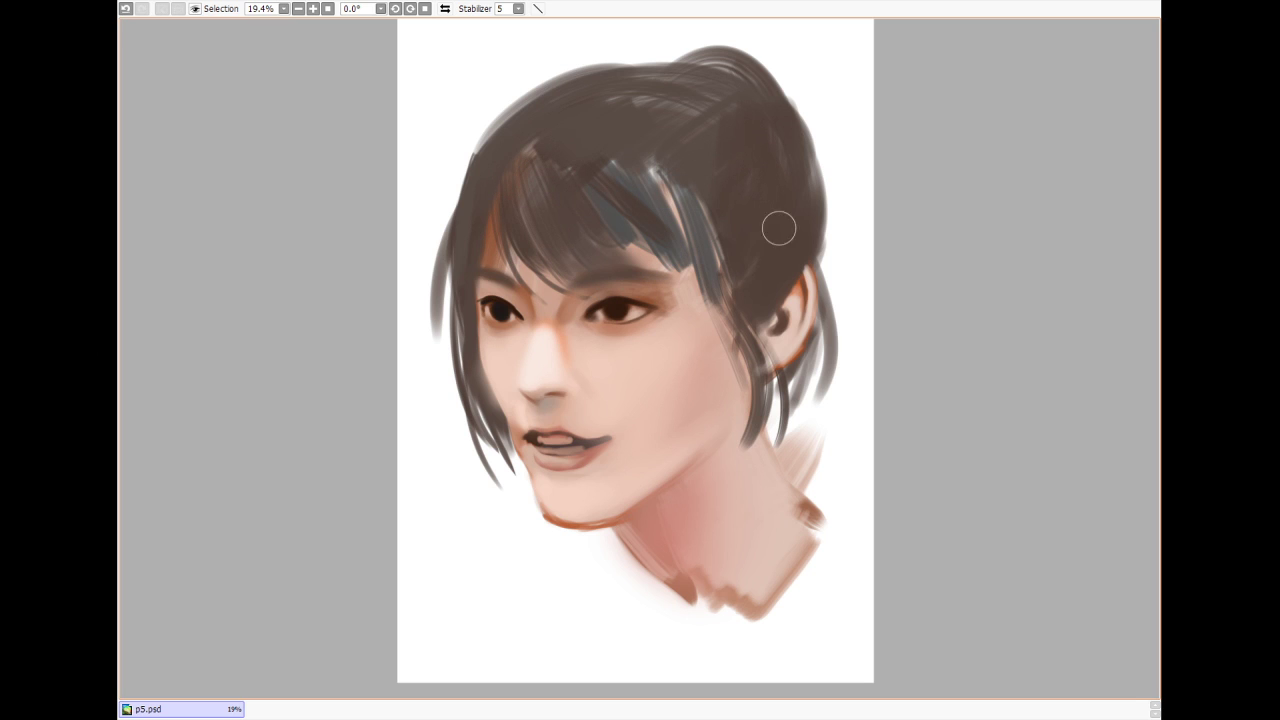
{"action": "mouse_move", "coordinate": [576, 173]}
{"action": "left_mouse_down"}
{"action": "mouse_move", "coordinate": [618, 213]}
{"action": "mouse_move", "coordinate": [632, 280]}
{"action": "left_mouse_up"}
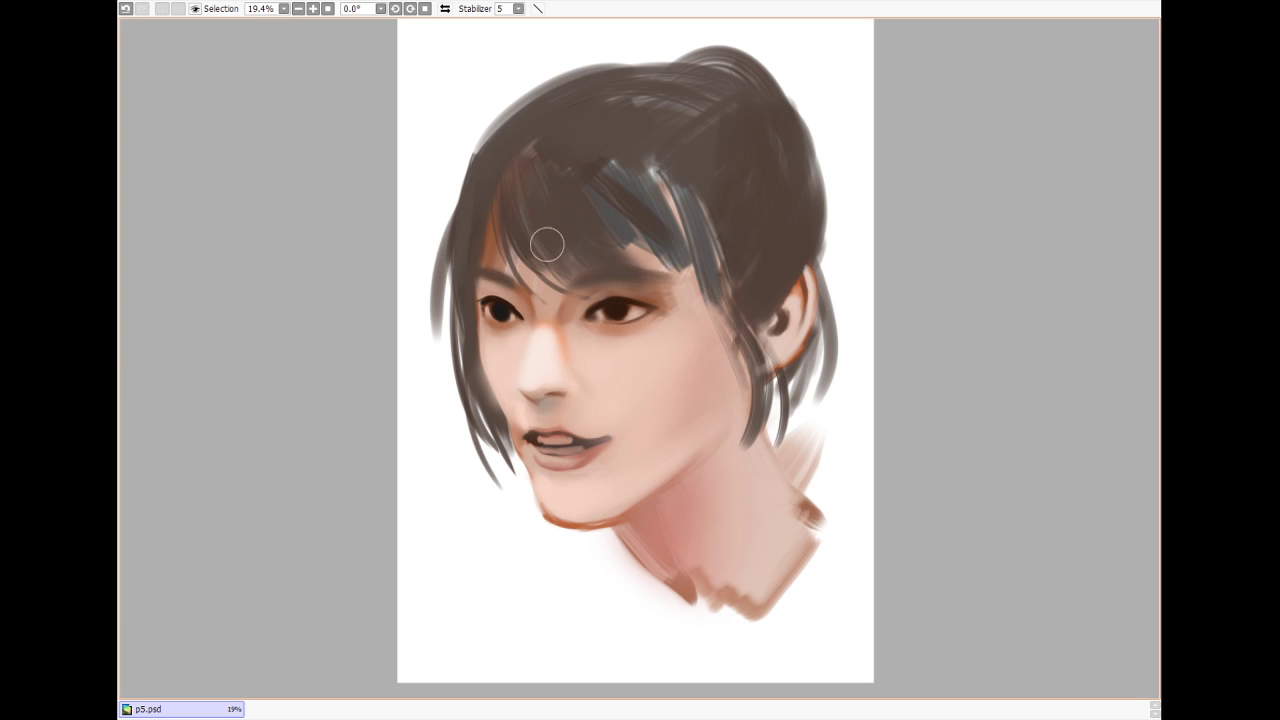
{"action": "left_click_drag", "start_coordinate": [529, 214], "coordinate": [560, 285]}
{"action": "mouse_move", "coordinate": [603, 157]}
{"action": "left_mouse_down"}
{"action": "mouse_move", "coordinate": [670, 285]}
{"action": "mouse_move", "coordinate": [611, 223]}
{"action": "mouse_move", "coordinate": [669, 206]}
{"action": "mouse_move", "coordinate": [715, 320]}
{"action": "left_mouse_up"}
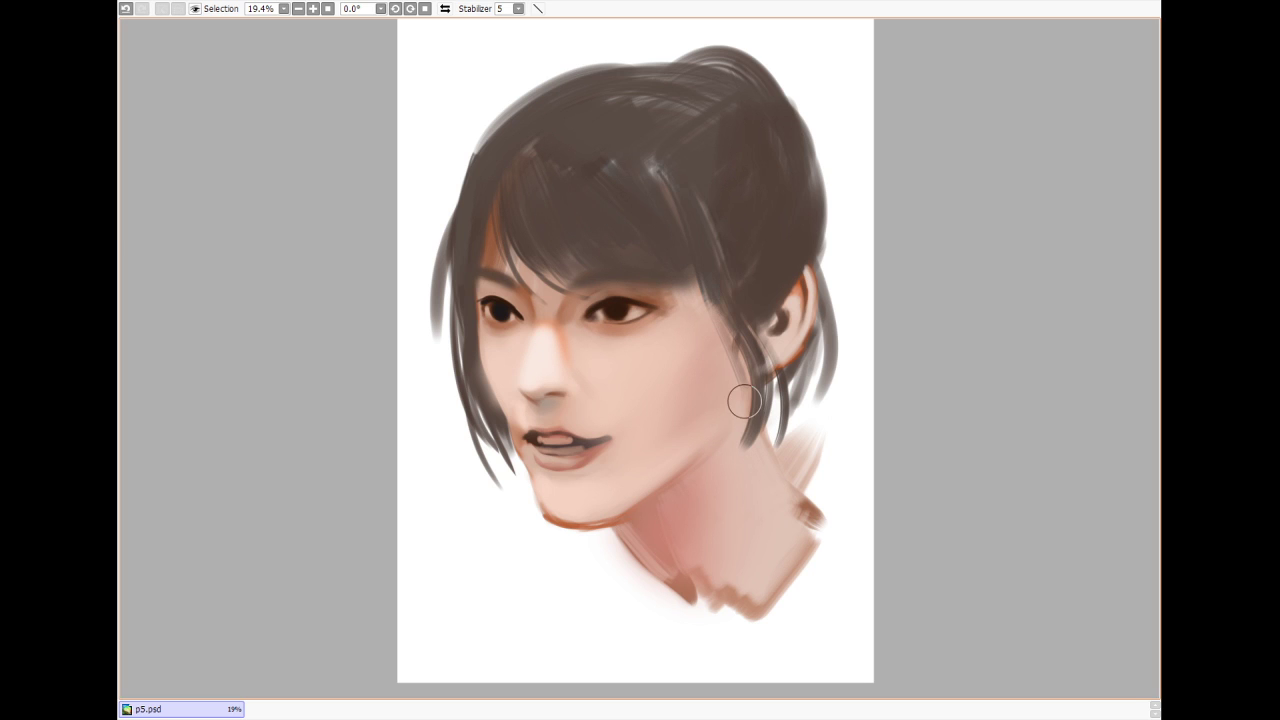
Even out the fringe in solid dark brown and paint its tips above the nose bridge with a smaller brush.
{"action": "mouse_move", "coordinate": [653, 165]}
{"action": "left_mouse_down"}
{"action": "mouse_move", "coordinate": [655, 208]}
{"action": "mouse_move", "coordinate": [729, 254]}
{"action": "mouse_move", "coordinate": [603, 119]}
{"action": "mouse_move", "coordinate": [610, 138]}
{"action": "mouse_move", "coordinate": [568, 125]}
{"action": "mouse_move", "coordinate": [537, 142]}
{"action": "mouse_move", "coordinate": [524, 232]}
{"action": "mouse_move", "coordinate": [624, 296]}
{"action": "mouse_move", "coordinate": [712, 270]}
{"action": "mouse_move", "coordinate": [496, 152]}
{"action": "mouse_move", "coordinate": [556, 292]}
{"action": "left_mouse_up"}
{"action": "key", "text": "ctrl+z"}
{"action": "key", "text": "bracketleft"}
{"action": "key", "text": "bracketleft"}
{"action": "key", "text": "bracketleft"}
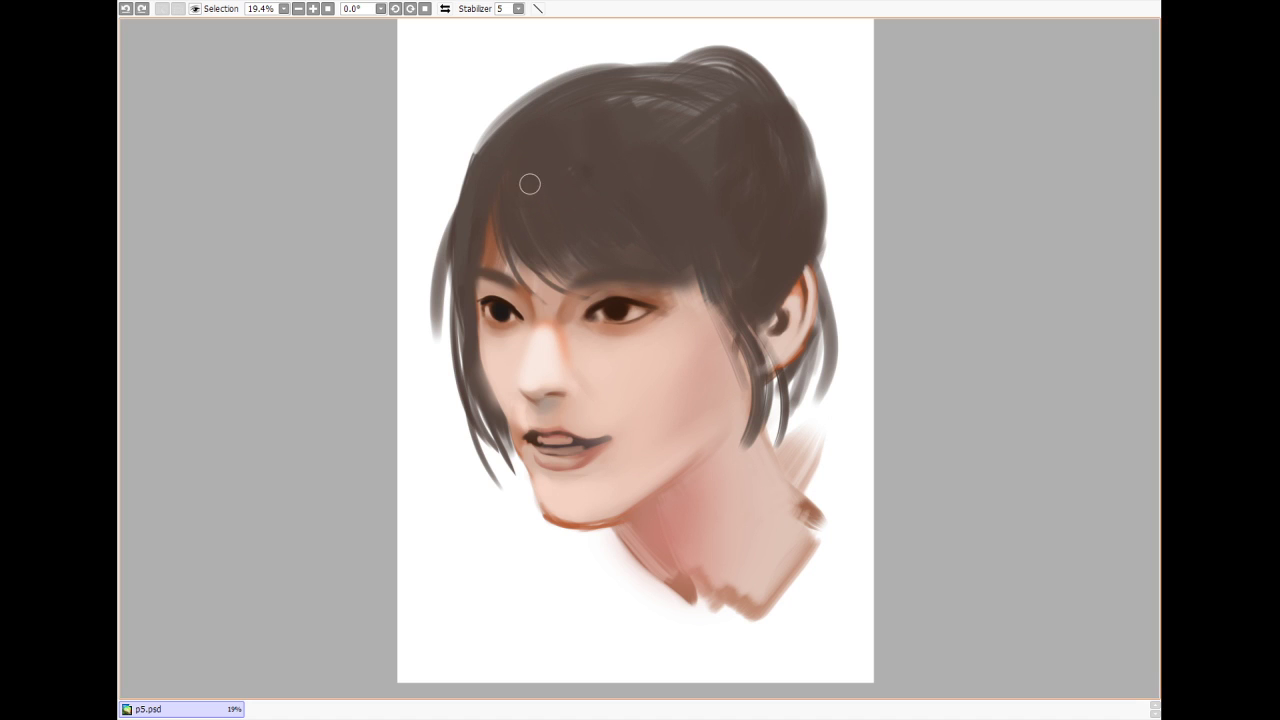
{"action": "left_click_drag", "start_coordinate": [517, 252], "coordinate": [548, 284]}
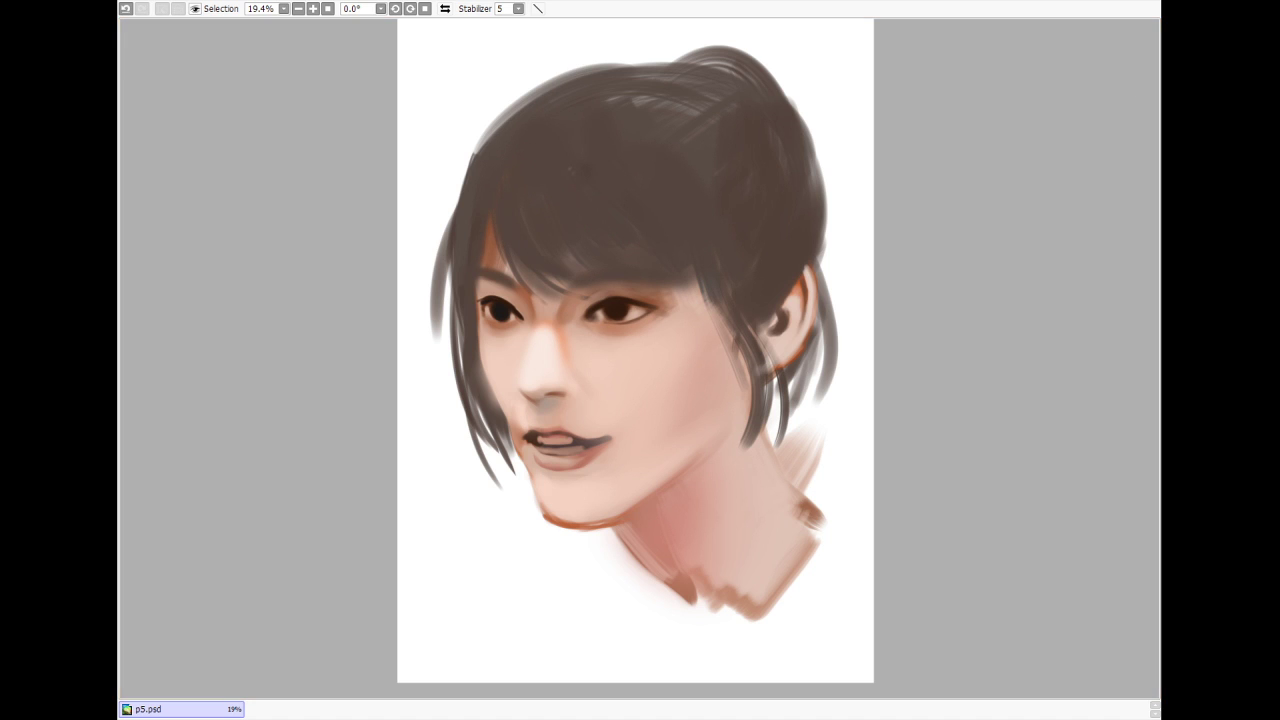
Brush a soft lighter brown sheen across the fringe and the side of the hair with a large brush.
{"action": "key", "text": "bracketright"}
{"action": "key", "text": "bracketright"}
{"action": "key", "text": "bracketright"}
{"action": "key", "text": "bracketright"}
{"action": "key", "text": "bracketright"}
{"action": "left_click_drag", "start_coordinate": [540, 178], "coordinate": [735, 188]}
{"action": "key", "text": "ctrl+z"}
{"action": "mouse_move", "coordinate": [531, 168]}
{"action": "left_mouse_down"}
{"action": "mouse_move", "coordinate": [679, 205]}
{"action": "mouse_move", "coordinate": [683, 190]}
{"action": "left_mouse_up"}
{"action": "key", "text": "ctrl+z"}
{"action": "key", "text": "ctrl+z"}
{"action": "left_click_drag", "start_coordinate": [524, 169], "coordinate": [698, 158]}
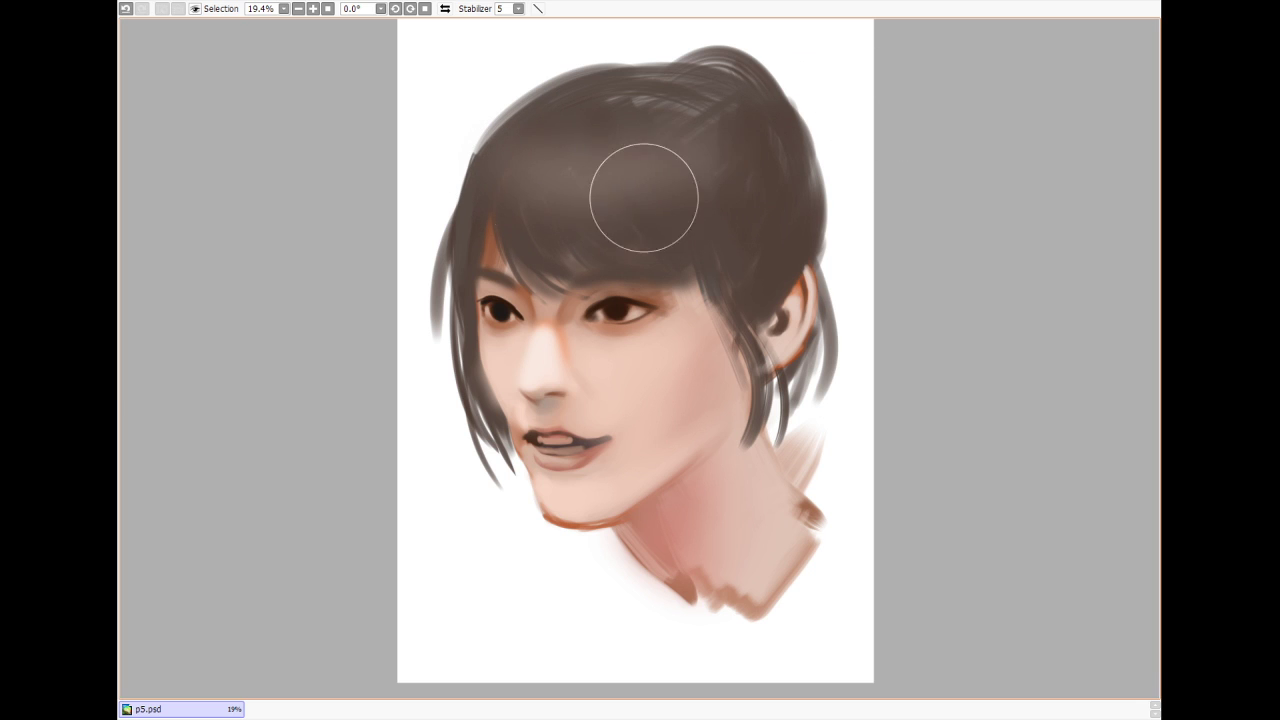
{"action": "mouse_move", "coordinate": [644, 198]}
{"action": "left_mouse_down"}
{"action": "mouse_move", "coordinate": [709, 161]}
{"action": "mouse_move", "coordinate": [599, 186]}
{"action": "mouse_move", "coordinate": [542, 179]}
{"action": "mouse_move", "coordinate": [645, 92]}
{"action": "mouse_move", "coordinate": [590, 114]}
{"action": "mouse_move", "coordinate": [664, 78]}
{"action": "mouse_move", "coordinate": [745, 98]}
{"action": "mouse_move", "coordinate": [740, 150]}
{"action": "mouse_move", "coordinate": [786, 127]}
{"action": "mouse_move", "coordinate": [755, 201]}
{"action": "mouse_move", "coordinate": [678, 147]}
{"action": "mouse_move", "coordinate": [729, 286]}
{"action": "left_mouse_up"}
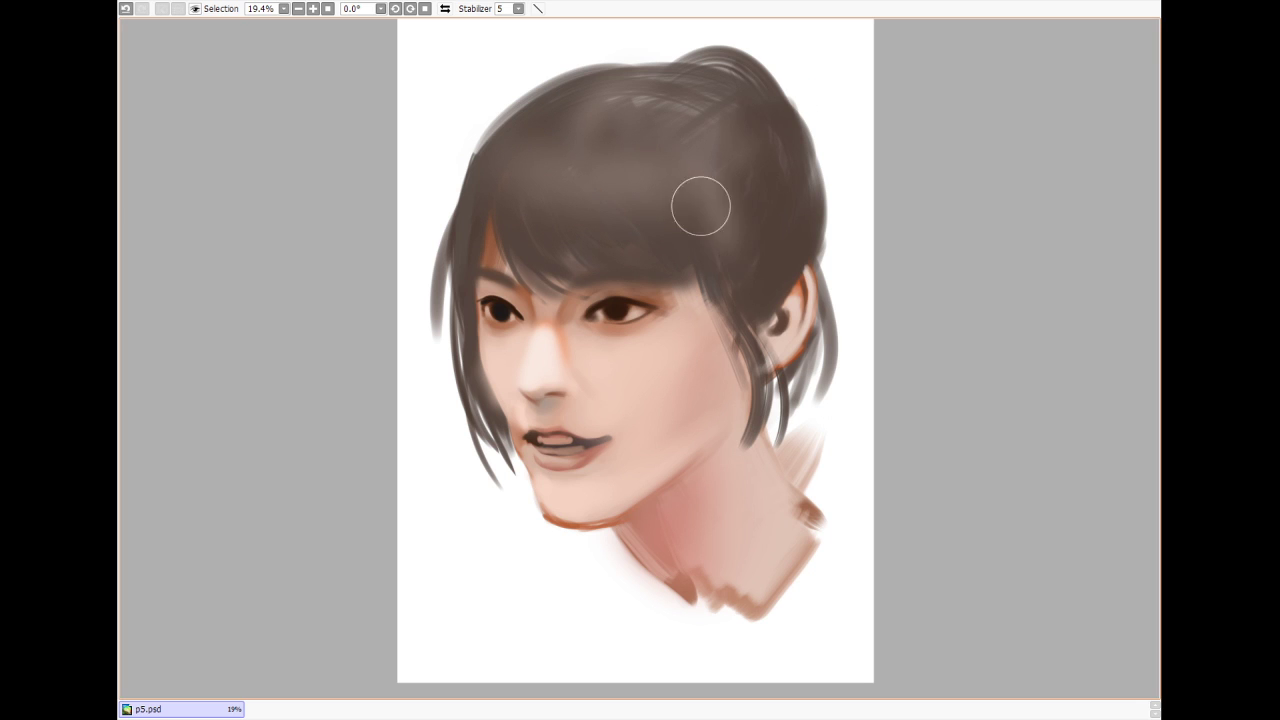
{"action": "mouse_move", "coordinate": [701, 206]}
{"action": "left_mouse_down"}
{"action": "mouse_move", "coordinate": [781, 197]}
{"action": "mouse_move", "coordinate": [796, 157]}
{"action": "mouse_move", "coordinate": [785, 147]}
{"action": "mouse_move", "coordinate": [740, 284]}
{"action": "mouse_move", "coordinate": [780, 174]}
{"action": "mouse_move", "coordinate": [744, 252]}
{"action": "mouse_move", "coordinate": [760, 85]}
{"action": "mouse_move", "coordinate": [760, 250]}
{"action": "mouse_move", "coordinate": [691, 77]}
{"action": "mouse_move", "coordinate": [630, 83]}
{"action": "mouse_move", "coordinate": [617, 146]}
{"action": "mouse_move", "coordinate": [685, 135]}
{"action": "mouse_move", "coordinate": [691, 157]}
{"action": "mouse_move", "coordinate": [814, 128]}
{"action": "left_mouse_up"}
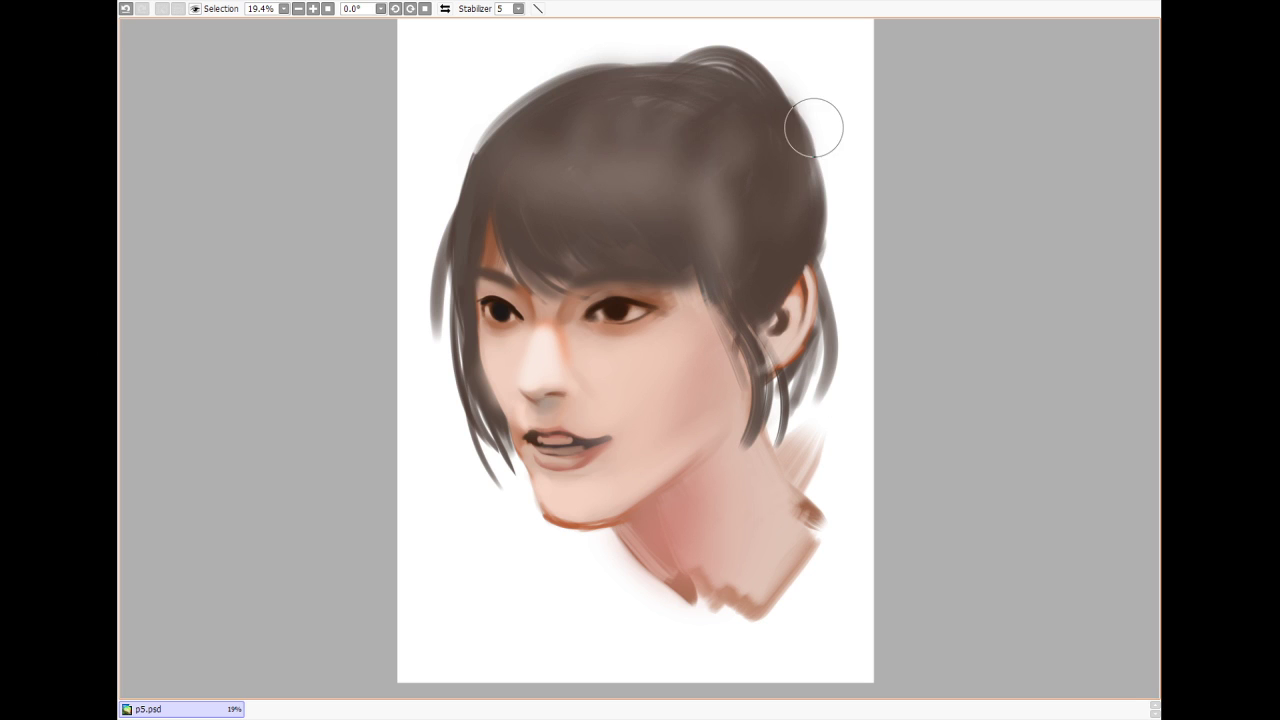
Paint curved light and dark strands through the fringe's sheen with a small brush.
{"action": "mouse_move", "coordinate": [592, 162]}
{"action": "left_mouse_down"}
{"action": "mouse_move", "coordinate": [541, 151]}
{"action": "mouse_move", "coordinate": [609, 246]}
{"action": "left_mouse_up"}
{"action": "left_click_drag", "start_coordinate": [539, 175], "coordinate": [560, 235]}
{"action": "left_click_drag", "start_coordinate": [582, 194], "coordinate": [551, 246]}
{"action": "key", "text": "ctrl+z"}
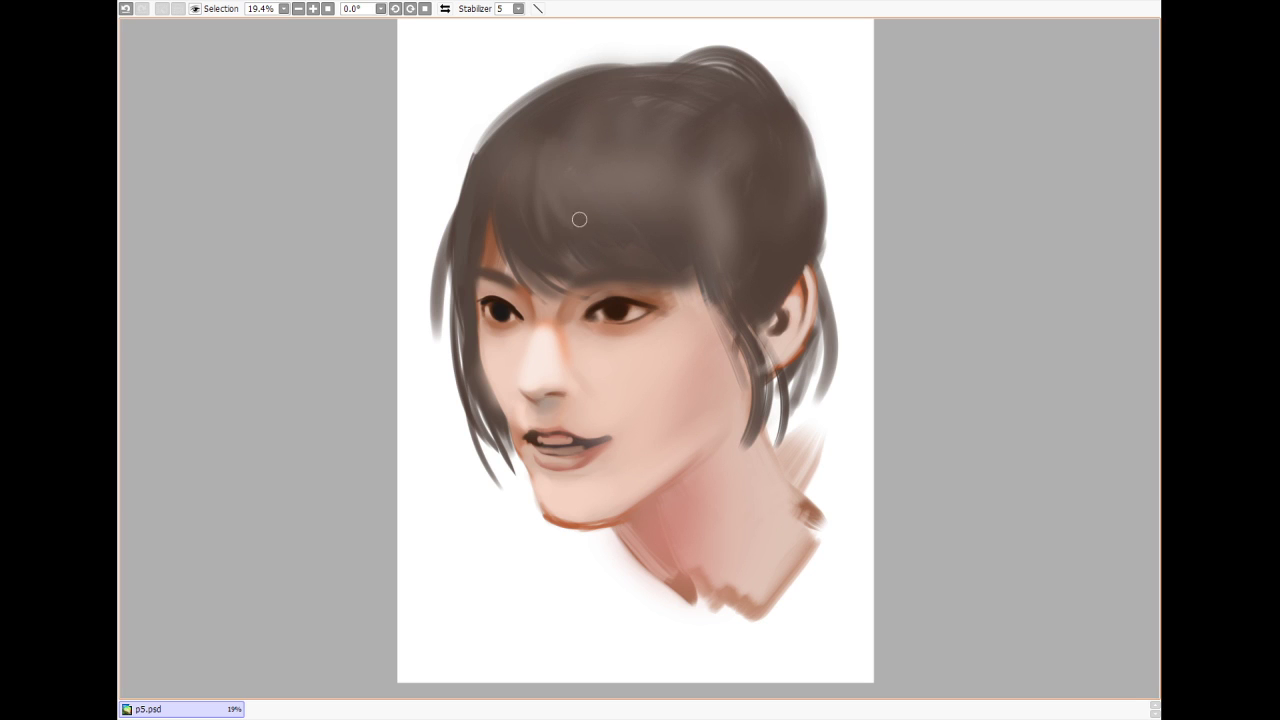
{"action": "left_click_drag", "start_coordinate": [586, 218], "coordinate": [594, 256]}
{"action": "mouse_move", "coordinate": [657, 208]}
{"action": "left_mouse_down"}
{"action": "mouse_move", "coordinate": [684, 246]}
{"action": "mouse_move", "coordinate": [666, 262]}
{"action": "left_mouse_up"}
{"action": "left_click_drag", "start_coordinate": [524, 172], "coordinate": [538, 232]}
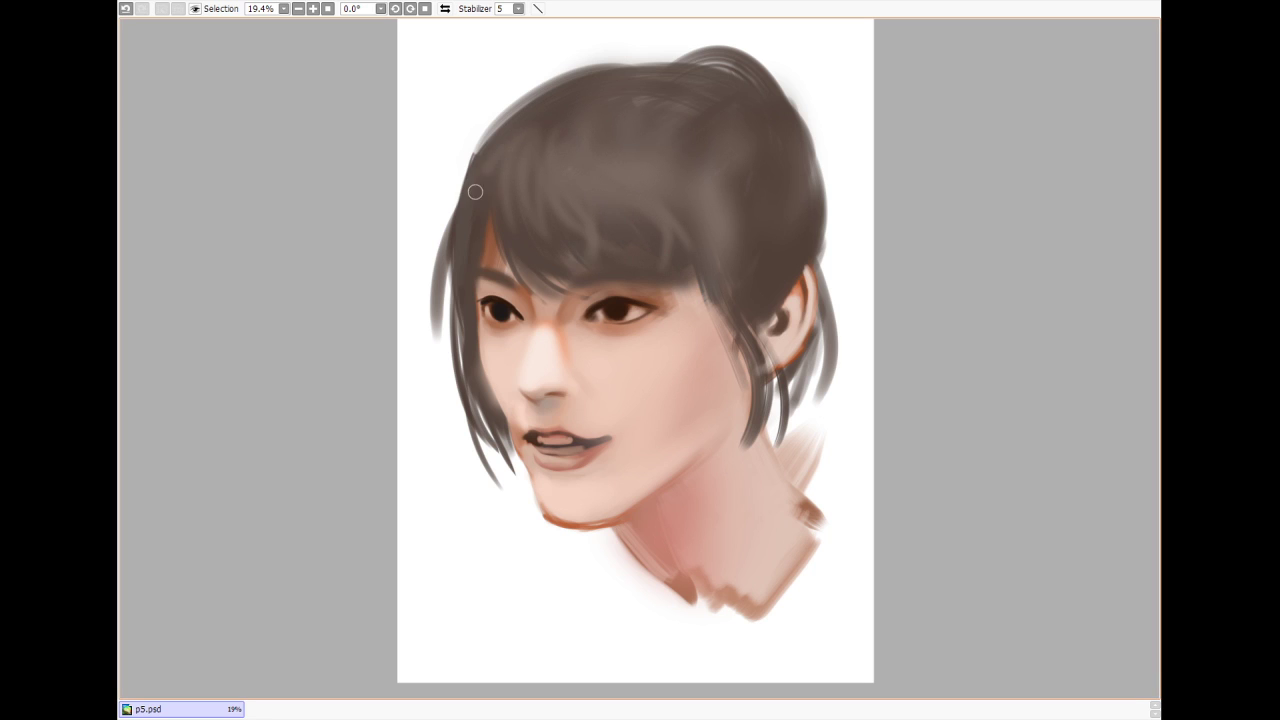
Paint dark strands from the near temple down toward the ear.
{"action": "mouse_move", "coordinate": [682, 167]}
{"action": "left_mouse_down"}
{"action": "mouse_move", "coordinate": [735, 274]}
{"action": "mouse_move", "coordinate": [738, 336]}
{"action": "left_mouse_up"}
{"action": "left_click_drag", "start_coordinate": [704, 260], "coordinate": [751, 349]}
{"action": "key", "text": "ctrl+z"}
{"action": "key", "text": "ctrl+z"}
{"action": "mouse_move", "coordinate": [701, 197]}
{"action": "left_mouse_down"}
{"action": "mouse_move", "coordinate": [741, 332]}
{"action": "mouse_move", "coordinate": [761, 354]}
{"action": "left_mouse_up"}
{"action": "left_click_drag", "start_coordinate": [708, 208], "coordinate": [722, 290]}
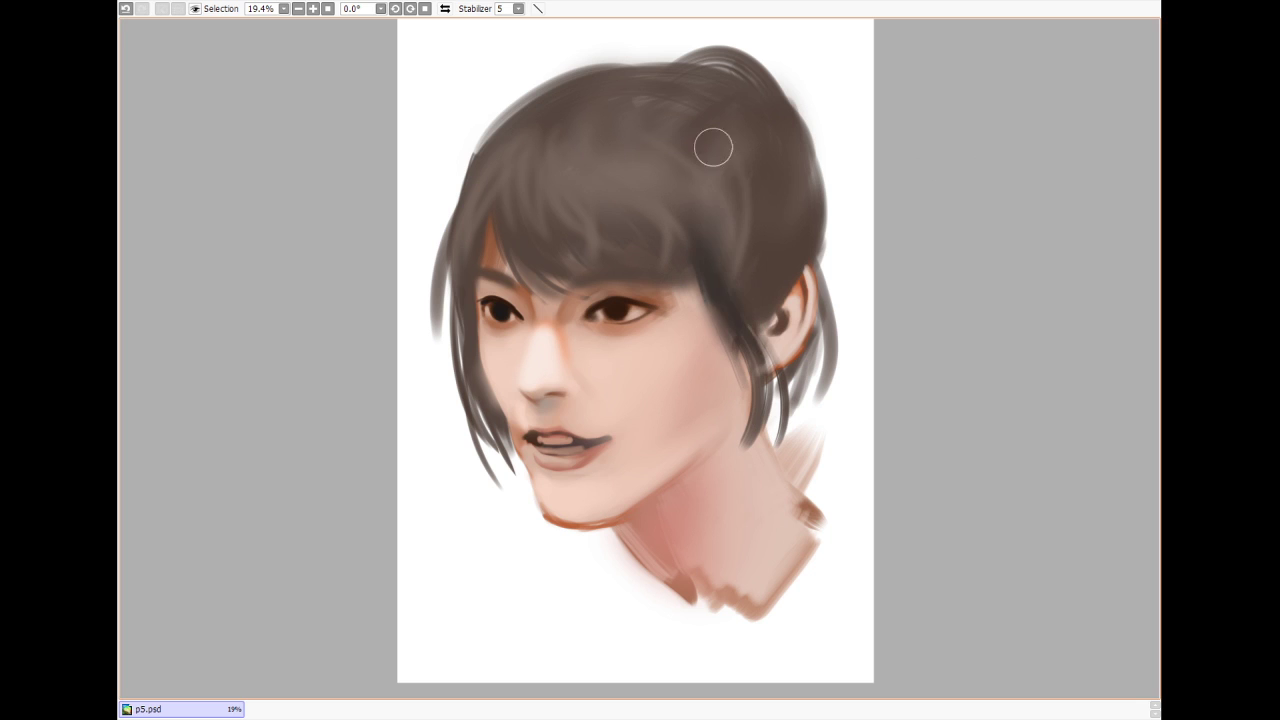
{"action": "mouse_move", "coordinate": [714, 170]}
{"action": "left_mouse_down"}
{"action": "mouse_move", "coordinate": [732, 318]}
{"action": "mouse_move", "coordinate": [768, 362]}
{"action": "left_mouse_up"}
Deepen the lower fringe with dark sweeping shadow strokes above the eyes.
{"action": "left_click_drag", "start_coordinate": [584, 226], "coordinate": [670, 297]}
{"action": "left_click_drag", "start_coordinate": [562, 200], "coordinate": [698, 274]}
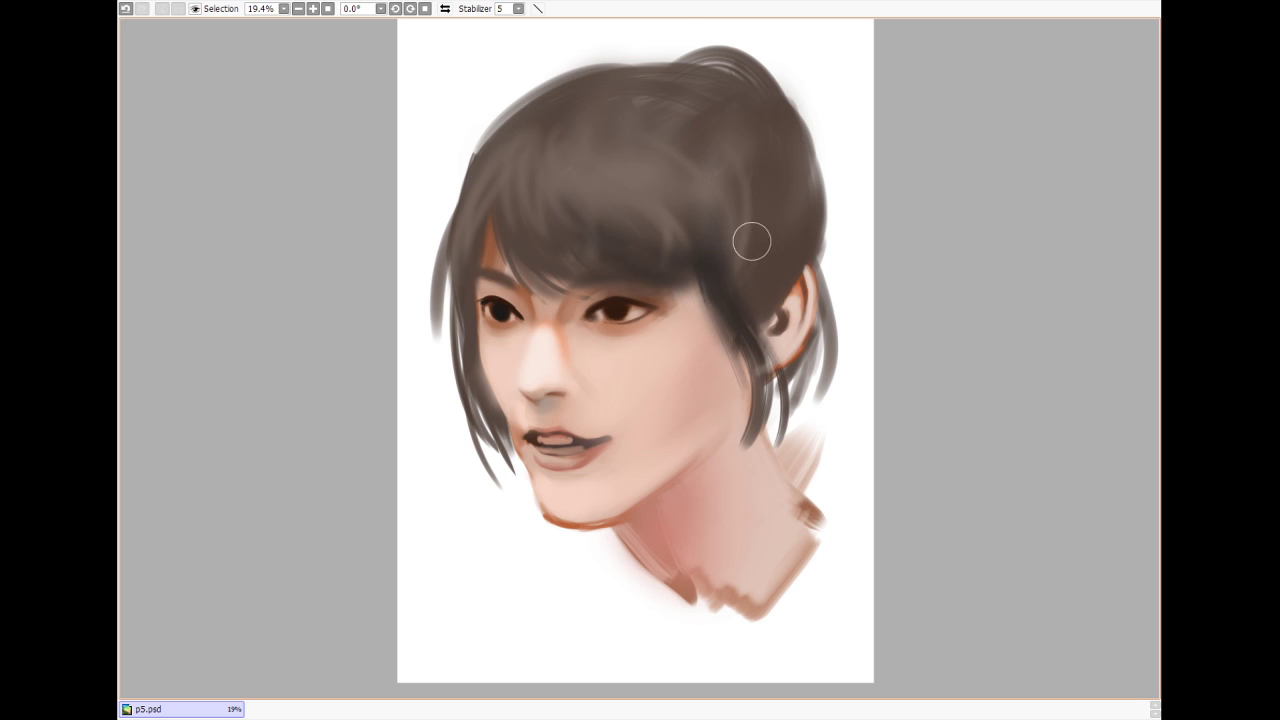
{"action": "mouse_move", "coordinate": [503, 207]}
{"action": "left_mouse_down"}
{"action": "mouse_move", "coordinate": [550, 264]}
{"action": "mouse_move", "coordinate": [608, 263]}
{"action": "left_mouse_up"}
{"action": "left_click_drag", "start_coordinate": [543, 160], "coordinate": [549, 210]}
Darken the hair lock hanging beside the far cheek with long vertical strokes.
{"action": "mouse_move", "coordinate": [464, 222]}
{"action": "left_mouse_down"}
{"action": "mouse_move", "coordinate": [454, 339]}
{"action": "mouse_move", "coordinate": [490, 376]}
{"action": "left_mouse_up"}
{"action": "key", "text": "bracketleft"}
{"action": "key", "text": "bracketleft"}
{"action": "key", "text": "bracketleft"}
{"action": "key", "text": "ctrl+z"}
{"action": "left_click_drag", "start_coordinate": [461, 290], "coordinate": [477, 389]}
{"action": "mouse_move", "coordinate": [482, 216]}
{"action": "left_mouse_down"}
{"action": "mouse_move", "coordinate": [461, 358]}
{"action": "mouse_move", "coordinate": [477, 440]}
{"action": "left_mouse_up"}
Reinforce the dark hair edge where the fringe meets the near temple and falls in front of the ear.
{"action": "scroll", "coordinate": [615, 344], "scroll_direction": "down", "scroll_amount": 3}
{"action": "scroll", "coordinate": [480, 233], "scroll_direction": "up", "scroll_amount": 2}
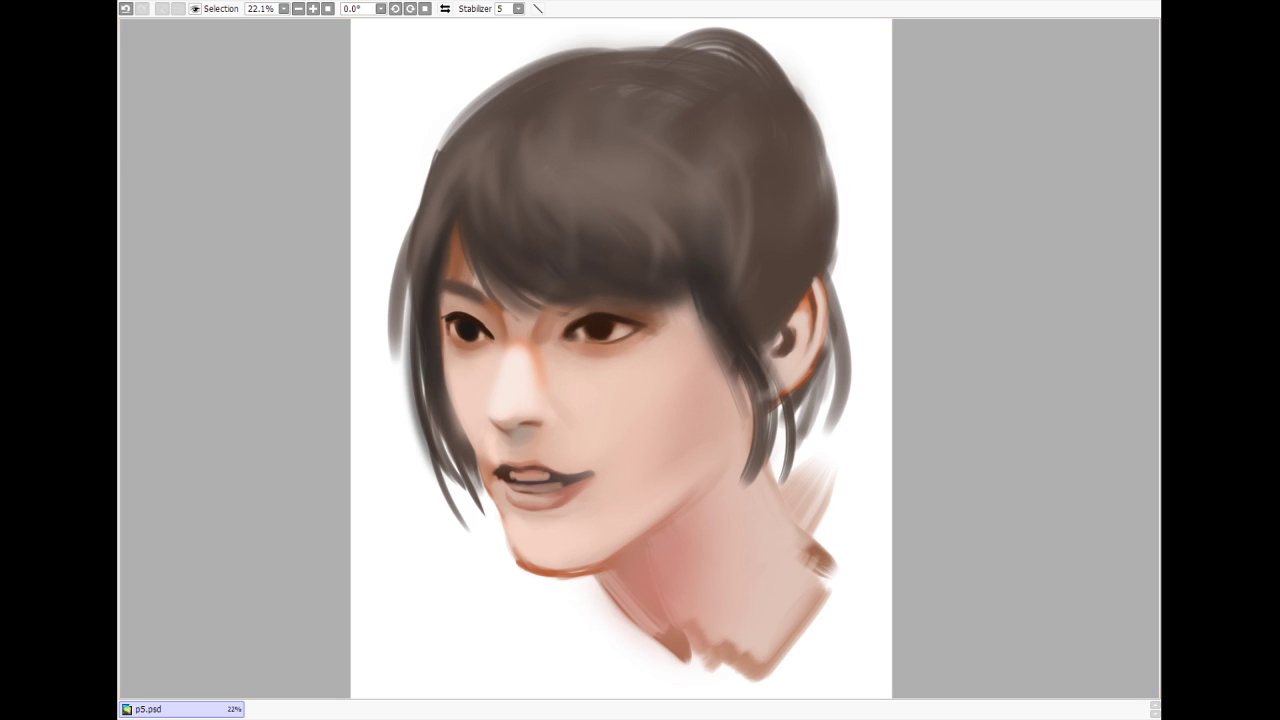
{"action": "scroll", "coordinate": [591, 277], "scroll_direction": "down", "scroll_amount": 1}
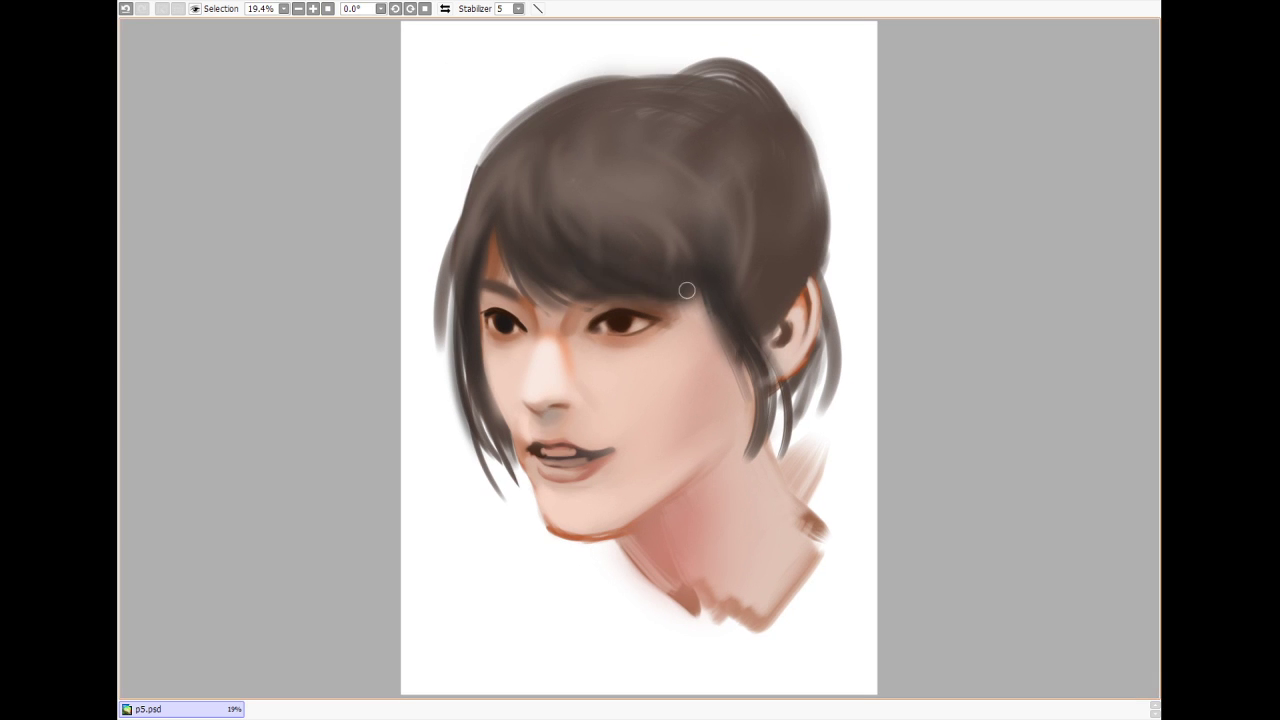
{"action": "left_click_drag", "start_coordinate": [687, 290], "coordinate": [718, 324]}
{"action": "left_click_drag", "start_coordinate": [688, 265], "coordinate": [767, 393]}
Paint thin dark strands curving from the back of the head down to above the ear.
{"action": "key", "text": "bracketleft"}
{"action": "key", "text": "bracketleft"}
{"action": "left_click_drag", "start_coordinate": [788, 224], "coordinate": [752, 318]}
{"action": "key", "text": "bracketleft"}
{"action": "key", "text": "ctrl+z"}
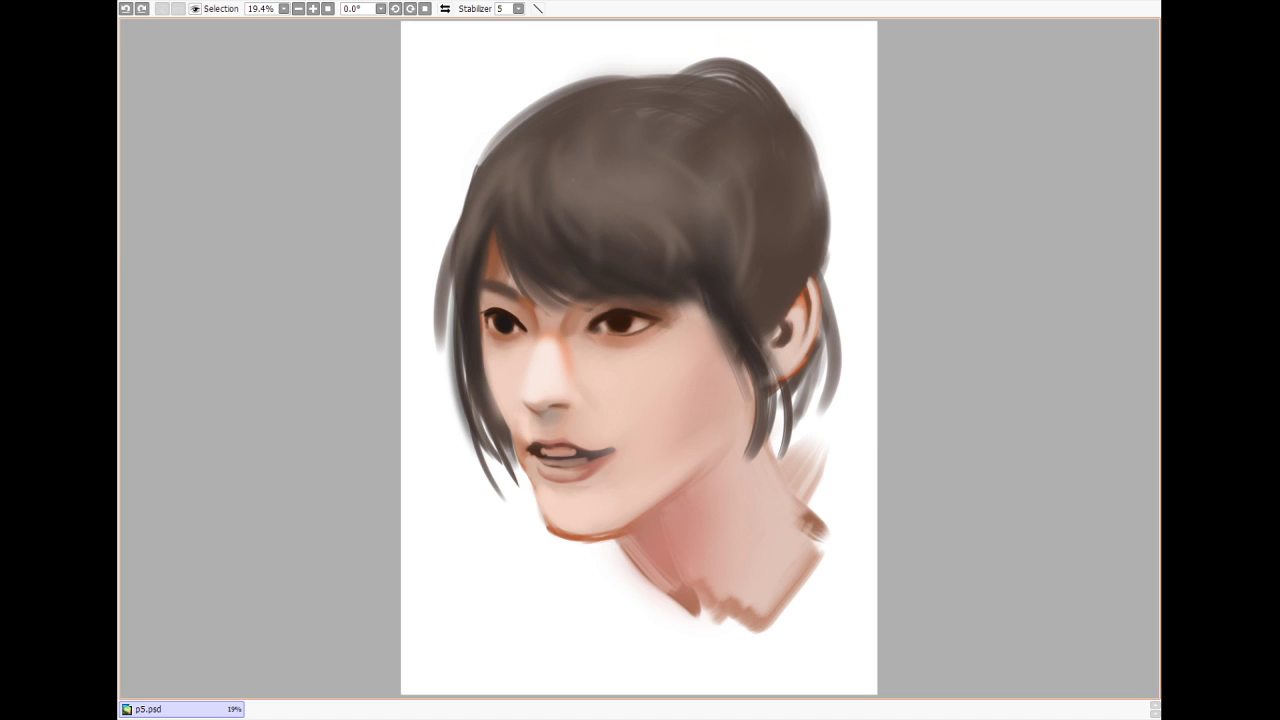
{"action": "left_click_drag", "start_coordinate": [801, 172], "coordinate": [764, 320]}
{"action": "left_click_drag", "start_coordinate": [815, 198], "coordinate": [768, 327]}
{"action": "left_click_drag", "start_coordinate": [780, 130], "coordinate": [750, 303]}
Shade the back of the hair with broad, soft dark strokes using a larger brush.
{"action": "key", "text": "bracketright"}
{"action": "key", "text": "bracketright"}
{"action": "key", "text": "bracketright"}
{"action": "key", "text": "bracketright"}
{"action": "key", "text": "bracketright"}
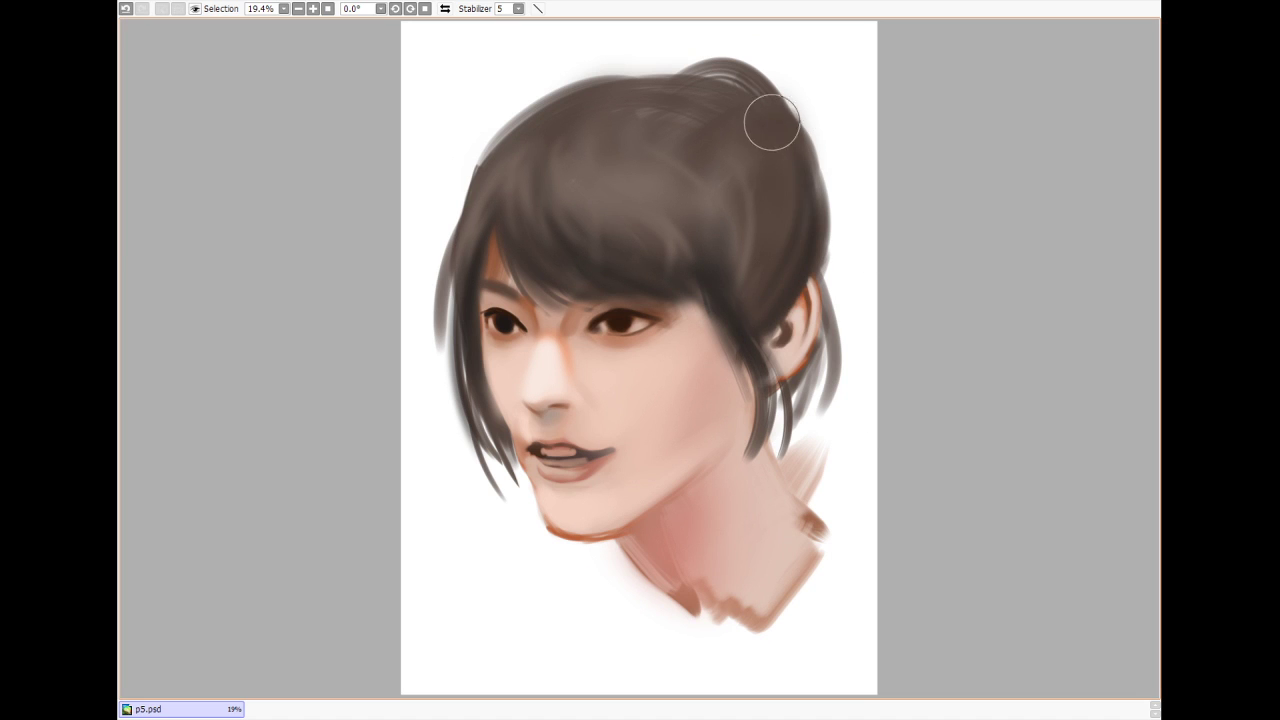
{"action": "left_click_drag", "start_coordinate": [772, 122], "coordinate": [768, 235]}
{"action": "left_click_drag", "start_coordinate": [785, 168], "coordinate": [780, 255]}
Paint dark curved locks across the crown and fringe with a smaller brush to break up the sheen.
{"action": "key", "text": "bracketleft"}
{"action": "key", "text": "bracketleft"}
{"action": "key", "text": "bracketleft"}
{"action": "key", "text": "bracketleft"}
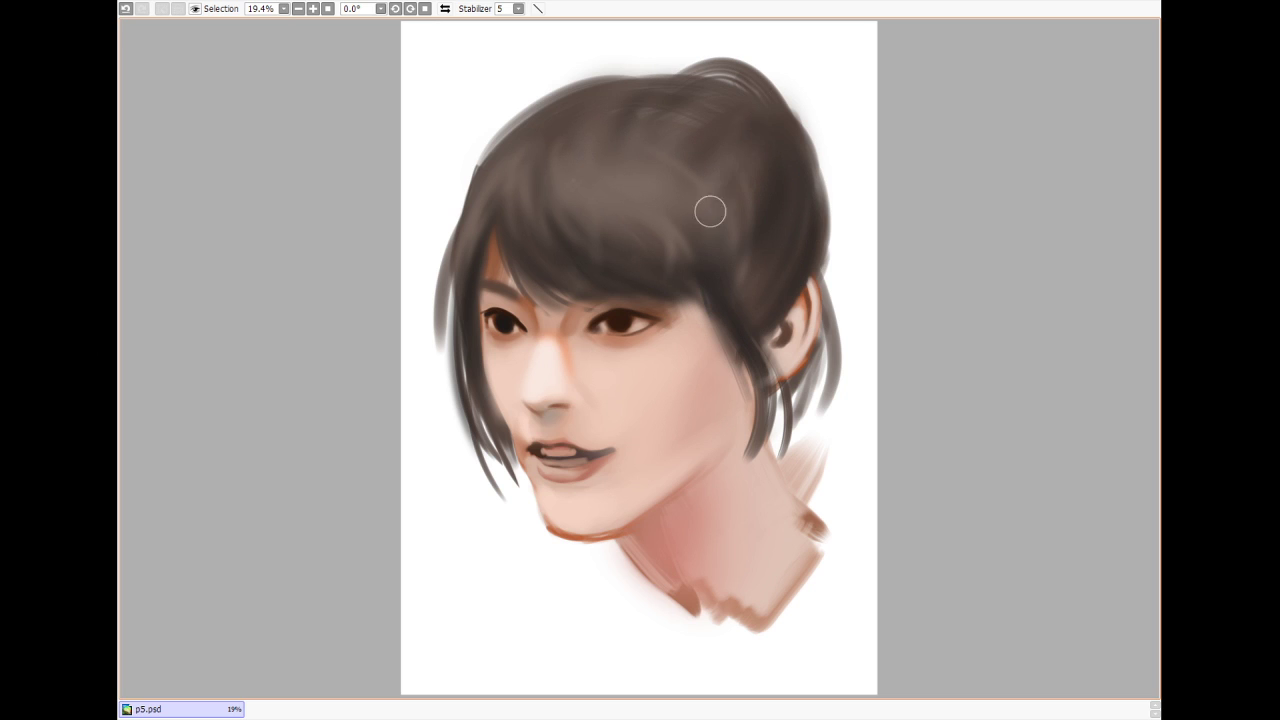
{"action": "mouse_move", "coordinate": [567, 142]}
{"action": "left_mouse_down"}
{"action": "mouse_move", "coordinate": [582, 184]}
{"action": "mouse_move", "coordinate": [672, 266]}
{"action": "left_mouse_up"}
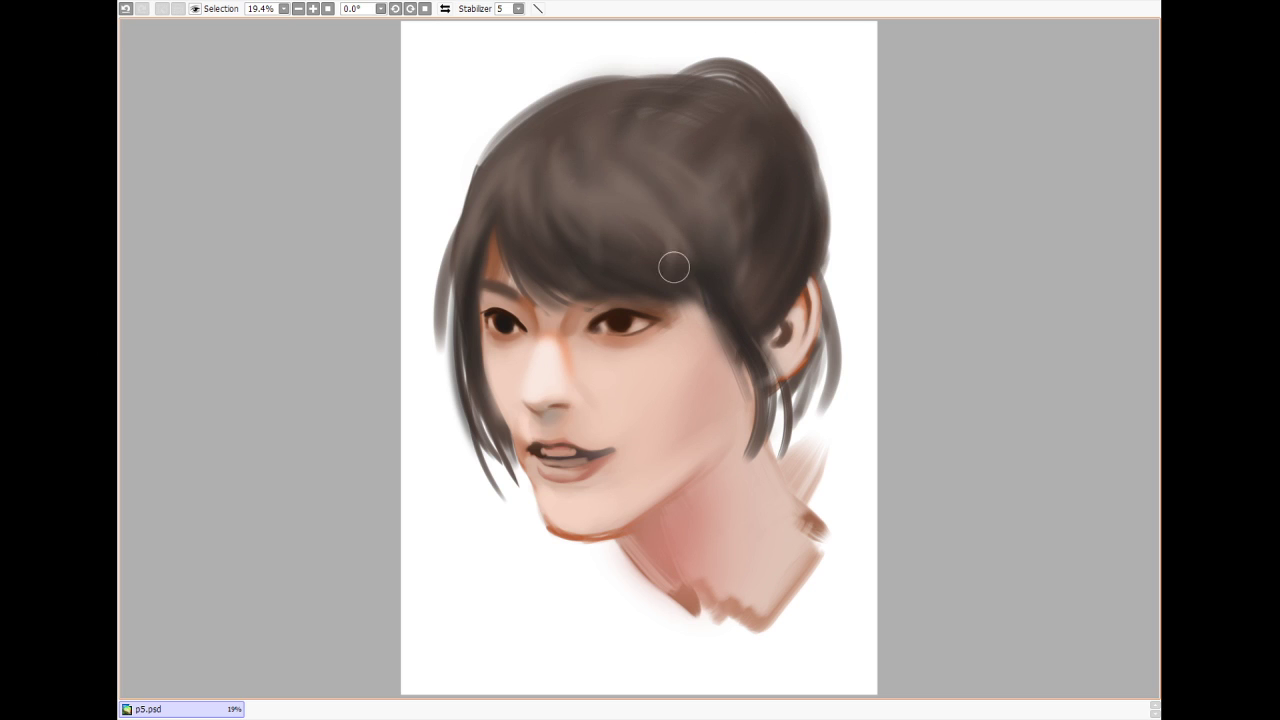
{"action": "left_click_drag", "start_coordinate": [612, 182], "coordinate": [645, 238]}
{"action": "left_click_drag", "start_coordinate": [632, 158], "coordinate": [693, 293]}
Brush soft dark strands from the crown to the hair's outer edge at the far temple.
{"action": "mouse_move", "coordinate": [575, 143]}
{"action": "left_mouse_down"}
{"action": "mouse_move", "coordinate": [545, 141]}
{"action": "mouse_move", "coordinate": [452, 232]}
{"action": "left_mouse_up"}
{"action": "left_click_drag", "start_coordinate": [468, 198], "coordinate": [448, 316]}
{"action": "left_click_drag", "start_coordinate": [526, 232], "coordinate": [489, 238]}
{"action": "key", "text": "ctrl+z"}
Rework the hanging lock beside the far cheek with long dark strands tapering toward the mouth level.
{"action": "left_click_drag", "start_coordinate": [449, 283], "coordinate": [488, 461]}
{"action": "key", "text": "ctrl+z"}
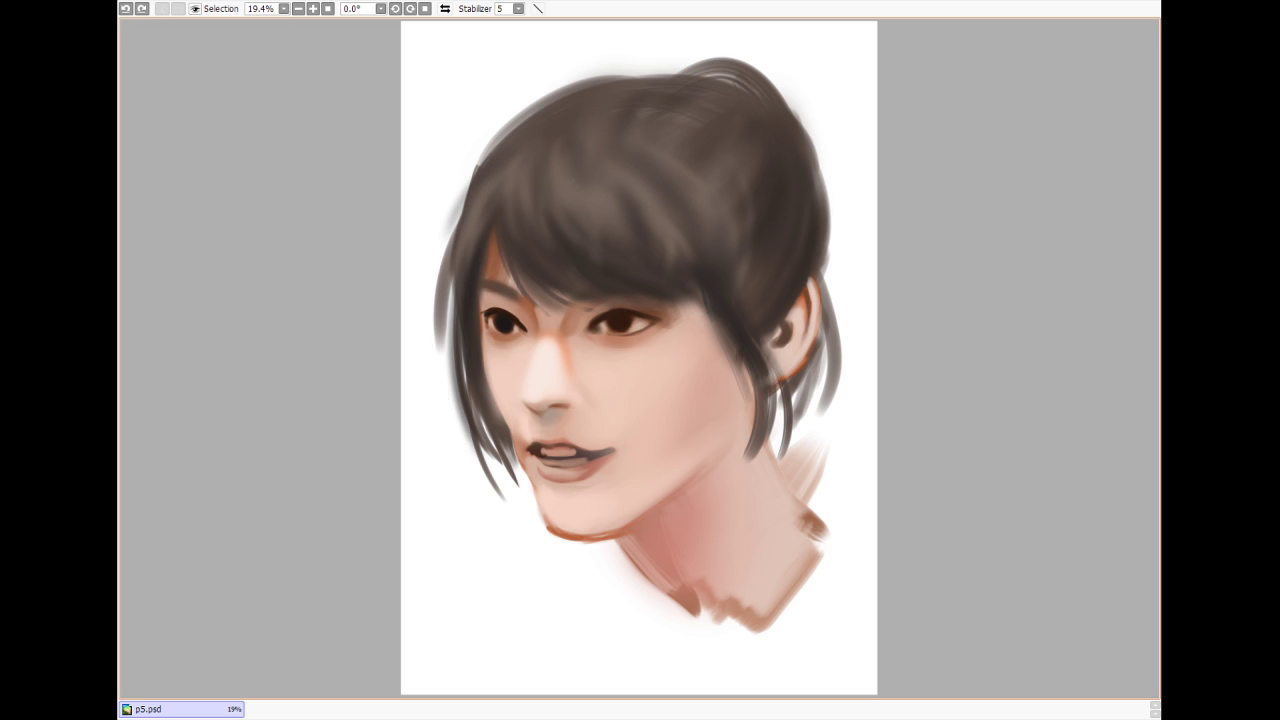
{"action": "left_click_drag", "start_coordinate": [455, 309], "coordinate": [492, 457]}
{"action": "key", "text": "ctrl+z"}
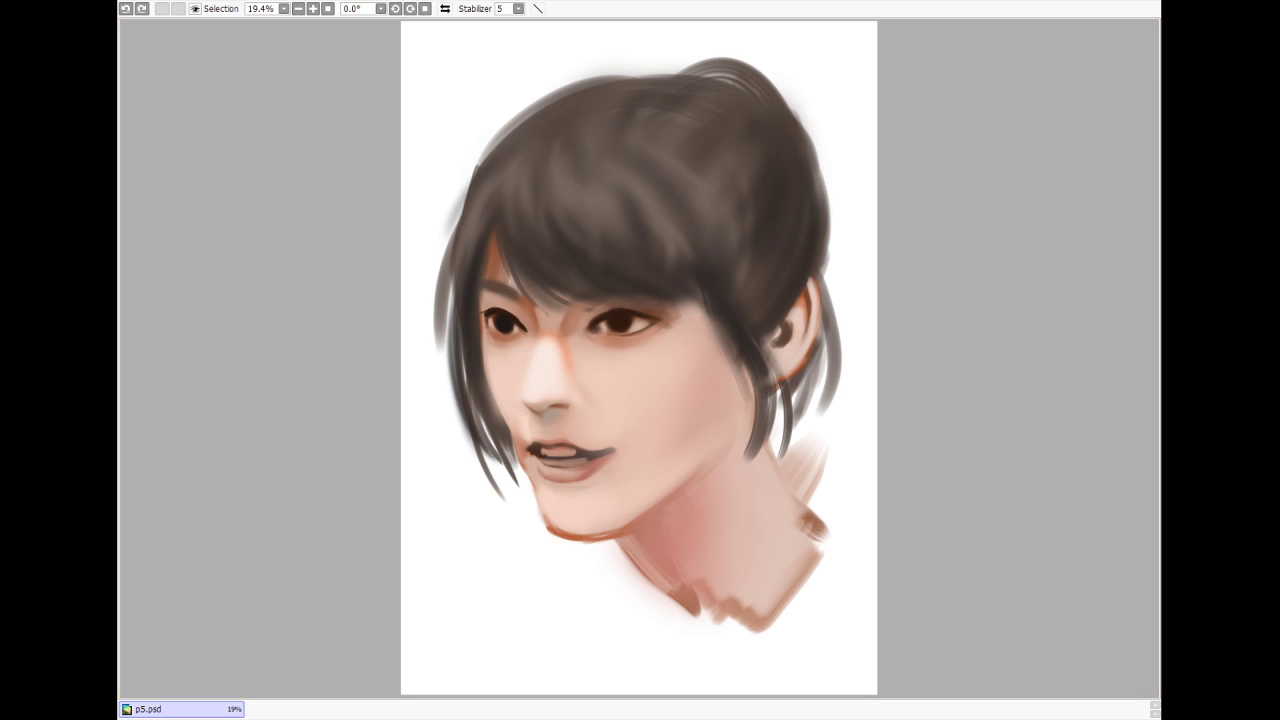
{"action": "left_click_drag", "start_coordinate": [475, 326], "coordinate": [503, 511]}
{"action": "left_click_drag", "start_coordinate": [503, 422], "coordinate": [465, 422]}
{"action": "key", "text": "ctrl+z"}
{"action": "left_click_drag", "start_coordinate": [450, 322], "coordinate": [498, 491]}
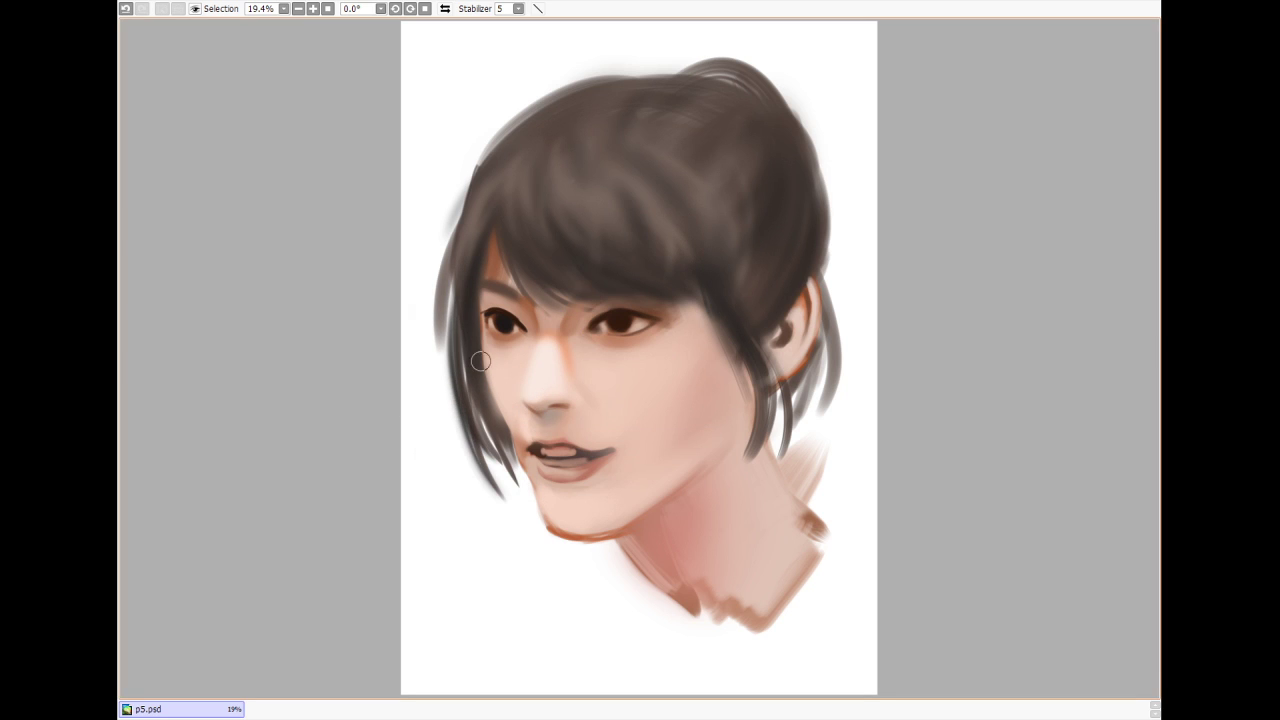
{"action": "left_click_drag", "start_coordinate": [481, 361], "coordinate": [520, 487]}
{"action": "left_click_drag", "start_coordinate": [679, 405], "coordinate": [715, 405]}
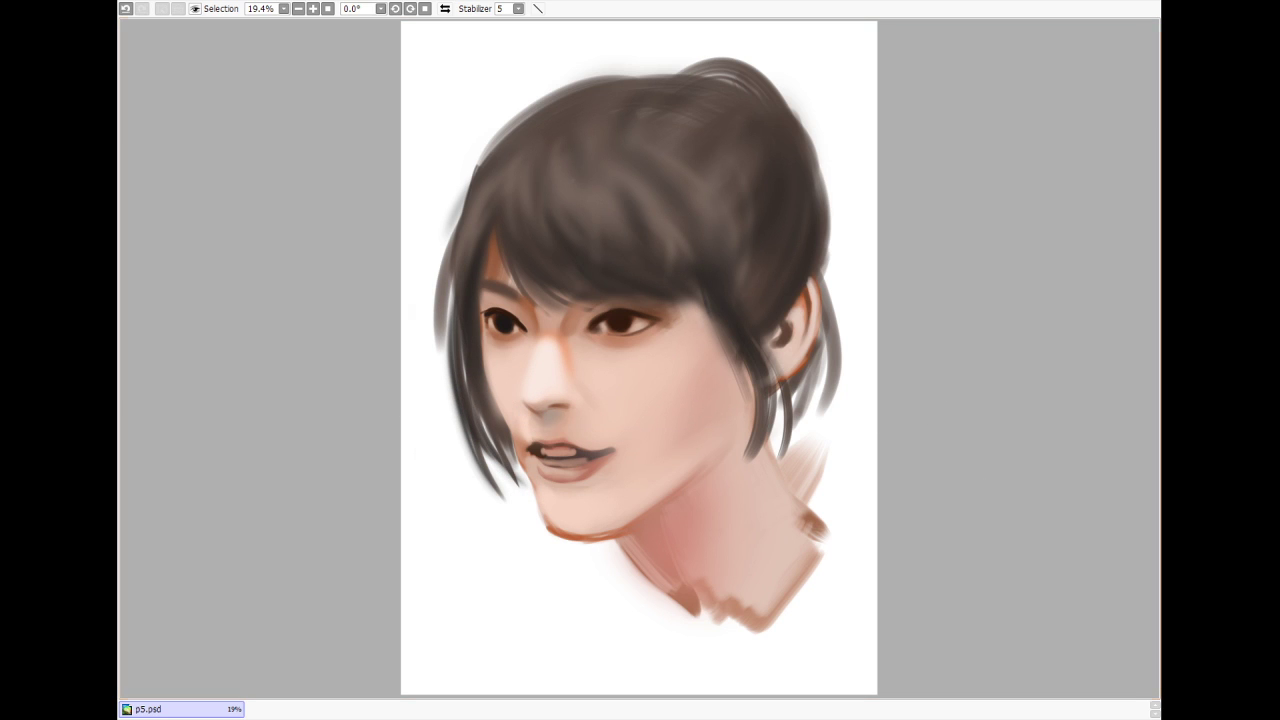
{"action": "left_click_drag", "start_coordinate": [584, 132], "coordinate": [636, 228]}
{"action": "left_click_drag", "start_coordinate": [566, 136], "coordinate": [567, 136]}
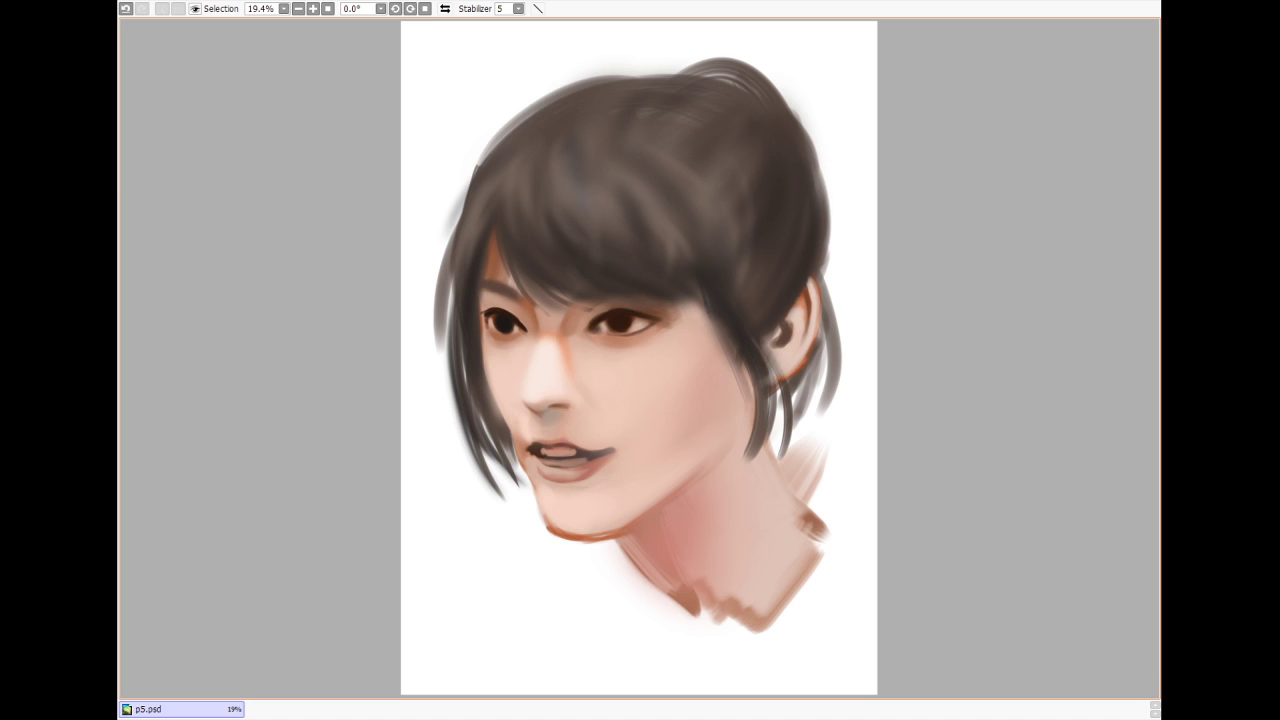
{"action": "key", "text": "ctrl+z"}
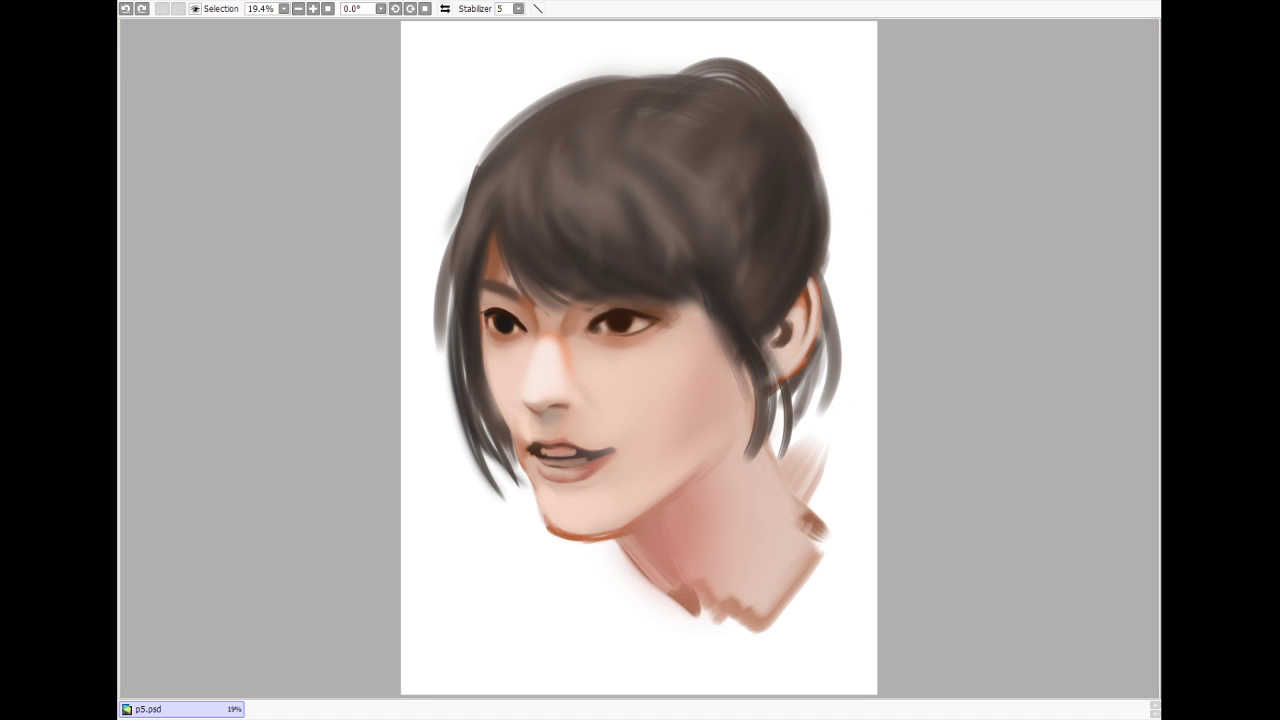
Glaze a faint reddish-brown tint over the crown of the hair with a very large soft brush.
{"action": "left_click_drag", "start_coordinate": [614, 187], "coordinate": [680, 187]}
{"action": "mouse_move", "coordinate": [585, 152]}
{"action": "left_mouse_down"}
{"action": "mouse_move", "coordinate": [723, 176]}
{"action": "mouse_move", "coordinate": [569, 133]}
{"action": "mouse_move", "coordinate": [671, 126]}
{"action": "left_mouse_up"}
{"action": "key", "text": "ctrl+z"}
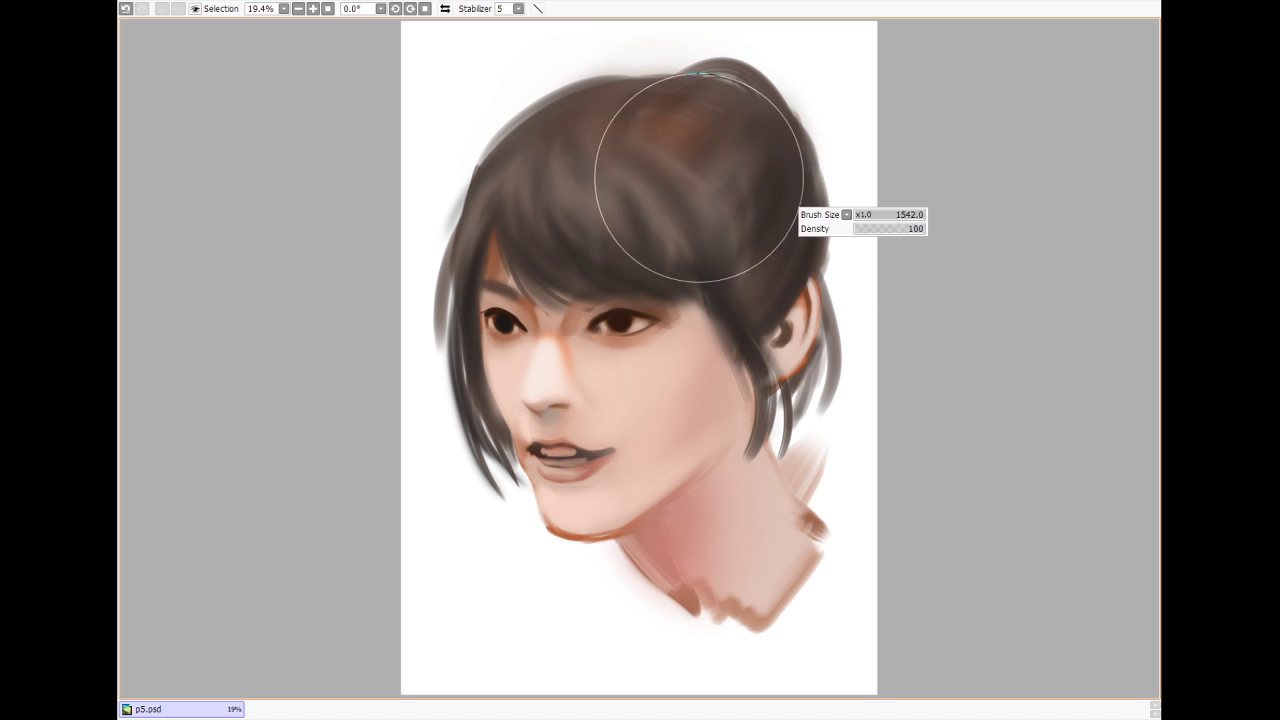
{"action": "key", "text": "ctrl+z"}
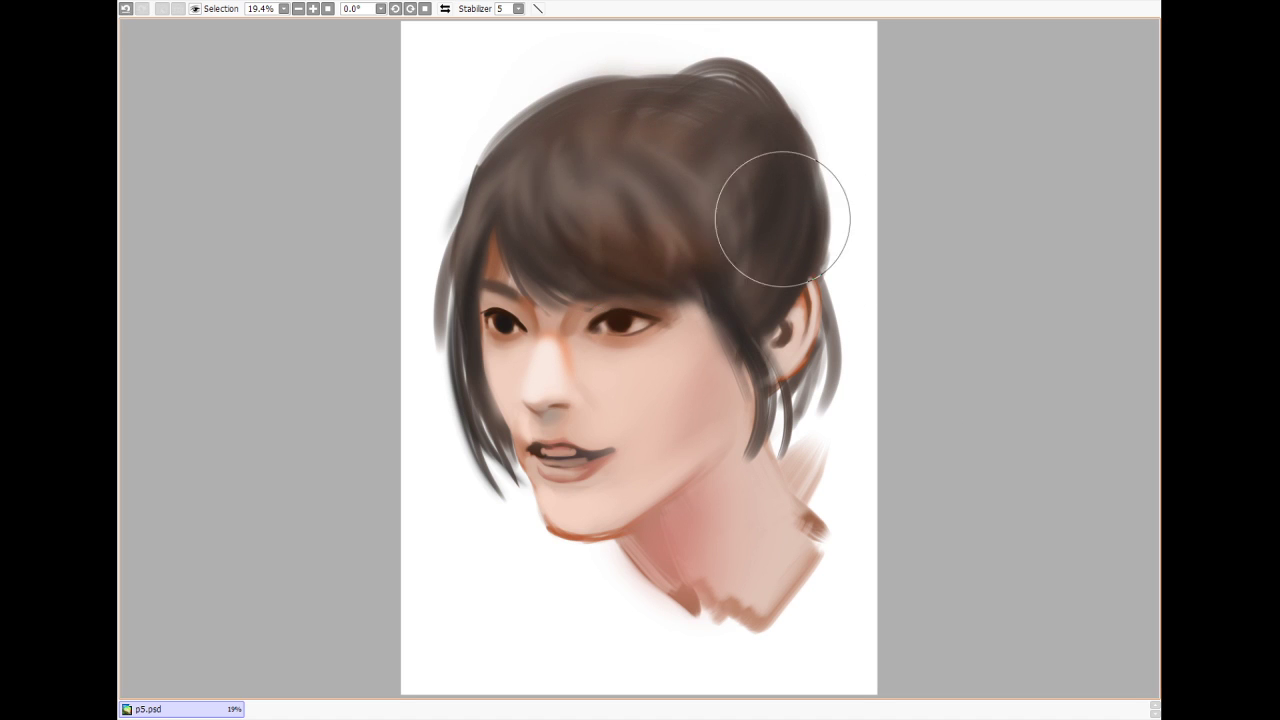
{"action": "left_click_drag", "start_coordinate": [606, 250], "coordinate": [698, 278]}
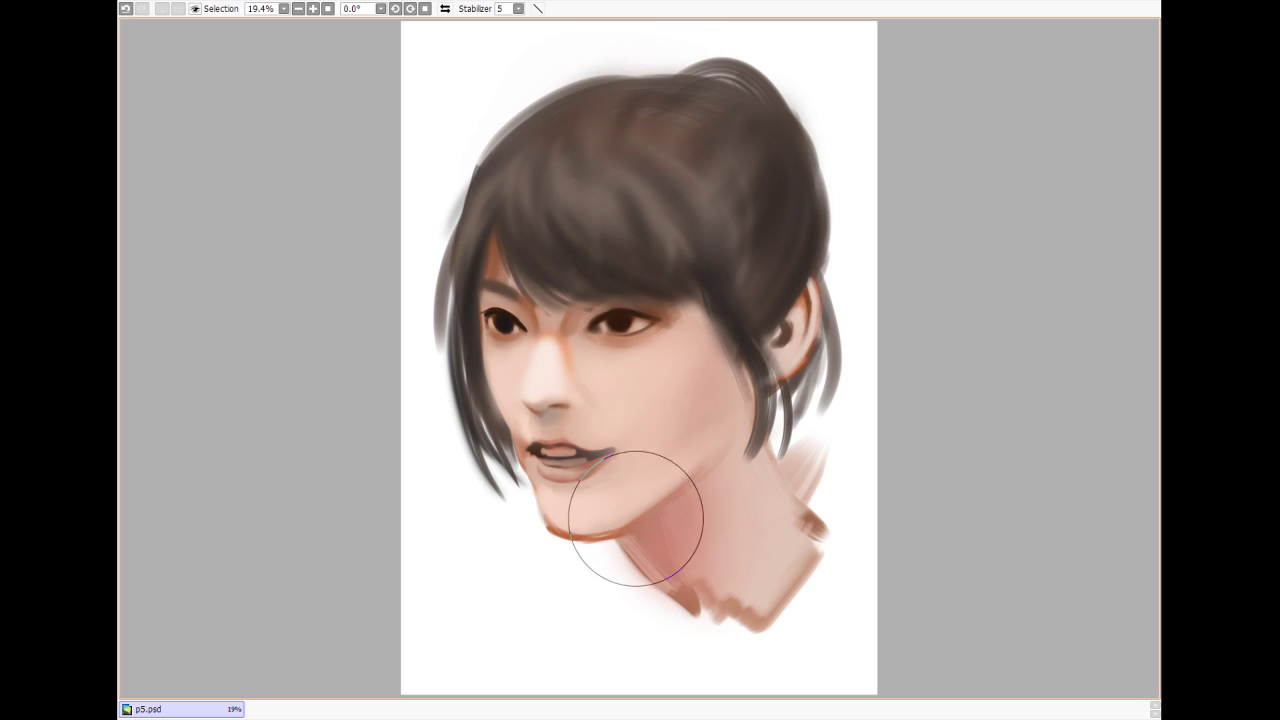
{"action": "mouse_move", "coordinate": [806, 464]}
{"action": "left_mouse_down"}
{"action": "mouse_move", "coordinate": [811, 511]}
{"action": "mouse_move", "coordinate": [822, 494]}
{"action": "left_mouse_up"}
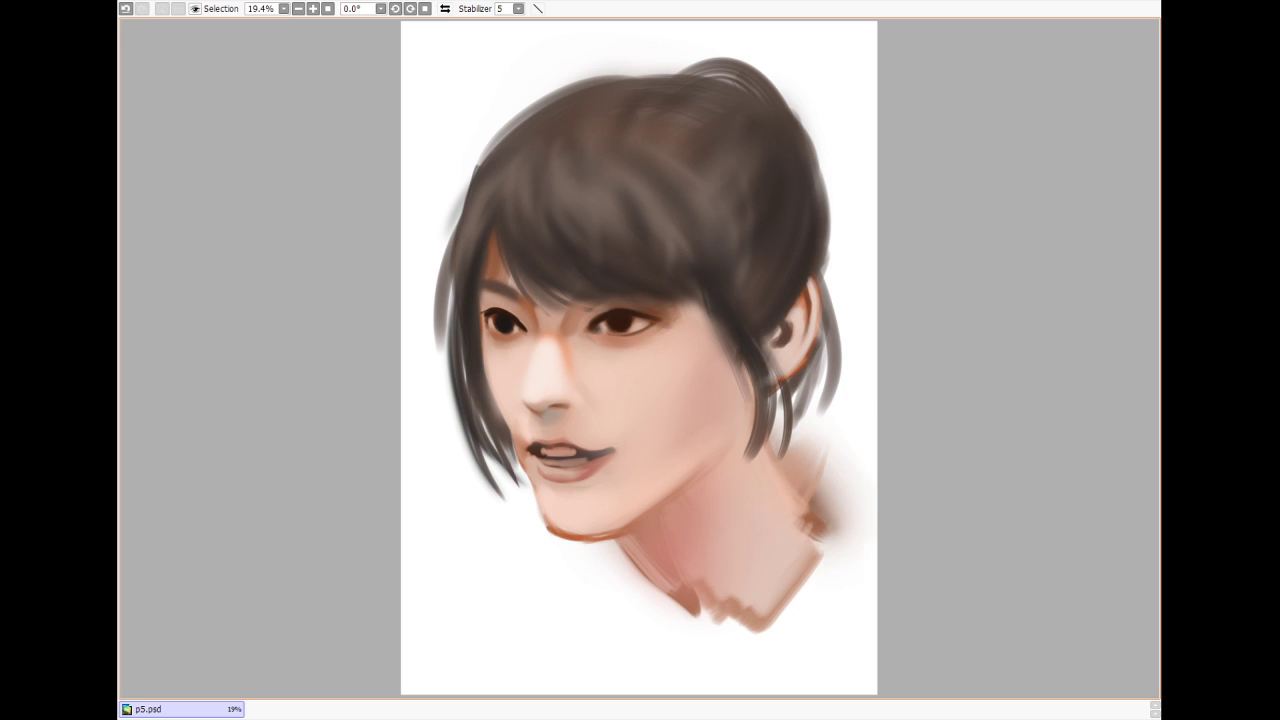
{"action": "key", "text": "ctrl+z"}
{"action": "left_click_drag", "start_coordinate": [531, 400], "coordinate": [556, 412]}
{"action": "key", "text": "ctrl+z"}
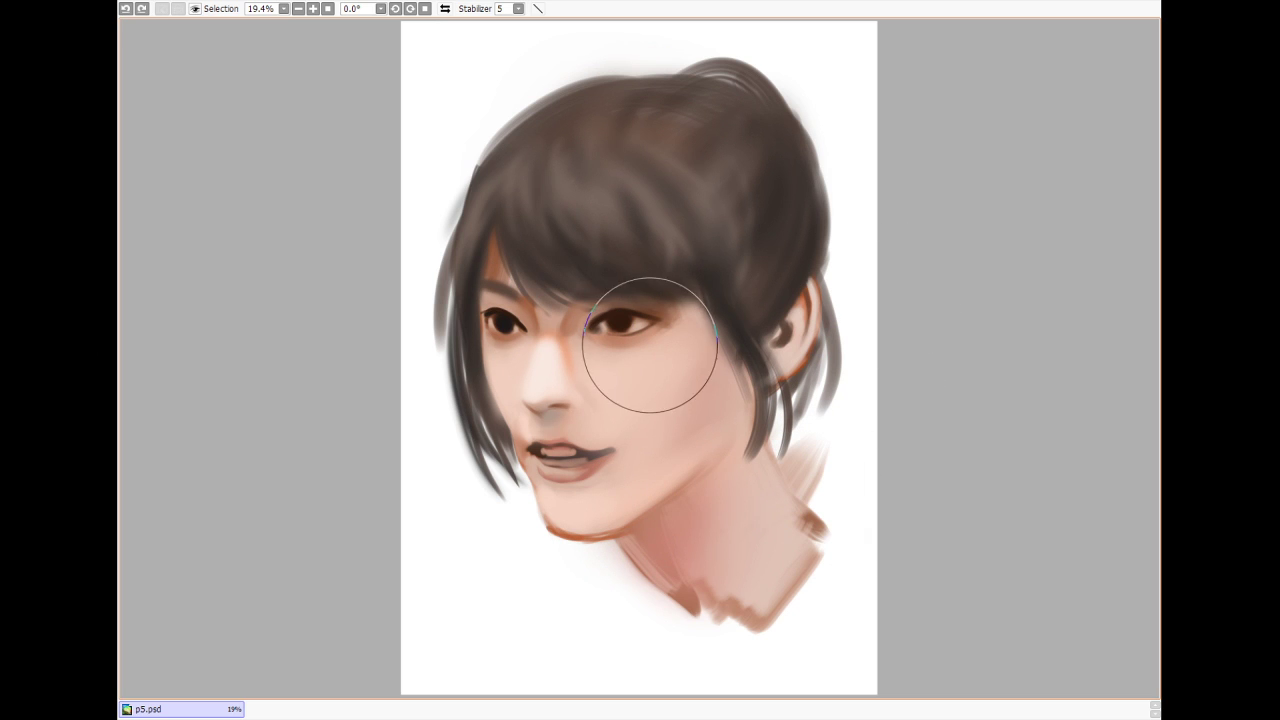
Smooth the skin tone between the inner eye corners at the nose bridge with a smaller brush.
{"action": "key", "text": "["}
{"action": "key", "text": "["}
{"action": "key", "text": "["}
{"action": "key", "text": "0"}
{"action": "left_click", "coordinate": [537, 339]}
{"action": "key", "text": "ctrl+z"}
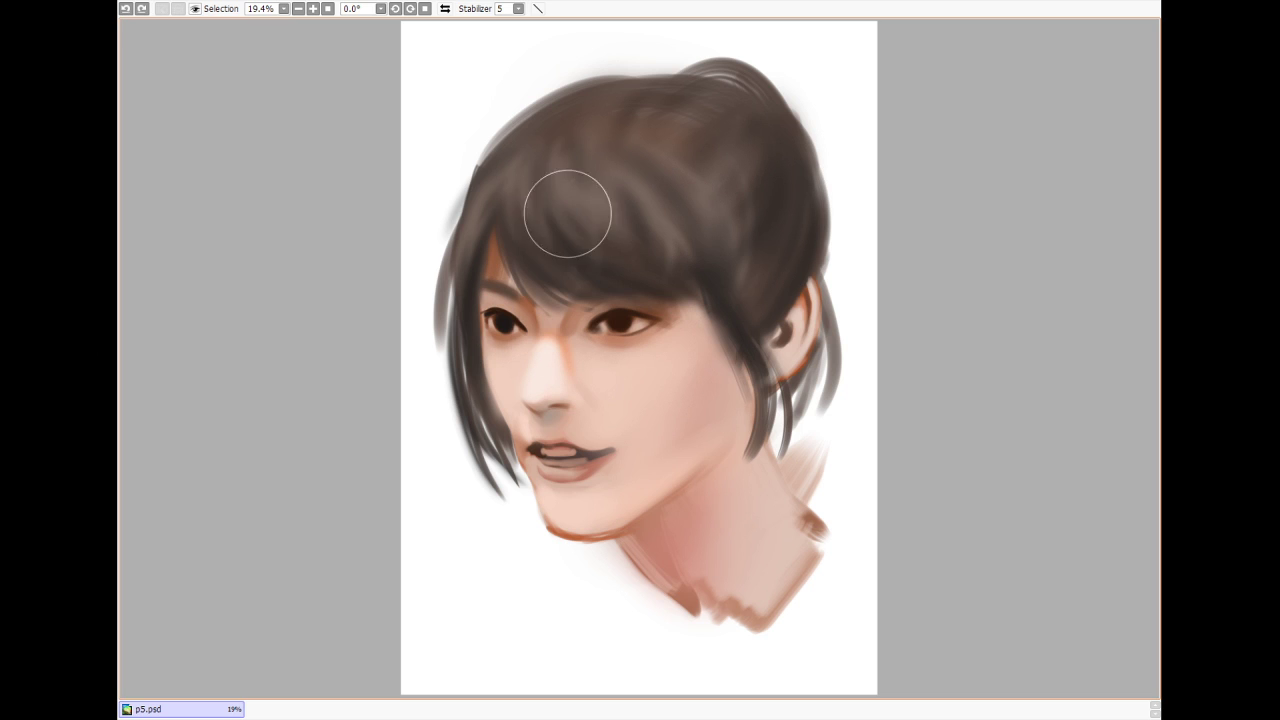
{"action": "mouse_move", "coordinate": [557, 282]}
{"action": "left_mouse_down"}
{"action": "mouse_move", "coordinate": [531, 315]}
{"action": "mouse_move", "coordinate": [531, 284]}
{"action": "left_mouse_up"}
{"action": "key", "text": "ctrl+z"}
{"action": "key", "text": "ctrl+z"}
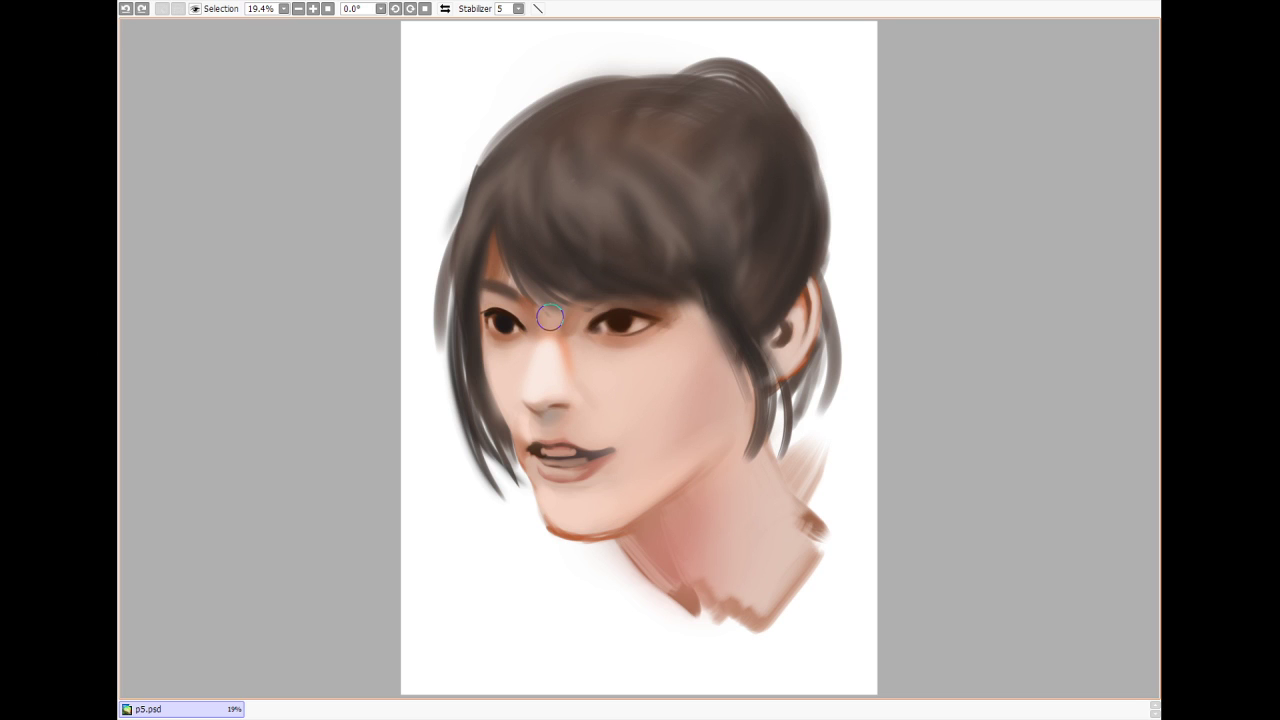
{"action": "mouse_move", "coordinate": [539, 335]}
{"action": "left_mouse_down"}
{"action": "mouse_move", "coordinate": [546, 349]}
{"action": "mouse_move", "coordinate": [541, 307]}
{"action": "left_mouse_up"}
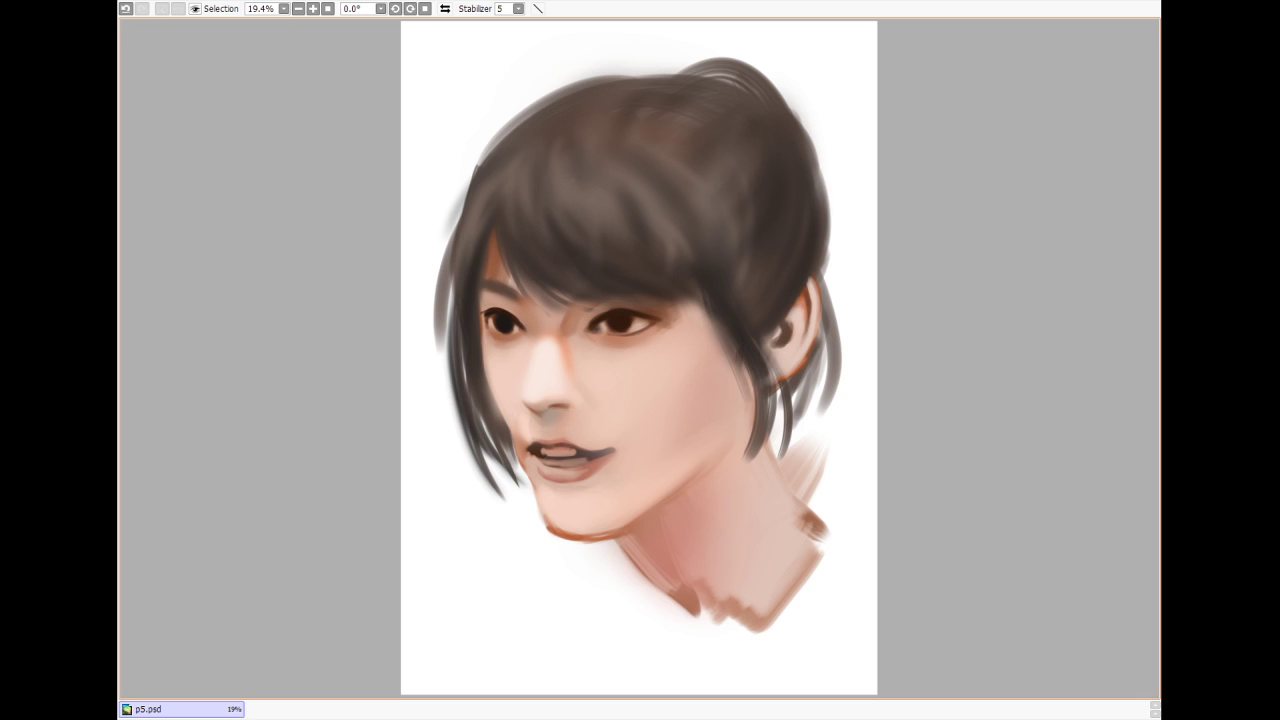
Darken and reshape the far eyebrow with short strokes, cleaning the forehead skin above it.
{"action": "mouse_move", "coordinate": [481, 285]}
{"action": "left_mouse_down"}
{"action": "mouse_move", "coordinate": [527, 294]}
{"action": "mouse_move", "coordinate": [497, 290]}
{"action": "mouse_move", "coordinate": [522, 297]}
{"action": "mouse_move", "coordinate": [492, 231]}
{"action": "mouse_move", "coordinate": [488, 273]}
{"action": "mouse_move", "coordinate": [490, 252]}
{"action": "mouse_move", "coordinate": [499, 274]}
{"action": "left_mouse_up"}
{"action": "key", "text": "ctrl+z"}
{"action": "key", "text": "bracketright"}
{"action": "key", "text": "bracketright"}
{"action": "key", "text": "bracketright"}
{"action": "key", "text": "bracketright"}
{"action": "key", "text": "bracketright"}
{"action": "key", "text": "ctrl+z"}
{"action": "key", "text": "bracketleft"}
{"action": "key", "text": "bracketleft"}
{"action": "key", "text": "bracketleft"}
{"action": "key", "text": "bracketleft"}
{"action": "key", "text": "bracketleft"}
{"action": "key", "text": "ctrl+z"}
{"action": "key", "text": "bracketleft"}
{"action": "key", "text": "bracketright"}
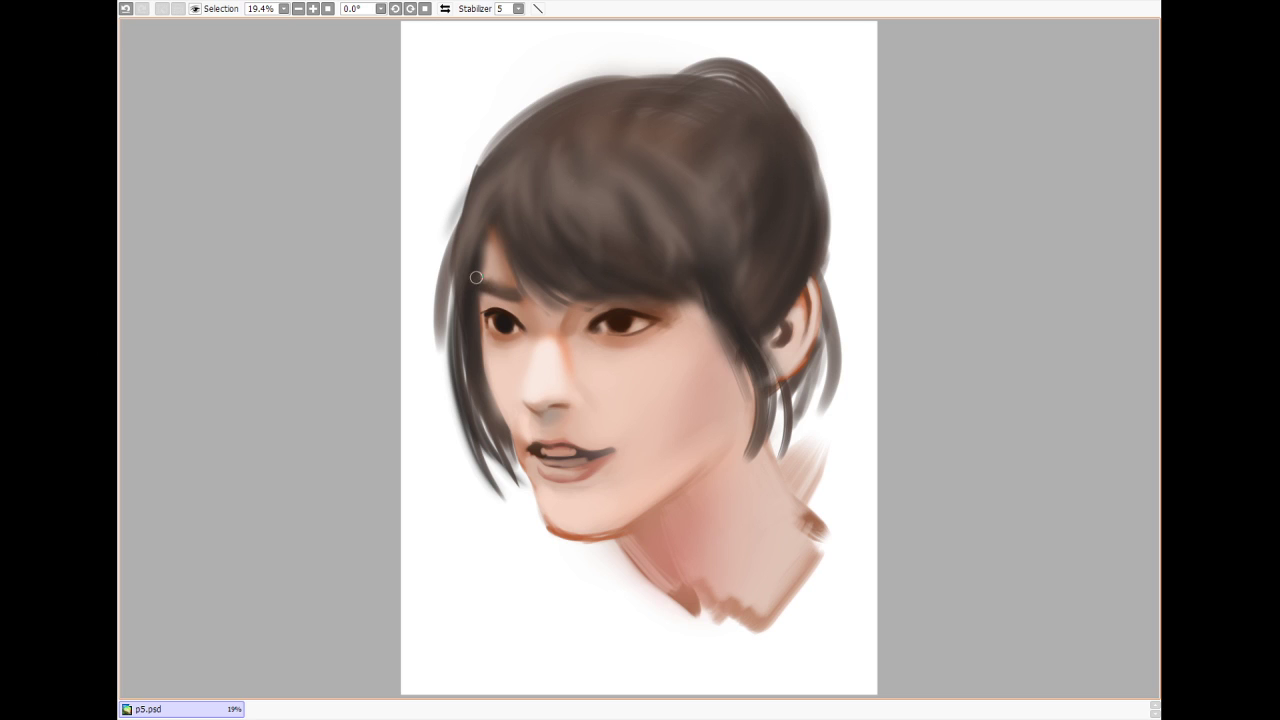
{"action": "left_click_drag", "start_coordinate": [479, 281], "coordinate": [515, 301]}
Paint light teeth in the open mouth and sharpen the dark gap toward the near mouth corner.
{"action": "mouse_move", "coordinate": [562, 453]}
{"action": "left_mouse_down"}
{"action": "mouse_move", "coordinate": [548, 452]}
{"action": "mouse_move", "coordinate": [569, 441]}
{"action": "mouse_move", "coordinate": [554, 452]}
{"action": "mouse_move", "coordinate": [573, 453]}
{"action": "left_mouse_up"}
{"action": "key", "text": "ctrl+z"}
{"action": "key", "text": "ctrl+z"}
{"action": "left_click_drag", "start_coordinate": [545, 452], "coordinate": [543, 451]}
{"action": "key", "text": "["}
{"action": "key", "text": "ctrl+z"}
{"action": "left_click_drag", "start_coordinate": [541, 452], "coordinate": [545, 454]}
{"action": "key", "text": "ctrl+z"}
{"action": "left_click_drag", "start_coordinate": [617, 447], "coordinate": [610, 454]}
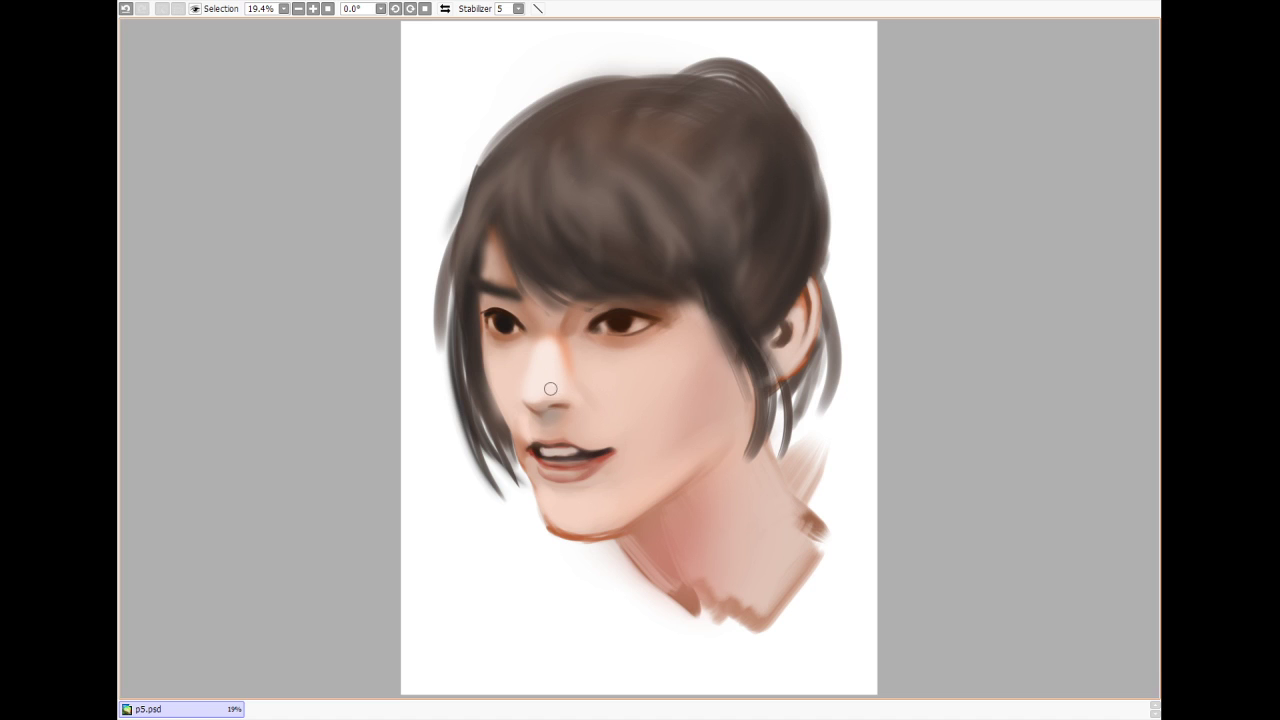
Redraw the upper lip with a small brush in reddish brown from the far corner to the near side.
{"action": "key", "text": "["}
{"action": "key", "text": "ctrl+z"}
{"action": "left_click", "coordinate": [536, 442]}
{"action": "key", "text": "ctrl+z"}
{"action": "left_click_drag", "start_coordinate": [531, 445], "coordinate": [552, 440]}
{"action": "key", "text": "ctrl+z"}
{"action": "mouse_move", "coordinate": [563, 443]}
{"action": "left_mouse_down"}
{"action": "mouse_move", "coordinate": [603, 446]}
{"action": "mouse_move", "coordinate": [553, 439]}
{"action": "mouse_move", "coordinate": [610, 385]}
{"action": "mouse_move", "coordinate": [592, 448]}
{"action": "left_mouse_up"}
{"action": "key", "text": "ctrl+z"}
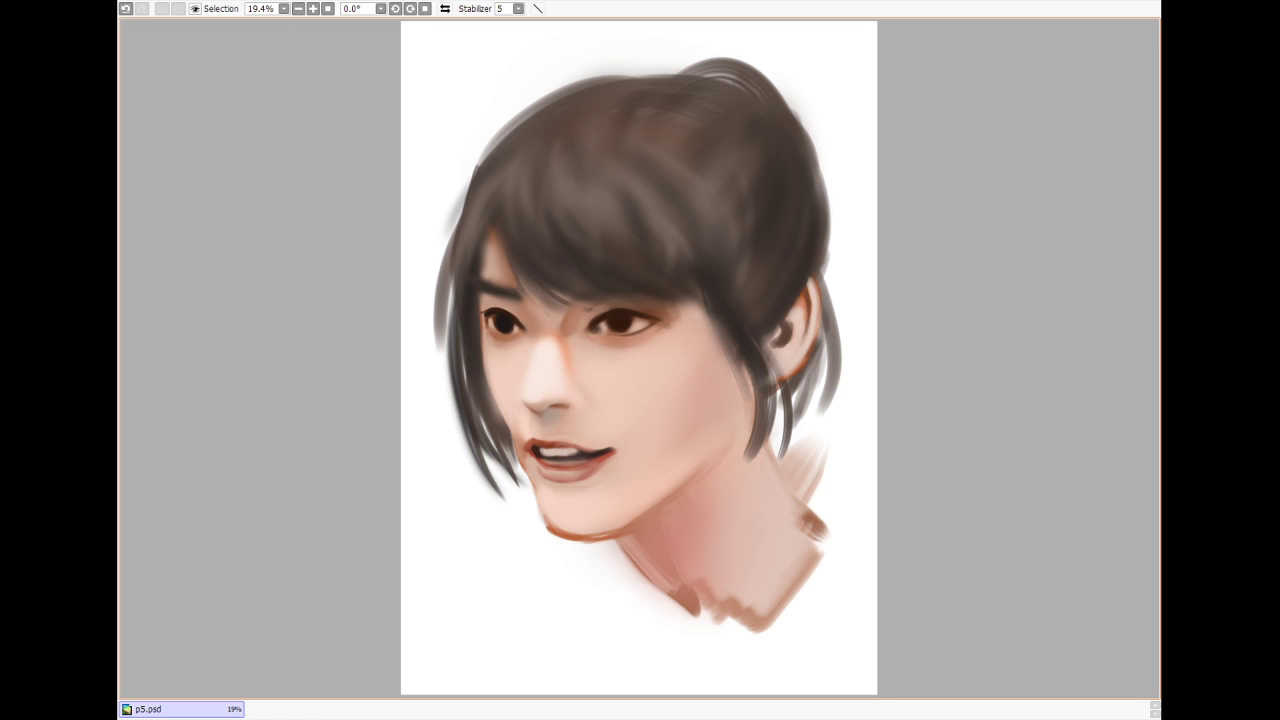
Fill out the lower lip in muted brownish red and soften its shadow with a larger brush.
{"action": "left_click_drag", "start_coordinate": [542, 462], "coordinate": [576, 462]}
{"action": "key", "text": "ctrl+z"}
{"action": "left_click_drag", "start_coordinate": [533, 450], "coordinate": [536, 460]}
{"action": "key", "text": "ctrl+z"}
{"action": "key", "text": "ctrl+z"}
{"action": "left_click_drag", "start_coordinate": [534, 451], "coordinate": [541, 462]}
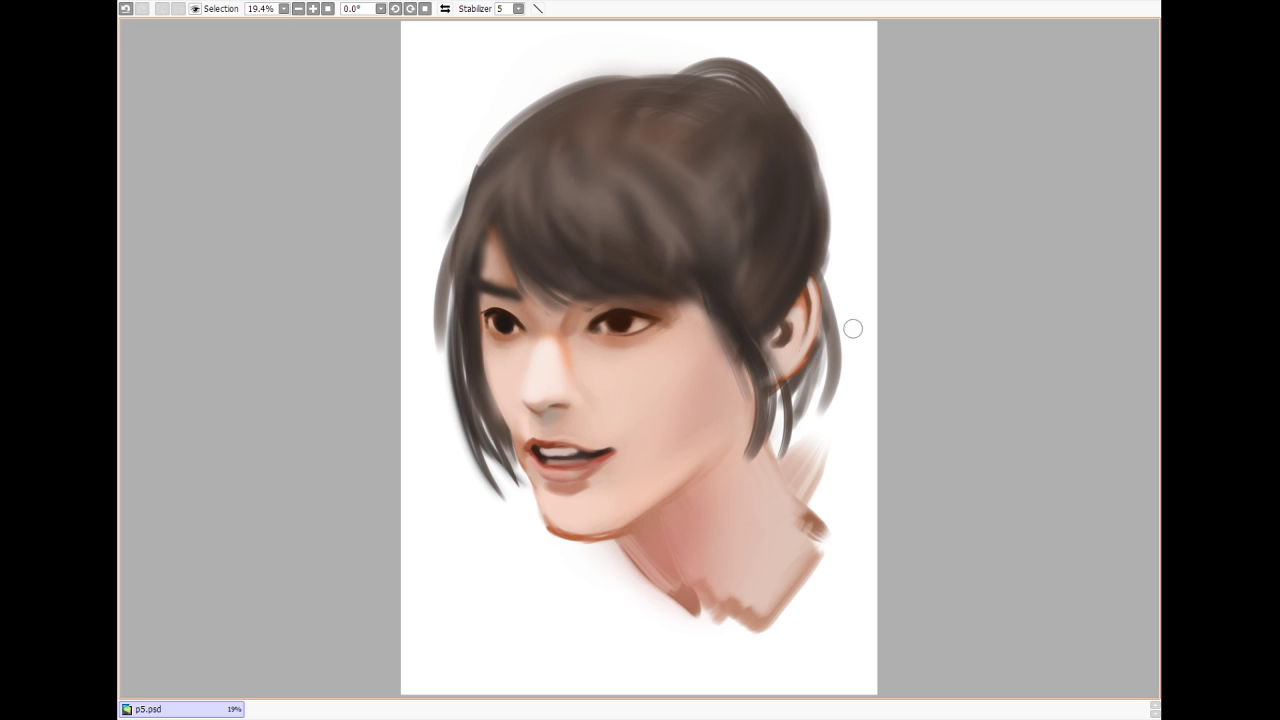
{"action": "key", "text": "]"}
{"action": "key", "text": "]"}
{"action": "key", "text": "]"}
{"action": "mouse_move", "coordinate": [551, 491]}
{"action": "left_mouse_down"}
{"action": "mouse_move", "coordinate": [600, 485]}
{"action": "mouse_move", "coordinate": [612, 466]}
{"action": "left_mouse_up"}
Color the lower lip pink and define its upper edge below the teeth with a small brush.
{"action": "key", "text": "["}
{"action": "key", "text": "["}
{"action": "key", "text": "["}
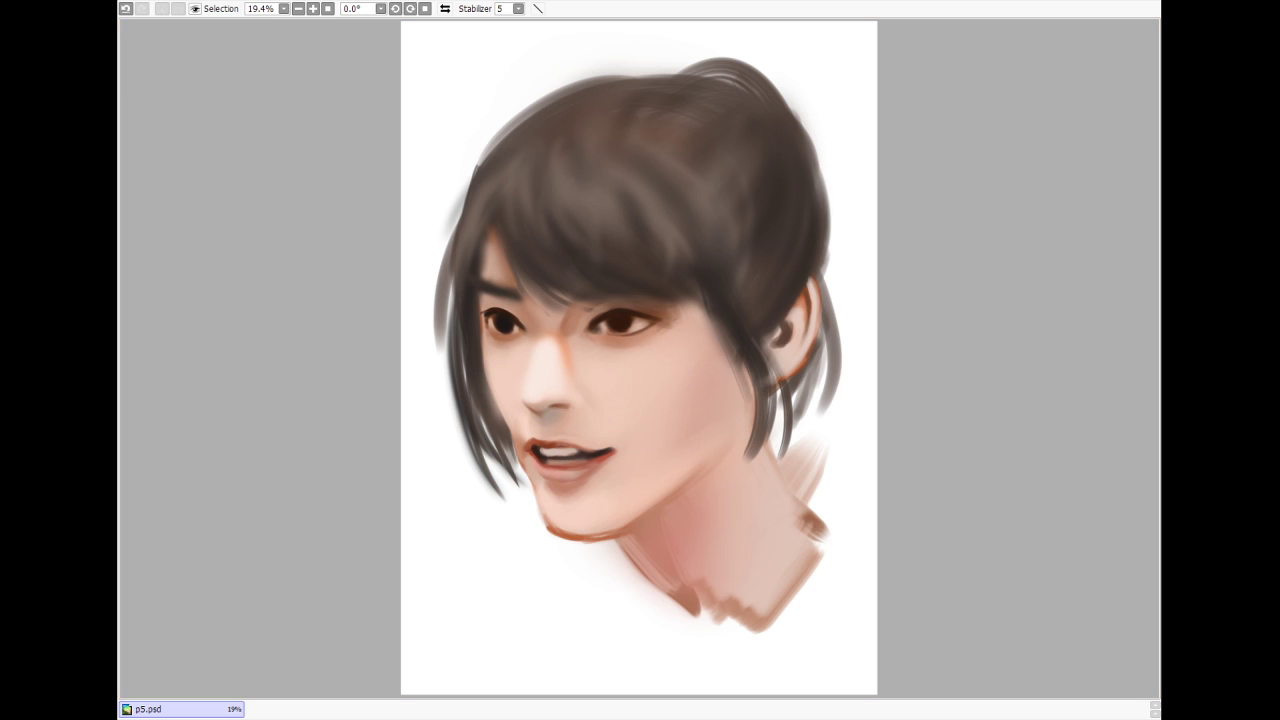
{"action": "key", "text": "["}
{"action": "key", "text": "["}
{"action": "key", "text": "["}
{"action": "key", "text": "["}
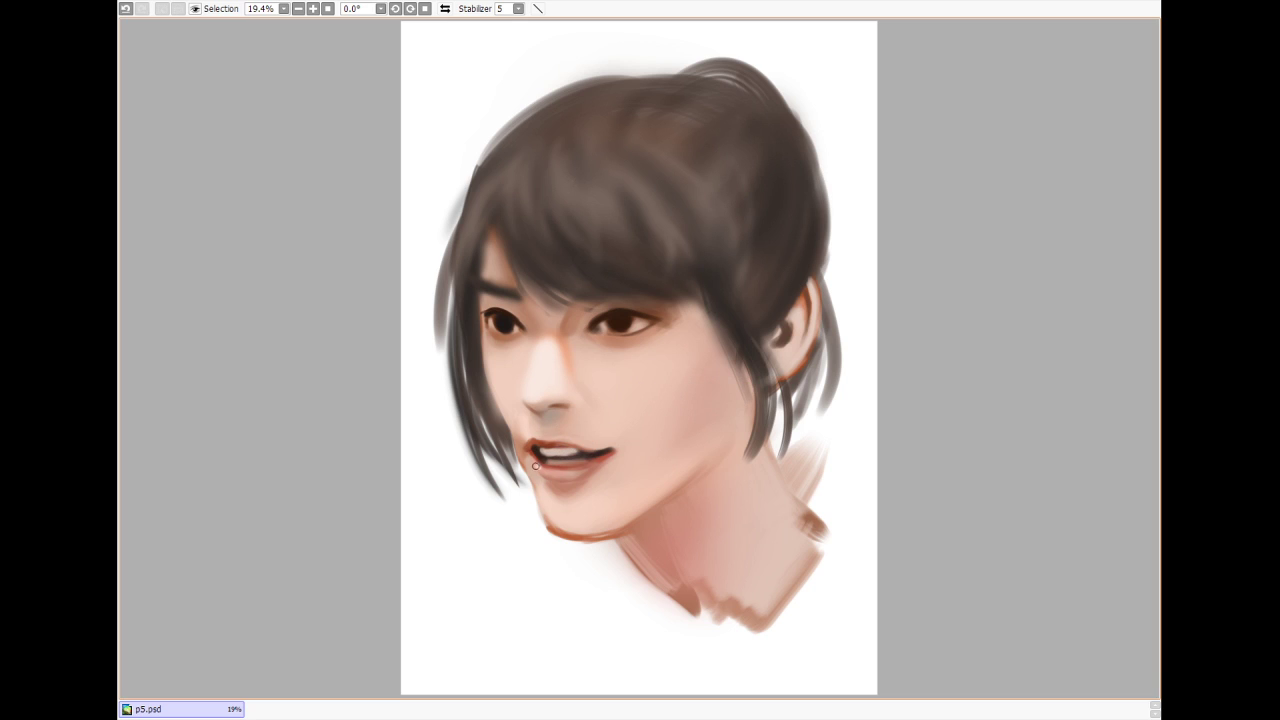
{"action": "key", "text": "ctrl+z"}
{"action": "left_click_drag", "start_coordinate": [537, 462], "coordinate": [539, 466]}
{"action": "key", "text": "["}
{"action": "key", "text": "]"}
{"action": "key", "text": "]"}
{"action": "key", "text": "]"}
{"action": "key", "text": "ctrl+z"}
{"action": "left_click_drag", "start_coordinate": [534, 469], "coordinate": [582, 475]}
{"action": "mouse_move", "coordinate": [542, 479]}
{"action": "left_mouse_down"}
{"action": "mouse_move", "coordinate": [599, 459]}
{"action": "mouse_move", "coordinate": [542, 476]}
{"action": "left_mouse_up"}
Refine the far cheek's contour beside the mouth and add fine dark strands to the adjacent hair lock.
{"action": "left_click_drag", "start_coordinate": [528, 460], "coordinate": [539, 487]}
{"action": "key", "text": "ctrl+z"}
{"action": "key", "text": "bracketleft"}
{"action": "key", "text": "bracketleft"}
{"action": "key", "text": "bracketleft"}
{"action": "key", "text": "bracketright"}
{"action": "left_click_drag", "start_coordinate": [541, 498], "coordinate": [525, 469]}
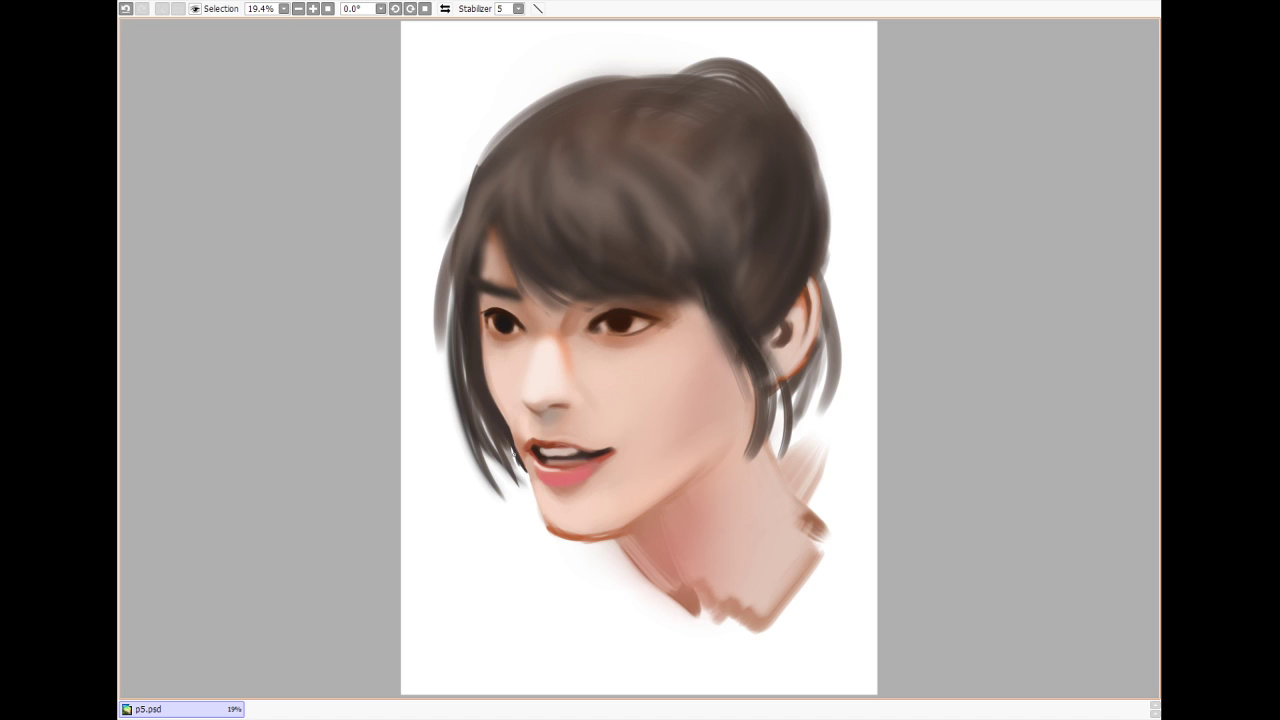
{"action": "left_click_drag", "start_coordinate": [478, 388], "coordinate": [531, 488]}
Clean up the outer contour under the chin and along the front of the neck with white.
{"action": "mouse_move", "coordinate": [532, 500]}
{"action": "left_mouse_down"}
{"action": "mouse_move", "coordinate": [592, 554]}
{"action": "mouse_move", "coordinate": [553, 532]}
{"action": "mouse_move", "coordinate": [606, 543]}
{"action": "mouse_move", "coordinate": [587, 545]}
{"action": "mouse_move", "coordinate": [625, 568]}
{"action": "mouse_move", "coordinate": [613, 546]}
{"action": "mouse_move", "coordinate": [649, 591]}
{"action": "left_mouse_up"}
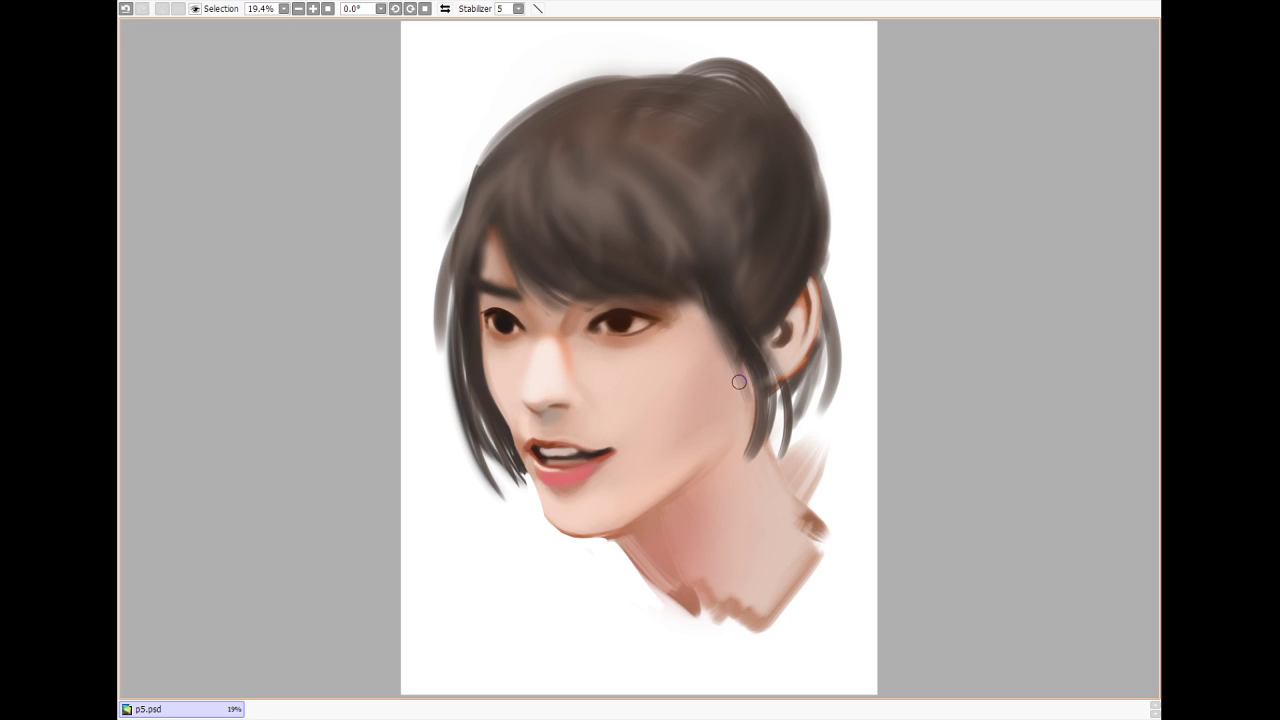
{"action": "mouse_move", "coordinate": [586, 546]}
{"action": "left_mouse_down"}
{"action": "mouse_move", "coordinate": [640, 586]}
{"action": "mouse_move", "coordinate": [629, 553]}
{"action": "mouse_move", "coordinate": [659, 590]}
{"action": "left_mouse_up"}
{"action": "left_click_drag", "start_coordinate": [625, 533], "coordinate": [692, 615]}
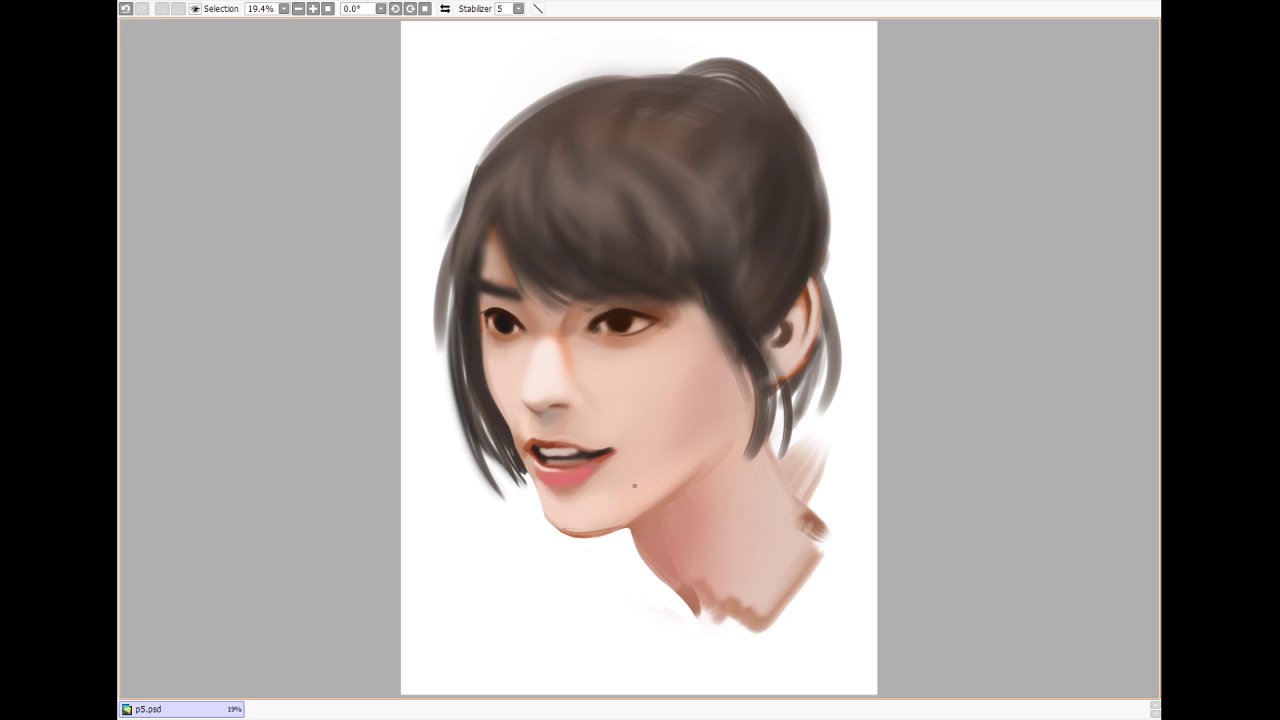
Repaint the underside of the chin and the jawline in skin tones, running up toward the ear.
{"action": "key", "text": "ctrl+z"}
{"action": "mouse_move", "coordinate": [558, 528]}
{"action": "left_mouse_down"}
{"action": "mouse_move", "coordinate": [602, 534]}
{"action": "mouse_move", "coordinate": [691, 475]}
{"action": "left_mouse_up"}
{"action": "key", "text": "ctrl+z"}
{"action": "key", "text": "]"}
{"action": "key", "text": "]"}
{"action": "key", "text": "]"}
{"action": "mouse_move", "coordinate": [551, 516]}
{"action": "left_mouse_down"}
{"action": "mouse_move", "coordinate": [651, 481]}
{"action": "mouse_move", "coordinate": [764, 464]}
{"action": "left_mouse_up"}
{"action": "key", "text": "ctrl+z"}
{"action": "key", "text": "bracketleft"}
{"action": "left_click_drag", "start_coordinate": [543, 509], "coordinate": [558, 519]}
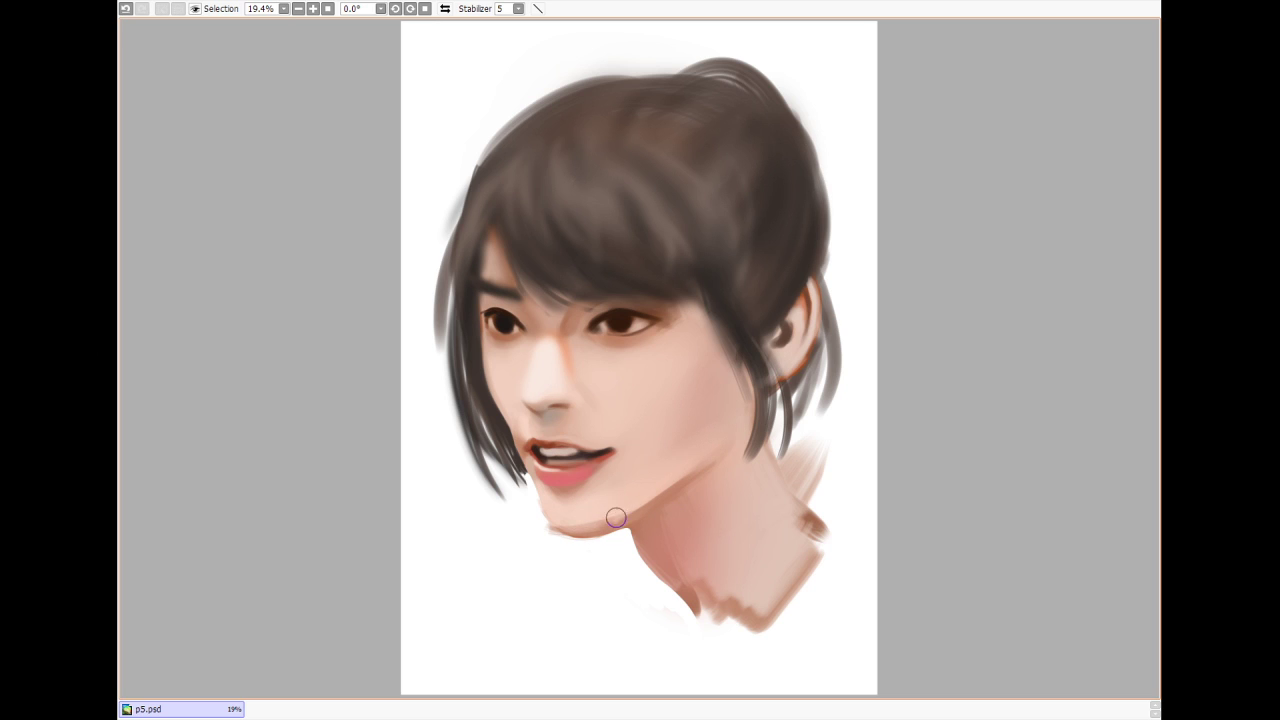
{"action": "left_click_drag", "start_coordinate": [603, 523], "coordinate": [670, 475]}
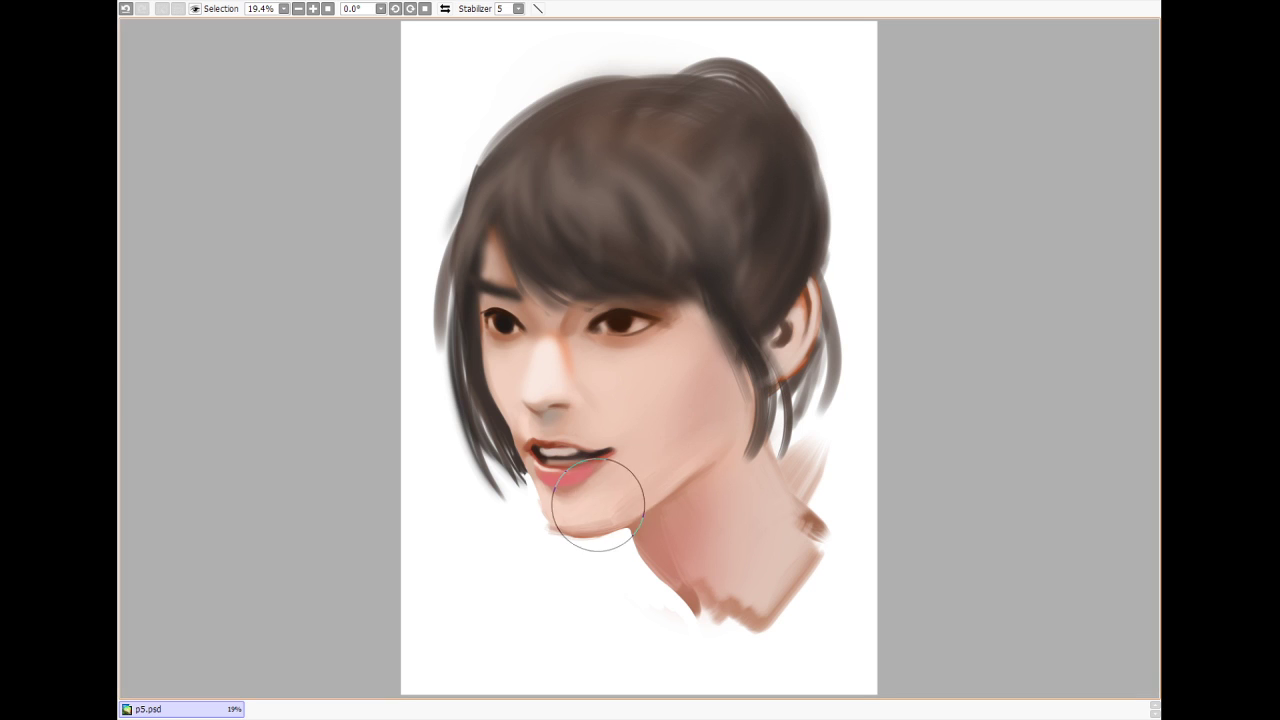
Blend the skin above the near jawline with a larger soft brush.
{"action": "mouse_move", "coordinate": [598, 503]}
{"action": "left_mouse_down"}
{"action": "mouse_move", "coordinate": [644, 485]}
{"action": "mouse_move", "coordinate": [626, 480]}
{"action": "left_mouse_up"}
{"action": "key", "text": "ctrl+z"}
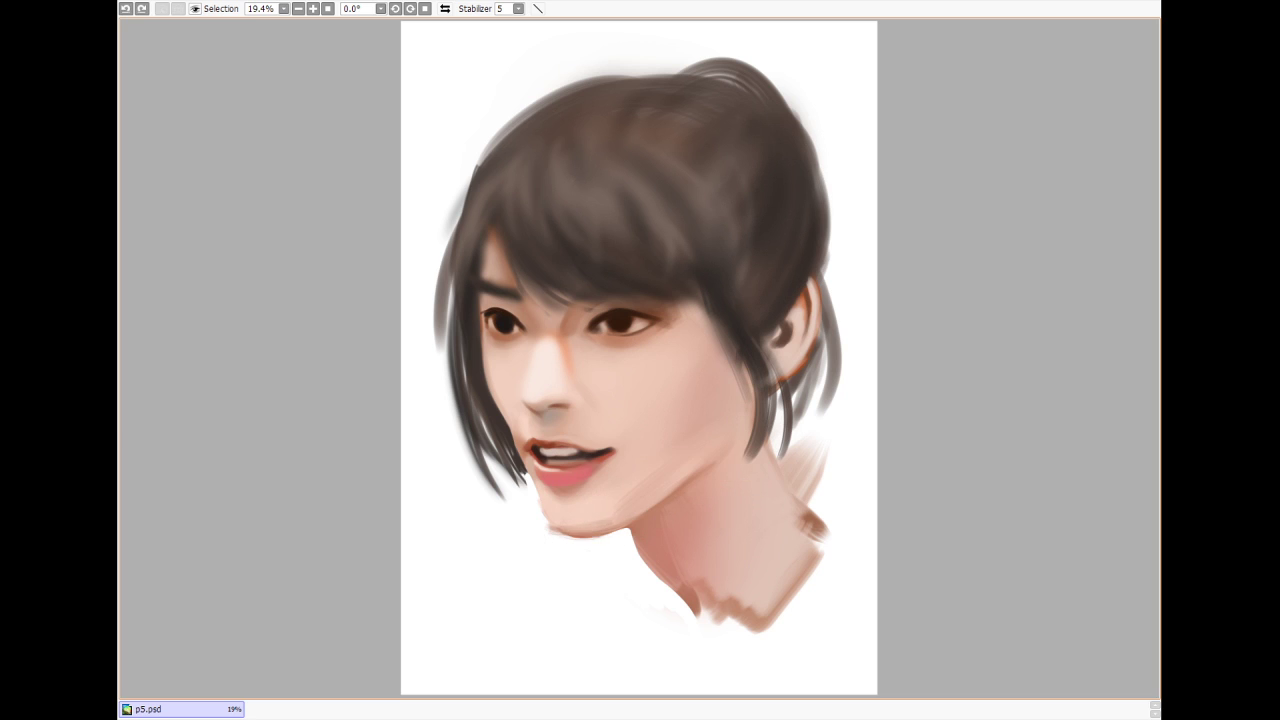
{"action": "key", "text": "ctrl+y"}
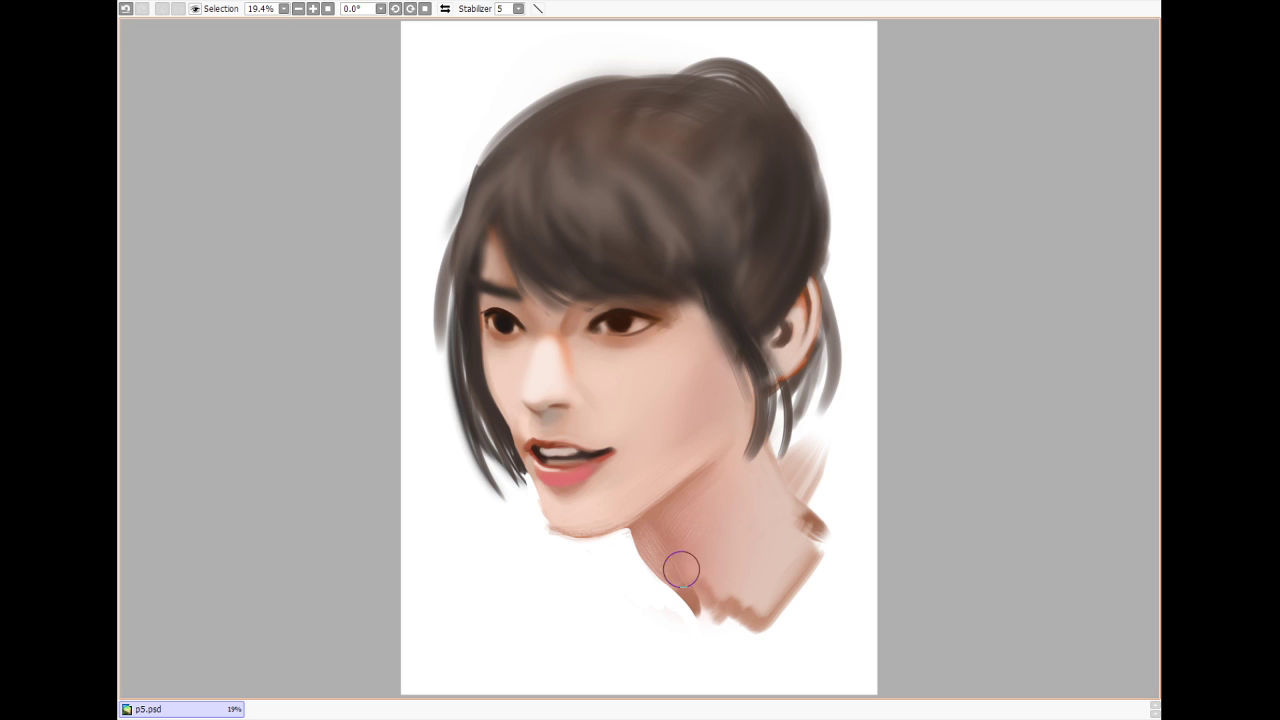
Shade the neck with a textured brush, from its front edge to the area below the ear.
{"action": "key", "text": "ctrl+z"}
{"action": "mouse_move", "coordinate": [659, 554]}
{"action": "left_mouse_down"}
{"action": "mouse_move", "coordinate": [680, 554]}
{"action": "mouse_move", "coordinate": [664, 554]}
{"action": "mouse_move", "coordinate": [716, 624]}
{"action": "left_mouse_up"}
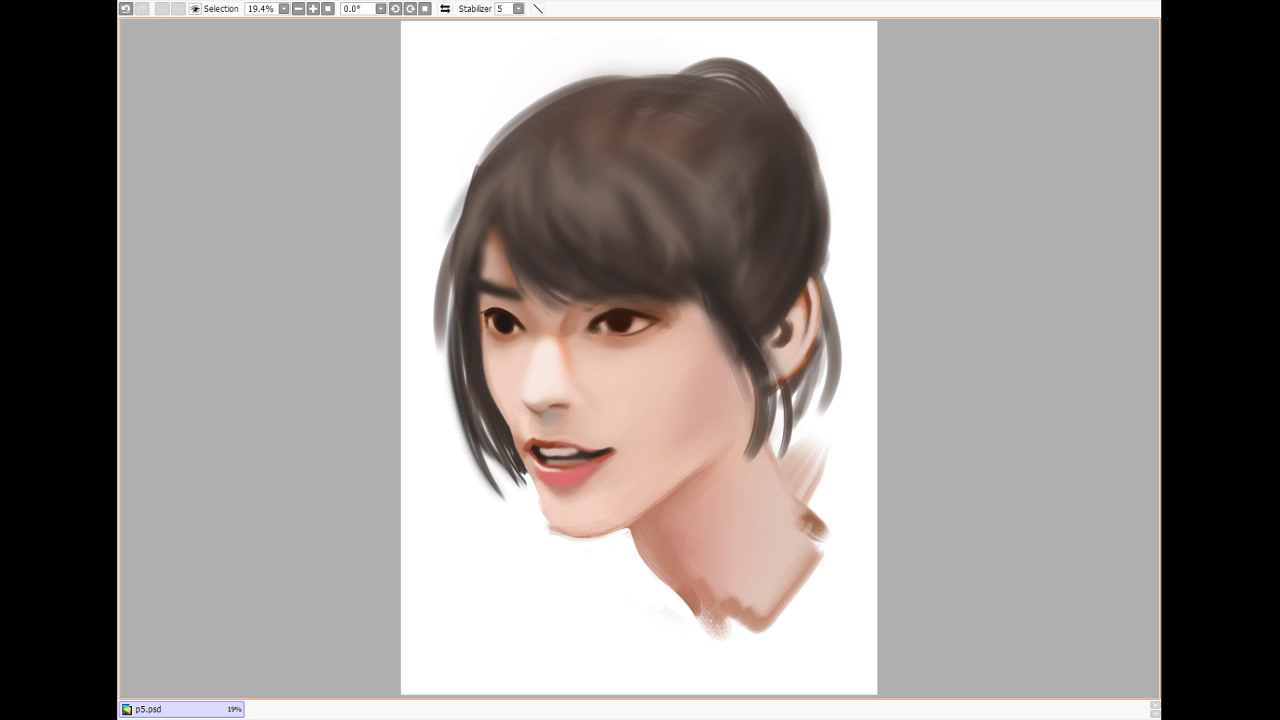
{"action": "mouse_move", "coordinate": [752, 397]}
{"action": "left_mouse_down"}
{"action": "mouse_move", "coordinate": [786, 522]}
{"action": "mouse_move", "coordinate": [804, 524]}
{"action": "mouse_move", "coordinate": [808, 509]}
{"action": "mouse_move", "coordinate": [803, 557]}
{"action": "mouse_move", "coordinate": [826, 551]}
{"action": "mouse_move", "coordinate": [777, 489]}
{"action": "left_mouse_up"}
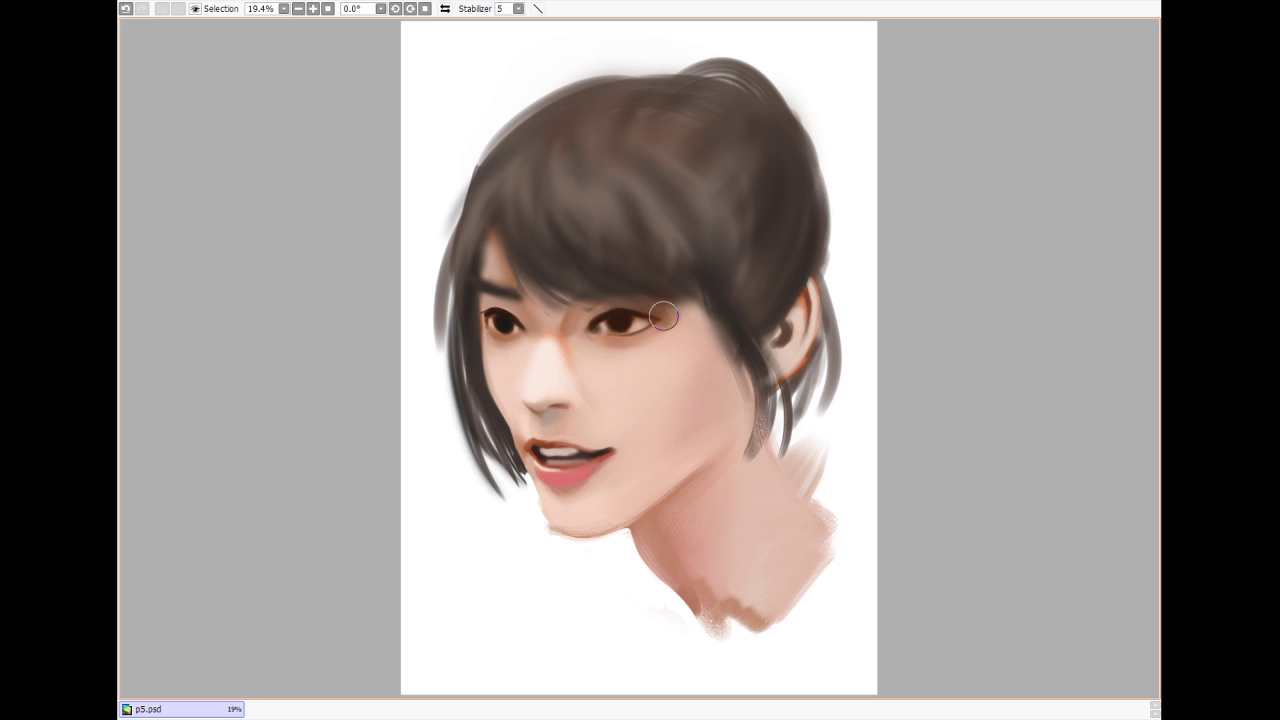
Lighten the near cheek and the skin around the nose with soft textured strokes.
{"action": "key", "text": "bracketleft"}
{"action": "key", "text": "bracketleft"}
{"action": "key", "text": "bracketleft"}
{"action": "key", "text": "bracketright"}
{"action": "key", "text": "bracketright"}
{"action": "key", "text": "bracketright"}
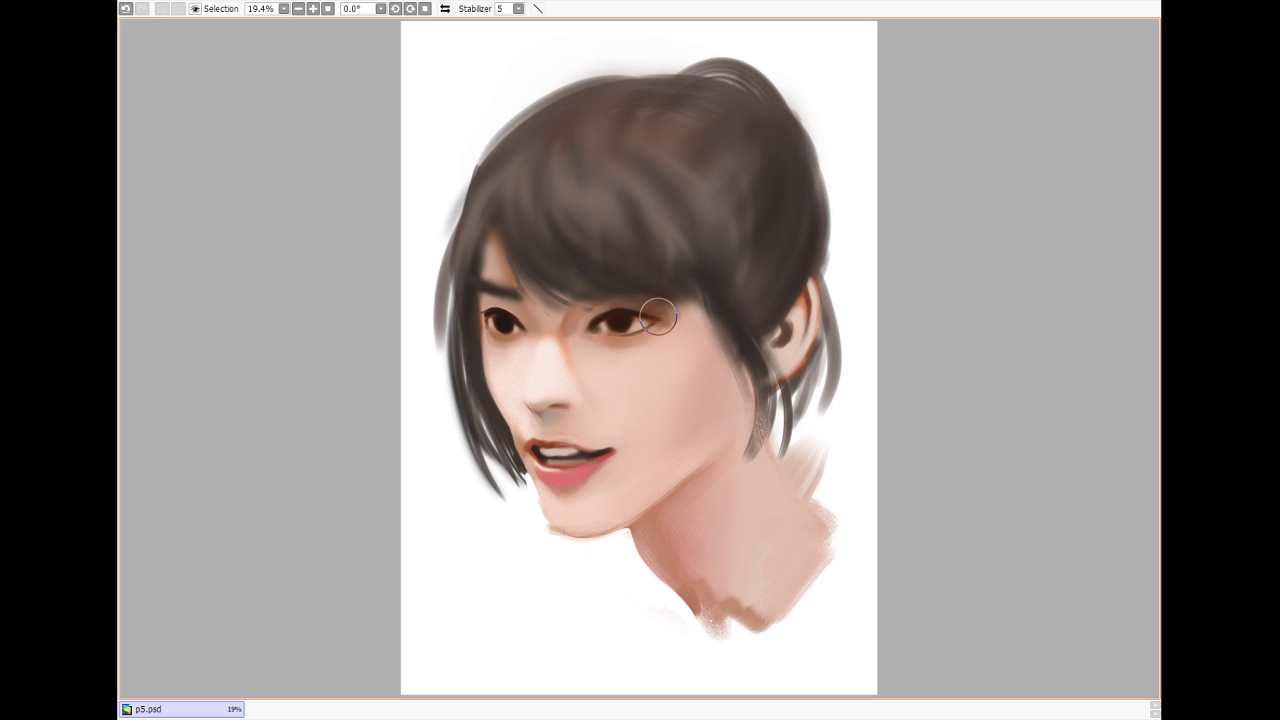
{"action": "key", "text": "bracketright"}
{"action": "key", "text": "bracketright"}
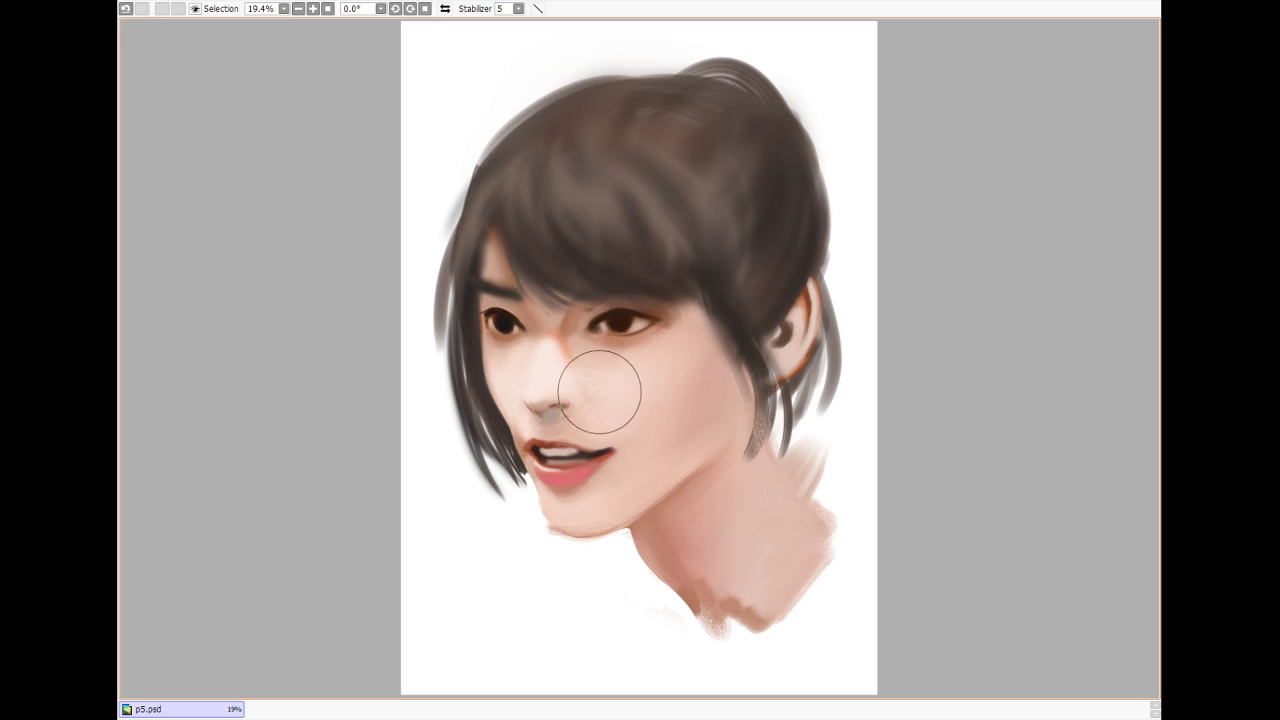
{"action": "key", "text": "ctrl+z"}
{"action": "key", "text": "bracketleft"}
{"action": "key", "text": "bracketleft"}
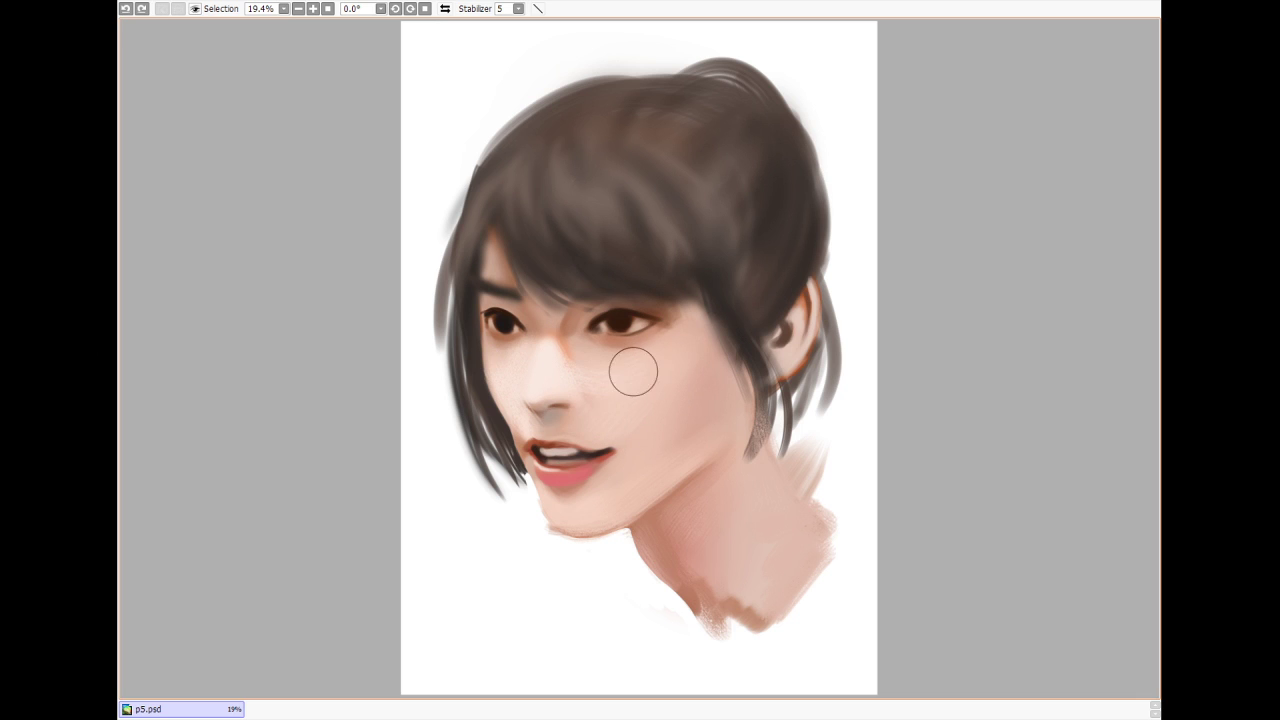
{"action": "mouse_move", "coordinate": [686, 354]}
{"action": "left_mouse_down"}
{"action": "mouse_move", "coordinate": [611, 451]}
{"action": "mouse_move", "coordinate": [626, 462]}
{"action": "left_mouse_up"}
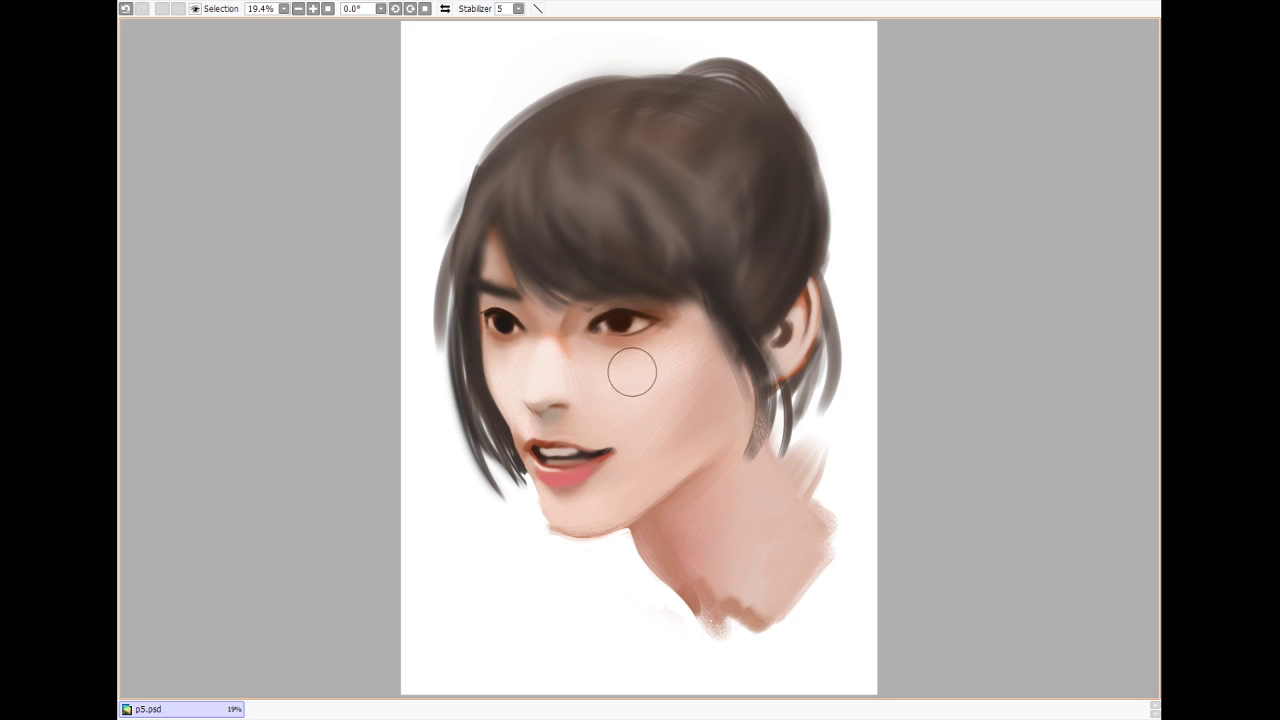
Rework the reddish shading between the nose bridge and the near eye's inner corner with a smaller brush.
{"action": "key", "text": "ctrl+z"}
{"action": "key", "text": "bracketleft"}
{"action": "key", "text": "bracketleft"}
{"action": "key", "text": "bracketleft"}
{"action": "left_click_drag", "start_coordinate": [574, 360], "coordinate": [579, 370]}
{"action": "key", "text": "ctrl+z"}
{"action": "key", "text": "ctrl+y"}
{"action": "key", "text": "ctrl+z"}
{"action": "left_click_drag", "start_coordinate": [602, 314], "coordinate": [590, 328]}
{"action": "key", "text": "ctrl+z"}
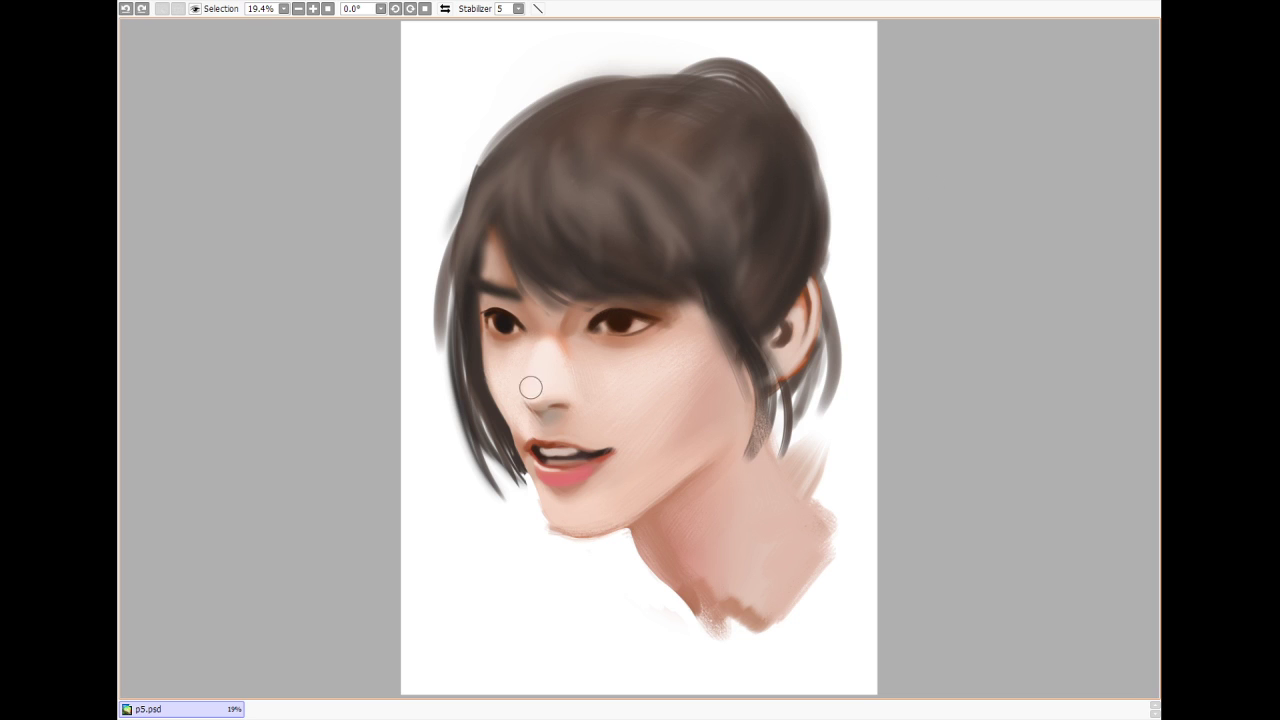
Define the nose bridge by brushing soft shading down its far side to the nose tip.
{"action": "left_click_drag", "start_coordinate": [531, 387], "coordinate": [548, 333]}
{"action": "key", "text": "]"}
{"action": "left_click_drag", "start_coordinate": [532, 338], "coordinate": [519, 388]}
{"action": "key", "text": "]"}
{"action": "key", "text": "ctrl+z"}
{"action": "left_click_drag", "start_coordinate": [531, 328], "coordinate": [519, 391]}
{"action": "key", "text": "ctrl+z"}
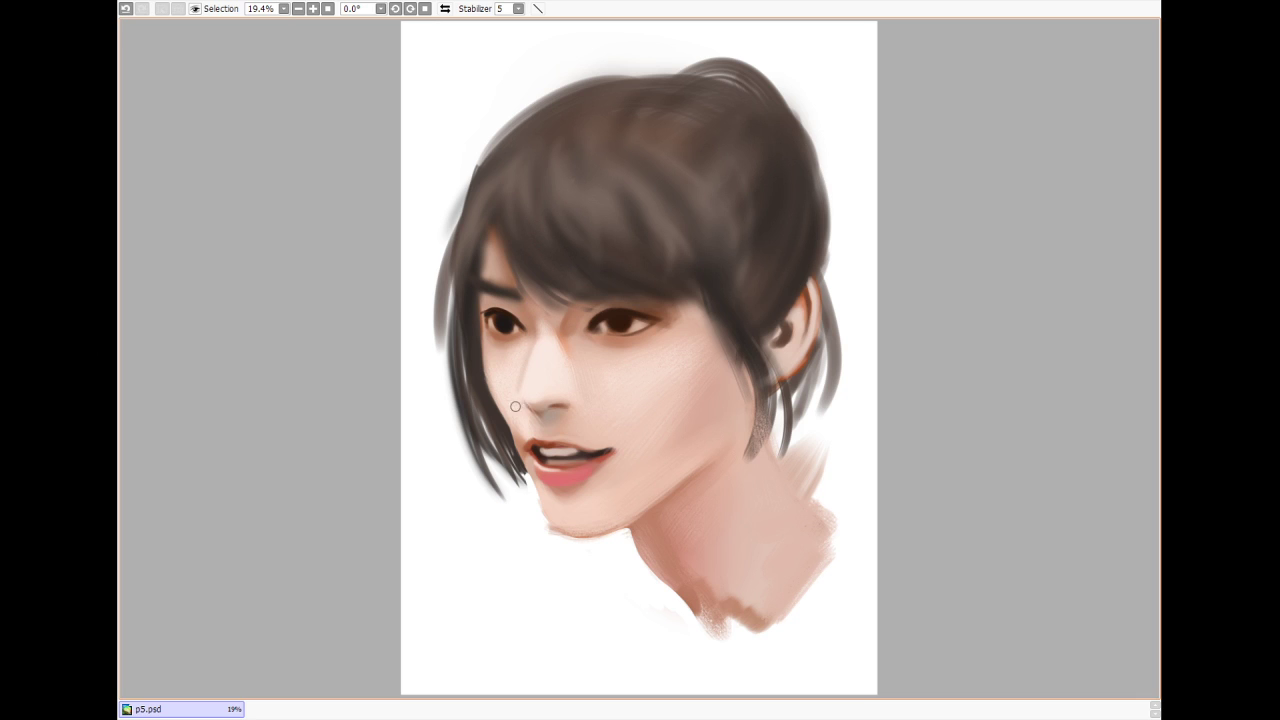
{"action": "key", "text": "]"}
{"action": "key", "text": "]"}
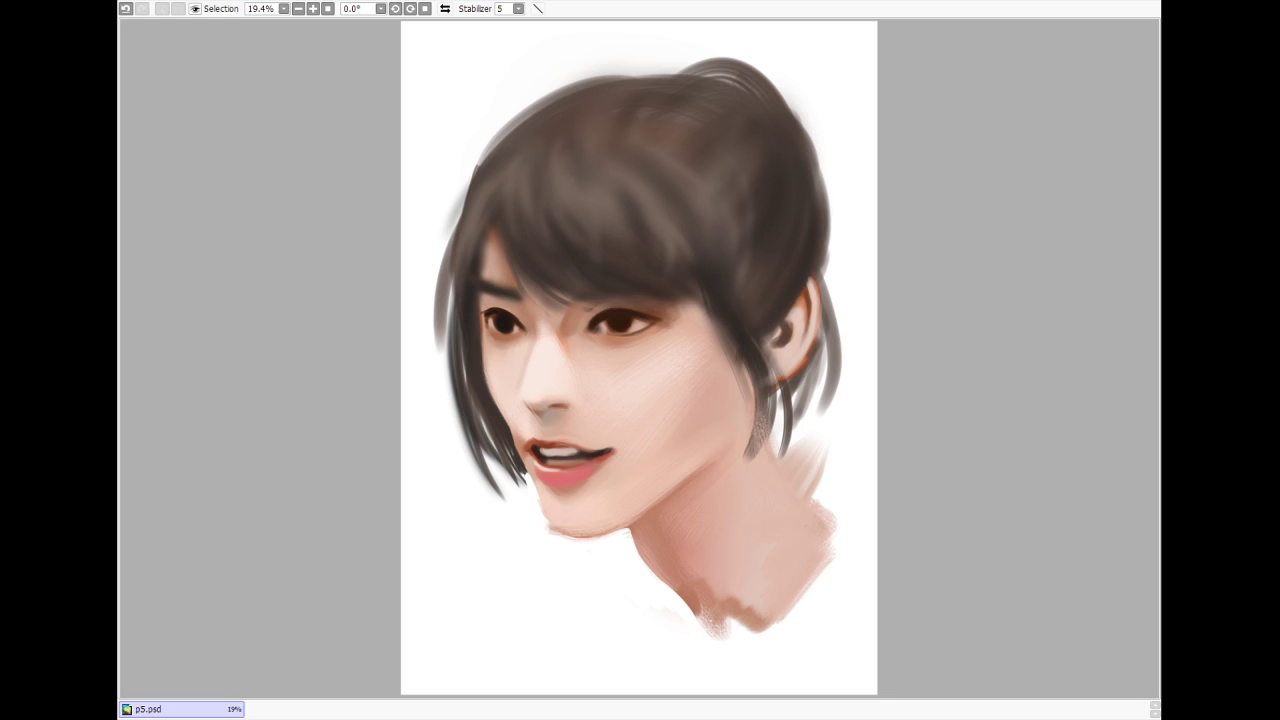
Reshape the near eye's lower lid and outer corner, and smooth the skin beside the nose bridge.
{"action": "key", "text": "["}
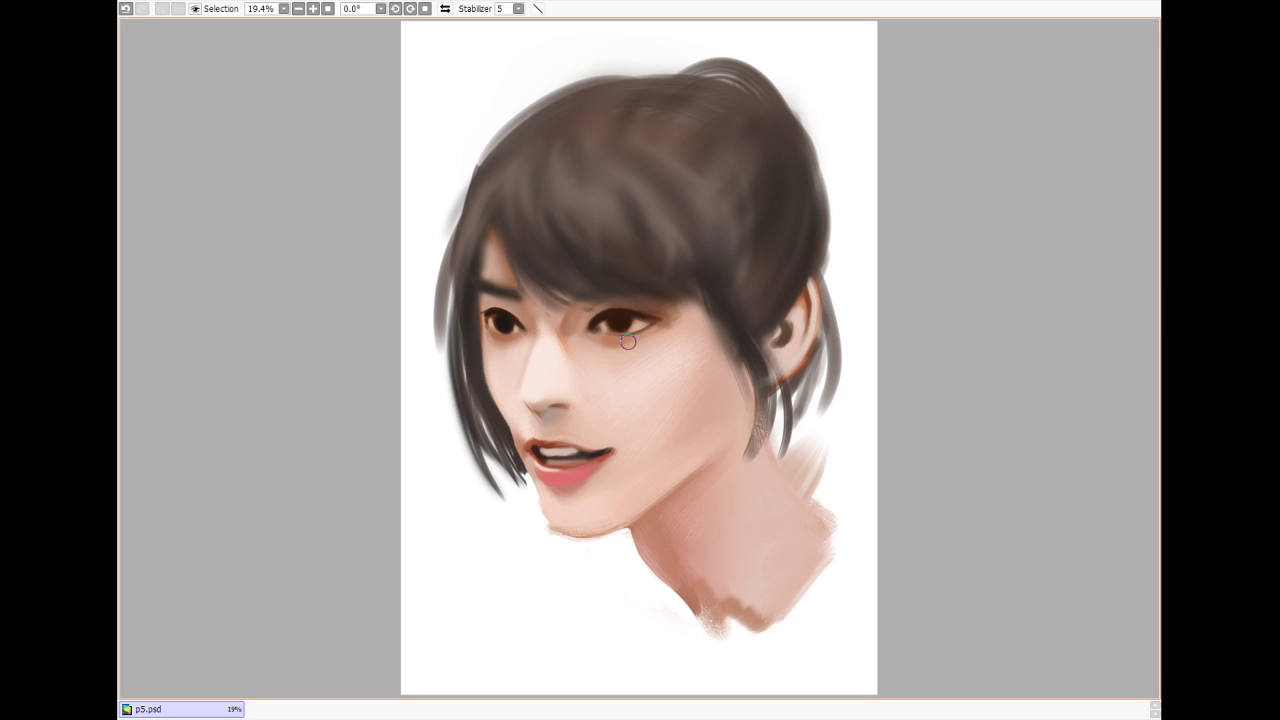
{"action": "key", "text": "["}
{"action": "key", "text": "["}
{"action": "left_click_drag", "start_coordinate": [653, 326], "coordinate": [621, 341]}
{"action": "key", "text": "bracketleft"}
{"action": "left_click_drag", "start_coordinate": [658, 325], "coordinate": [636, 333]}
{"action": "key", "text": "bracketleft"}
{"action": "key", "text": "bracketright"}
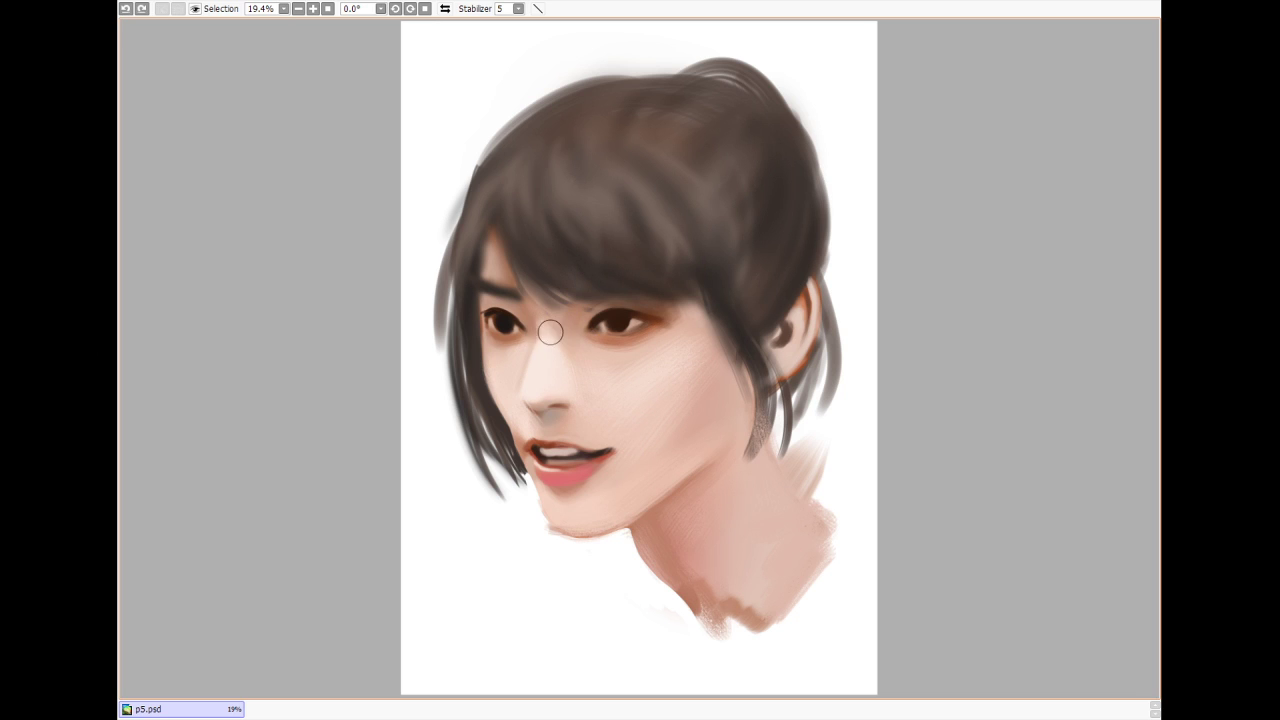
{"action": "left_click_drag", "start_coordinate": [551, 331], "coordinate": [562, 350]}
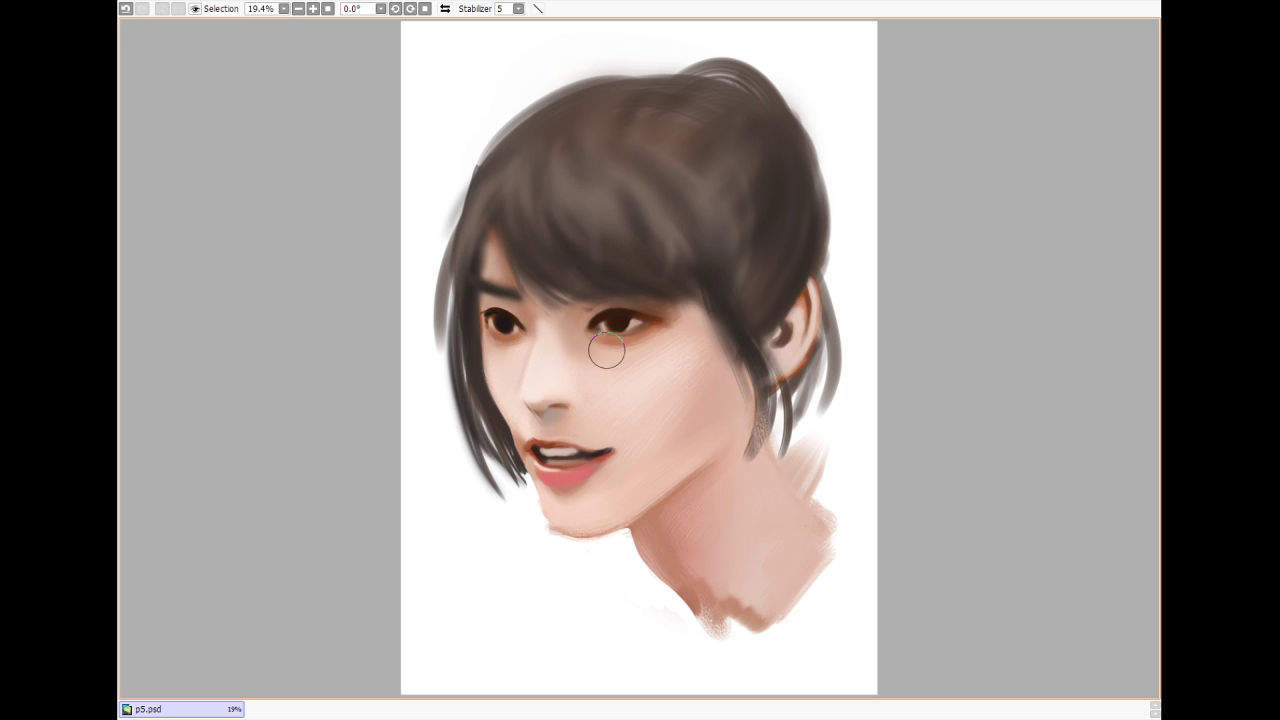
Rework the soft reddish shading beneath the near eye's lower lid.
{"action": "key", "text": "ctrl+z"}
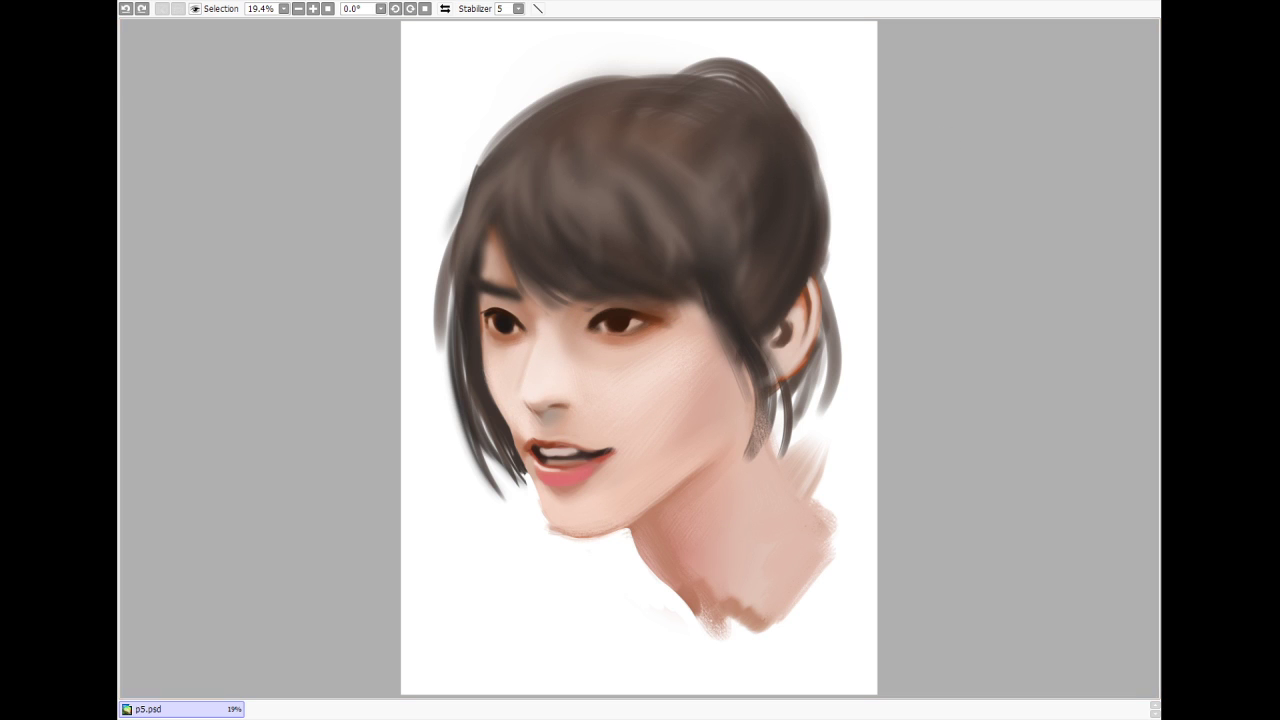
{"action": "left_click_drag", "start_coordinate": [594, 338], "coordinate": [665, 321]}
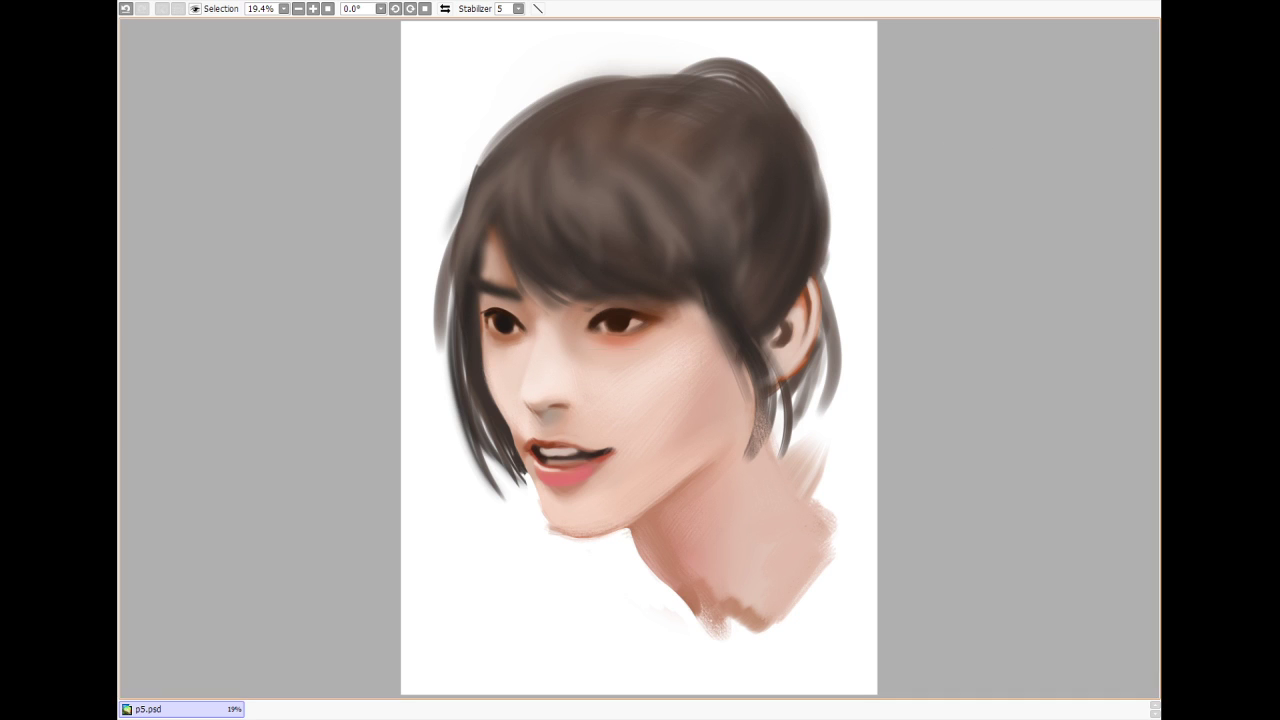
{"action": "key", "text": "ctrl+z"}
Paint warm brown shading on the underside of the nose with a smaller brush.
{"action": "key", "text": "["}
{"action": "key", "text": "["}
{"action": "key", "text": "["}
{"action": "left_click_drag", "start_coordinate": [566, 404], "coordinate": [548, 404]}
{"action": "key", "text": "ctrl+z"}
{"action": "left_click_drag", "start_coordinate": [564, 407], "coordinate": [547, 423]}
{"action": "left_click_drag", "start_coordinate": [601, 376], "coordinate": [574, 393]}
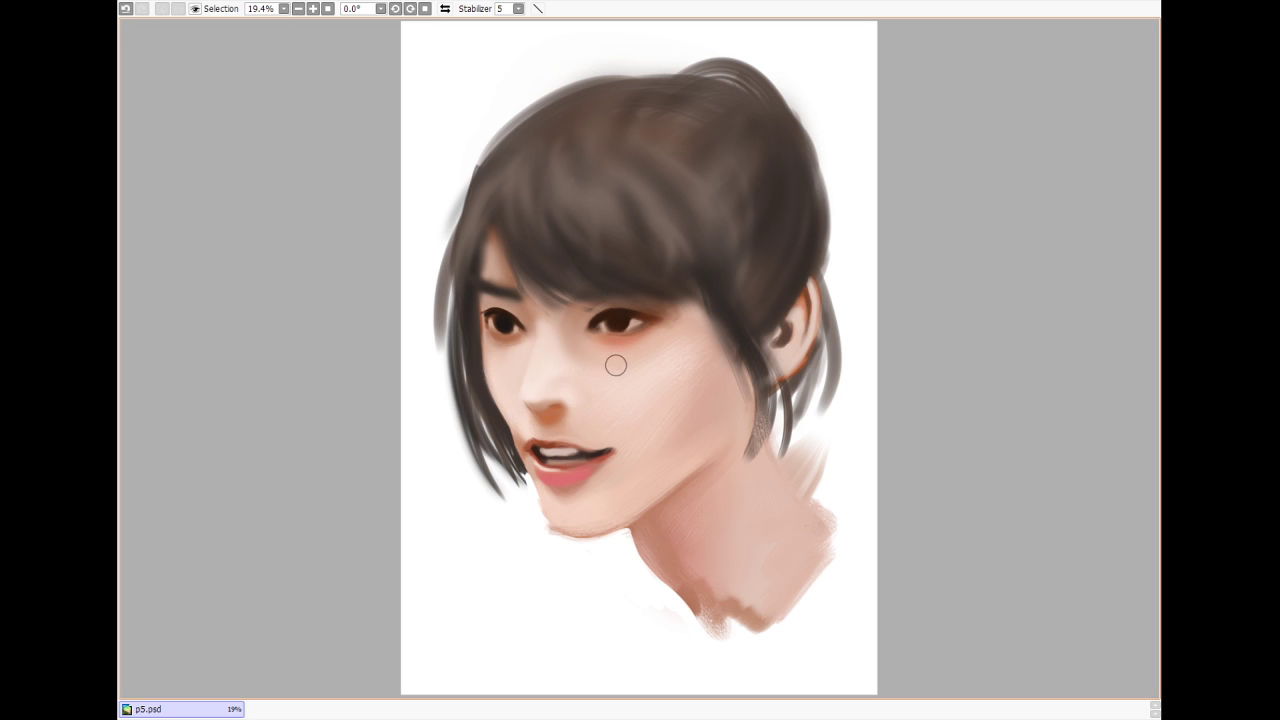
{"action": "key", "text": "ctrl+z"}
{"action": "key", "text": "ctrl+y"}
Soften the skin around the near nostril wing with a larger brush.
{"action": "key", "text": "]"}
{"action": "key", "text": "]"}
{"action": "key", "text": "]"}
{"action": "key", "text": "]"}
{"action": "key", "text": "]"}
{"action": "key", "text": "bracketright"}
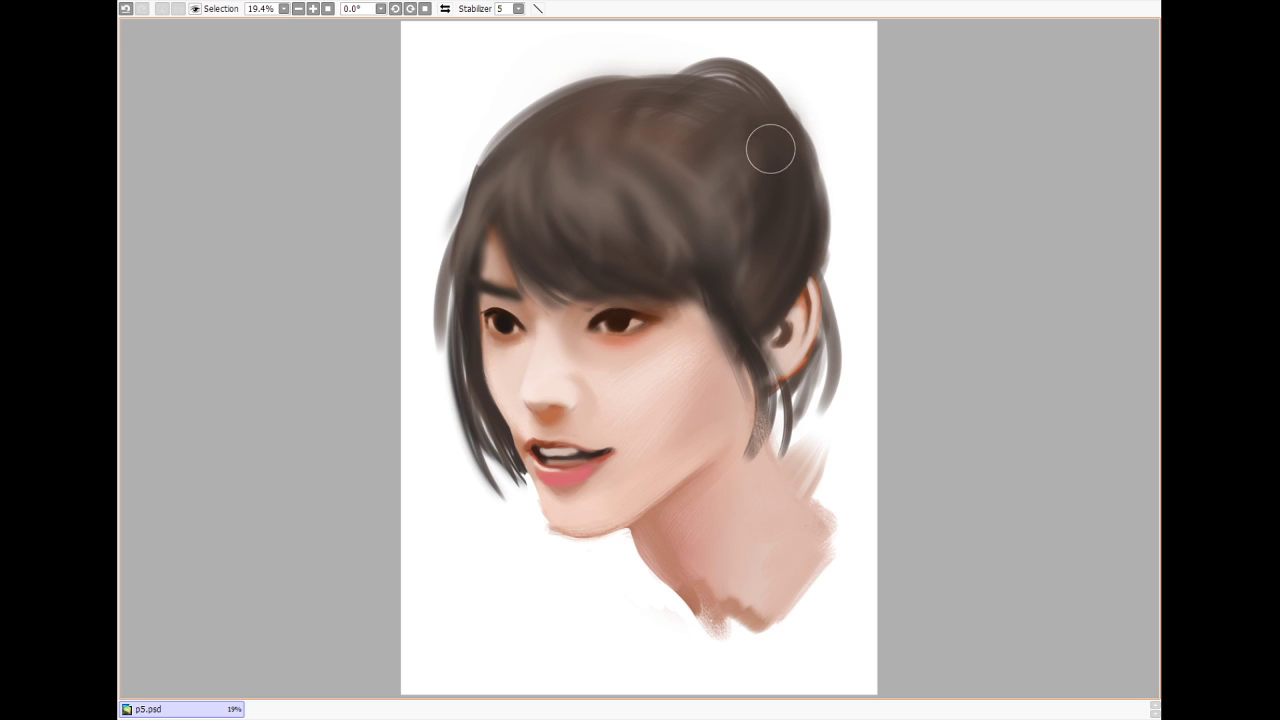
{"action": "key", "text": "["}
{"action": "left_click_drag", "start_coordinate": [586, 376], "coordinate": [580, 402]}
Sharpen the shadow edge under the nose, from the tip to the near nostril, with a smaller brush.
{"action": "key", "text": "["}
{"action": "key", "text": "["}
{"action": "key", "text": "["}
{"action": "key", "text": "["}
{"action": "key", "text": "["}
{"action": "key", "text": "["}
{"action": "key", "text": "["}
{"action": "key", "text": "["}
{"action": "key", "text": "]"}
{"action": "key", "text": "]"}
{"action": "key", "text": "]"}
{"action": "left_click_drag", "start_coordinate": [546, 415], "coordinate": [575, 405]}
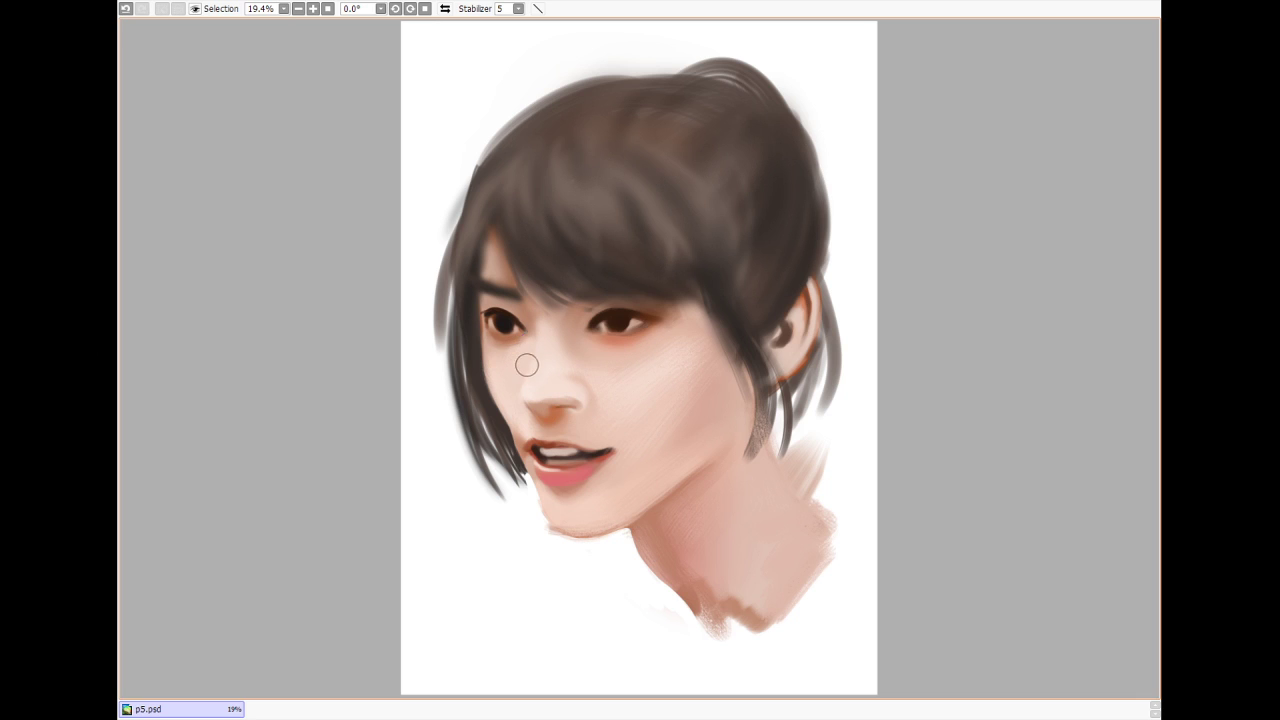
{"action": "key", "text": "ctrl+z"}
{"action": "key", "text": "ctrl+y"}
Refine the upper lip's contour and blend the skin between the nose and the mouth.
{"action": "left_click_drag", "start_coordinate": [669, 264], "coordinate": [663, 234]}
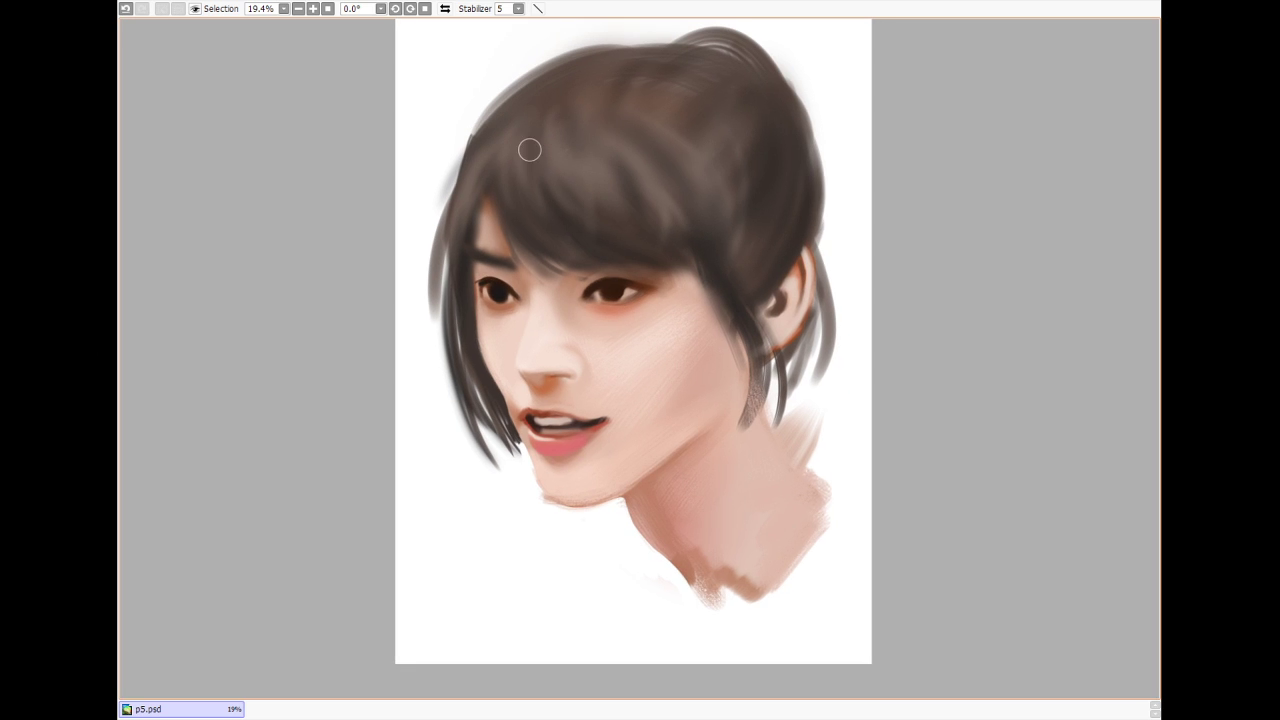
{"action": "key", "text": "ctrl+z"}
{"action": "left_click_drag", "start_coordinate": [517, 389], "coordinate": [516, 399]}
{"action": "key", "text": "ctrl+z"}
{"action": "left_click_drag", "start_coordinate": [534, 408], "coordinate": [547, 404]}
{"action": "mouse_move", "coordinate": [630, 291]}
{"action": "left_mouse_down", "text": "ctrl+alt"}
{"action": "mouse_move", "coordinate": [622, 330]}
{"action": "mouse_move", "coordinate": [644, 360]}
{"action": "left_mouse_up", "text": "ctrl+alt"}
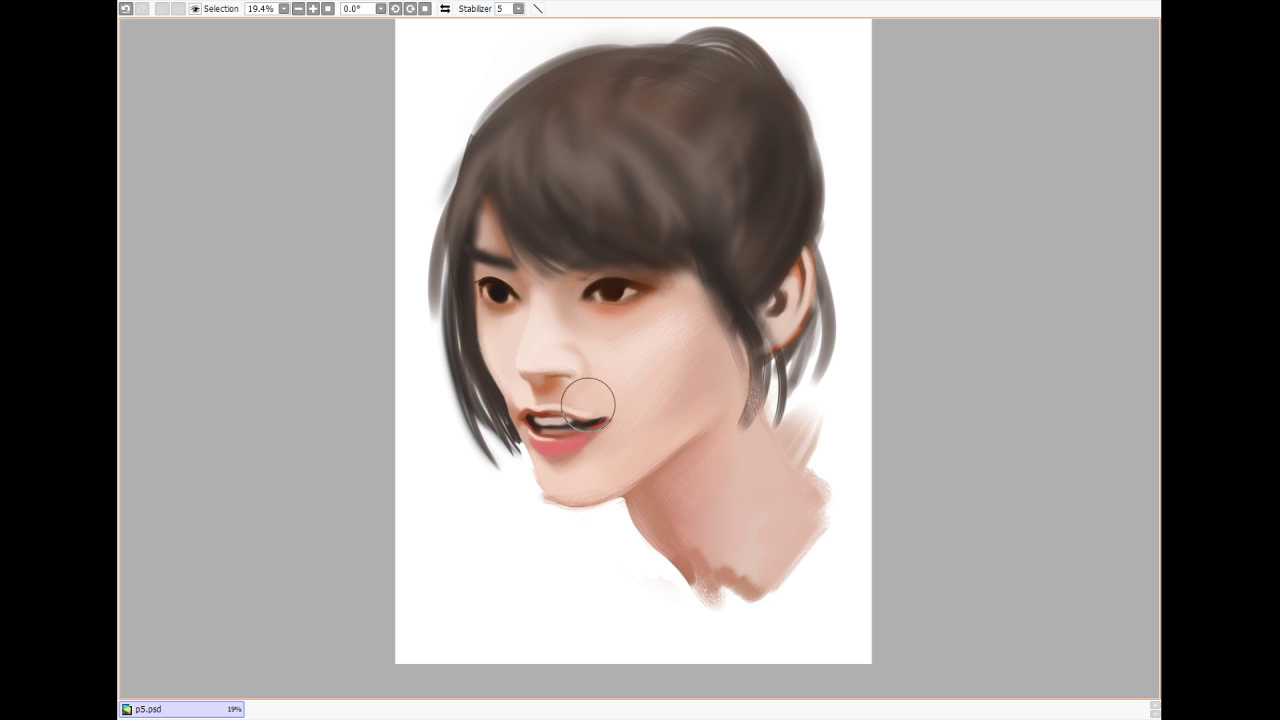
{"action": "left_click_drag", "start_coordinate": [582, 404], "coordinate": [578, 400]}
{"action": "left_click_drag", "start_coordinate": [650, 346], "coordinate": [646, 378], "text": "ctrl+alt"}
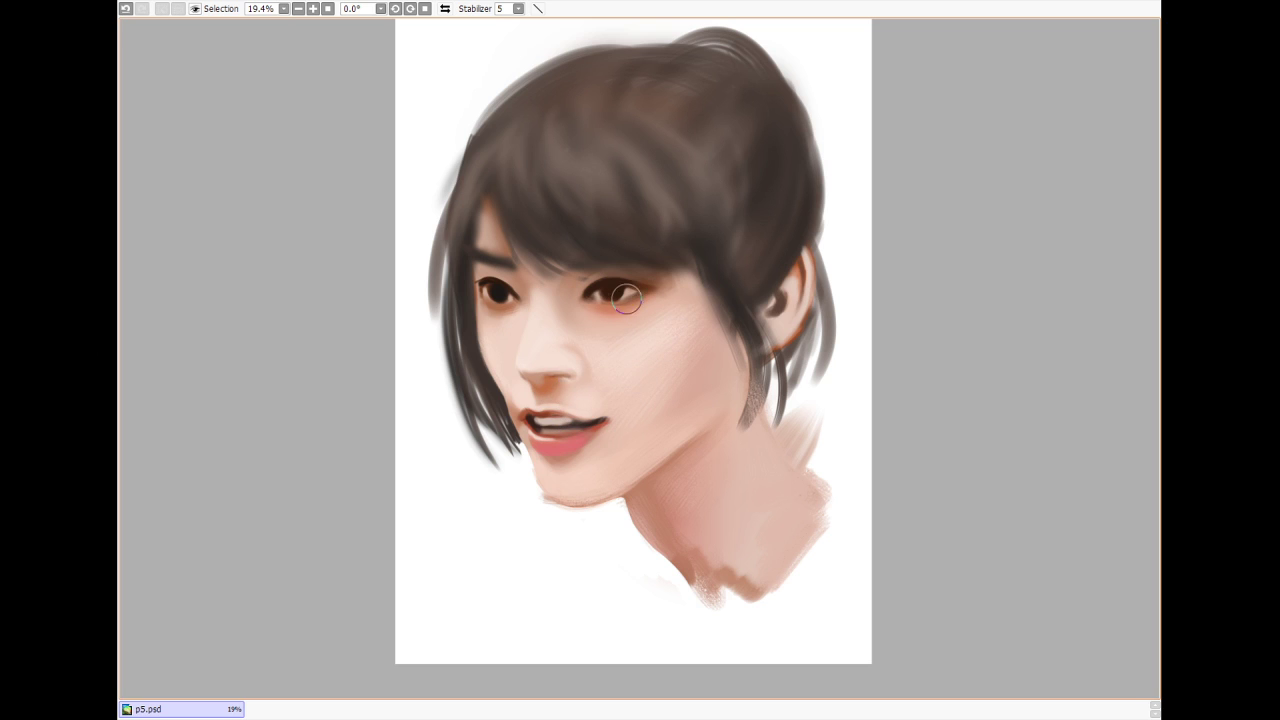
Define the near nostril's lower edge with fine strokes.
{"action": "left_click_drag", "start_coordinate": [554, 371], "coordinate": [568, 371], "text": "ctrl+alt"}
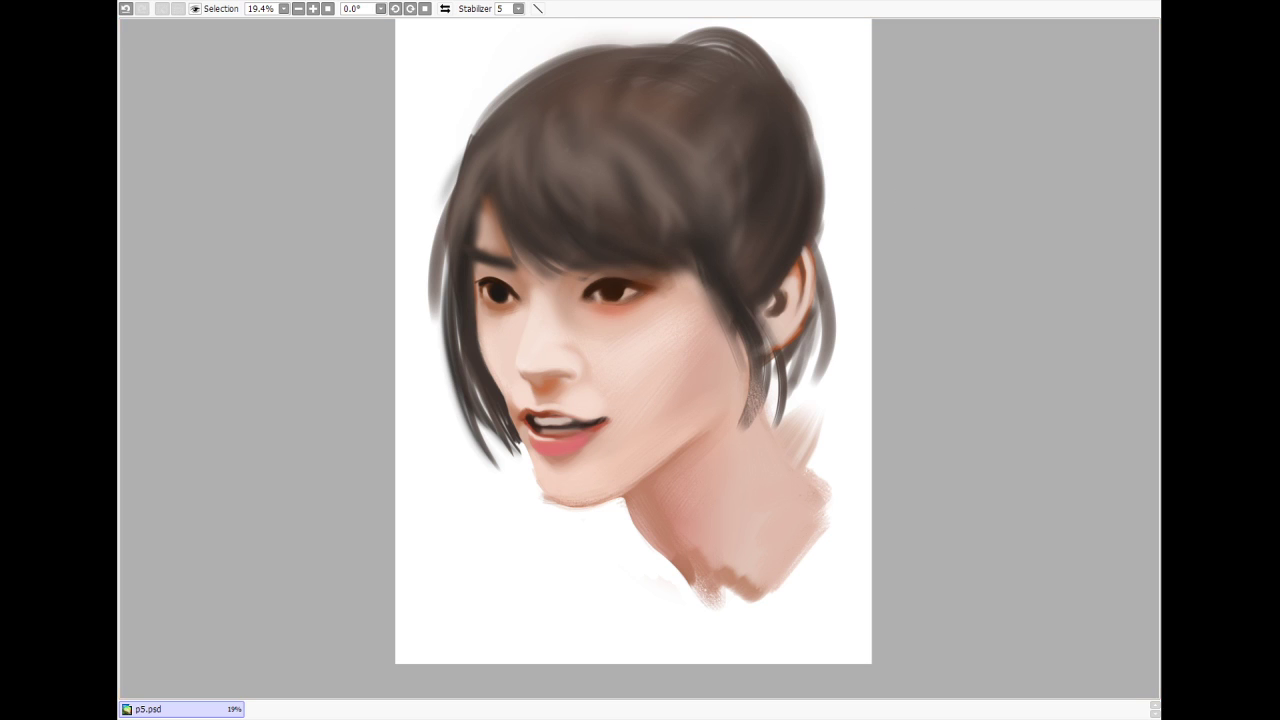
{"action": "key", "text": "["}
{"action": "key", "text": "["}
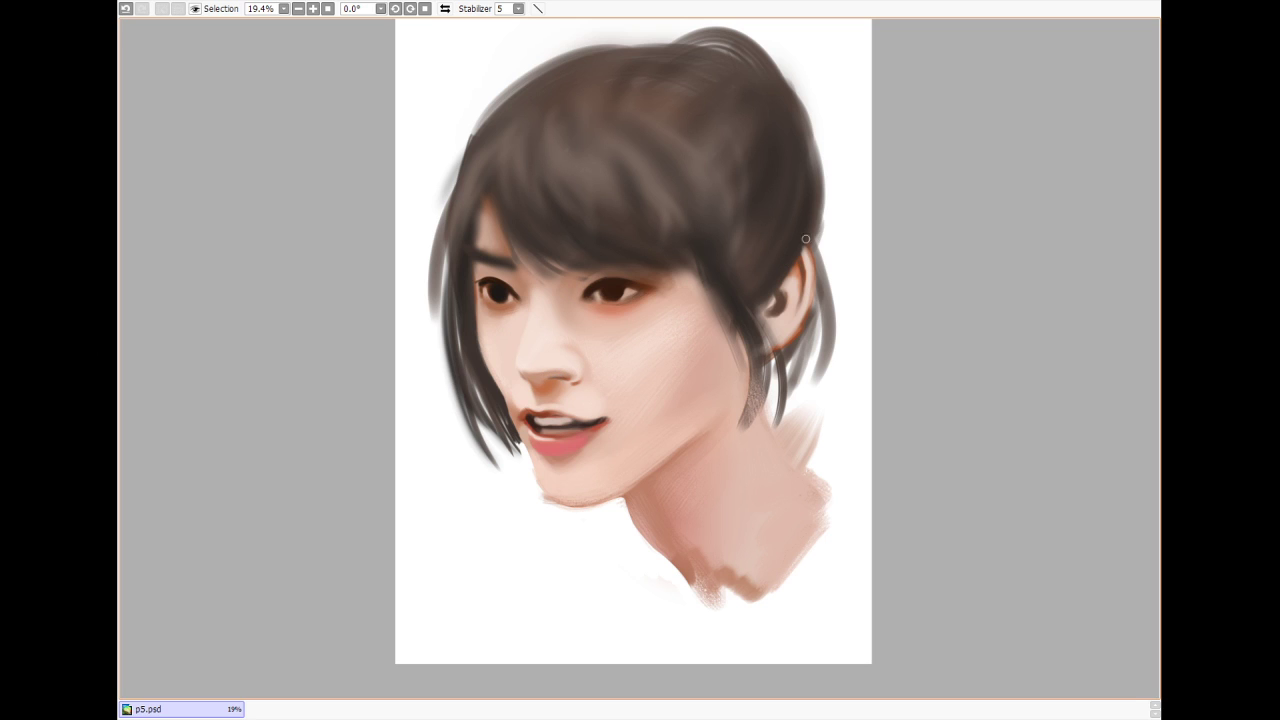
{"action": "key", "text": "]"}
{"action": "key", "text": "]"}
{"action": "key", "text": "]"}
{"action": "key", "text": "]"}
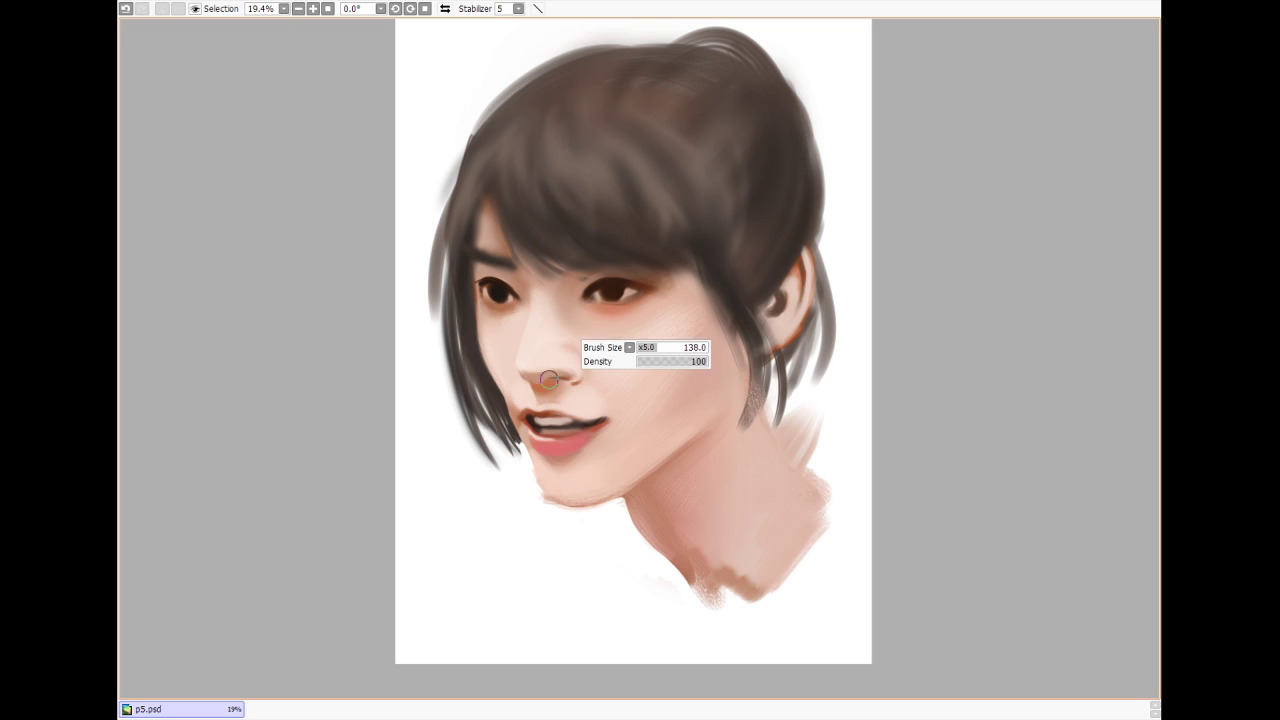
Blend the warm shadow beneath the nose and smooth the nose tip.
{"action": "key", "text": "ctrl+z"}
{"action": "left_click_drag", "start_coordinate": [527, 393], "coordinate": [548, 399]}
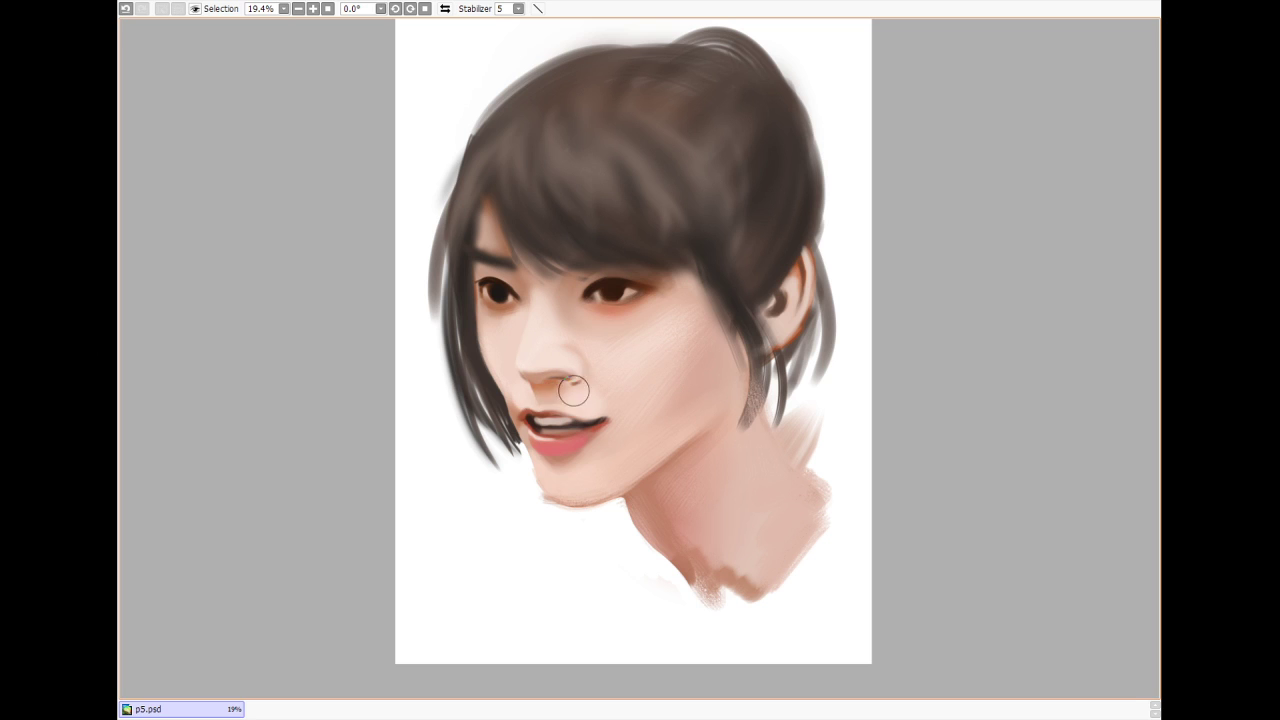
{"action": "key", "text": "["}
{"action": "left_click_drag", "start_coordinate": [534, 388], "coordinate": [578, 384]}
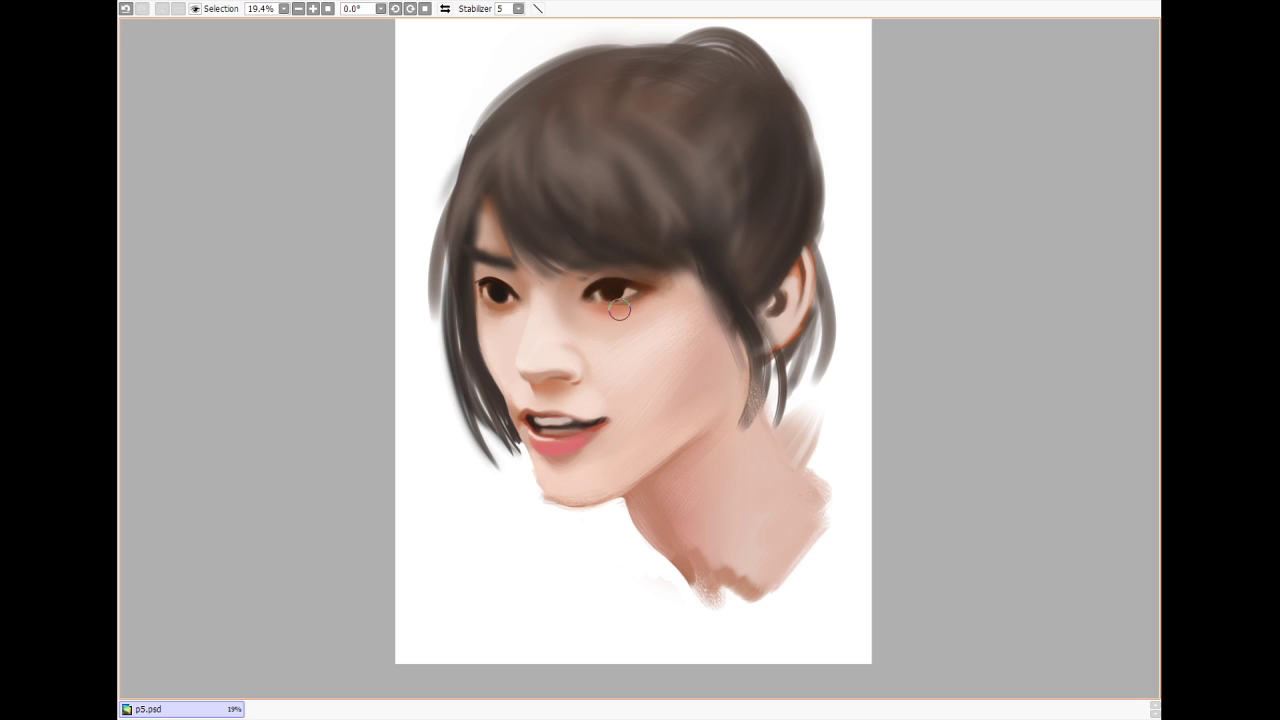
{"action": "key", "text": "ctrl+z"}
{"action": "left_click_drag", "start_coordinate": [556, 362], "coordinate": [543, 364]}
Touch up the nose tip and its underside in a mirrored canvas view, and restore the normal view.
{"action": "key", "text": "h"}
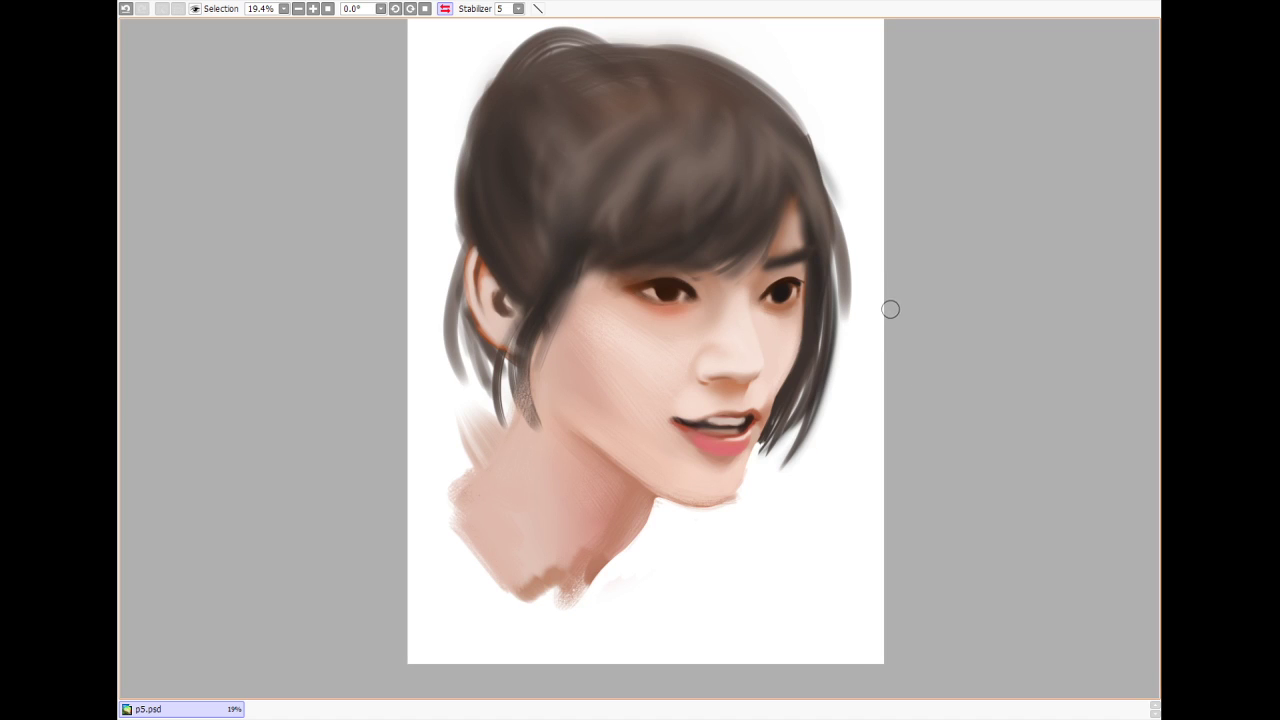
{"action": "key", "text": "bracketleft"}
{"action": "key", "text": "bracketleft"}
{"action": "key", "text": "bracketleft"}
{"action": "key", "text": "bracketleft"}
{"action": "key", "text": "bracketleft"}
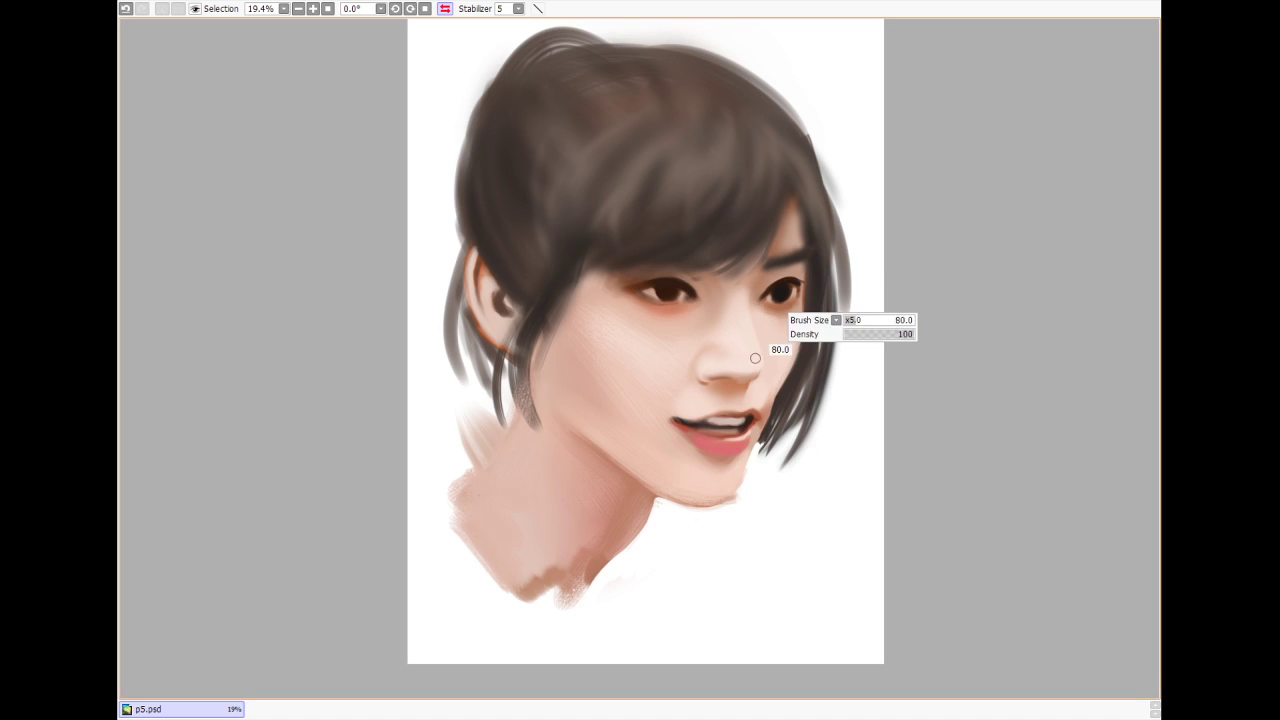
{"action": "key", "text": "bracketleft"}
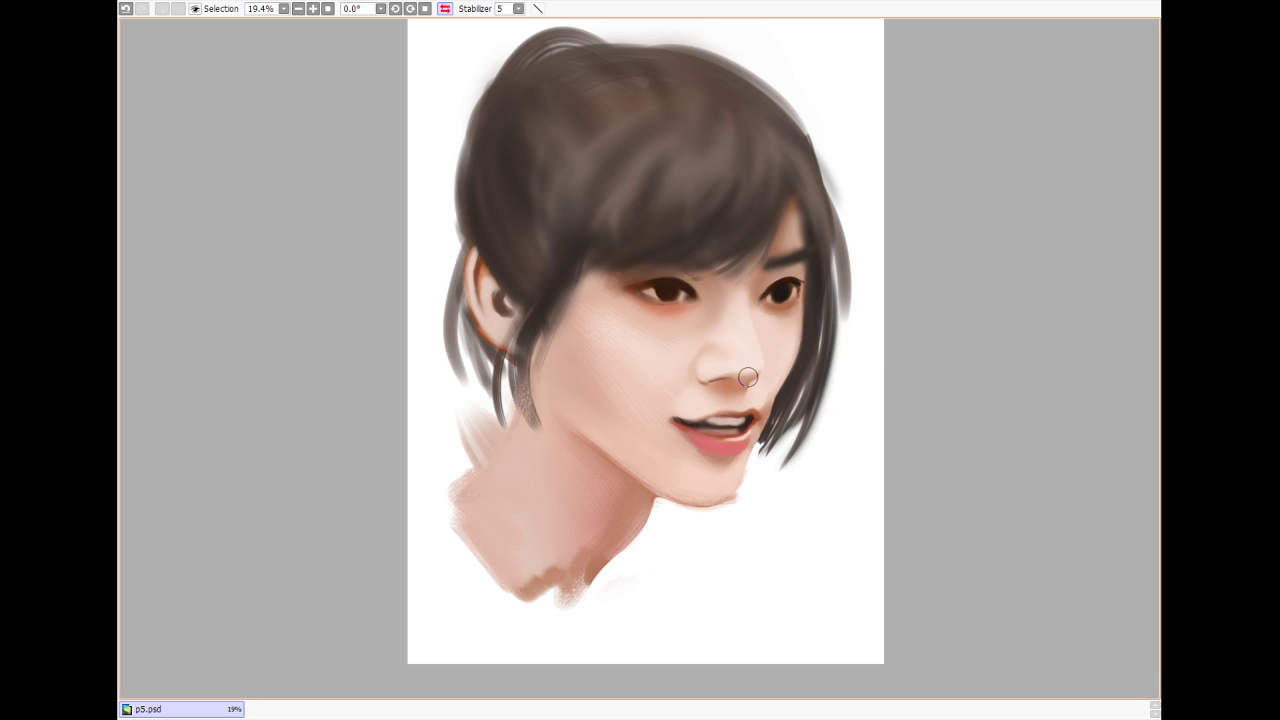
{"action": "key", "text": "h"}
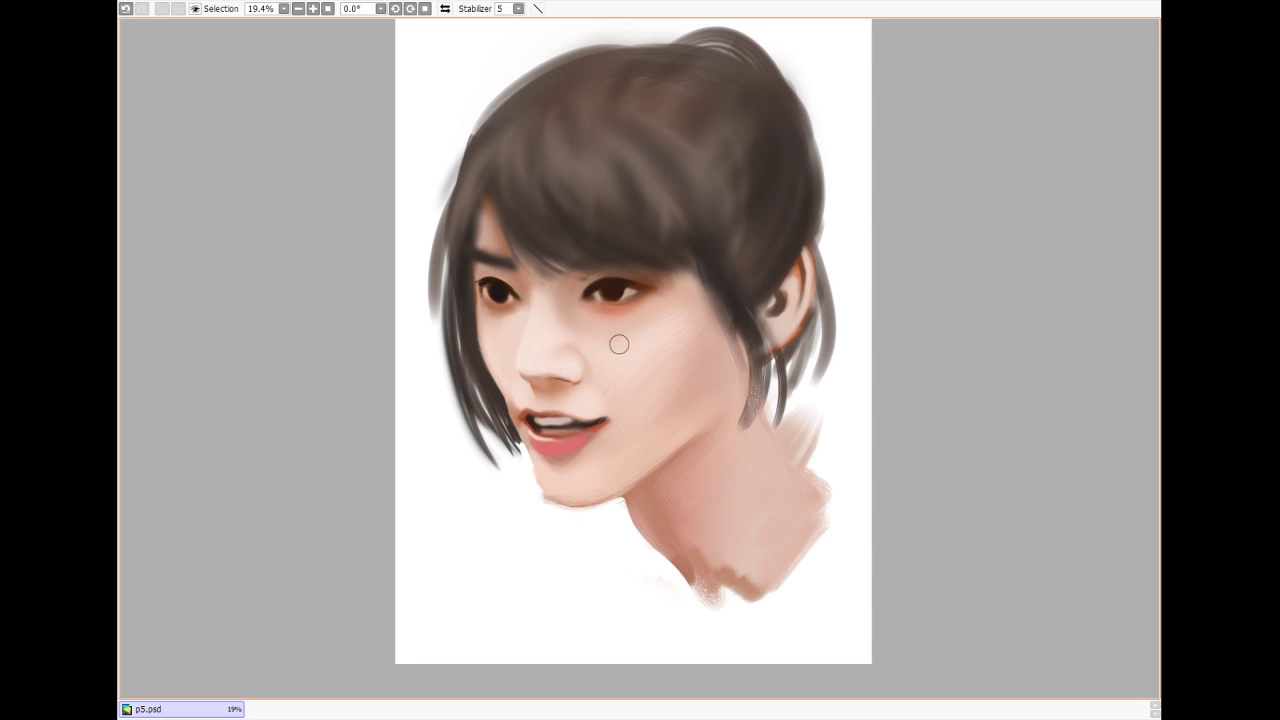
Darken the near nostril opening with a size 39 brush and soften the mark with a larger brush.
{"action": "key", "text": "bracketleft"}
{"action": "key", "text": "bracketleft"}
{"action": "key", "text": "bracketleft"}
{"action": "key", "text": "bracketleft"}
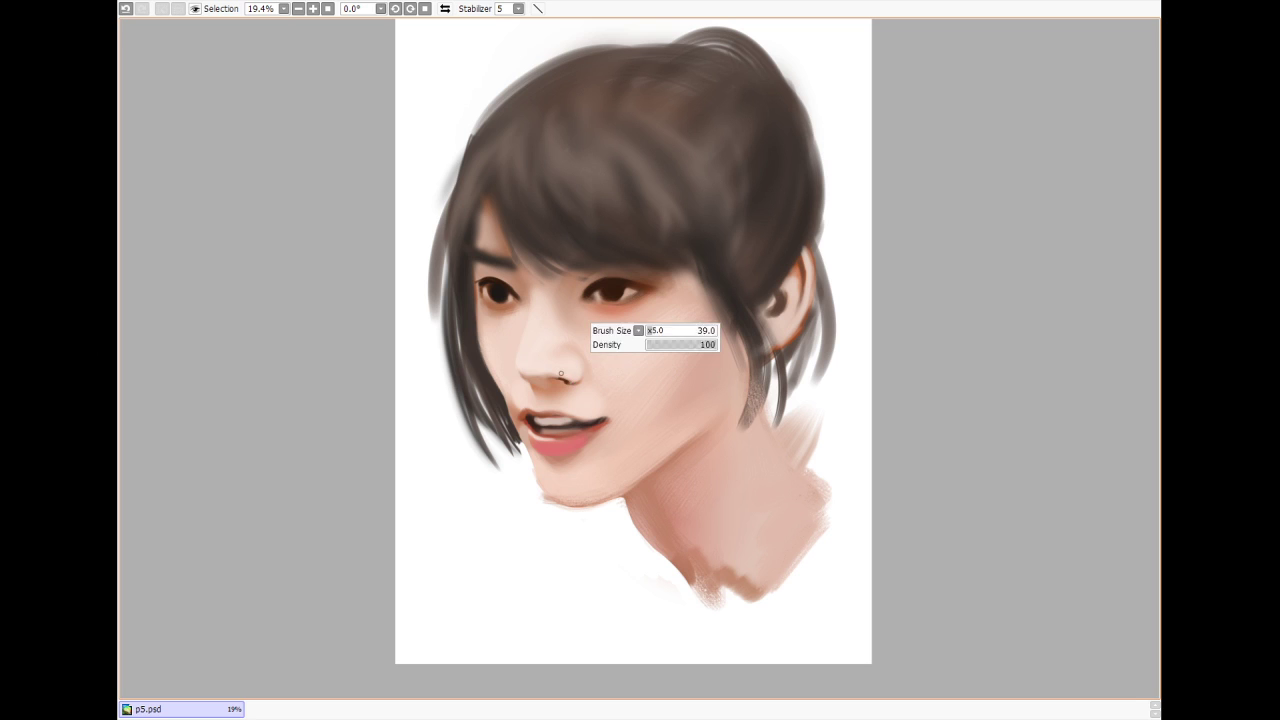
{"action": "key", "text": "bracketright"}
{"action": "key", "text": "bracketright"}
{"action": "key", "text": "bracketright"}
{"action": "key", "text": "bracketright"}
{"action": "key", "text": "bracketright"}
{"action": "key", "text": "bracketright"}
{"action": "key", "text": "bracketright"}
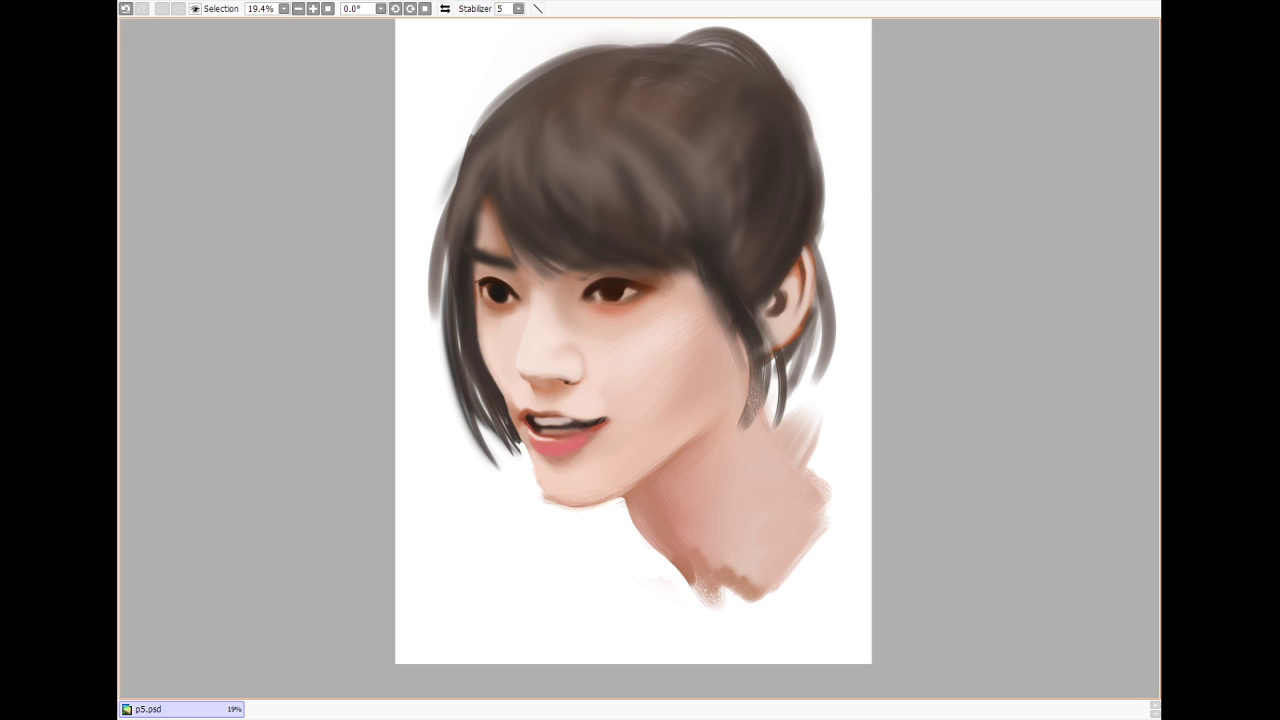
Rework the skin above the upper lip and around the near corner of the mouth.
{"action": "key", "text": "ctrl+z"}
{"action": "left_click_drag", "start_coordinate": [594, 411], "coordinate": [585, 411]}
{"action": "key", "text": "ctrl+z"}
{"action": "left_click_drag", "start_coordinate": [574, 409], "coordinate": [568, 409]}
{"action": "key", "text": "ctrl+z"}
{"action": "left_click_drag", "start_coordinate": [606, 421], "coordinate": [613, 419]}
{"action": "key", "text": "ctrl+z"}
{"action": "key", "text": "ctrl+y"}
Smooth the near cheek with a large brush and touch up the far side of the nose with a smaller one.
{"action": "key", "text": "]"}
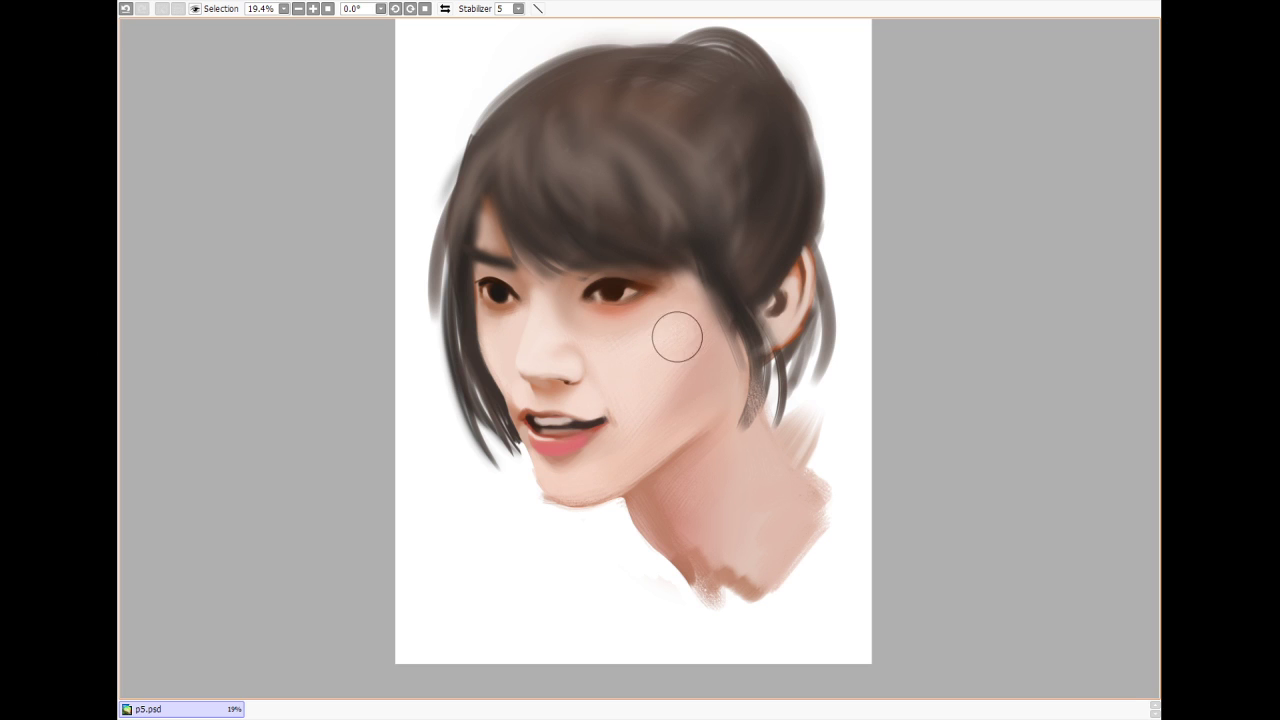
{"action": "key", "text": "["}
{"action": "key", "text": "["}
{"action": "key", "text": "["}
{"action": "key", "text": "["}
{"action": "key", "text": "["}
{"action": "key", "text": "ctrl+z"}
{"action": "key", "text": "ctrl+y"}
{"action": "key", "text": "bracketright"}
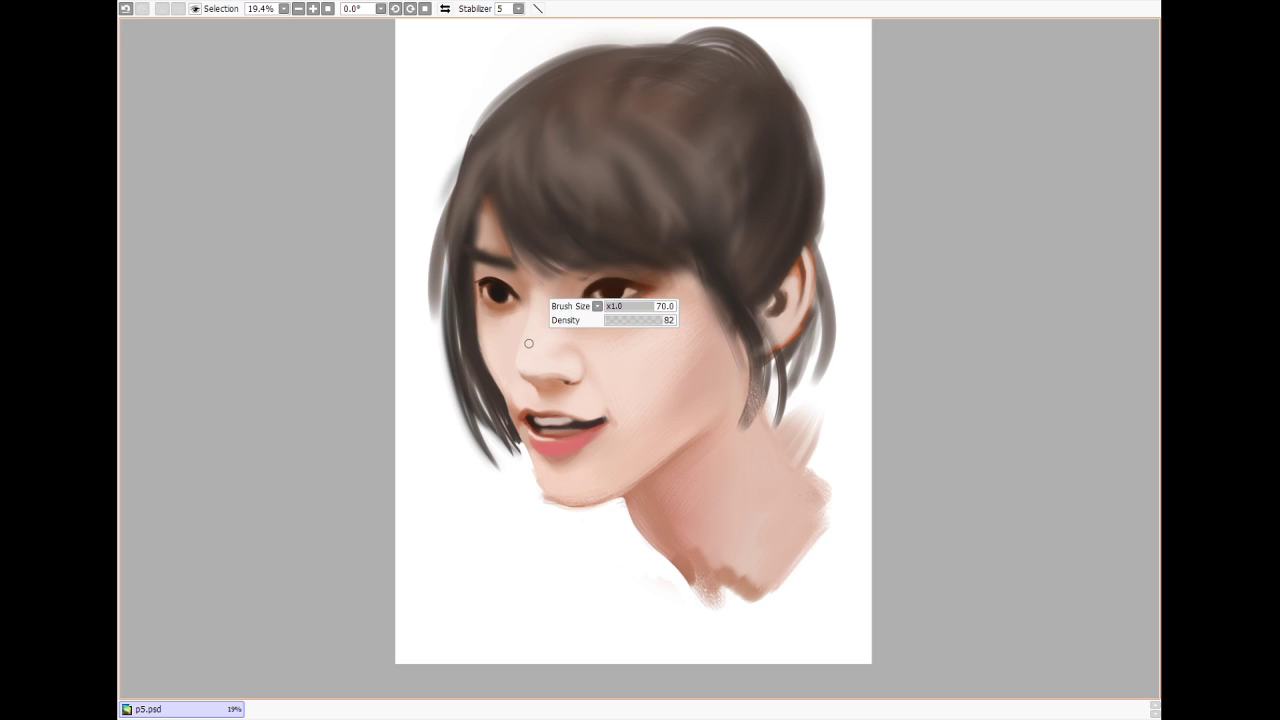
{"action": "key", "text": "bracketright"}
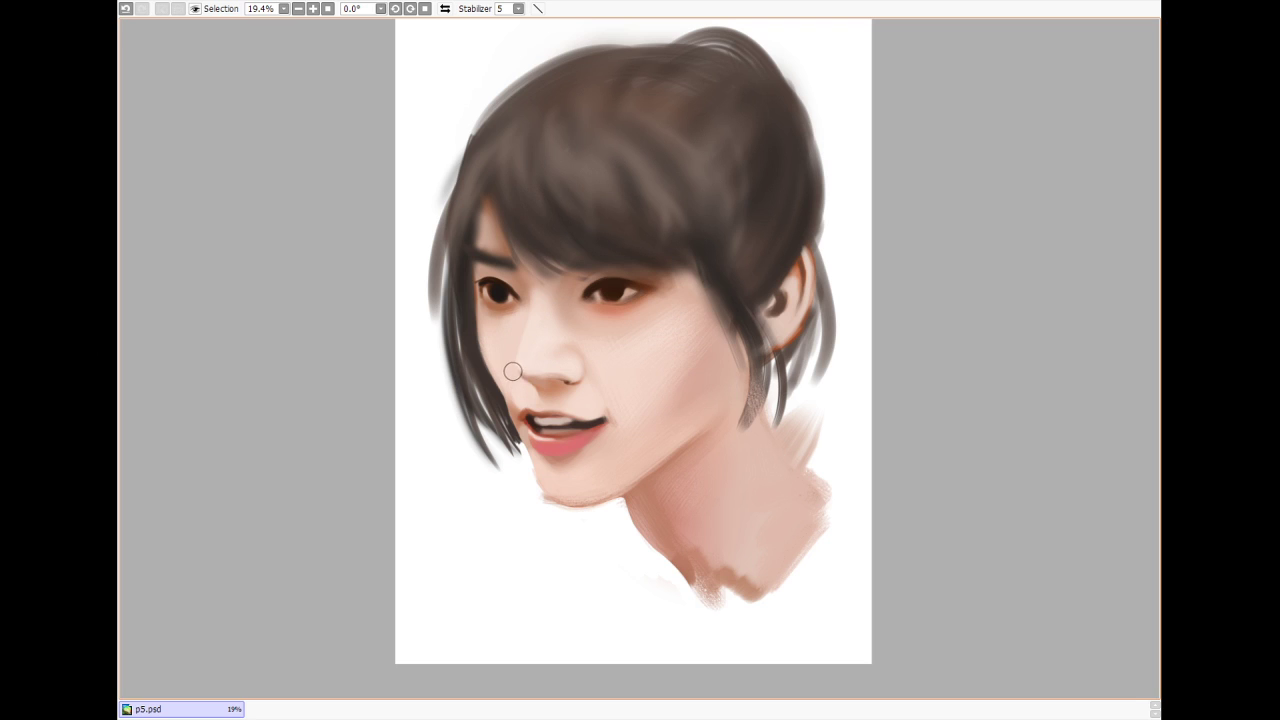
Reshape the far corner of the upper lip and the skin just above it.
{"action": "key", "text": "bracketleft"}
{"action": "key", "text": "ctrl+z"}
{"action": "left_click_drag", "start_coordinate": [517, 407], "coordinate": [515, 390]}
{"action": "key", "text": "bracketright"}
{"action": "key", "text": "ctrl+z"}
{"action": "key", "text": "bracketleft"}
{"action": "left_click_drag", "start_coordinate": [519, 400], "coordinate": [517, 409]}
{"action": "key", "text": "ctrl+z"}
{"action": "key", "text": "ctrl+y"}
Refine the lower lip's upper edge and the teeth inside the open mouth.
{"action": "left_click_drag", "start_coordinate": [542, 434], "coordinate": [568, 444]}
{"action": "key", "text": "ctrl+z"}
{"action": "key", "text": "ctrl+y"}
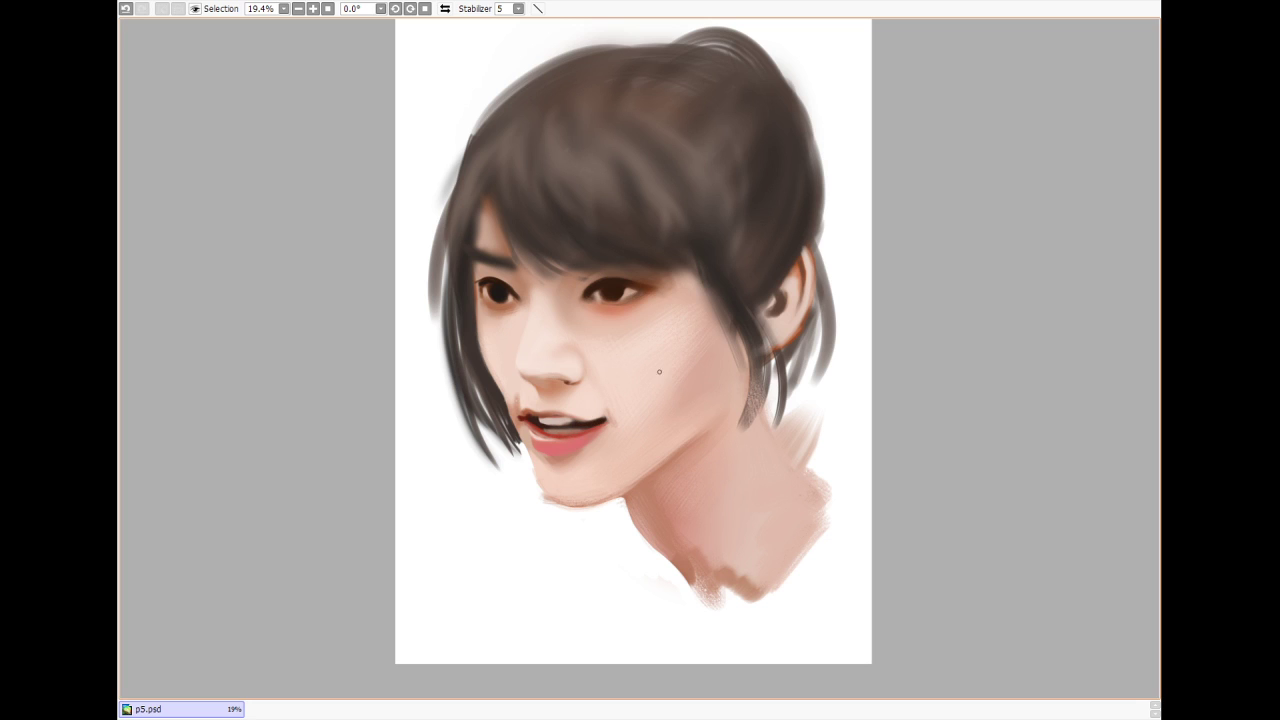
{"action": "left_click_drag", "start_coordinate": [567, 422], "coordinate": [560, 424]}
{"action": "key", "text": "ctrl+z"}
{"action": "key", "text": "ctrl+y"}
{"action": "key", "text": "ctrl+z"}
{"action": "key", "text": "ctrl+y"}
{"action": "key", "text": "]"}
Deepen the lower lip's red shading from the near corner to the far edge.
{"action": "key", "text": "ctrl+z"}
{"action": "left_click_drag", "start_coordinate": [602, 422], "coordinate": [571, 442]}
{"action": "key", "text": "ctrl+z"}
{"action": "key", "text": "ctrl+z"}
{"action": "left_click_drag", "start_coordinate": [533, 432], "coordinate": [543, 449]}
{"action": "key", "text": "ctrl+z"}
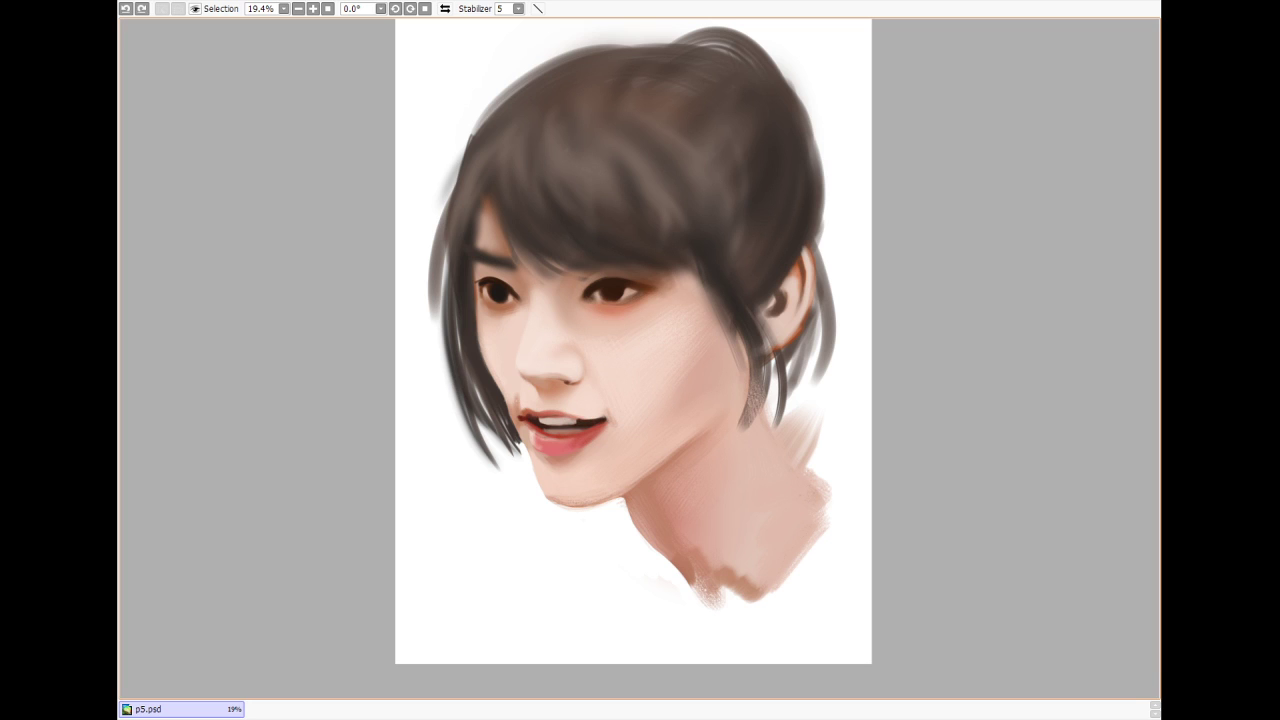
{"action": "key", "text": "ctrl+y"}
Clean up the far edge of the lips and the skin around the far mouth corner.
{"action": "key", "text": "bracketright"}
{"action": "key", "text": "bracketright"}
{"action": "key", "text": "ctrl+z"}
{"action": "left_click_drag", "start_coordinate": [525, 399], "coordinate": [527, 403]}
{"action": "key", "text": "["}
{"action": "left_click_drag", "start_coordinate": [513, 402], "coordinate": [523, 428]}
{"action": "key", "text": "bracketright"}
{"action": "key", "text": "bracketright"}
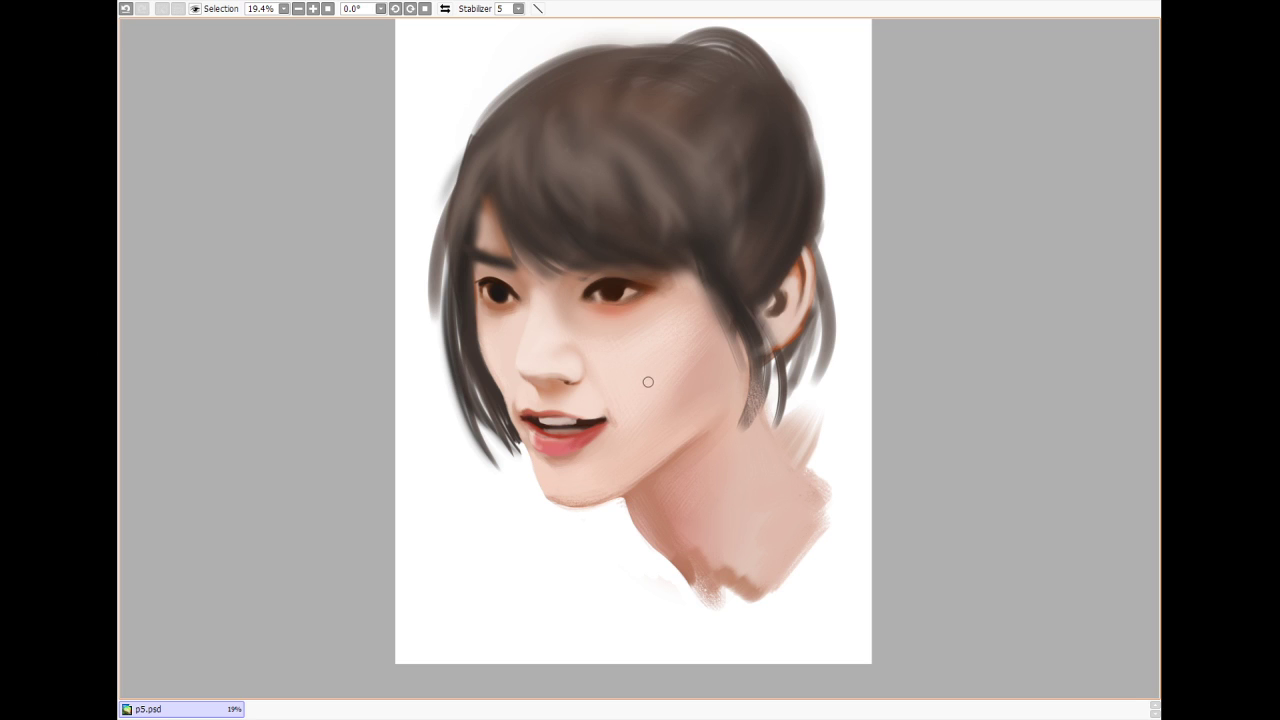
Shade the neck below the jaw and build up rosy tones on the near cheek with textured diagonal strokes.
{"action": "key", "text": "bracketleft"}
{"action": "key", "text": "bracketright"}
{"action": "mouse_move", "coordinate": [713, 438]}
{"action": "left_mouse_down"}
{"action": "mouse_move", "coordinate": [683, 482]}
{"action": "mouse_move", "coordinate": [714, 490]}
{"action": "left_mouse_up"}
{"action": "key", "text": "bracketright"}
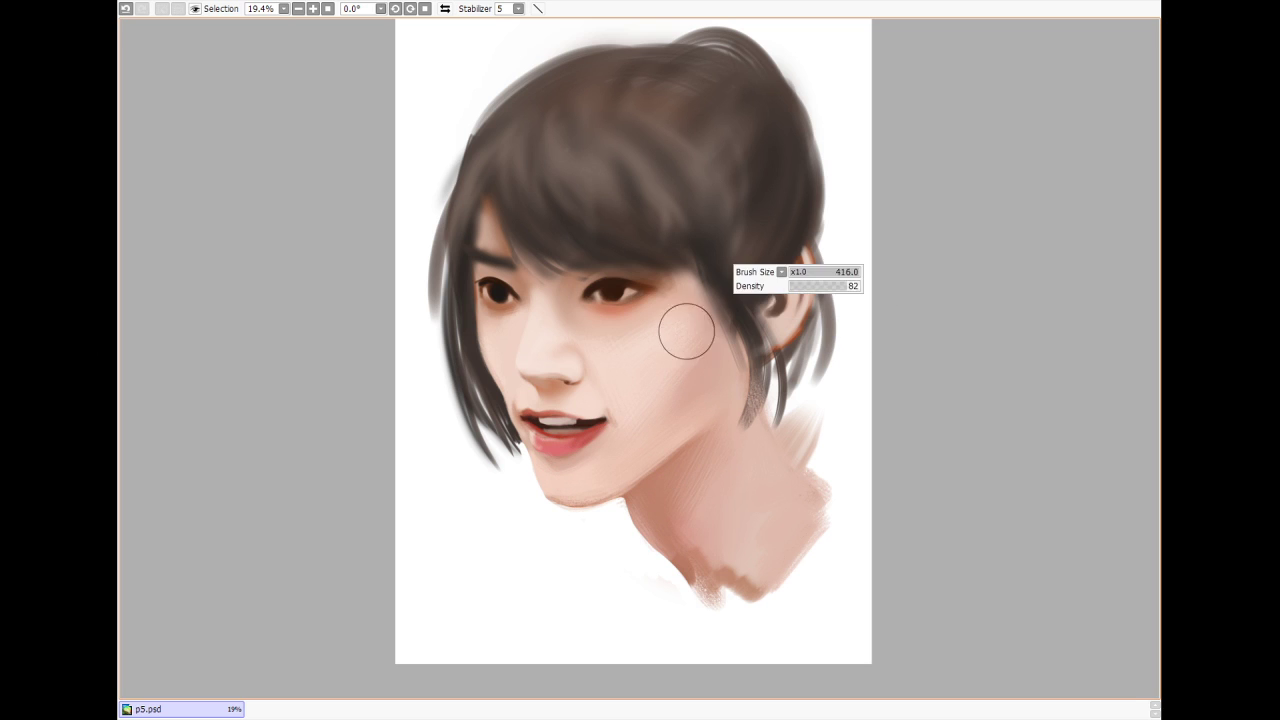
{"action": "key", "text": "bracketleft"}
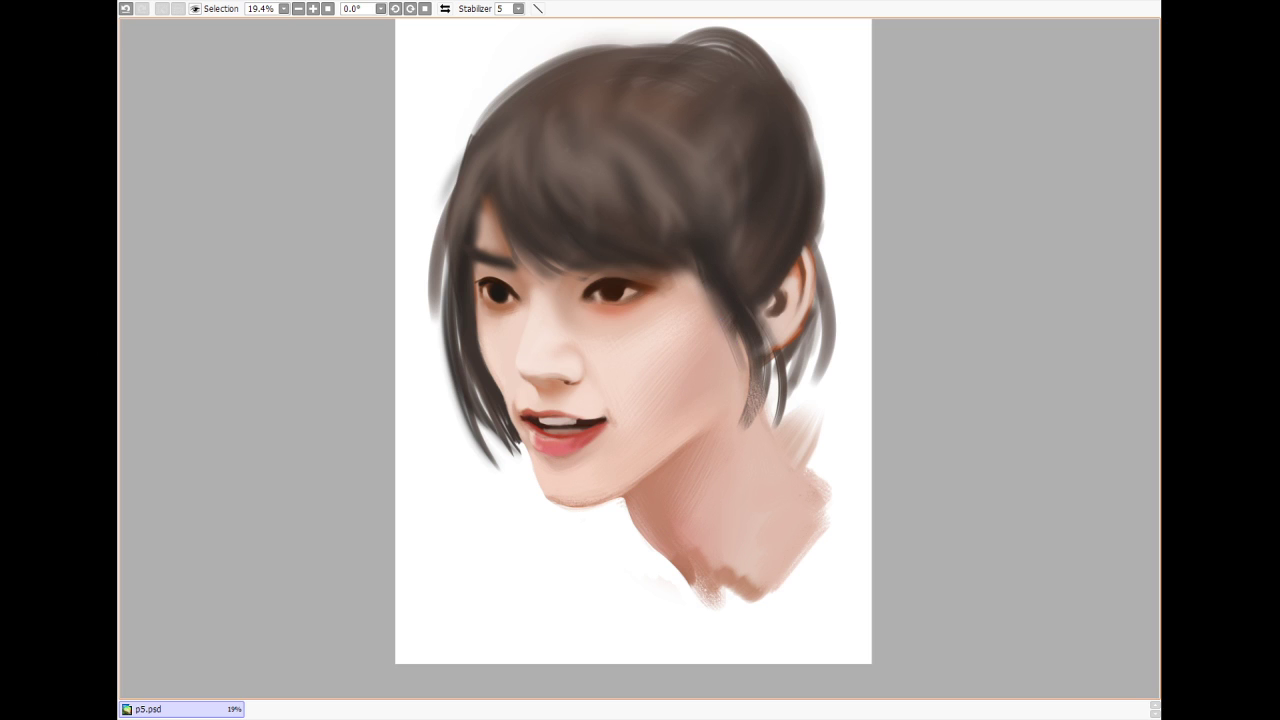
{"action": "key", "text": "bracketleft"}
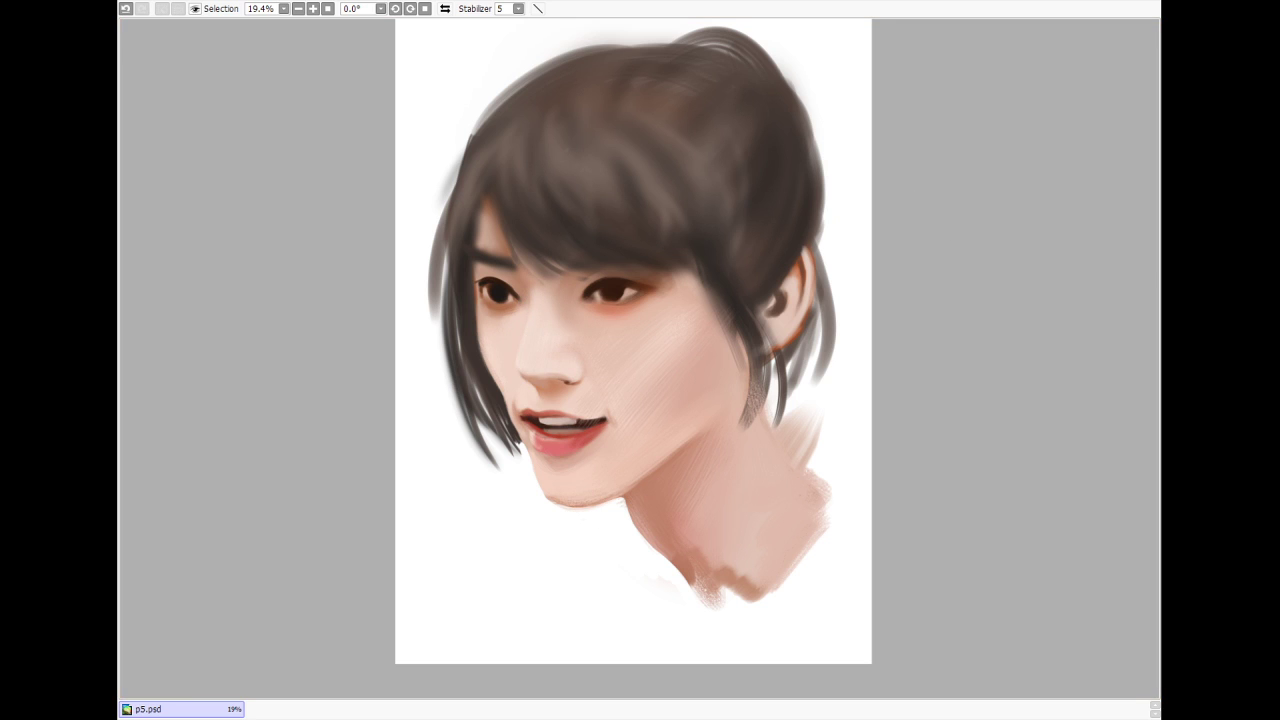
Try a stroke down the nose bridge from between the eyes with a smaller brush.
{"action": "key", "text": "["}
{"action": "left_click_drag", "start_coordinate": [542, 295], "coordinate": [565, 353]}
{"action": "key", "text": "ctrl+z"}
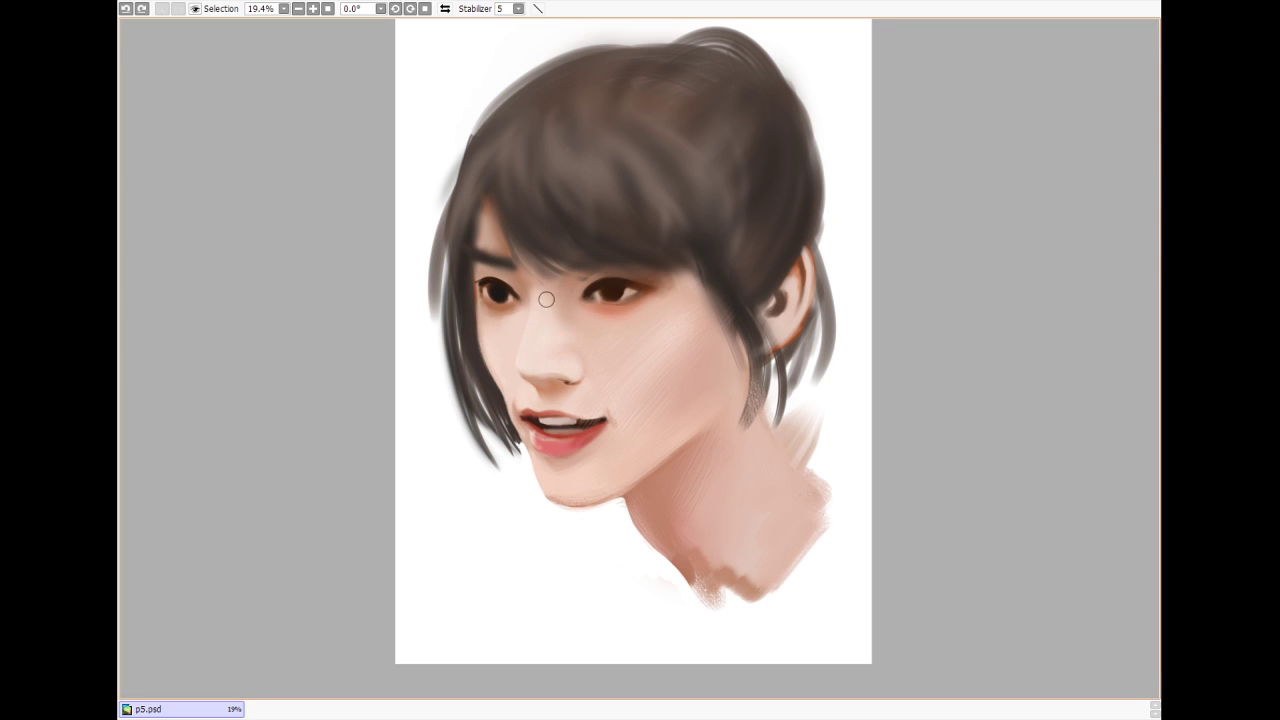
{"action": "left_click_drag", "start_coordinate": [546, 299], "coordinate": [560, 343]}
{"action": "key", "text": "ctrl+z"}
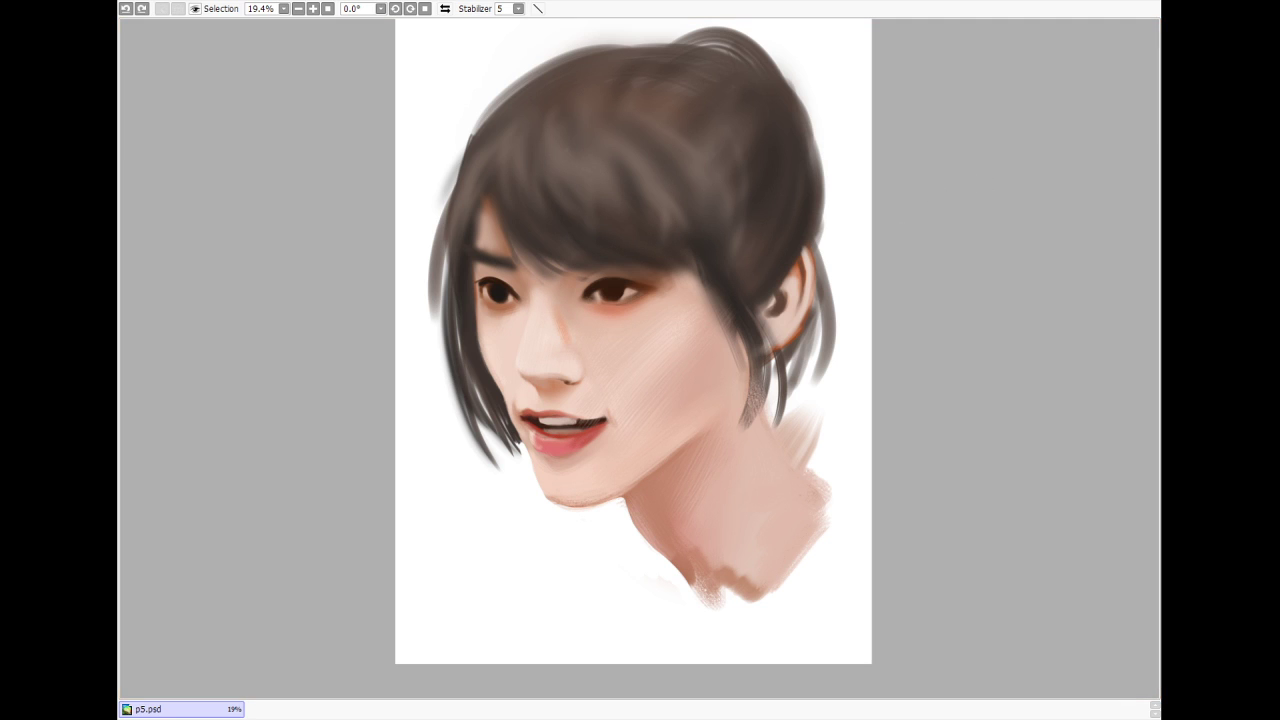
{"action": "key", "text": "ctrl+z"}
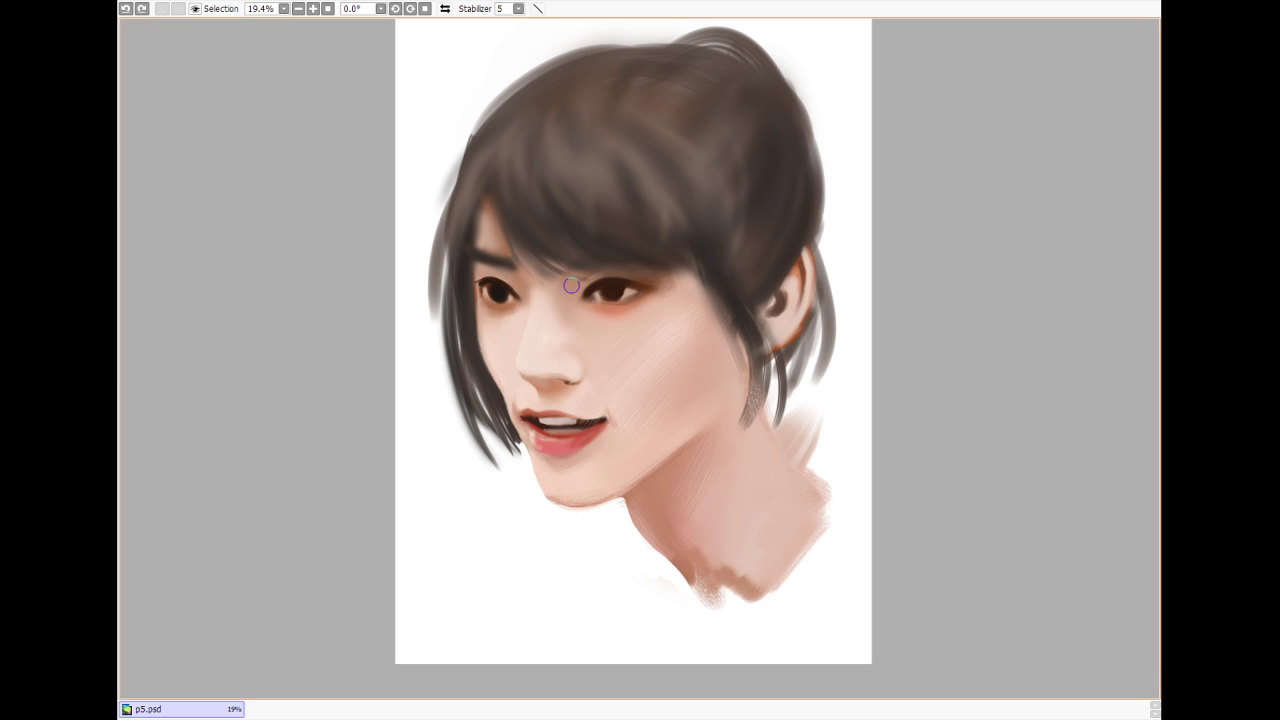
{"action": "mouse_move", "coordinate": [533, 303]}
{"action": "left_mouse_down"}
{"action": "mouse_move", "coordinate": [548, 295]}
{"action": "mouse_move", "coordinate": [537, 311]}
{"action": "left_mouse_up"}
{"action": "key", "text": "bracketleft"}
{"action": "key", "text": "ctrl+z"}
Shade the underside of the nose from the tip to the nostril with warm brown strokes.
{"action": "left_click_drag", "start_coordinate": [535, 377], "coordinate": [530, 378]}
{"action": "left_click_drag", "start_coordinate": [520, 373], "coordinate": [543, 377]}
{"action": "left_click_drag", "start_coordinate": [539, 379], "coordinate": [566, 378]}
{"action": "key", "text": "]"}
{"action": "key", "text": "ctrl+z"}
{"action": "key", "text": "ctrl+z"}
{"action": "key", "text": "bracketleft"}
{"action": "key", "text": "bracketleft"}
{"action": "left_click_drag", "start_coordinate": [518, 355], "coordinate": [521, 351]}
{"action": "key", "text": "ctrl+z"}
{"action": "key", "text": "ctrl+y"}
{"action": "key", "text": "ctrl+z"}
{"action": "key", "text": "bracketright"}
{"action": "key", "text": "bracketright"}
{"action": "key", "text": "ctrl+y"}
{"action": "key", "text": "ctrl+z"}
{"action": "key", "text": "ctrl+z"}
Refine the shadow under the nostril and soften the near side of the nose with a size 247 brush.
{"action": "left_click_drag", "start_coordinate": [557, 381], "coordinate": [564, 382]}
{"action": "key", "text": "bracketright"}
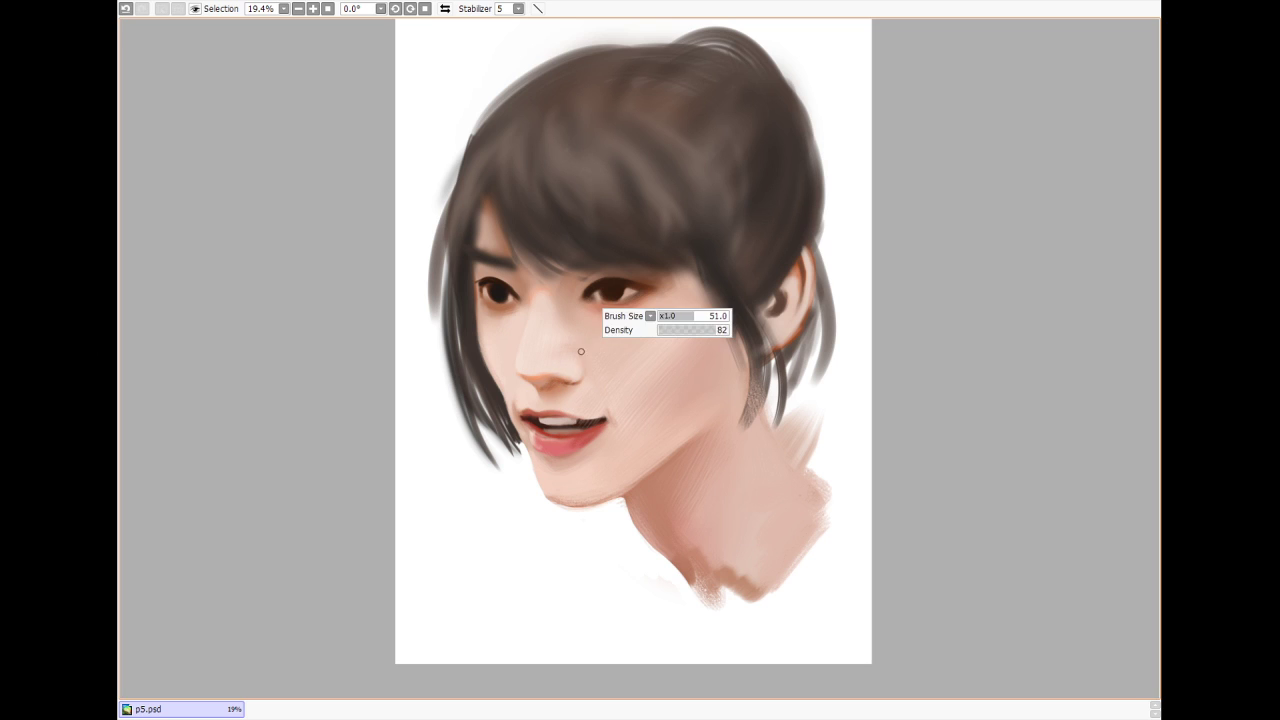
{"action": "key", "text": "ctrl+z"}
{"action": "key", "text": "bracketright"}
{"action": "left_click_drag", "start_coordinate": [550, 388], "coordinate": [543, 391]}
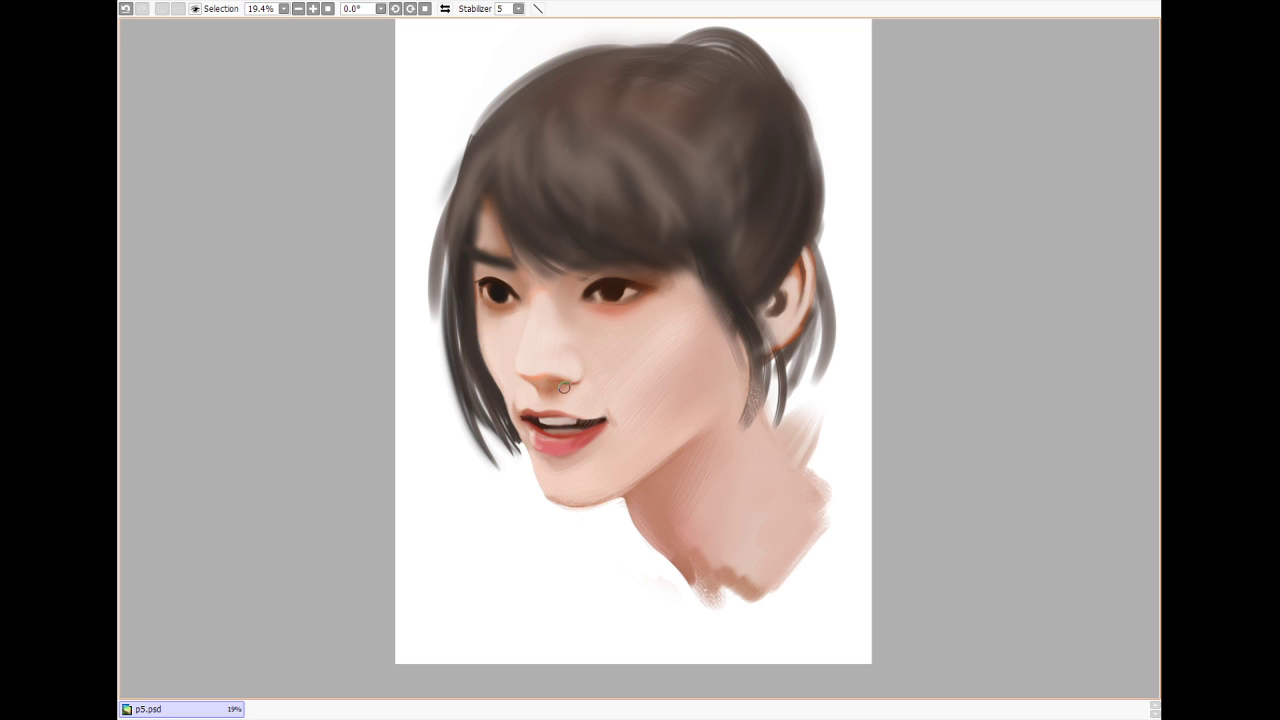
{"action": "key", "text": "bracketright"}
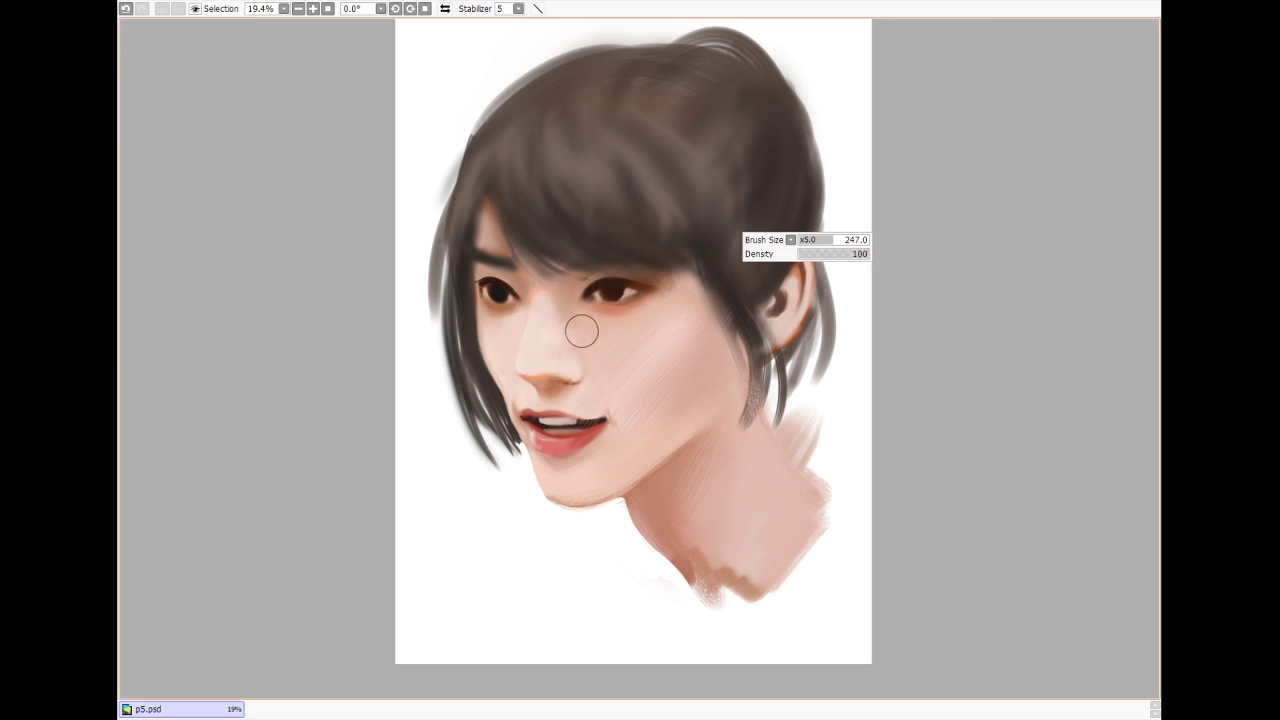
{"action": "mouse_move", "coordinate": [579, 339]}
{"action": "left_mouse_down"}
{"action": "mouse_move", "coordinate": [566, 339]}
{"action": "mouse_move", "coordinate": [558, 383]}
{"action": "left_mouse_up"}
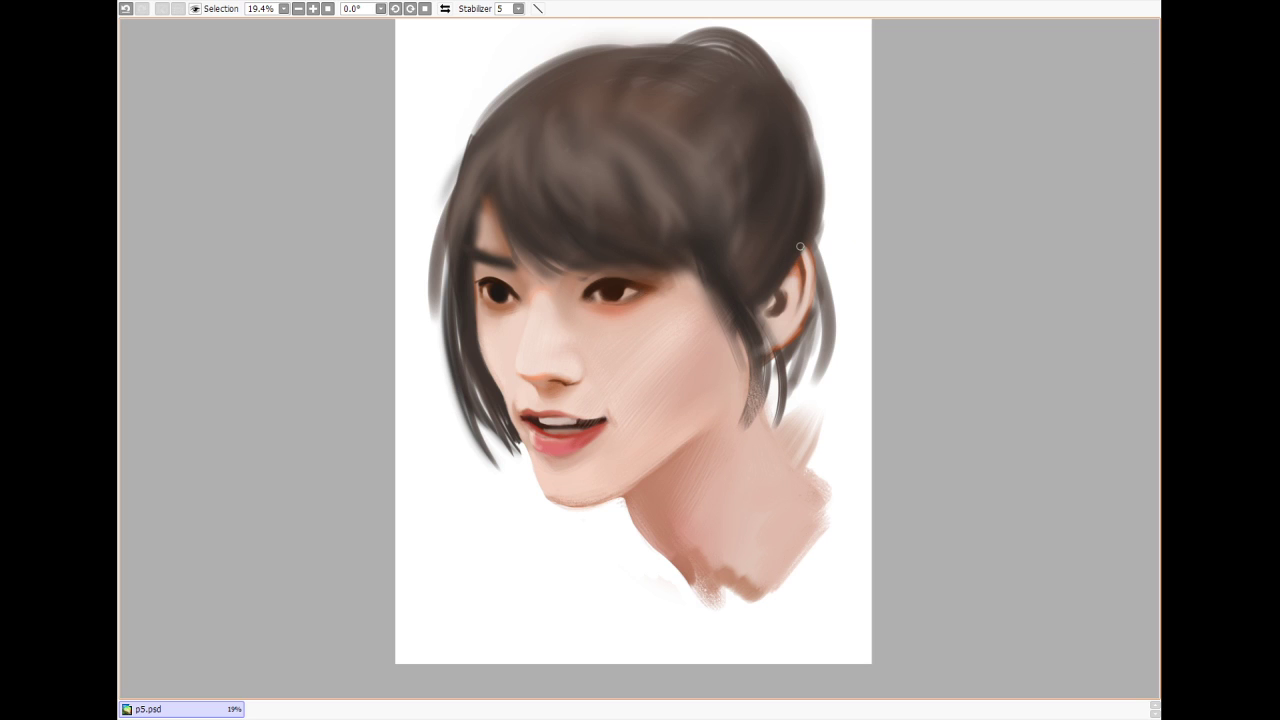
Touch up the skin beside the near nostril with a smaller brush.
{"action": "key", "text": "bracketleft"}
{"action": "key", "text": "bracketleft"}
{"action": "key", "text": "ctrl+z"}
{"action": "left_click_drag", "start_coordinate": [580, 348], "coordinate": [580, 349]}
Refine the inner corner and upper lid of the near eye with a size 72 brush.
{"action": "key", "text": "bracketleft"}
{"action": "key", "text": "bracketleft"}
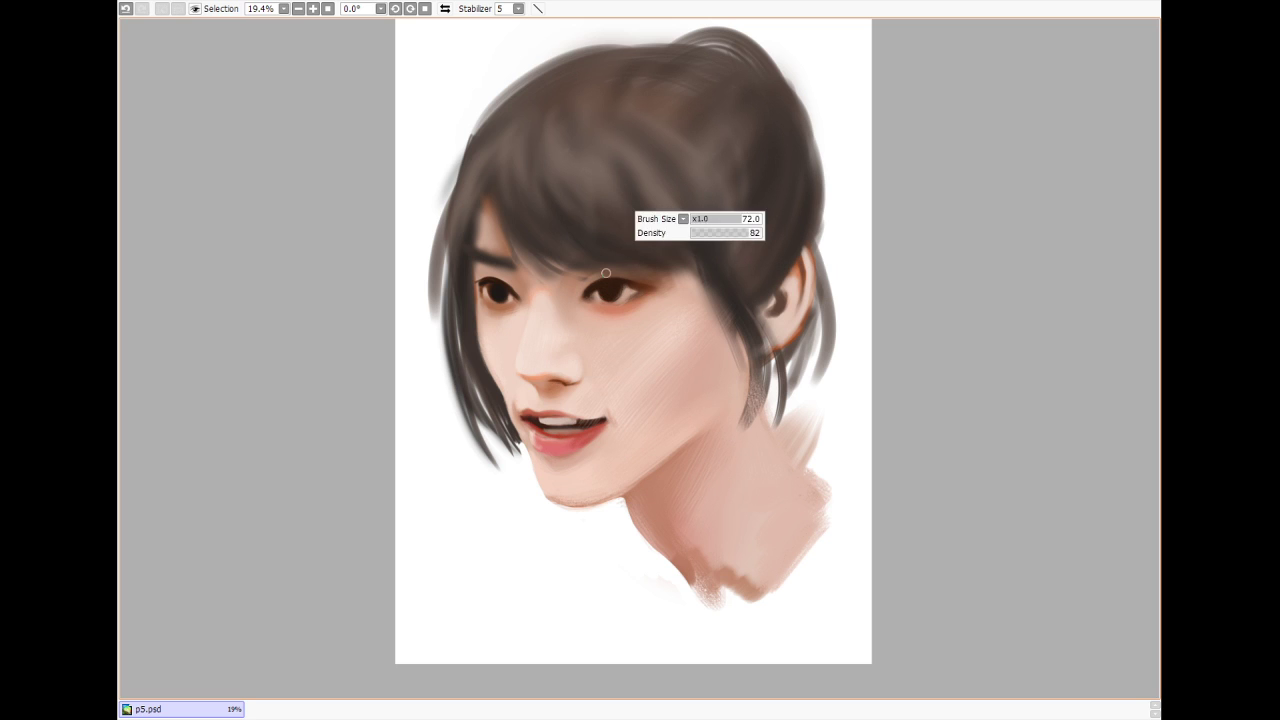
{"action": "left_click_drag", "start_coordinate": [583, 296], "coordinate": [598, 281]}
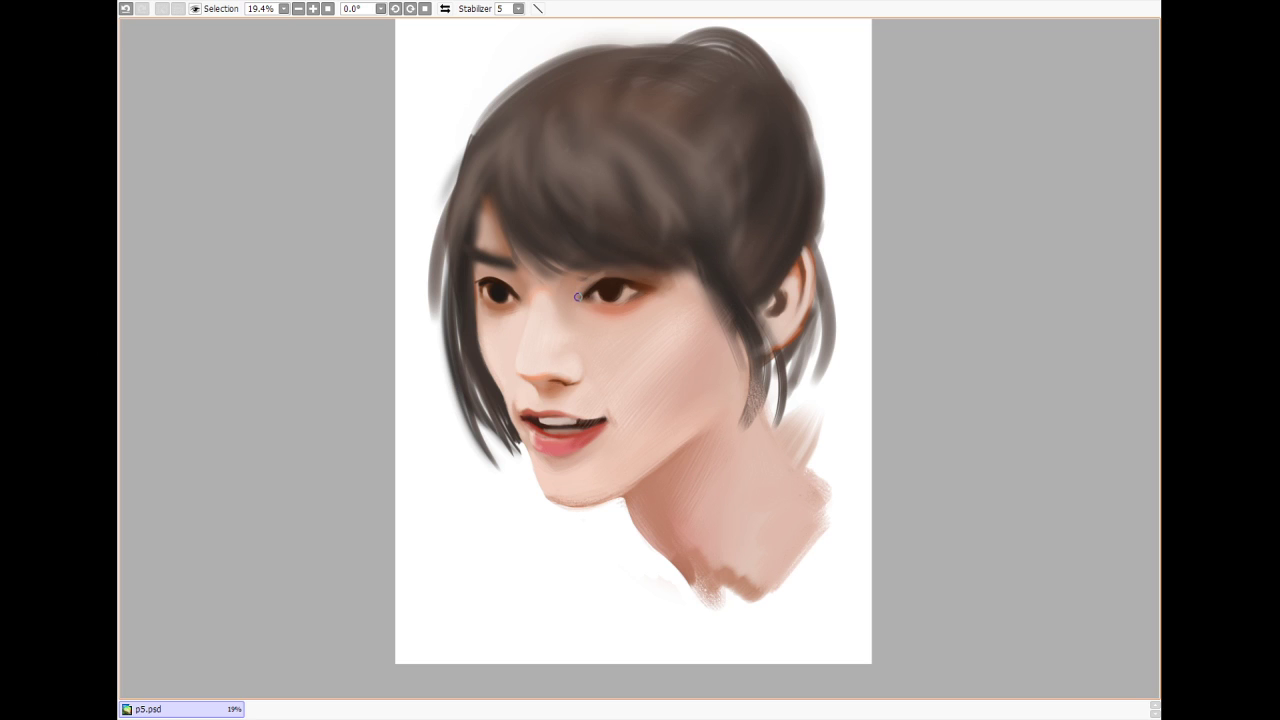
{"action": "left_click_drag", "start_coordinate": [599, 287], "coordinate": [593, 290]}
{"action": "key", "text": "bracketright"}
{"action": "key", "text": "ctrl+z"}
Blend brown tones through the upper part of the fringe to smooth the hair shading.
{"action": "left_click_drag", "start_coordinate": [529, 166], "coordinate": [532, 168]}
{"action": "left_click_drag", "start_coordinate": [560, 288], "coordinate": [556, 302]}
{"action": "key", "text": "bracketleft"}
{"action": "key", "text": "bracketleft"}
{"action": "key", "text": "bracketleft"}
{"action": "key", "text": "bracketleft"}
{"action": "key", "text": "ctrl+z"}
{"action": "left_click_drag", "start_coordinate": [546, 187], "coordinate": [544, 128]}
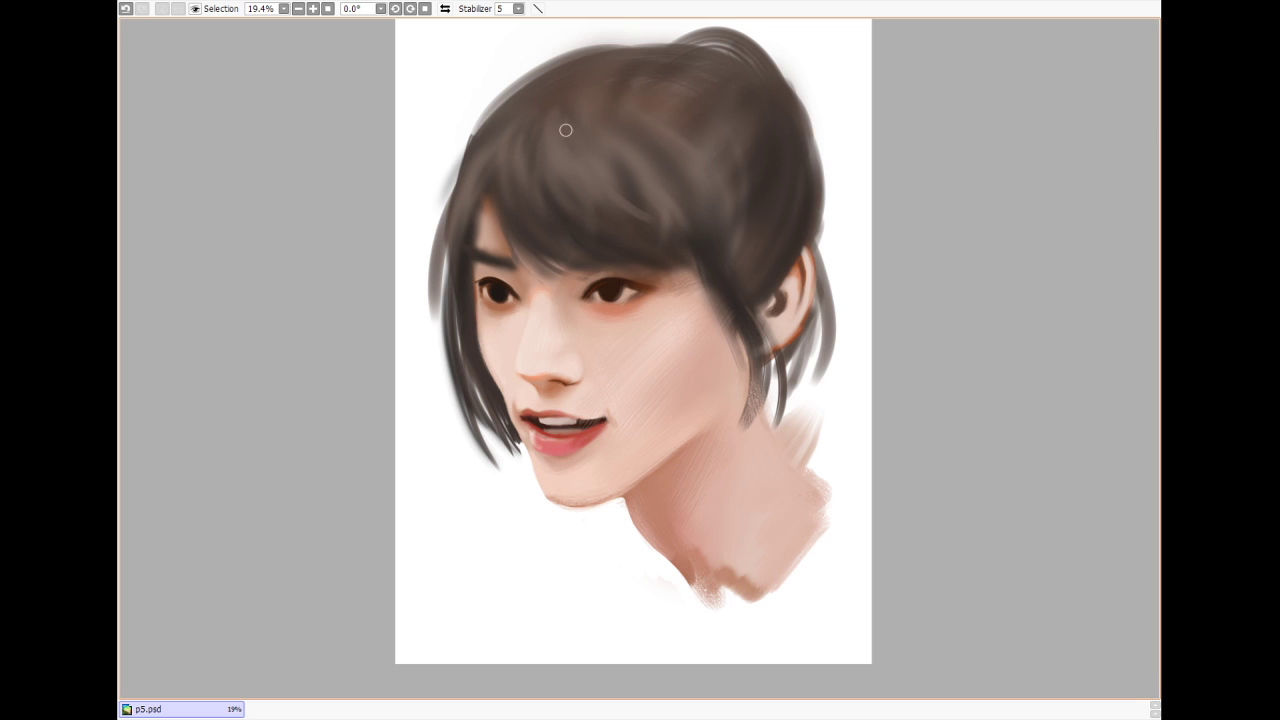
{"action": "mouse_move", "coordinate": [630, 191]}
{"action": "left_mouse_down"}
{"action": "mouse_move", "coordinate": [659, 211]}
{"action": "mouse_move", "coordinate": [612, 190]}
{"action": "left_mouse_up"}
{"action": "left_click_drag", "start_coordinate": [588, 117], "coordinate": [589, 117]}
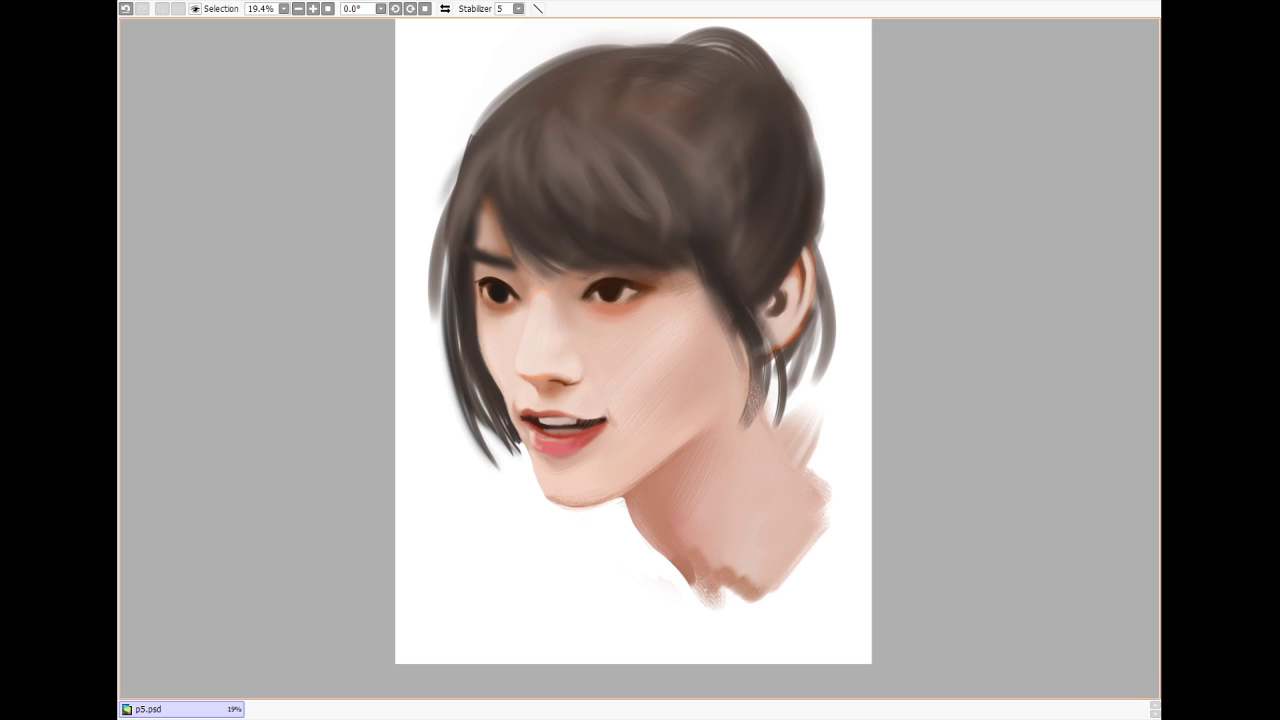
Paint thin lighter strands through the fringe, following its curved sweep across the forehead.
{"action": "left_click_drag", "start_coordinate": [566, 142], "coordinate": [609, 201]}
{"action": "key", "text": "ctrl+z"}
{"action": "left_click_drag", "start_coordinate": [566, 144], "coordinate": [625, 224]}
{"action": "left_click_drag", "start_coordinate": [565, 182], "coordinate": [603, 222]}
{"action": "key", "text": "ctrl+z"}
{"action": "left_click_drag", "start_coordinate": [554, 109], "coordinate": [596, 209]}
{"action": "key", "text": "ctrl+z"}
{"action": "mouse_move", "coordinate": [527, 126]}
{"action": "left_mouse_down"}
{"action": "mouse_move", "coordinate": [539, 126]}
{"action": "mouse_move", "coordinate": [520, 188]}
{"action": "mouse_move", "coordinate": [543, 239]}
{"action": "left_mouse_up"}
{"action": "key", "text": "ctrl+z"}
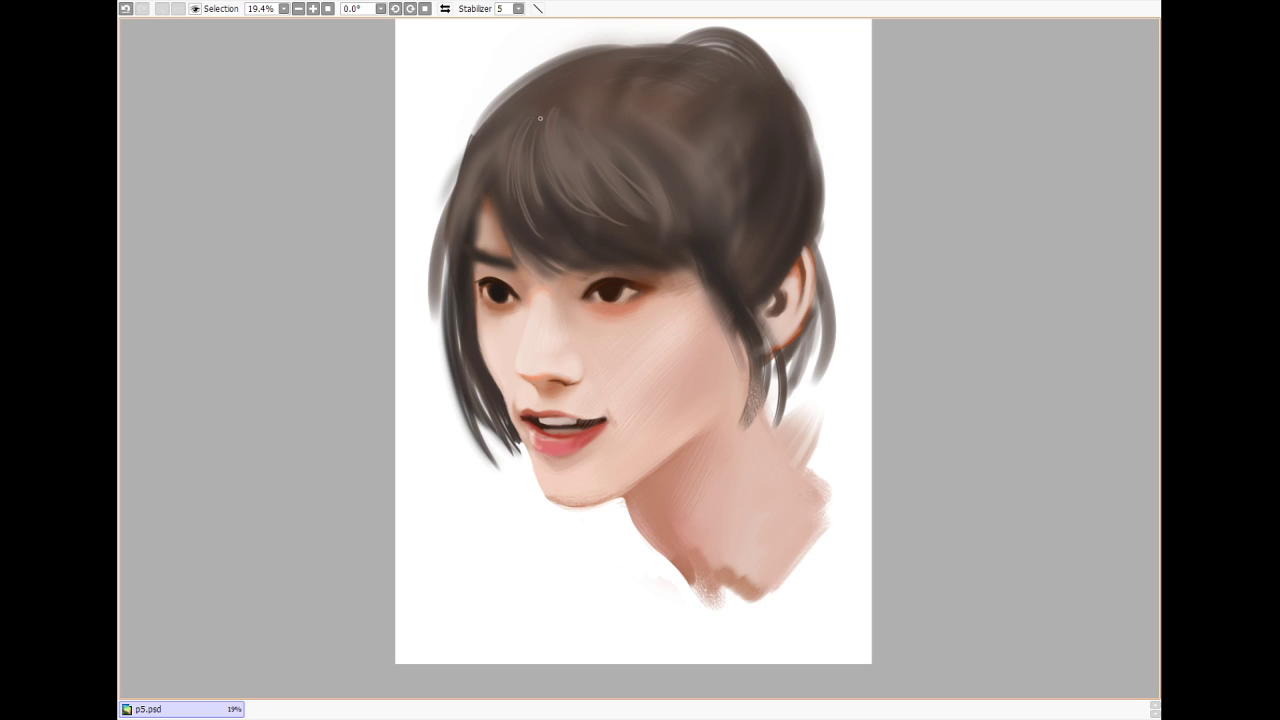
Add thin dark hair strands hanging down along the far temple.
{"action": "left_click_drag", "start_coordinate": [487, 172], "coordinate": [457, 283]}
{"action": "left_click_drag", "start_coordinate": [460, 223], "coordinate": [453, 271]}
{"action": "key", "text": "ctrl+z"}
{"action": "left_click_drag", "start_coordinate": [494, 167], "coordinate": [473, 247]}
{"action": "key", "text": "ctrl+z"}
{"action": "left_click_drag", "start_coordinate": [487, 190], "coordinate": [475, 250]}
{"action": "left_click_drag", "start_coordinate": [484, 195], "coordinate": [498, 275]}
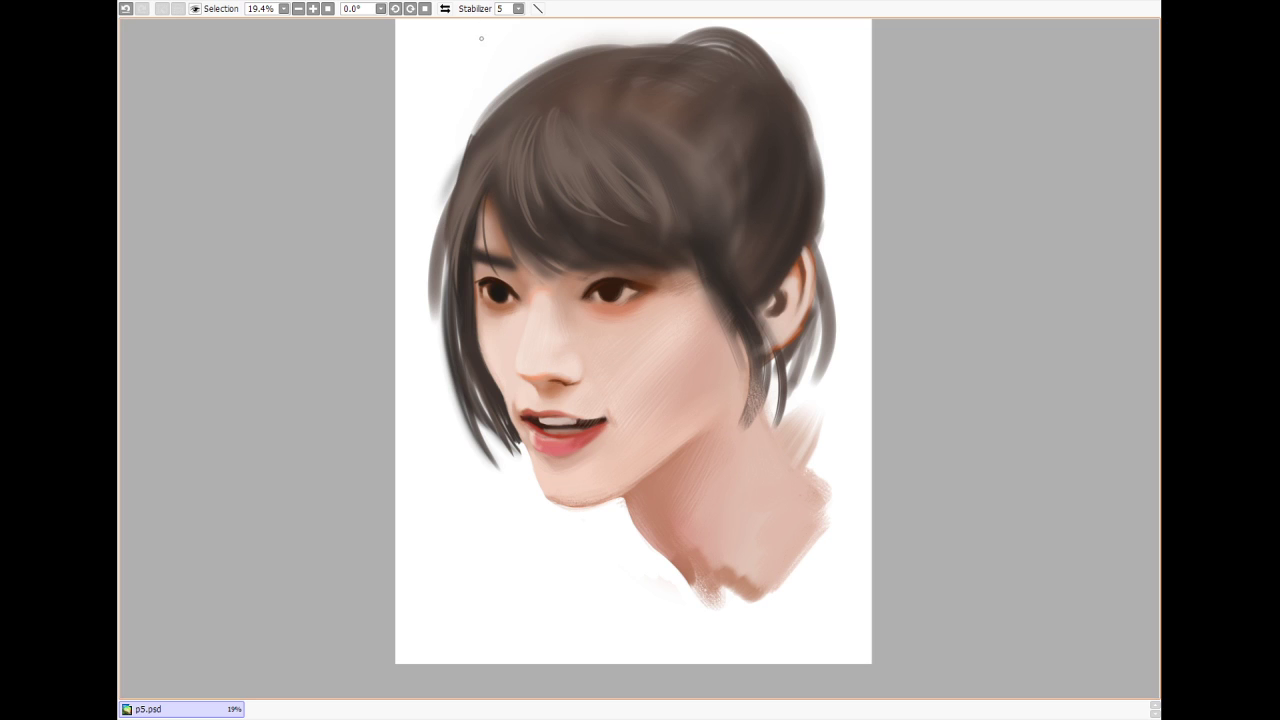
{"action": "key", "text": "ctrl+z"}
Define the lower edge of the fringe with thin dark strands sweeping across the forehead.
{"action": "mouse_move", "coordinate": [503, 205]}
{"action": "left_mouse_down"}
{"action": "mouse_move", "coordinate": [524, 261]}
{"action": "mouse_move", "coordinate": [563, 280]}
{"action": "left_mouse_up"}
{"action": "left_click_drag", "start_coordinate": [493, 197], "coordinate": [558, 282]}
{"action": "mouse_move", "coordinate": [492, 190]}
{"action": "left_mouse_down"}
{"action": "mouse_move", "coordinate": [532, 274]}
{"action": "mouse_move", "coordinate": [598, 272]}
{"action": "left_mouse_up"}
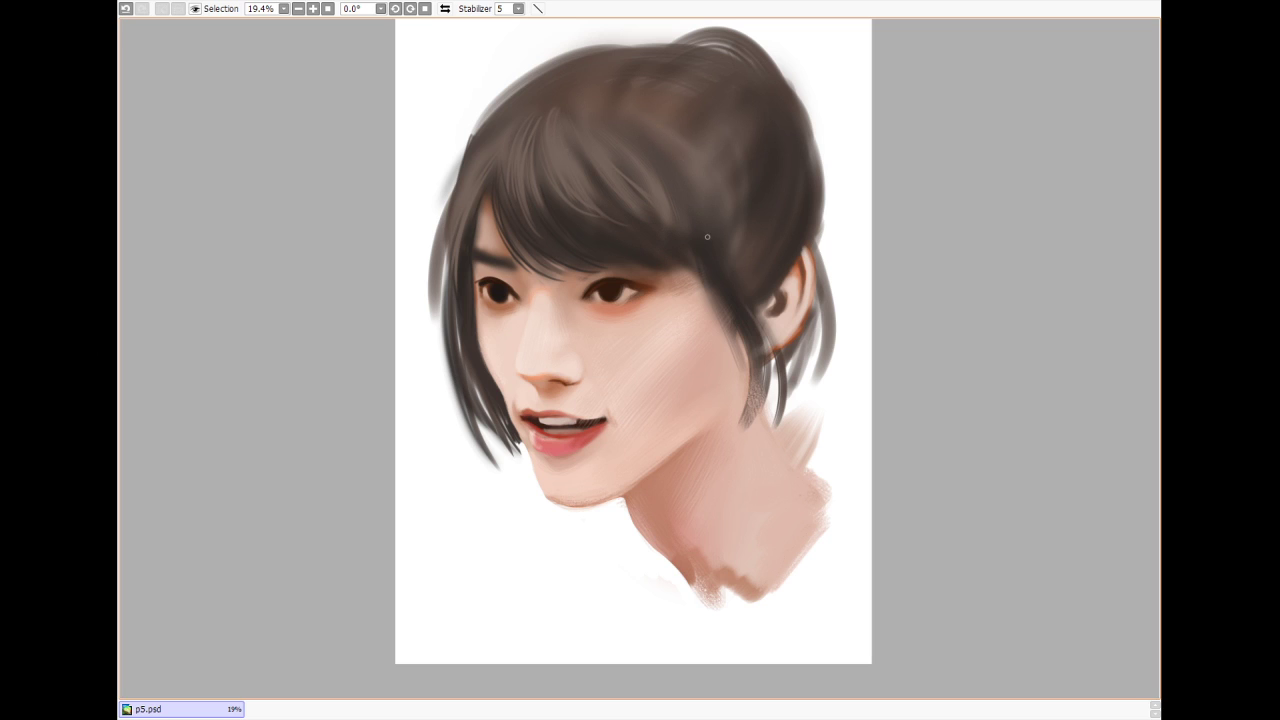
Paint a long tapered lock of dark hair in front of the ear, reaching down past the jaw.
{"action": "mouse_move", "coordinate": [702, 272]}
{"action": "left_mouse_down"}
{"action": "mouse_move", "coordinate": [720, 336]}
{"action": "mouse_move", "coordinate": [740, 350]}
{"action": "left_mouse_up"}
{"action": "left_click_drag", "start_coordinate": [722, 298], "coordinate": [755, 422]}
{"action": "left_click_drag", "start_coordinate": [734, 348], "coordinate": [758, 452]}
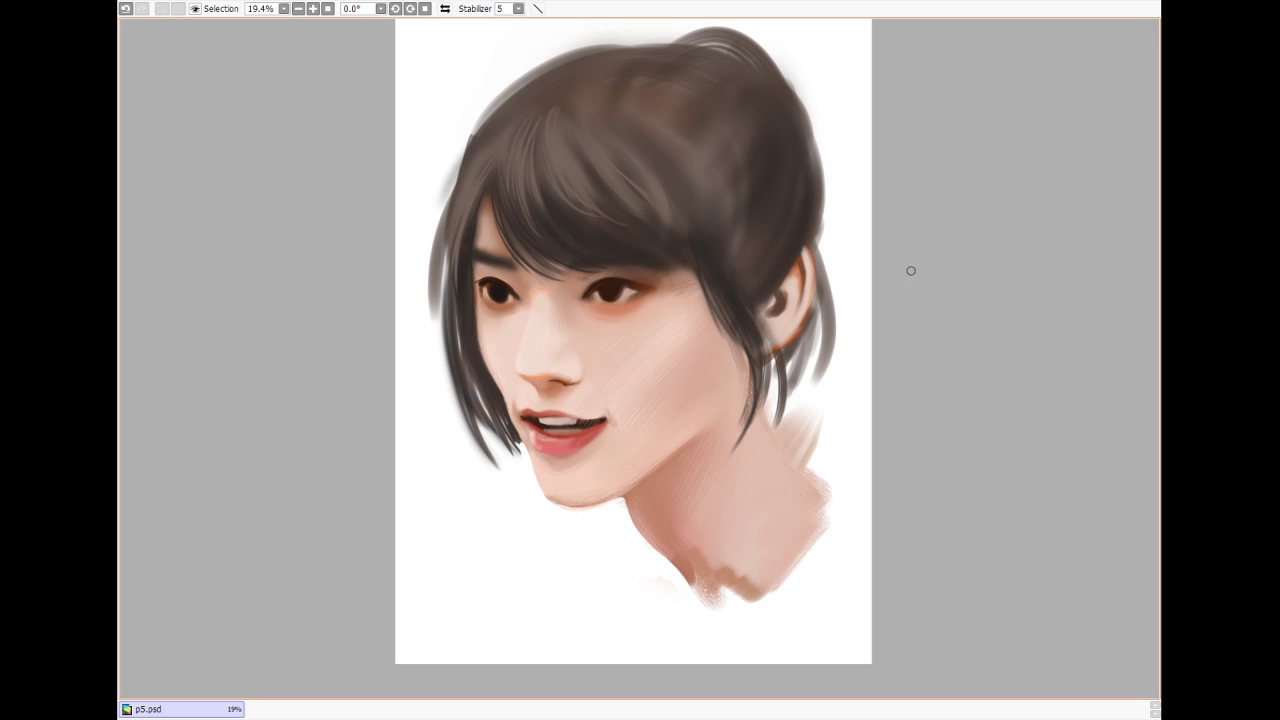
{"action": "key", "text": "ctrl+z"}
{"action": "left_click_drag", "start_coordinate": [589, 254], "coordinate": [637, 249]}
{"action": "key", "text": "bracketleft"}
{"action": "key", "text": "ctrl+z"}
Refine the upper lid and inner corner of the far eye with a size 51 brush.
{"action": "left_click_drag", "start_coordinate": [479, 279], "coordinate": [489, 277]}
{"action": "left_click_drag", "start_coordinate": [505, 289], "coordinate": [519, 301]}
{"action": "key", "text": "["}
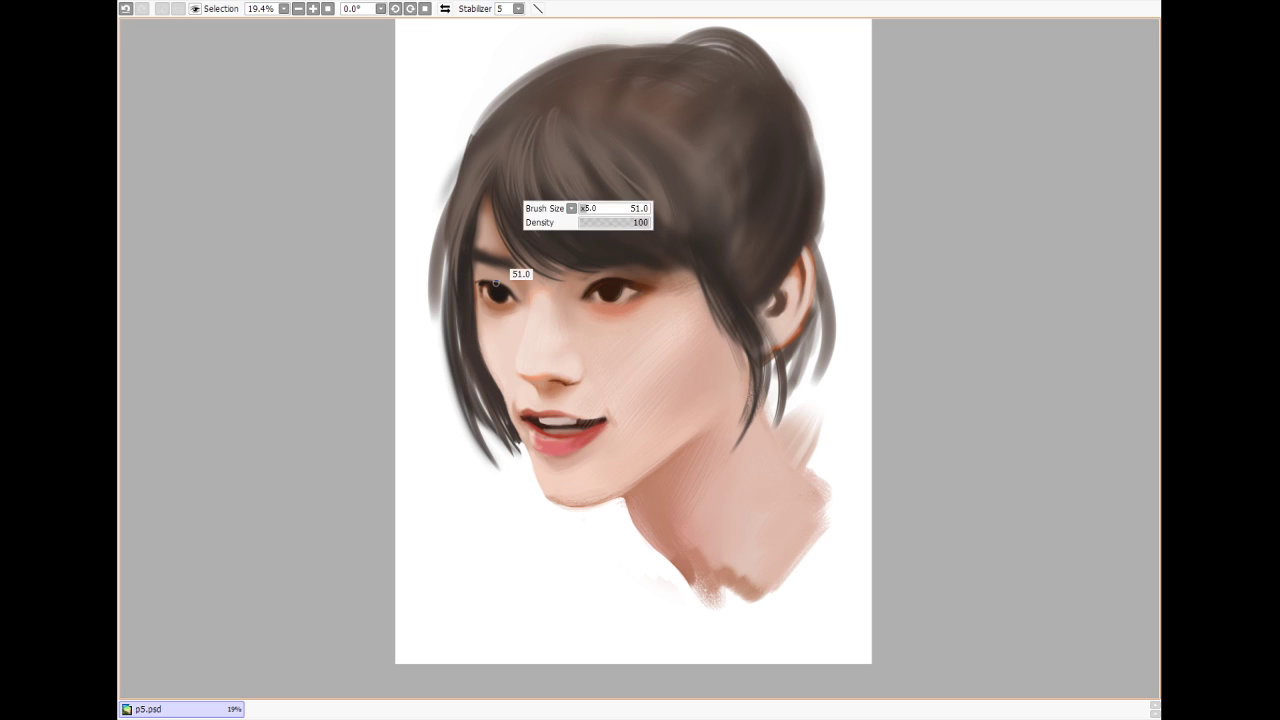
{"action": "key", "text": "["}
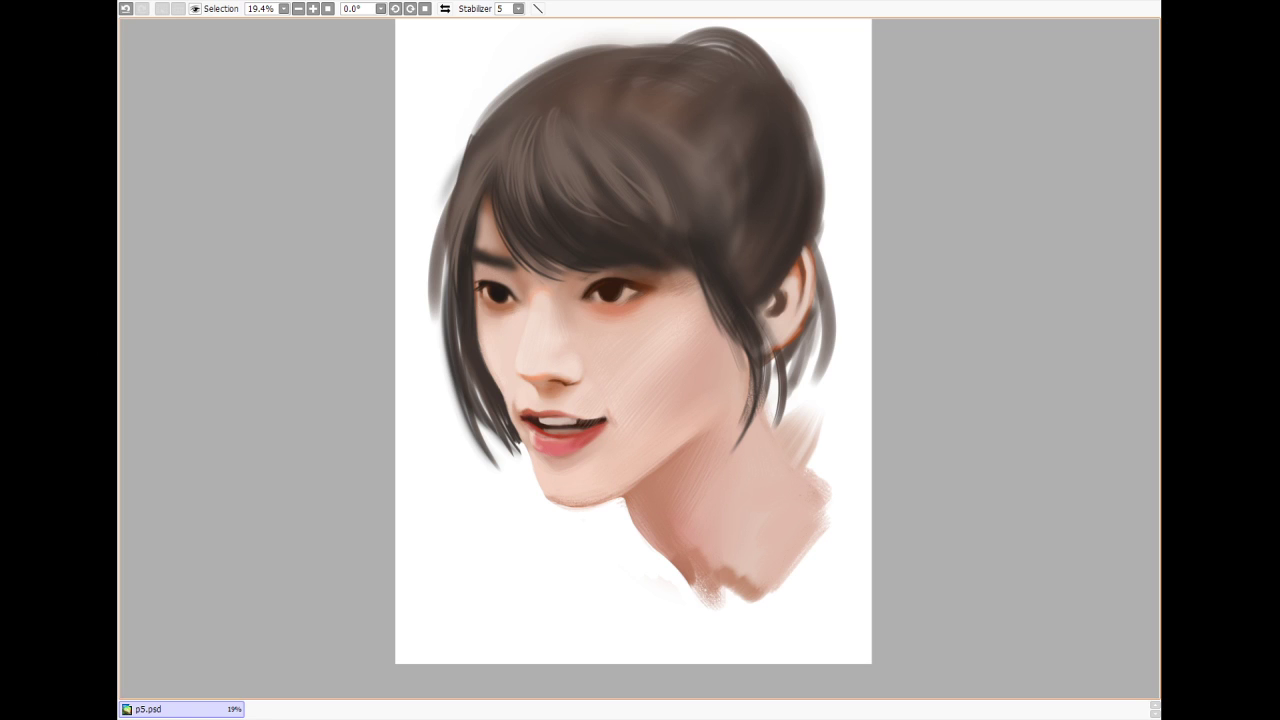
Enlarge the selected far eye slightly with a transform.
{"action": "key", "text": "ctrl+t"}
{"action": "left_click_drag", "start_coordinate": [524, 268], "coordinate": [528, 262]}
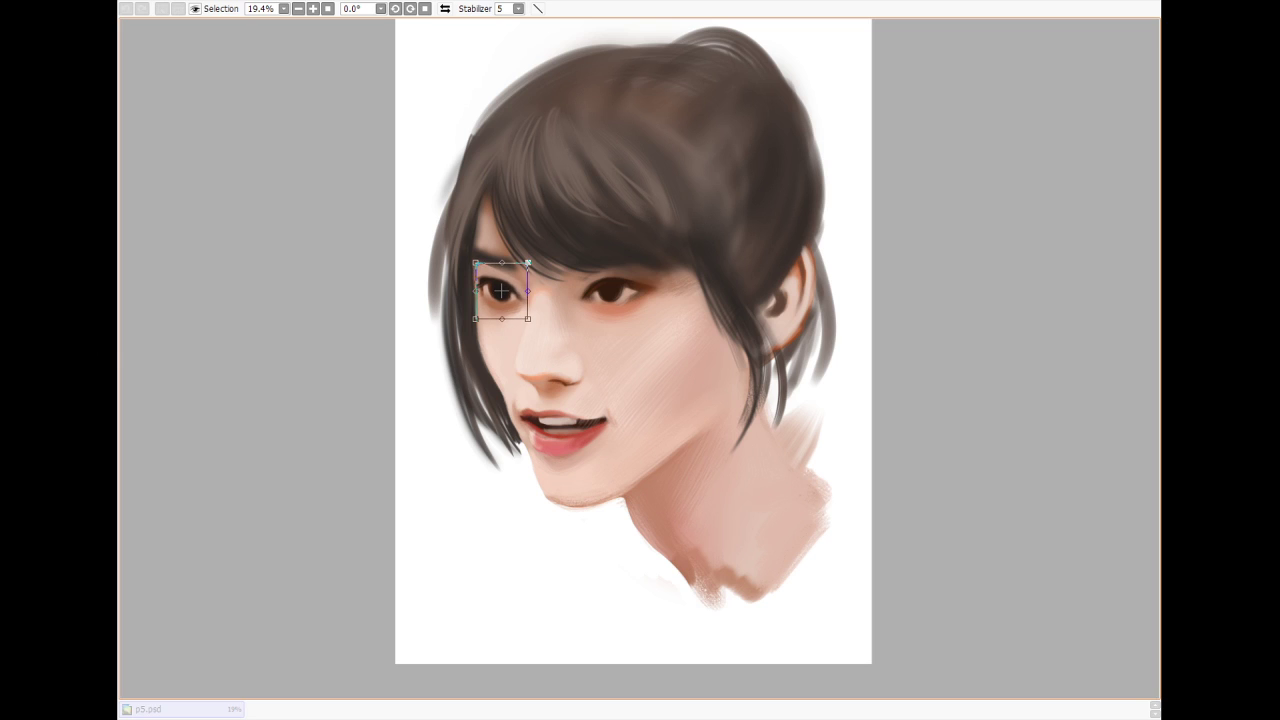
{"action": "key", "text": "Return"}
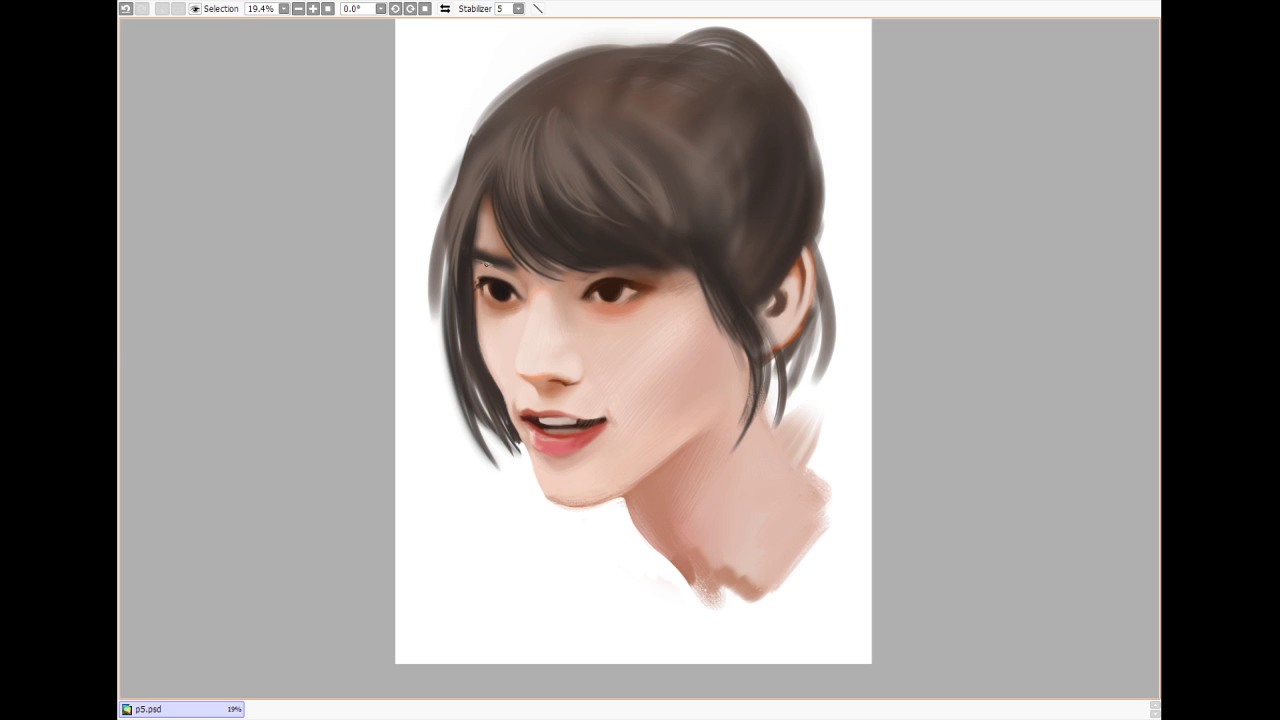
Touch up the lower edge of the far eyebrow with short strokes.
{"action": "key", "text": "ctrl+z"}
{"action": "left_click_drag", "start_coordinate": [486, 264], "coordinate": [502, 268]}
{"action": "key", "text": "]"}
{"action": "key", "text": "["}
{"action": "key", "text": "bracketleft"}
{"action": "key", "text": "ctrl+z"}
Touch up the outer corner of the near eye with a short stroke.
{"action": "left_click_drag", "start_coordinate": [647, 287], "coordinate": [639, 287]}
{"action": "key", "text": "["}
{"action": "key", "text": "["}
{"action": "key", "text": "["}
{"action": "key", "text": "["}
{"action": "left_click_drag", "start_coordinate": [588, 423], "coordinate": [611, 412]}
{"action": "key", "text": "ctrl+z"}
{"action": "key", "text": "bracketleft"}
{"action": "scroll", "coordinate": [654, 432], "scroll_direction": "down", "scroll_amount": 5}
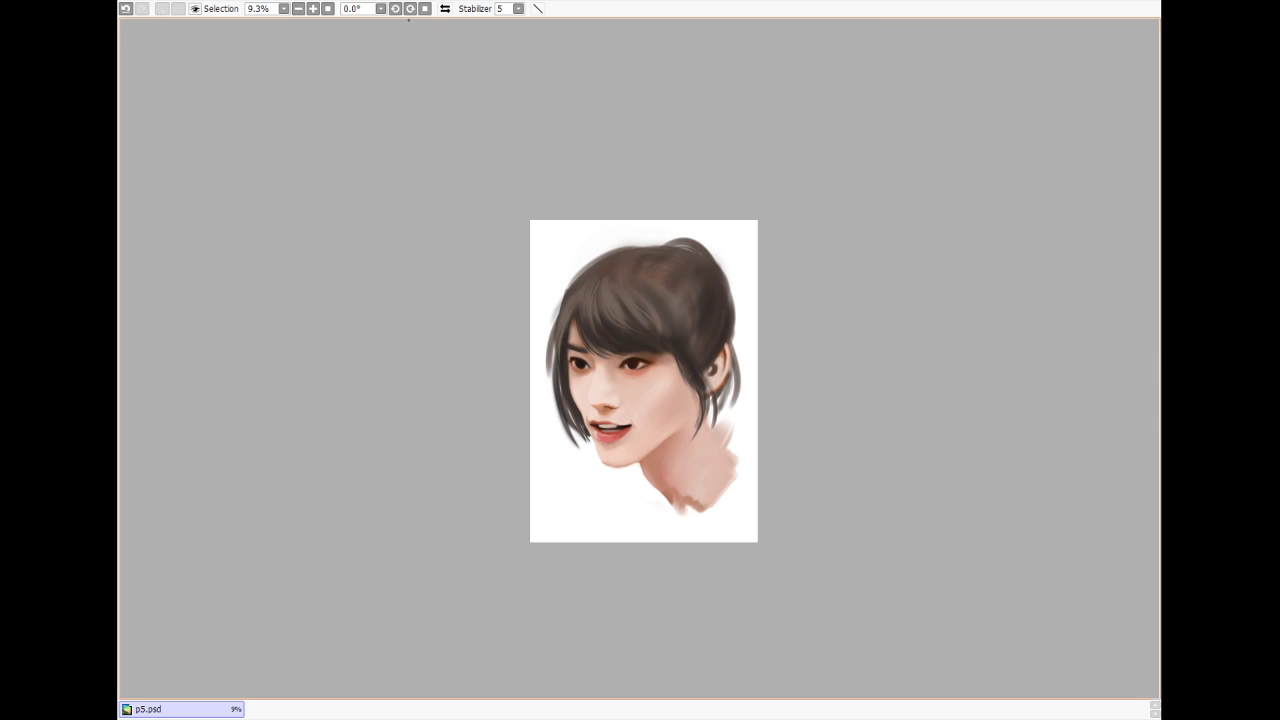
{"action": "scroll", "coordinate": [814, 352], "scroll_direction": "up", "scroll_amount": 2}
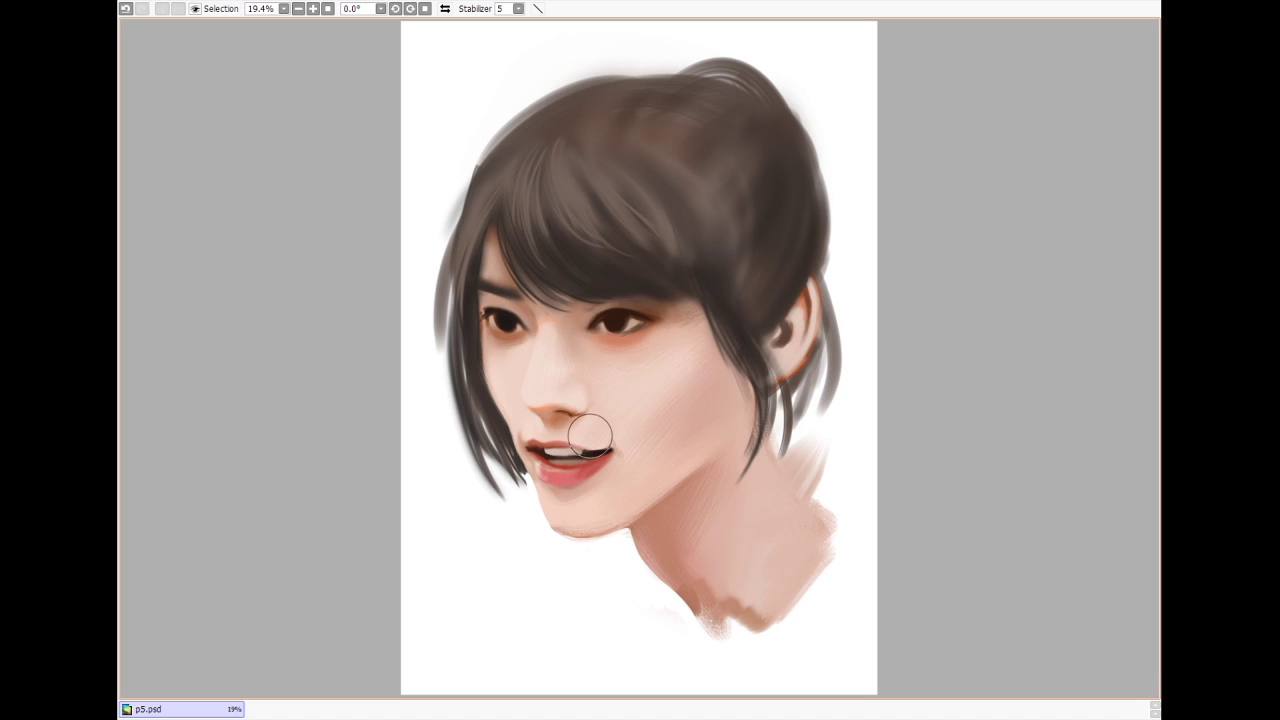
{"action": "key", "text": "ctrl+z"}
Brush a warm orange blush diagonally across the near cheekbone with a size 284 brush.
{"action": "key", "text": "]"}
{"action": "mouse_move", "coordinate": [654, 417]}
{"action": "left_mouse_down"}
{"action": "mouse_move", "coordinate": [705, 354]}
{"action": "mouse_move", "coordinate": [689, 365]}
{"action": "mouse_move", "coordinate": [714, 371]}
{"action": "mouse_move", "coordinate": [706, 437]}
{"action": "left_mouse_up"}
{"action": "key", "text": "["}
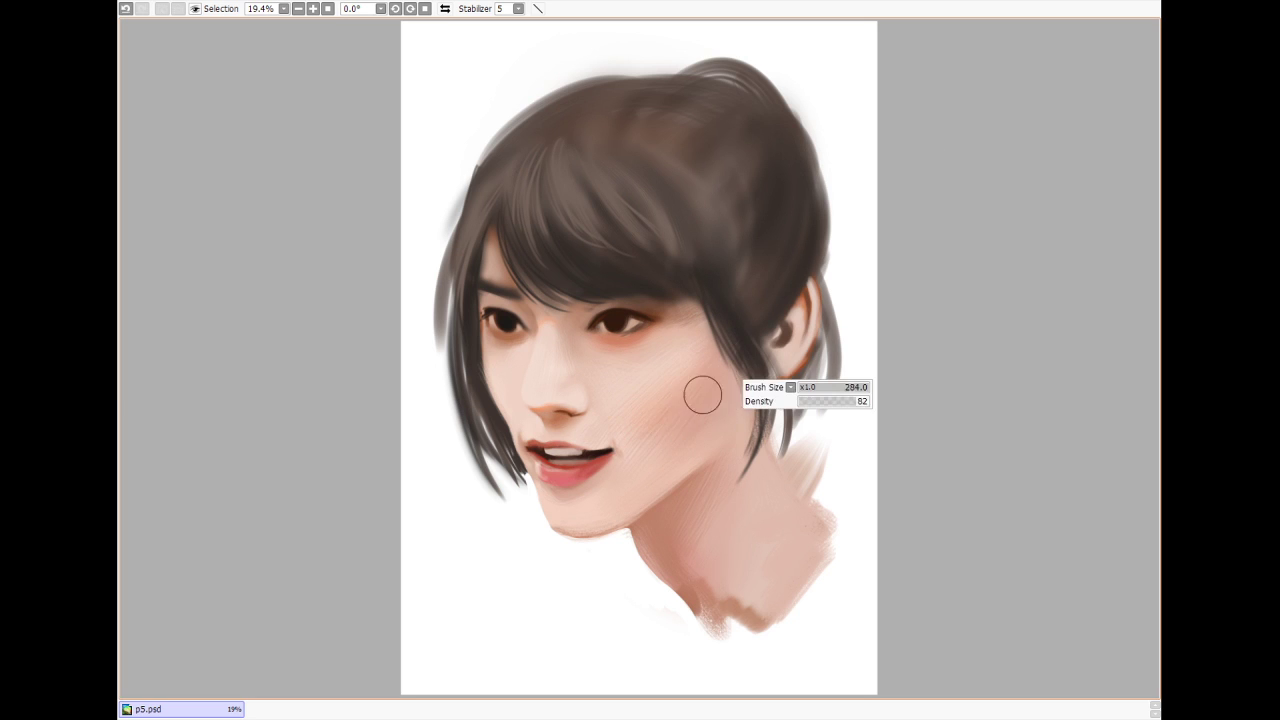
{"action": "left_click_drag", "start_coordinate": [720, 357], "coordinate": [672, 413]}
{"action": "key", "text": "b"}
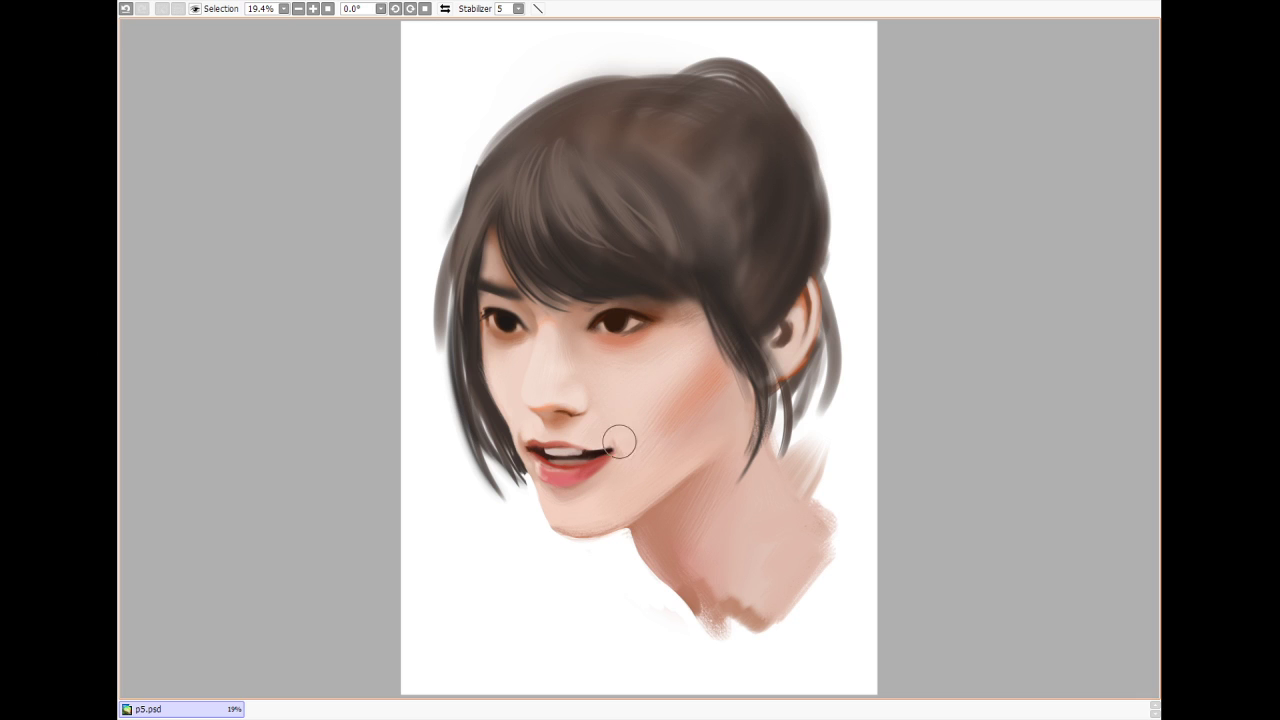
{"action": "key", "text": "bracketright"}
{"action": "key", "text": "bracketright"}
{"action": "key", "text": "ctrl+z"}
{"action": "left_click_drag", "start_coordinate": [555, 505], "coordinate": [587, 501]}
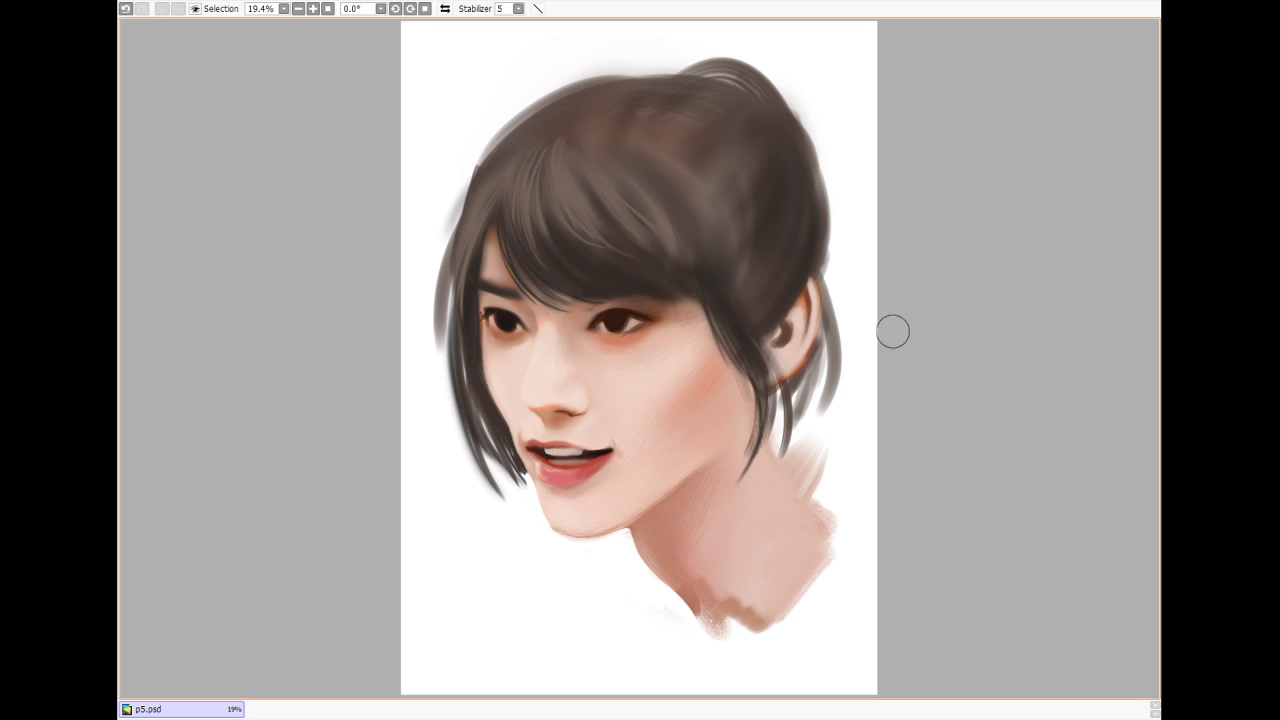
{"action": "mouse_move", "coordinate": [560, 496]}
{"action": "left_mouse_down"}
{"action": "mouse_move", "coordinate": [600, 472]}
{"action": "mouse_move", "coordinate": [554, 492]}
{"action": "left_mouse_up"}
{"action": "key", "text": "ctrl+z"}
{"action": "key", "text": "ctrl+z"}
Repaint the lower lip in a smoother, warmer red.
{"action": "left_click_drag", "start_coordinate": [611, 464], "coordinate": [590, 487]}
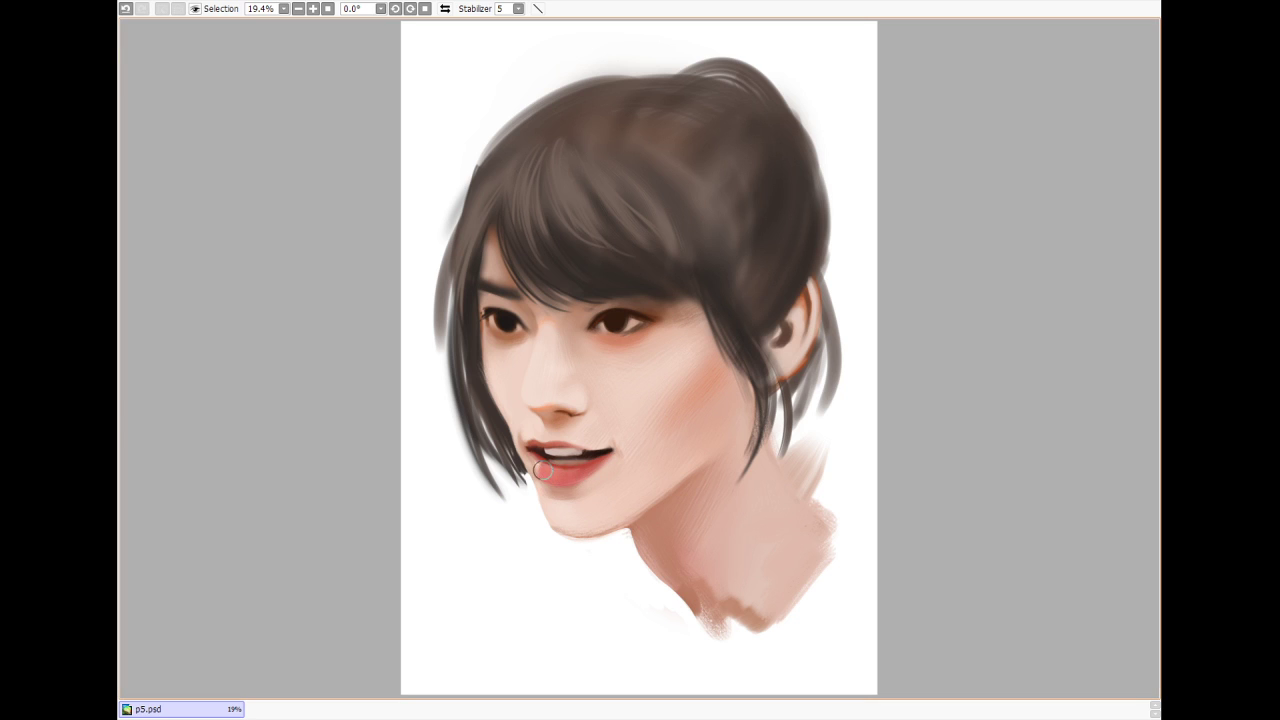
{"action": "key", "text": "ctrl+z"}
{"action": "left_click_drag", "start_coordinate": [539, 465], "coordinate": [570, 470]}
{"action": "key", "text": "ctrl+z"}
{"action": "key", "text": "ctrl+z"}
{"action": "left_click", "coordinate": [542, 465]}
{"action": "left_click_drag", "start_coordinate": [536, 462], "coordinate": [567, 466]}
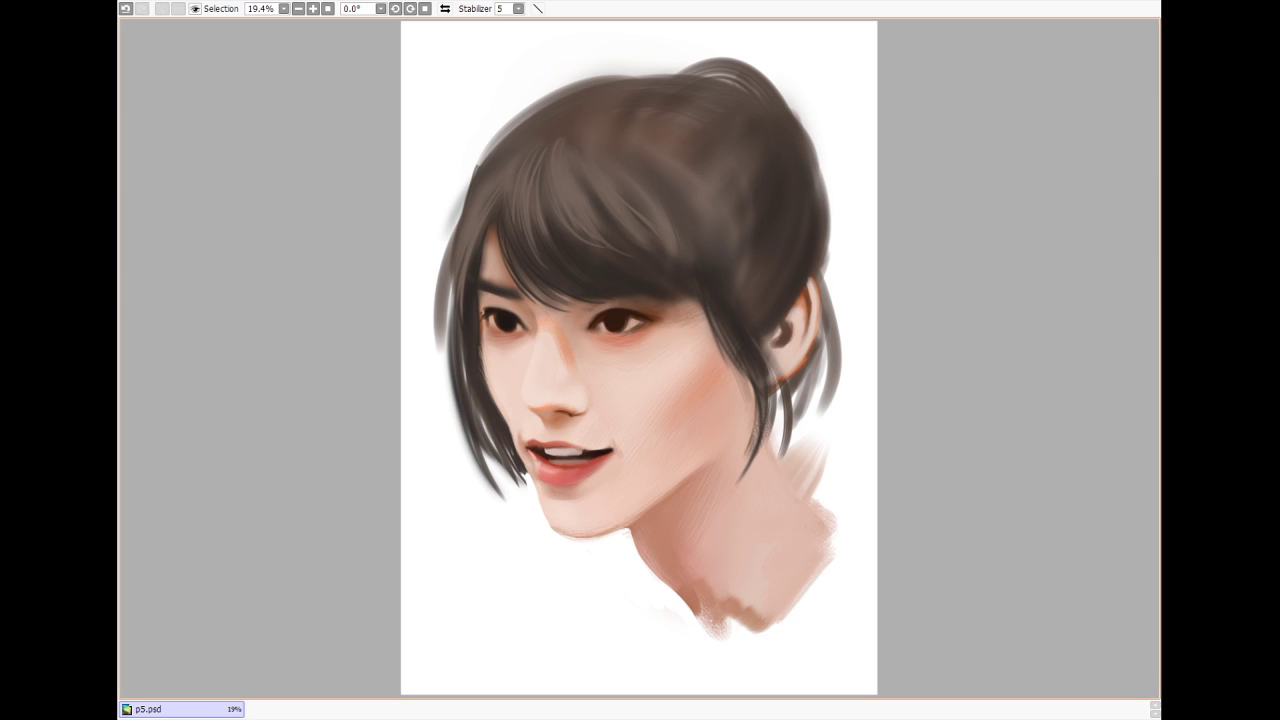
Blend the shading beside the nose bridge and smooth the upper cheek below the near eye.
{"action": "left_click_drag", "start_coordinate": [566, 330], "coordinate": [580, 351]}
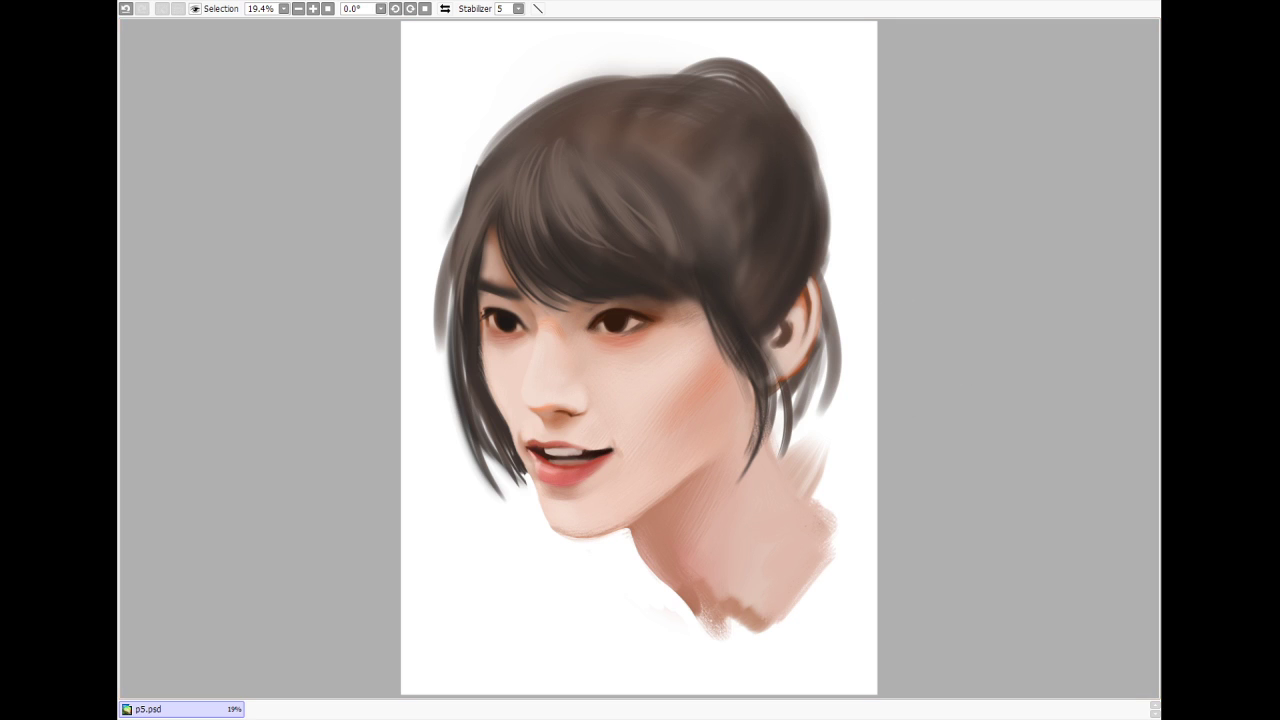
{"action": "left_click_drag", "start_coordinate": [692, 341], "coordinate": [677, 338]}
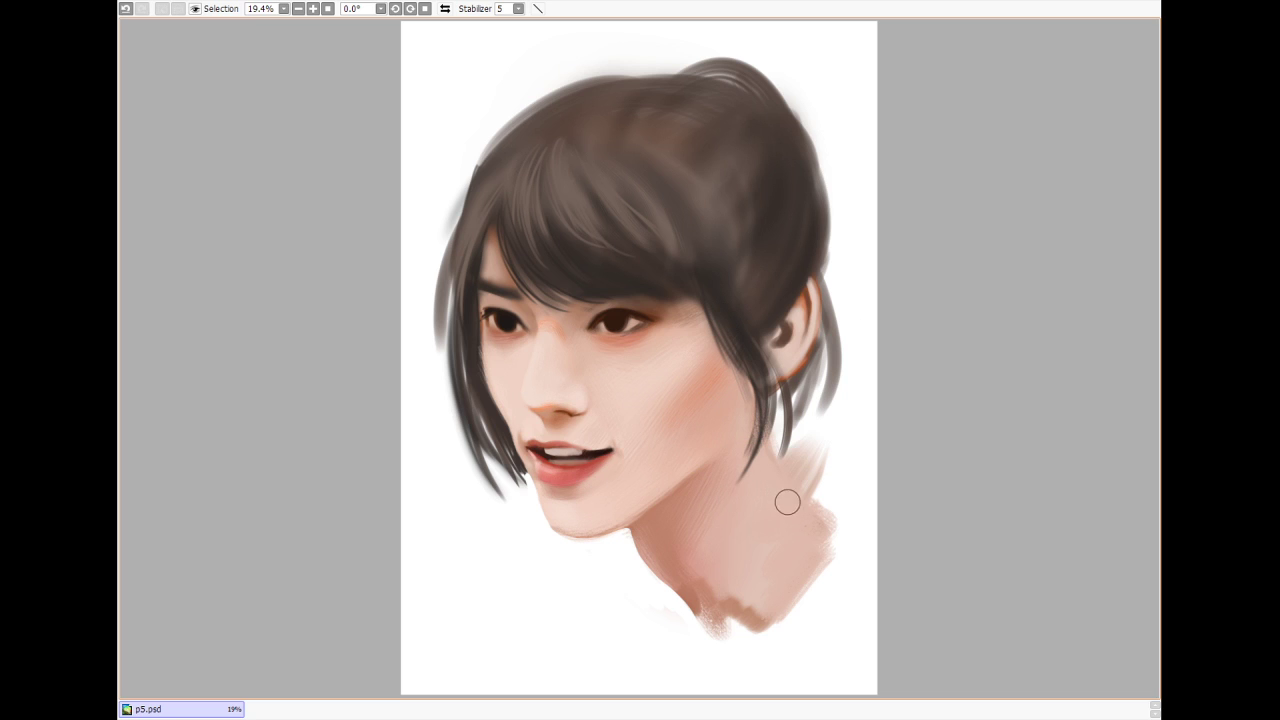
Extend the skin at the back of the neck and trim the neck's ragged outer edges to a clean outline.
{"action": "mouse_move", "coordinate": [794, 491]}
{"action": "left_mouse_down"}
{"action": "mouse_move", "coordinate": [814, 494]}
{"action": "mouse_move", "coordinate": [808, 568]}
{"action": "left_mouse_up"}
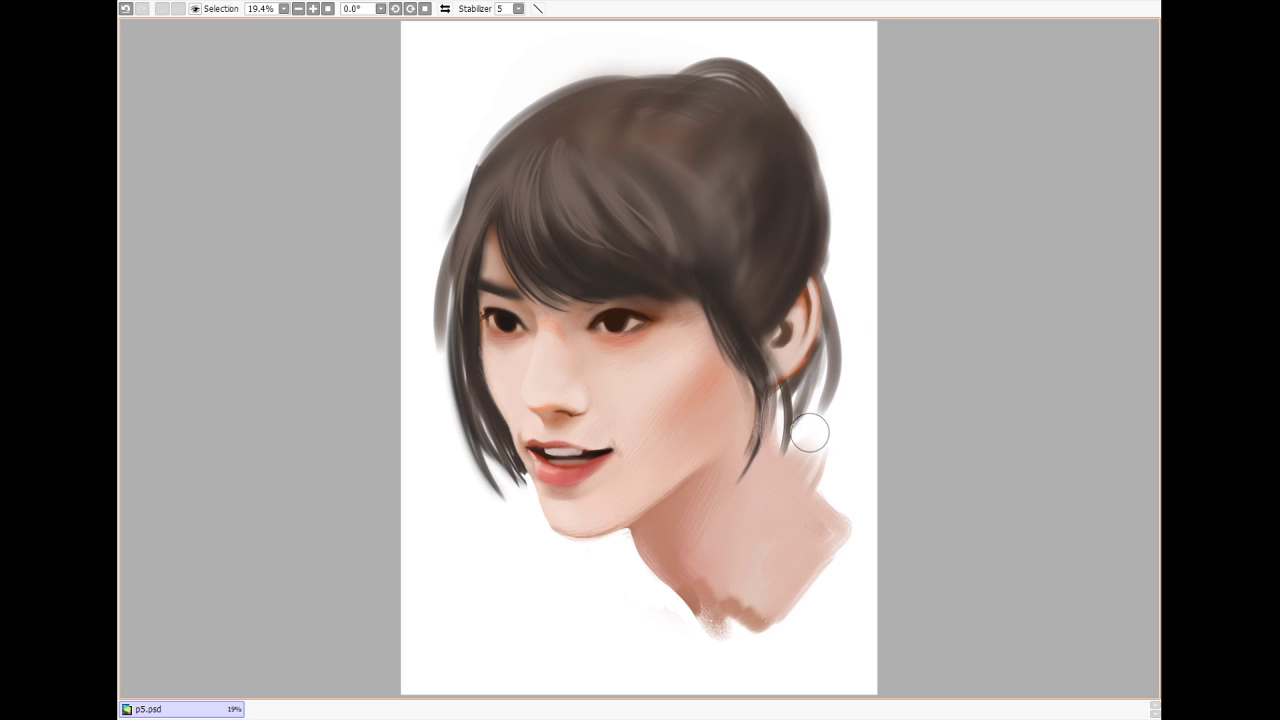
{"action": "left_click_drag", "start_coordinate": [811, 434], "coordinate": [836, 492]}
{"action": "mouse_move", "coordinate": [868, 522]}
{"action": "left_mouse_down"}
{"action": "mouse_move", "coordinate": [812, 599]}
{"action": "mouse_move", "coordinate": [745, 650]}
{"action": "left_mouse_up"}
{"action": "mouse_move", "coordinate": [608, 624]}
{"action": "left_mouse_down"}
{"action": "mouse_move", "coordinate": [789, 600]}
{"action": "mouse_move", "coordinate": [840, 512]}
{"action": "left_mouse_up"}
Smooth the chin's lower contour up toward the jaw with a size 104 brush.
{"action": "key", "text": "bracketleft"}
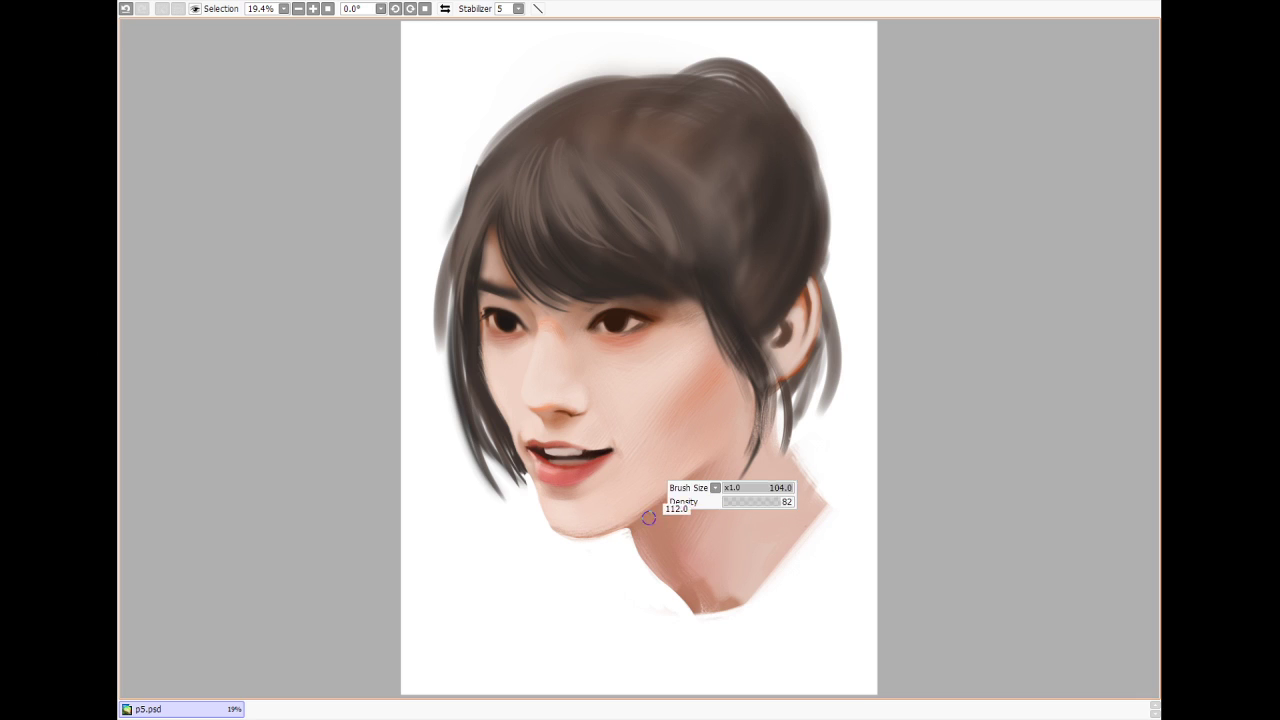
{"action": "mouse_move", "coordinate": [566, 526]}
{"action": "left_mouse_down"}
{"action": "mouse_move", "coordinate": [592, 530]}
{"action": "mouse_move", "coordinate": [558, 528]}
{"action": "left_mouse_up"}
{"action": "left_click_drag", "start_coordinate": [558, 528], "coordinate": [633, 521]}
{"action": "key", "text": "ctrl+z"}
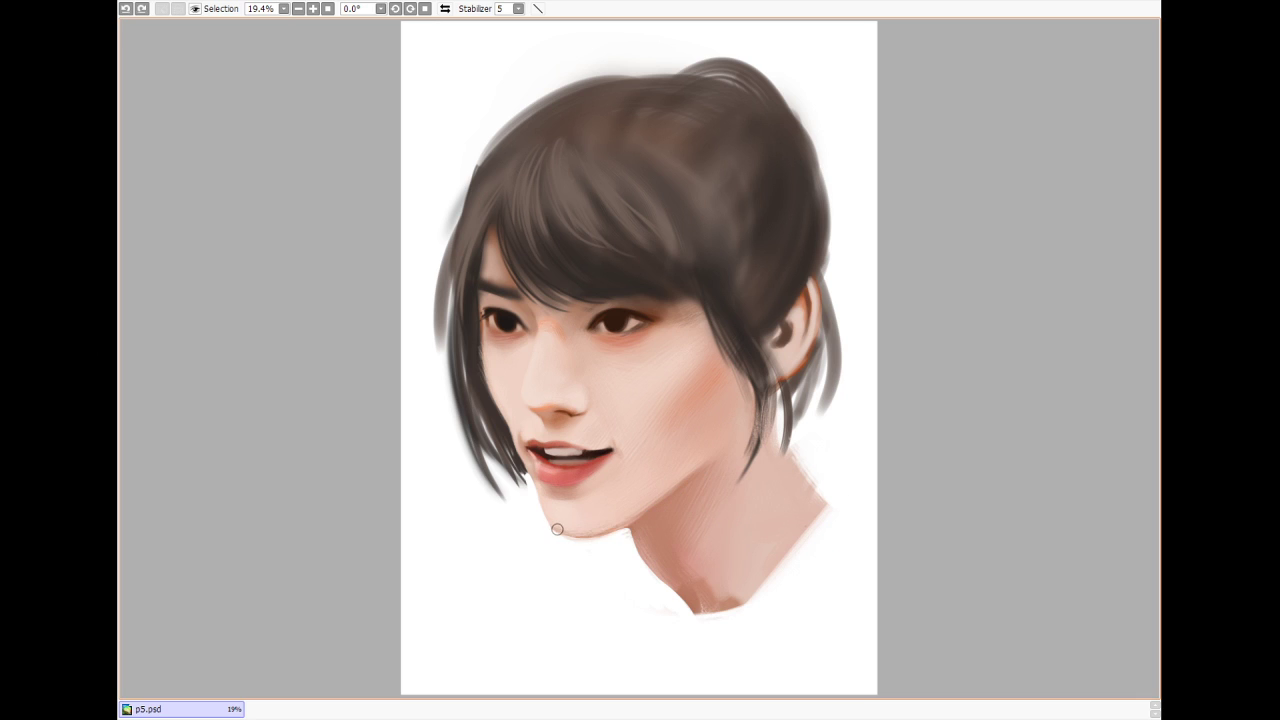
{"action": "mouse_move", "coordinate": [557, 528]}
{"action": "left_mouse_down"}
{"action": "mouse_move", "coordinate": [598, 531]}
{"action": "mouse_move", "coordinate": [669, 491]}
{"action": "left_mouse_up"}
{"action": "key", "text": "bracketleft"}
Blend skin tone along the jawline from below the ear to the chin with a smaller brush.
{"action": "left_click_drag", "start_coordinate": [722, 438], "coordinate": [636, 513]}
{"action": "left_click_drag", "start_coordinate": [736, 430], "coordinate": [628, 514]}
{"action": "key", "text": "ctrl+z"}
{"action": "left_click_drag", "start_coordinate": [702, 454], "coordinate": [626, 517]}
{"action": "left_click_drag", "start_coordinate": [694, 466], "coordinate": [626, 519]}
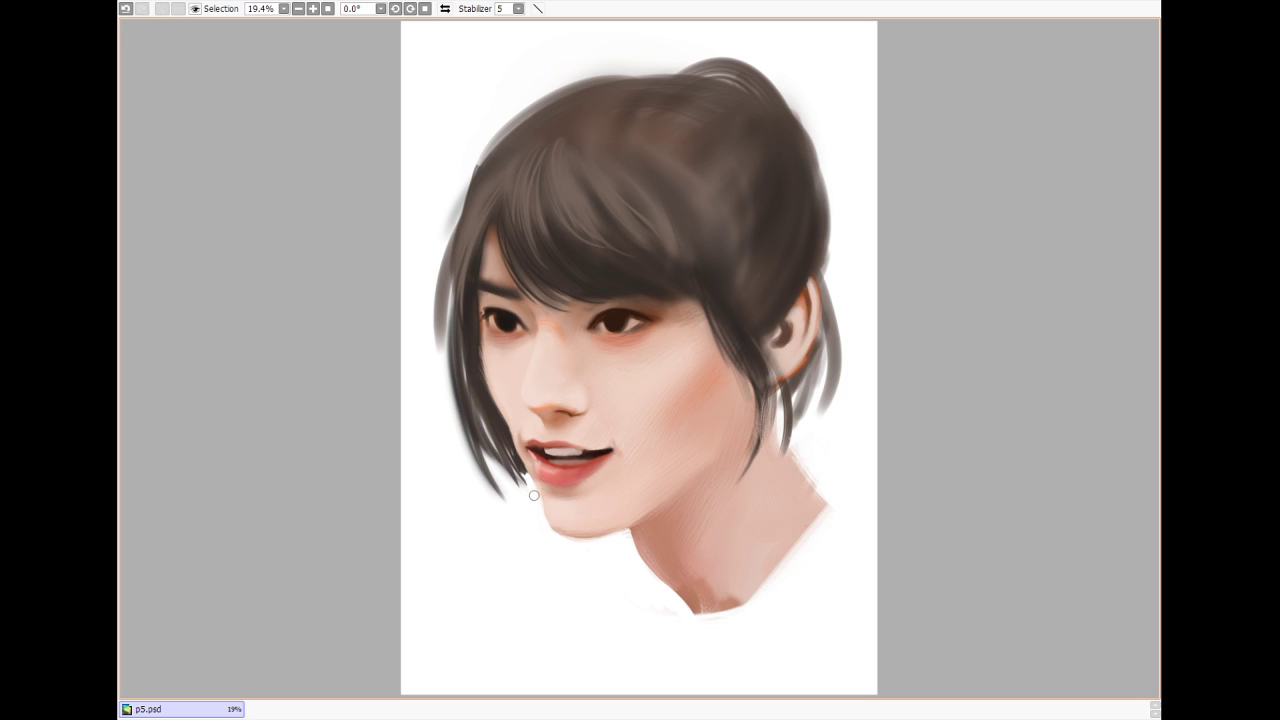
Clean up the bottom edge of the chin.
{"action": "left_click_drag", "start_coordinate": [550, 535], "coordinate": [588, 545]}
{"action": "mouse_move", "coordinate": [569, 531]}
{"action": "left_mouse_down"}
{"action": "mouse_move", "coordinate": [839, 337]}
{"action": "mouse_move", "coordinate": [598, 517]}
{"action": "mouse_move", "coordinate": [555, 531]}
{"action": "mouse_move", "coordinate": [633, 528]}
{"action": "left_mouse_up"}
{"action": "key", "text": "ctrl+z"}
{"action": "key", "text": "ctrl+z"}
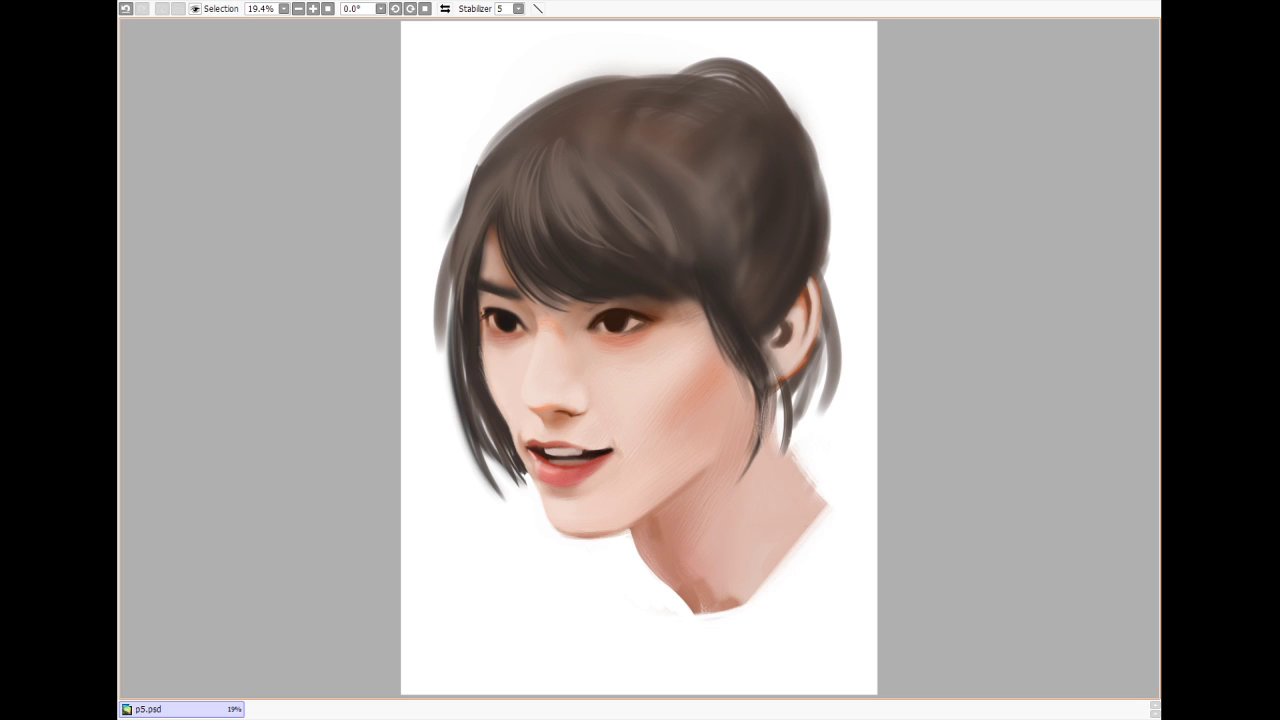
{"action": "key", "text": "ctrl+z"}
Paint a reddish shadow on the neck beneath the jaw and blend it back along the jawline.
{"action": "mouse_move", "coordinate": [647, 518]}
{"action": "left_mouse_down"}
{"action": "mouse_move", "coordinate": [663, 515]}
{"action": "mouse_move", "coordinate": [669, 543]}
{"action": "left_mouse_up"}
{"action": "left_click_drag", "start_coordinate": [669, 535], "coordinate": [660, 526]}
{"action": "key", "text": "ctrl+z"}
{"action": "left_click_drag", "start_coordinate": [654, 524], "coordinate": [655, 545]}
{"action": "left_click_drag", "start_coordinate": [666, 502], "coordinate": [655, 540]}
{"action": "mouse_move", "coordinate": [678, 498]}
{"action": "left_mouse_down"}
{"action": "mouse_move", "coordinate": [649, 552]}
{"action": "mouse_move", "coordinate": [659, 528]}
{"action": "mouse_move", "coordinate": [662, 538]}
{"action": "left_mouse_up"}
{"action": "left_click_drag", "start_coordinate": [691, 494], "coordinate": [731, 460]}
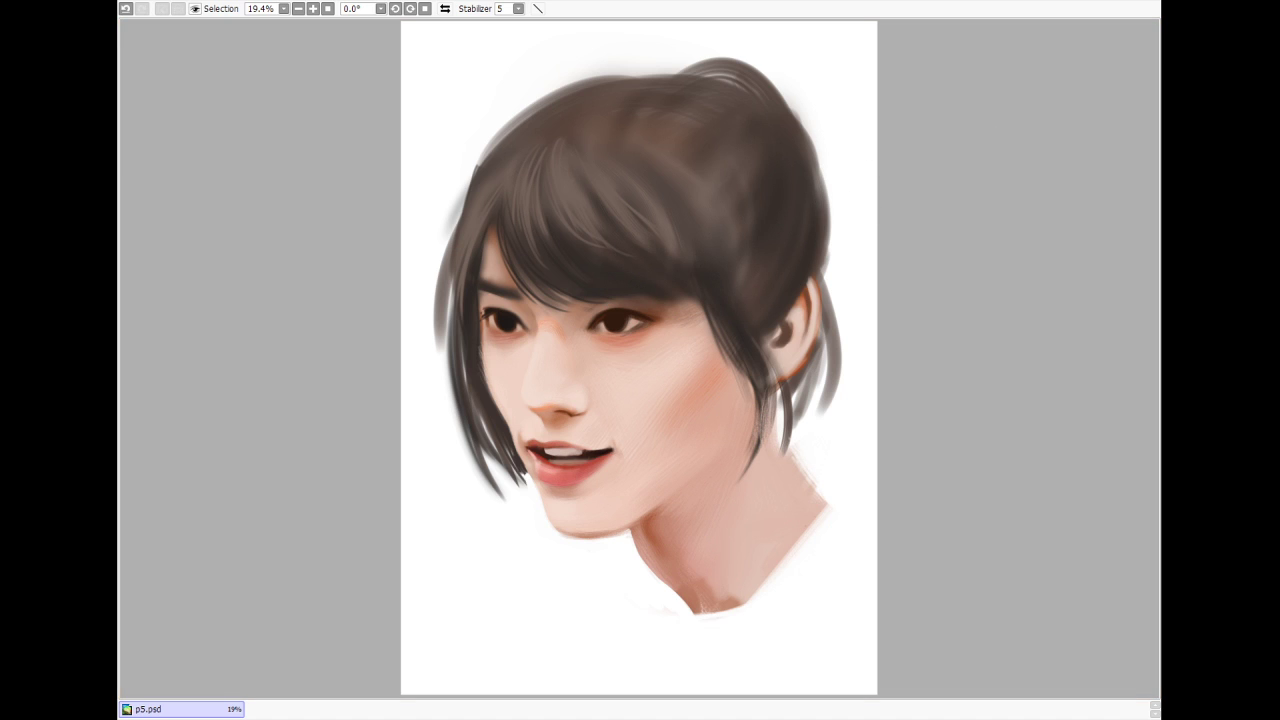
Paint a small mole just below the lower lip, near the mouth's right corner.
{"action": "key", "text": "["}
{"action": "key", "text": "["}
{"action": "key", "text": "["}
{"action": "key", "text": "["}
{"action": "left_click", "coordinate": [597, 484]}
{"action": "key", "text": "ctrl+z"}
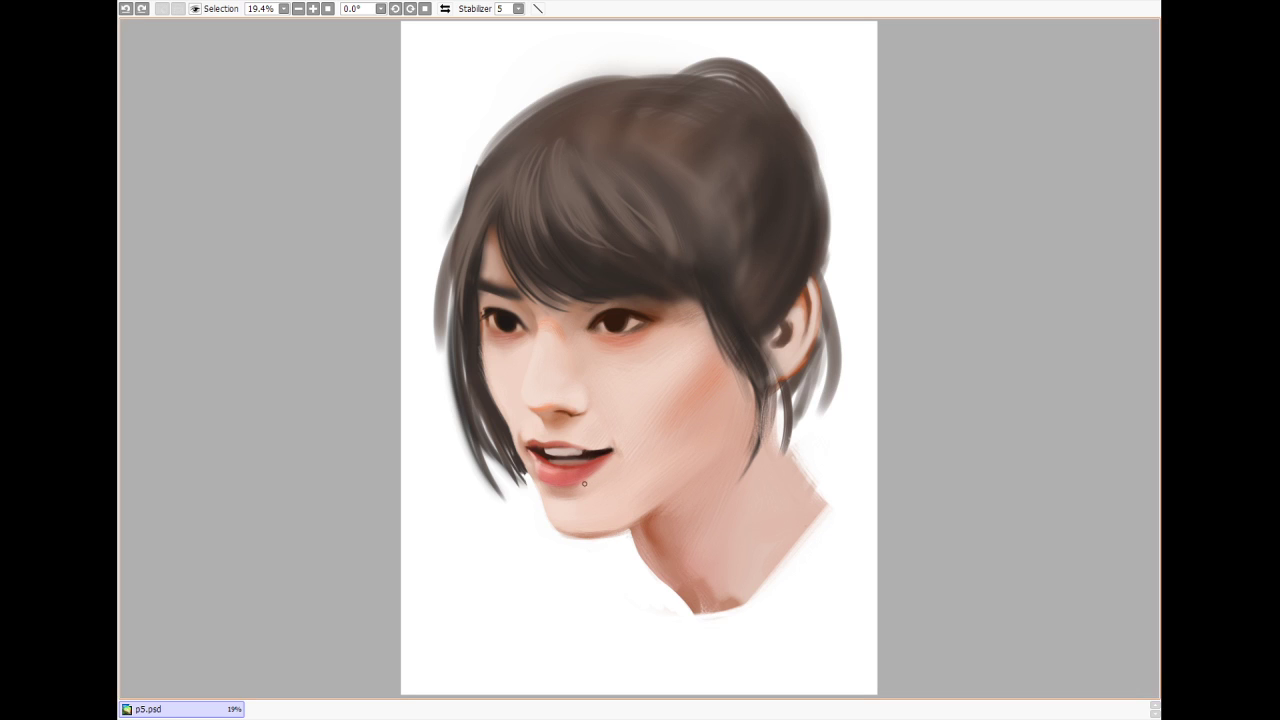
{"action": "left_click_drag", "start_coordinate": [584, 484], "coordinate": [593, 476]}
{"action": "key", "text": "]"}
{"action": "key", "text": "ctrl+z"}
{"action": "left_click_drag", "start_coordinate": [613, 456], "coordinate": [594, 474]}
{"action": "key", "text": "ctrl+z"}
{"action": "key", "text": "ctrl+z"}
Compare the face with and without the newest strokes around the mouth by undoing and redoing them.
{"action": "key", "text": "bracketright"}
{"action": "key", "text": "bracketright"}
{"action": "key", "text": "bracketright"}
{"action": "key", "text": "bracketright"}
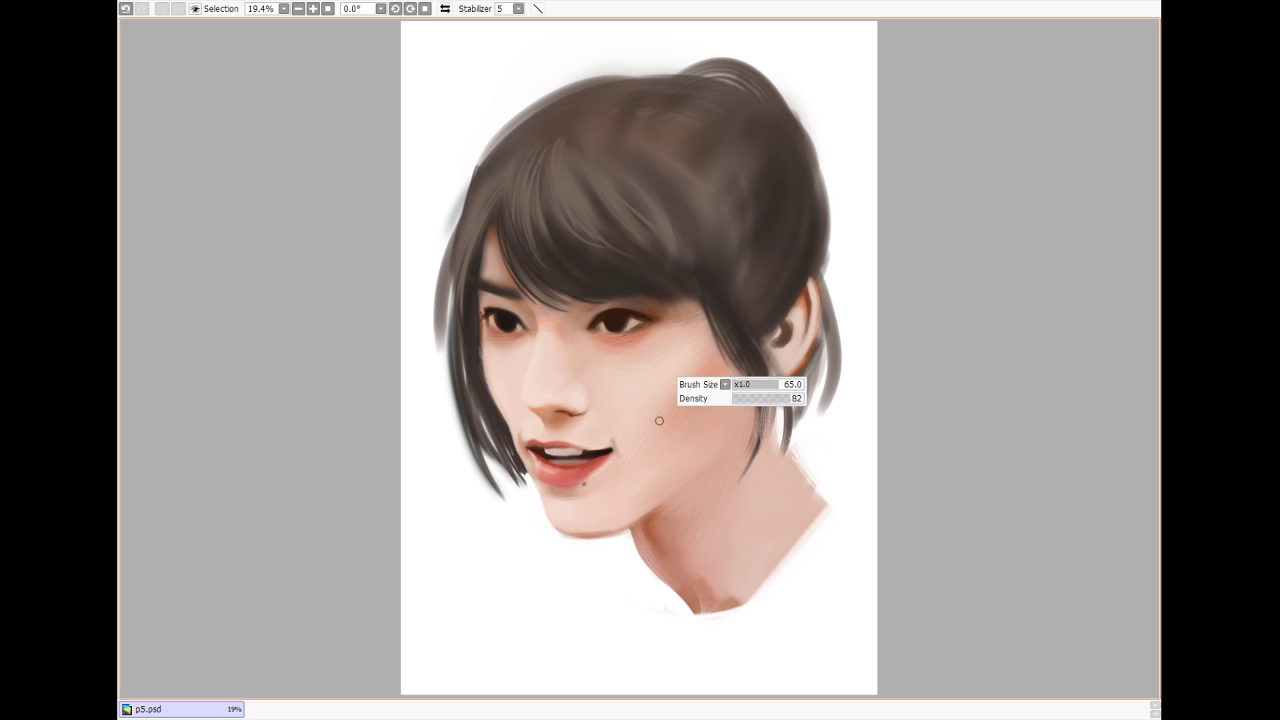
{"action": "key", "text": "bracketright"}
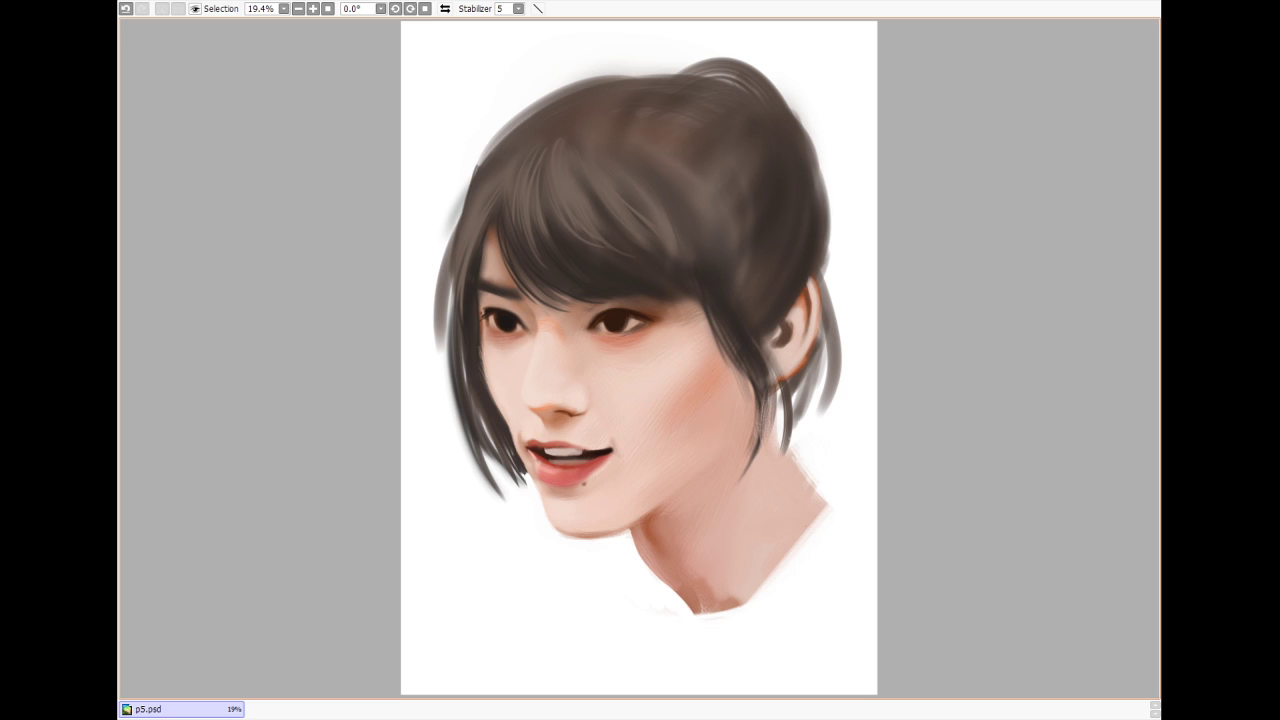
{"action": "key", "text": "bracketleft"}
{"action": "key", "text": "ctrl+z"}
{"action": "key", "text": "ctrl+y"}
{"action": "key", "text": "["}
{"action": "key", "text": "["}
{"action": "key", "text": "ctrl+z"}
{"action": "key", "text": "ctrl+y"}
{"action": "key", "text": "bracketright"}
{"action": "key", "text": "ctrl+z"}
Paint dark hair strands along the left cheek, extending the lock's ends down beside the mouth.
{"action": "left_click_drag", "start_coordinate": [525, 468], "coordinate": [526, 474]}
{"action": "left_click_drag", "start_coordinate": [475, 349], "coordinate": [511, 471]}
{"action": "key", "text": "ctrl+z"}
{"action": "left_click_drag", "start_coordinate": [492, 404], "coordinate": [521, 457]}
{"action": "mouse_move", "coordinate": [481, 344]}
{"action": "left_mouse_down"}
{"action": "mouse_move", "coordinate": [531, 480]}
{"action": "mouse_move", "coordinate": [549, 400]}
{"action": "mouse_move", "coordinate": [480, 333]}
{"action": "mouse_move", "coordinate": [477, 378]}
{"action": "mouse_move", "coordinate": [473, 335]}
{"action": "mouse_move", "coordinate": [485, 395]}
{"action": "mouse_move", "coordinate": [478, 372]}
{"action": "mouse_move", "coordinate": [511, 416]}
{"action": "left_mouse_up"}
{"action": "key", "text": "ctrl+z"}
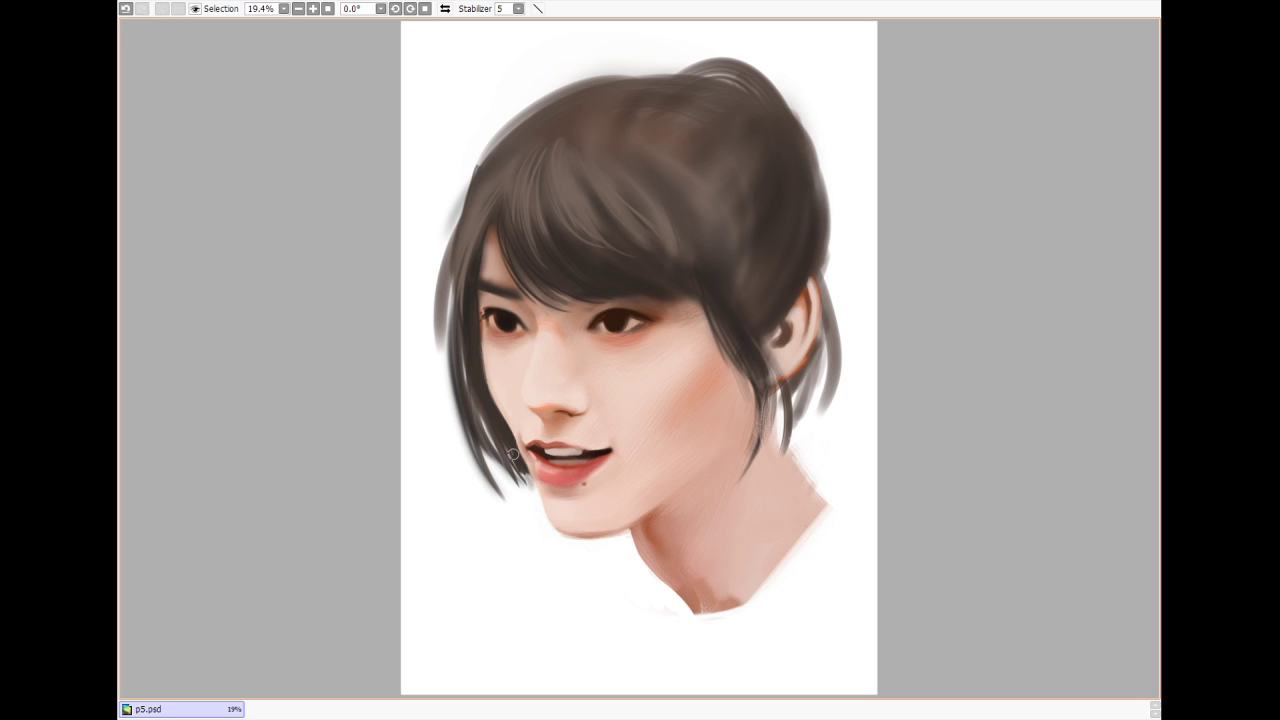
{"action": "left_click_drag", "start_coordinate": [504, 448], "coordinate": [528, 500]}
{"action": "left_click_drag", "start_coordinate": [473, 404], "coordinate": [530, 503]}
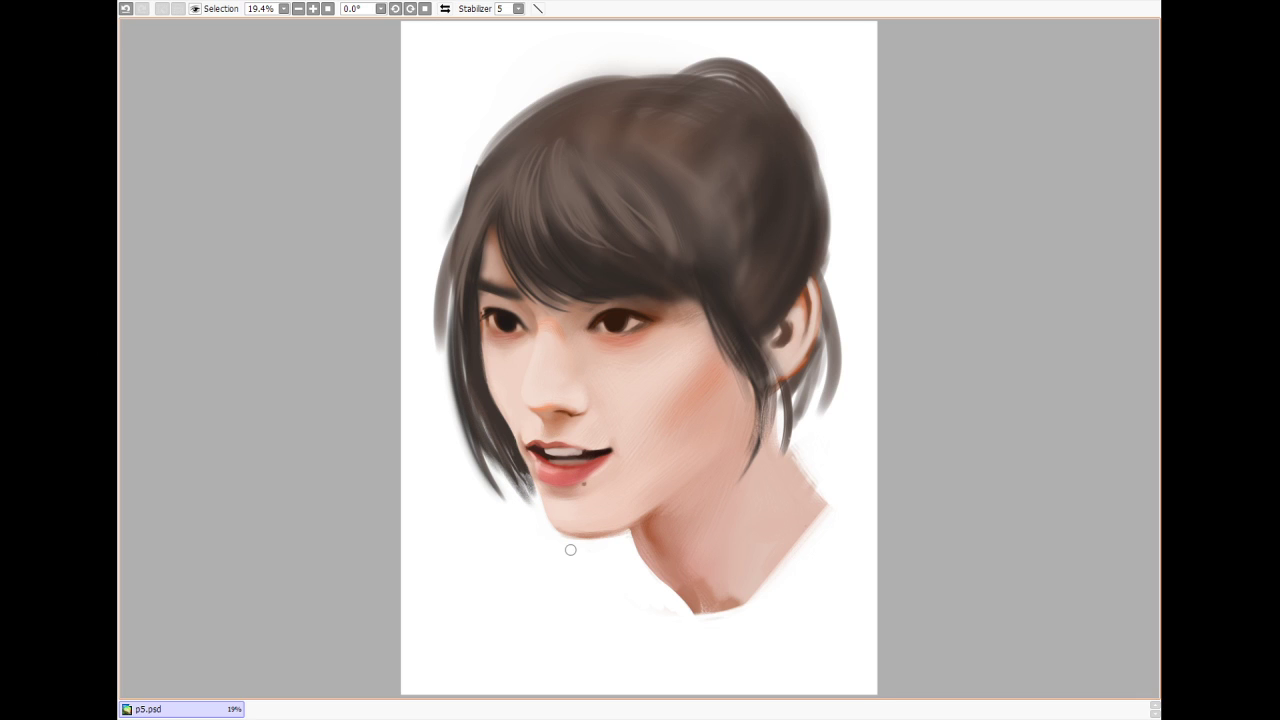
Enlarge the whole portrait with a free transform so the head fills more of the canvas, and fit the view.
{"action": "key", "text": "ctrl+t"}
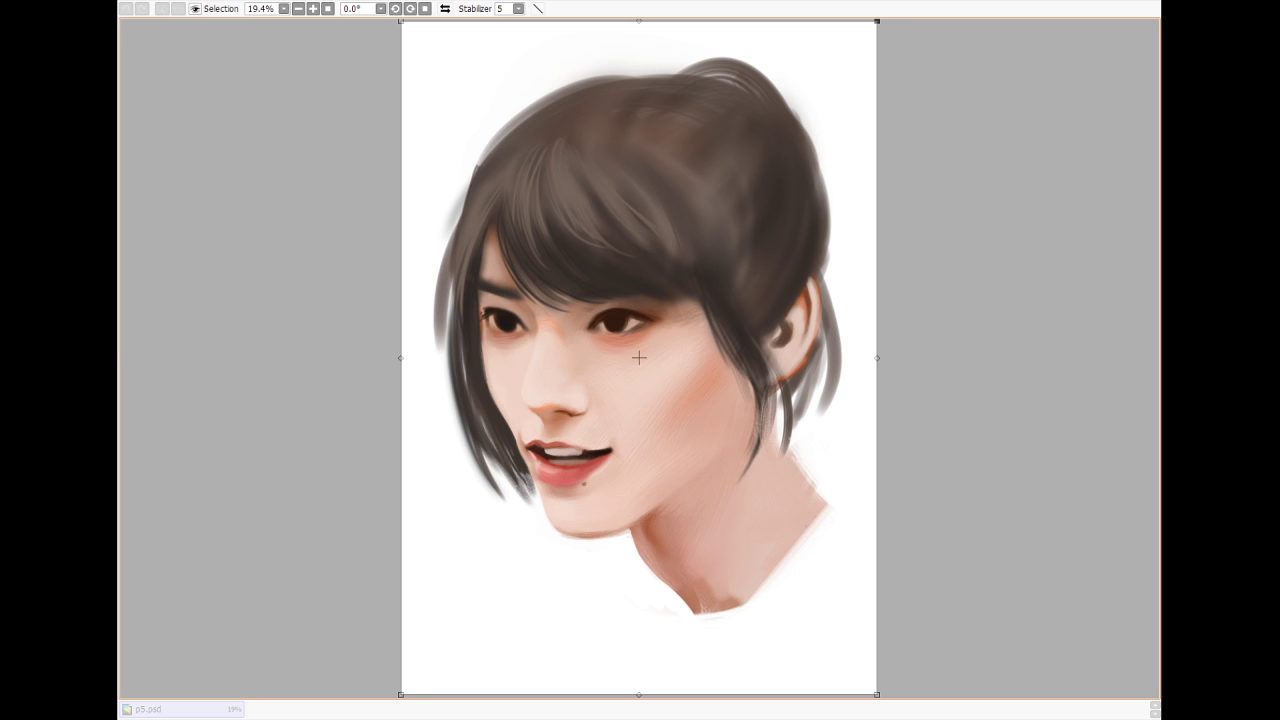
{"action": "left_click_drag", "start_coordinate": [814, 167], "coordinate": [726, 297]}
{"action": "scroll", "coordinate": [814, 372], "scroll_direction": "down", "scroll_amount": 5}
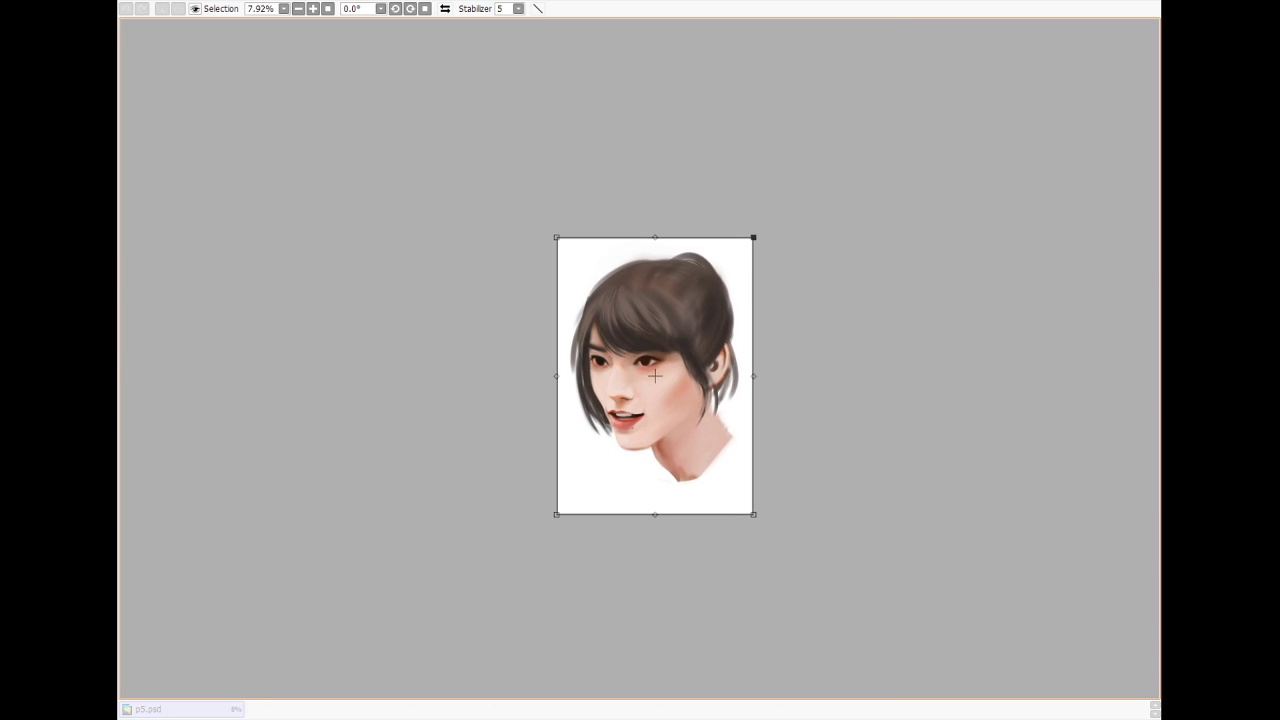
{"action": "mouse_move", "coordinate": [753, 237]}
{"action": "left_mouse_down"}
{"action": "mouse_move", "coordinate": [774, 206]}
{"action": "mouse_move", "coordinate": [766, 228]}
{"action": "left_mouse_up"}
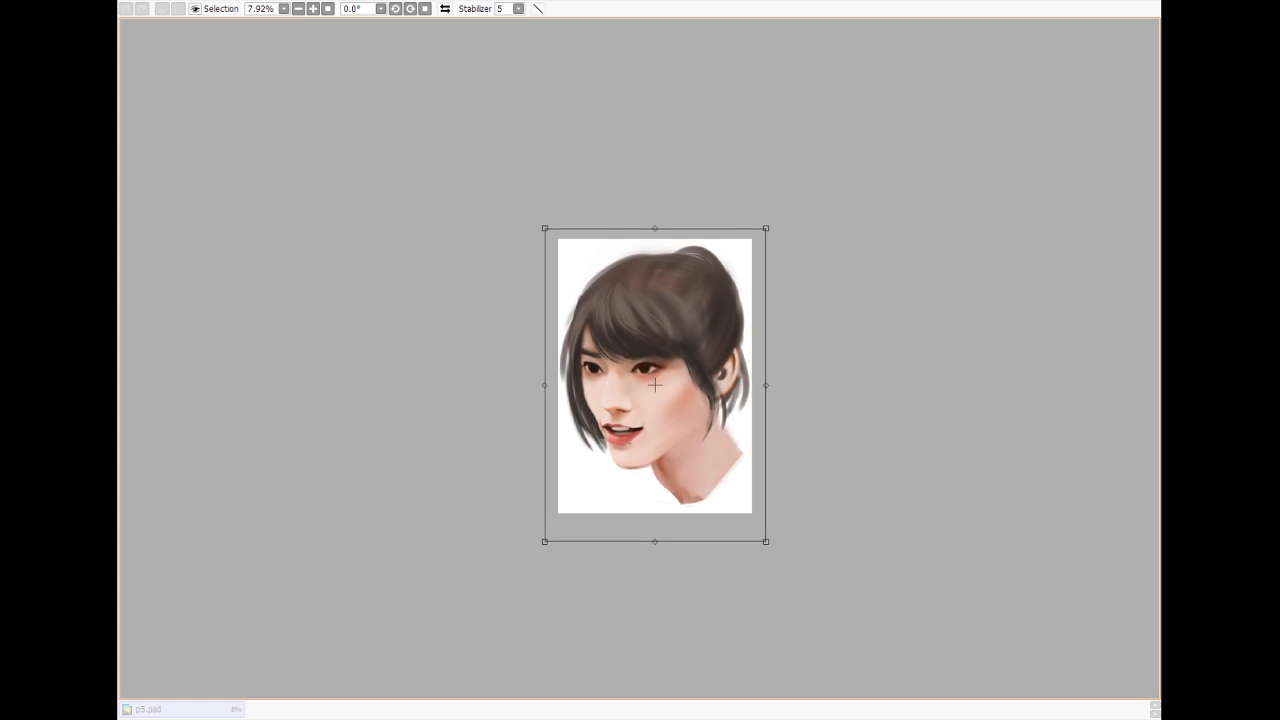
{"action": "left_click_drag", "start_coordinate": [655, 385], "coordinate": [654, 387]}
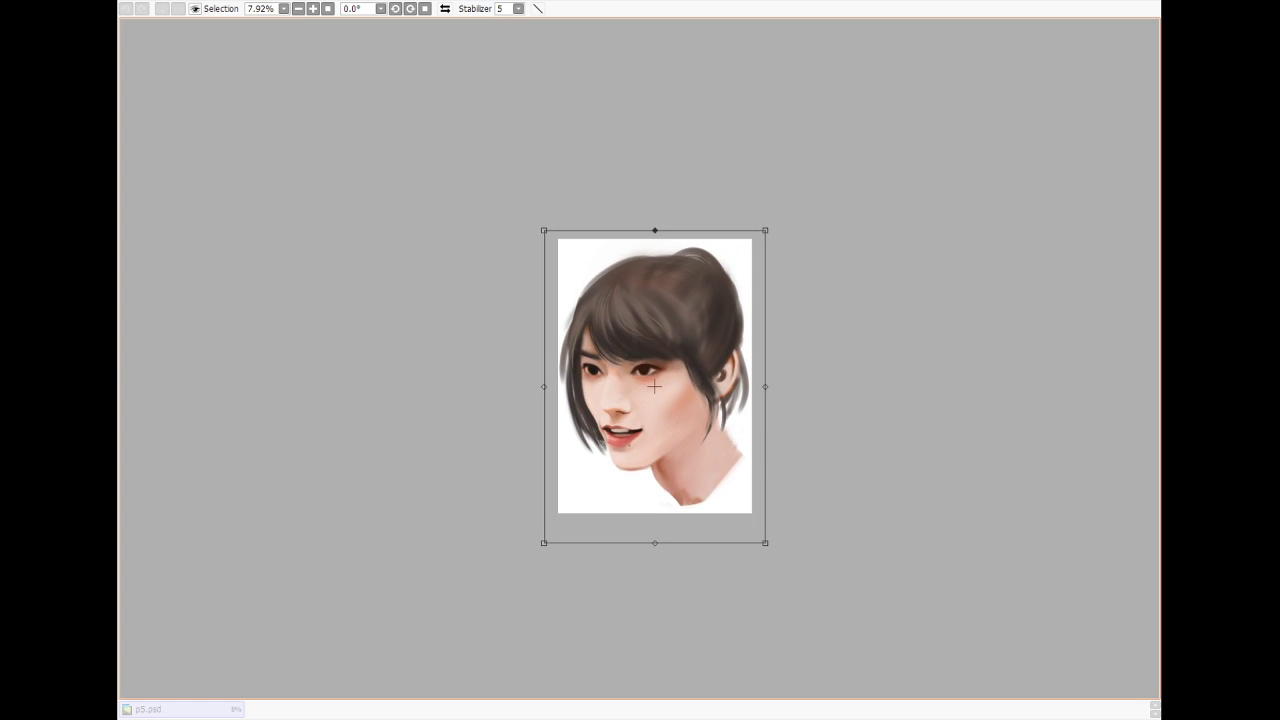
{"action": "key", "text": "Return"}
{"action": "left_click", "coordinate": [328, 9]}
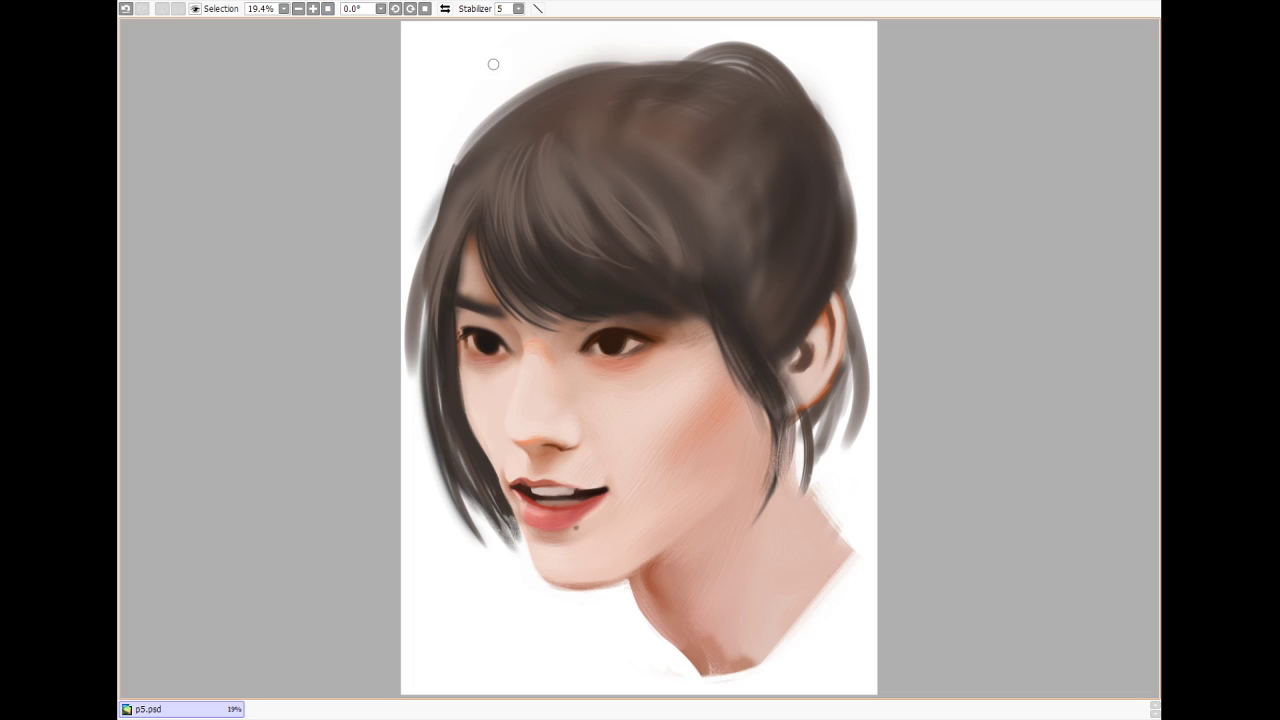
Fill the left lock beside the mouth with pointed strands and add a thin strand along its outer edge.
{"action": "left_click_drag", "start_coordinate": [451, 420], "coordinate": [512, 548]}
{"action": "left_click_drag", "start_coordinate": [460, 488], "coordinate": [523, 567]}
{"action": "left_click_drag", "start_coordinate": [497, 513], "coordinate": [517, 541]}
{"action": "left_click_drag", "start_coordinate": [487, 487], "coordinate": [520, 539]}
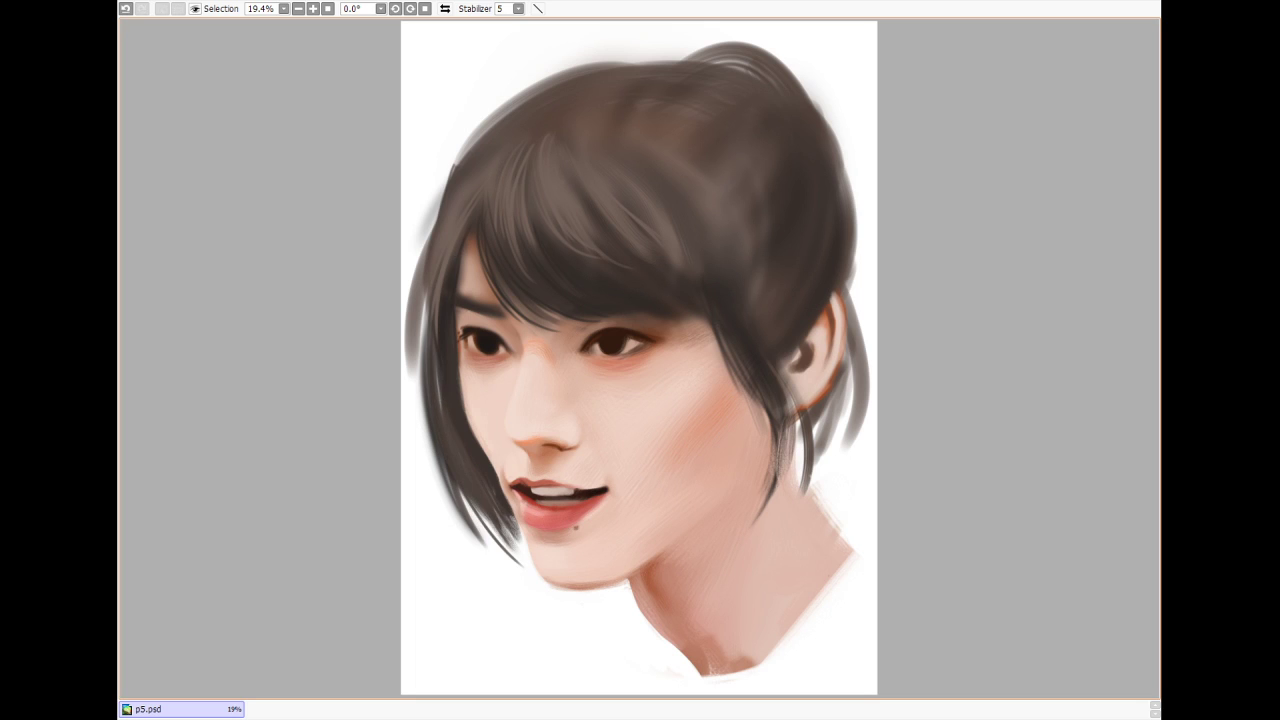
{"action": "left_click_drag", "start_coordinate": [432, 424], "coordinate": [479, 542]}
{"action": "left_click_drag", "start_coordinate": [463, 229], "coordinate": [424, 512]}
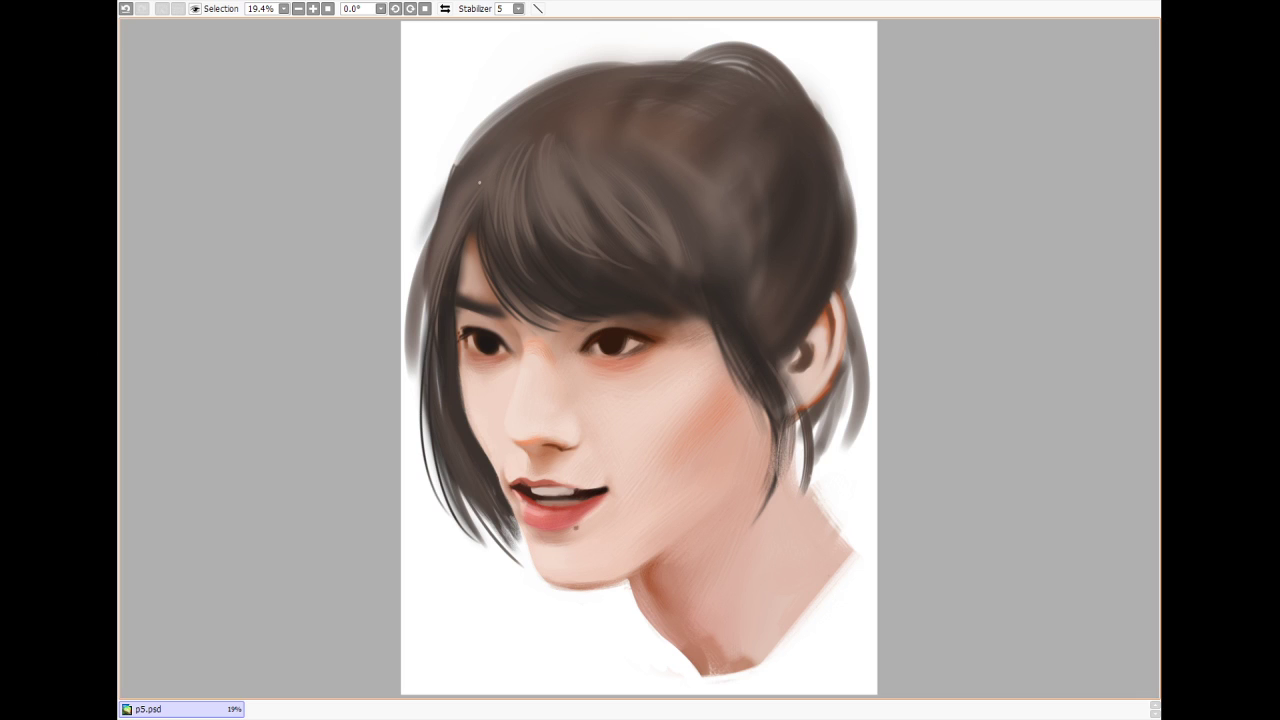
Paint fine strands running from the left temple down the outer side of the face-framing lock.
{"action": "left_click_drag", "start_coordinate": [438, 268], "coordinate": [422, 468]}
{"action": "key", "text": "ctrl+z"}
{"action": "left_click_drag", "start_coordinate": [470, 213], "coordinate": [446, 400]}
{"action": "left_click_drag", "start_coordinate": [439, 320], "coordinate": [421, 426]}
{"action": "key", "text": "bracketright"}
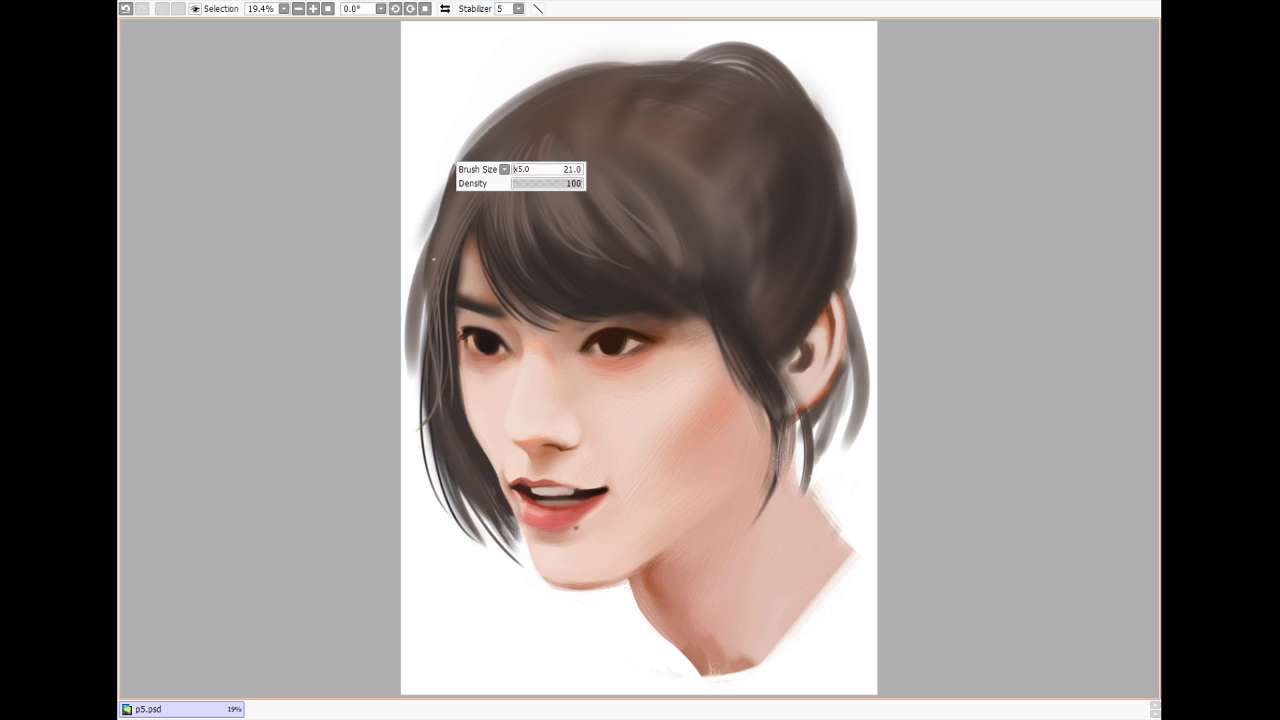
{"action": "key", "text": "ctrl+z"}
{"action": "left_click_drag", "start_coordinate": [438, 268], "coordinate": [426, 429]}
{"action": "key", "text": "bracketleft"}
{"action": "key", "text": "ctrl+z"}
{"action": "mouse_move", "coordinate": [440, 294]}
{"action": "left_mouse_down"}
{"action": "mouse_move", "coordinate": [397, 429]}
{"action": "mouse_move", "coordinate": [467, 165]}
{"action": "mouse_move", "coordinate": [424, 435]}
{"action": "left_mouse_up"}
Fill the gaps in the left lock and clean away the loose strand outside the hair's contour.
{"action": "left_click_drag", "start_coordinate": [446, 392], "coordinate": [450, 334]}
{"action": "left_click_drag", "start_coordinate": [438, 288], "coordinate": [431, 346]}
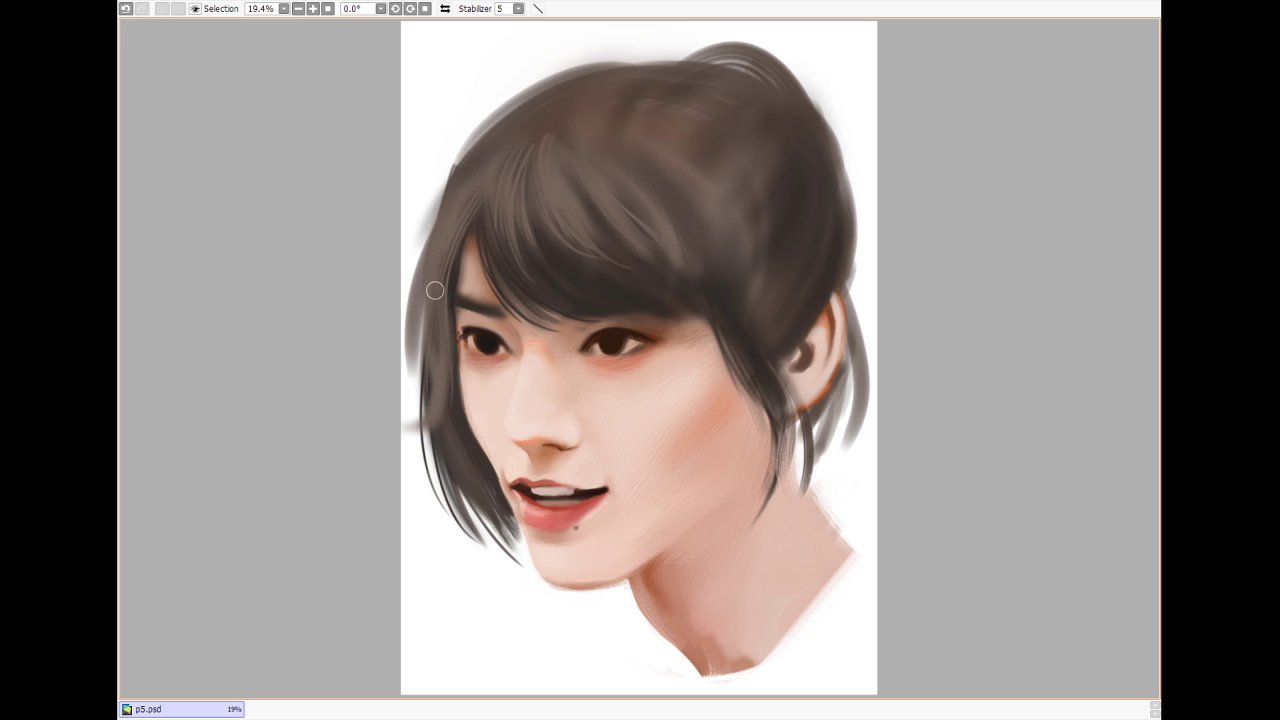
{"action": "mouse_move", "coordinate": [459, 214]}
{"action": "left_mouse_down"}
{"action": "mouse_move", "coordinate": [390, 401]}
{"action": "mouse_move", "coordinate": [392, 272]}
{"action": "mouse_move", "coordinate": [436, 184]}
{"action": "mouse_move", "coordinate": [434, 157]}
{"action": "mouse_move", "coordinate": [404, 426]}
{"action": "mouse_move", "coordinate": [404, 259]}
{"action": "mouse_move", "coordinate": [418, 258]}
{"action": "mouse_move", "coordinate": [491, 100]}
{"action": "left_mouse_up"}
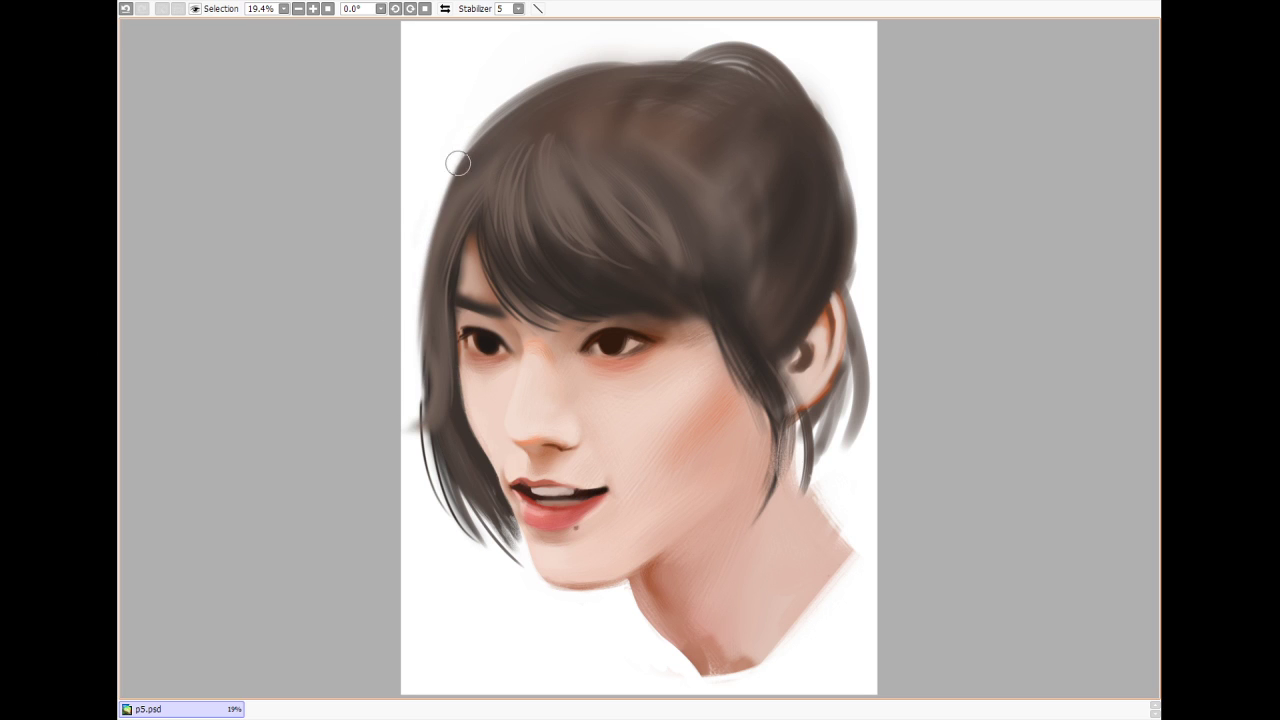
Paint wavy strands along the outer left edge of the hair, from the temple to cheek level.
{"action": "left_click_drag", "start_coordinate": [412, 398], "coordinate": [421, 316]}
{"action": "left_click_drag", "start_coordinate": [426, 268], "coordinate": [409, 408]}
{"action": "left_click_drag", "start_coordinate": [422, 394], "coordinate": [411, 426]}
{"action": "left_click_drag", "start_coordinate": [421, 393], "coordinate": [434, 465]}
{"action": "left_click_drag", "start_coordinate": [429, 251], "coordinate": [422, 383]}
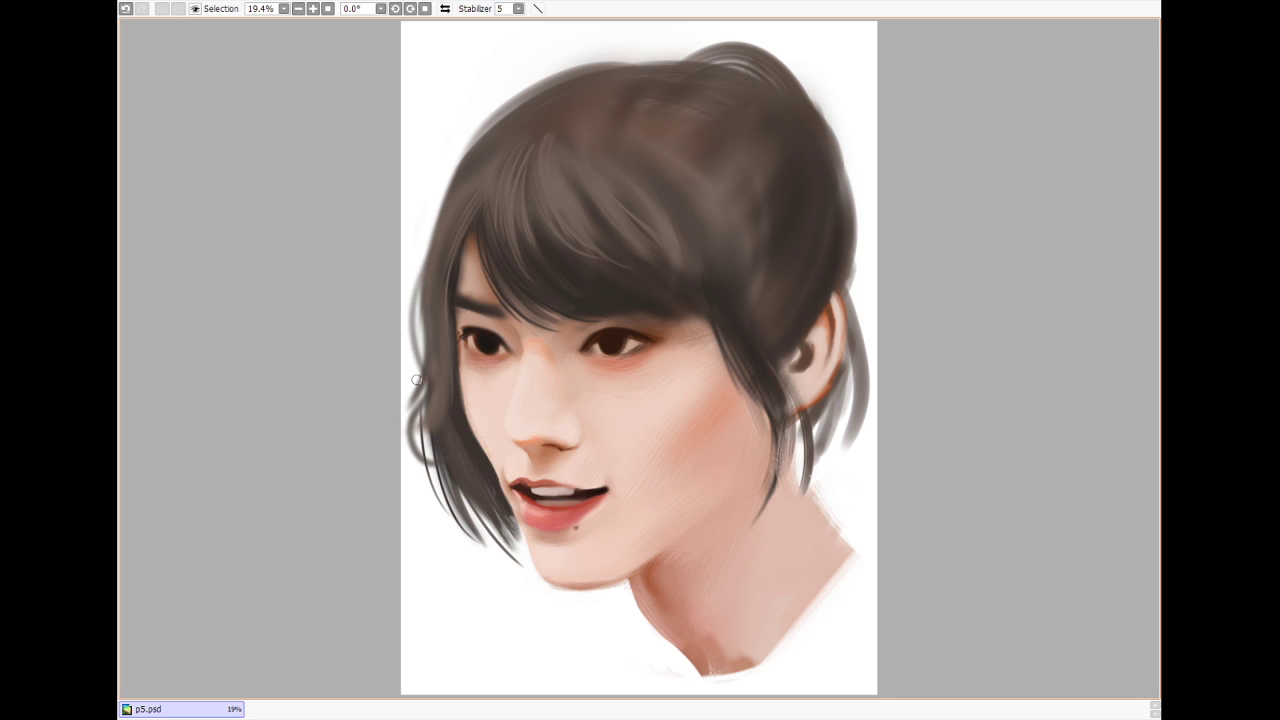
{"action": "left_click_drag", "start_coordinate": [453, 197], "coordinate": [423, 383]}
{"action": "left_click_drag", "start_coordinate": [442, 238], "coordinate": [418, 384]}
{"action": "left_click_drag", "start_coordinate": [417, 286], "coordinate": [418, 370]}
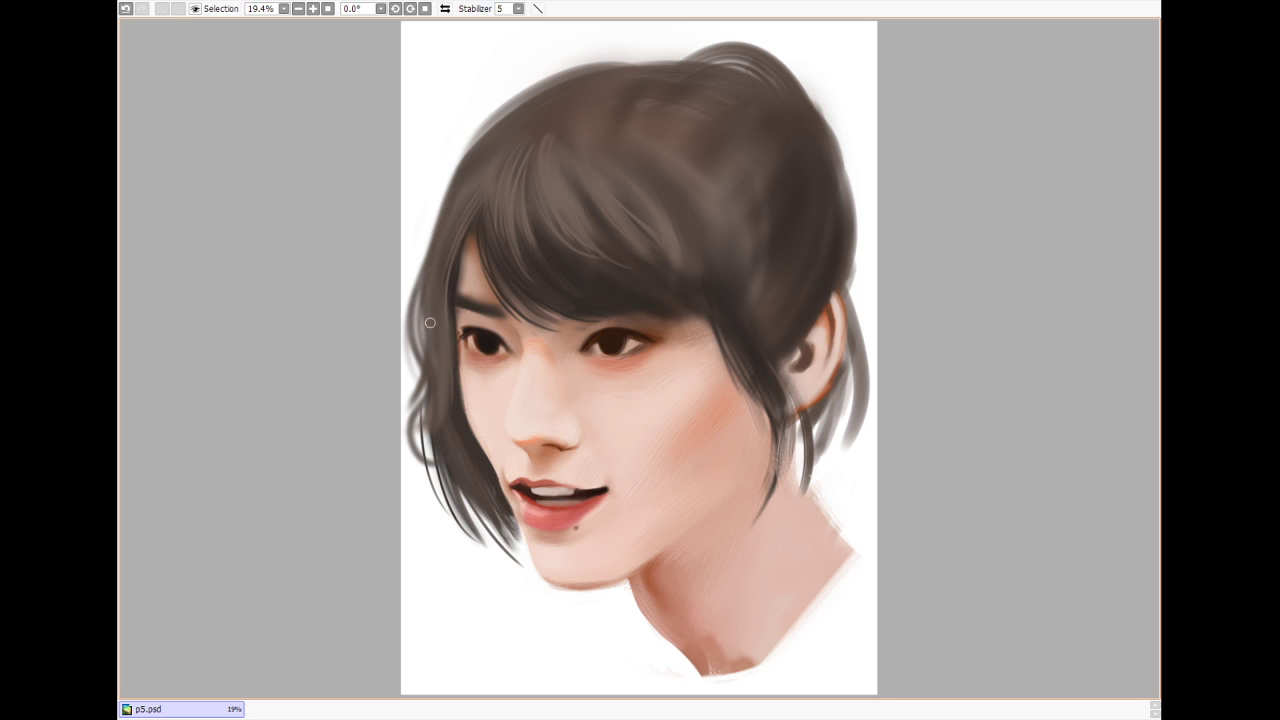
Try thin dark strands along the inner hair edge, overlapping the left eye's outer corner.
{"action": "left_click_drag", "start_coordinate": [456, 274], "coordinate": [458, 394]}
{"action": "left_click_drag", "start_coordinate": [453, 315], "coordinate": [457, 332]}
{"action": "key", "text": "bracketleft"}
{"action": "key", "text": "bracketleft"}
{"action": "key", "text": "bracketleft"}
{"action": "left_click_drag", "start_coordinate": [480, 199], "coordinate": [468, 288]}
{"action": "left_click_drag", "start_coordinate": [473, 215], "coordinate": [457, 252]}
{"action": "left_click_drag", "start_coordinate": [468, 348], "coordinate": [461, 374]}
{"action": "left_click_drag", "start_coordinate": [458, 306], "coordinate": [461, 368]}
{"action": "left_click_drag", "start_coordinate": [450, 246], "coordinate": [461, 342]}
{"action": "left_click_drag", "start_coordinate": [513, 304], "coordinate": [538, 321]}
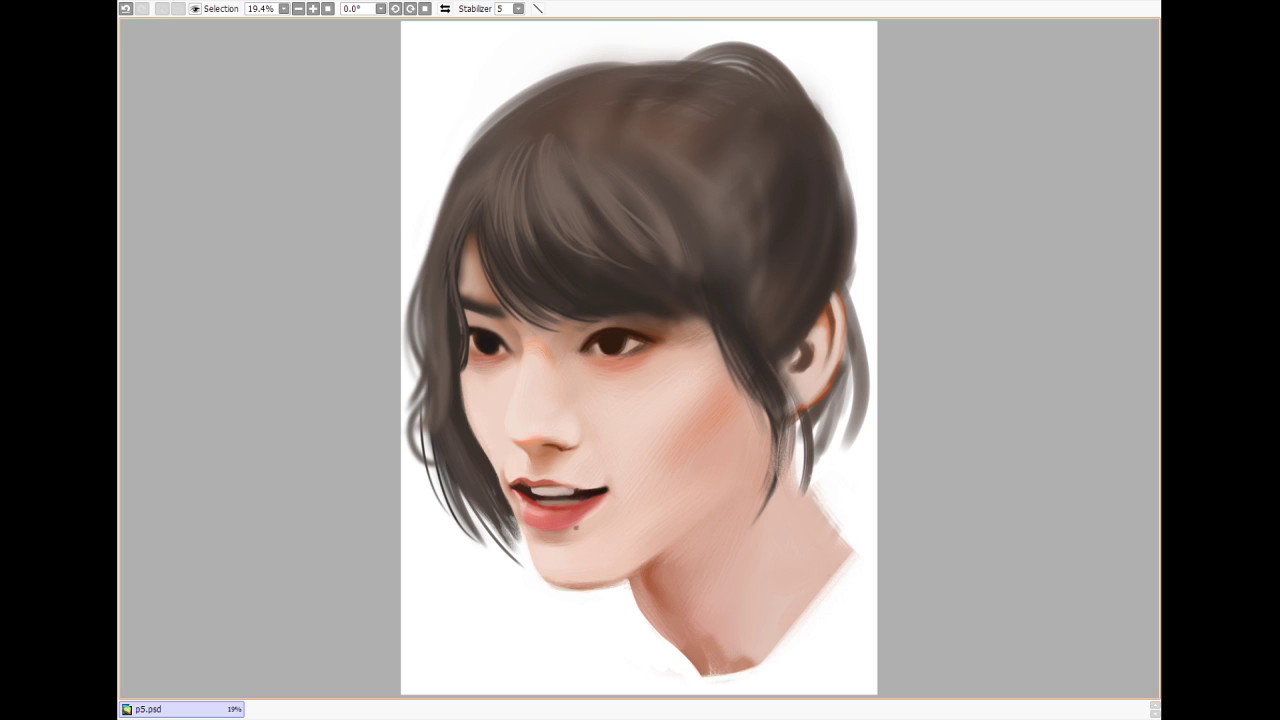
{"action": "left_click_drag", "start_coordinate": [461, 371], "coordinate": [465, 406]}
{"action": "key", "text": "ctrl+z"}
{"action": "key", "text": "ctrl+z"}
{"action": "key", "text": "ctrl+z"}
{"action": "key", "text": "ctrl+z"}
{"action": "key", "text": "ctrl+z"}
{"action": "key", "text": "ctrl+z"}
{"action": "key", "text": "ctrl+z"}
{"action": "key", "text": "ctrl+z"}
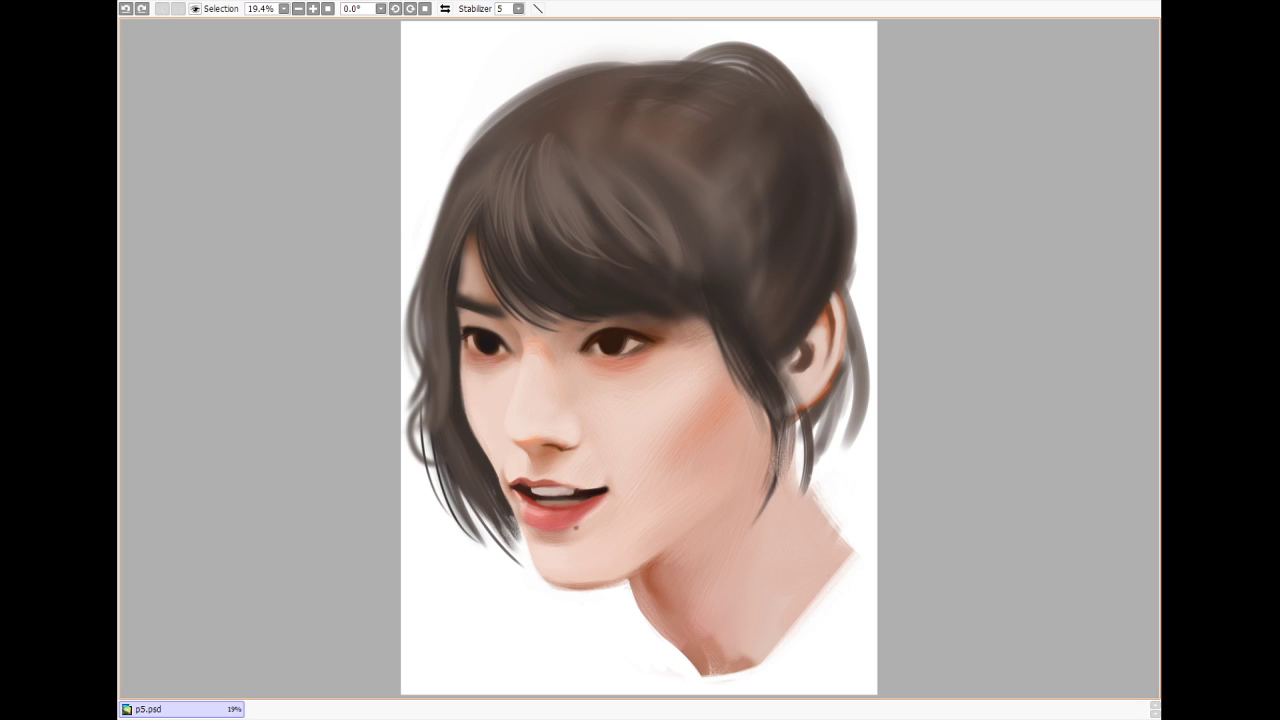
Refine the inner edge of the left lock where it meets the forehead, left eye and cheek.
{"action": "mouse_move", "coordinate": [466, 309]}
{"action": "left_mouse_down"}
{"action": "mouse_move", "coordinate": [463, 353]}
{"action": "mouse_move", "coordinate": [462, 329]}
{"action": "left_mouse_up"}
{"action": "left_click_drag", "start_coordinate": [468, 236], "coordinate": [466, 326]}
{"action": "left_click_drag", "start_coordinate": [466, 336], "coordinate": [458, 350]}
{"action": "left_click_drag", "start_coordinate": [464, 396], "coordinate": [470, 427]}
{"action": "left_click_drag", "start_coordinate": [458, 356], "coordinate": [478, 446]}
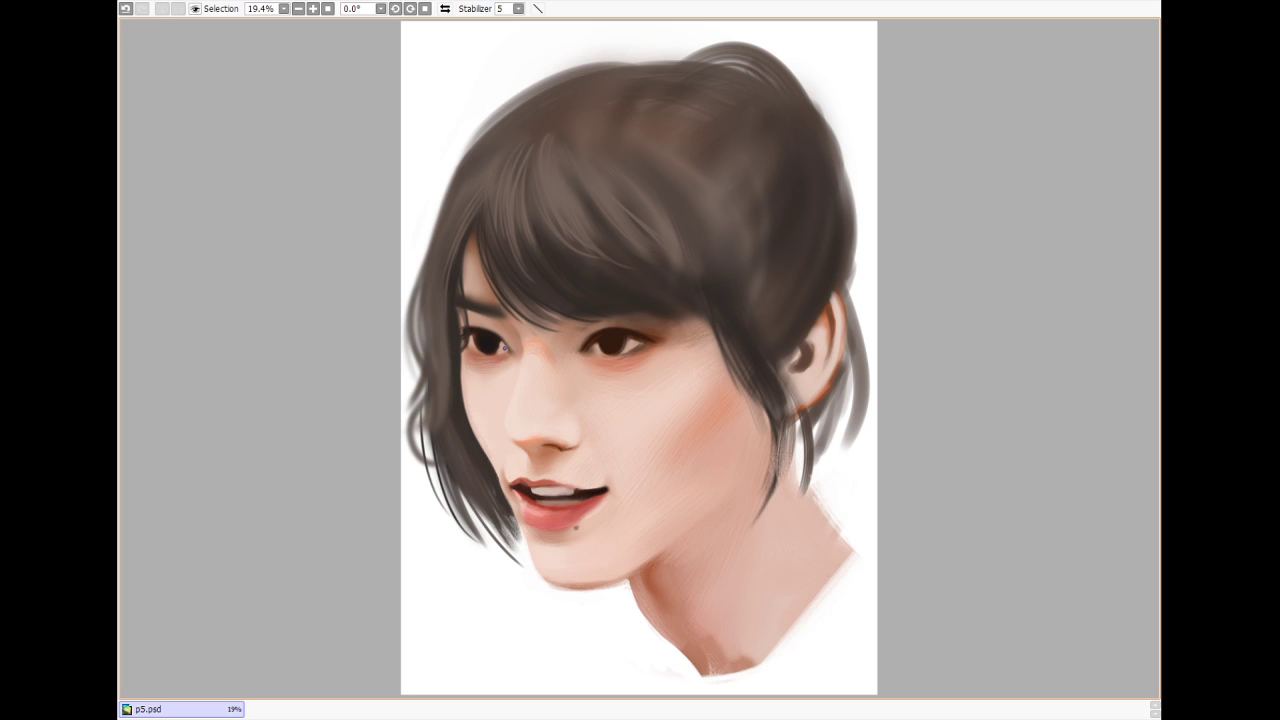
{"action": "key", "text": "ctrl+z"}
Refine the left eye's corners and lower eyelid with a small brush.
{"action": "left_click", "coordinate": [507, 351]}
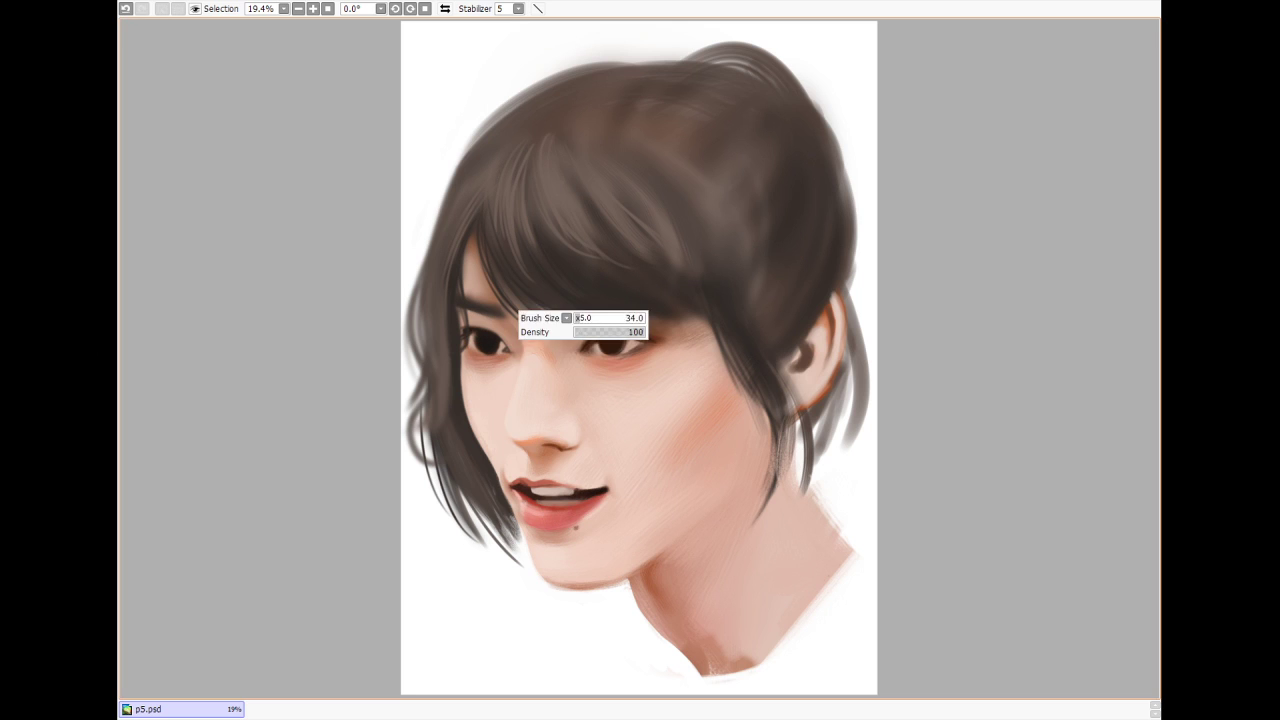
{"action": "key", "text": "["}
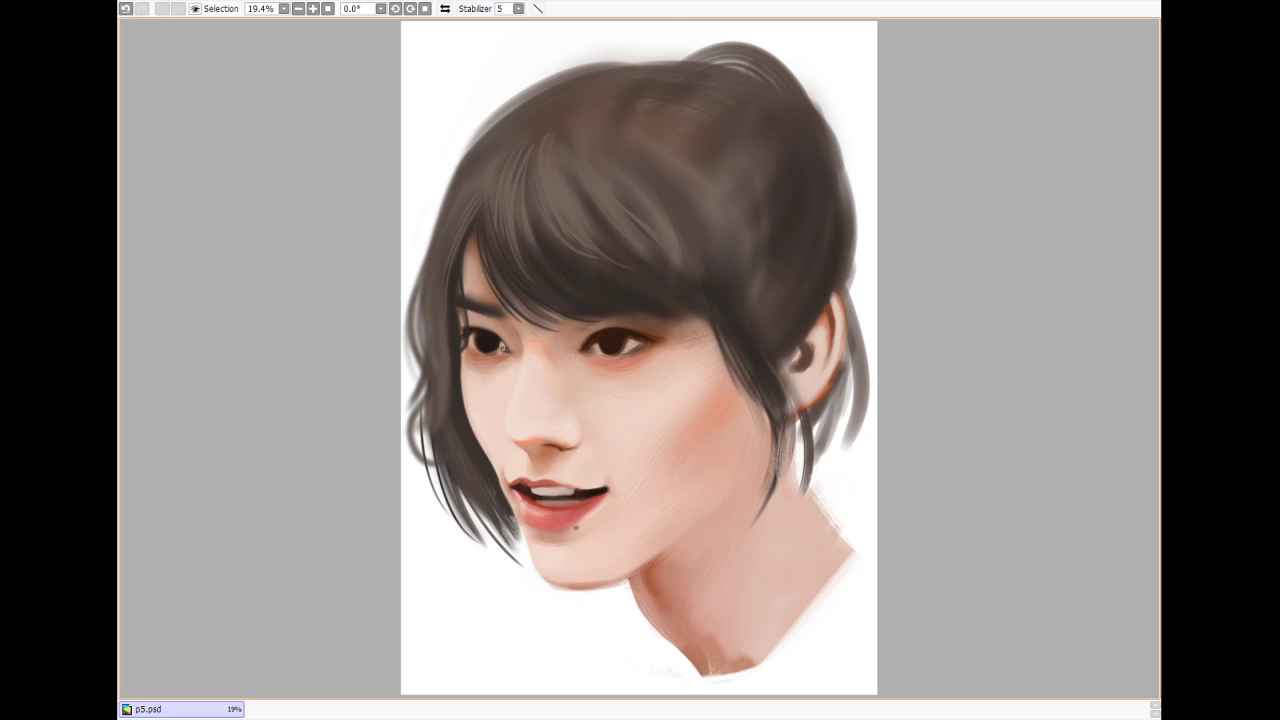
{"action": "key", "text": "ctrl+z"}
{"action": "left_click_drag", "start_coordinate": [471, 337], "coordinate": [465, 343]}
{"action": "left_click", "coordinate": [496, 350]}
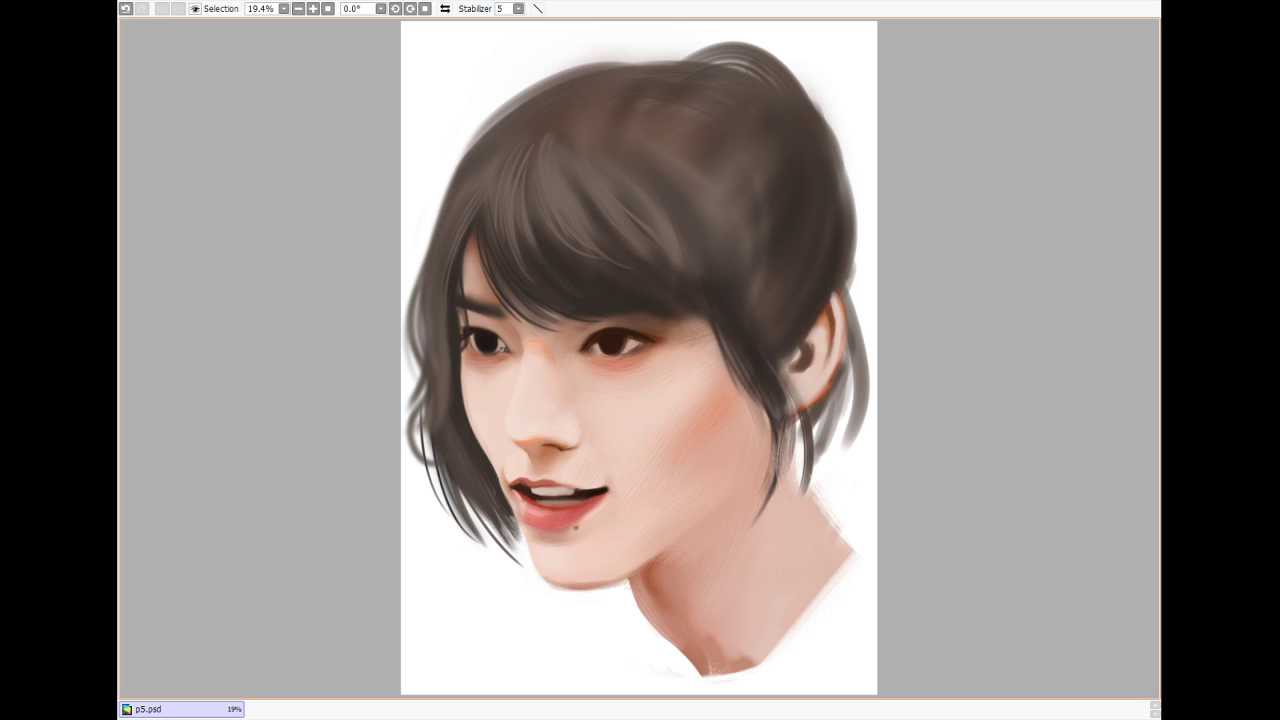
{"action": "left_click_drag", "start_coordinate": [504, 353], "coordinate": [481, 356]}
{"action": "key", "text": "ctrl+z"}
{"action": "left_click_drag", "start_coordinate": [470, 348], "coordinate": [489, 355]}
Thicken the left lock's lower ends with dark strands reaching past the mouth toward the chin.
{"action": "key", "text": "]"}
{"action": "key", "text": "["}
{"action": "key", "text": "]"}
{"action": "key", "text": "]"}
{"action": "key", "text": "bracketright"}
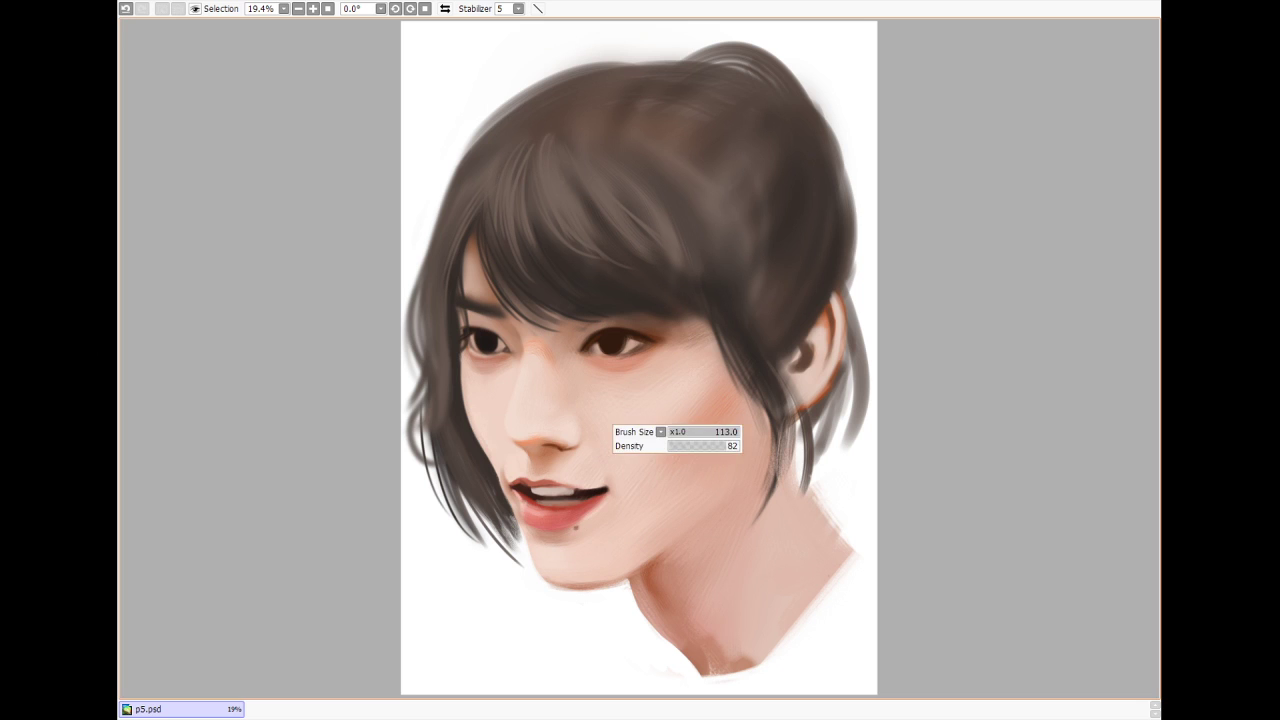
{"action": "key", "text": "bracketright"}
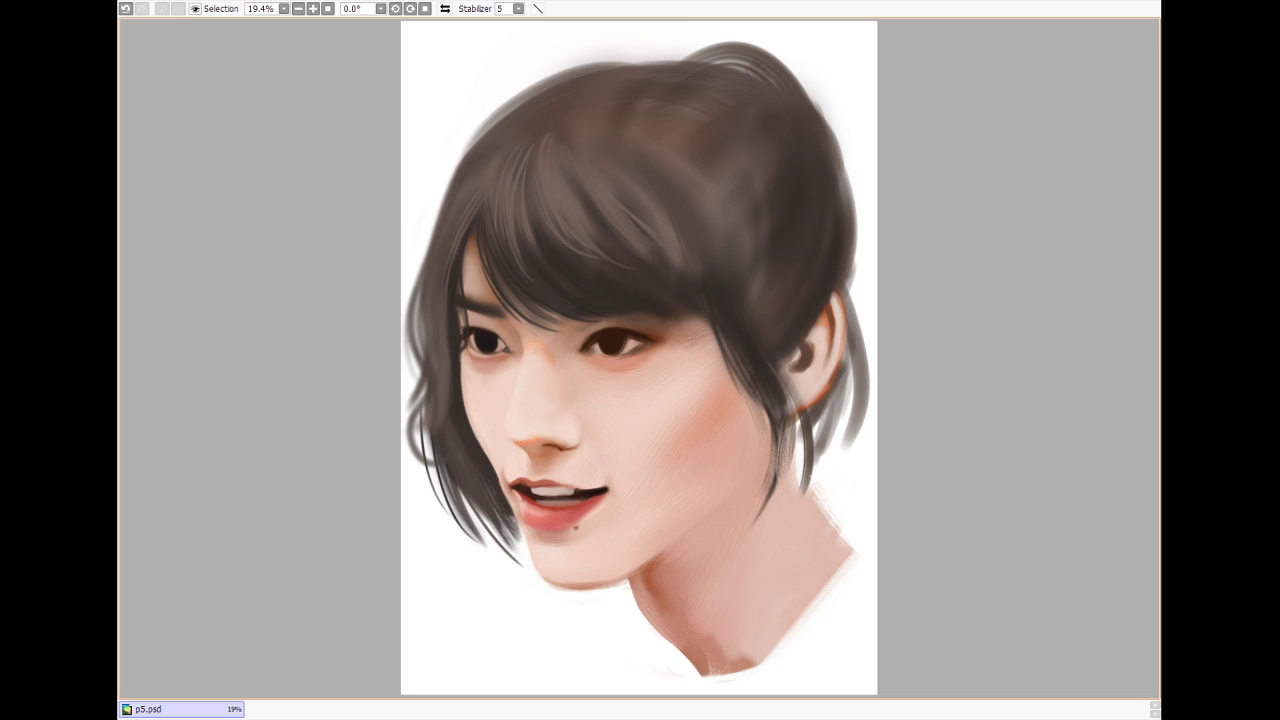
{"action": "key", "text": "bracketright"}
{"action": "left_click_drag", "start_coordinate": [494, 464], "coordinate": [511, 511]}
{"action": "key", "text": "bracketright"}
{"action": "key", "text": "ctrl+z"}
{"action": "key", "text": "ctrl+z"}
{"action": "left_click_drag", "start_coordinate": [494, 466], "coordinate": [514, 511]}
{"action": "left_click_drag", "start_coordinate": [464, 416], "coordinate": [509, 519]}
{"action": "left_click_drag", "start_coordinate": [490, 481], "coordinate": [526, 561]}
{"action": "left_click_drag", "start_coordinate": [513, 497], "coordinate": [534, 534]}
{"action": "key", "text": "ctrl+z"}
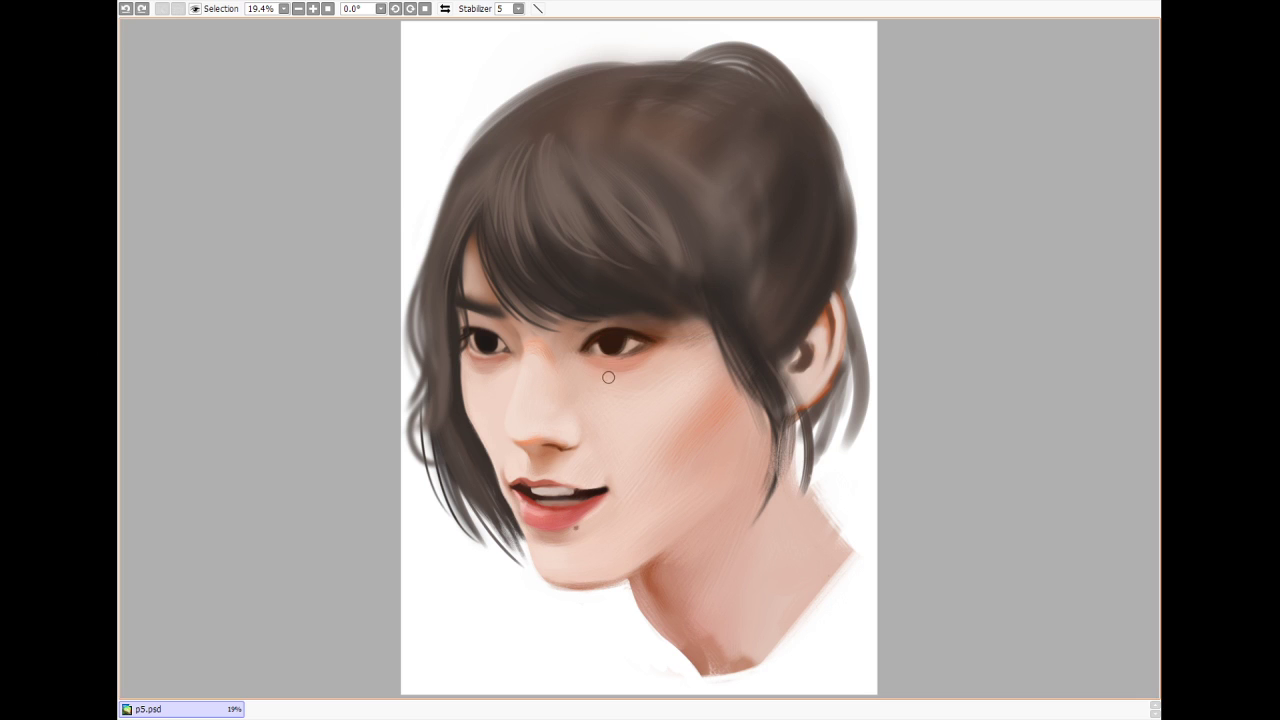
Retouch the bottom edge of the lower lip near the mouth's left corner.
{"action": "left_click_drag", "start_coordinate": [509, 494], "coordinate": [516, 504]}
{"action": "key", "text": "ctrl+z"}
{"action": "left_click_drag", "start_coordinate": [562, 527], "coordinate": [539, 526]}
Paint longer tapered strands in front of the ear, hanging down over the back of the jaw.
{"action": "key", "text": "bracketright"}
{"action": "key", "text": "bracketright"}
{"action": "key", "text": "bracketright"}
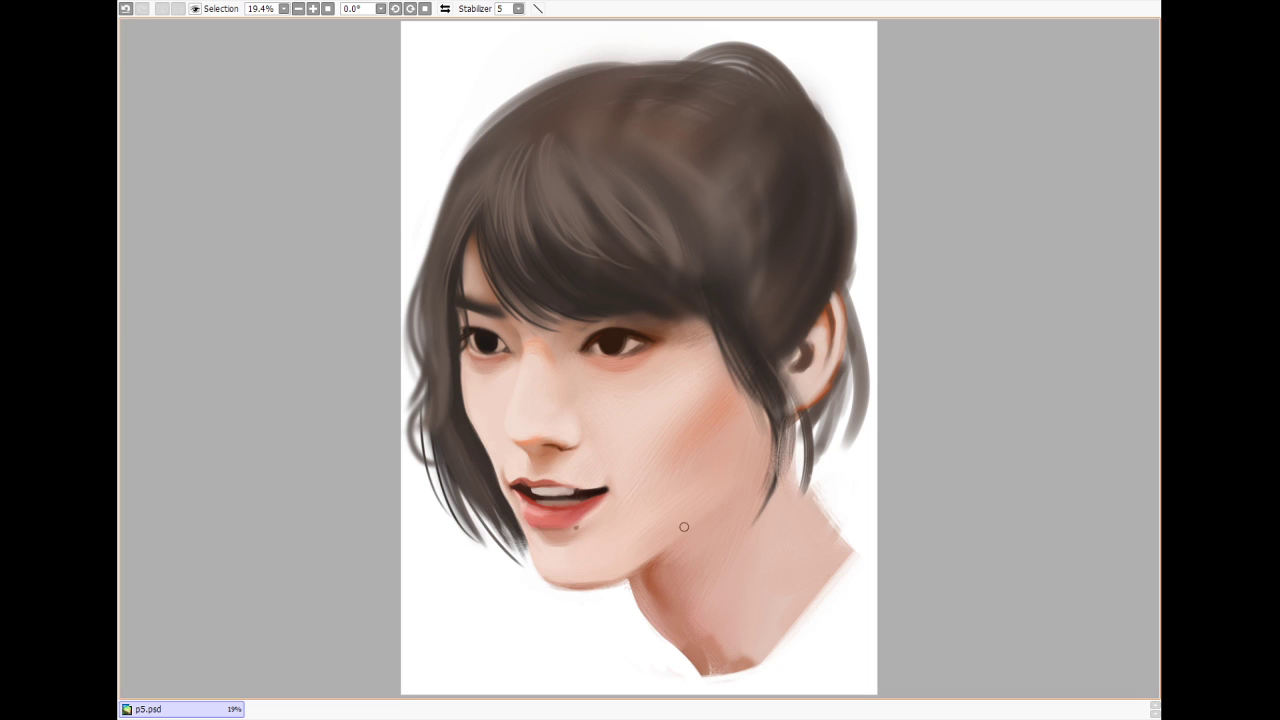
{"action": "left_click_drag", "start_coordinate": [745, 373], "coordinate": [731, 457]}
{"action": "key", "text": "ctrl+z"}
{"action": "left_click_drag", "start_coordinate": [763, 388], "coordinate": [750, 522]}
{"action": "key", "text": "ctrl+z"}
{"action": "key", "text": "ctrl+z"}
{"action": "key", "text": "ctrl+z"}
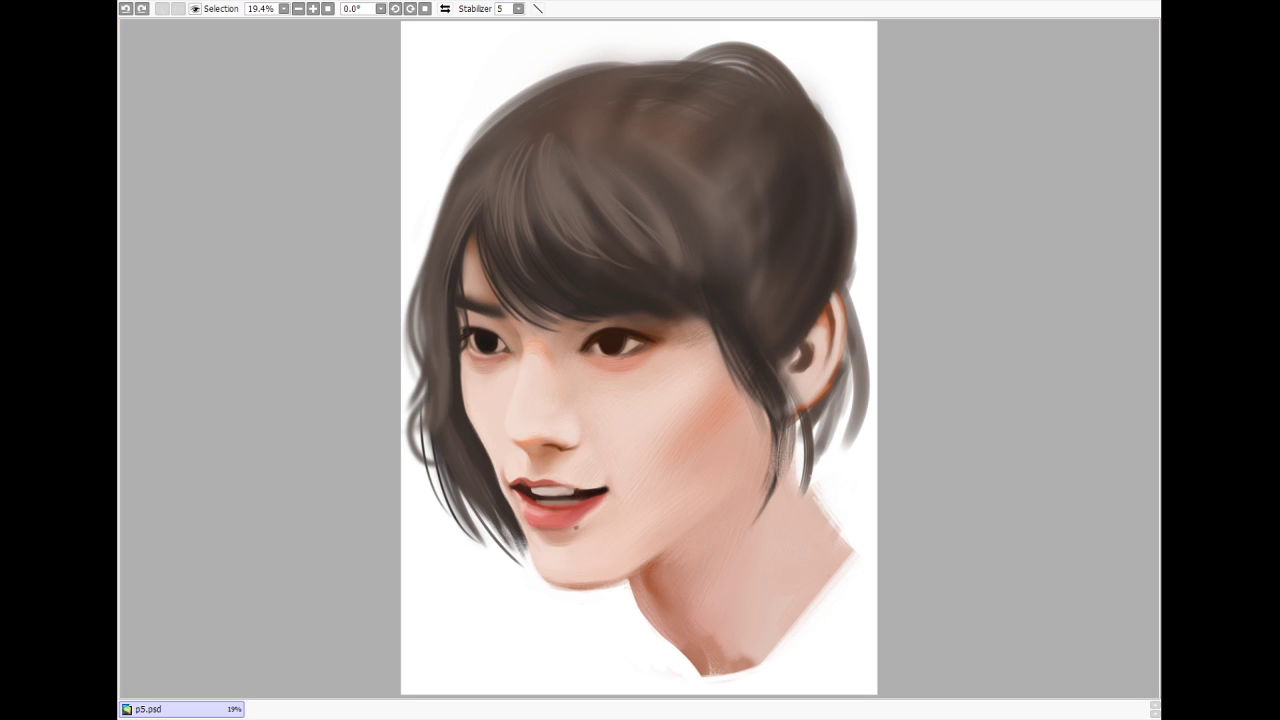
{"action": "left_click_drag", "start_coordinate": [758, 394], "coordinate": [752, 522]}
{"action": "key", "text": "ctrl+z"}
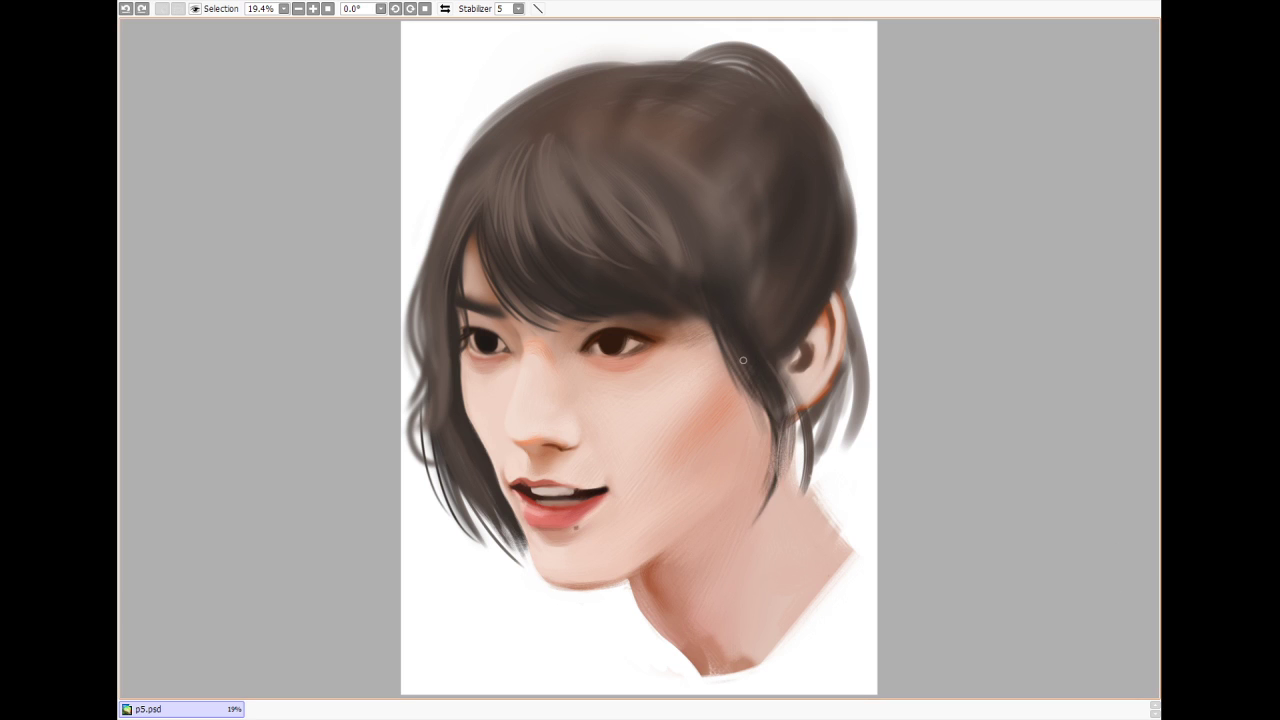
{"action": "mouse_move", "coordinate": [760, 400]}
{"action": "left_mouse_down"}
{"action": "mouse_move", "coordinate": [754, 526]}
{"action": "mouse_move", "coordinate": [778, 508]}
{"action": "left_mouse_up"}
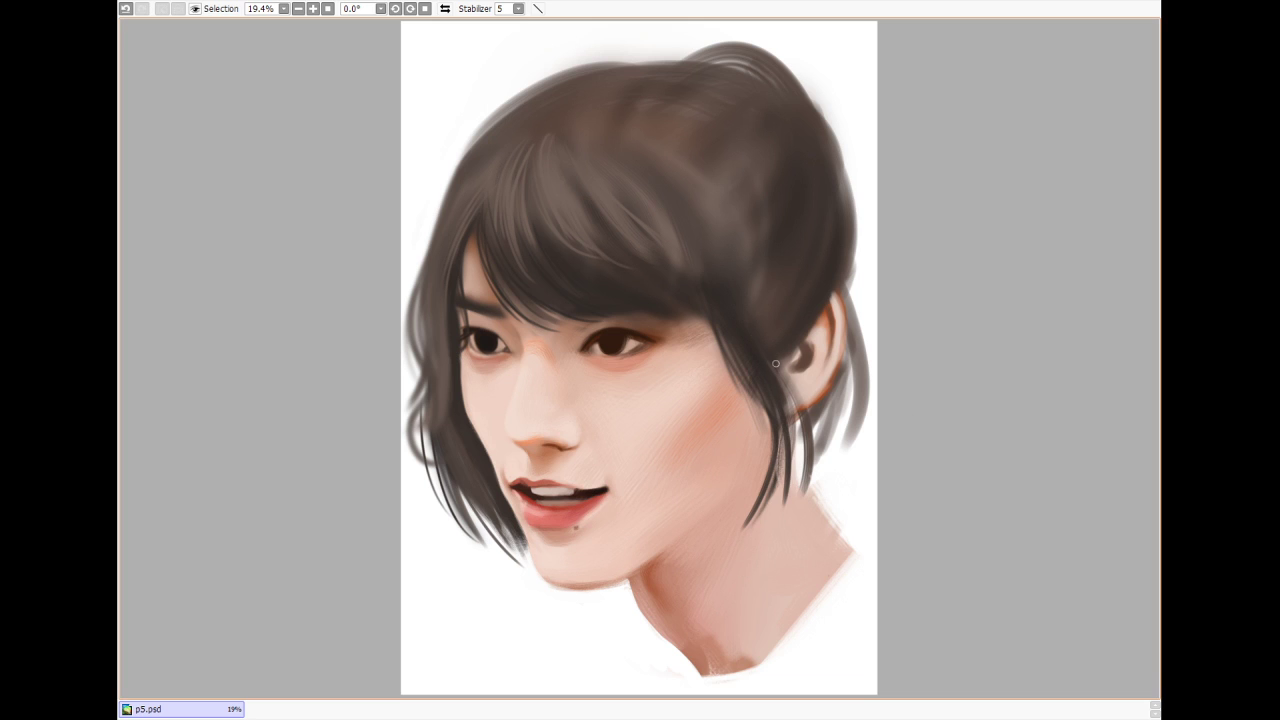
{"action": "left_click_drag", "start_coordinate": [790, 362], "coordinate": [780, 516]}
Add a curved strand from the right temple across the cheek and thicken the lock in front of the ear.
{"action": "key", "text": "bracketright"}
{"action": "key", "text": "bracketright"}
{"action": "key", "text": "bracketright"}
{"action": "key", "text": "bracketright"}
{"action": "left_click_drag", "start_coordinate": [714, 311], "coordinate": [764, 484]}
{"action": "key", "text": "bracketleft"}
{"action": "key", "text": "bracketleft"}
{"action": "key", "text": "bracketleft"}
{"action": "key", "text": "ctrl+z"}
{"action": "left_click_drag", "start_coordinate": [718, 336], "coordinate": [779, 490]}
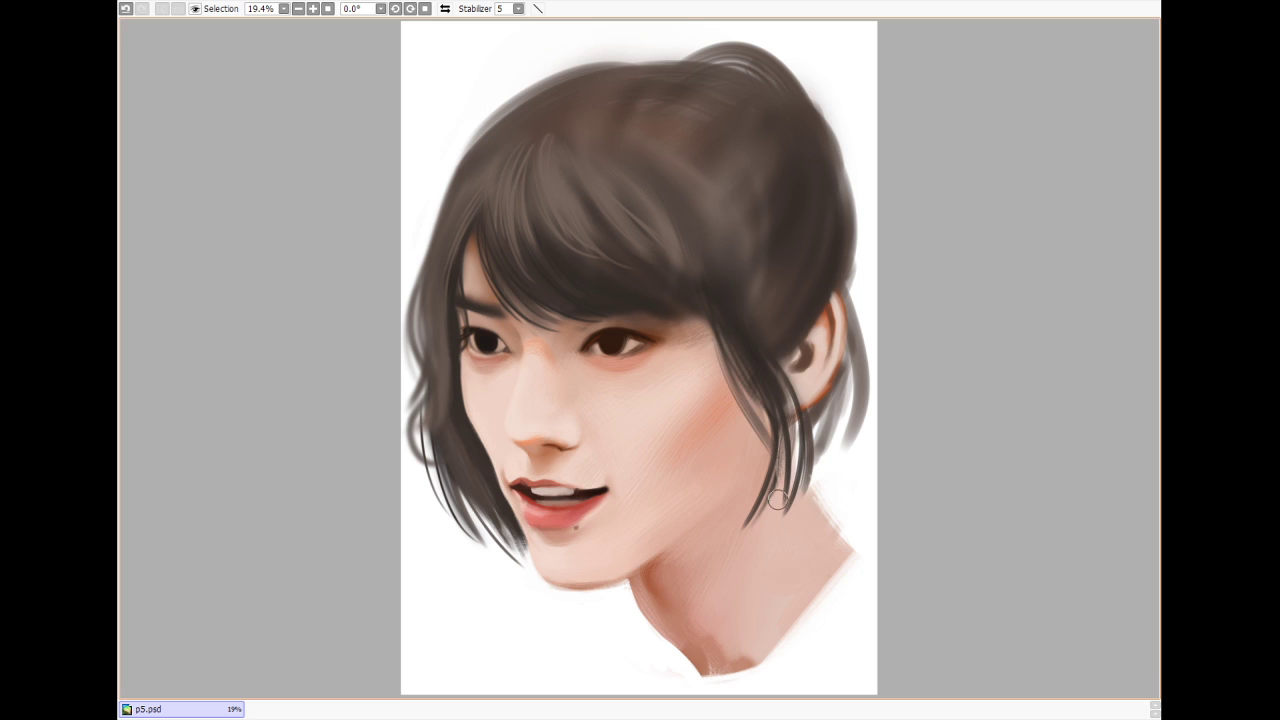
{"action": "key", "text": "ctrl+z"}
{"action": "mouse_move", "coordinate": [740, 358]}
{"action": "left_mouse_down"}
{"action": "mouse_move", "coordinate": [763, 417]}
{"action": "mouse_move", "coordinate": [764, 478]}
{"action": "left_mouse_up"}
{"action": "key", "text": "ctrl+z"}
{"action": "mouse_move", "coordinate": [781, 428]}
{"action": "left_mouse_down"}
{"action": "mouse_move", "coordinate": [772, 496]}
{"action": "mouse_move", "coordinate": [753, 494]}
{"action": "left_mouse_up"}
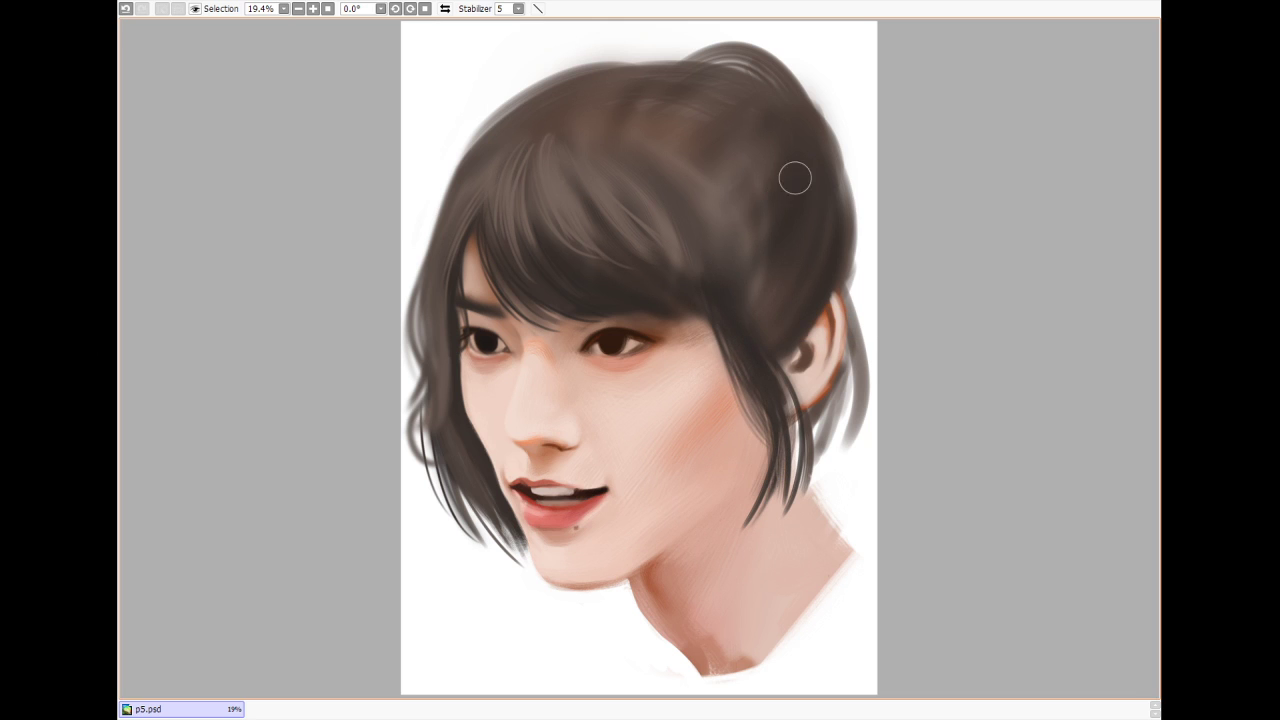
Paint fine dark strands across the upper crown, sweeping forward from the base of the raised hair at the back.
{"action": "left_click_drag", "start_coordinate": [805, 121], "coordinate": [752, 216]}
{"action": "mouse_move", "coordinate": [779, 83]}
{"action": "left_mouse_down"}
{"action": "mouse_move", "coordinate": [708, 269]}
{"action": "mouse_move", "coordinate": [682, 116]}
{"action": "mouse_move", "coordinate": [652, 107]}
{"action": "left_mouse_up"}
{"action": "mouse_move", "coordinate": [684, 80]}
{"action": "left_mouse_down"}
{"action": "mouse_move", "coordinate": [626, 110]}
{"action": "mouse_move", "coordinate": [572, 115]}
{"action": "left_mouse_up"}
{"action": "key", "text": "ctrl+z"}
{"action": "key", "text": "ctrl+z"}
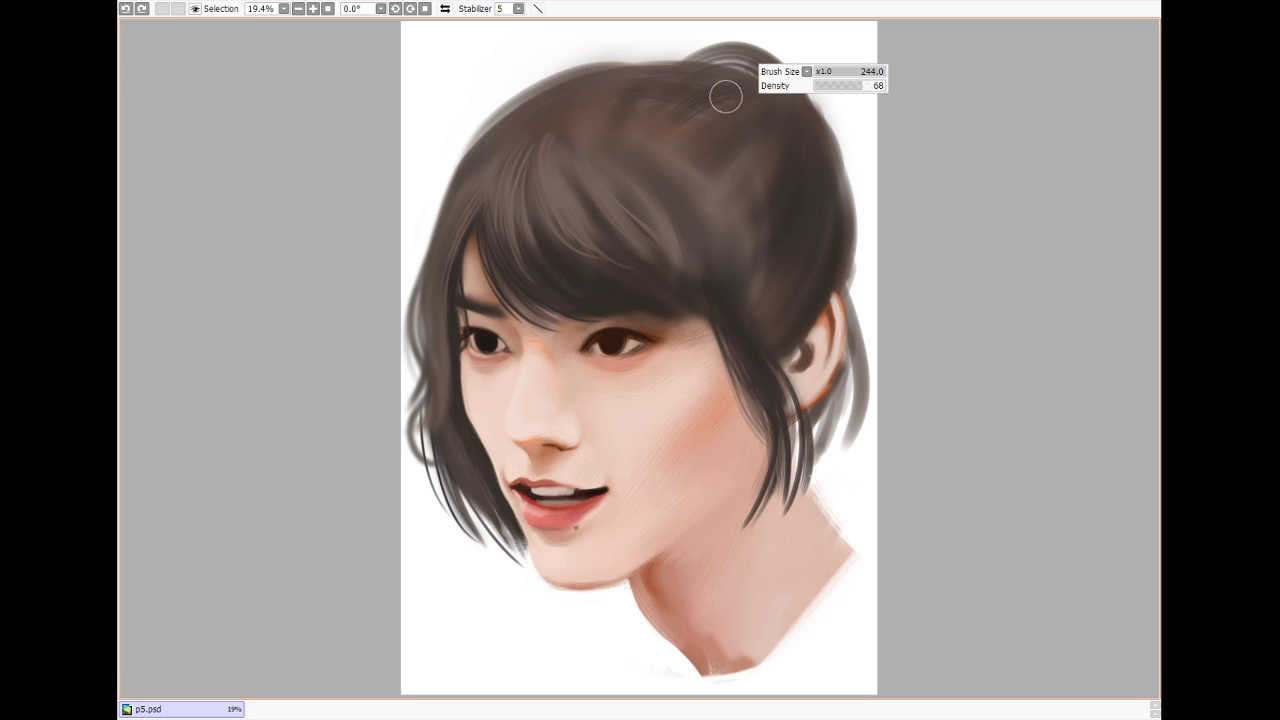
{"action": "left_click_drag", "start_coordinate": [671, 155], "coordinate": [766, 144]}
{"action": "key", "text": "ctrl+z"}
{"action": "key", "text": "ctrl+z"}
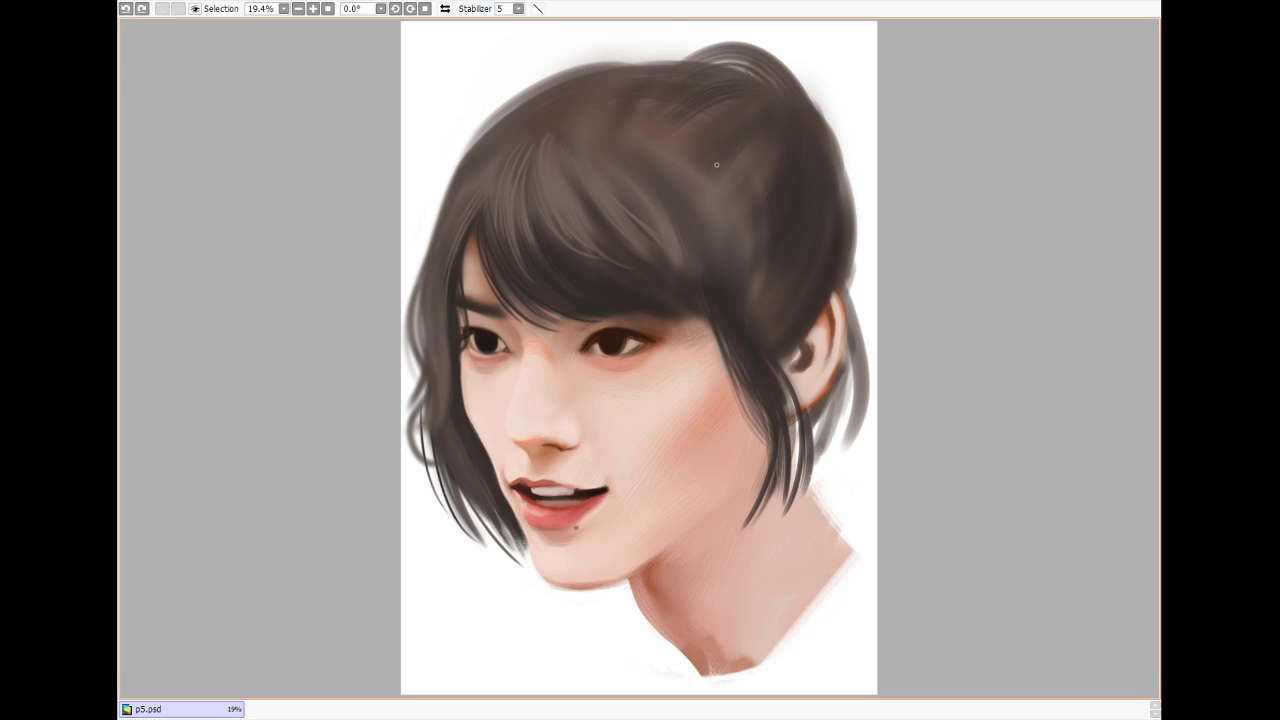
Paint a dark curved strand across the side of the head, rising from behind the fringe toward the back.
{"action": "left_click_drag", "start_coordinate": [706, 200], "coordinate": [775, 164]}
{"action": "key", "text": "]"}
{"action": "key", "text": "ctrl+z"}
{"action": "mouse_move", "coordinate": [684, 187]}
{"action": "left_mouse_down"}
{"action": "mouse_move", "coordinate": [776, 169]}
{"action": "mouse_move", "coordinate": [766, 185]}
{"action": "mouse_move", "coordinate": [736, 184]}
{"action": "left_mouse_up"}
{"action": "key", "text": "ctrl+z"}
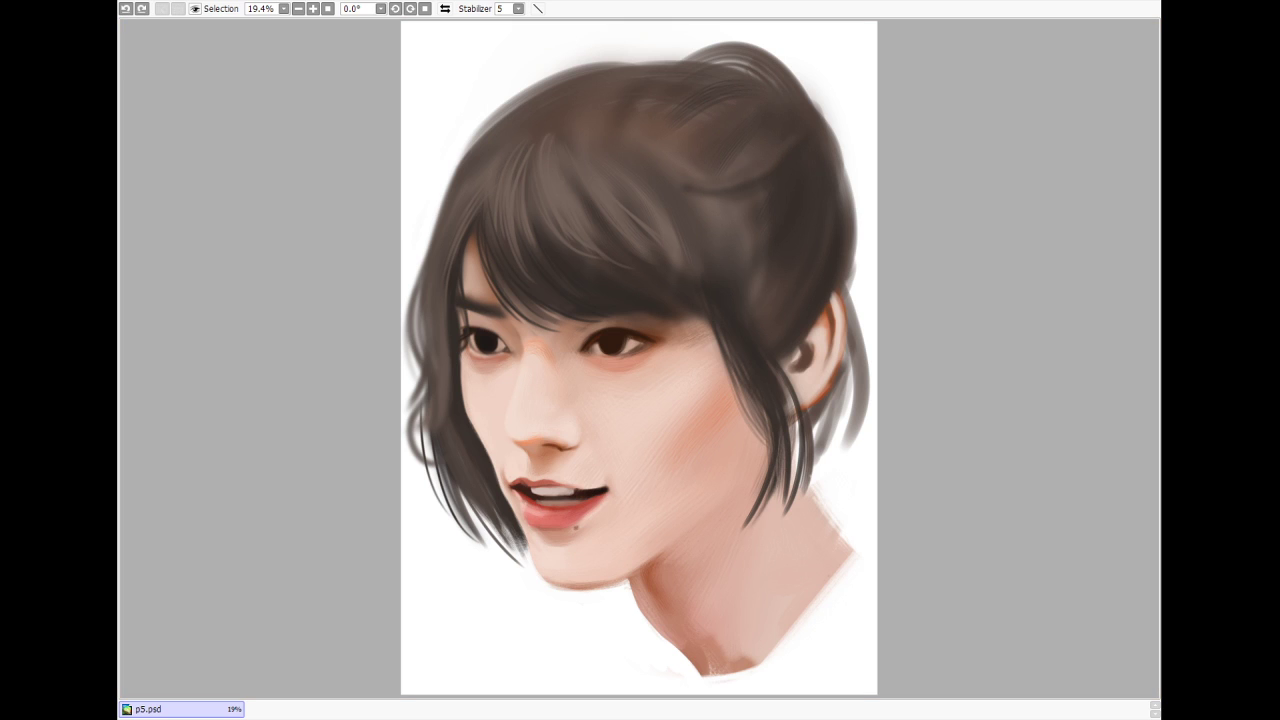
{"action": "mouse_move", "coordinate": [794, 138]}
{"action": "left_mouse_down"}
{"action": "mouse_move", "coordinate": [765, 188]}
{"action": "mouse_move", "coordinate": [736, 198]}
{"action": "left_mouse_up"}
{"action": "key", "text": "]"}
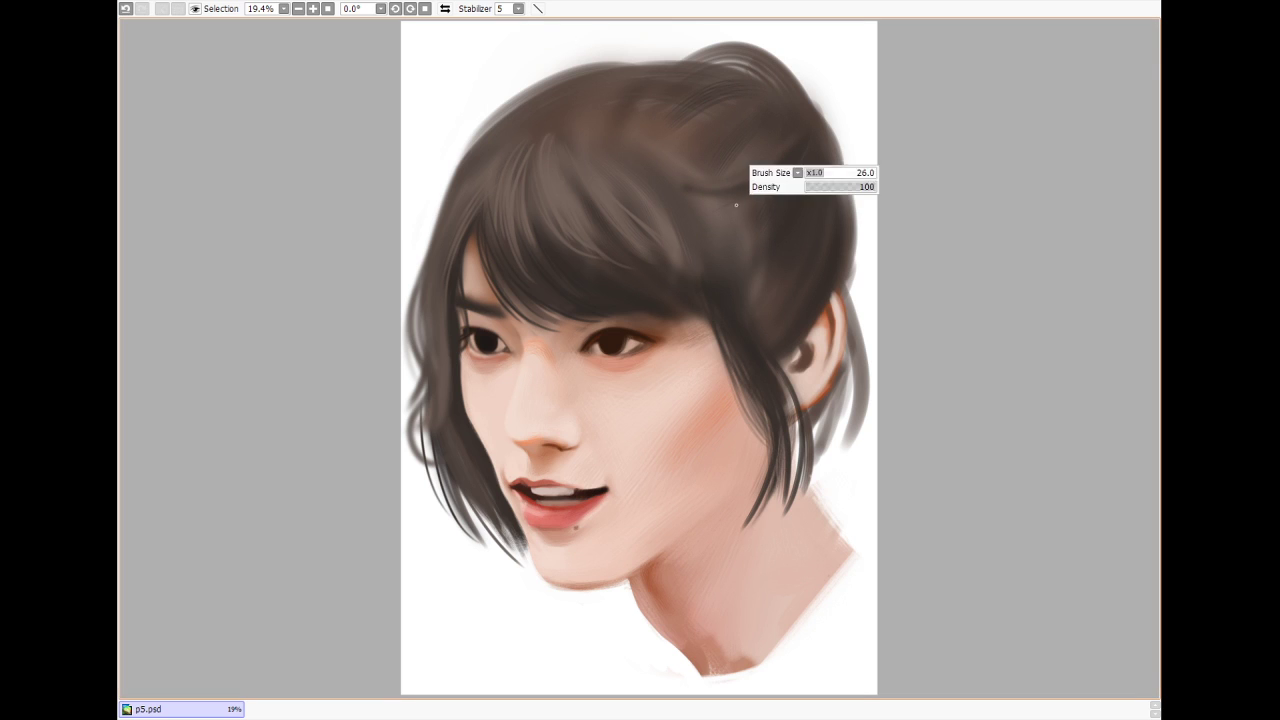
{"action": "key", "text": "ctrl+z"}
{"action": "left_click_drag", "start_coordinate": [800, 164], "coordinate": [766, 180]}
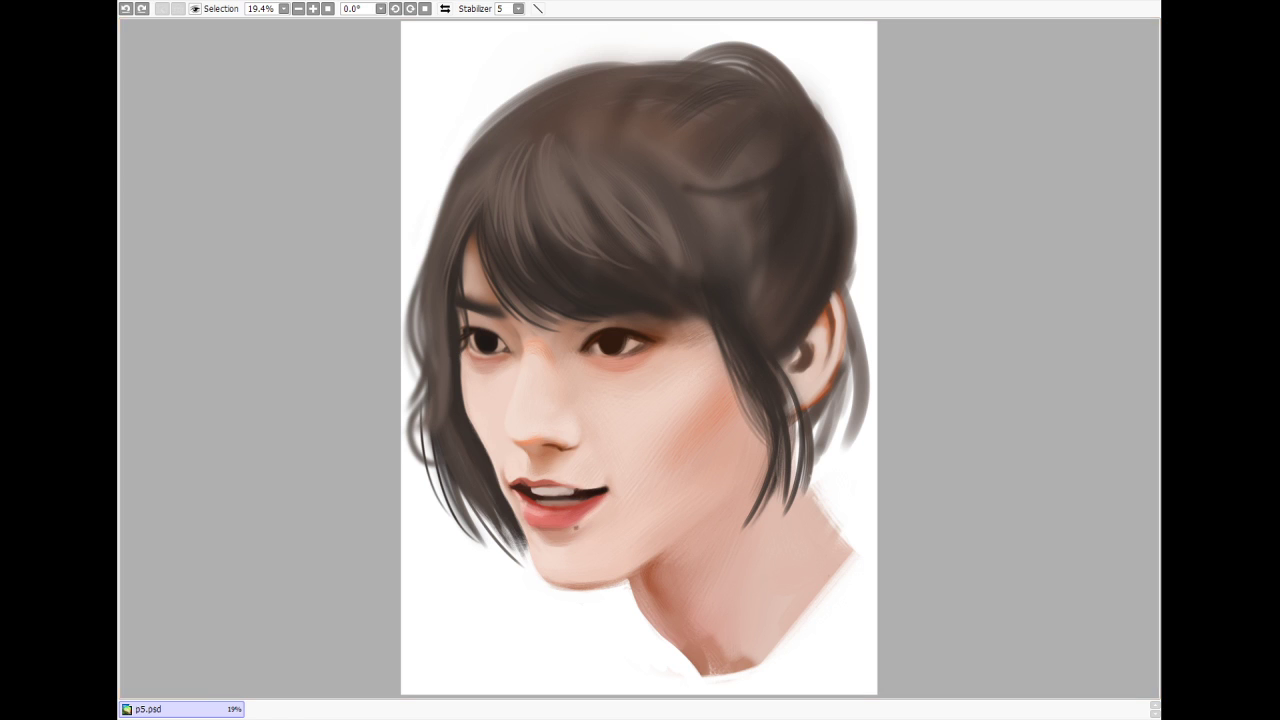
Add a second dark curved strand just above the ear, sweeping toward the back of the head.
{"action": "mouse_move", "coordinate": [694, 196]}
{"action": "left_mouse_down"}
{"action": "mouse_move", "coordinate": [746, 200]}
{"action": "mouse_move", "coordinate": [838, 134]}
{"action": "mouse_move", "coordinate": [681, 207]}
{"action": "left_mouse_up"}
{"action": "key", "text": "ctrl+z"}
{"action": "key", "text": "ctrl+z"}
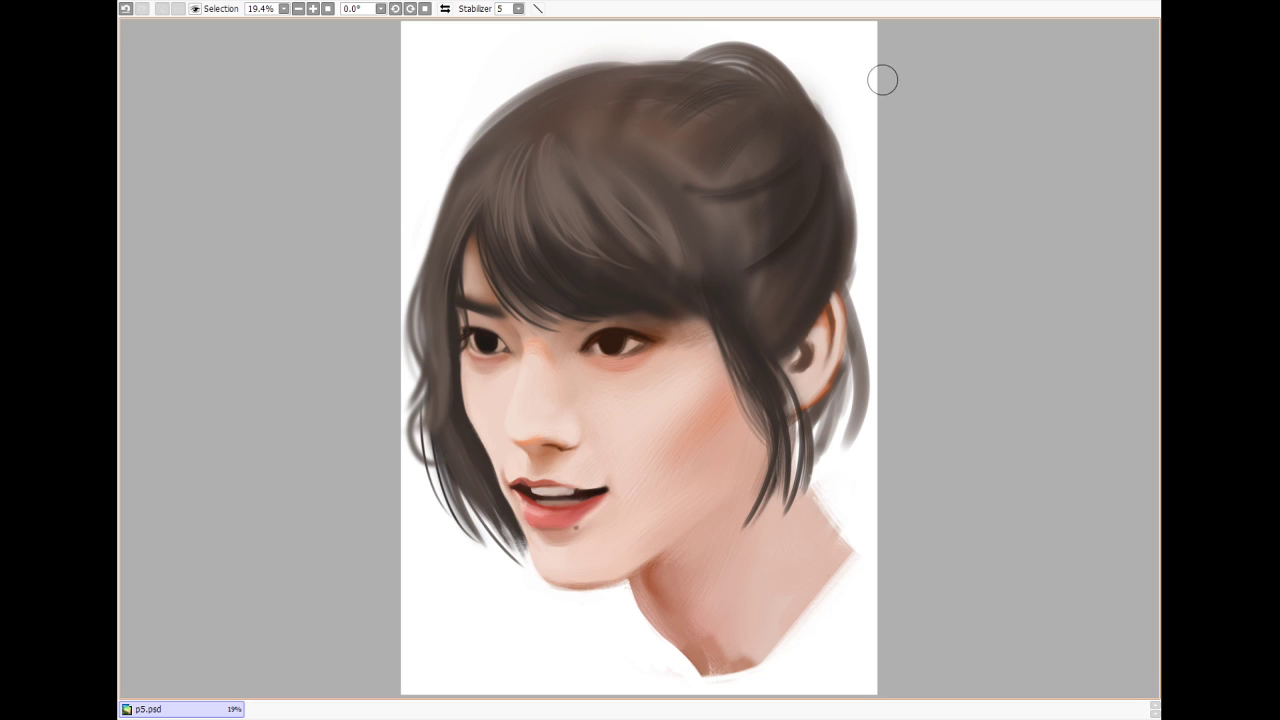
{"action": "key", "text": "ctrl+z"}
{"action": "key", "text": "ctrl+y"}
{"action": "key", "text": "ctrl+z"}
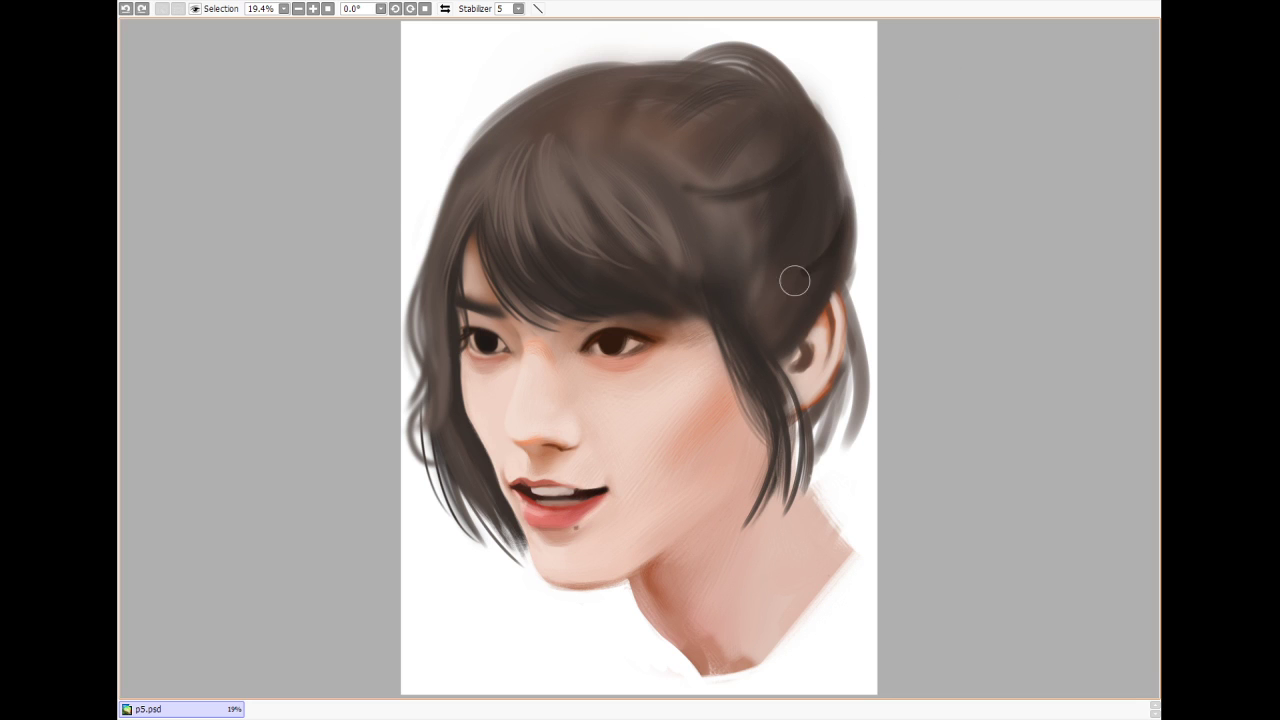
{"action": "key", "text": "ctrl+y"}
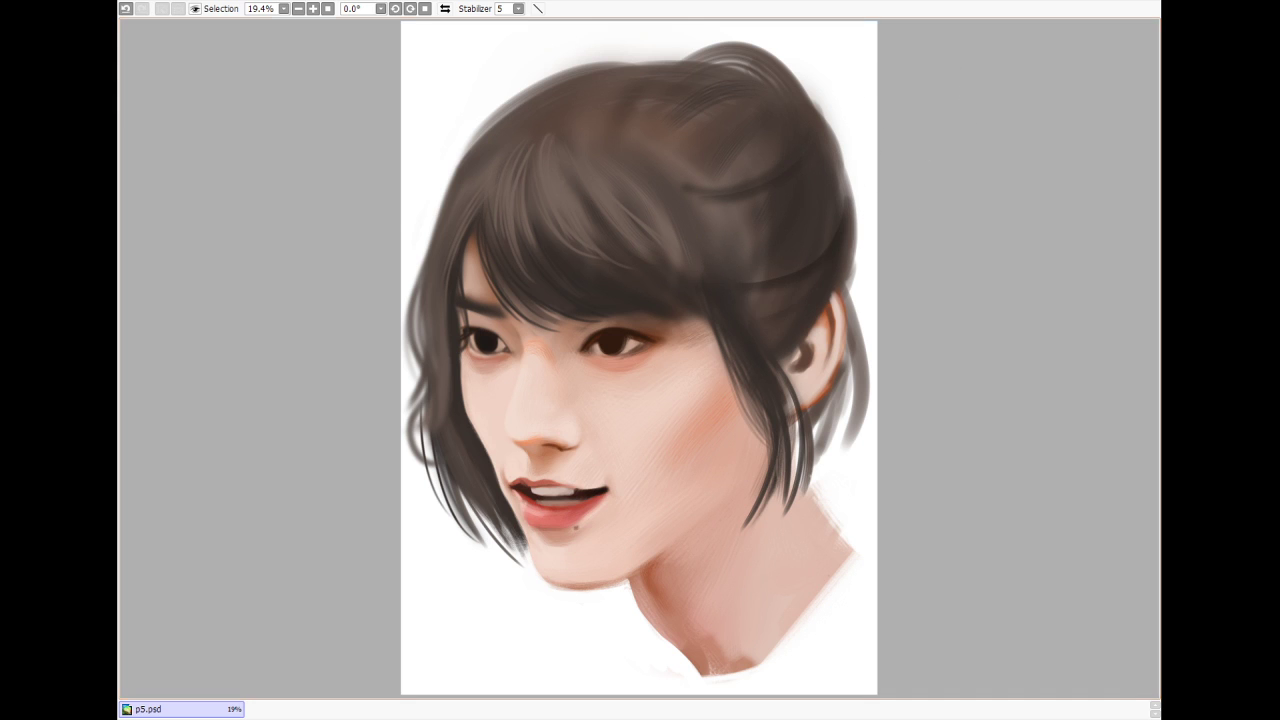
Paint lighter curved strands along the upper band of hair at the back of the crown.
{"action": "mouse_move", "coordinate": [768, 200]}
{"action": "left_mouse_down"}
{"action": "mouse_move", "coordinate": [752, 199]}
{"action": "mouse_move", "coordinate": [811, 140]}
{"action": "left_mouse_up"}
{"action": "left_click_drag", "start_coordinate": [736, 181], "coordinate": [808, 131]}
{"action": "key", "text": "ctrl+z"}
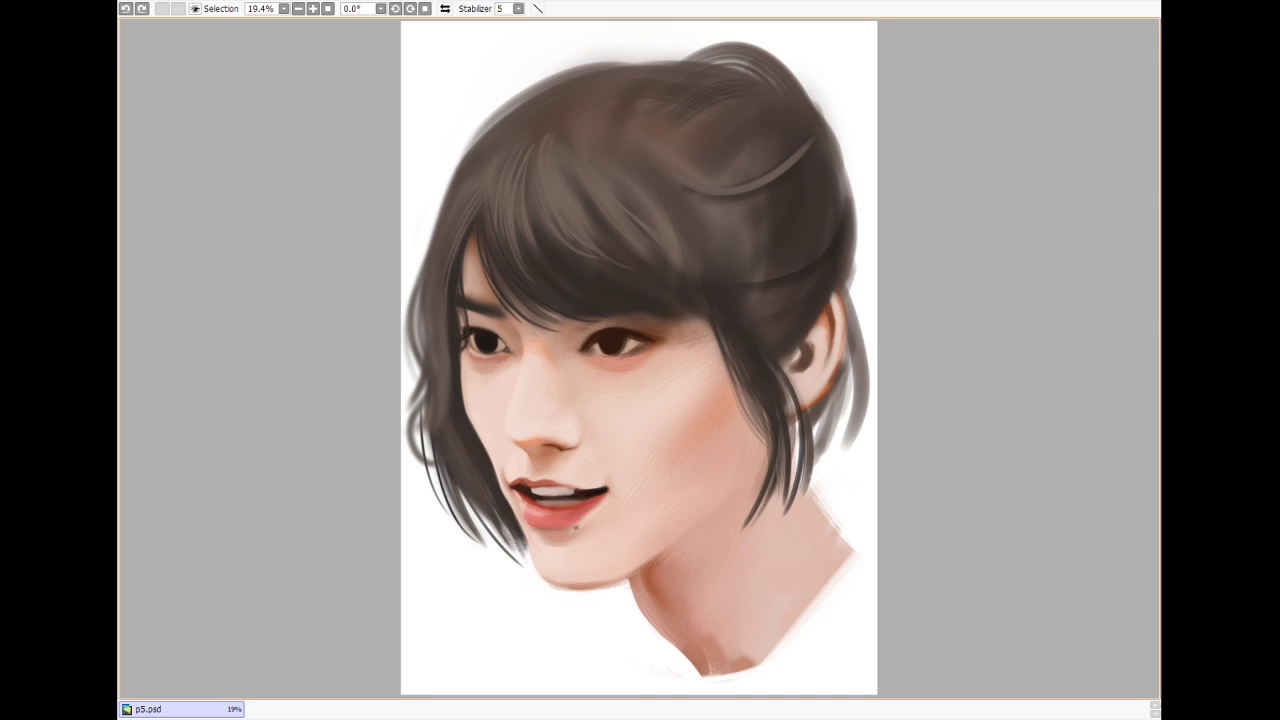
{"action": "key", "text": "ctrl+z"}
{"action": "key", "text": "ctrl+y"}
{"action": "mouse_move", "coordinate": [686, 183]}
{"action": "left_mouse_down"}
{"action": "mouse_move", "coordinate": [812, 139]}
{"action": "mouse_move", "coordinate": [771, 140]}
{"action": "mouse_move", "coordinate": [760, 156]}
{"action": "left_mouse_up"}
{"action": "left_click_drag", "start_coordinate": [801, 98], "coordinate": [779, 157]}
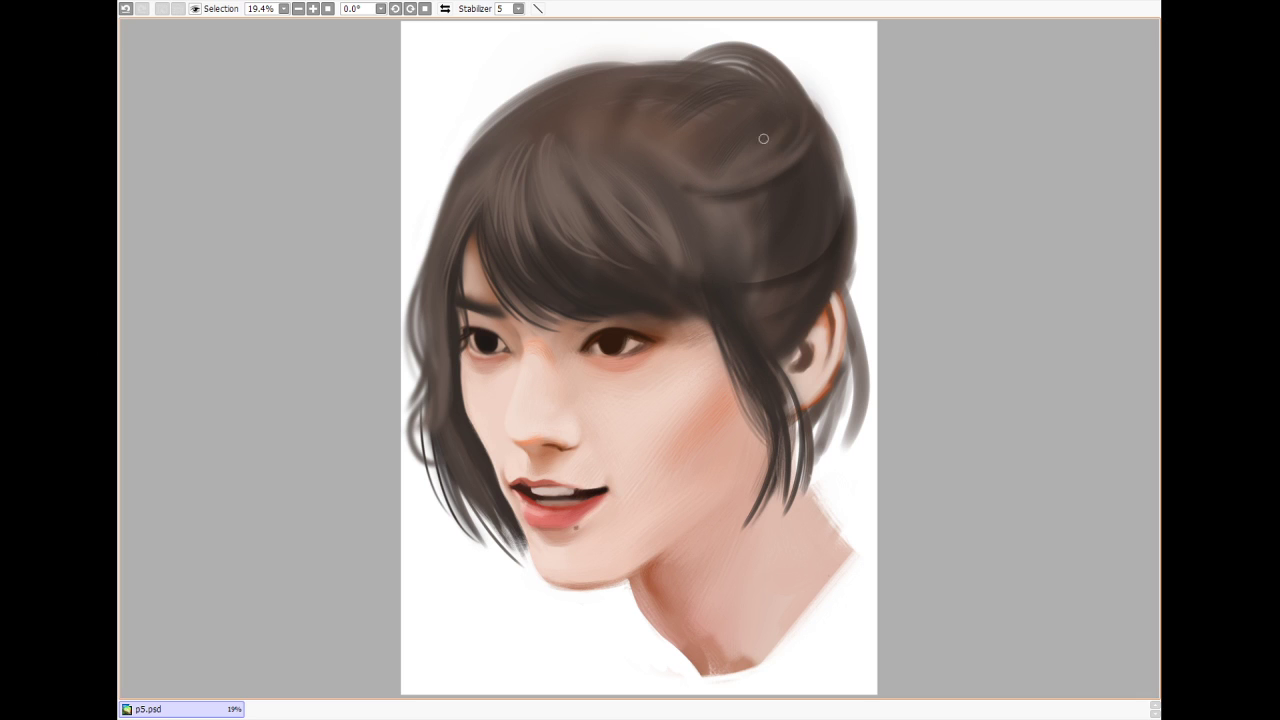
Paint lighter strands sweeping back across the lower band of hair above the ear.
{"action": "mouse_move", "coordinate": [708, 268]}
{"action": "left_mouse_down"}
{"action": "mouse_move", "coordinate": [796, 260]}
{"action": "mouse_move", "coordinate": [842, 214]}
{"action": "mouse_move", "coordinate": [837, 190]}
{"action": "left_mouse_up"}
{"action": "left_click_drag", "start_coordinate": [762, 259], "coordinate": [828, 217]}
{"action": "left_click_drag", "start_coordinate": [726, 264], "coordinate": [811, 235]}
{"action": "mouse_move", "coordinate": [750, 244]}
{"action": "left_mouse_down"}
{"action": "mouse_move", "coordinate": [833, 201]}
{"action": "mouse_move", "coordinate": [749, 246]}
{"action": "left_mouse_up"}
{"action": "key", "text": "ctrl+z"}
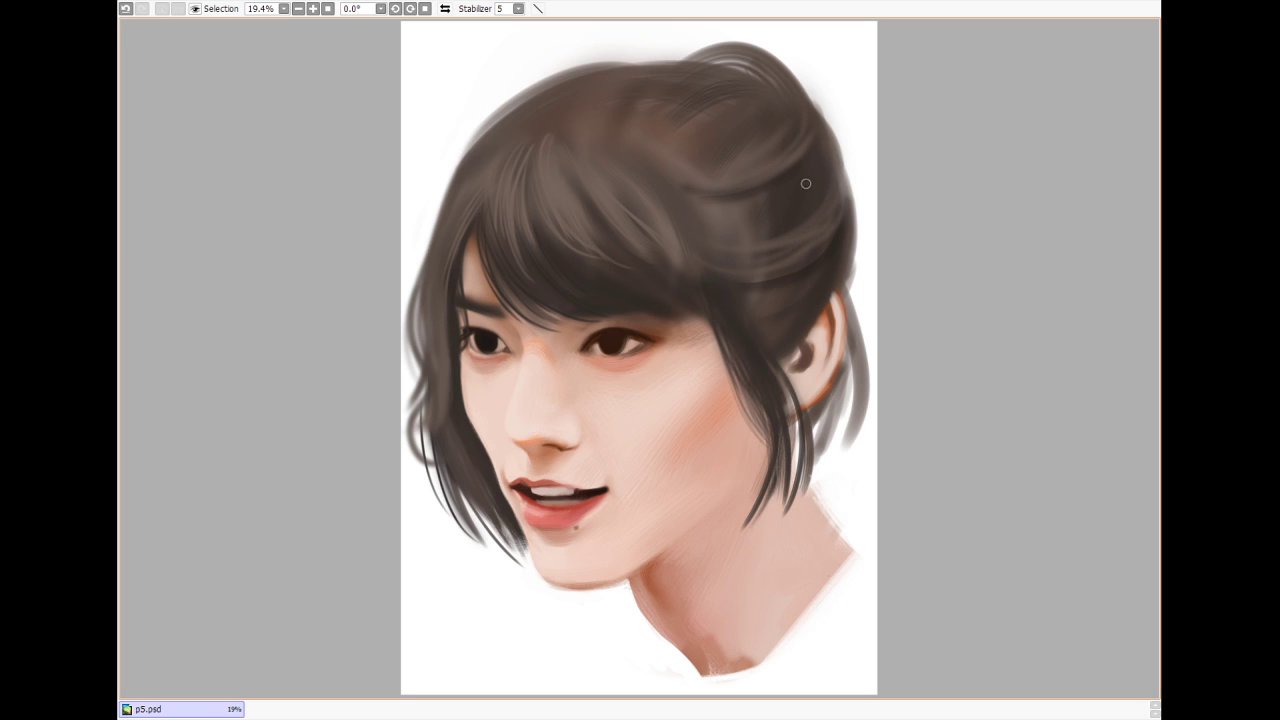
Deepen the gaps between the swept-back bands with dark strands and darken the hair around the ear.
{"action": "left_click_drag", "start_coordinate": [688, 185], "coordinate": [808, 170]}
{"action": "key", "text": "ctrl+z"}
{"action": "left_click_drag", "start_coordinate": [842, 251], "coordinate": [697, 255]}
{"action": "left_click_drag", "start_coordinate": [715, 236], "coordinate": [811, 501]}
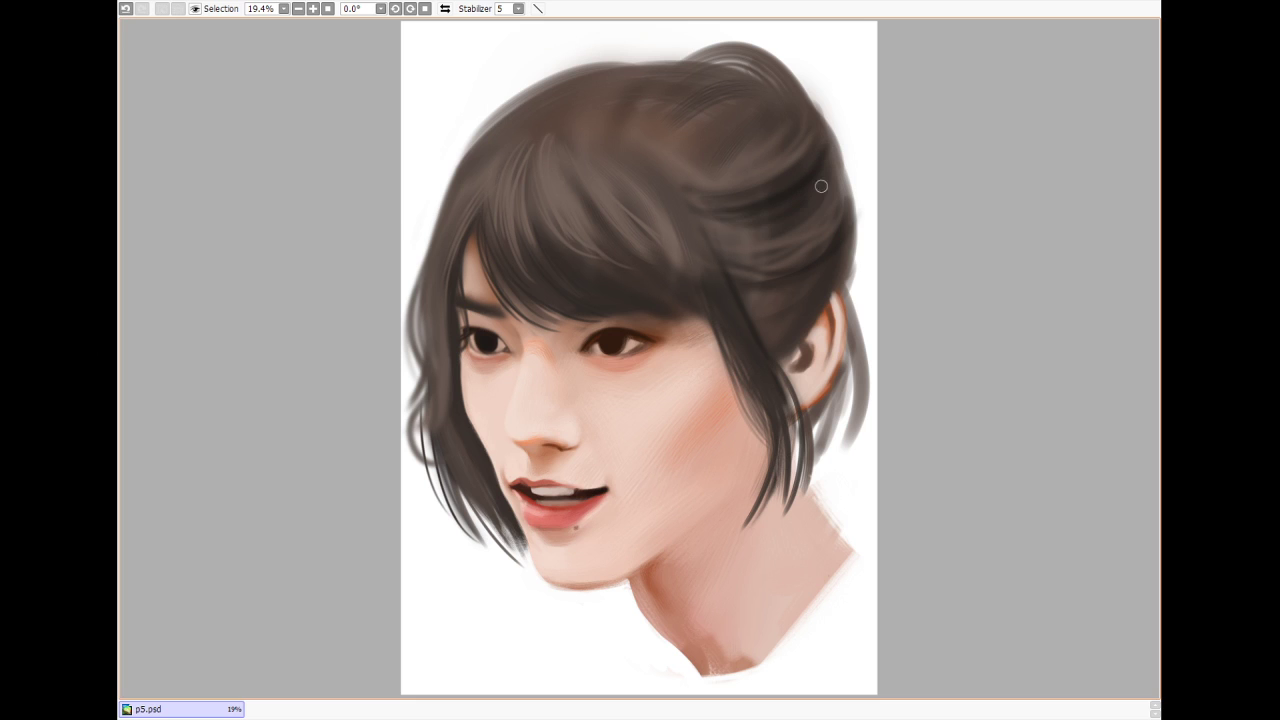
{"action": "left_click_drag", "start_coordinate": [811, 331], "coordinate": [853, 243]}
Paint dark tapered strands through the upper crown, running from the raised hair toward the back of the fringe.
{"action": "left_click_drag", "start_coordinate": [745, 101], "coordinate": [673, 161]}
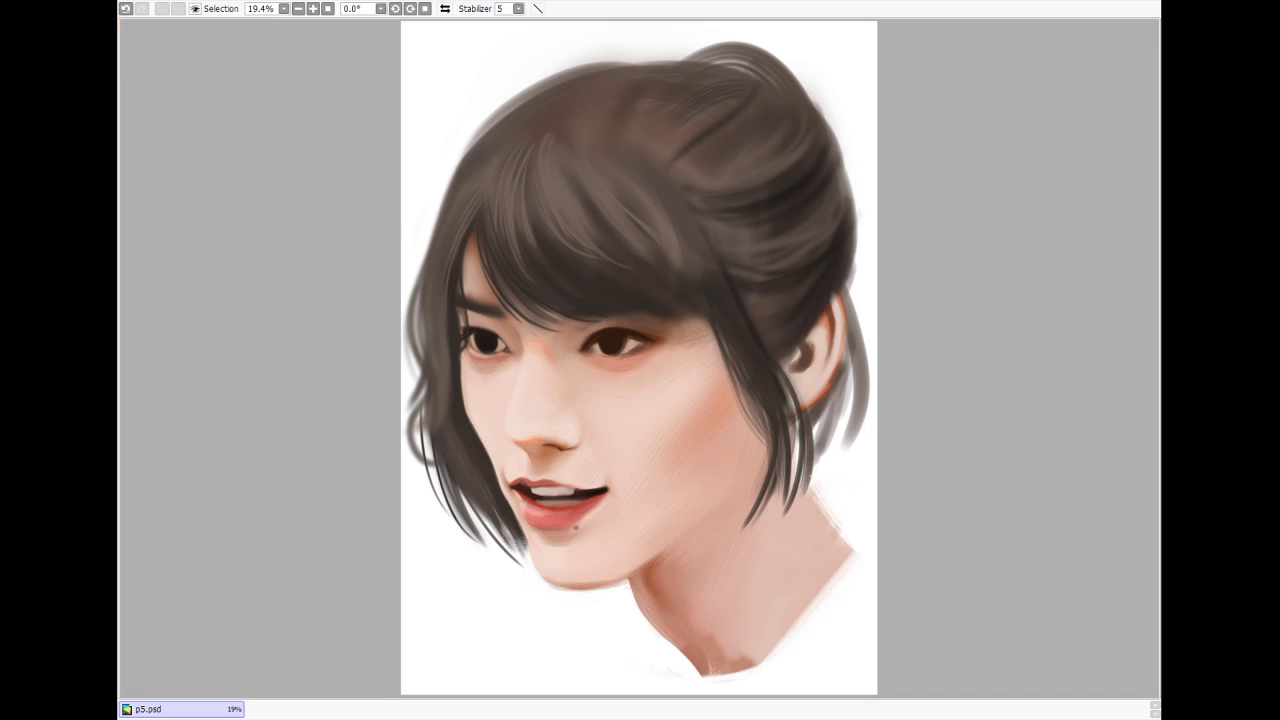
{"action": "key", "text": "ctrl+z"}
{"action": "mouse_move", "coordinate": [714, 121]}
{"action": "left_mouse_down"}
{"action": "mouse_move", "coordinate": [664, 162]}
{"action": "mouse_move", "coordinate": [678, 154]}
{"action": "left_mouse_up"}
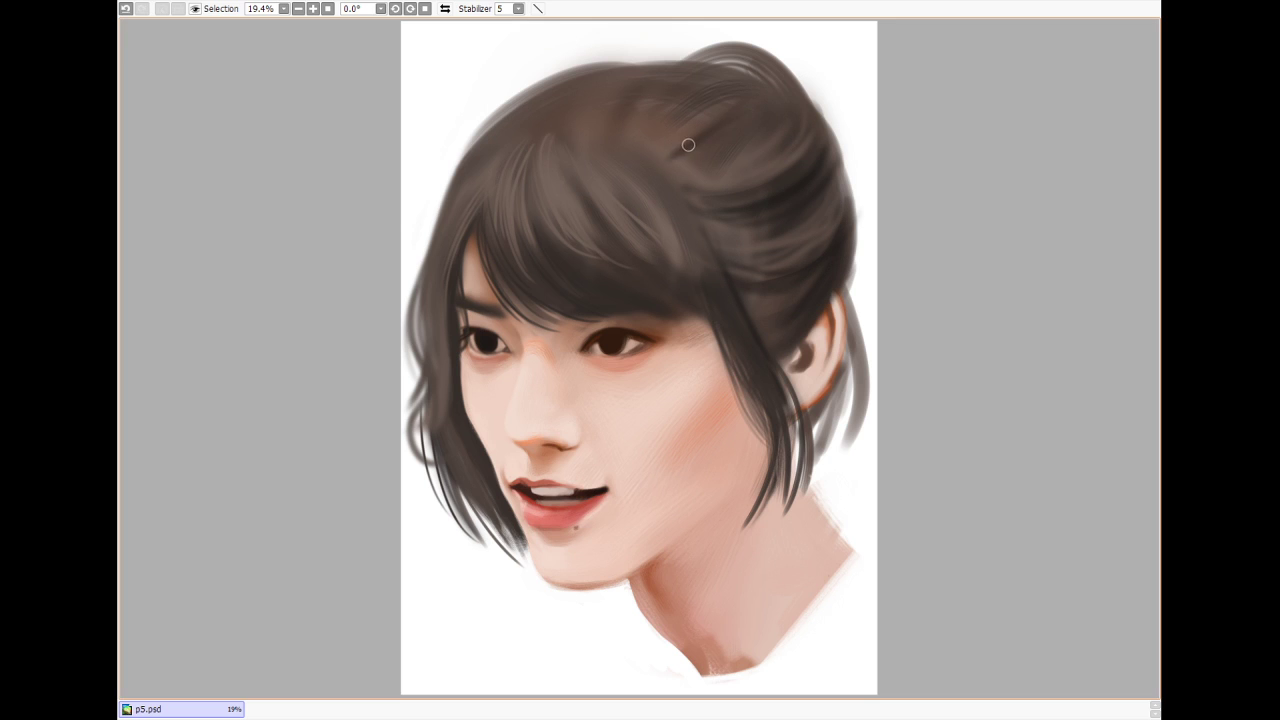
{"action": "left_click_drag", "start_coordinate": [764, 134], "coordinate": [692, 164]}
{"action": "mouse_move", "coordinate": [656, 76]}
{"action": "left_mouse_down"}
{"action": "mouse_move", "coordinate": [594, 117]}
{"action": "mouse_move", "coordinate": [638, 83]}
{"action": "left_mouse_up"}
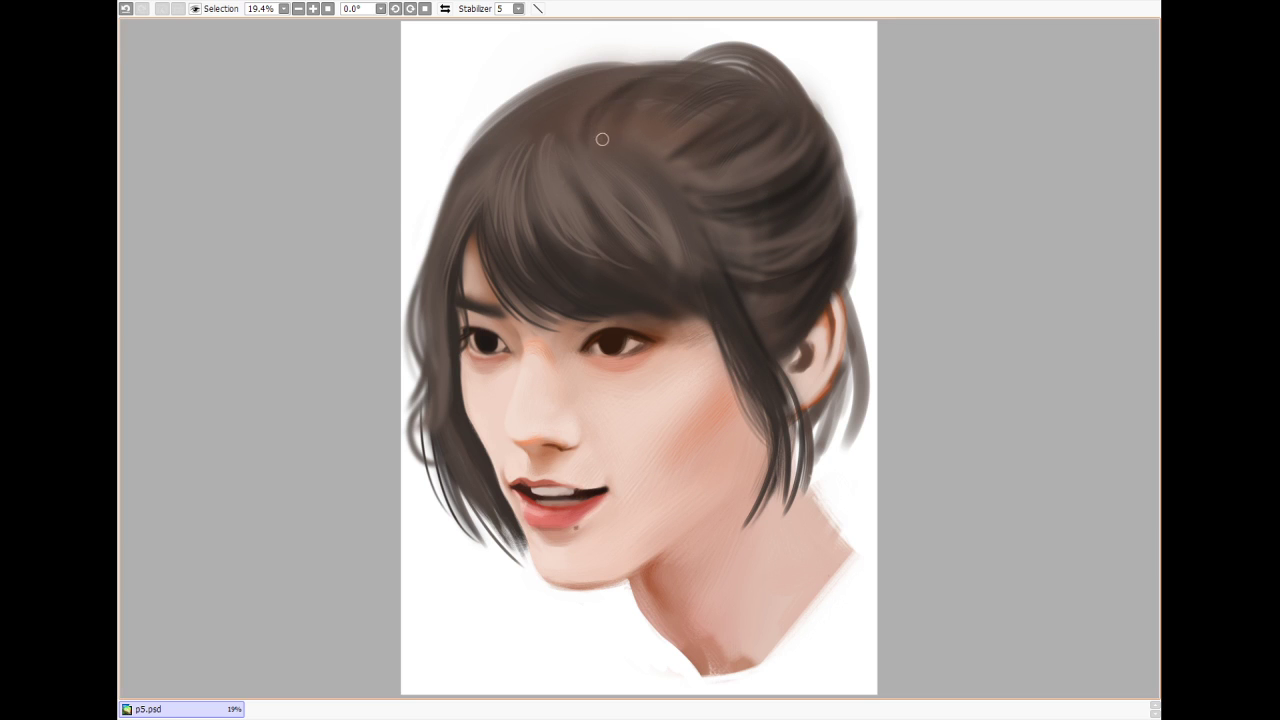
Add short dark strands where the pulled-back hair starts above the fringe, along the top of the head.
{"action": "left_click_drag", "start_coordinate": [601, 139], "coordinate": [662, 76]}
{"action": "left_click_drag", "start_coordinate": [554, 101], "coordinate": [578, 137]}
{"action": "left_click_drag", "start_coordinate": [578, 101], "coordinate": [580, 126]}
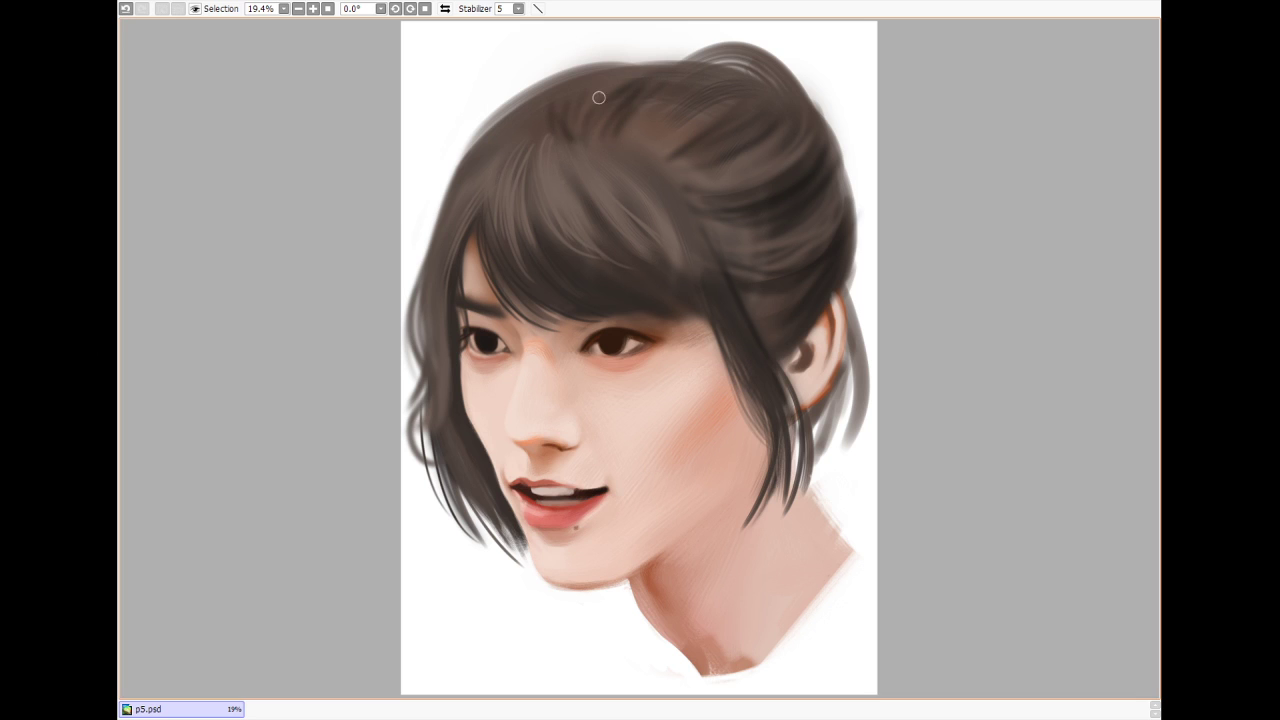
{"action": "left_click_drag", "start_coordinate": [724, 73], "coordinate": [643, 142]}
{"action": "mouse_move", "coordinate": [725, 101]}
{"action": "left_mouse_down"}
{"action": "mouse_move", "coordinate": [640, 149]}
{"action": "mouse_move", "coordinate": [684, 133]}
{"action": "left_mouse_up"}
{"action": "left_click_drag", "start_coordinate": [700, 220], "coordinate": [768, 235]}
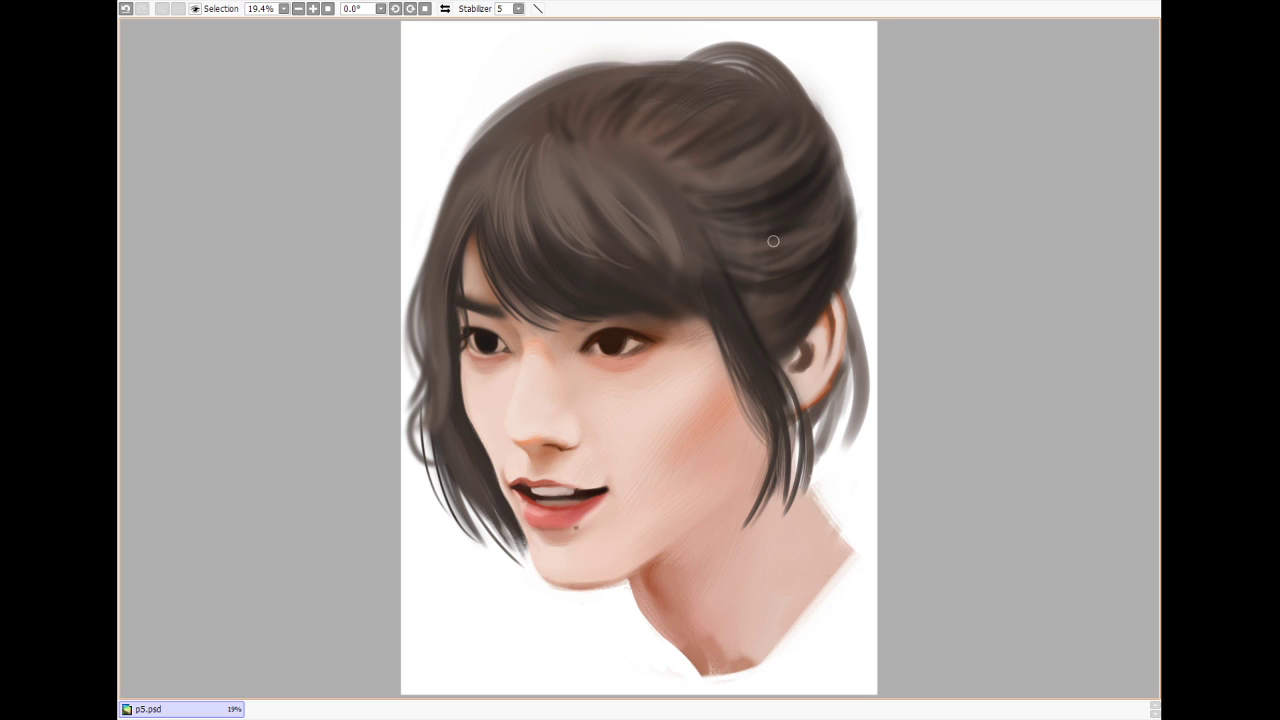
{"action": "key", "text": "ctrl+z"}
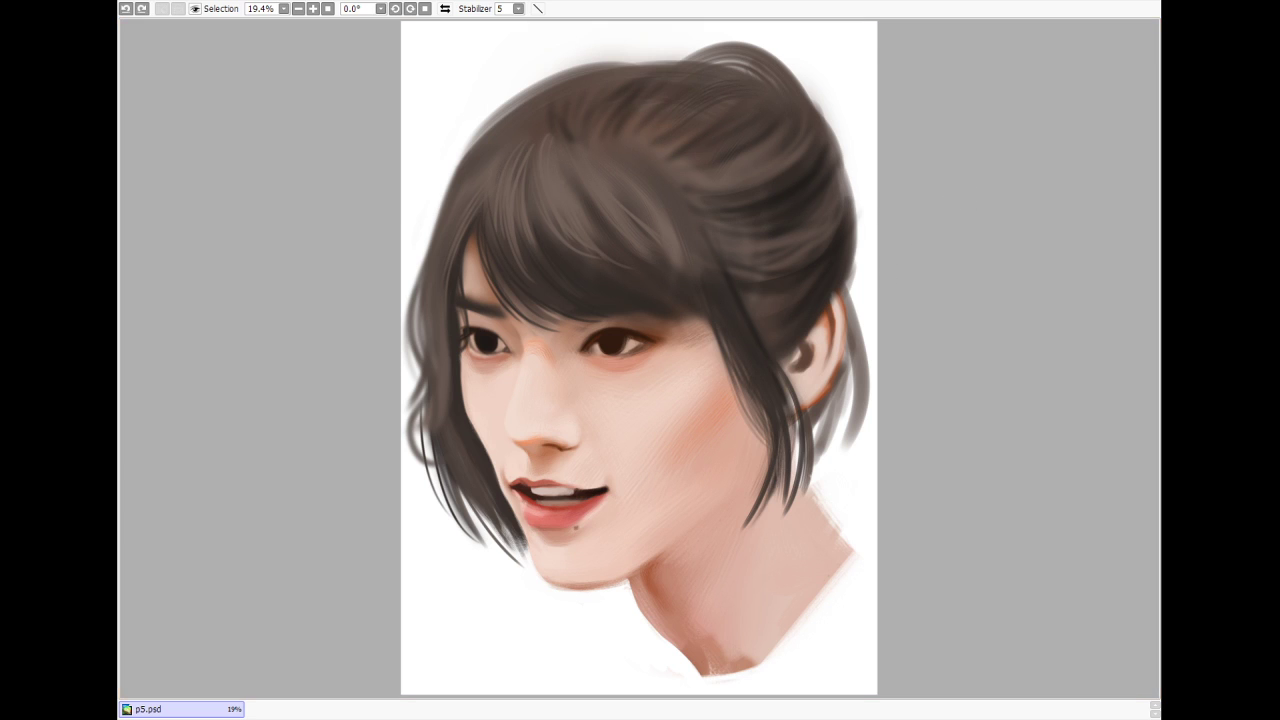
Brush a soft cool blue-grey sheen across the top of the crown with a large brush.
{"action": "mouse_move", "coordinate": [550, 116]}
{"action": "left_mouse_down"}
{"action": "mouse_move", "coordinate": [624, 102]}
{"action": "mouse_move", "coordinate": [700, 108]}
{"action": "mouse_move", "coordinate": [704, 120]}
{"action": "left_mouse_up"}
{"action": "key", "text": "ctrl+z"}
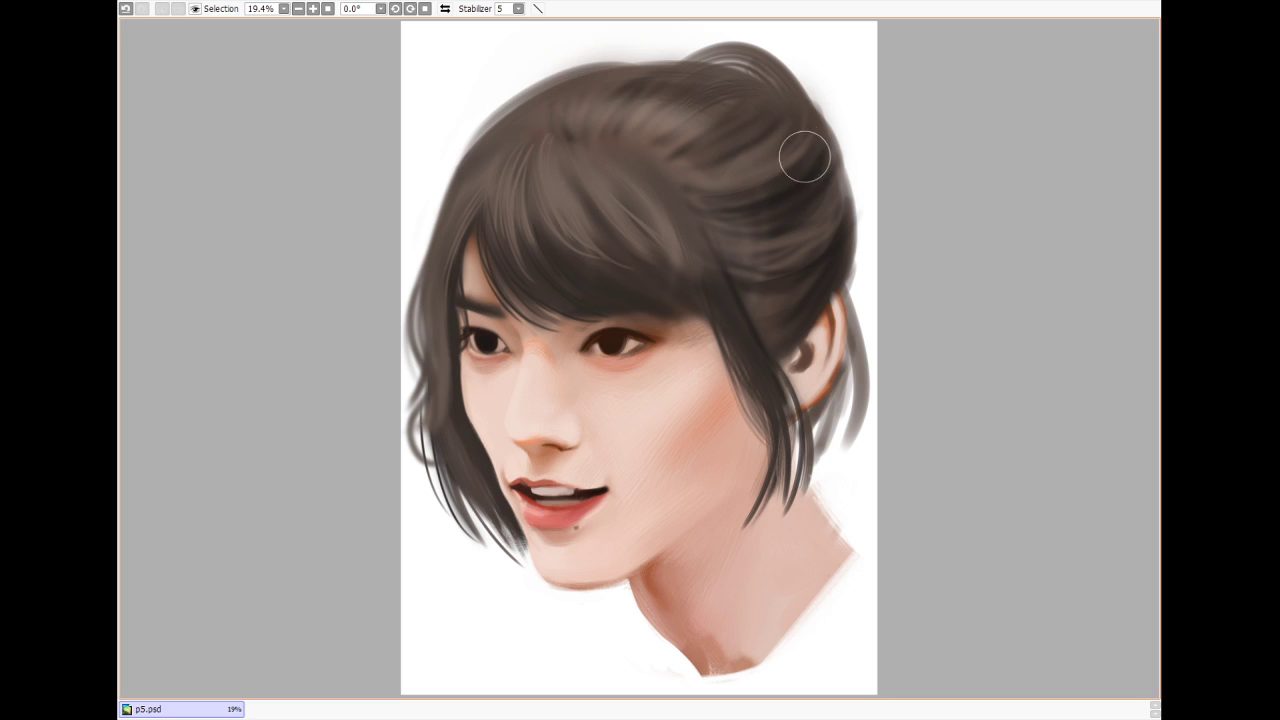
{"action": "key", "text": "ctrl+z"}
{"action": "left_click_drag", "start_coordinate": [556, 122], "coordinate": [690, 92]}
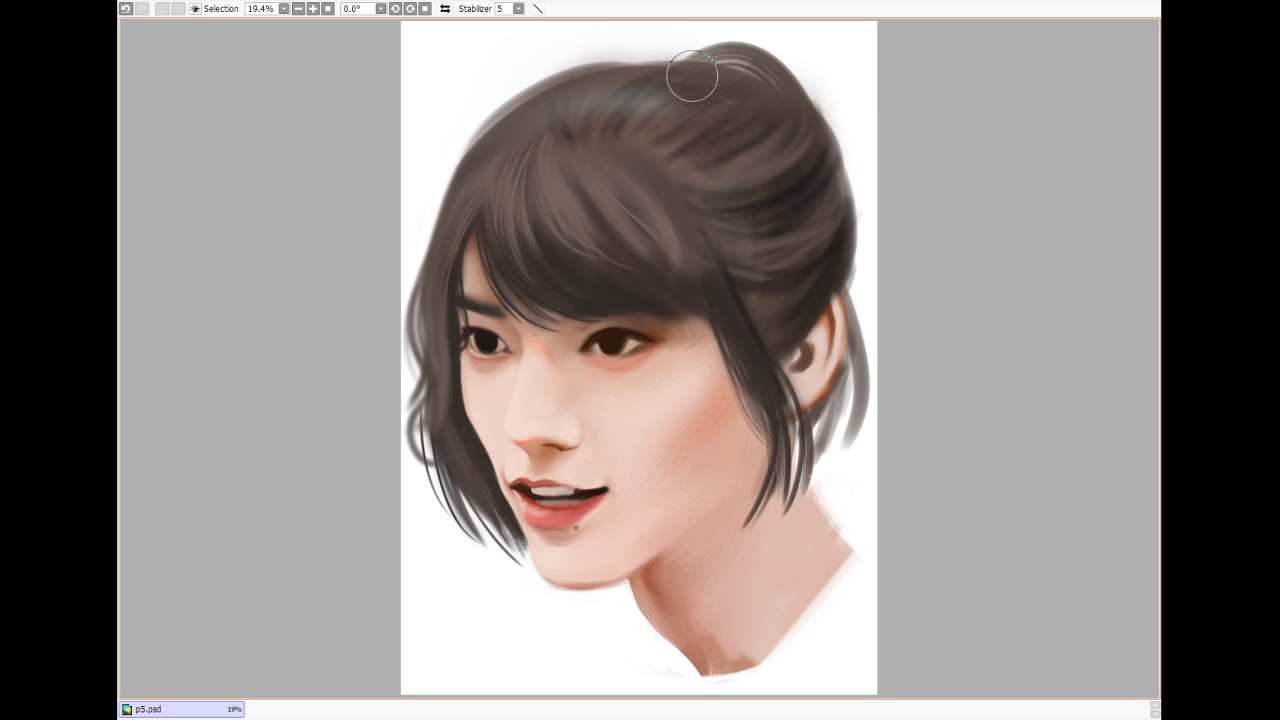
{"action": "key", "text": "ctrl+z"}
{"action": "mouse_move", "coordinate": [552, 120]}
{"action": "left_mouse_down"}
{"action": "mouse_move", "coordinate": [665, 95]}
{"action": "mouse_move", "coordinate": [700, 108]}
{"action": "mouse_move", "coordinate": [705, 126]}
{"action": "left_mouse_up"}
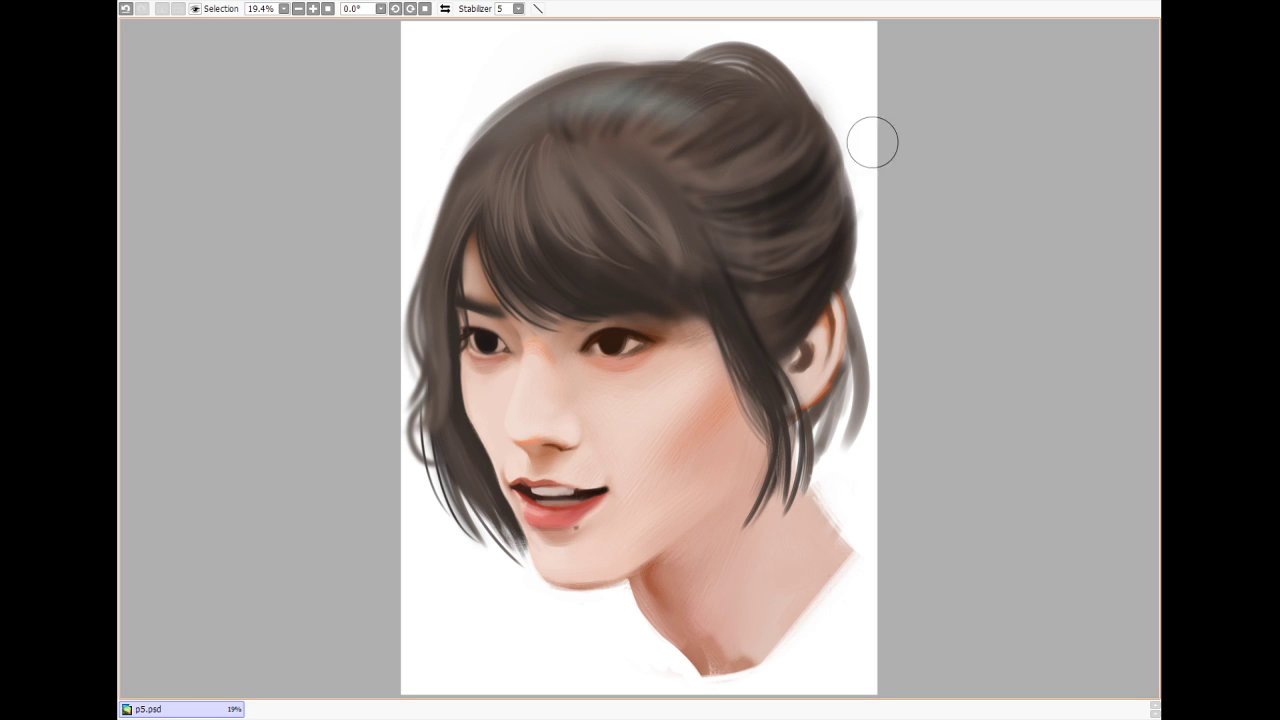
Brush a soft grey sheen over the middle of the fringe and touch up strands at the front of the crown.
{"action": "key", "text": "]"}
{"action": "mouse_move", "coordinate": [585, 164]}
{"action": "left_mouse_down"}
{"action": "mouse_move", "coordinate": [652, 194]}
{"action": "mouse_move", "coordinate": [650, 175]}
{"action": "left_mouse_up"}
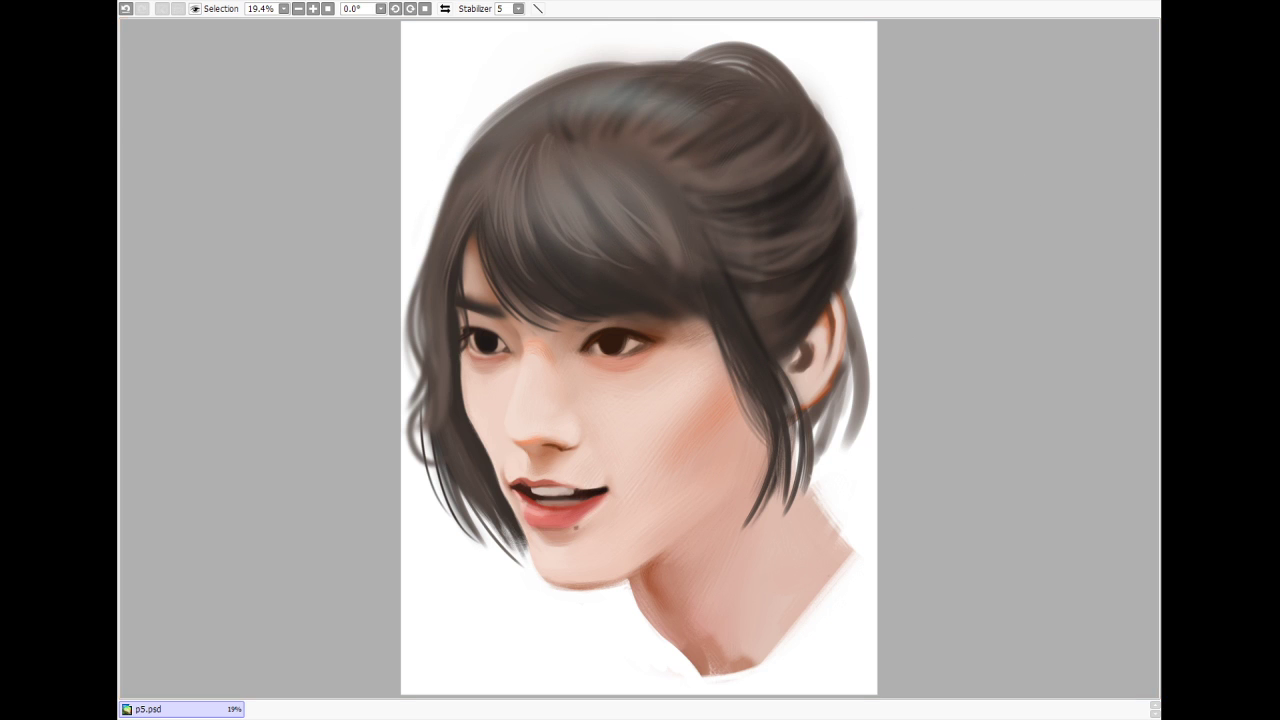
{"action": "key", "text": "n"}
{"action": "key", "text": "b"}
{"action": "left_click_drag", "start_coordinate": [557, 111], "coordinate": [570, 111]}
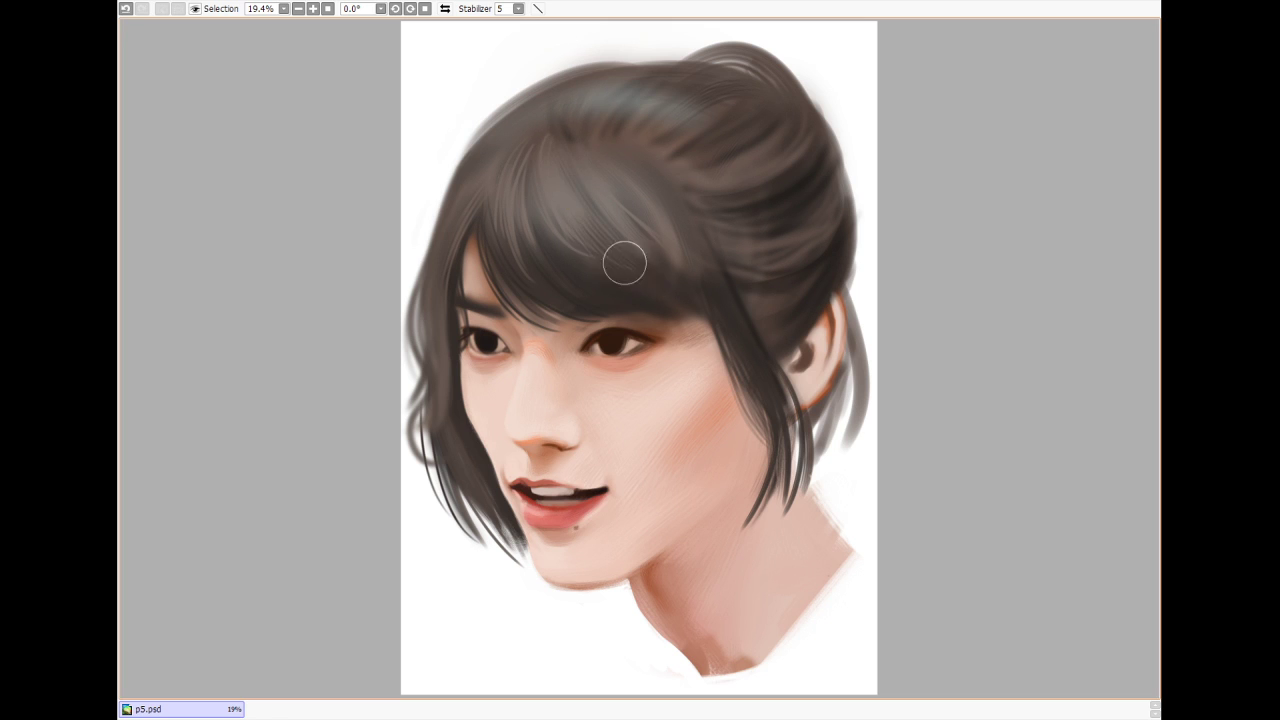
Paint fine dark strands through the fringe and short strands at the parting on the front of the crown.
{"action": "left_click_drag", "start_coordinate": [669, 275], "coordinate": [591, 192]}
{"action": "key", "text": "ctrl+z"}
{"action": "left_click_drag", "start_coordinate": [544, 234], "coordinate": [534, 178]}
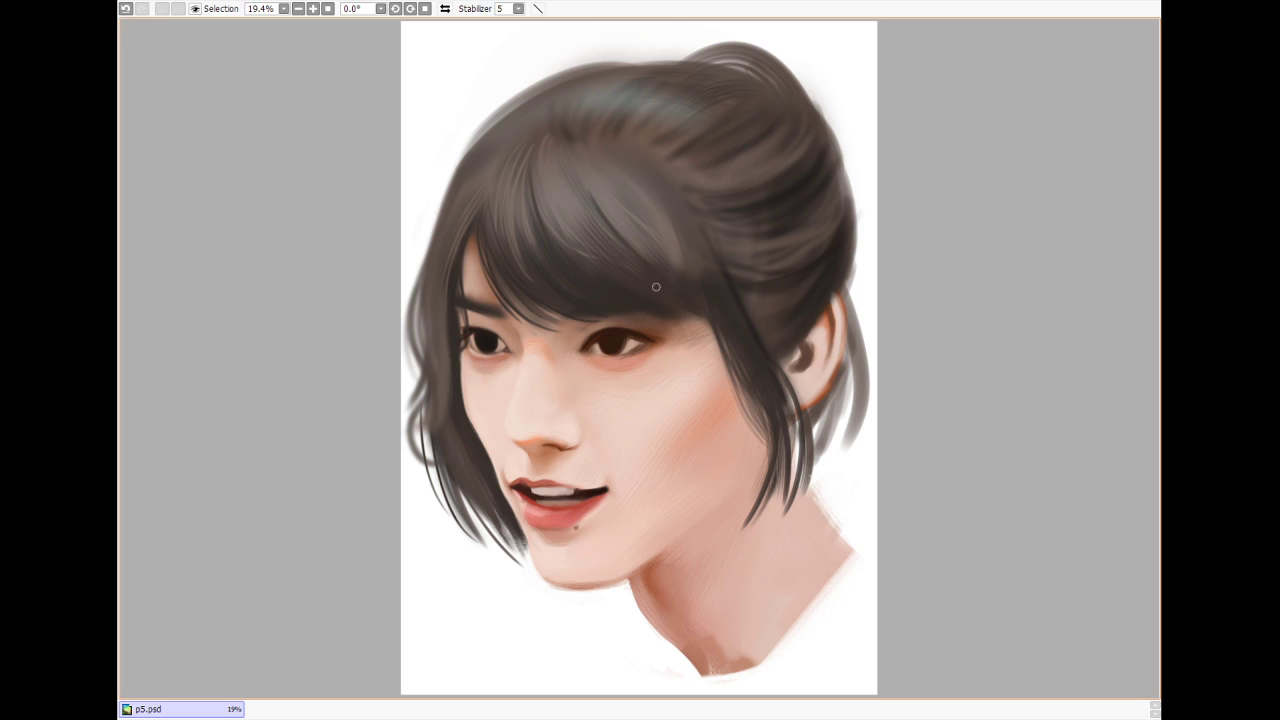
{"action": "left_click_drag", "start_coordinate": [643, 274], "coordinate": [587, 208]}
{"action": "key", "text": "ctrl+z"}
{"action": "left_click_drag", "start_coordinate": [545, 145], "coordinate": [526, 127]}
{"action": "key", "text": "ctrl+z"}
{"action": "key", "text": "ctrl+z"}
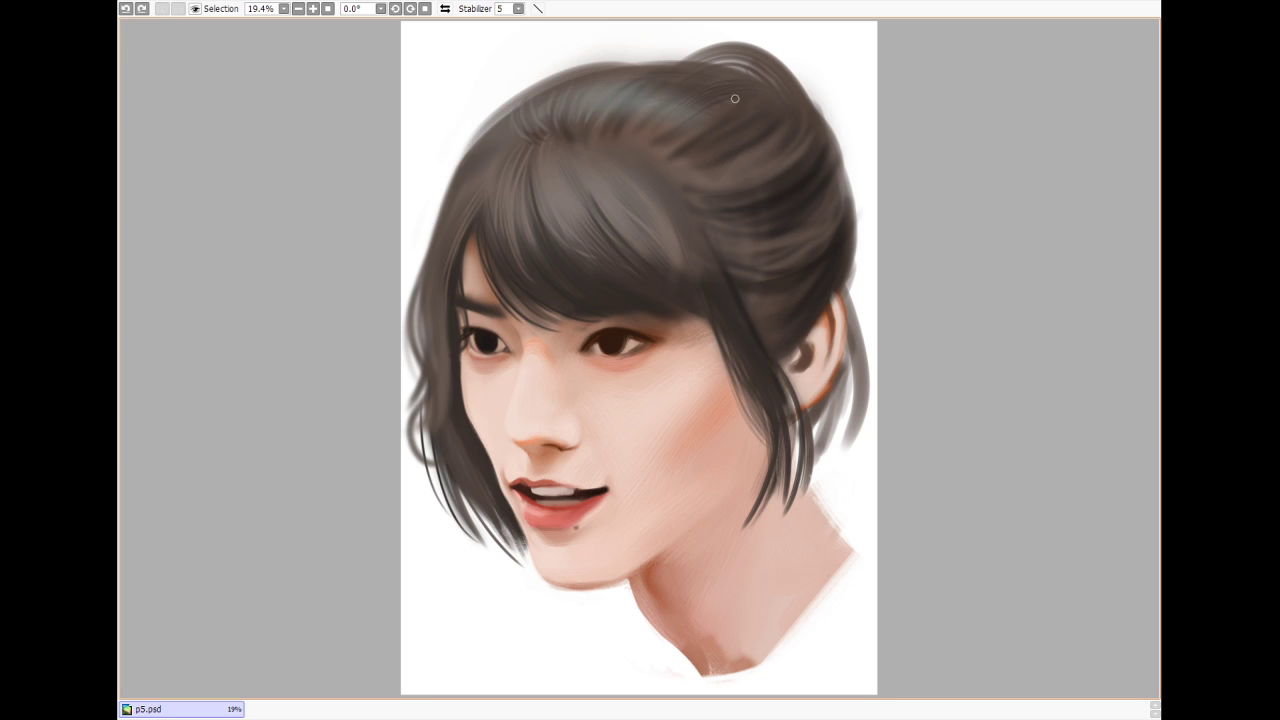
Paint a strand along the left side lock, from the fringe's outer edge down to eye level.
{"action": "left_click_drag", "start_coordinate": [462, 217], "coordinate": [430, 322]}
{"action": "key", "text": "ctrl+z"}
{"action": "key", "text": "b"}
{"action": "mouse_move", "coordinate": [477, 194]}
{"action": "left_mouse_down"}
{"action": "mouse_move", "coordinate": [449, 266]}
{"action": "mouse_move", "coordinate": [435, 263]}
{"action": "mouse_move", "coordinate": [449, 263]}
{"action": "mouse_move", "coordinate": [434, 322]}
{"action": "left_mouse_up"}
{"action": "key", "text": "ctrl+z"}
{"action": "left_click_drag", "start_coordinate": [488, 188], "coordinate": [436, 318]}
{"action": "key", "text": "ctrl+z"}
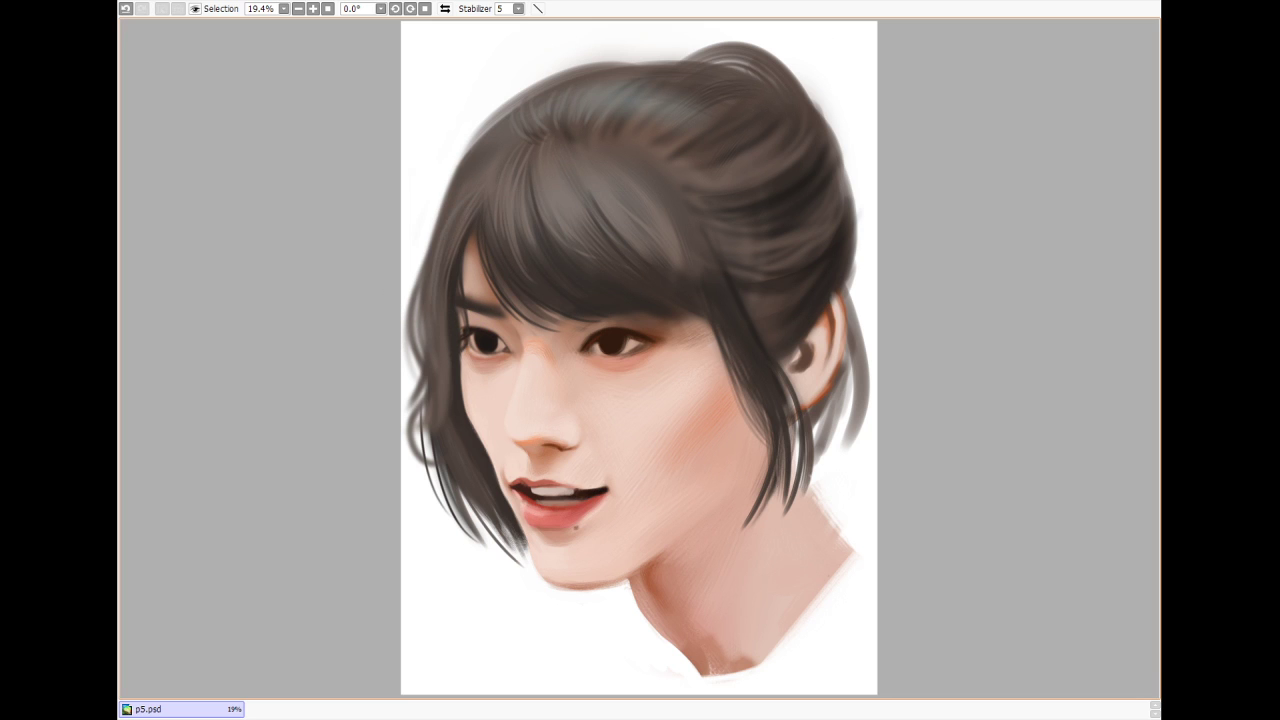
{"action": "key", "text": "ctrl+z"}
{"action": "key", "text": "ctrl+y"}
Rework the middle of the fringe with dark strands curving down toward the brow.
{"action": "left_click_drag", "start_coordinate": [570, 222], "coordinate": [607, 271]}
{"action": "mouse_move", "coordinate": [560, 214]}
{"action": "left_mouse_down"}
{"action": "mouse_move", "coordinate": [586, 214]}
{"action": "mouse_move", "coordinate": [600, 268]}
{"action": "left_mouse_up"}
{"action": "key", "text": "ctrl+z"}
{"action": "left_click_drag", "start_coordinate": [607, 238], "coordinate": [572, 260]}
{"action": "key", "text": "ctrl+z"}
{"action": "key", "text": "ctrl+z"}
{"action": "left_click_drag", "start_coordinate": [568, 216], "coordinate": [561, 292]}
{"action": "mouse_move", "coordinate": [598, 201]}
{"action": "left_mouse_down"}
{"action": "mouse_move", "coordinate": [594, 272]}
{"action": "mouse_move", "coordinate": [571, 289]}
{"action": "left_mouse_up"}
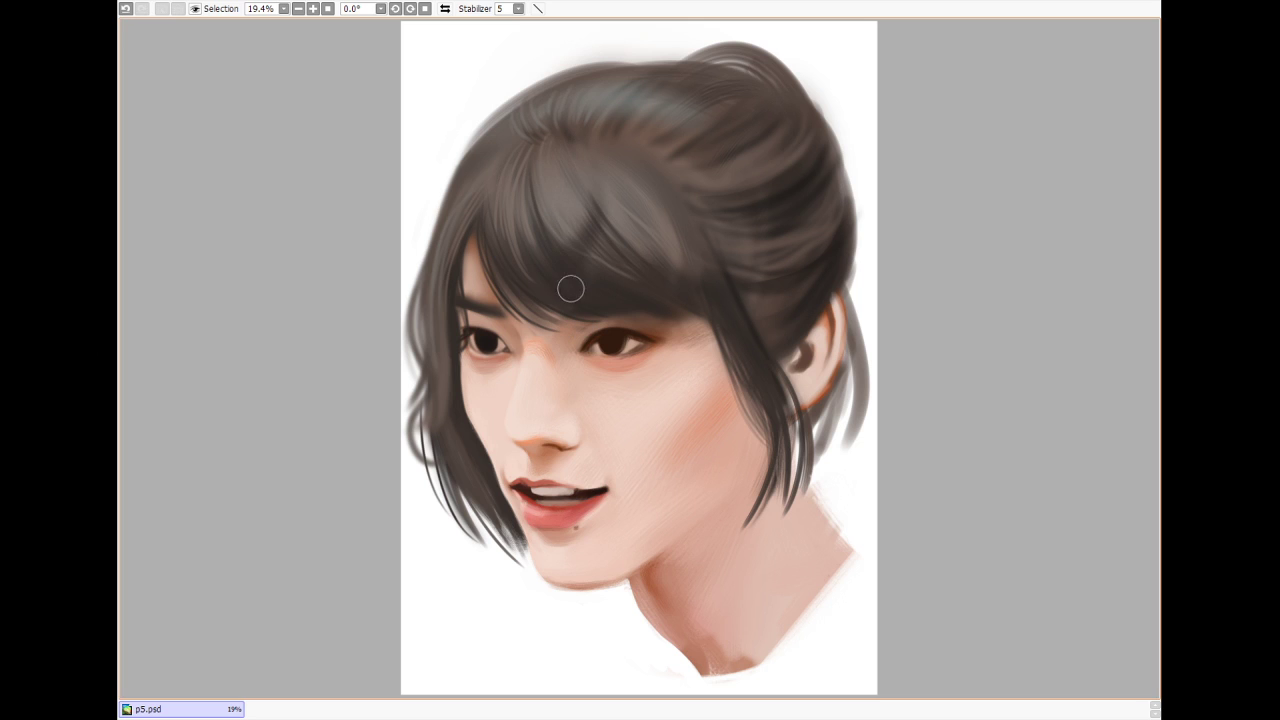
Shape a separate lock in the middle of the fringe with a curved dark strand falling from the parting.
{"action": "mouse_move", "coordinate": [584, 145]}
{"action": "left_mouse_down"}
{"action": "mouse_move", "coordinate": [600, 214]}
{"action": "mouse_move", "coordinate": [590, 159]}
{"action": "mouse_move", "coordinate": [579, 262]}
{"action": "left_mouse_up"}
{"action": "left_click_drag", "start_coordinate": [571, 157], "coordinate": [580, 157]}
{"action": "key", "text": "ctrl+z"}
{"action": "mouse_move", "coordinate": [600, 199]}
{"action": "left_mouse_down"}
{"action": "mouse_move", "coordinate": [576, 260]}
{"action": "mouse_move", "coordinate": [596, 168]}
{"action": "mouse_move", "coordinate": [558, 296]}
{"action": "left_mouse_up"}
{"action": "key", "text": "ctrl+z"}
{"action": "key", "text": "ctrl+z"}
{"action": "key", "text": "ctrl+z"}
{"action": "key", "text": "ctrl+z"}
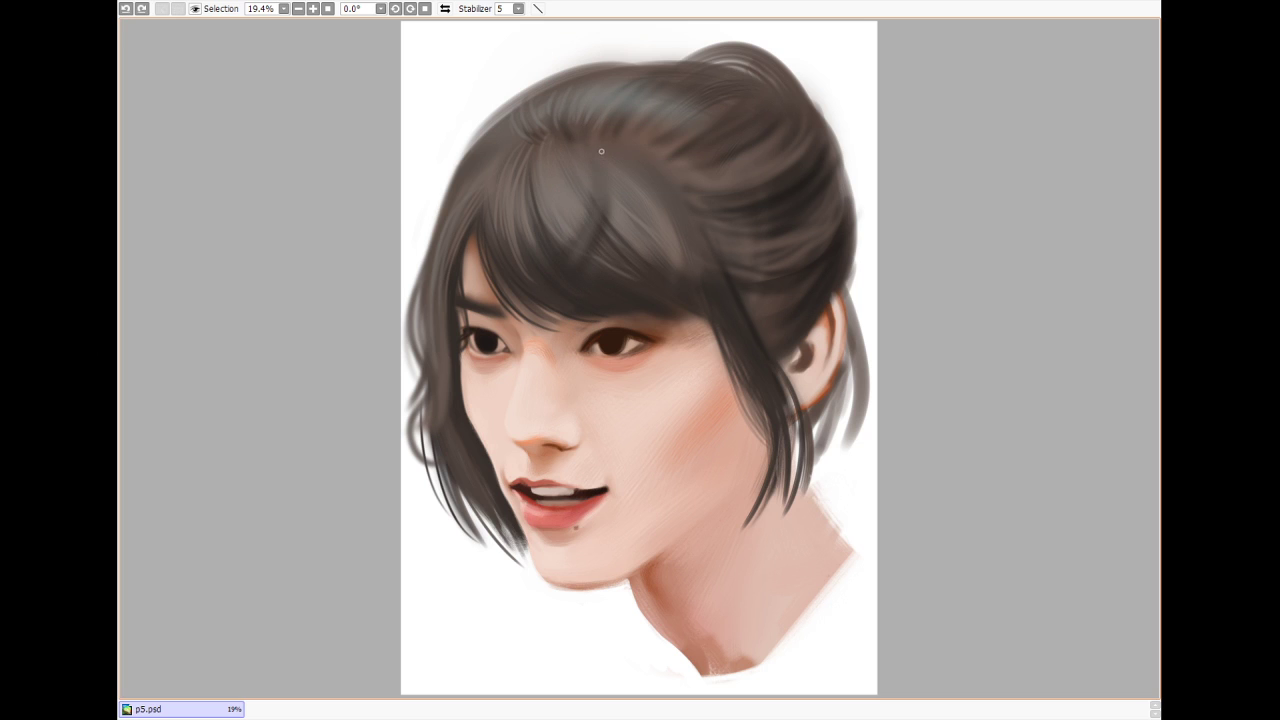
{"action": "key", "text": "ctrl+y"}
{"action": "key", "text": "ctrl+z"}
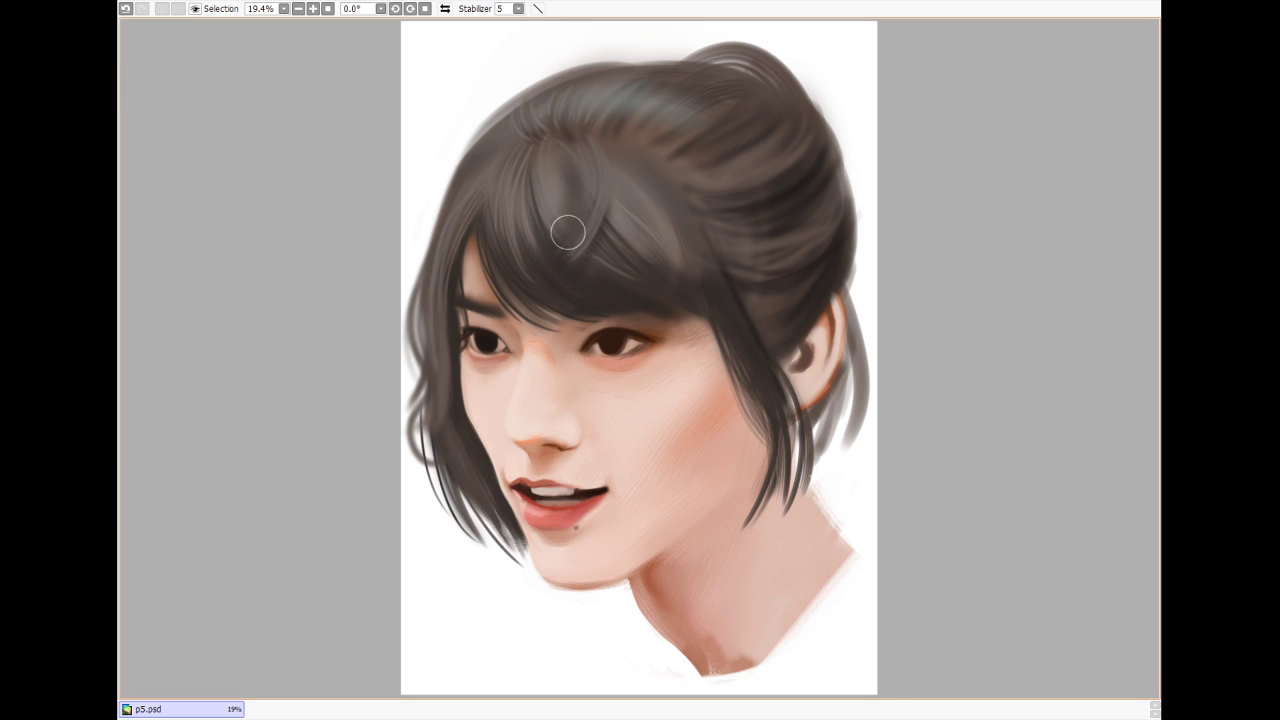
Paint lighter curved strands down the separate lock in the middle of the fringe.
{"action": "left_click_drag", "start_coordinate": [565, 157], "coordinate": [573, 230]}
{"action": "key", "text": "ctrl+z"}
{"action": "left_click_drag", "start_coordinate": [565, 157], "coordinate": [558, 245]}
{"action": "key", "text": "ctrl+z"}
{"action": "key", "text": "ctrl+y"}
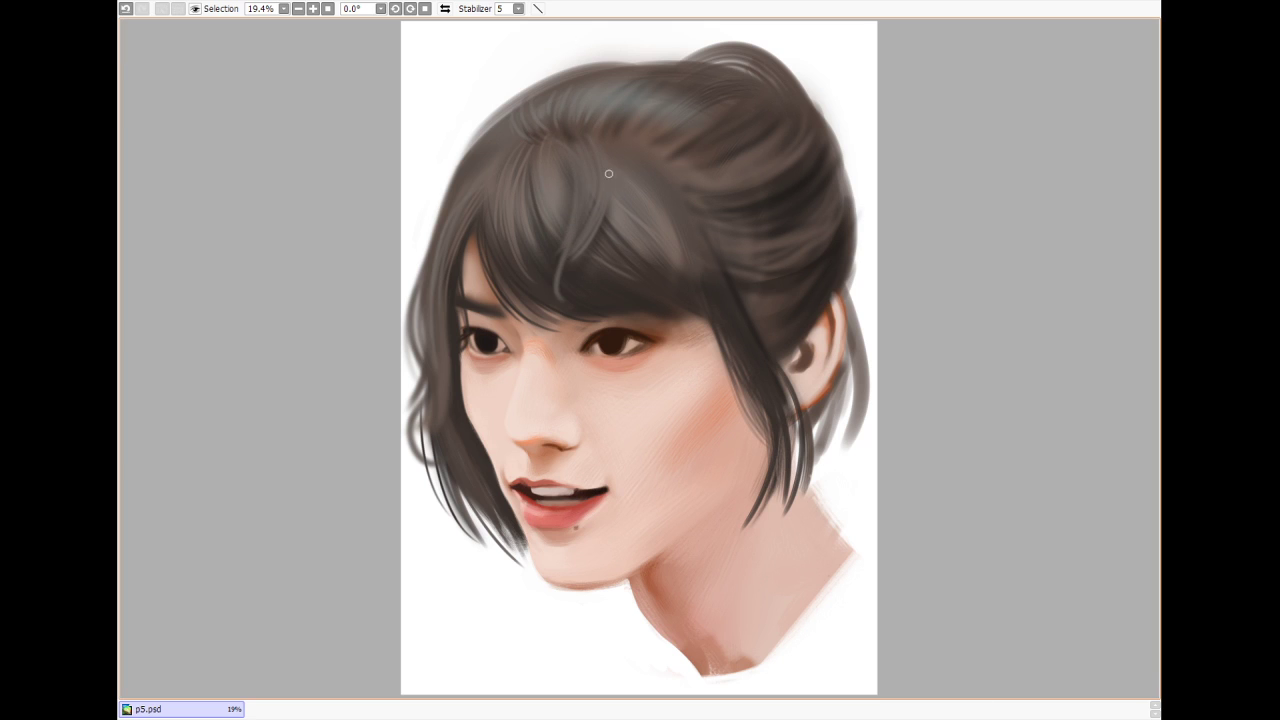
{"action": "key", "text": "ctrl+z"}
{"action": "key", "text": "ctrl+y"}
Paint a light strand from the parting, sweeping over the fringe toward the temple beside the ear.
{"action": "left_click_drag", "start_coordinate": [602, 146], "coordinate": [638, 274]}
{"action": "key", "text": "ctrl+z"}
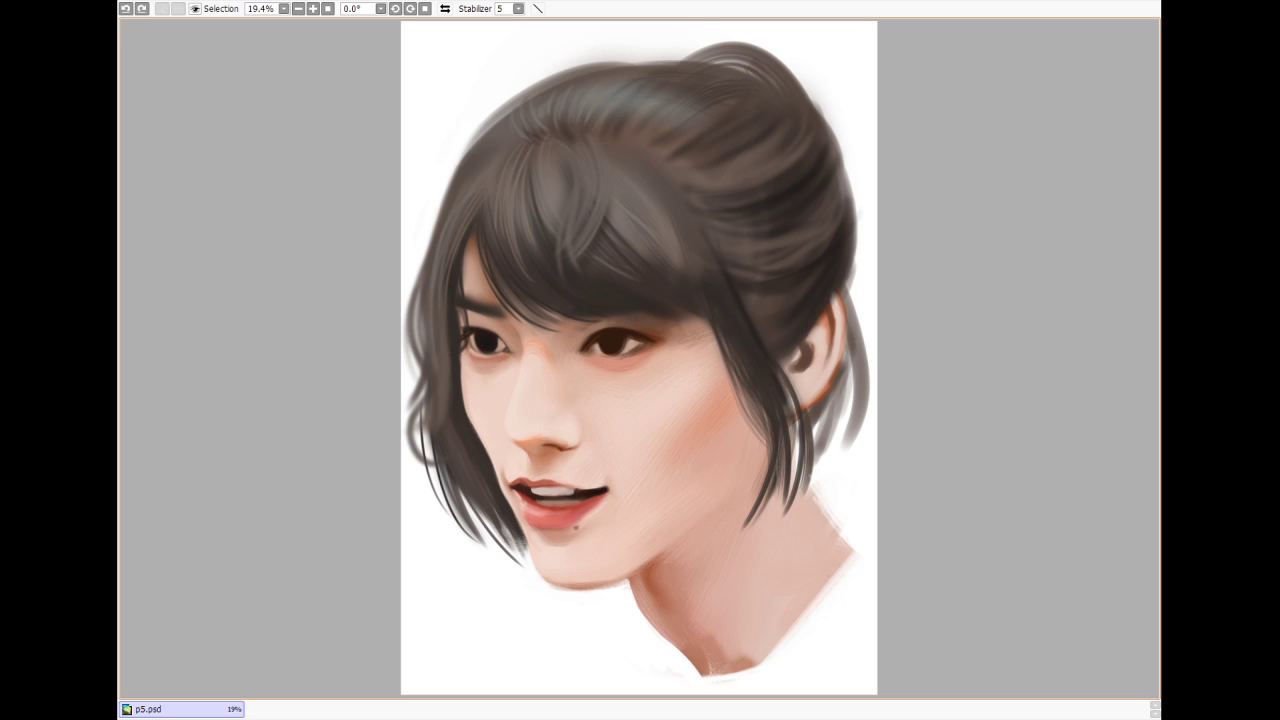
{"action": "key", "text": "ctrl+y"}
{"action": "key", "text": "ctrl+z"}
{"action": "key", "text": "ctrl+y"}
{"action": "key", "text": "ctrl+z"}
{"action": "key", "text": "ctrl+y"}
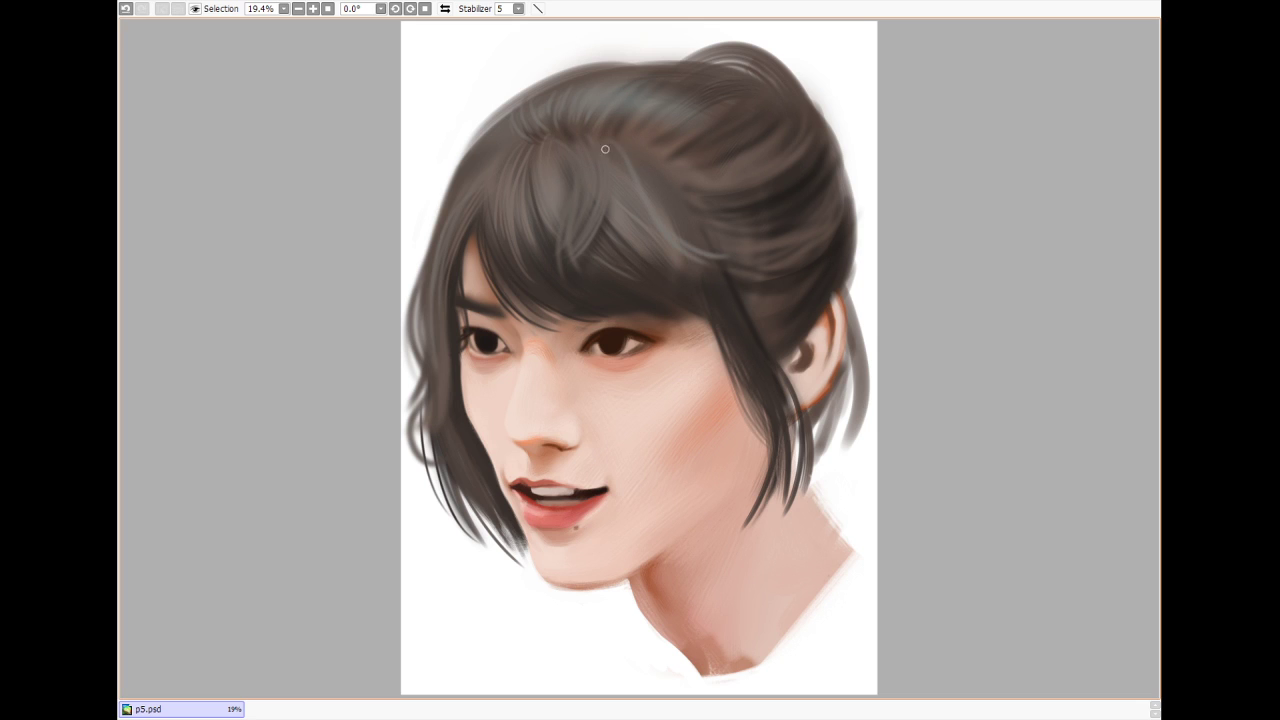
Outline the fringe's back edge with a long light strand from the crown down to the temple.
{"action": "left_click_drag", "start_coordinate": [627, 151], "coordinate": [727, 251]}
{"action": "key", "text": "ctrl+z"}
{"action": "key", "text": "ctrl+y"}
{"action": "left_click_drag", "start_coordinate": [600, 134], "coordinate": [718, 232]}
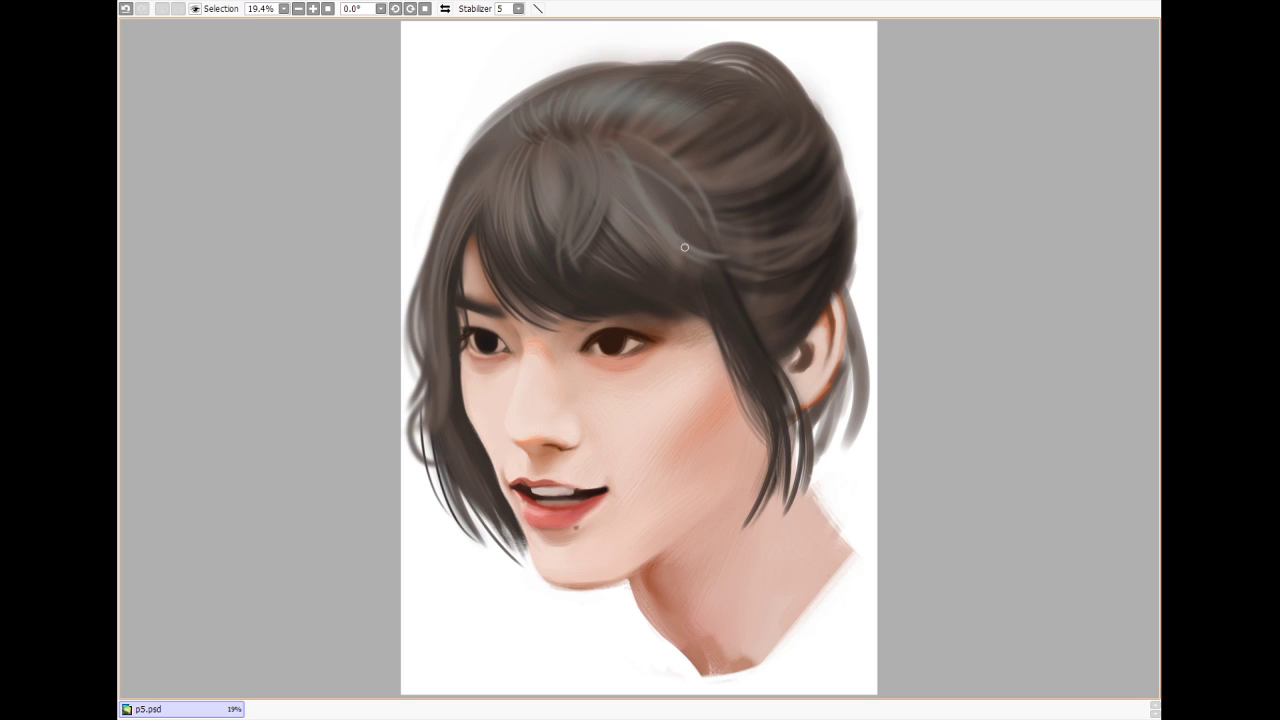
{"action": "key", "text": "ctrl+z"}
{"action": "mouse_move", "coordinate": [648, 143]}
{"action": "left_mouse_down"}
{"action": "mouse_move", "coordinate": [744, 274]}
{"action": "mouse_move", "coordinate": [750, 340]}
{"action": "left_mouse_up"}
Soften the new light strands along the fringe's back edge so they blend into the dark hair.
{"action": "key", "text": "e"}
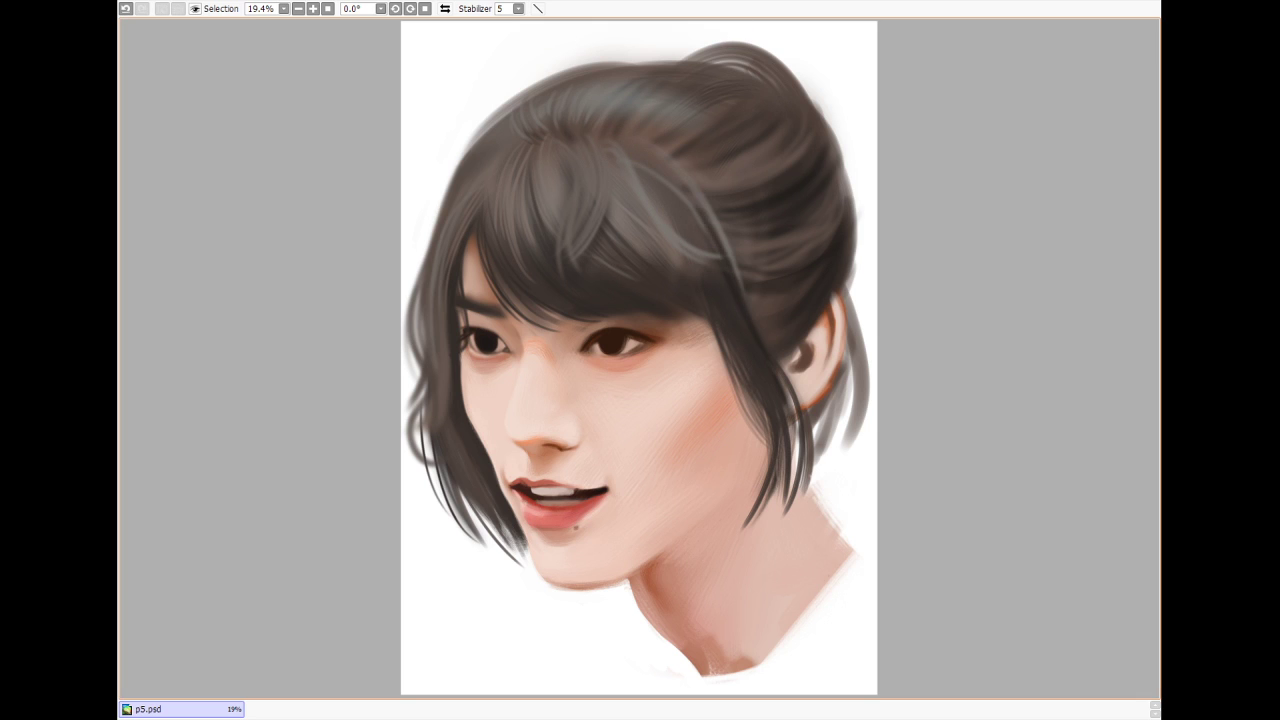
{"action": "left_click_drag", "start_coordinate": [718, 257], "coordinate": [634, 178]}
{"action": "mouse_move", "coordinate": [726, 302]}
{"action": "left_mouse_down"}
{"action": "mouse_move", "coordinate": [640, 205]}
{"action": "mouse_move", "coordinate": [718, 242]}
{"action": "left_mouse_up"}
{"action": "left_click_drag", "start_coordinate": [632, 150], "coordinate": [726, 284]}
{"action": "key", "text": "ctrl+z"}
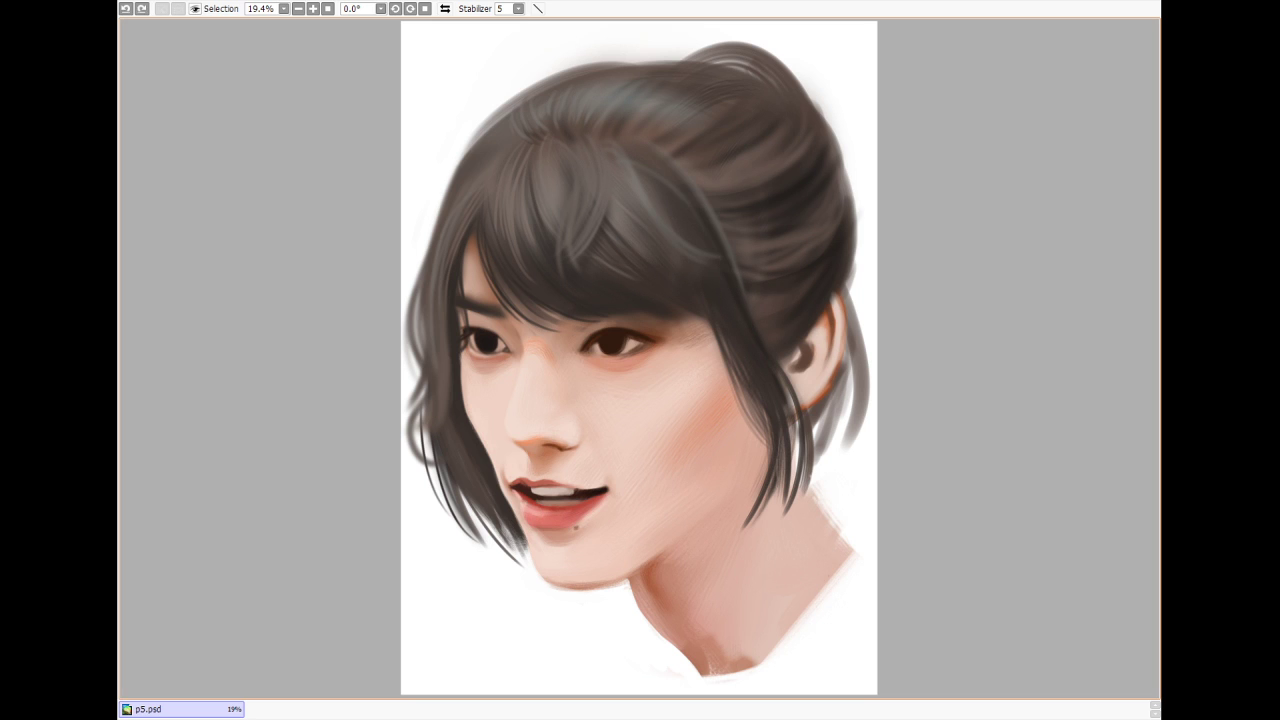
Paint dark strands across the fringe's light back edge, curving from the parting down to the temple.
{"action": "mouse_move", "coordinate": [649, 142]}
{"action": "left_mouse_down"}
{"action": "mouse_move", "coordinate": [750, 326]}
{"action": "mouse_move", "coordinate": [784, 336]}
{"action": "left_mouse_up"}
{"action": "key", "text": "ctrl+z"}
{"action": "left_click_drag", "start_coordinate": [674, 168], "coordinate": [707, 252]}
{"action": "left_click_drag", "start_coordinate": [664, 188], "coordinate": [745, 316]}
{"action": "left_click_drag", "start_coordinate": [650, 156], "coordinate": [714, 278]}
{"action": "left_click_drag", "start_coordinate": [692, 196], "coordinate": [738, 308]}
Darken the gaps between the swept-back strands at the back of the head and above the ear.
{"action": "key", "text": "bracketright"}
{"action": "key", "text": "bracketright"}
{"action": "key", "text": "bracketright"}
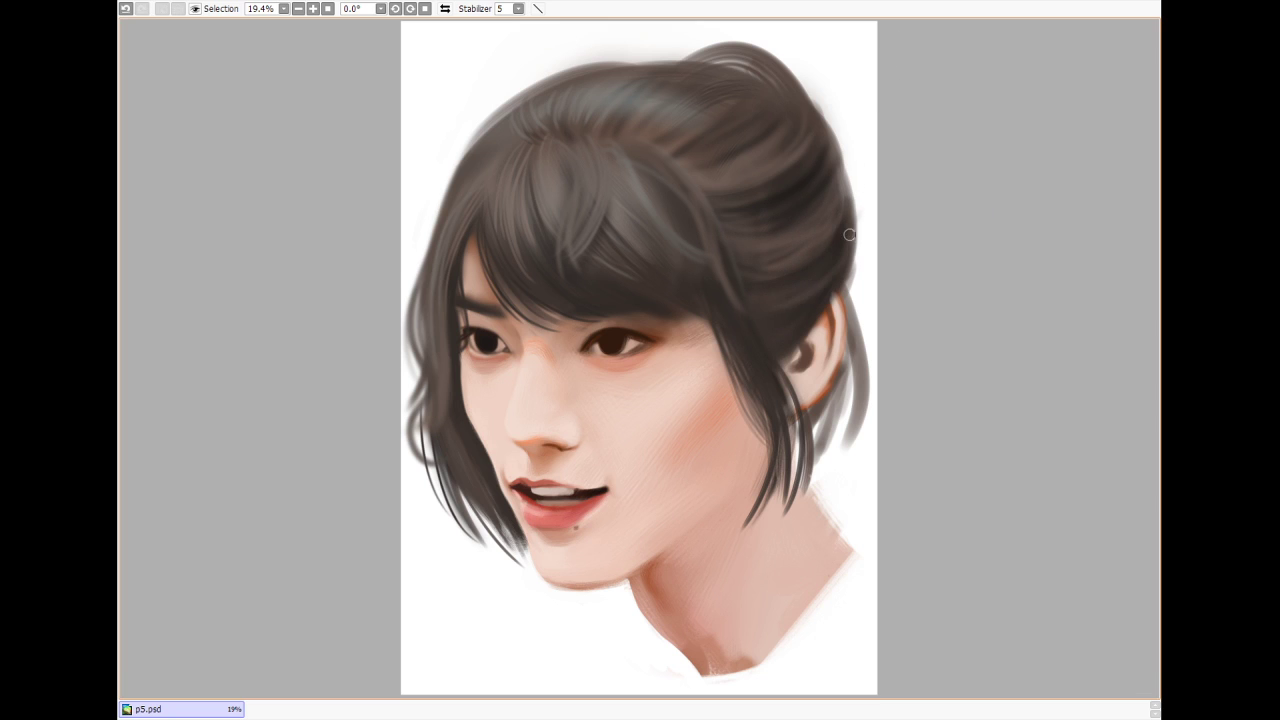
{"action": "left_click_drag", "start_coordinate": [816, 293], "coordinate": [785, 319]}
{"action": "left_click_drag", "start_coordinate": [796, 136], "coordinate": [767, 156]}
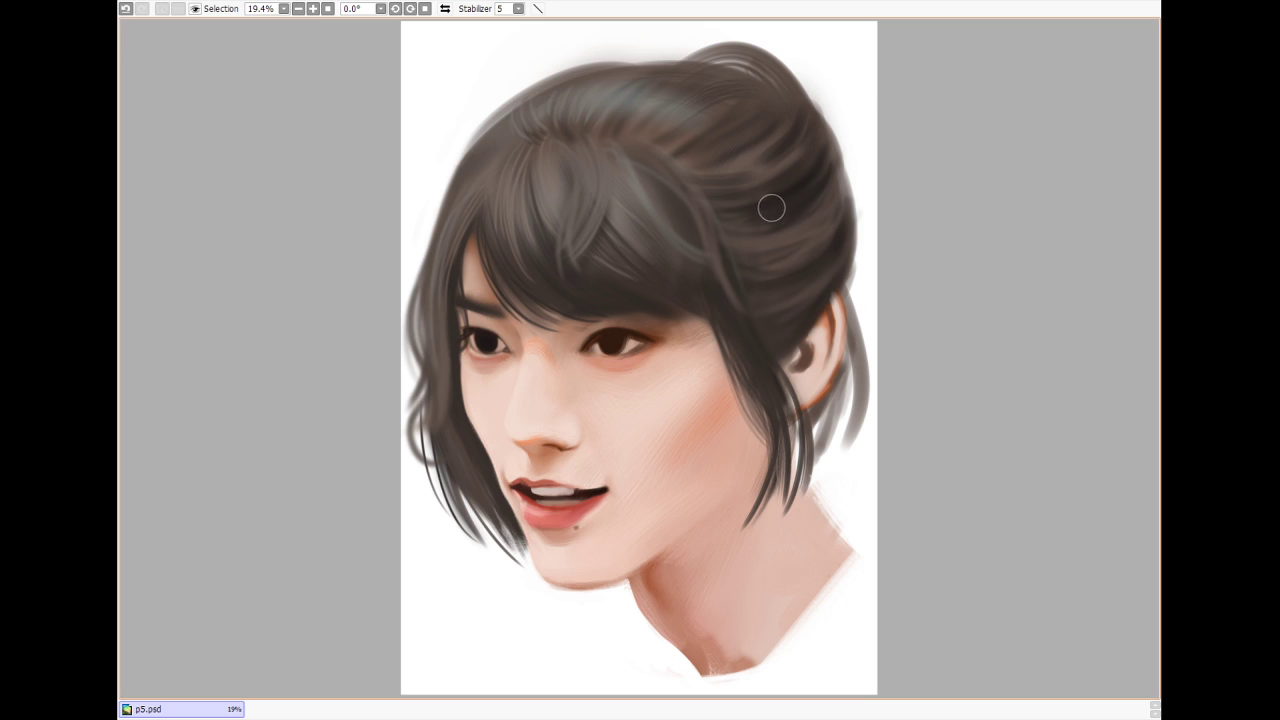
{"action": "key", "text": "ctrl+z"}
{"action": "left_click_drag", "start_coordinate": [774, 199], "coordinate": [750, 199]}
{"action": "mouse_move", "coordinate": [692, 186]}
{"action": "left_mouse_down"}
{"action": "mouse_move", "coordinate": [771, 176]}
{"action": "mouse_move", "coordinate": [691, 186]}
{"action": "left_mouse_up"}
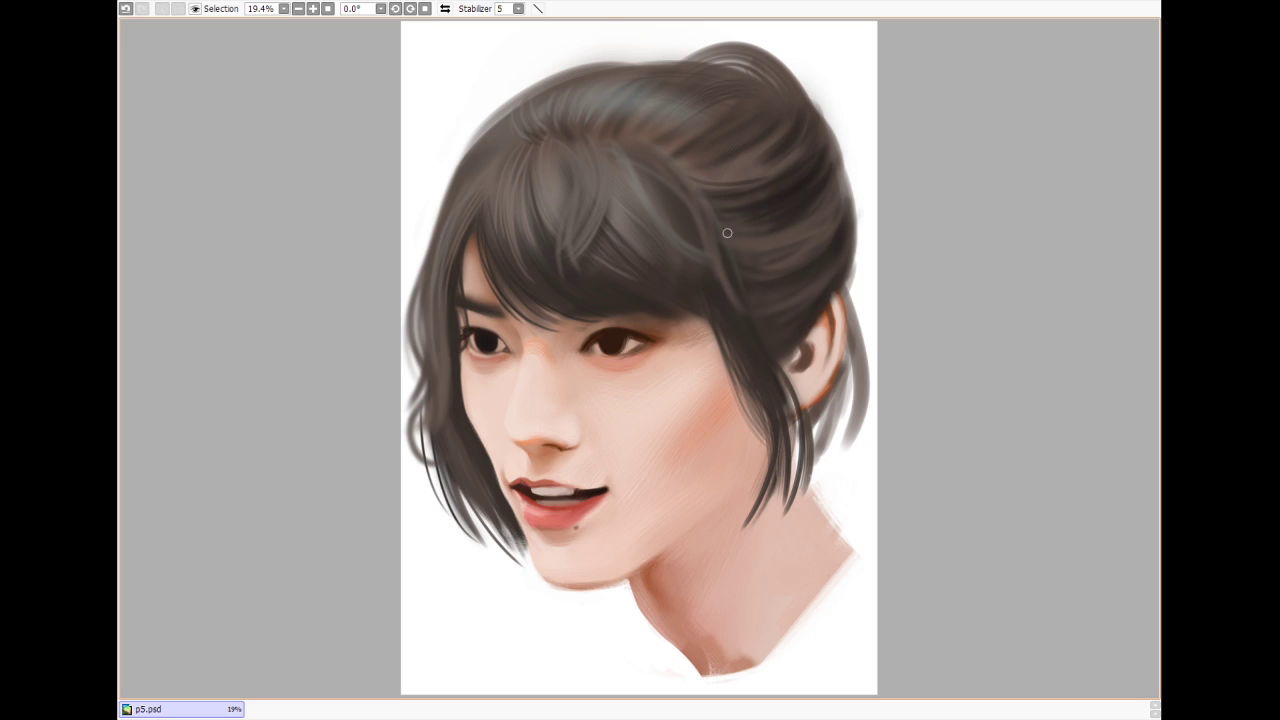
{"action": "key", "text": "ctrl+z"}
{"action": "left_click_drag", "start_coordinate": [840, 178], "coordinate": [791, 278]}
{"action": "mouse_move", "coordinate": [818, 232]}
{"action": "left_mouse_down"}
{"action": "mouse_move", "coordinate": [836, 170]}
{"action": "mouse_move", "coordinate": [841, 208]}
{"action": "left_mouse_up"}
Paint dark curved strands from behind the ear down the outer edge of the loose hair.
{"action": "left_click_drag", "start_coordinate": [840, 283], "coordinate": [848, 450]}
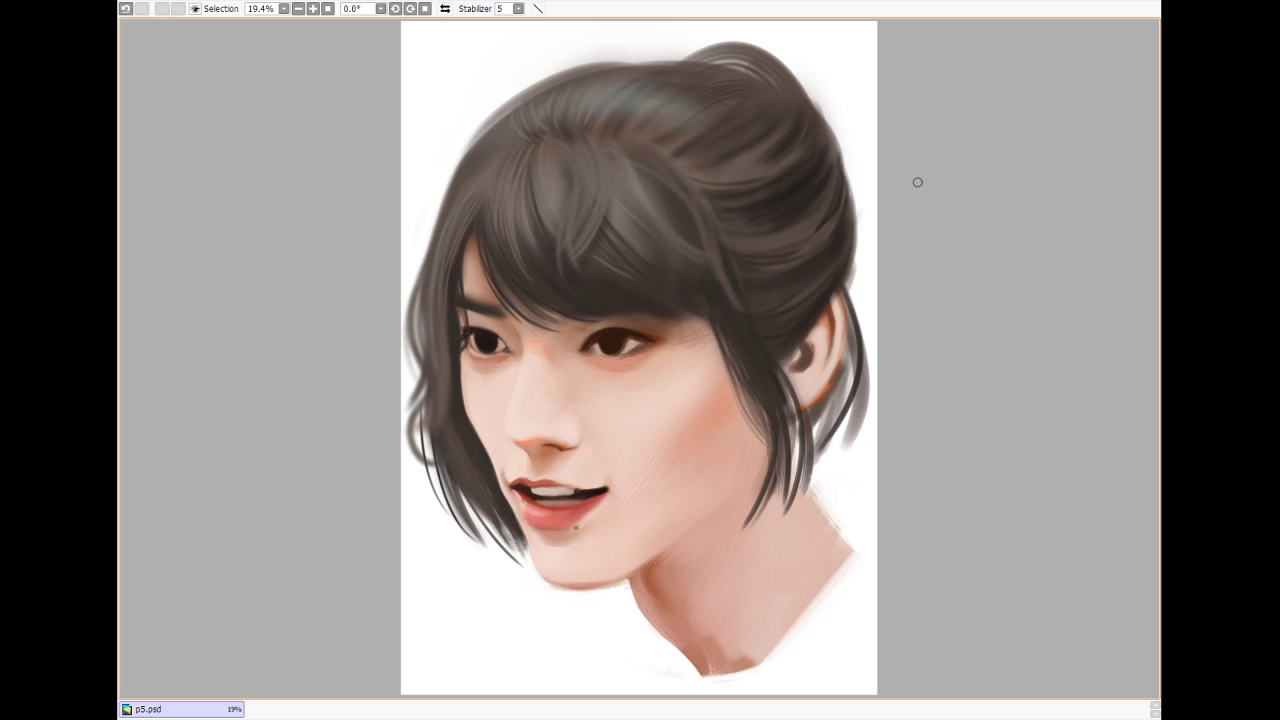
{"action": "key", "text": "ctrl+z"}
{"action": "key", "text": "["}
{"action": "mouse_move", "coordinate": [854, 272]}
{"action": "left_mouse_down"}
{"action": "mouse_move", "coordinate": [851, 430]}
{"action": "mouse_move", "coordinate": [861, 330]}
{"action": "mouse_move", "coordinate": [836, 444]}
{"action": "left_mouse_up"}
{"action": "key", "text": "ctrl+z"}
{"action": "left_click_drag", "start_coordinate": [852, 252], "coordinate": [842, 455]}
{"action": "left_click_drag", "start_coordinate": [852, 348], "coordinate": [838, 445]}
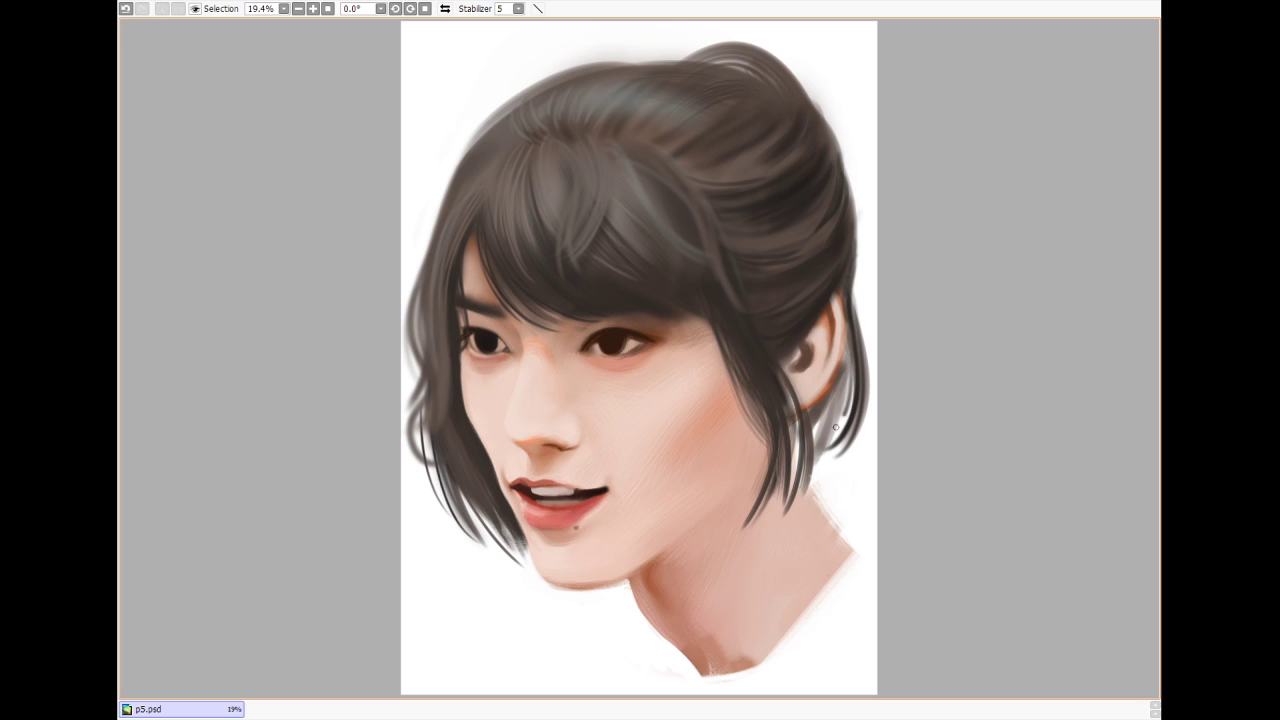
Fill the loose hair behind the ear with thin dark strands reaching down to the neck.
{"action": "left_click_drag", "start_coordinate": [852, 342], "coordinate": [821, 441]}
{"action": "left_click_drag", "start_coordinate": [848, 342], "coordinate": [812, 452]}
{"action": "left_click_drag", "start_coordinate": [841, 404], "coordinate": [829, 497]}
{"action": "left_click_drag", "start_coordinate": [842, 378], "coordinate": [812, 484]}
{"action": "mouse_move", "coordinate": [843, 383]}
{"action": "left_mouse_down"}
{"action": "mouse_move", "coordinate": [811, 436]}
{"action": "mouse_move", "coordinate": [809, 480]}
{"action": "left_mouse_up"}
Add thin dark strands to the lock in front of the ear, including flyaways curving over the cheek and neck.
{"action": "left_click_drag", "start_coordinate": [782, 415], "coordinate": [744, 525]}
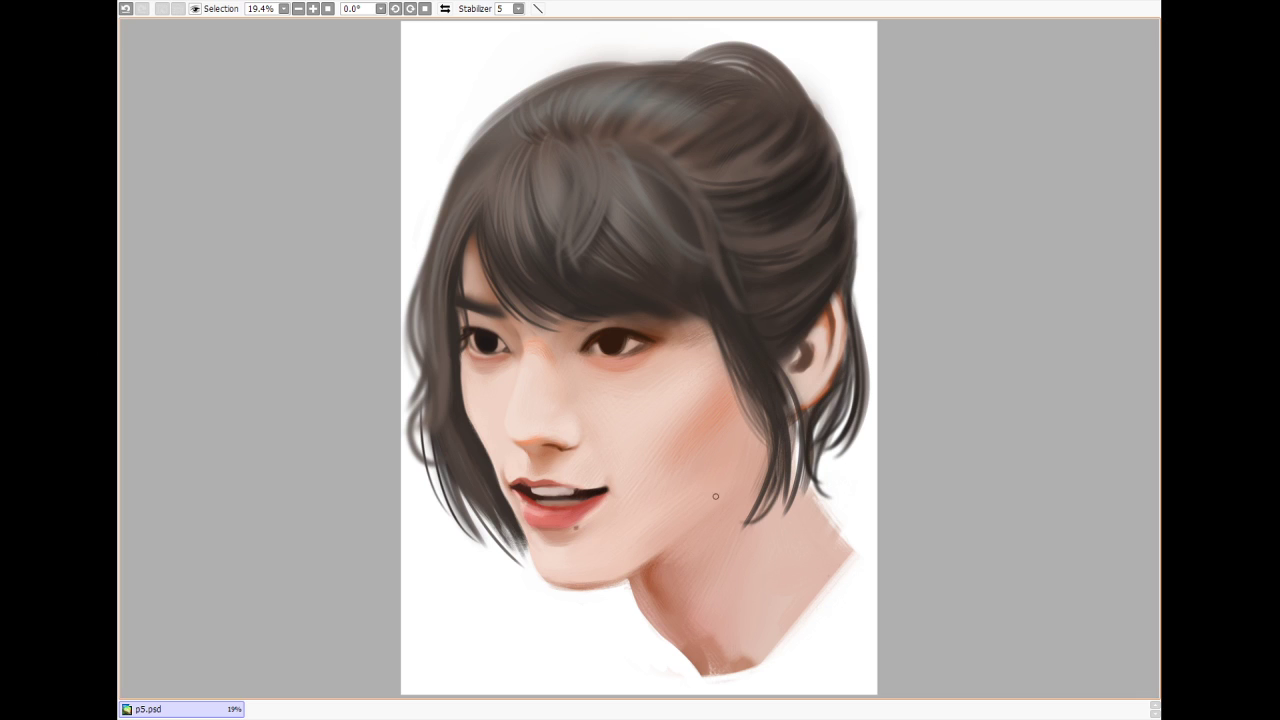
{"action": "mouse_move", "coordinate": [787, 406]}
{"action": "left_mouse_down"}
{"action": "mouse_move", "coordinate": [732, 530]}
{"action": "mouse_move", "coordinate": [730, 498]}
{"action": "left_mouse_up"}
{"action": "key", "text": "ctrl+z"}
{"action": "key", "text": "ctrl+z"}
{"action": "key", "text": "bracketleft"}
{"action": "left_click_drag", "start_coordinate": [814, 458], "coordinate": [768, 556]}
{"action": "left_click_drag", "start_coordinate": [790, 391], "coordinate": [781, 517]}
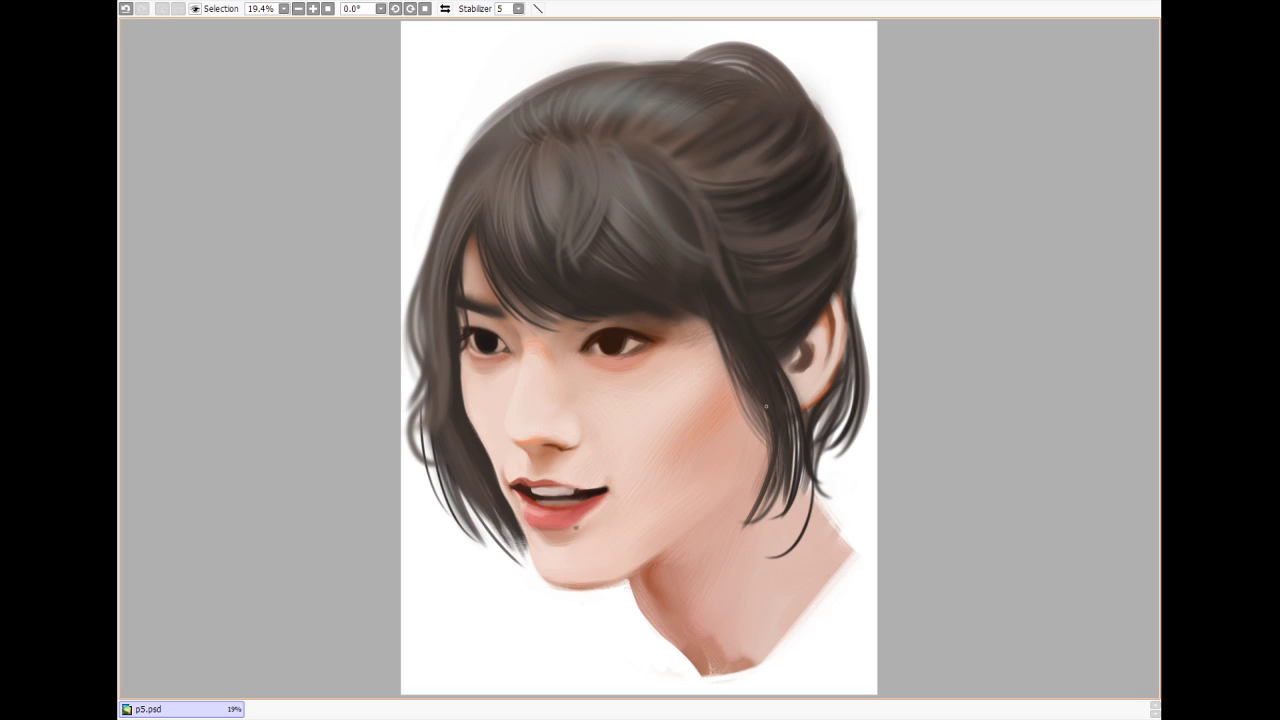
{"action": "mouse_move", "coordinate": [714, 324]}
{"action": "left_mouse_down"}
{"action": "mouse_move", "coordinate": [745, 327]}
{"action": "mouse_move", "coordinate": [795, 455]}
{"action": "mouse_move", "coordinate": [725, 327]}
{"action": "mouse_move", "coordinate": [843, 457]}
{"action": "left_mouse_up"}
{"action": "key", "text": "ctrl+z"}
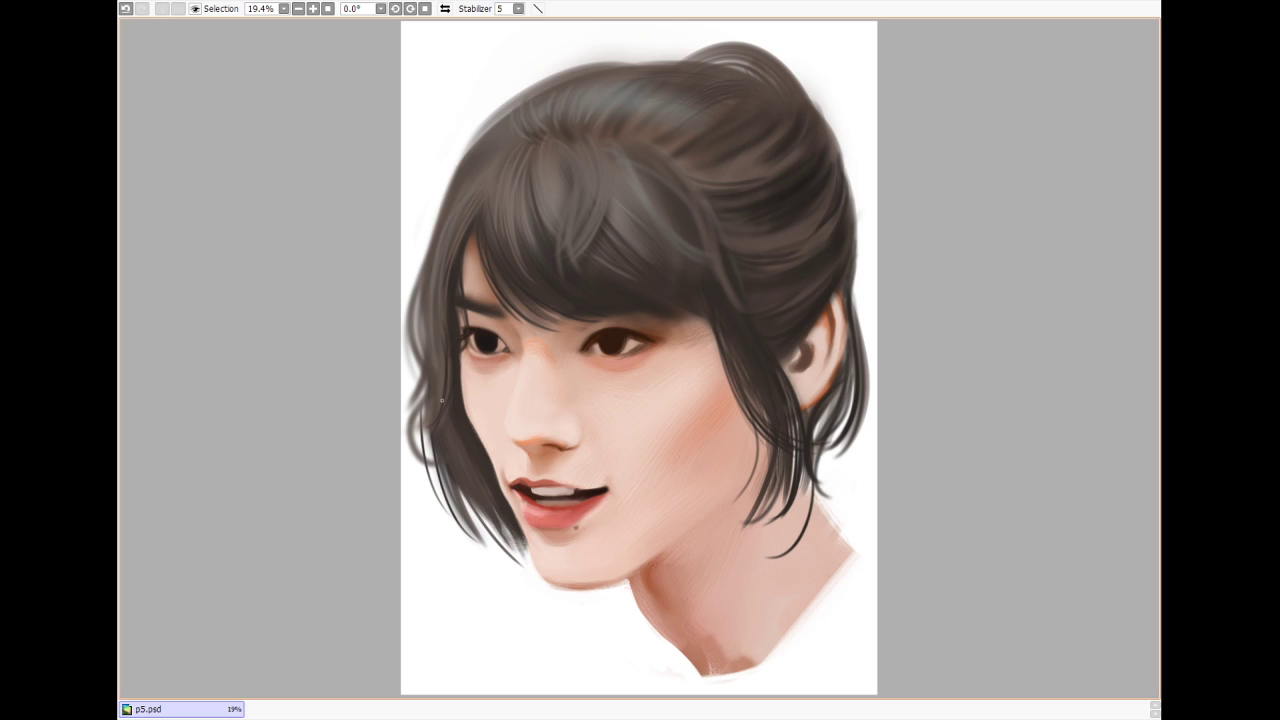
Paint thin dark strands from the parting down the wavy face-framing hair on the far side.
{"action": "key", "text": "ctrl+z"}
{"action": "key", "text": "ctrl+z"}
{"action": "left_click_drag", "start_coordinate": [447, 323], "coordinate": [441, 467]}
{"action": "left_click_drag", "start_coordinate": [447, 211], "coordinate": [436, 262]}
{"action": "left_click_drag", "start_coordinate": [485, 169], "coordinate": [425, 335]}
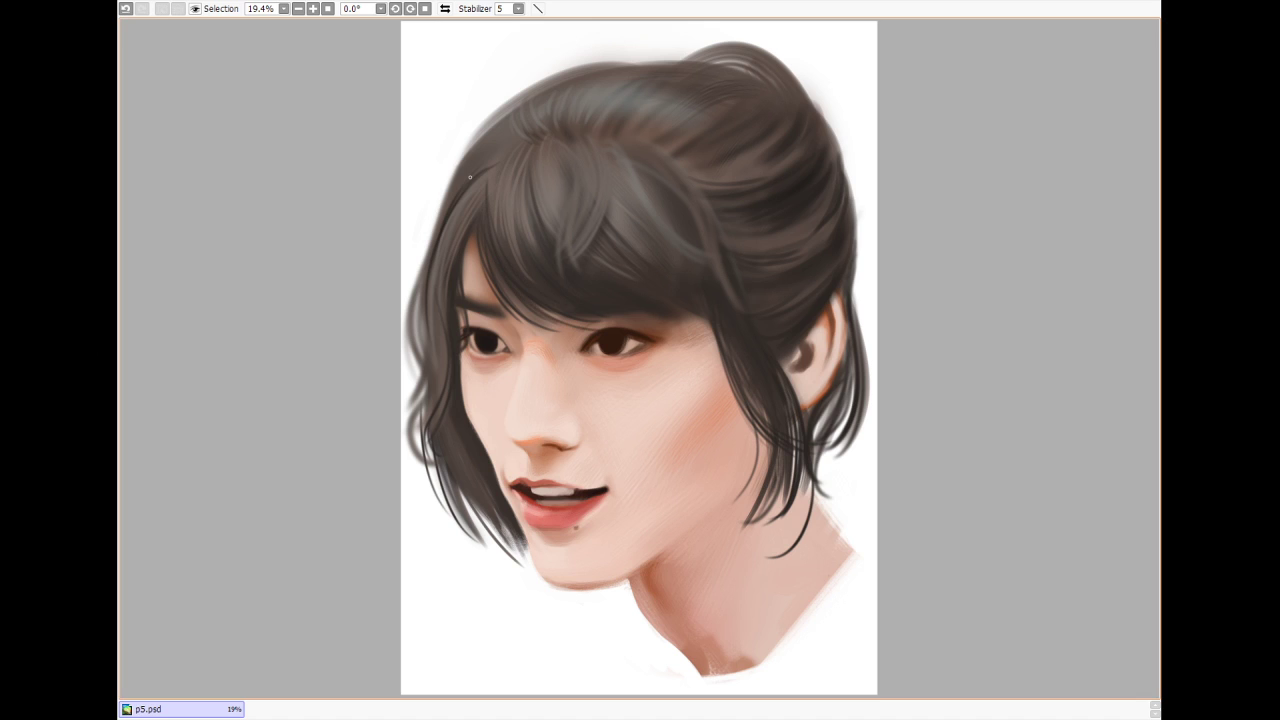
{"action": "key", "text": "ctrl+z"}
{"action": "left_click_drag", "start_coordinate": [521, 148], "coordinate": [490, 192]}
{"action": "key", "text": "ctrl+z"}
{"action": "key", "text": "ctrl+z"}
{"action": "key", "text": "ctrl+z"}
Deepen the shadow in the fringe above the eyes with a warm dark brown.
{"action": "key", "text": "b"}
{"action": "mouse_move", "coordinate": [579, 298]}
{"action": "left_mouse_down"}
{"action": "mouse_move", "coordinate": [523, 230]}
{"action": "mouse_move", "coordinate": [600, 300]}
{"action": "left_mouse_up"}
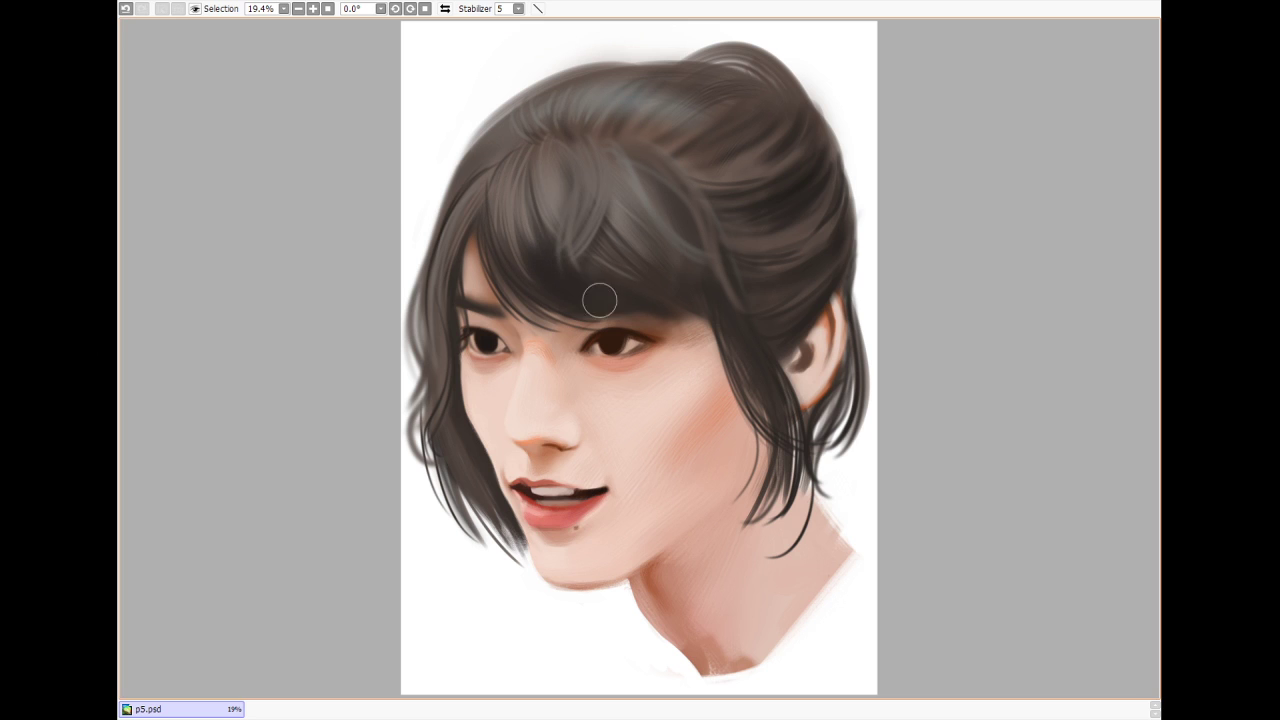
{"action": "key", "text": "ctrl+z"}
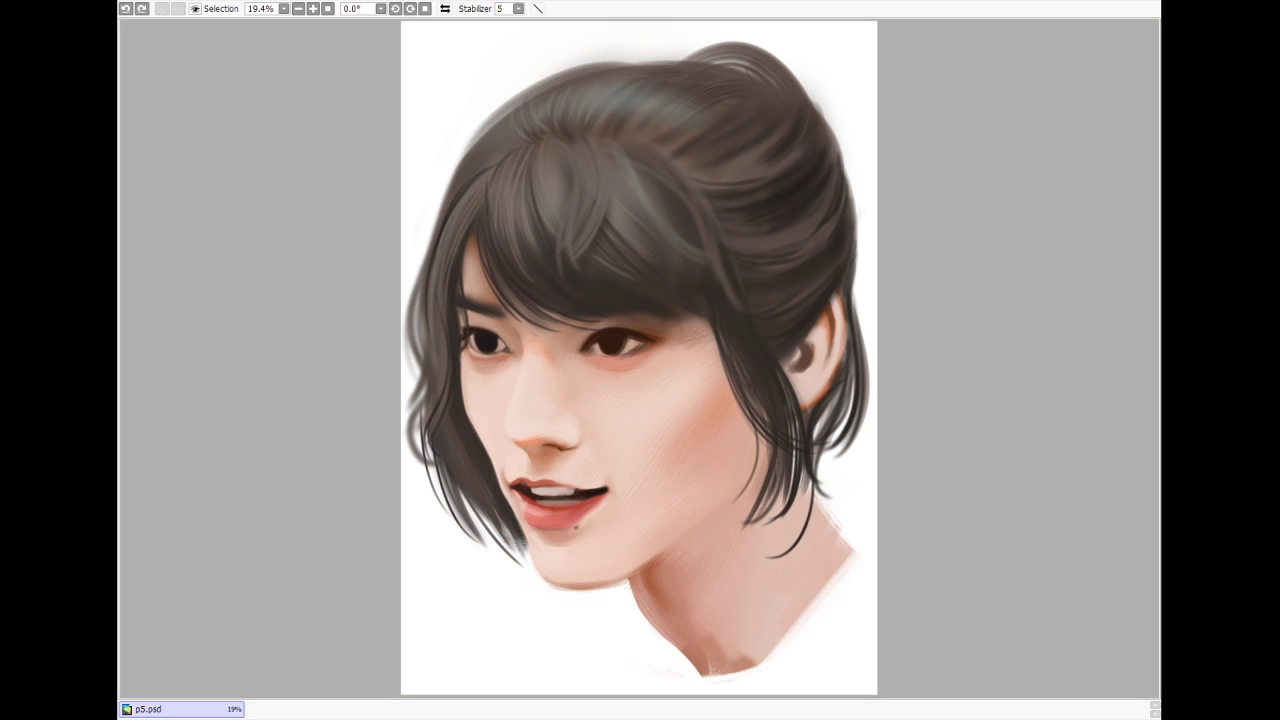
{"action": "mouse_move", "coordinate": [600, 305]}
{"action": "left_mouse_down"}
{"action": "mouse_move", "coordinate": [522, 256]}
{"action": "mouse_move", "coordinate": [512, 84]}
{"action": "mouse_move", "coordinate": [582, 308]}
{"action": "left_mouse_up"}
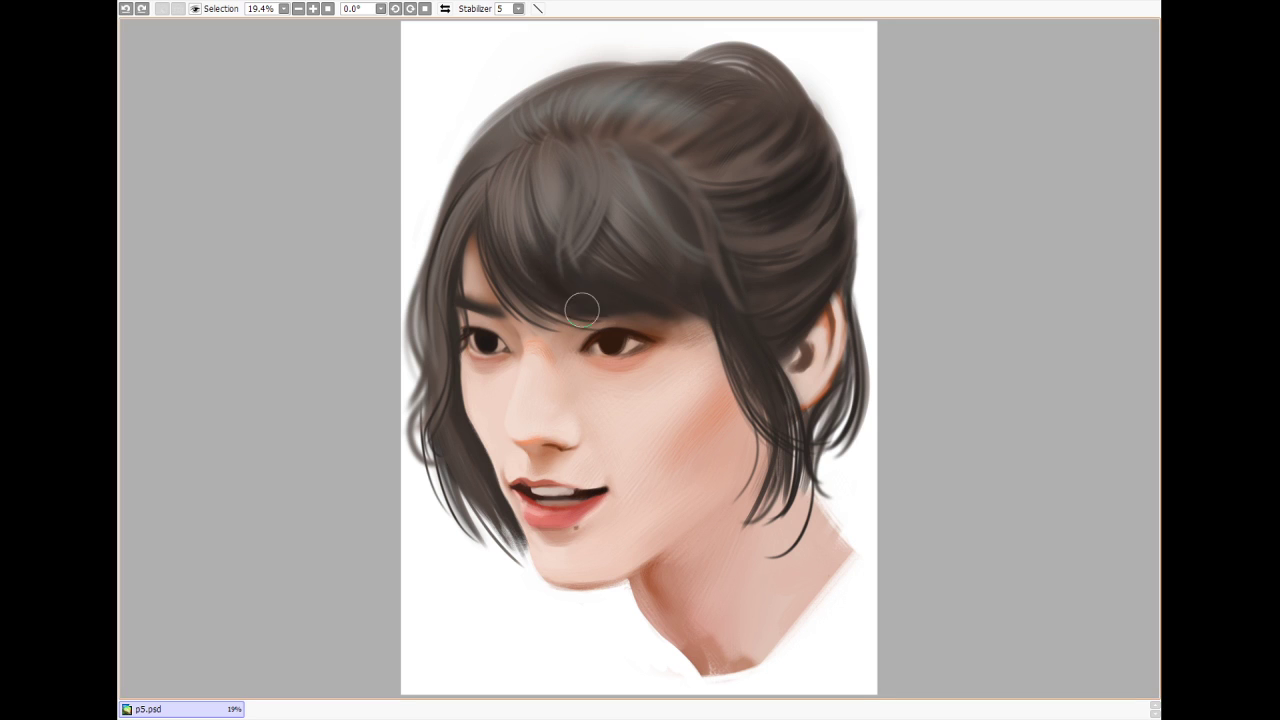
{"action": "key", "text": "["}
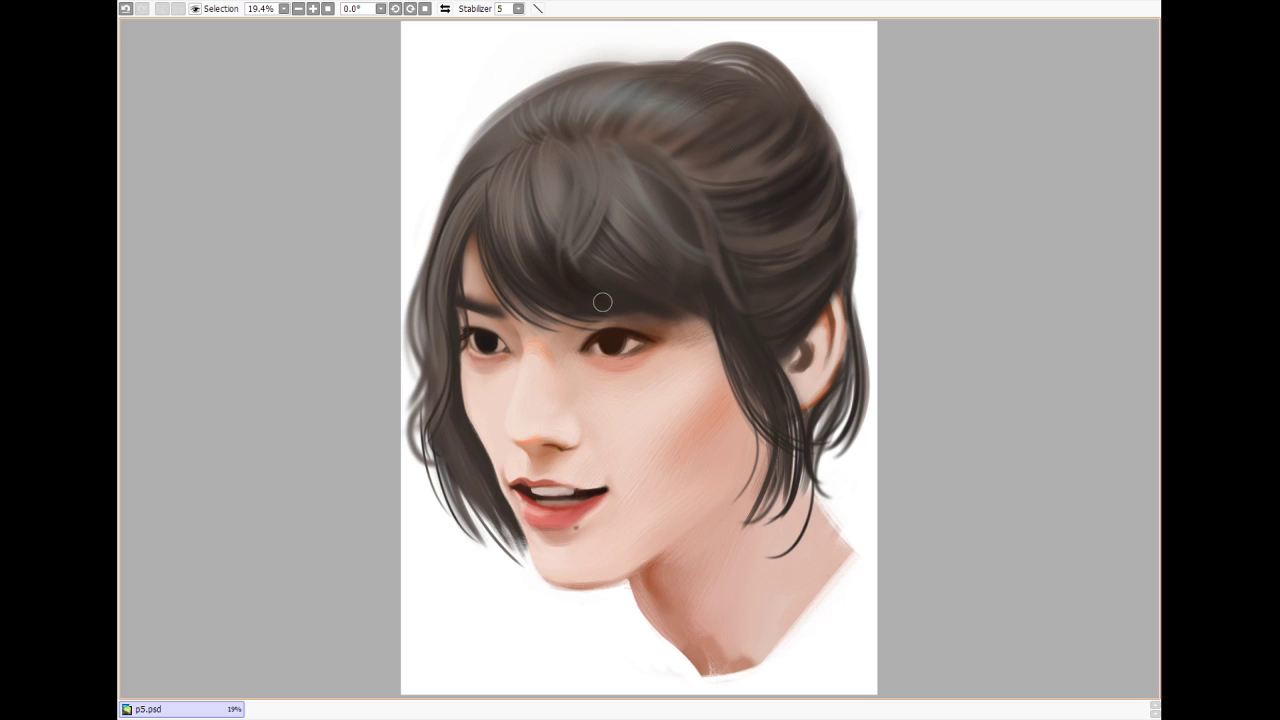
{"action": "left_click_drag", "start_coordinate": [577, 260], "coordinate": [671, 311]}
{"action": "left_click_drag", "start_coordinate": [525, 250], "coordinate": [549, 289]}
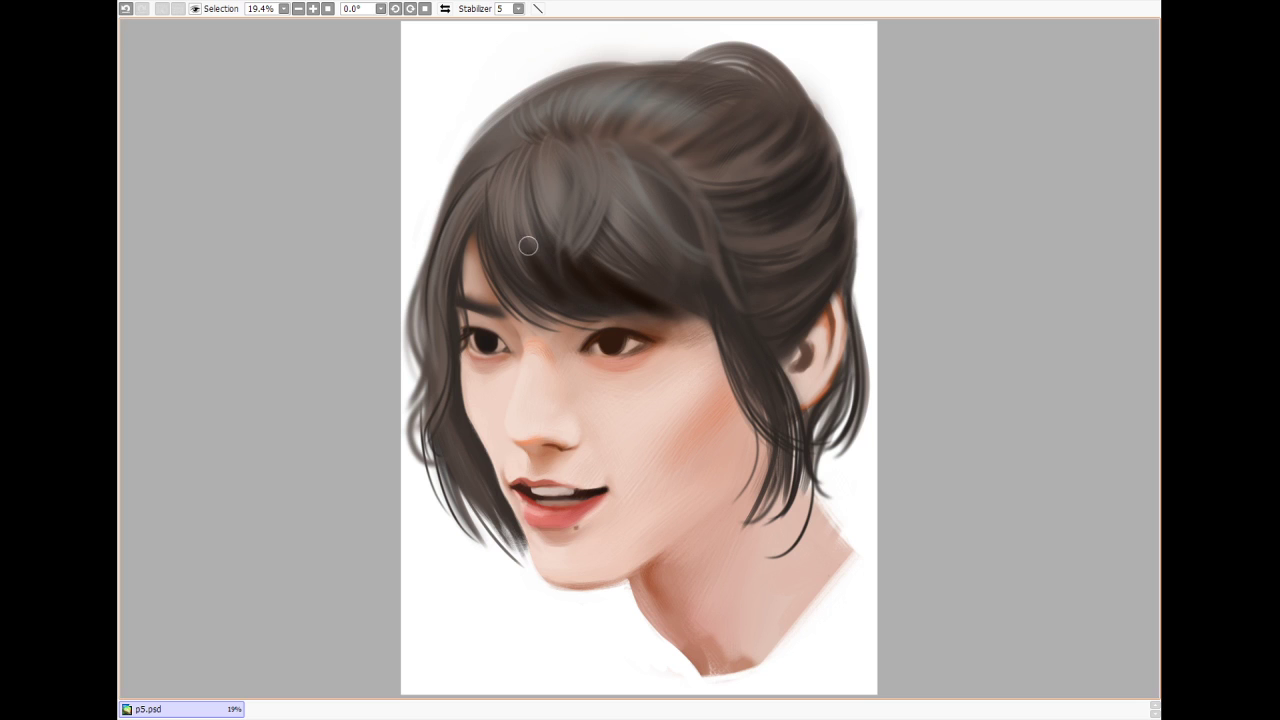
{"action": "mouse_move", "coordinate": [520, 227]}
{"action": "left_mouse_down"}
{"action": "mouse_move", "coordinate": [539, 304]}
{"action": "mouse_move", "coordinate": [512, 258]}
{"action": "left_mouse_up"}
{"action": "left_click_drag", "start_coordinate": [643, 239], "coordinate": [660, 291]}
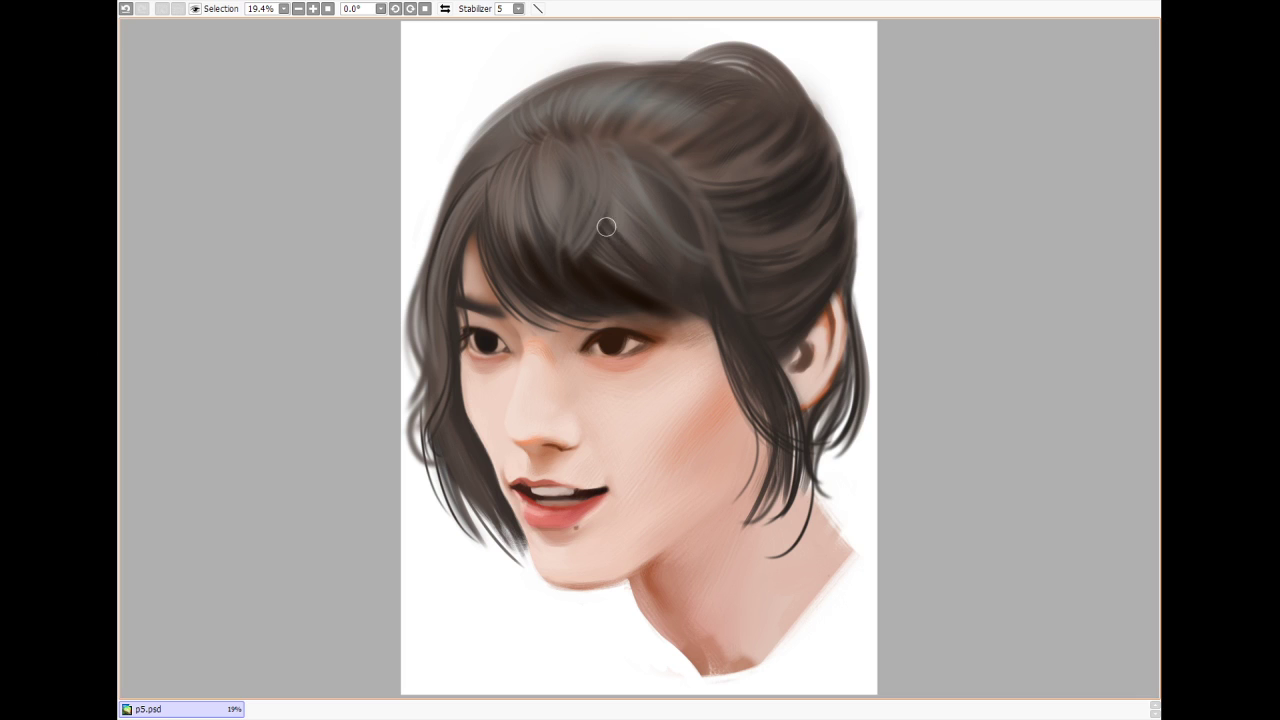
Extend the dark brown shading through the rear half of the fringe toward the temple.
{"action": "left_click_drag", "start_coordinate": [606, 226], "coordinate": [680, 305]}
{"action": "mouse_move", "coordinate": [643, 242]}
{"action": "left_mouse_down"}
{"action": "mouse_move", "coordinate": [685, 298]}
{"action": "mouse_move", "coordinate": [636, 226]}
{"action": "mouse_move", "coordinate": [702, 308]}
{"action": "left_mouse_up"}
{"action": "key", "text": "ctrl+z"}
{"action": "key", "text": "bracketleft"}
{"action": "key", "text": "bracketleft"}
{"action": "key", "text": "bracketleft"}
{"action": "mouse_move", "coordinate": [677, 254]}
{"action": "left_mouse_down"}
{"action": "mouse_move", "coordinate": [718, 320]}
{"action": "mouse_move", "coordinate": [713, 300]}
{"action": "left_mouse_up"}
{"action": "left_click_drag", "start_coordinate": [663, 181], "coordinate": [714, 287]}
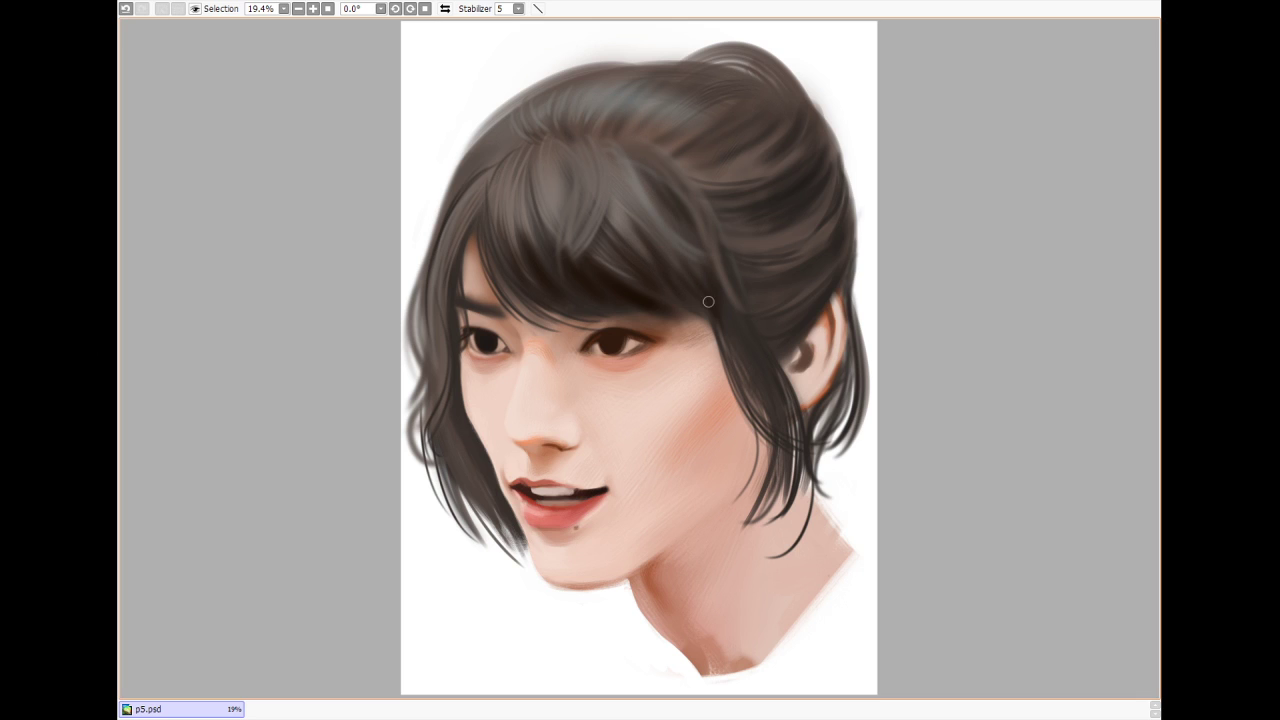
{"action": "left_click_drag", "start_coordinate": [607, 219], "coordinate": [634, 272]}
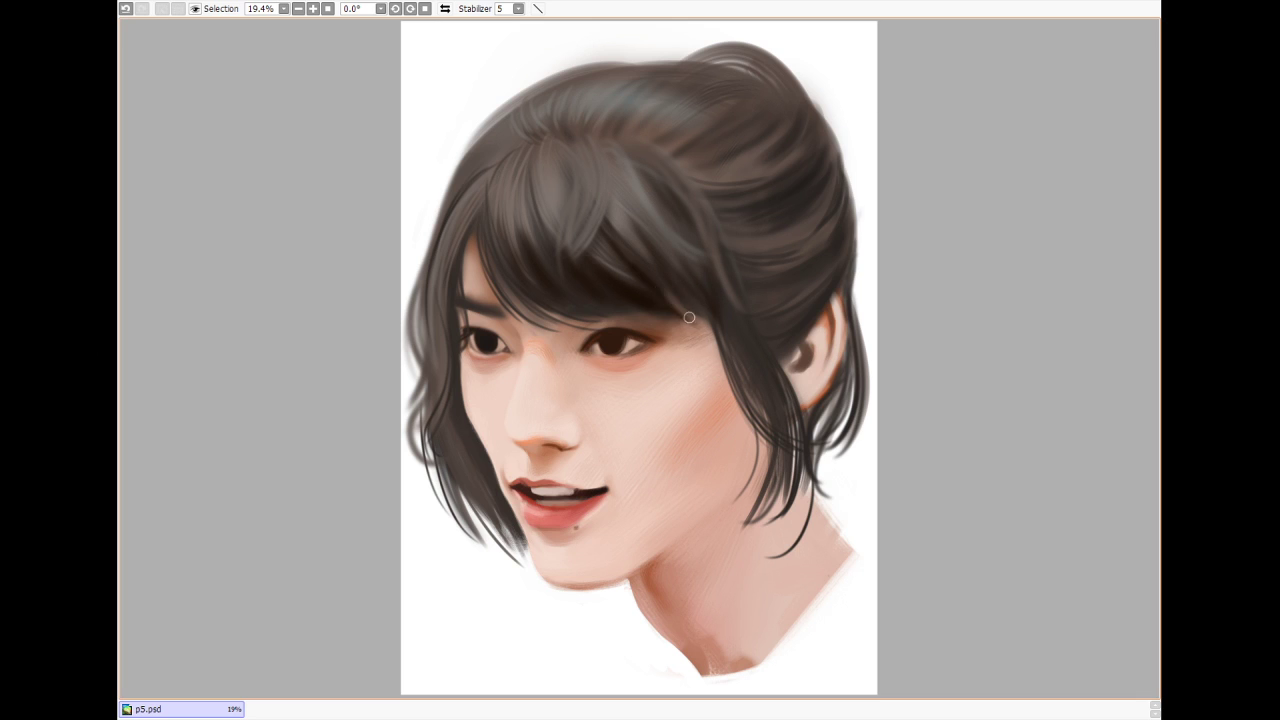
Darken the lock falling from the temple and the hair just above the ear with brown strokes.
{"action": "left_click_drag", "start_coordinate": [708, 292], "coordinate": [755, 389]}
{"action": "left_click_drag", "start_coordinate": [720, 300], "coordinate": [760, 370]}
{"action": "left_click_drag", "start_coordinate": [707, 266], "coordinate": [789, 422]}
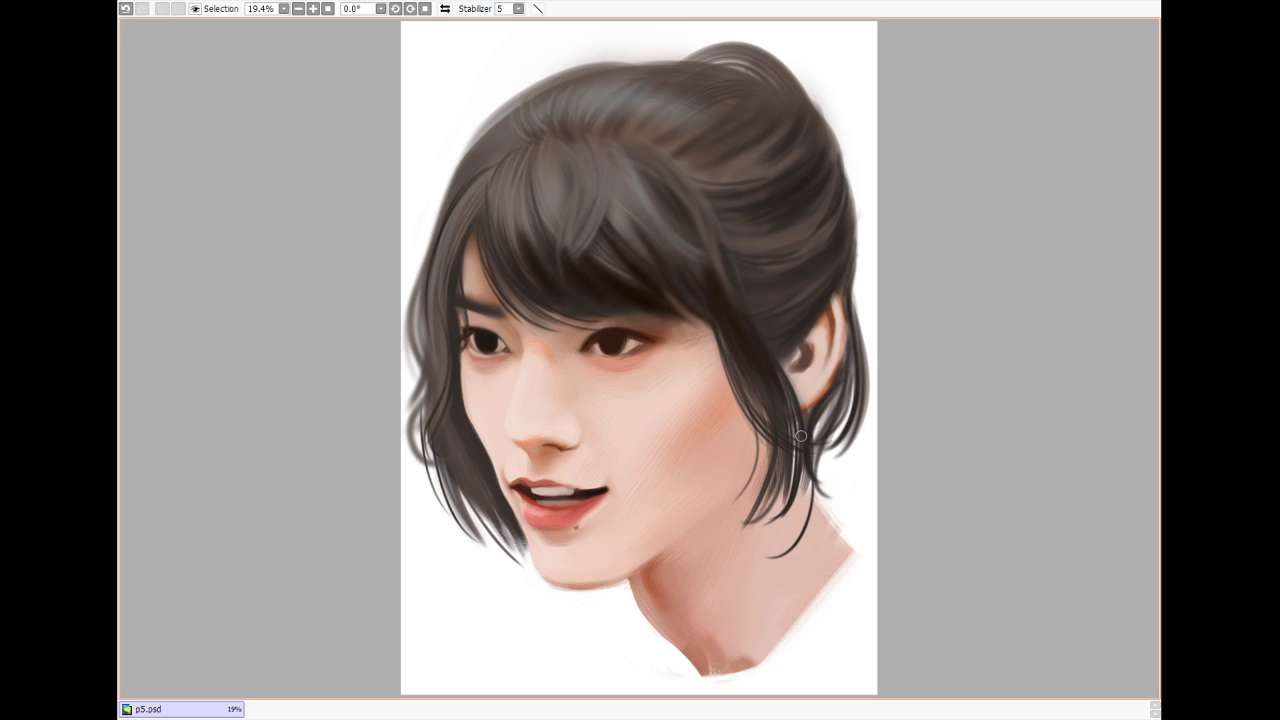
{"action": "left_click_drag", "start_coordinate": [774, 325], "coordinate": [807, 321]}
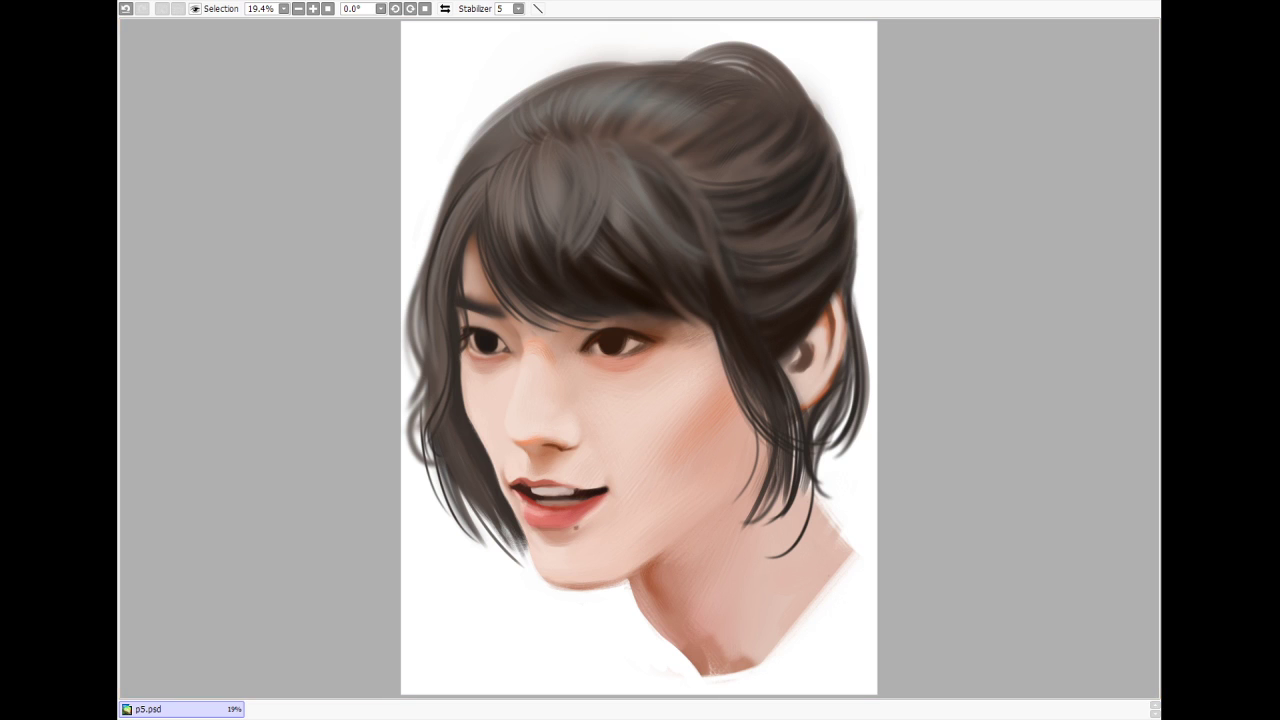
{"action": "key", "text": "ctrl+z"}
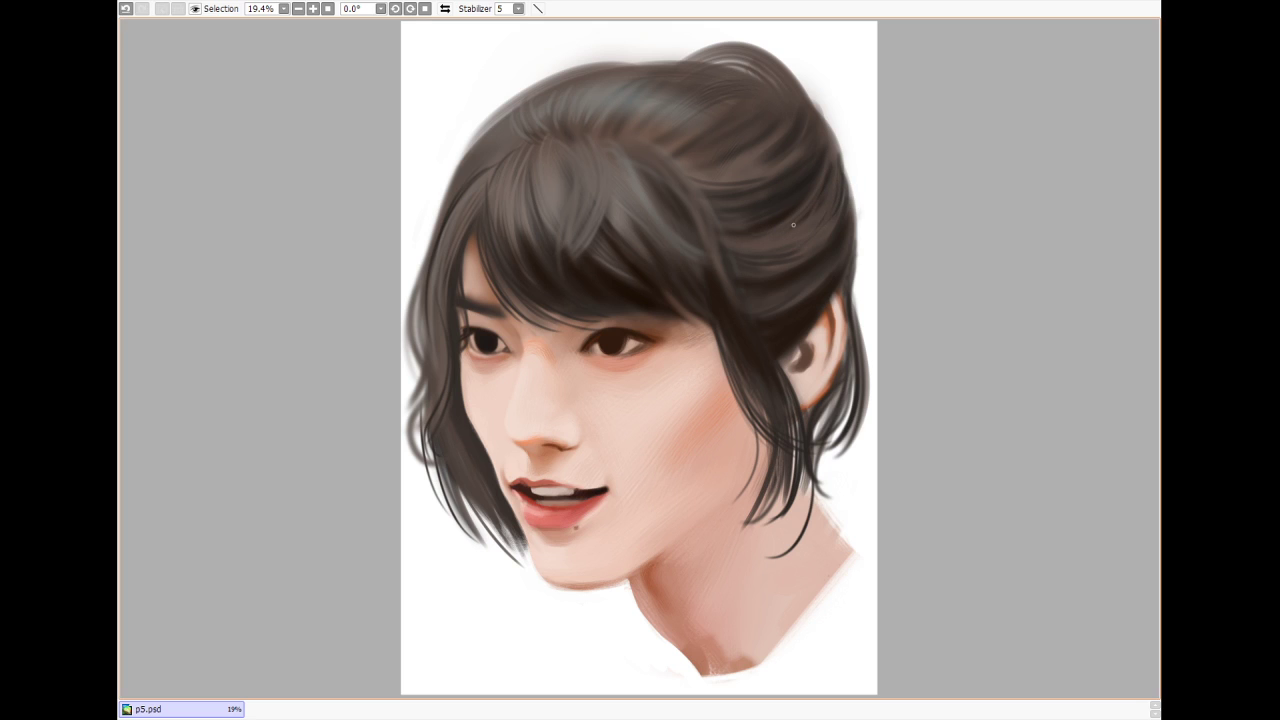
Paint light blue-grey strands on the fringe's middle lock and along its back edge.
{"action": "key", "text": "ctrl+z"}
{"action": "key", "text": "ctrl+z"}
{"action": "key", "text": "]"}
{"action": "left_click_drag", "start_coordinate": [621, 154], "coordinate": [647, 201]}
{"action": "key", "text": "ctrl+z"}
{"action": "left_click_drag", "start_coordinate": [622, 154], "coordinate": [706, 258]}
{"action": "key", "text": "ctrl+z"}
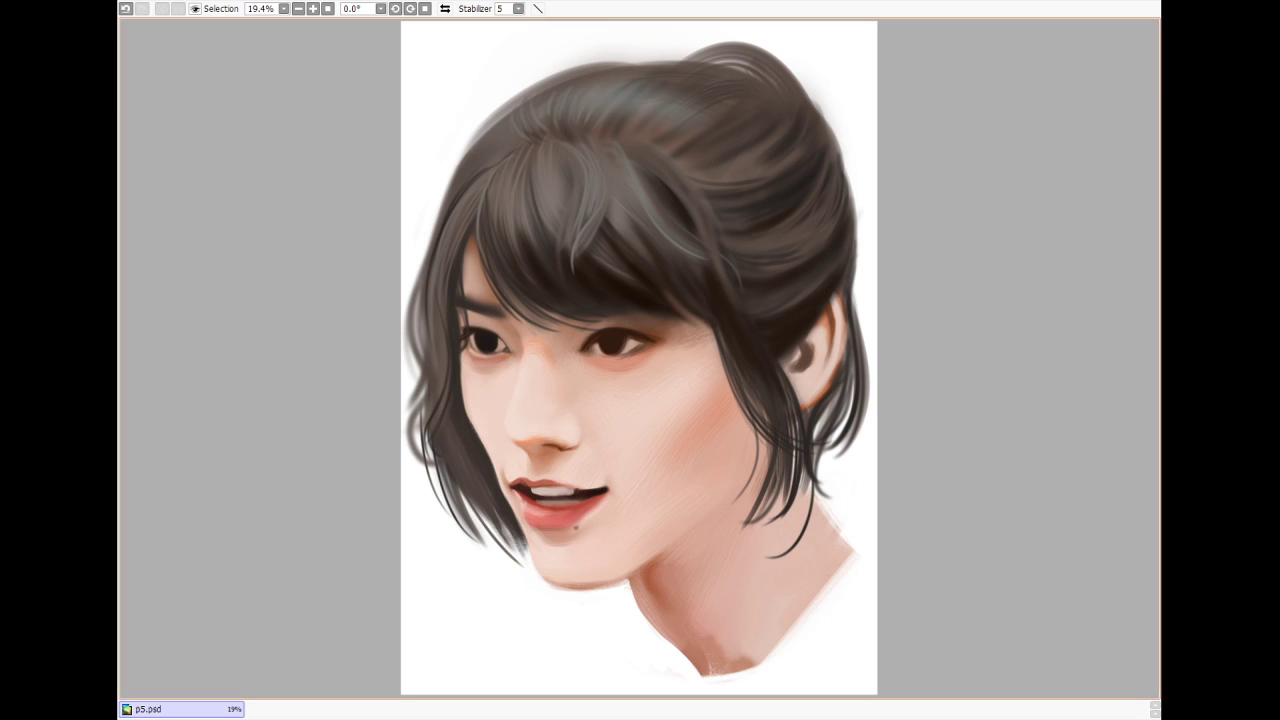
Lighten the front part of the fringe with soft grey strokes from the parting toward the forehead.
{"action": "key", "text": "ctrl+z"}
{"action": "left_click_drag", "start_coordinate": [508, 167], "coordinate": [484, 250]}
{"action": "key", "text": "ctrl+z"}
{"action": "key", "text": "ctrl+z"}
{"action": "left_click_drag", "start_coordinate": [504, 168], "coordinate": [486, 246]}
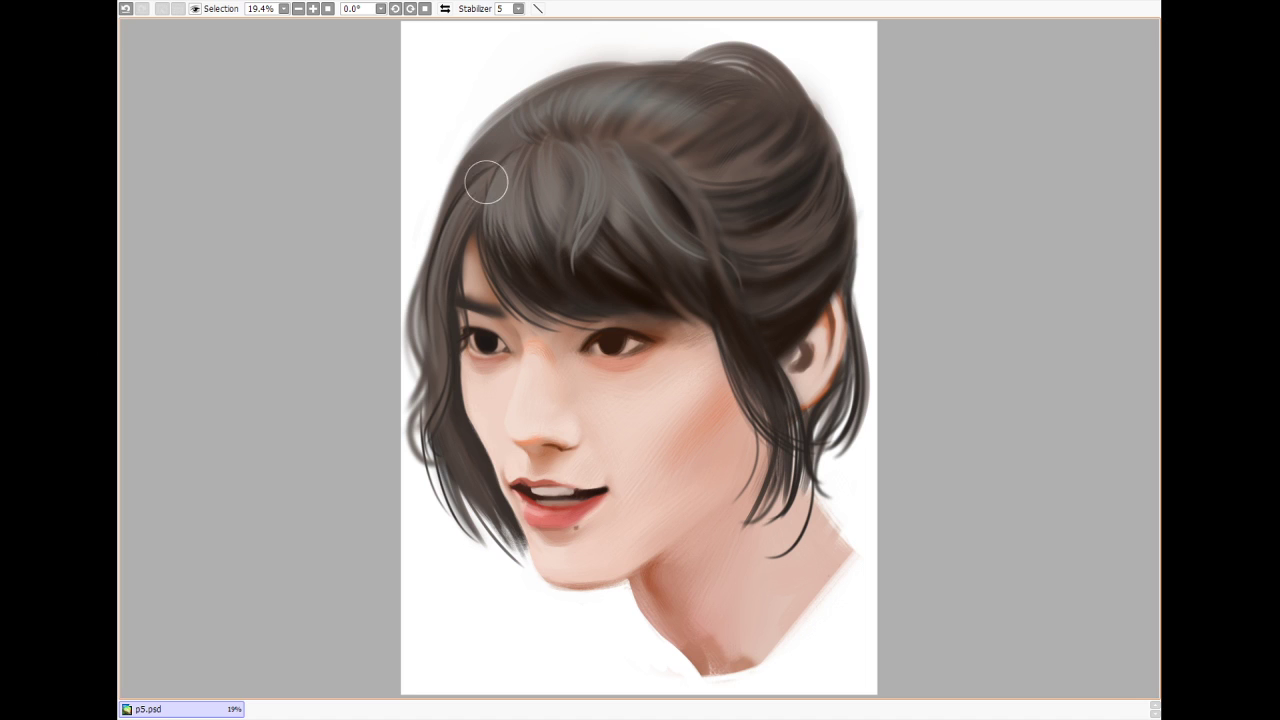
{"action": "mouse_move", "coordinate": [510, 236]}
{"action": "left_mouse_down"}
{"action": "mouse_move", "coordinate": [526, 230]}
{"action": "mouse_move", "coordinate": [491, 240]}
{"action": "left_mouse_up"}
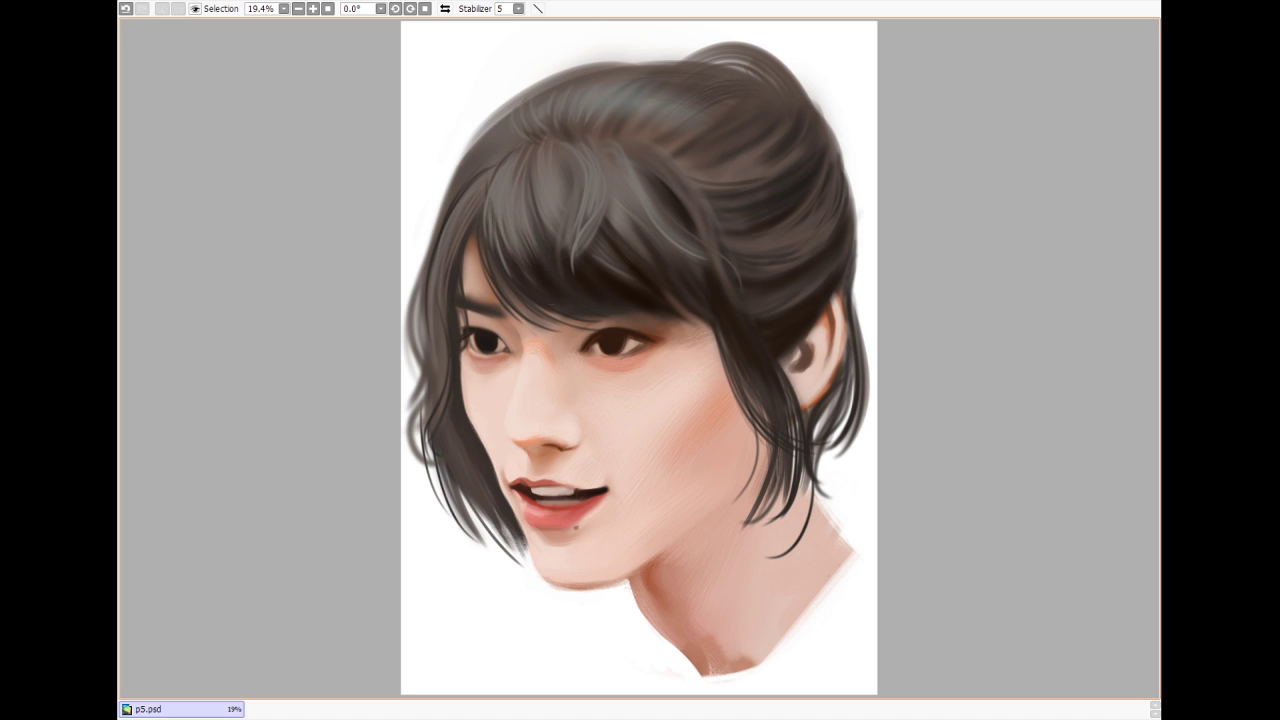
{"action": "key", "text": "ctrl+z"}
{"action": "left_click_drag", "start_coordinate": [526, 154], "coordinate": [509, 205]}
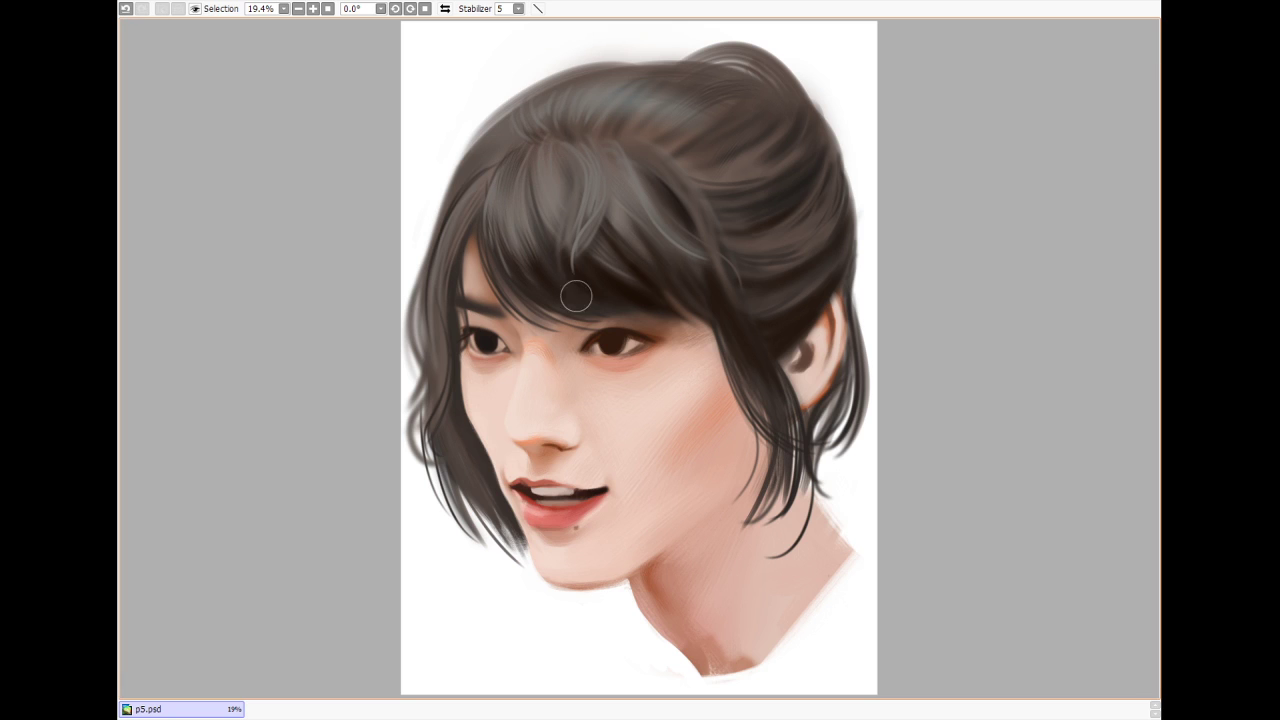
{"action": "key", "text": "ctrl+z"}
{"action": "left_click_drag", "start_coordinate": [545, 233], "coordinate": [571, 277]}
Brush a soft cool grey sheen over the crown and swept-back hair with a larger brush.
{"action": "key", "text": "bracketright"}
{"action": "key", "text": "bracketright"}
{"action": "key", "text": "bracketright"}
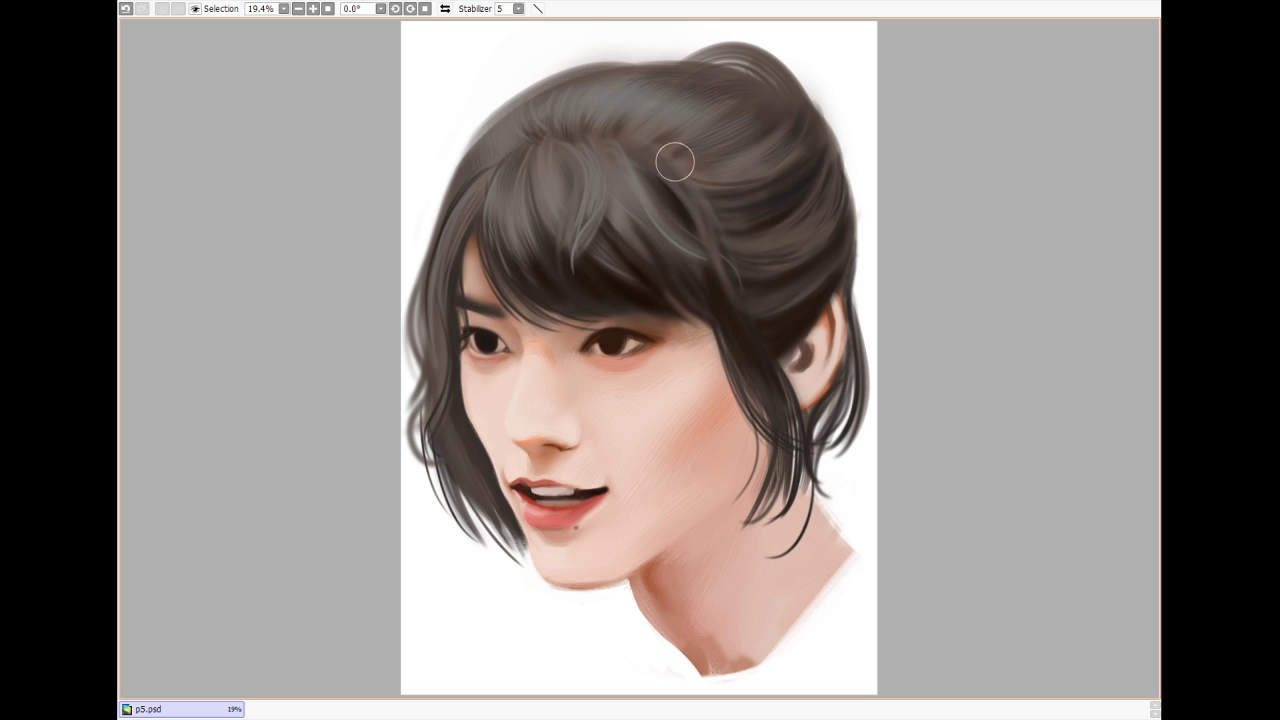
{"action": "left_click_drag", "start_coordinate": [670, 134], "coordinate": [716, 114]}
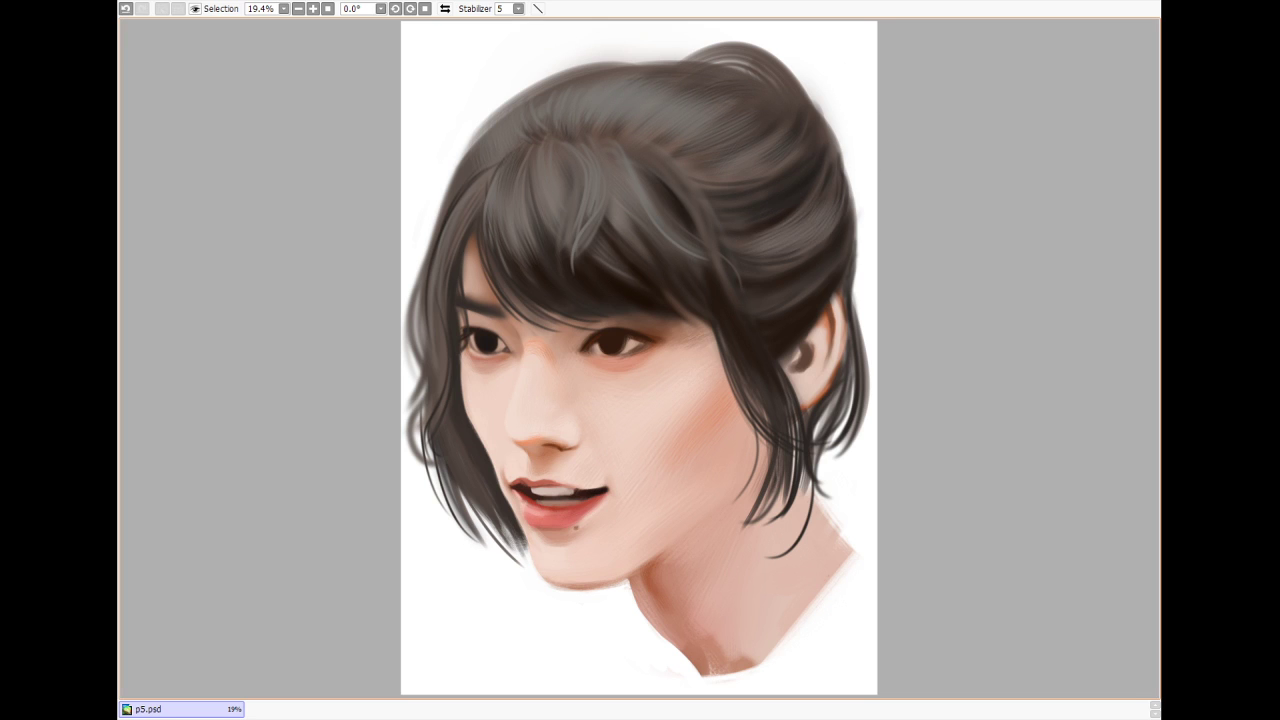
{"action": "key", "text": "ctrl+z"}
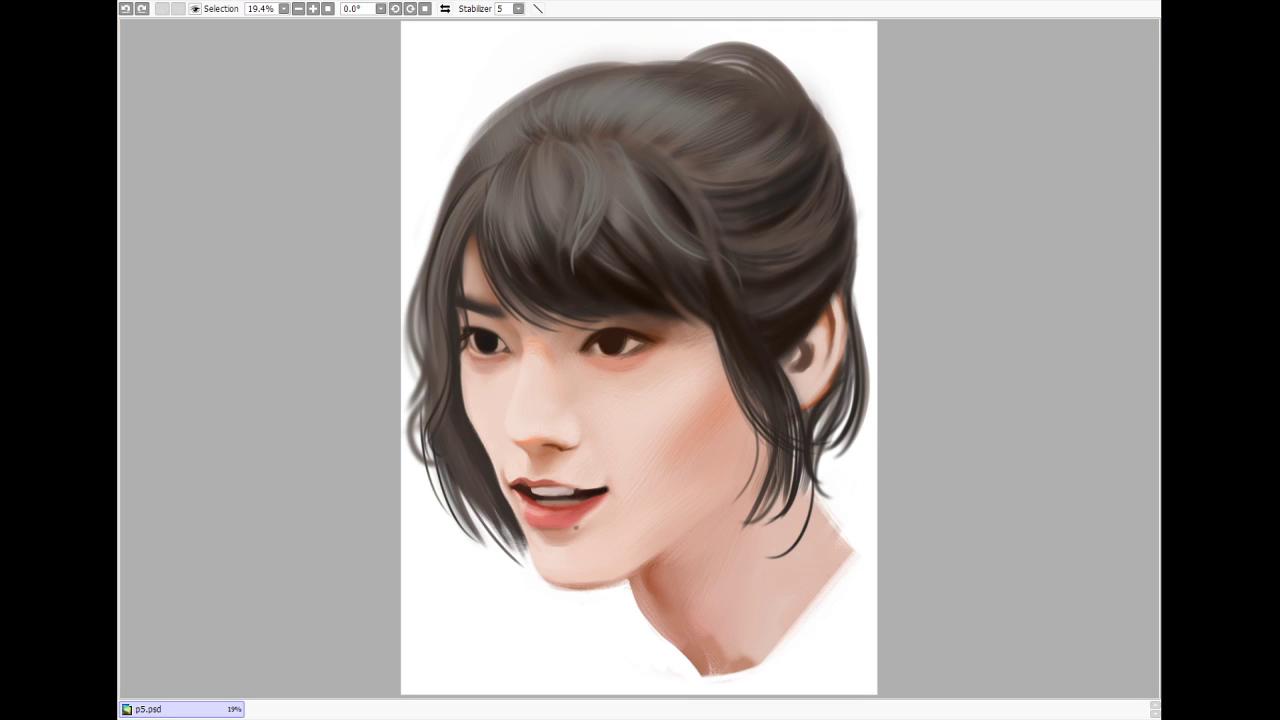
{"action": "left_click_drag", "start_coordinate": [484, 147], "coordinate": [710, 108]}
{"action": "key", "text": "ctrl+z"}
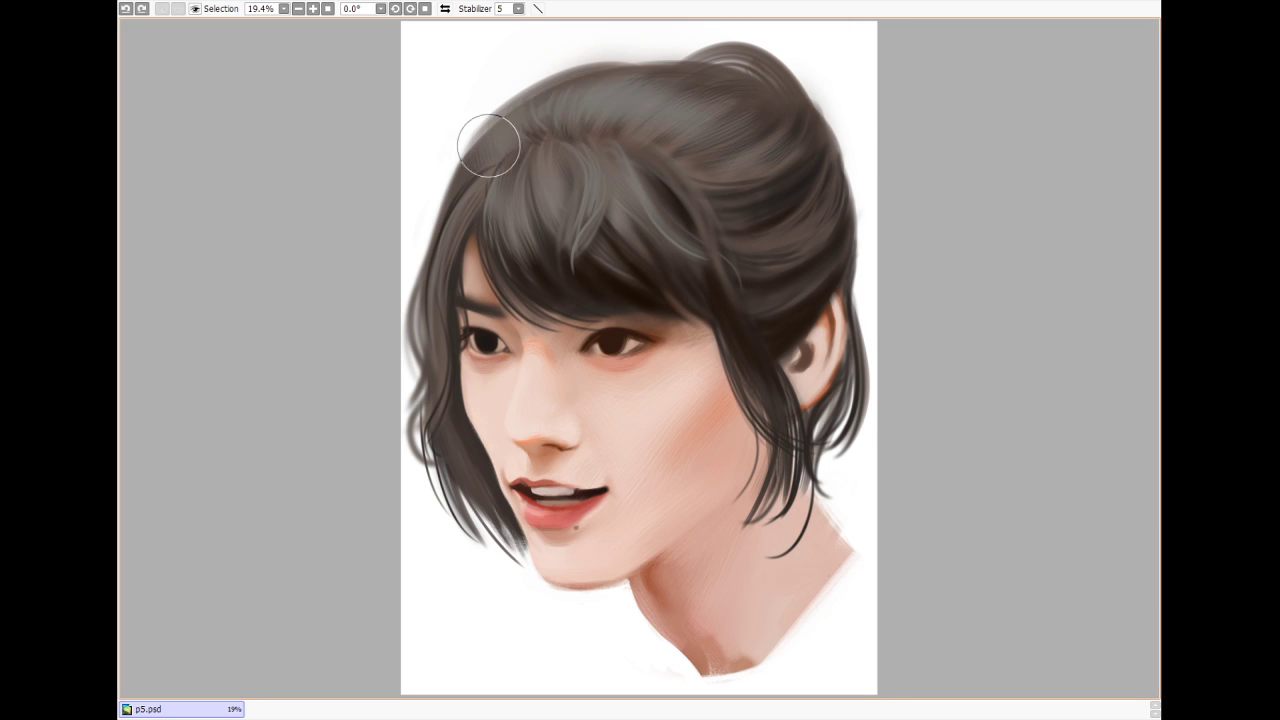
{"action": "mouse_move", "coordinate": [489, 146]}
{"action": "left_mouse_down"}
{"action": "mouse_move", "coordinate": [715, 115]}
{"action": "mouse_move", "coordinate": [514, 122]}
{"action": "mouse_move", "coordinate": [733, 137]}
{"action": "left_mouse_up"}
{"action": "key", "text": "ctrl+z"}
{"action": "key", "text": "bracketleft"}
{"action": "key", "text": "bracketleft"}
{"action": "key", "text": "bracketright"}
{"action": "key", "text": "bracketright"}
{"action": "key", "text": "bracketright"}
{"action": "key", "text": "bracketright"}
{"action": "key", "text": "ctrl+z"}
{"action": "key", "text": "ctrl+z"}
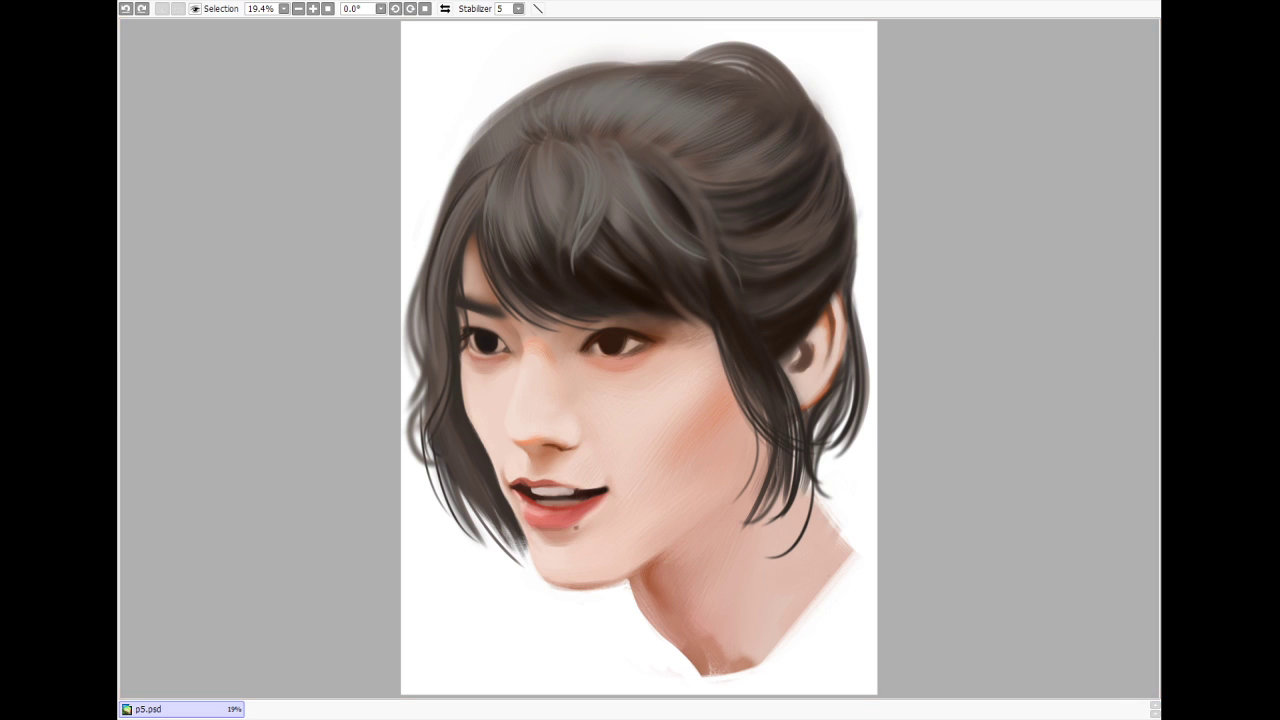
Tint the crown and the top of the swept-back hair with a warm golden-brown glaze using a large brush.
{"action": "mouse_move", "coordinate": [516, 122]}
{"action": "left_mouse_down"}
{"action": "mouse_move", "coordinate": [534, 100]}
{"action": "mouse_move", "coordinate": [765, 147]}
{"action": "left_mouse_up"}
{"action": "key", "text": "ctrl+z"}
{"action": "mouse_move", "coordinate": [511, 105]}
{"action": "left_mouse_down"}
{"action": "mouse_move", "coordinate": [622, 89]}
{"action": "mouse_move", "coordinate": [777, 163]}
{"action": "left_mouse_up"}
{"action": "left_click_drag", "start_coordinate": [527, 138], "coordinate": [720, 157]}
{"action": "key", "text": "ctrl+z"}
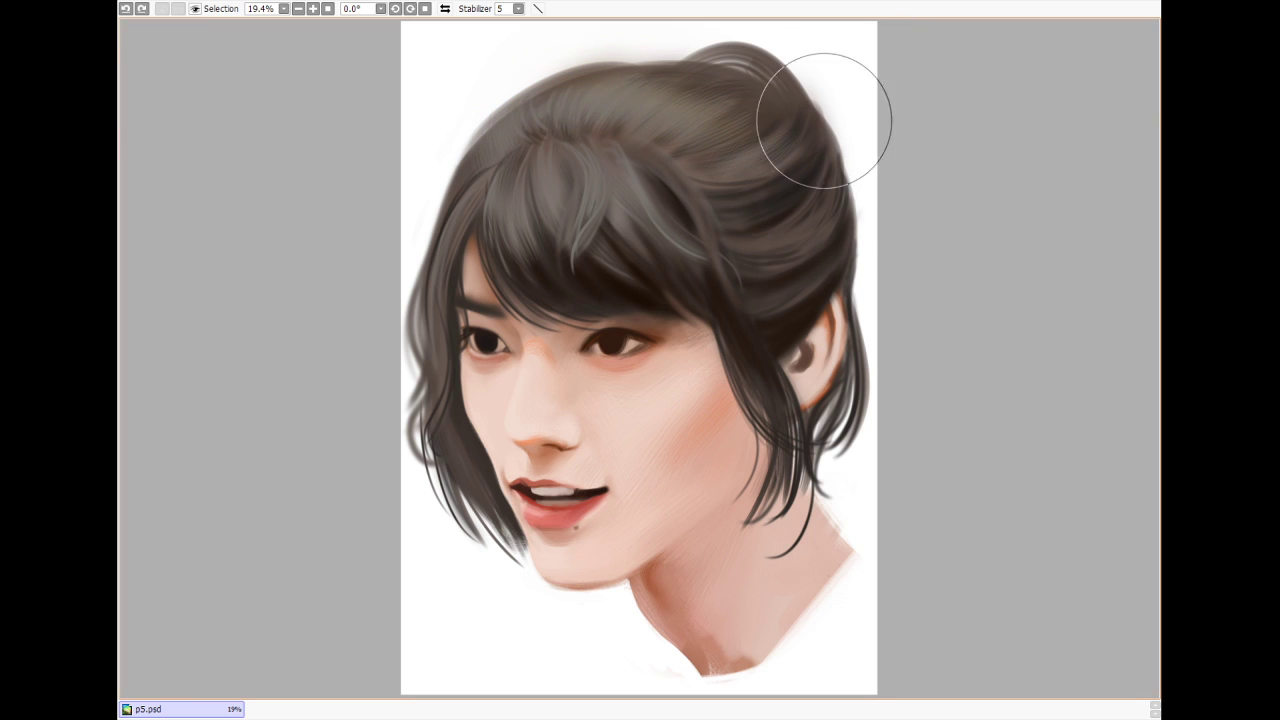
{"action": "left_click_drag", "start_coordinate": [495, 118], "coordinate": [613, 149]}
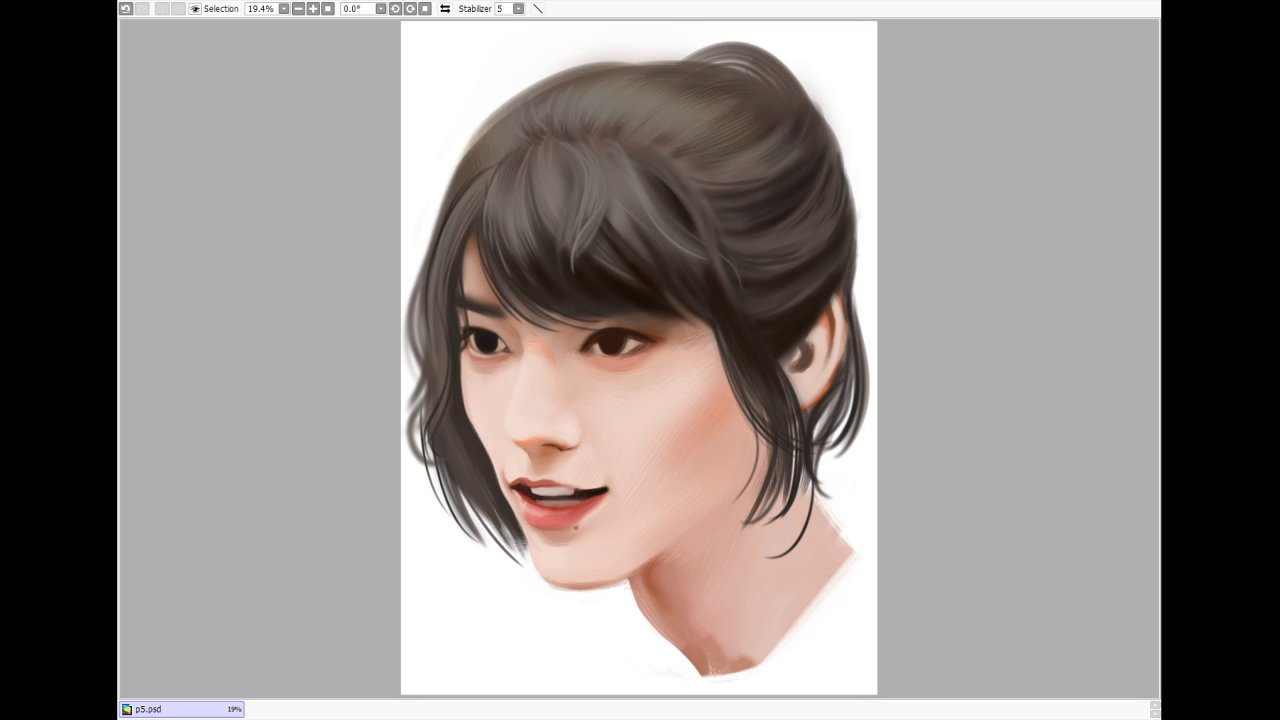
{"action": "left_click_drag", "start_coordinate": [597, 84], "coordinate": [820, 174]}
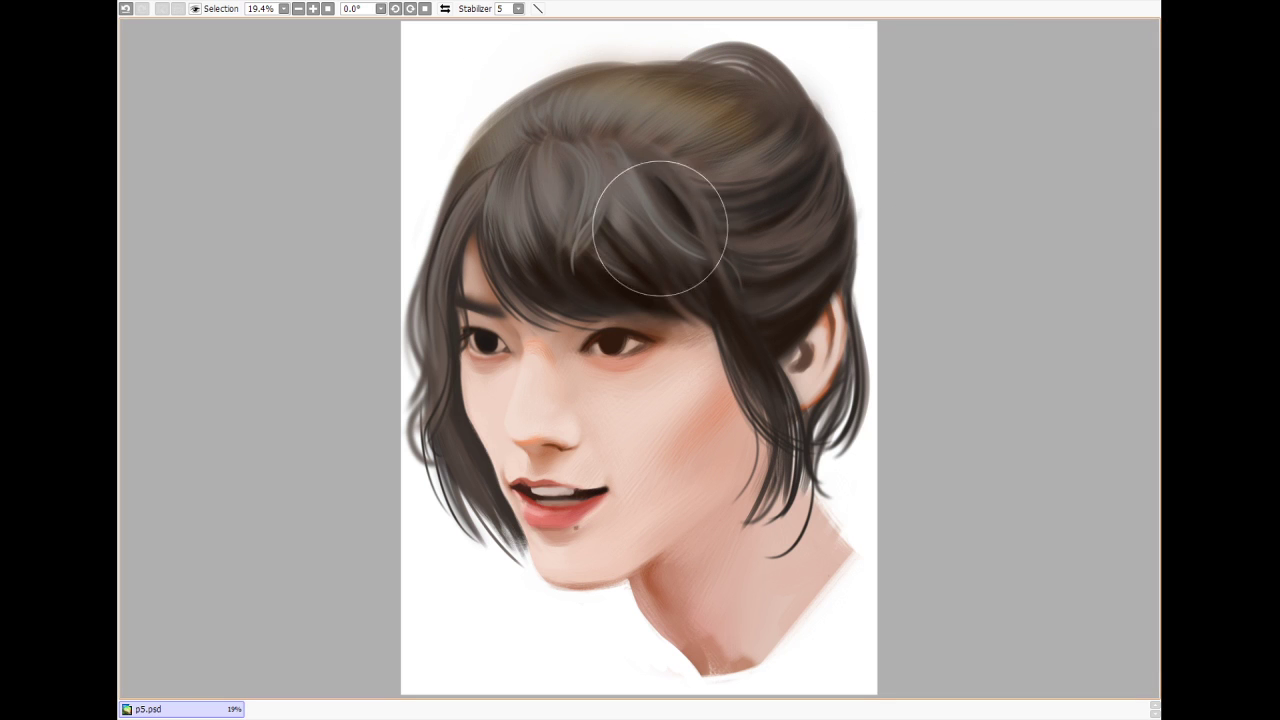
Glaze a subtle reddish tint across the middle of the fringe.
{"action": "left_click_drag", "start_coordinate": [512, 226], "coordinate": [659, 233]}
{"action": "mouse_move", "coordinate": [490, 223]}
{"action": "left_mouse_down"}
{"action": "mouse_move", "coordinate": [529, 236]}
{"action": "mouse_move", "coordinate": [749, 148]}
{"action": "mouse_move", "coordinate": [480, 219]}
{"action": "mouse_move", "coordinate": [740, 172]}
{"action": "mouse_move", "coordinate": [603, 242]}
{"action": "left_mouse_up"}
{"action": "key", "text": "ctrl+z"}
{"action": "left_click_drag", "start_coordinate": [511, 232], "coordinate": [649, 226]}
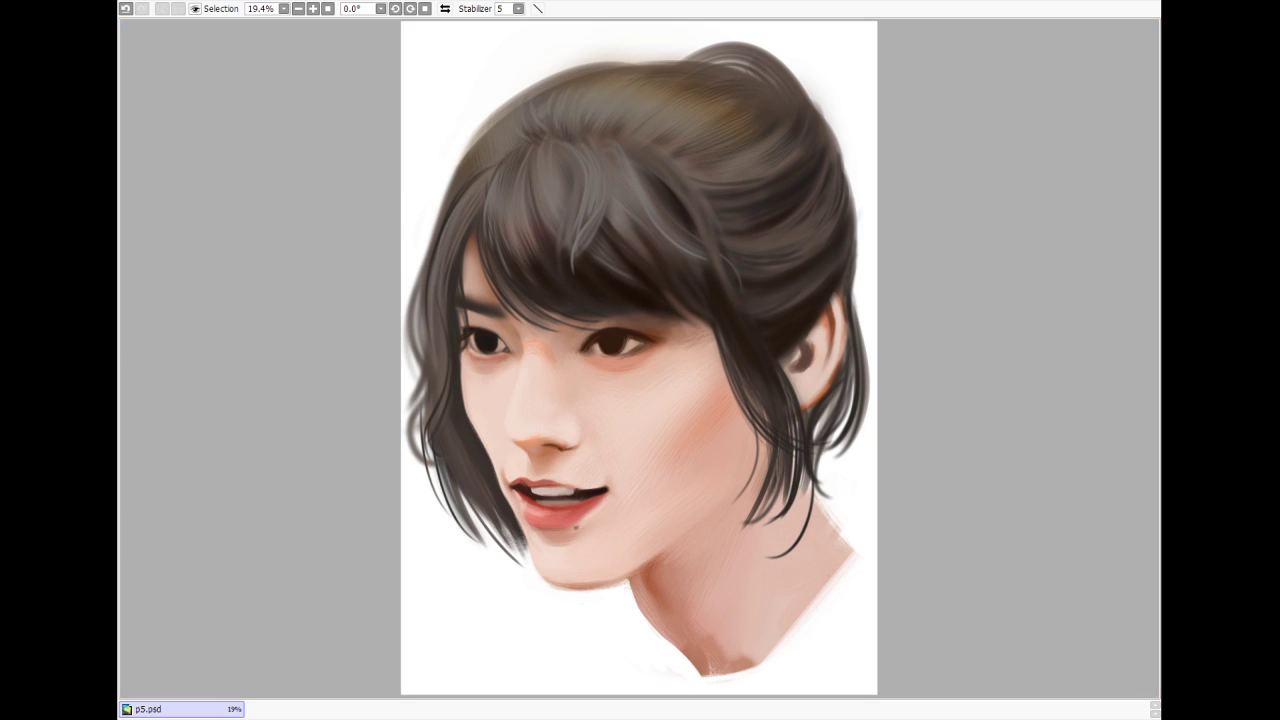
Glaze a muted tone over the golden tint at the top of the crown.
{"action": "mouse_move", "coordinate": [513, 127]}
{"action": "left_mouse_down"}
{"action": "mouse_move", "coordinate": [666, 121]}
{"action": "mouse_move", "coordinate": [671, 106]}
{"action": "mouse_move", "coordinate": [734, 112]}
{"action": "left_mouse_up"}
{"action": "key", "text": "ctrl+z"}
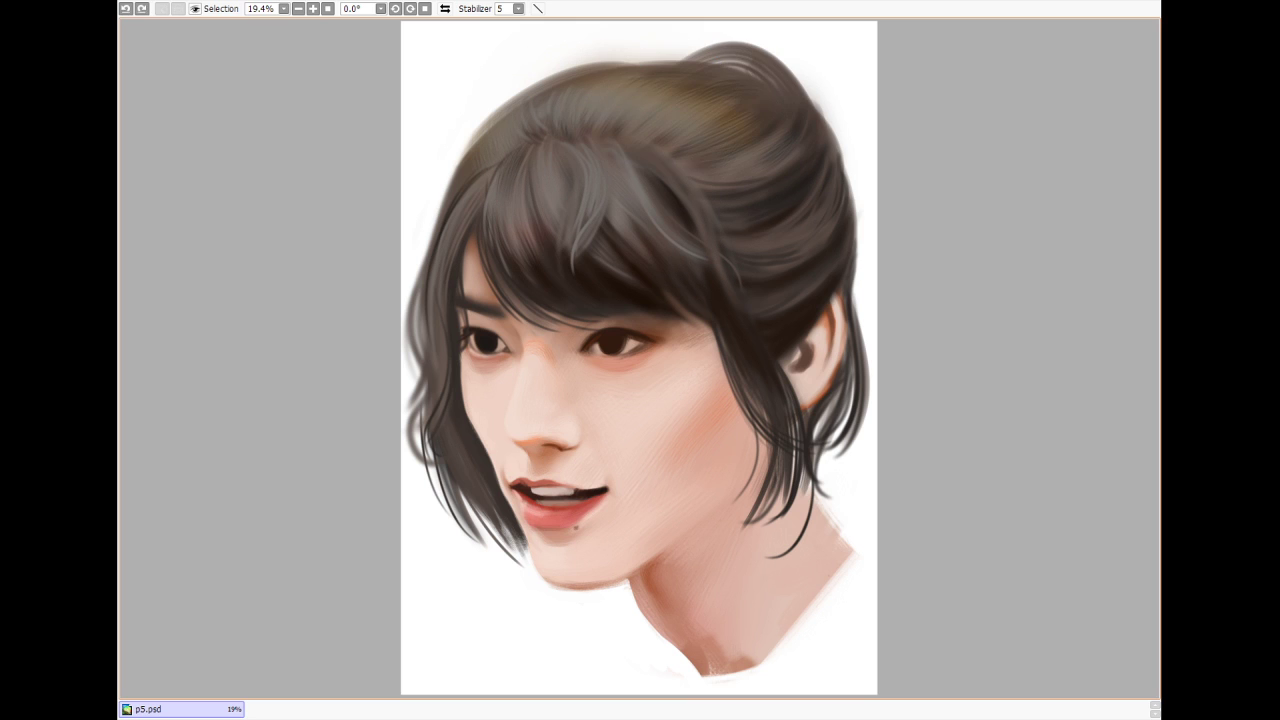
{"action": "left_click_drag", "start_coordinate": [627, 85], "coordinate": [738, 100]}
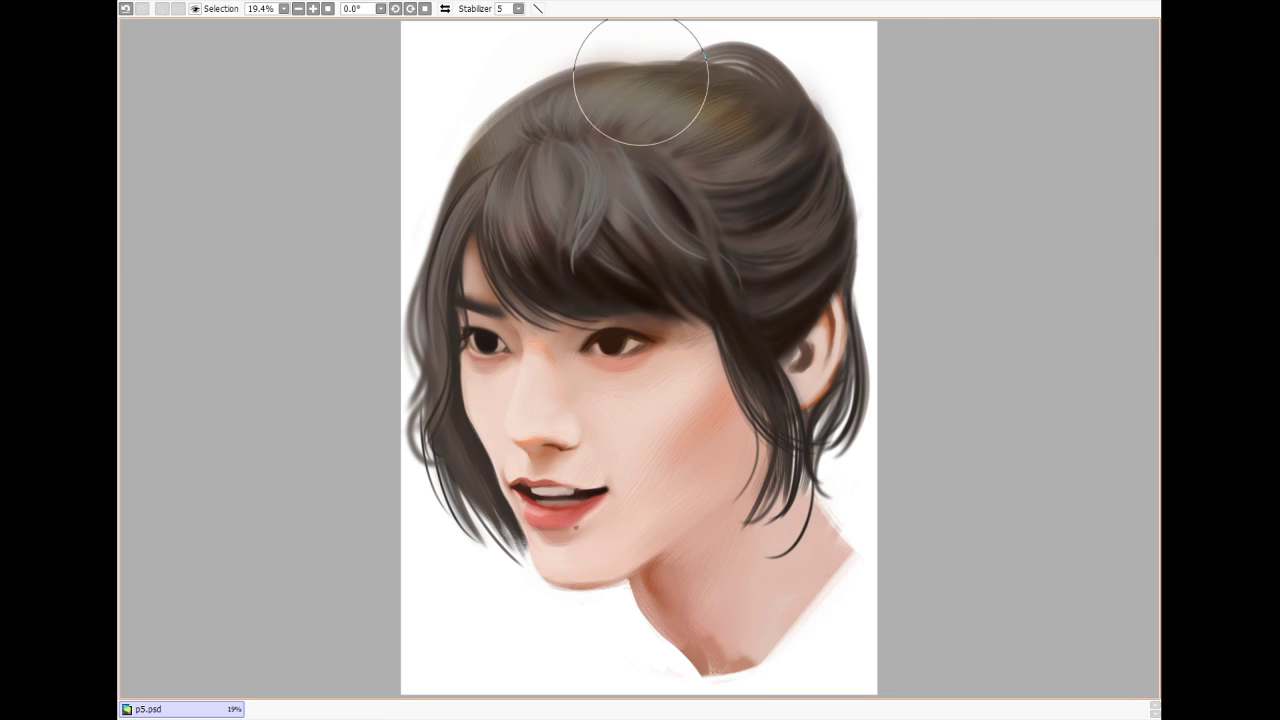
{"action": "key", "text": "ctrl+z"}
{"action": "left_click_drag", "start_coordinate": [522, 108], "coordinate": [708, 131]}
{"action": "left_click_drag", "start_coordinate": [497, 198], "coordinate": [685, 199]}
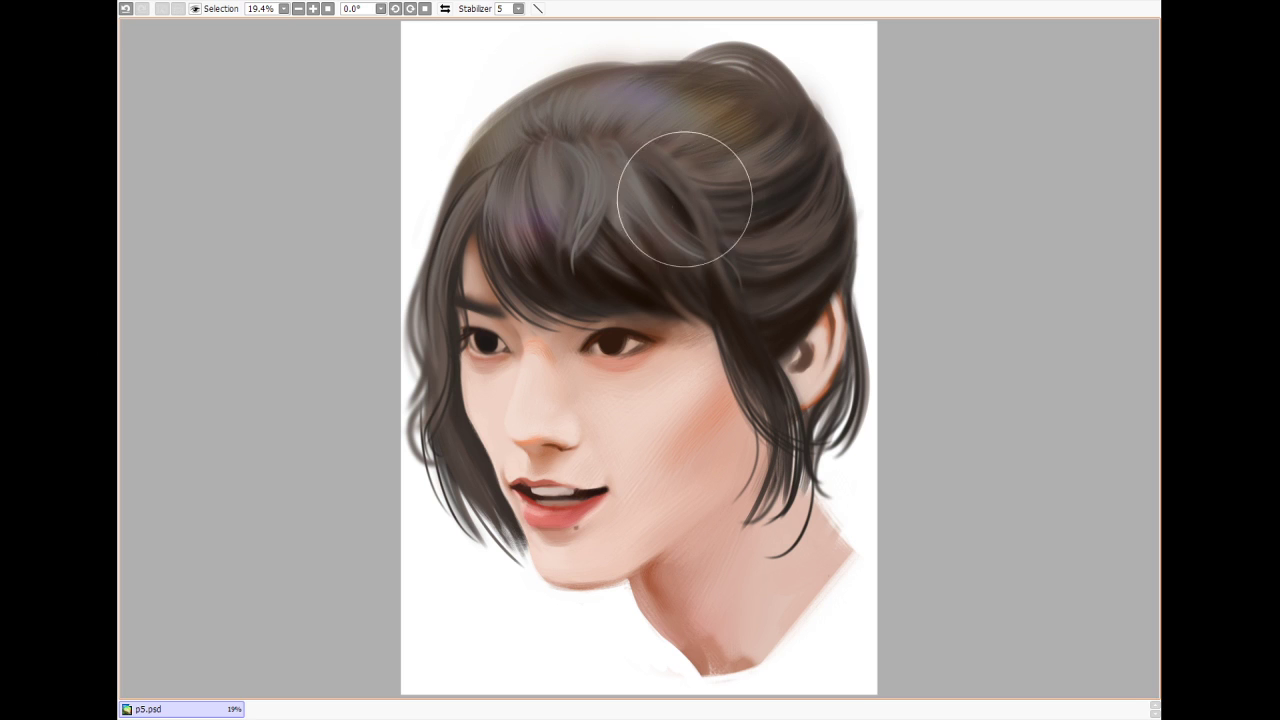
{"action": "left_click_drag", "start_coordinate": [492, 223], "coordinate": [635, 185]}
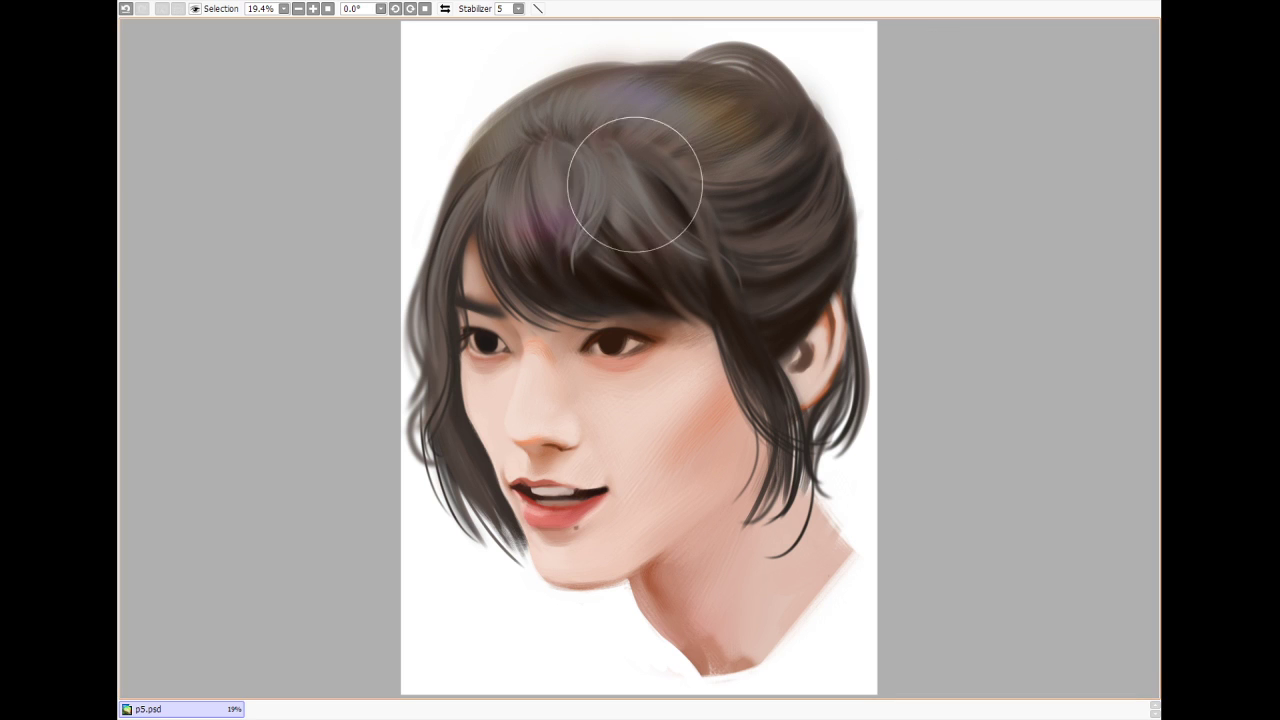
{"action": "left_click_drag", "start_coordinate": [635, 109], "coordinate": [607, 87]}
{"action": "key", "text": "ctrl+z"}
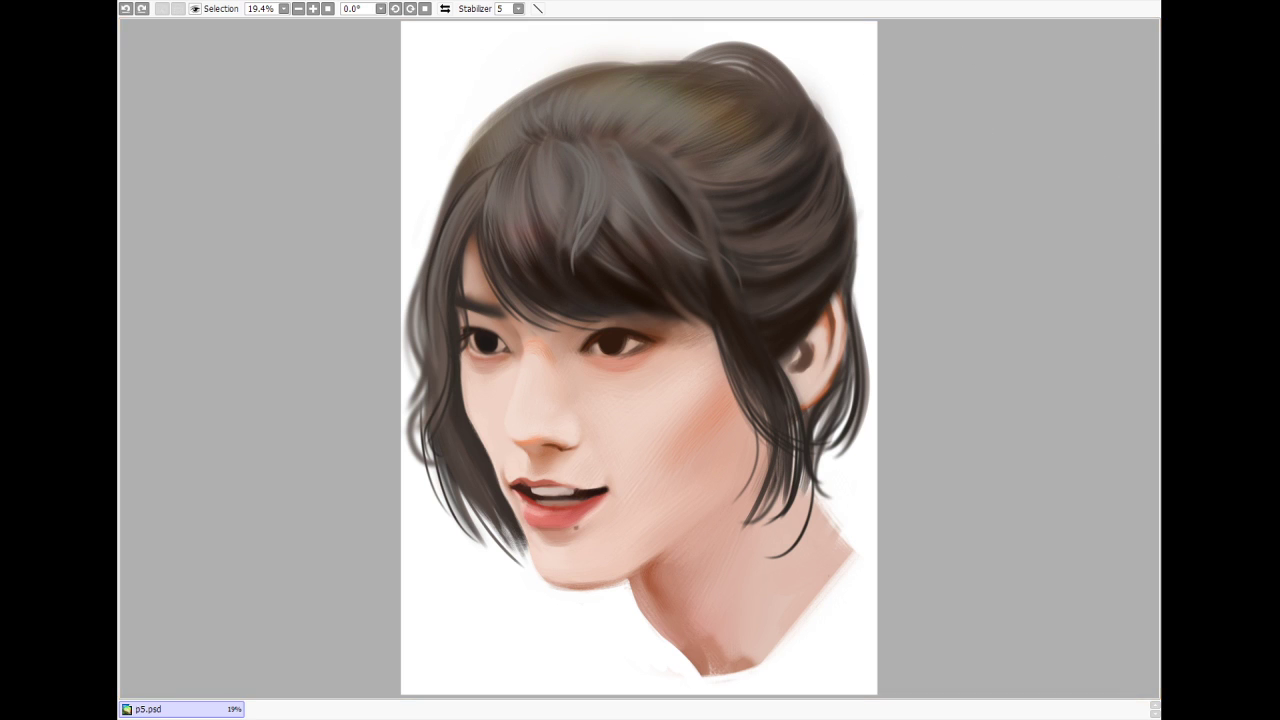
{"action": "left_click_drag", "start_coordinate": [526, 109], "coordinate": [710, 133]}
{"action": "key", "text": "ctrl+z"}
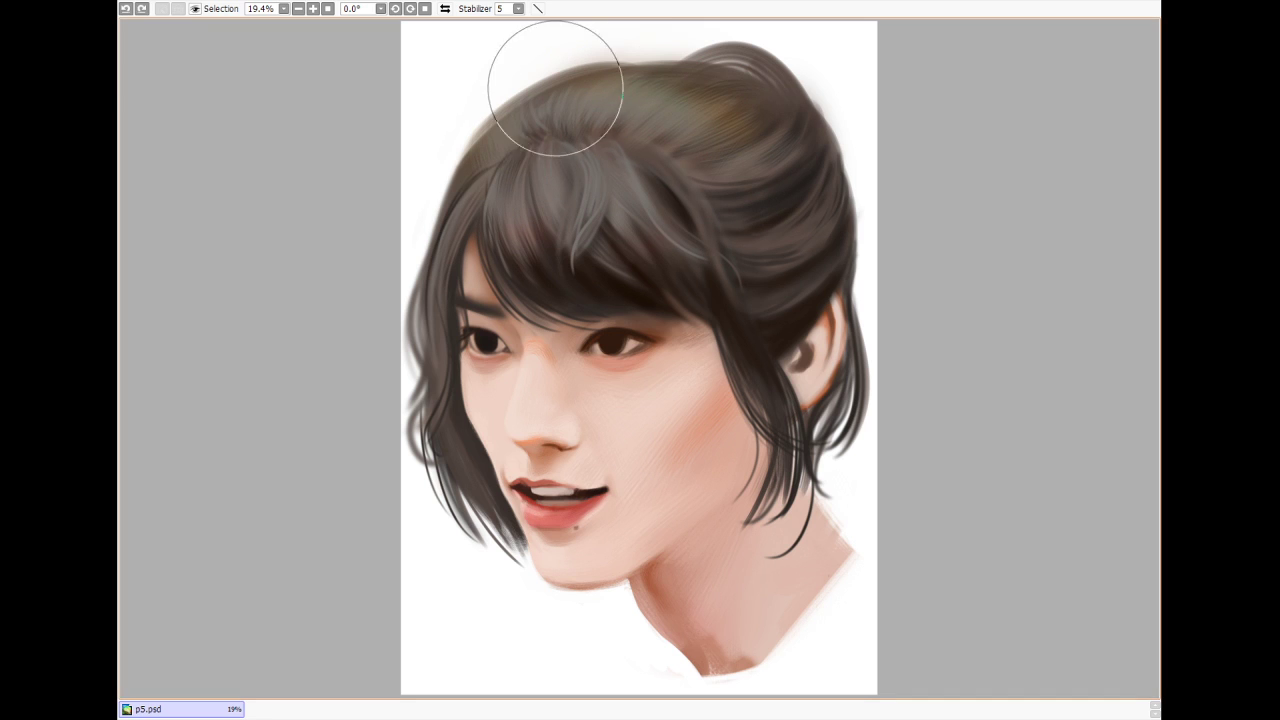
Glaze olive-green and golden-brown tints over the top of the crown and the face-side part of the fringe.
{"action": "left_click_drag", "start_coordinate": [554, 89], "coordinate": [687, 95]}
{"action": "left_click_drag", "start_coordinate": [527, 222], "coordinate": [589, 239]}
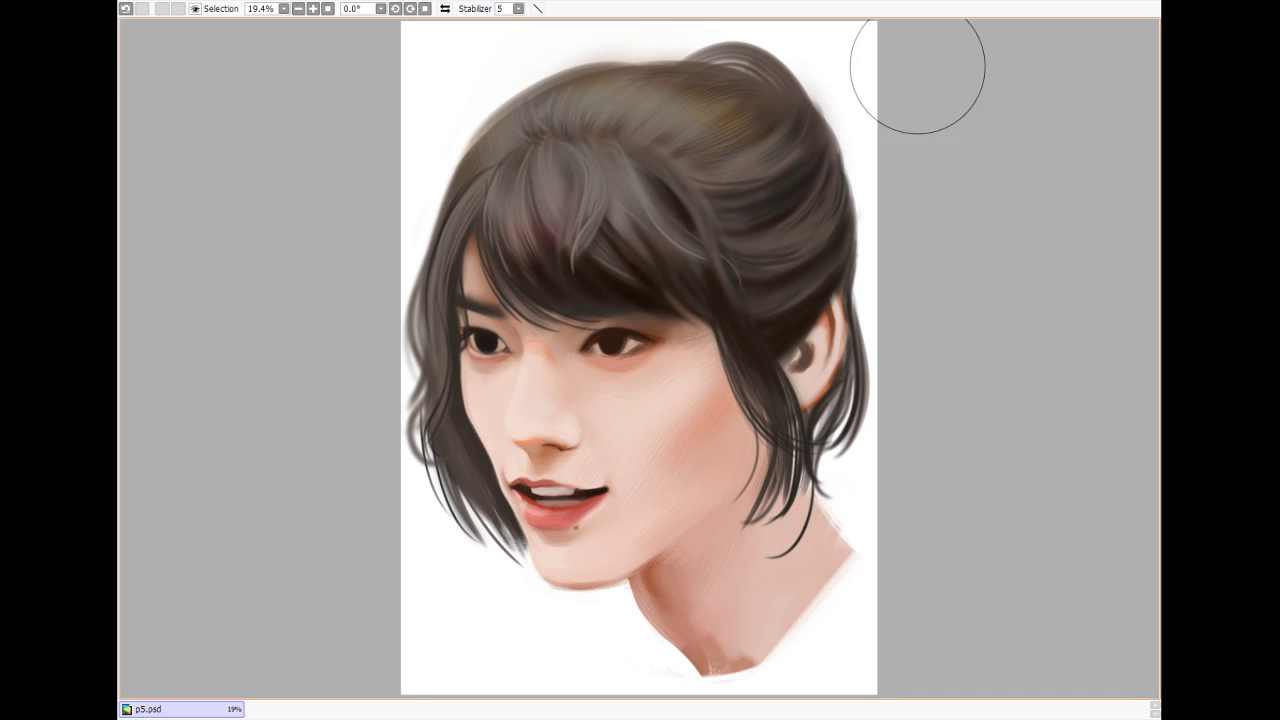
{"action": "mouse_move", "coordinate": [511, 221]}
{"action": "left_mouse_down"}
{"action": "mouse_move", "coordinate": [464, 225]}
{"action": "mouse_move", "coordinate": [586, 219]}
{"action": "left_mouse_up"}
{"action": "key", "text": "ctrl+z"}
{"action": "left_click_drag", "start_coordinate": [589, 95], "coordinate": [708, 110]}
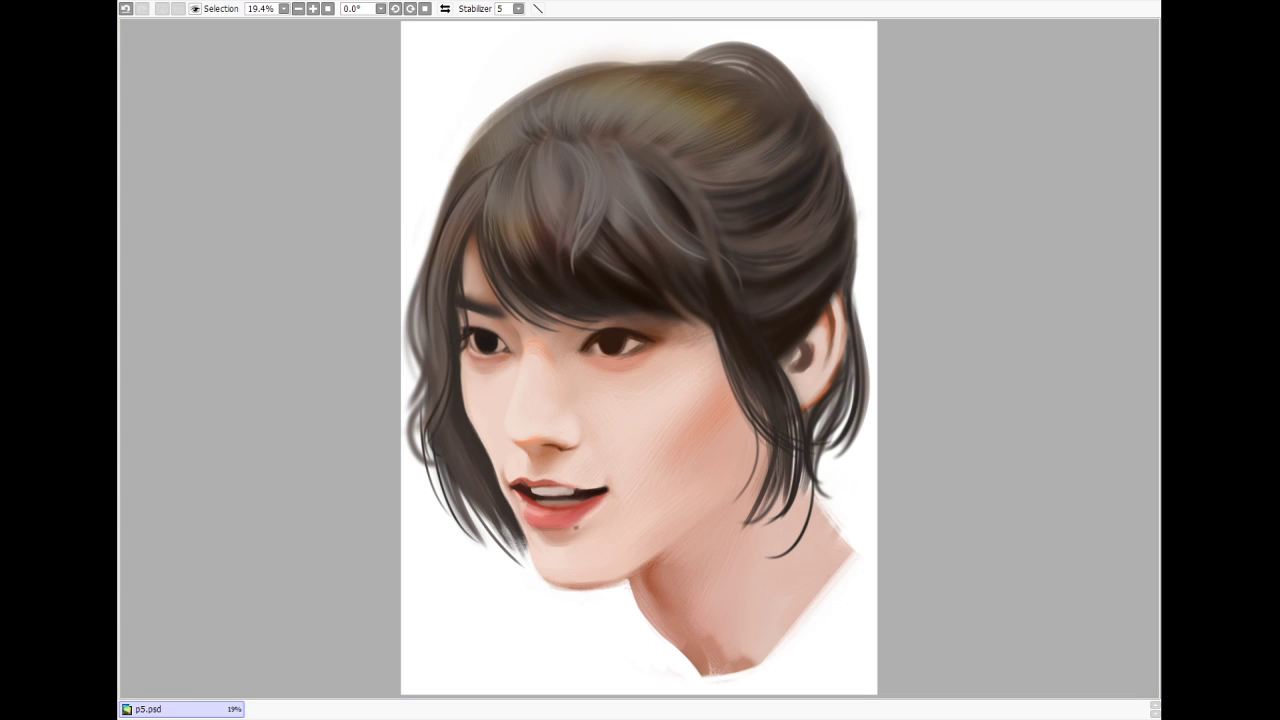
{"action": "mouse_move", "coordinate": [600, 90]}
{"action": "left_mouse_down"}
{"action": "mouse_move", "coordinate": [714, 114]}
{"action": "mouse_move", "coordinate": [646, 109]}
{"action": "mouse_move", "coordinate": [549, 214]}
{"action": "left_mouse_up"}
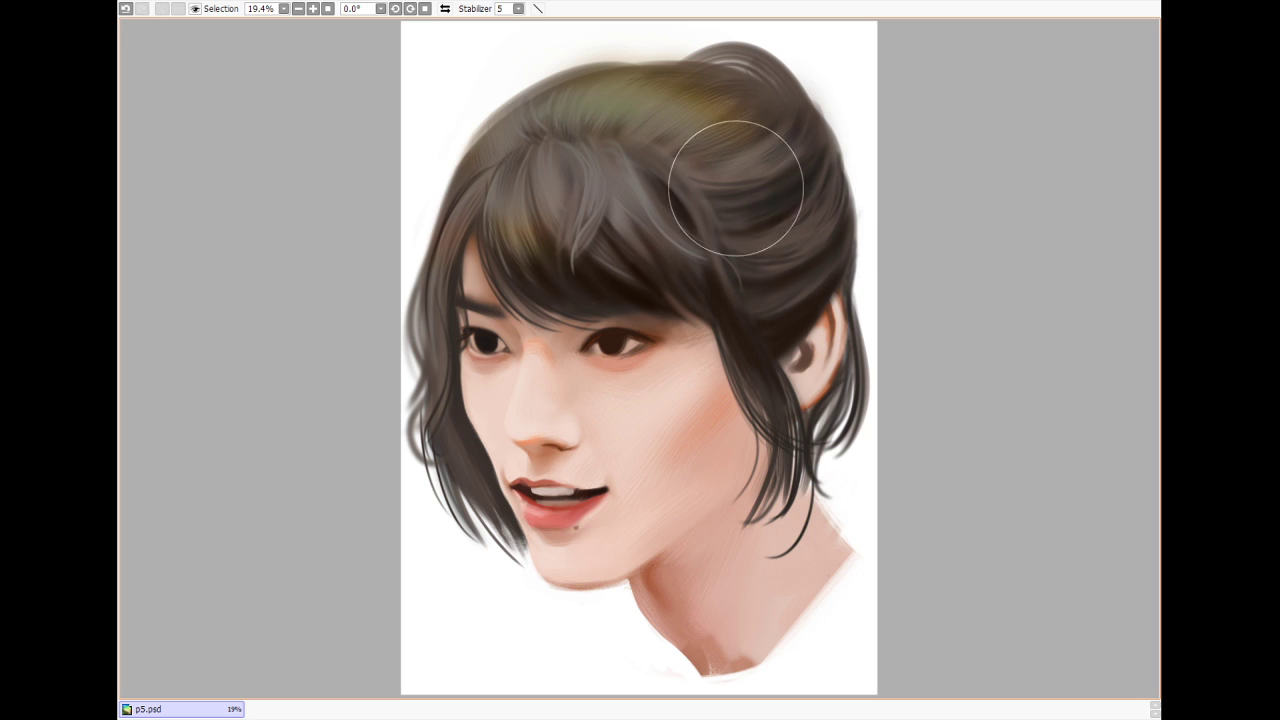
Glaze a muted olive-brown tint over the swept-back hair from the crown down to the area above the ear.
{"action": "left_click_drag", "start_coordinate": [774, 166], "coordinate": [778, 300]}
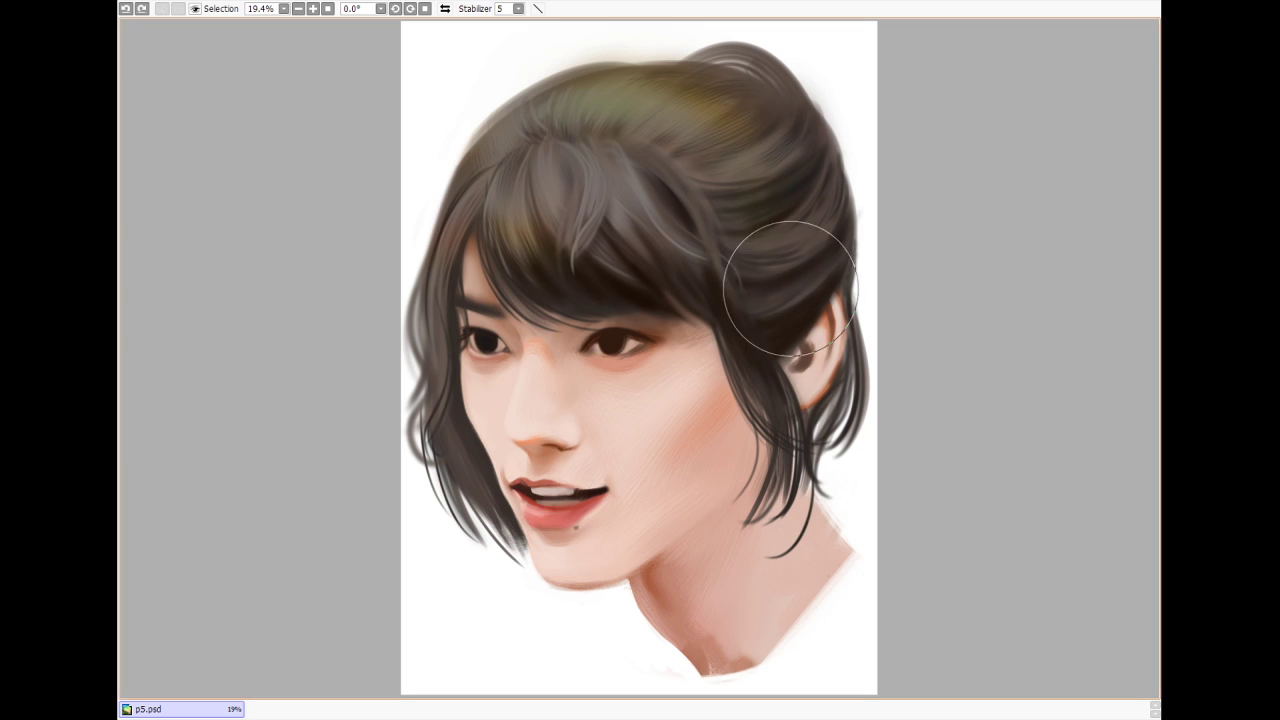
{"action": "mouse_move", "coordinate": [776, 185]}
{"action": "left_mouse_down"}
{"action": "mouse_move", "coordinate": [750, 183]}
{"action": "mouse_move", "coordinate": [805, 307]}
{"action": "left_mouse_up"}
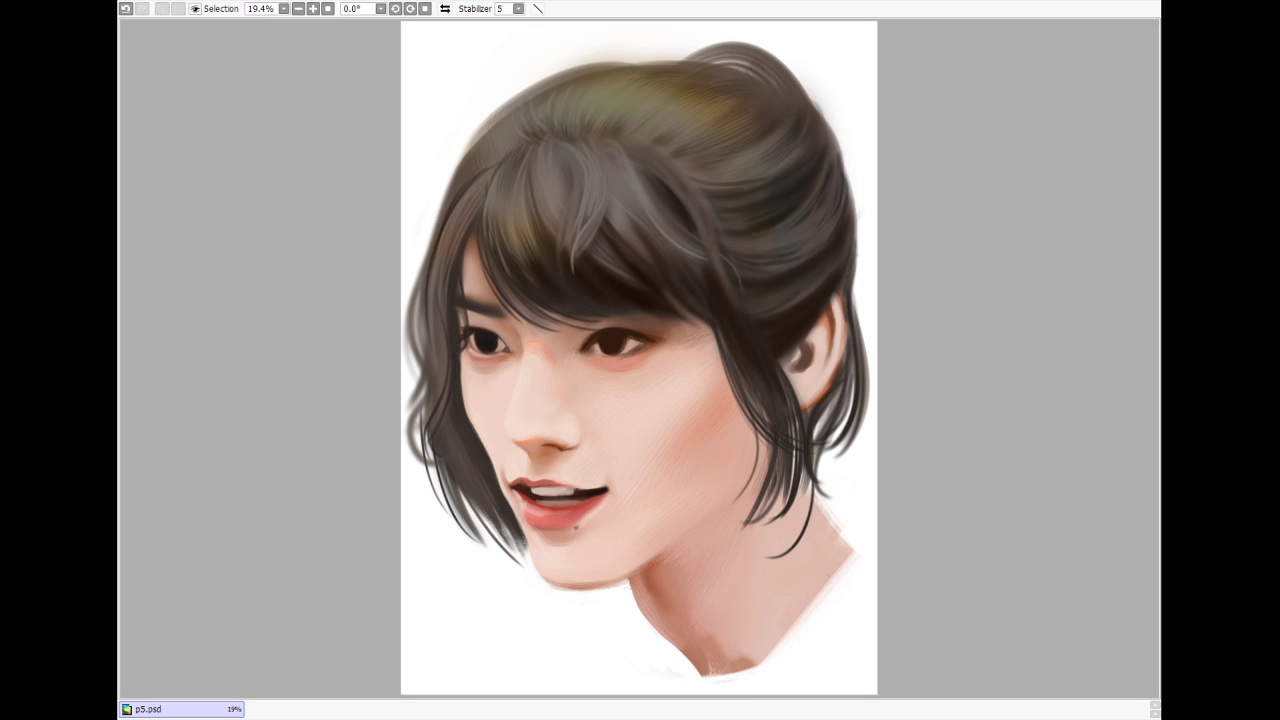
{"action": "mouse_move", "coordinate": [714, 129]}
{"action": "left_mouse_down"}
{"action": "mouse_move", "coordinate": [760, 166]}
{"action": "mouse_move", "coordinate": [815, 300]}
{"action": "left_mouse_up"}
{"action": "key", "text": "ctrl+z"}
{"action": "left_click_drag", "start_coordinate": [776, 188], "coordinate": [779, 297]}
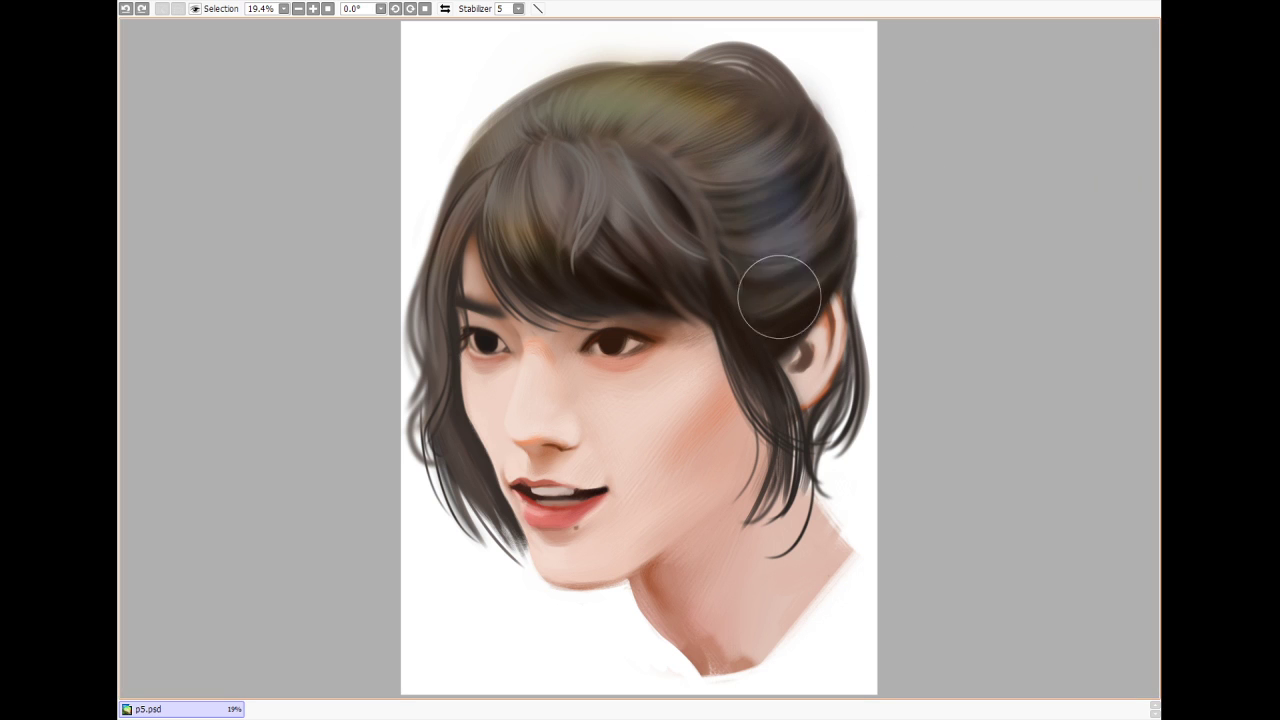
{"action": "key", "text": "ctrl+z"}
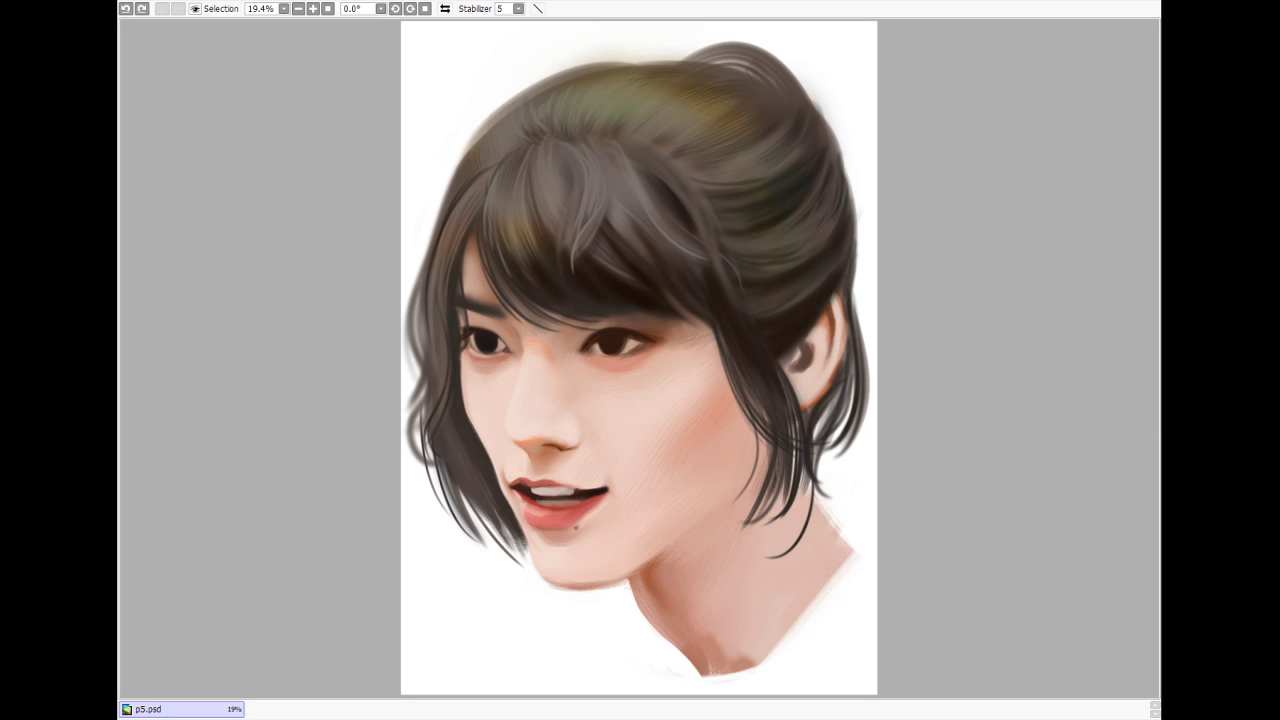
{"action": "mouse_move", "coordinate": [693, 108]}
{"action": "left_mouse_down"}
{"action": "mouse_move", "coordinate": [761, 321]}
{"action": "mouse_move", "coordinate": [801, 311]}
{"action": "left_mouse_up"}
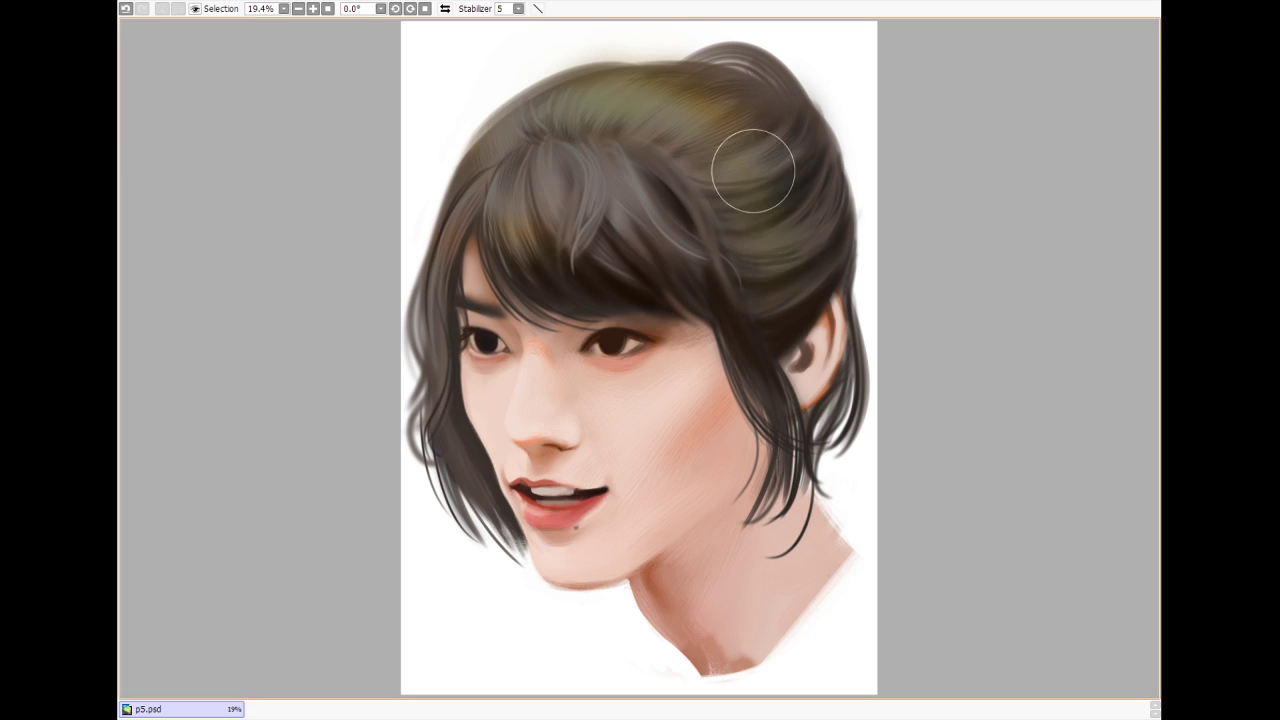
{"action": "key", "text": "ctrl+z"}
{"action": "left_click_drag", "start_coordinate": [667, 99], "coordinate": [763, 295]}
{"action": "left_click_drag", "start_coordinate": [743, 141], "coordinate": [746, 339]}
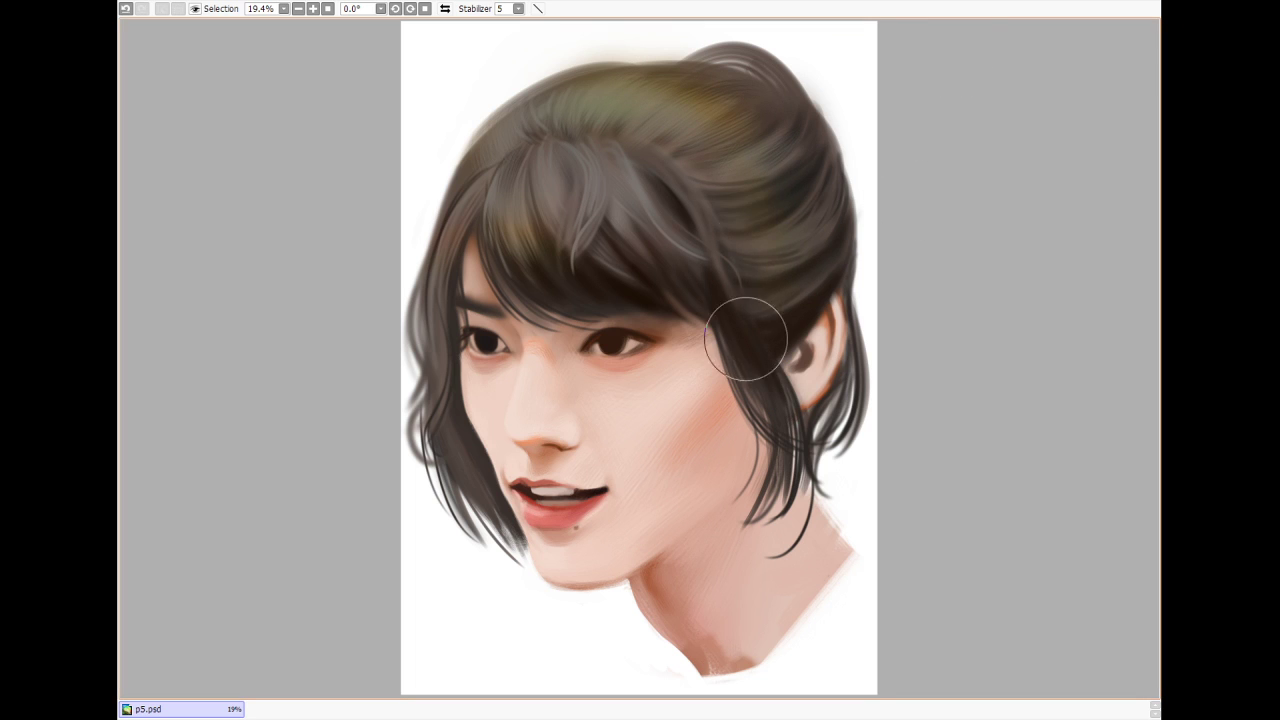
Glaze a muted violet tint across the middle of the fringe.
{"action": "left_click_drag", "start_coordinate": [606, 210], "coordinate": [570, 237]}
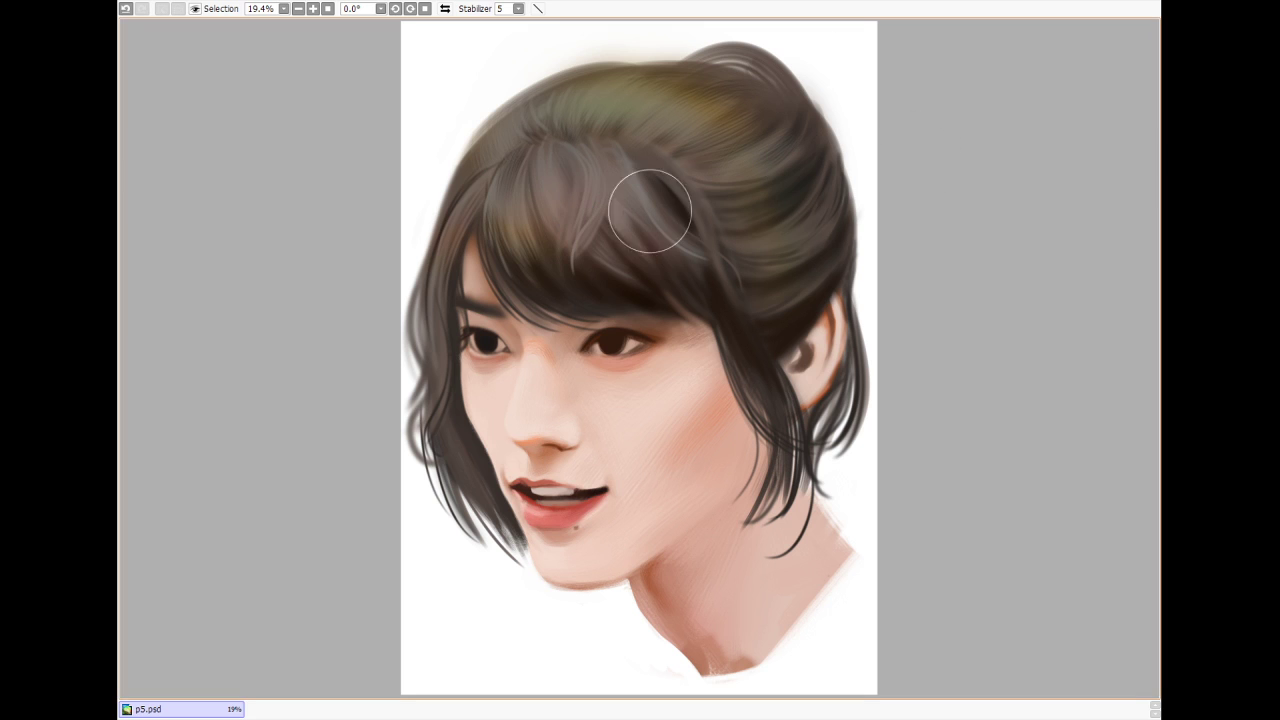
{"action": "key", "text": "ctrl+z"}
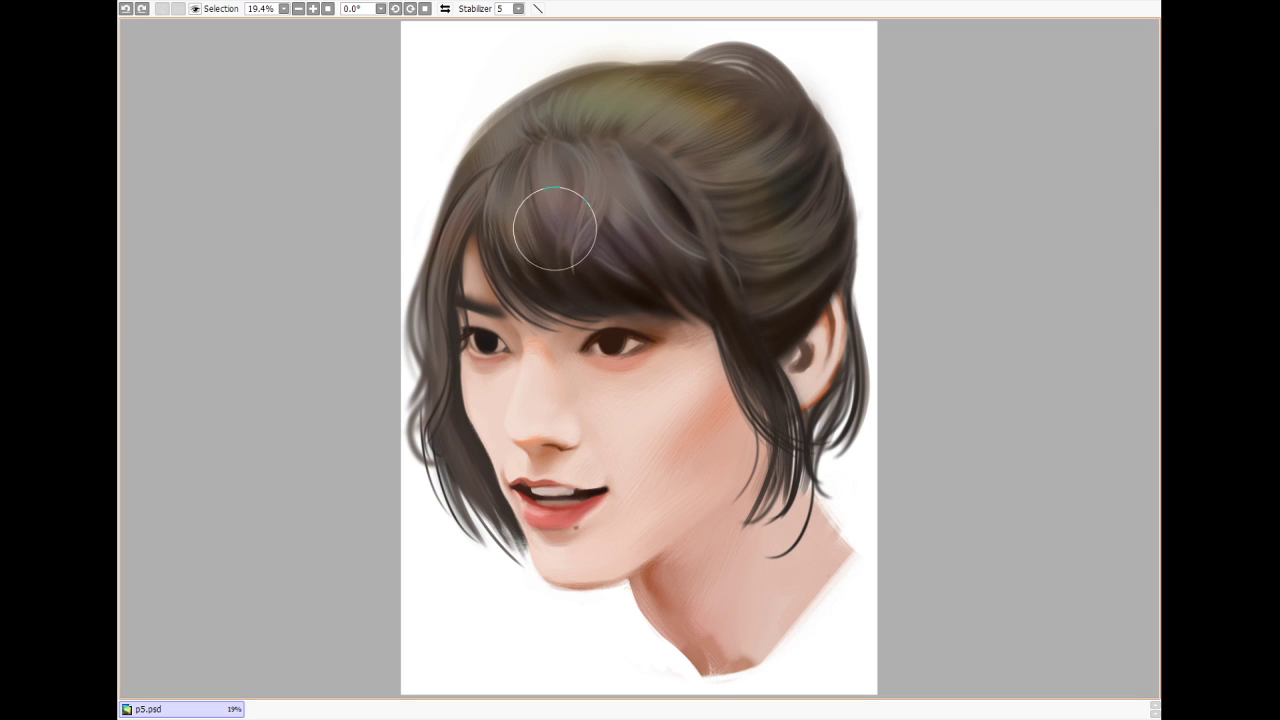
{"action": "left_click_drag", "start_coordinate": [554, 229], "coordinate": [663, 233]}
{"action": "key", "text": "ctrl+z"}
{"action": "left_click_drag", "start_coordinate": [495, 228], "coordinate": [545, 233]}
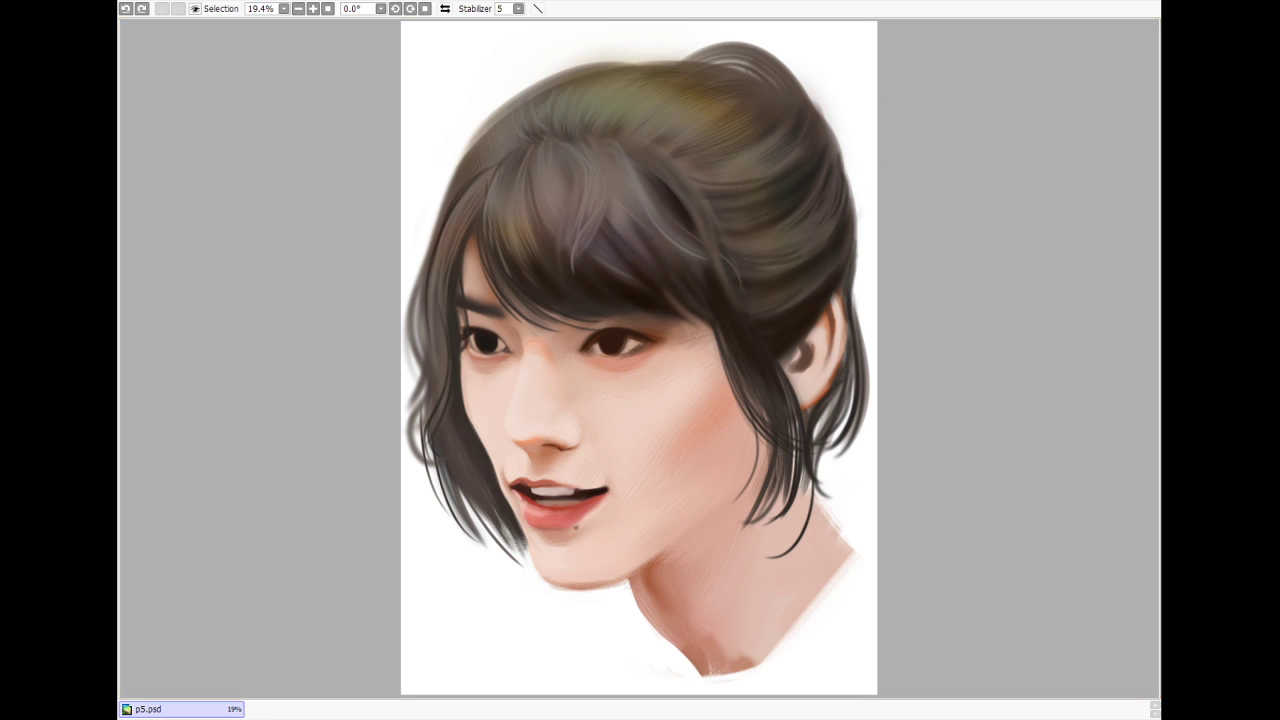
Warm the lower fringe strands with a subtle reddish-brown glaze.
{"action": "mouse_move", "coordinate": [652, 237]}
{"action": "left_mouse_down"}
{"action": "mouse_move", "coordinate": [670, 263]}
{"action": "mouse_move", "coordinate": [735, 245]}
{"action": "left_mouse_up"}
{"action": "left_click_drag", "start_coordinate": [583, 251], "coordinate": [715, 237]}
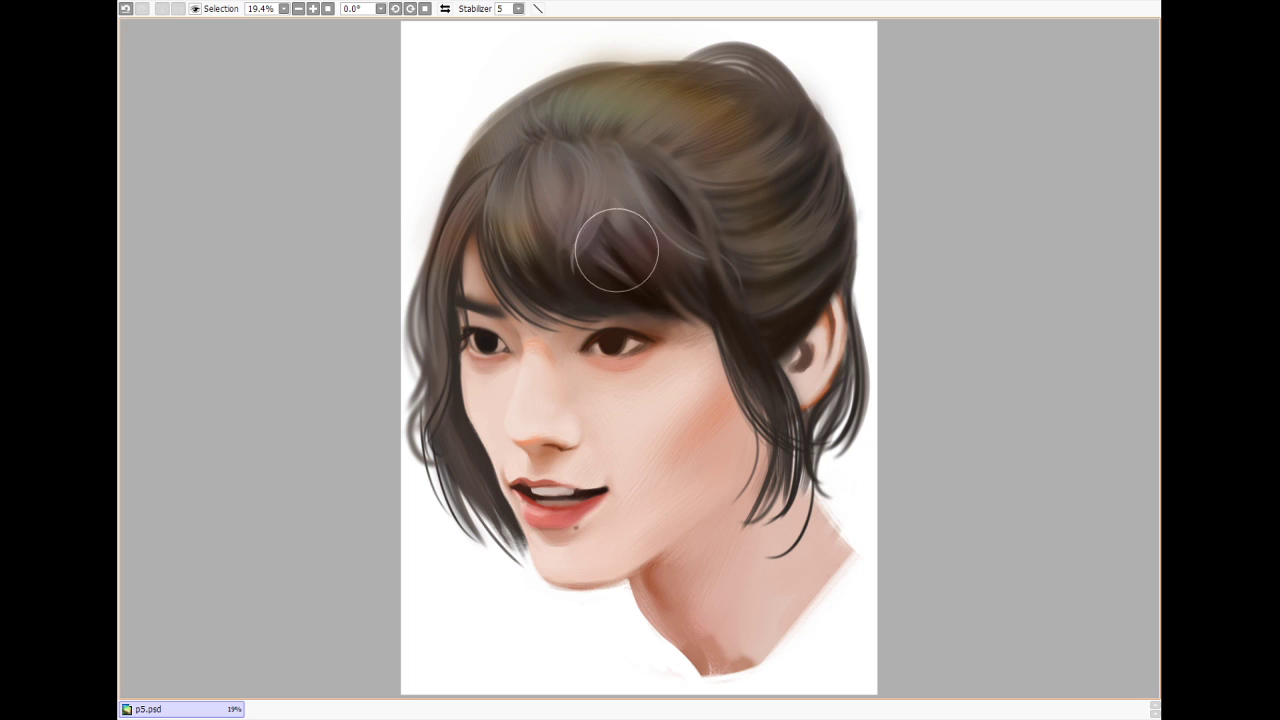
{"action": "key", "text": "ctrl+z"}
{"action": "left_click_drag", "start_coordinate": [620, 264], "coordinate": [656, 217]}
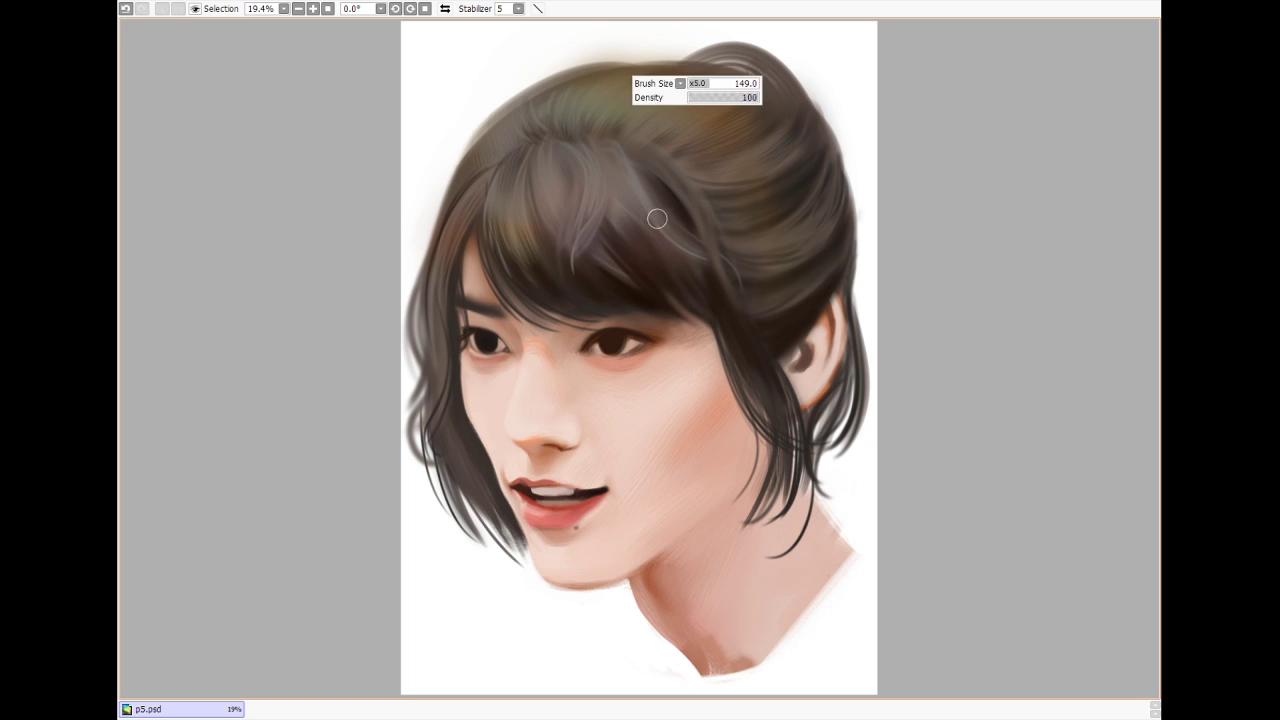
{"action": "key", "text": "ctrl+z"}
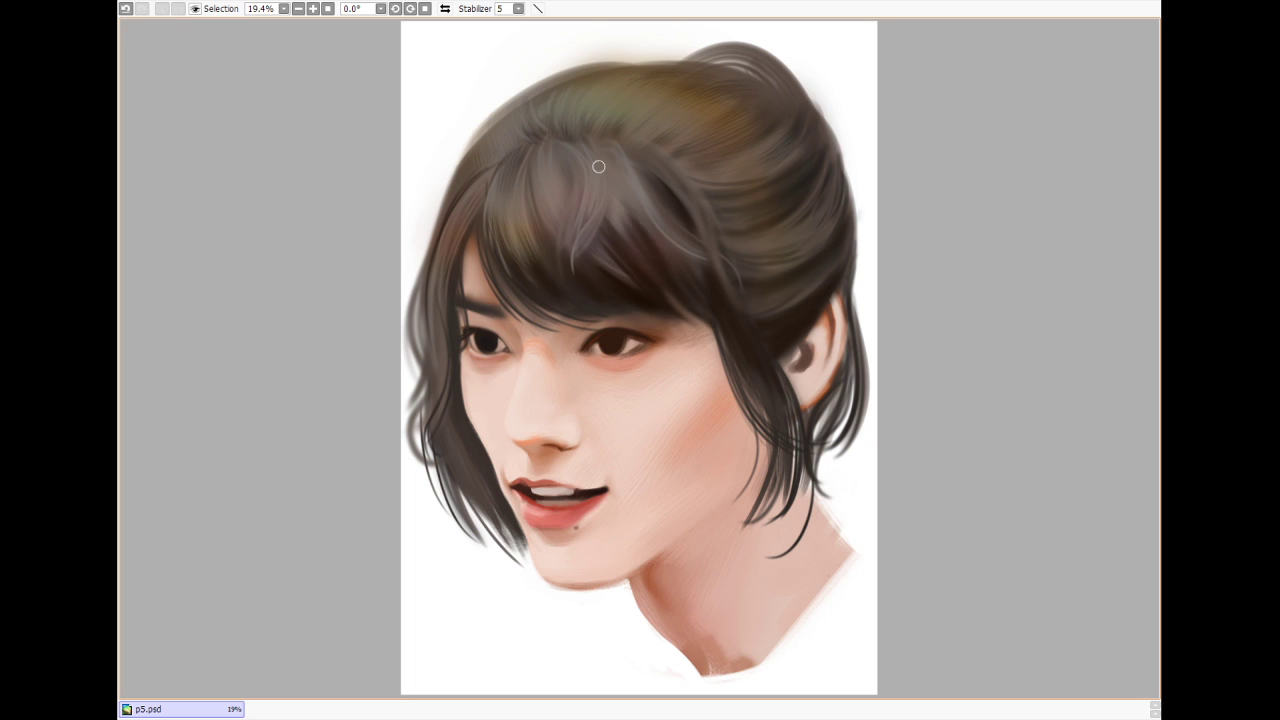
{"action": "key", "text": "ctrl+z"}
Soften the outer edge of the crown above the fringe with the eraser at a reduced size.
{"action": "key", "text": "bracketleft"}
{"action": "key", "text": "bracketleft"}
{"action": "key", "text": "bracketleft"}
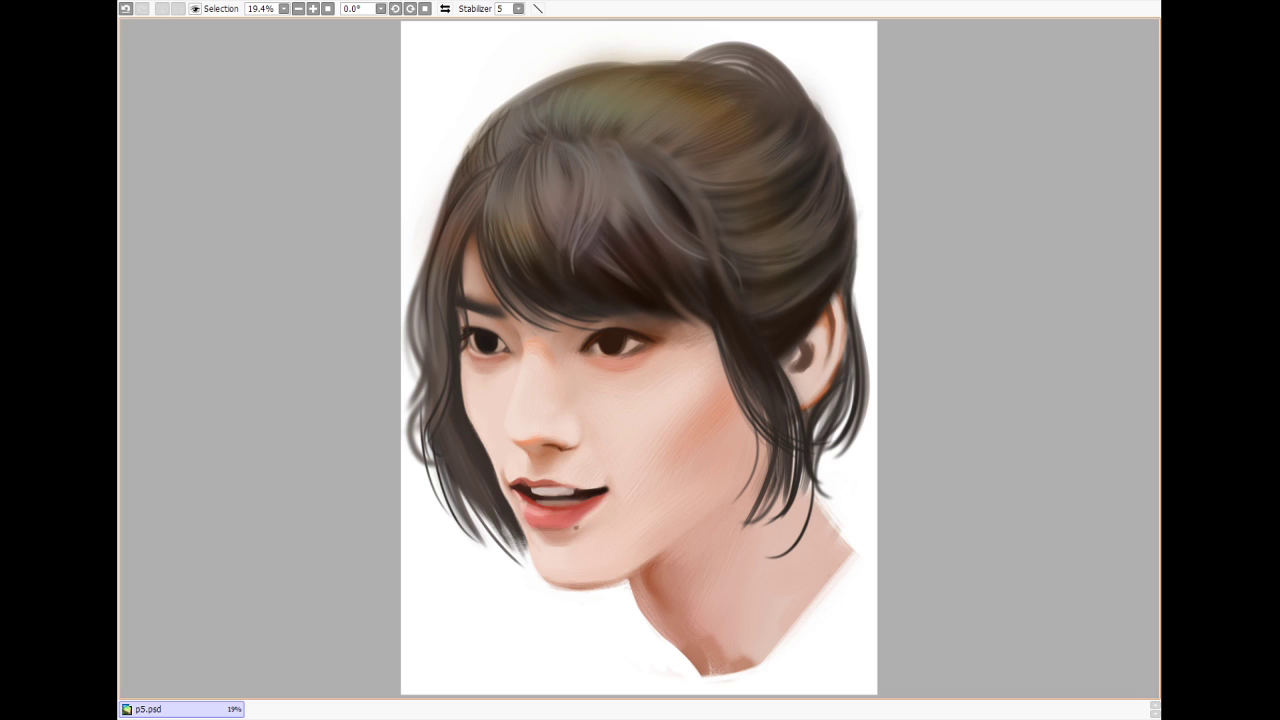
{"action": "key", "text": "e"}
{"action": "mouse_move", "coordinate": [452, 160]}
{"action": "left_mouse_down"}
{"action": "mouse_move", "coordinate": [508, 83]}
{"action": "mouse_move", "coordinate": [566, 64]}
{"action": "left_mouse_up"}
{"action": "mouse_move", "coordinate": [452, 158]}
{"action": "left_mouse_down"}
{"action": "mouse_move", "coordinate": [520, 64]}
{"action": "mouse_move", "coordinate": [546, 60]}
{"action": "left_mouse_up"}
{"action": "key", "text": "["}
{"action": "key", "text": "["}
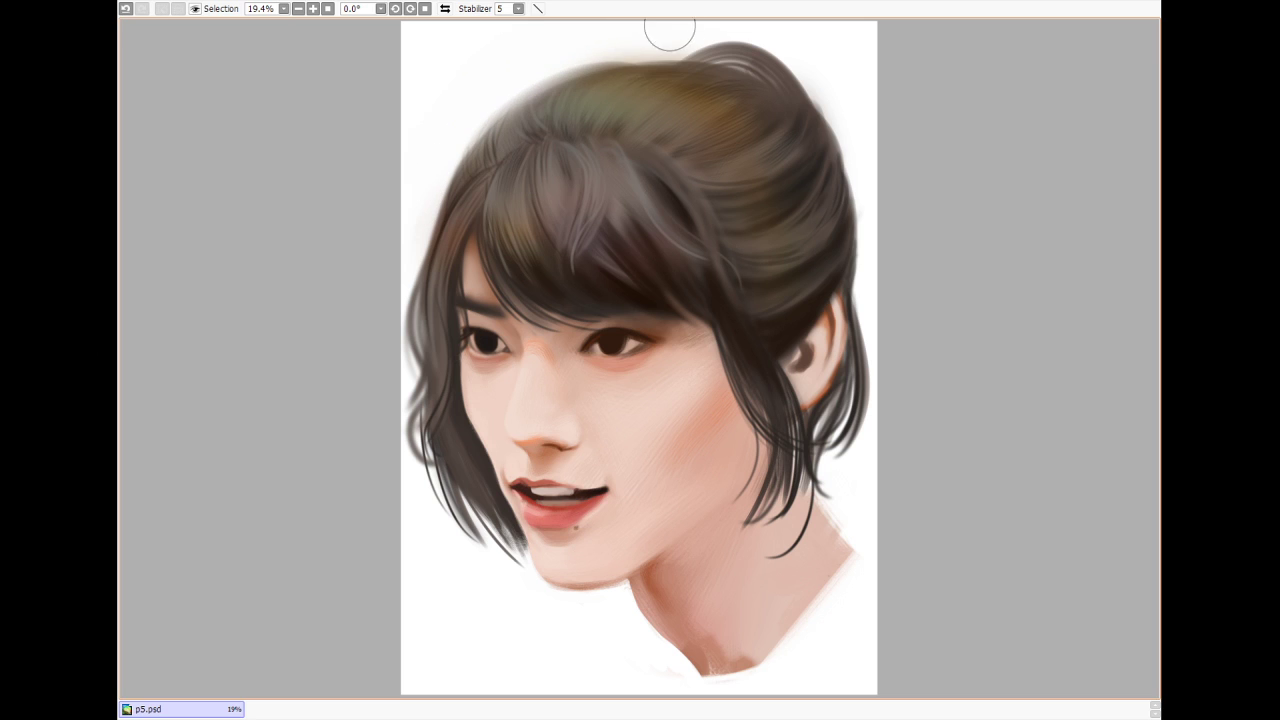
{"action": "mouse_move", "coordinate": [480, 97]}
{"action": "left_mouse_down"}
{"action": "mouse_move", "coordinate": [381, 282]}
{"action": "mouse_move", "coordinate": [534, 60]}
{"action": "mouse_move", "coordinate": [423, 180]}
{"action": "left_mouse_up"}
{"action": "key", "text": "ctrl+z"}
{"action": "key", "text": "ctrl+z"}
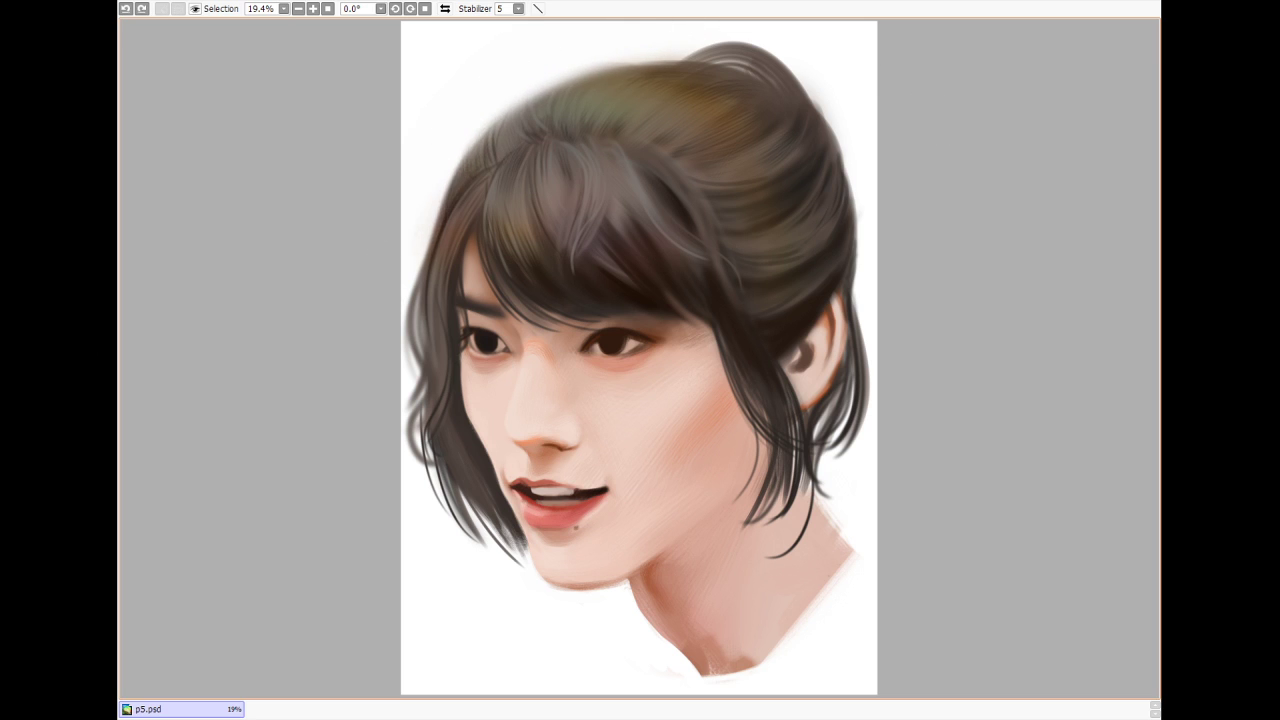
{"action": "mouse_move", "coordinate": [476, 106]}
{"action": "left_mouse_down"}
{"action": "mouse_move", "coordinate": [443, 157]}
{"action": "mouse_move", "coordinate": [517, 73]}
{"action": "mouse_move", "coordinate": [692, 64]}
{"action": "mouse_move", "coordinate": [530, 96]}
{"action": "left_mouse_up"}
{"action": "key", "text": "ctrl+z"}
{"action": "key", "text": "ctrl+z"}
Redraw the outer contour of the crown with dark strokes using a small brush.
{"action": "key", "text": "bracketleft"}
{"action": "key", "text": "bracketleft"}
{"action": "key", "text": "bracketleft"}
{"action": "key", "text": "bracketleft"}
{"action": "key", "text": "bracketleft"}
{"action": "left_click_drag", "start_coordinate": [686, 63], "coordinate": [542, 82]}
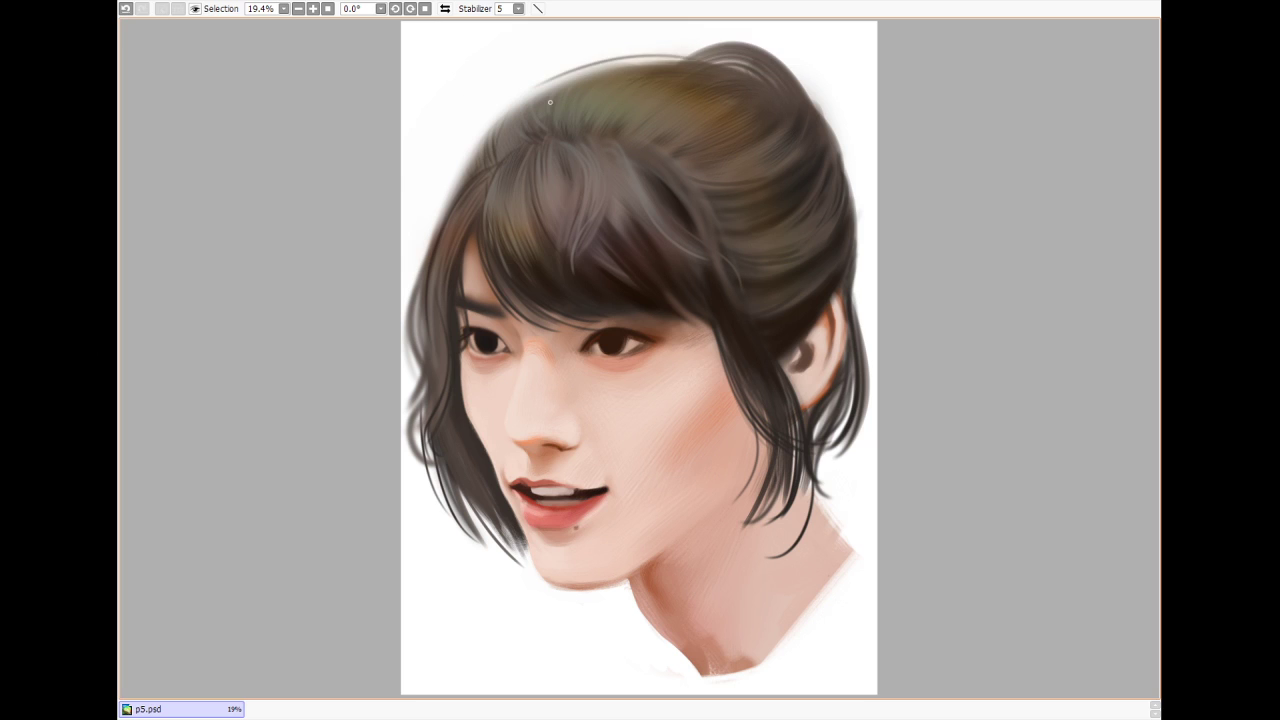
{"action": "key", "text": "ctrl+z"}
{"action": "mouse_move", "coordinate": [662, 66]}
{"action": "left_mouse_down"}
{"action": "mouse_move", "coordinate": [508, 116]}
{"action": "mouse_move", "coordinate": [474, 160]}
{"action": "left_mouse_up"}
{"action": "key", "text": "bracketleft"}
{"action": "key", "text": "bracketleft"}
{"action": "key", "text": "bracketleft"}
{"action": "mouse_move", "coordinate": [494, 116]}
{"action": "left_mouse_down"}
{"action": "mouse_move", "coordinate": [686, 60]}
{"action": "mouse_move", "coordinate": [588, 71]}
{"action": "mouse_move", "coordinate": [457, 171]}
{"action": "mouse_move", "coordinate": [664, 61]}
{"action": "left_mouse_up"}
{"action": "key", "text": "ctrl+z"}
{"action": "key", "text": "ctrl+z"}
{"action": "left_click_drag", "start_coordinate": [592, 66], "coordinate": [688, 63]}
{"action": "left_click_drag", "start_coordinate": [642, 66], "coordinate": [495, 151]}
Build up a soft, slightly fuller dark edge along the crown and temple with a larger brush.
{"action": "key", "text": "bracketright"}
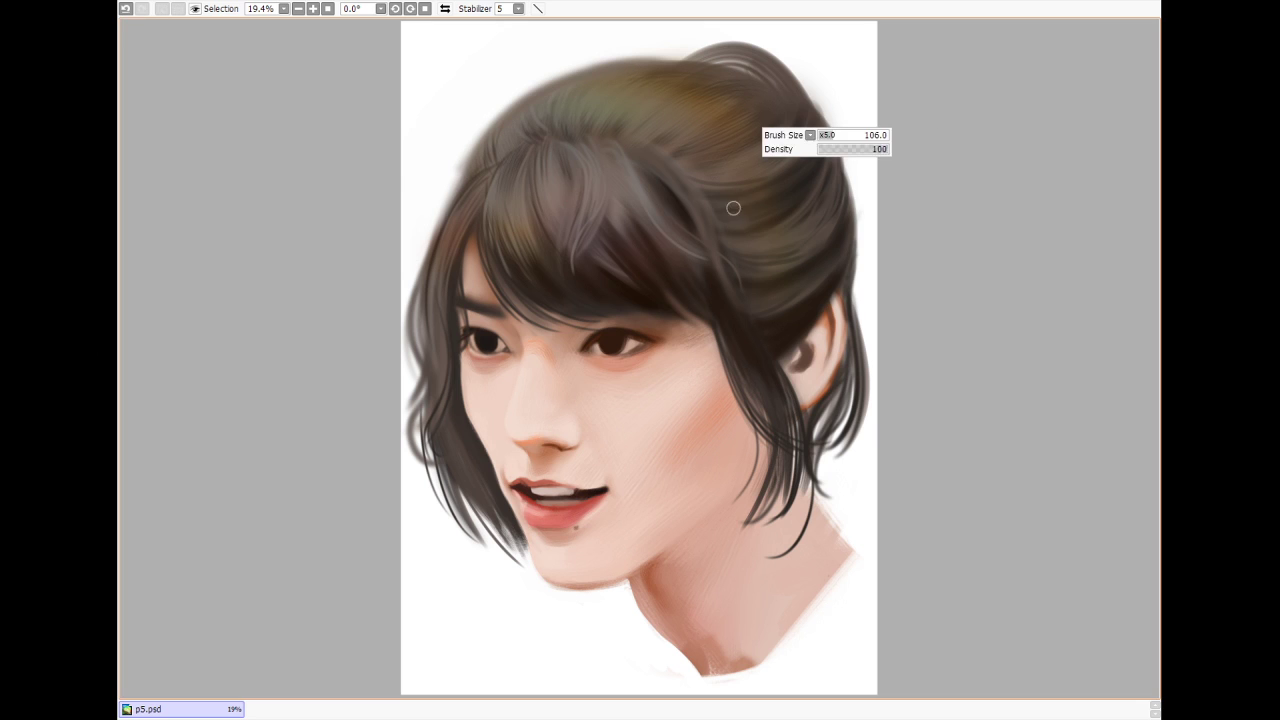
{"action": "key", "text": "bracketright"}
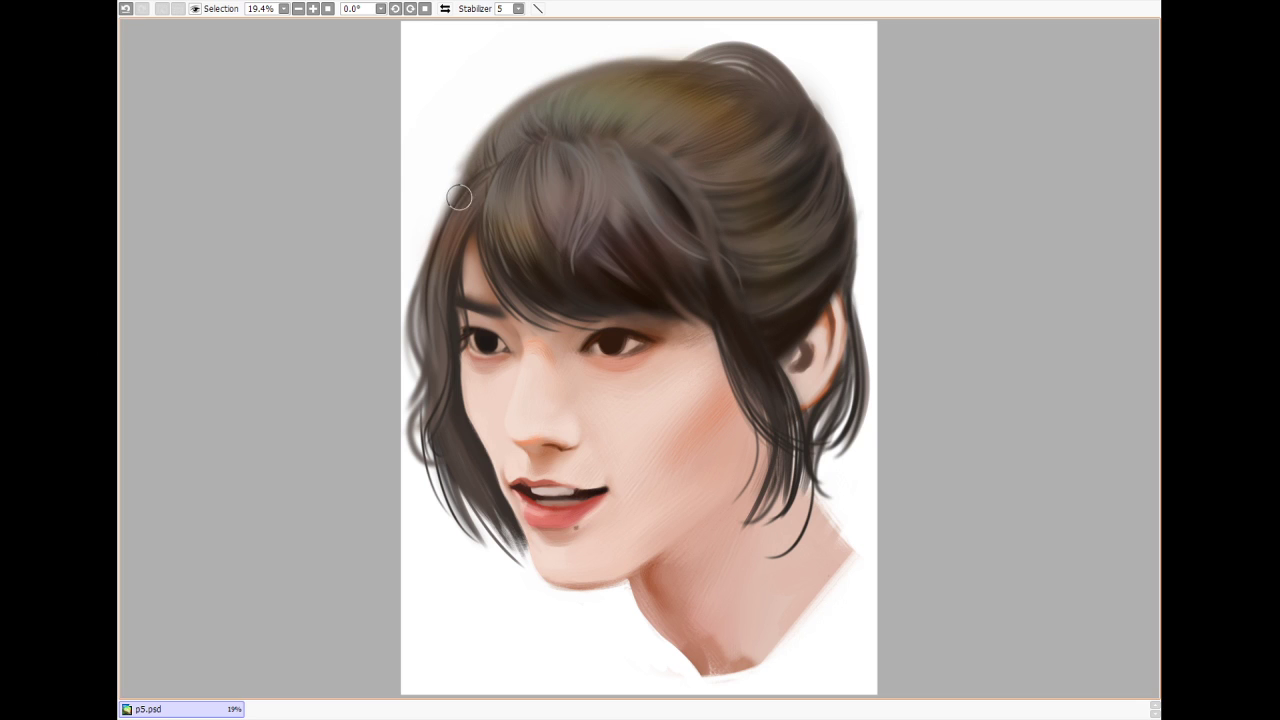
{"action": "mouse_move", "coordinate": [459, 197]}
{"action": "left_mouse_down"}
{"action": "mouse_move", "coordinate": [618, 64]}
{"action": "mouse_move", "coordinate": [567, 66]}
{"action": "mouse_move", "coordinate": [734, 78]}
{"action": "mouse_move", "coordinate": [537, 61]}
{"action": "mouse_move", "coordinate": [469, 126]}
{"action": "mouse_move", "coordinate": [449, 177]}
{"action": "left_mouse_up"}
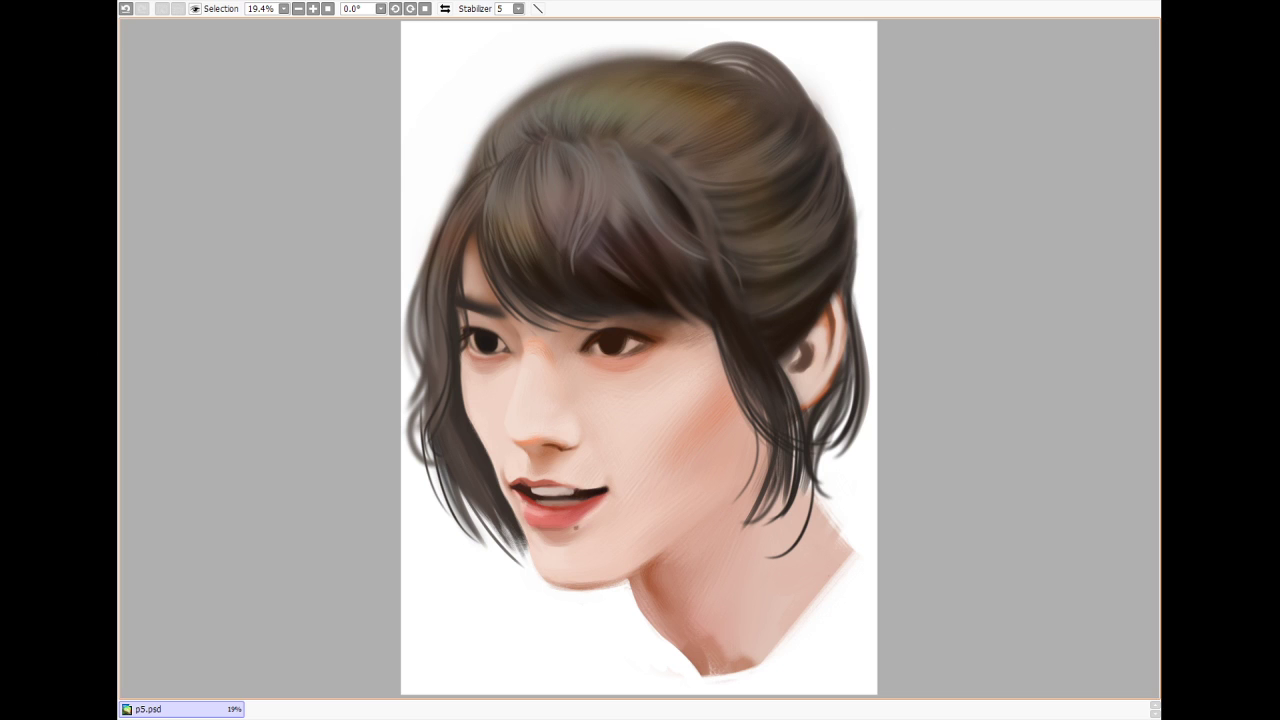
Darken the raised hair at the back of the crown and trim the outline of the strands behind the ear.
{"action": "left_click_drag", "start_coordinate": [707, 57], "coordinate": [804, 90]}
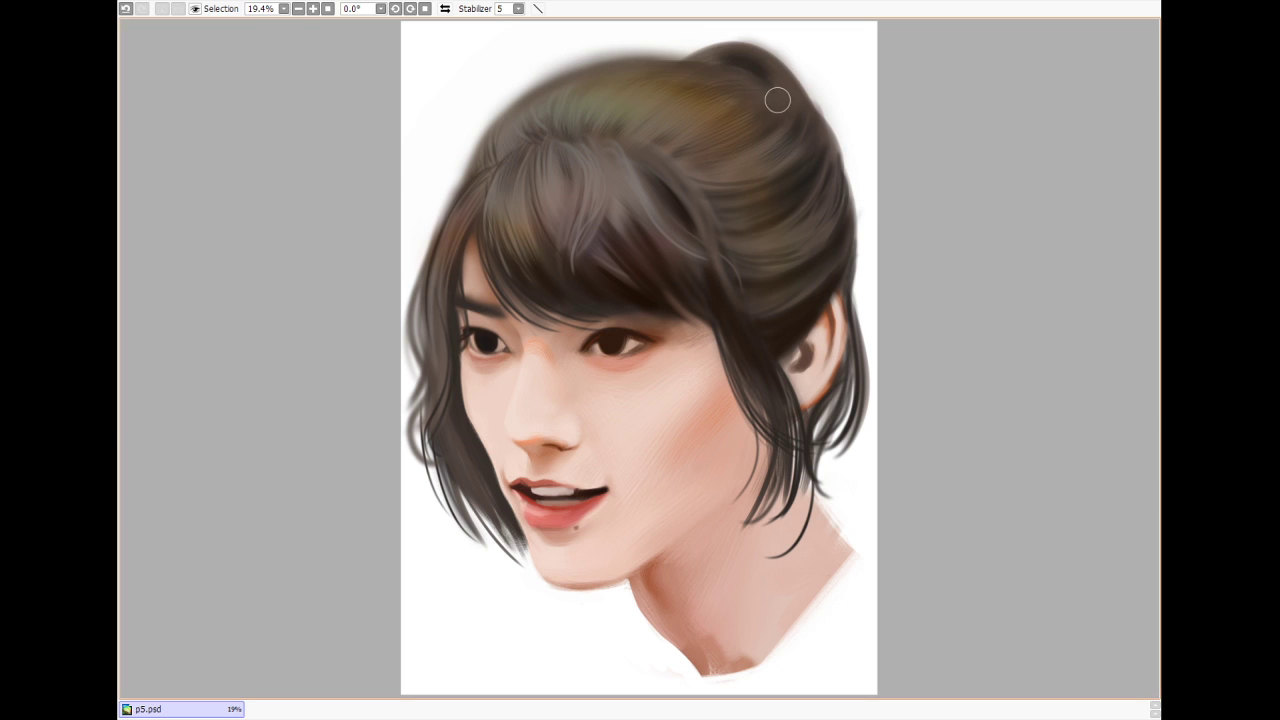
{"action": "key", "text": "ctrl+z"}
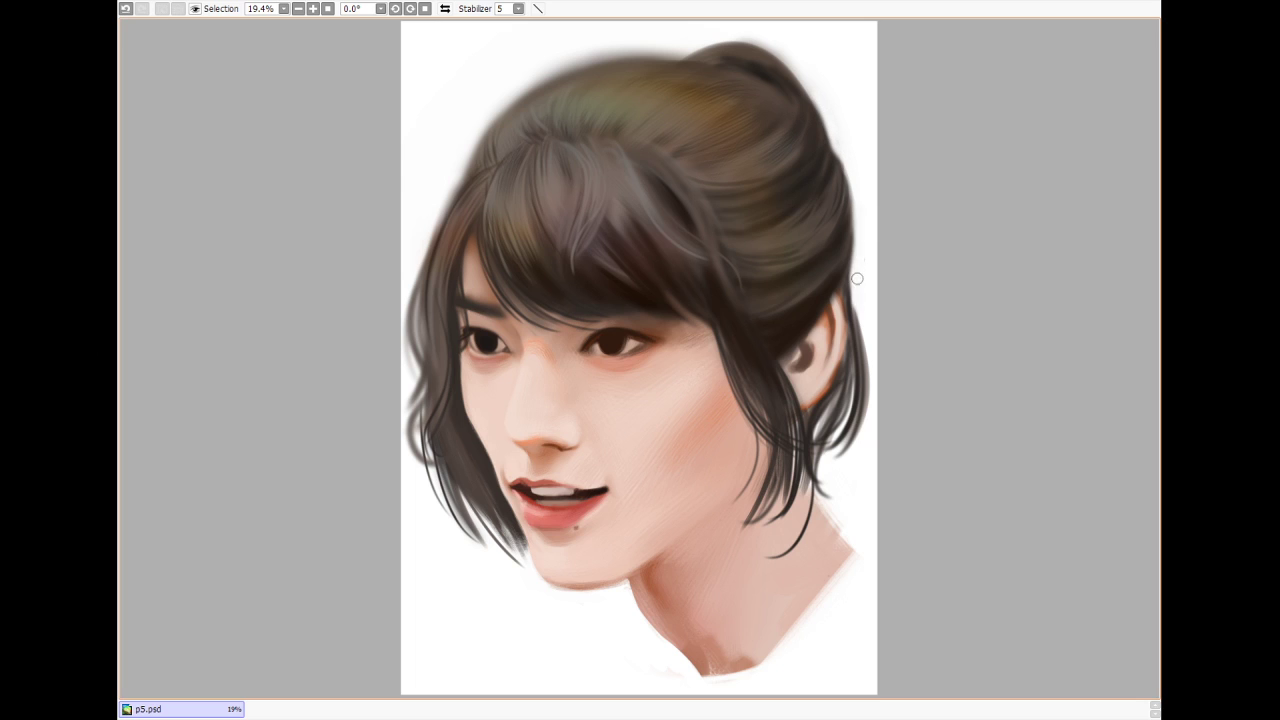
{"action": "left_click_drag", "start_coordinate": [859, 316], "coordinate": [847, 461]}
Fade the outer edge of the long locks on the far side of the face with an enlarged soft eraser.
{"action": "key", "text": "bracketright"}
{"action": "key", "text": "bracketright"}
{"action": "key", "text": "bracketright"}
{"action": "key", "text": "bracketright"}
{"action": "key", "text": "bracketright"}
{"action": "key", "text": "bracketright"}
{"action": "key", "text": "bracketright"}
{"action": "key", "text": "bracketright"}
{"action": "key", "text": "bracketright"}
{"action": "key", "text": "bracketright"}
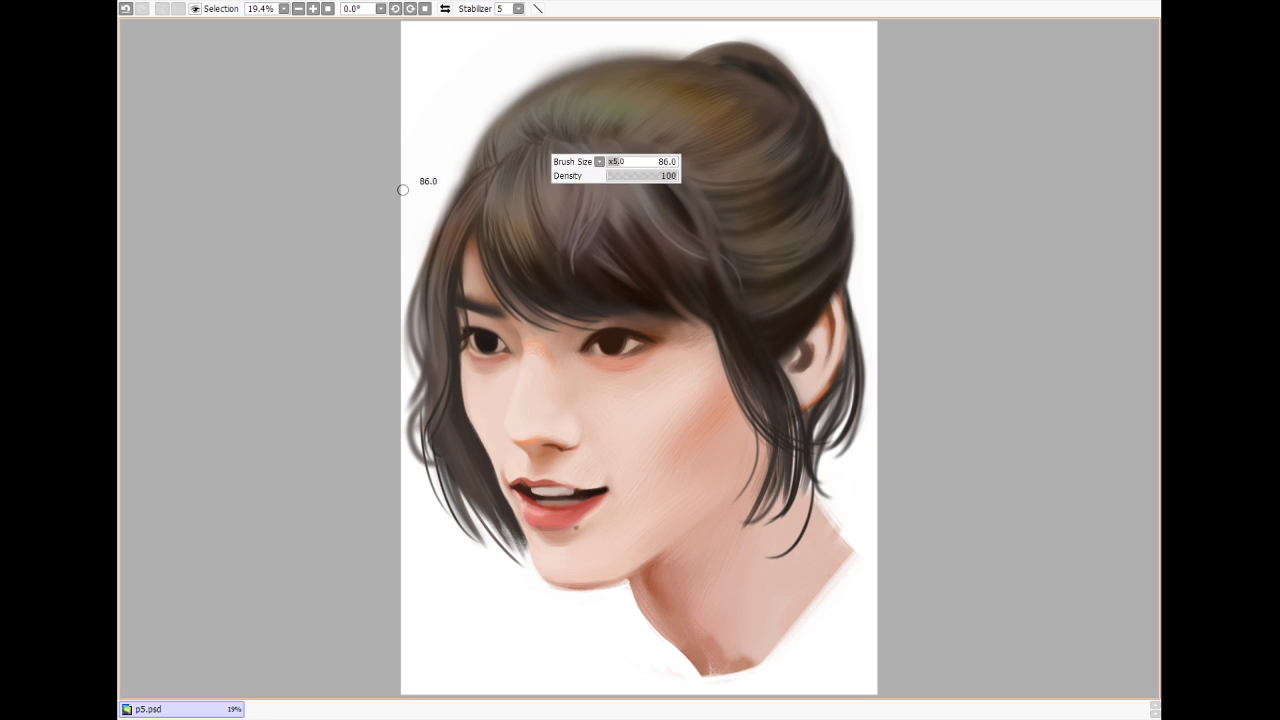
{"action": "left_click_drag", "start_coordinate": [421, 231], "coordinate": [378, 331]}
{"action": "mouse_move", "coordinate": [449, 157]}
{"action": "left_mouse_down"}
{"action": "mouse_move", "coordinate": [385, 466]}
{"action": "mouse_move", "coordinate": [420, 517]}
{"action": "left_mouse_up"}
{"action": "mouse_move", "coordinate": [383, 331]}
{"action": "left_mouse_down"}
{"action": "mouse_move", "coordinate": [504, 589]}
{"action": "mouse_move", "coordinate": [475, 569]}
{"action": "mouse_move", "coordinate": [411, 226]}
{"action": "mouse_move", "coordinate": [425, 504]}
{"action": "mouse_move", "coordinate": [460, 562]}
{"action": "mouse_move", "coordinate": [406, 257]}
{"action": "mouse_move", "coordinate": [376, 314]}
{"action": "mouse_move", "coordinate": [391, 240]}
{"action": "left_mouse_up"}
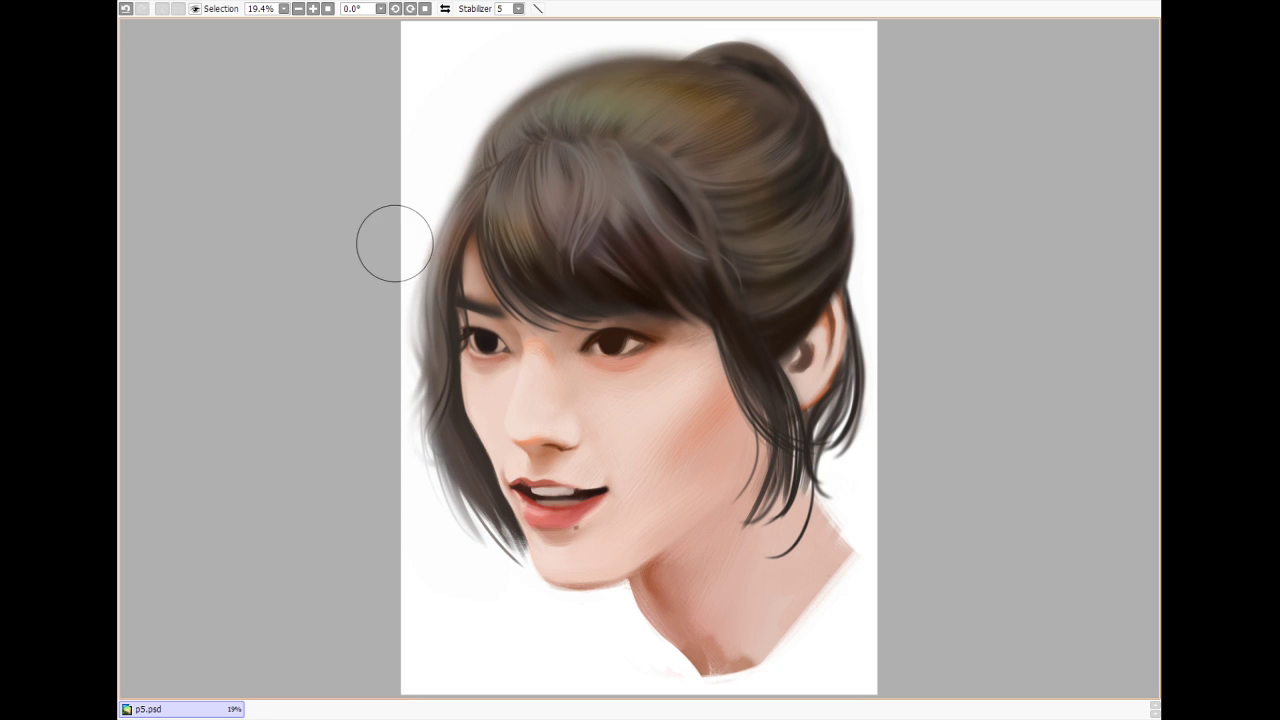
Glaze a faint reddish tint along the crown's outer edge and the locks on the far side of the face.
{"action": "key", "text": "bracketleft"}
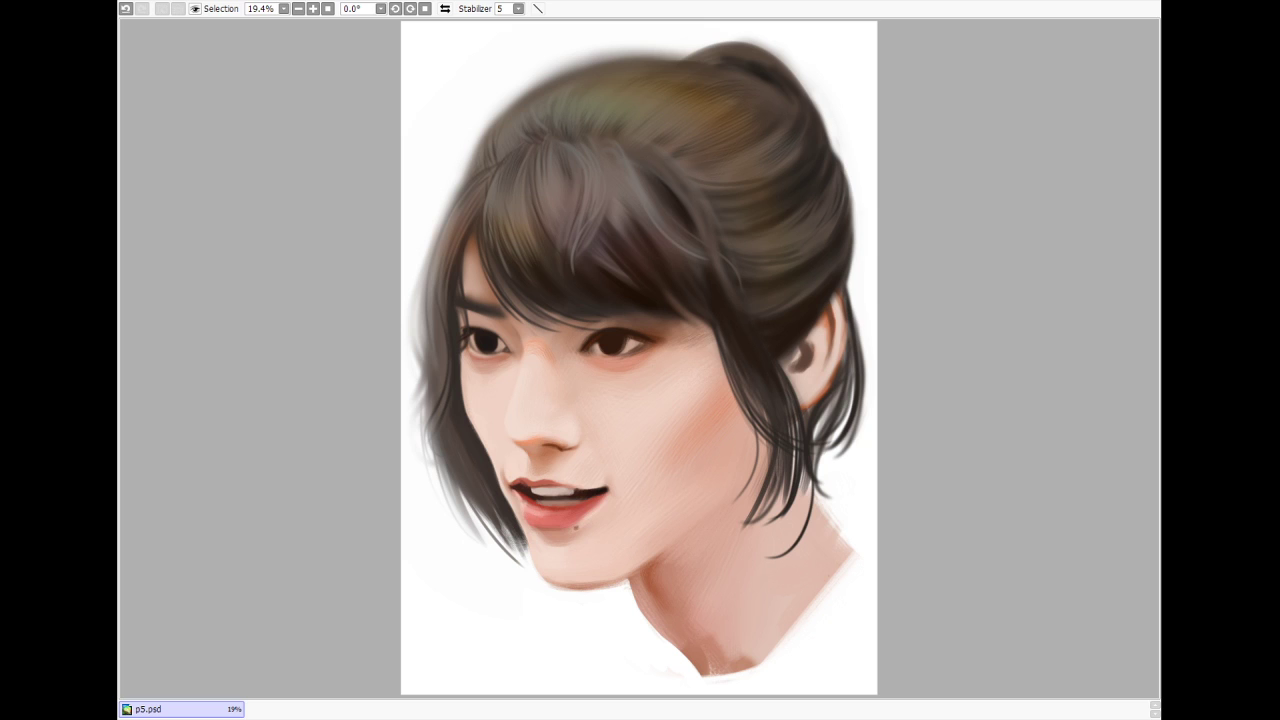
{"action": "left_click_drag", "start_coordinate": [447, 178], "coordinate": [434, 300]}
{"action": "left_click_drag", "start_coordinate": [438, 365], "coordinate": [462, 460]}
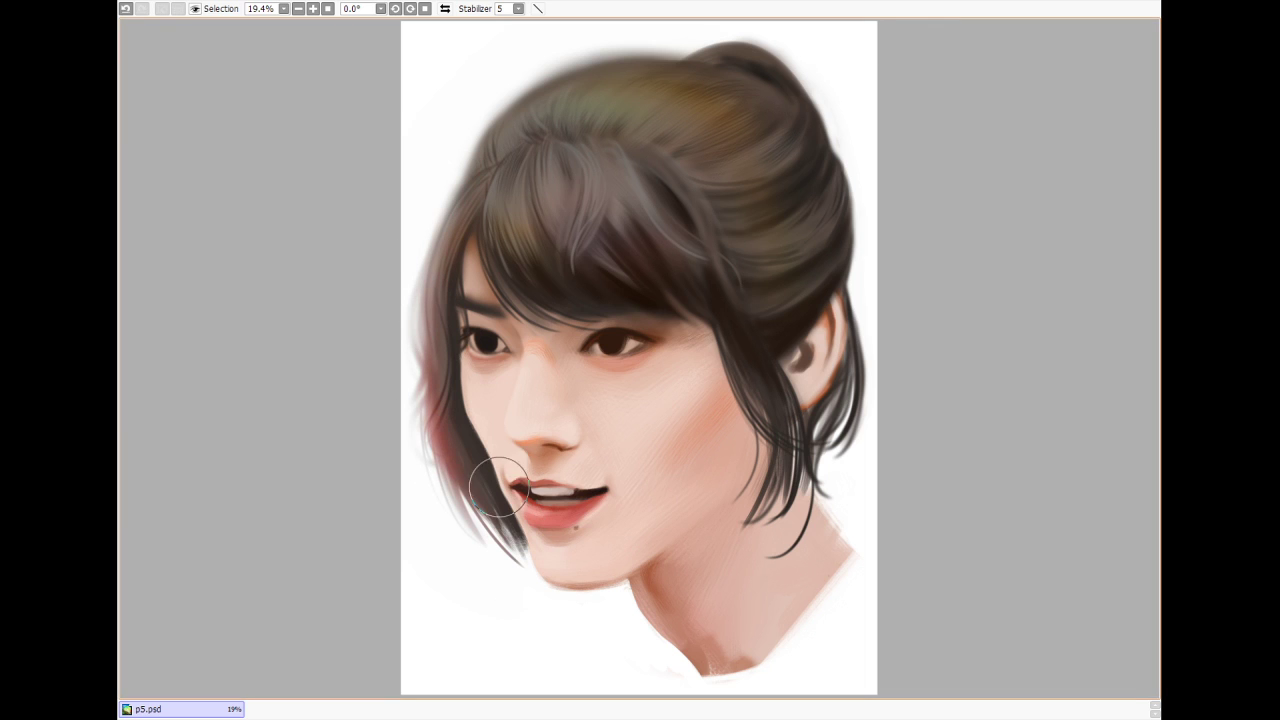
{"action": "key", "text": "ctrl+z"}
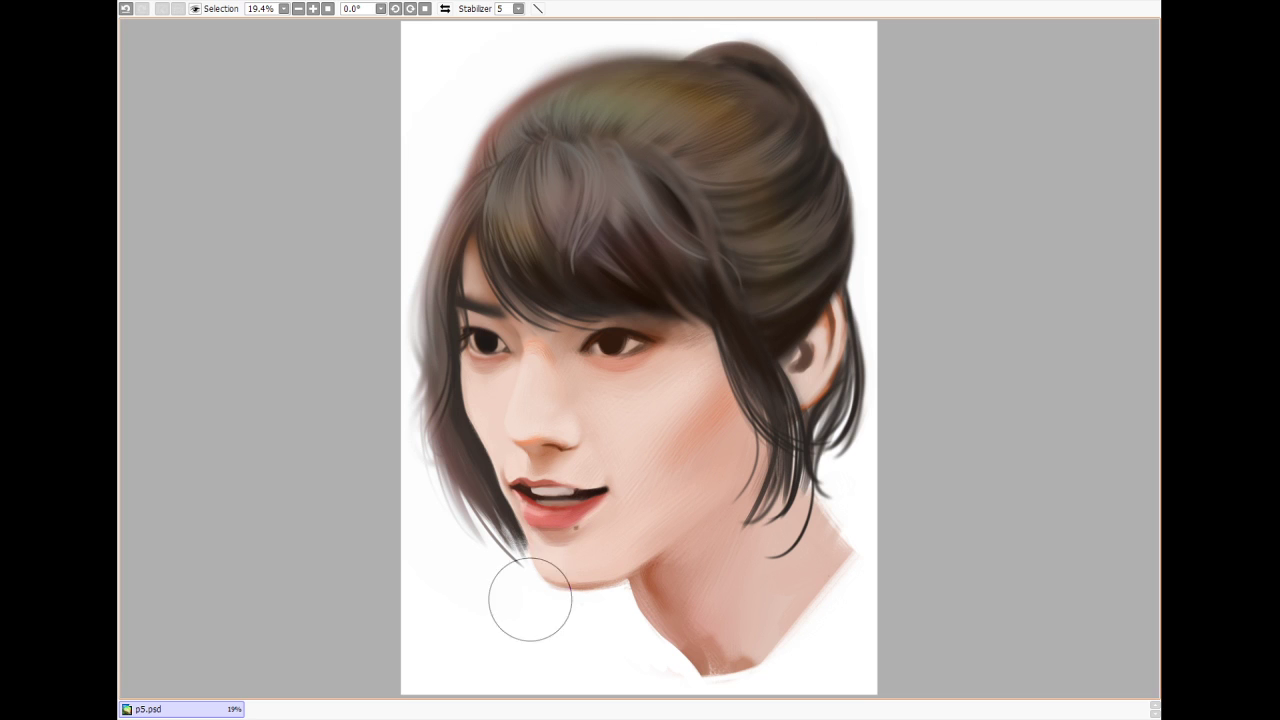
{"action": "key", "text": "ctrl+z"}
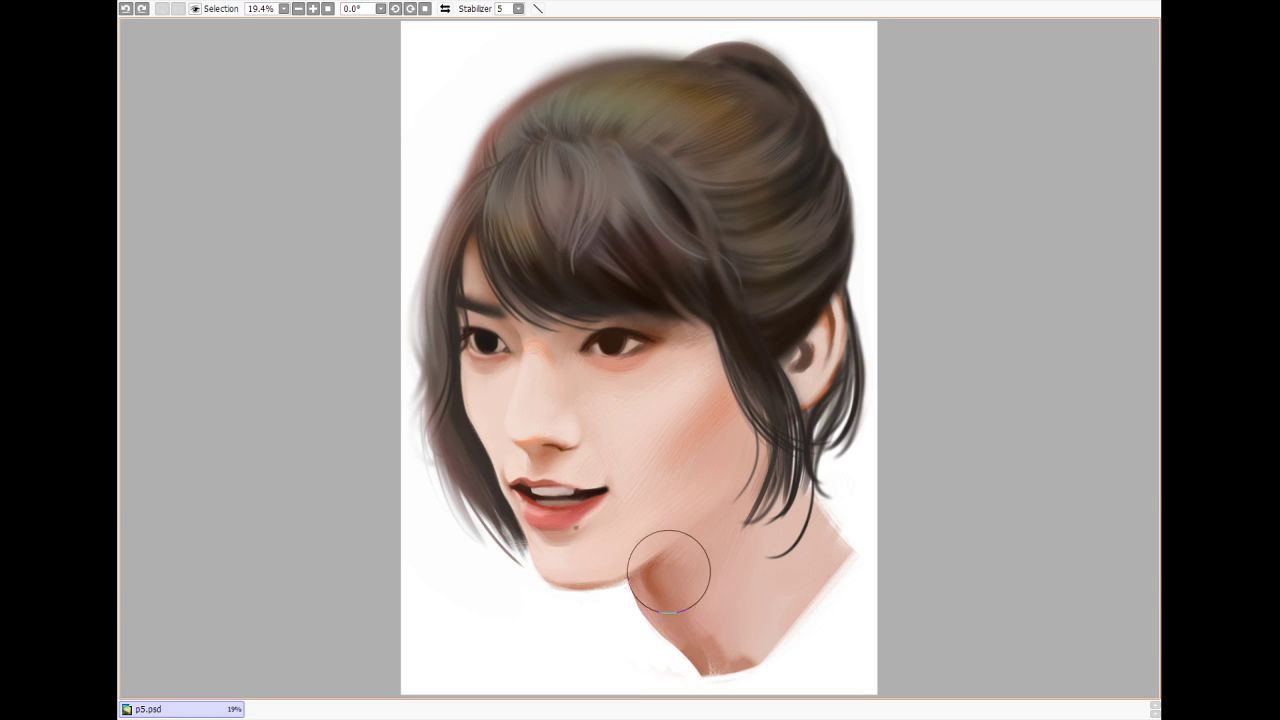
{"action": "left_click_drag", "start_coordinate": [491, 528], "coordinate": [418, 358]}
{"action": "key", "text": "ctrl+z"}
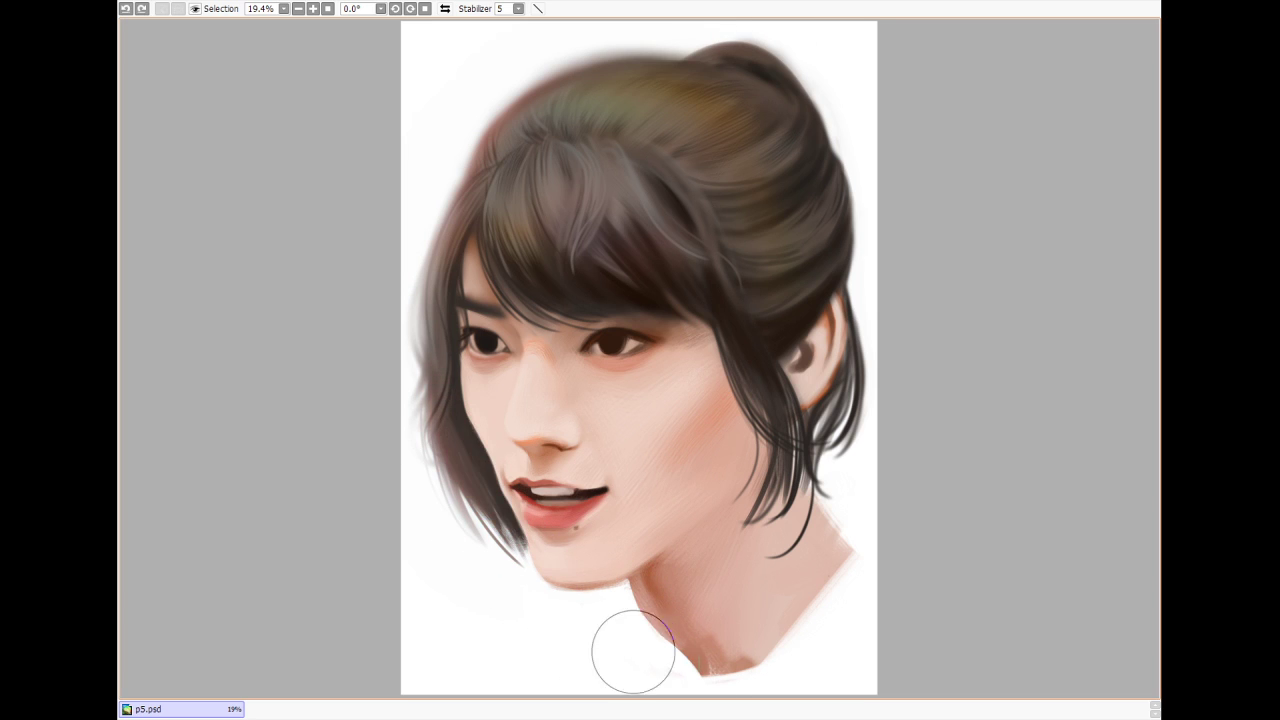
Glaze a faint teal tint over the far-side locks and the front edge of the crown, and try it on the back of the hair.
{"action": "left_click_drag", "start_coordinate": [632, 651], "coordinate": [624, 592]}
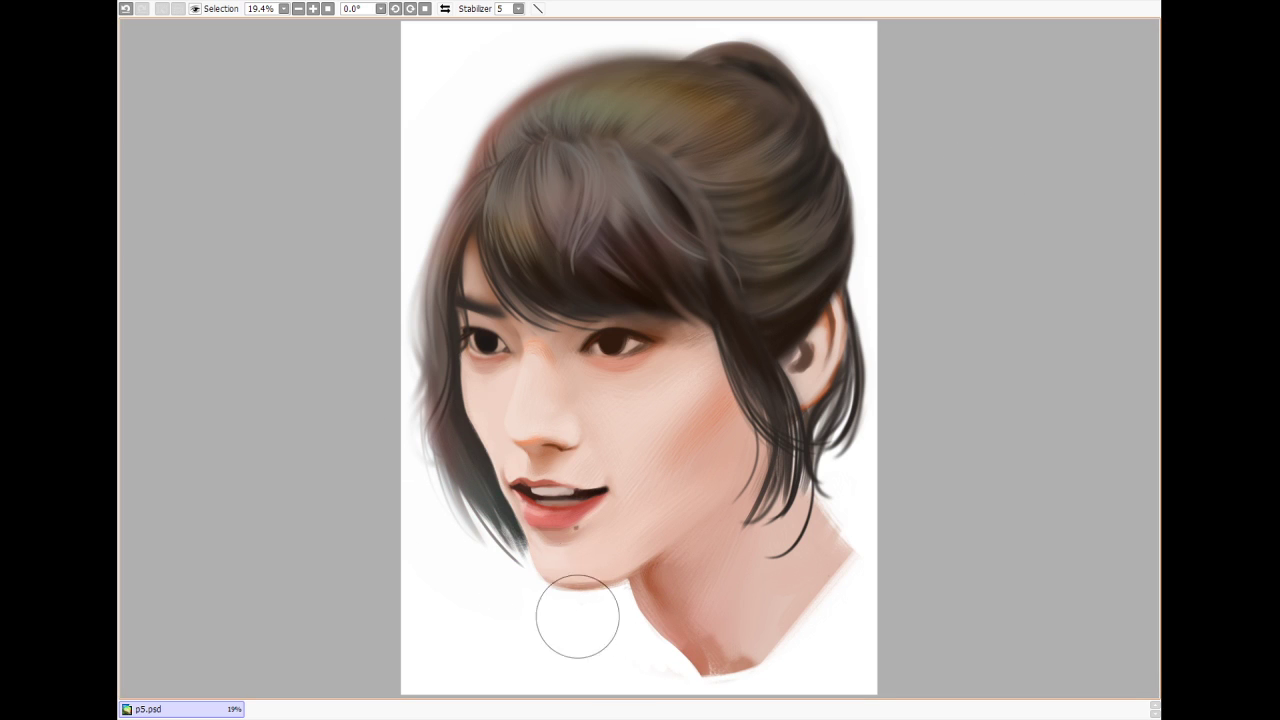
{"action": "left_click_drag", "start_coordinate": [630, 594], "coordinate": [692, 652]}
{"action": "left_click_drag", "start_coordinate": [418, 306], "coordinate": [425, 236]}
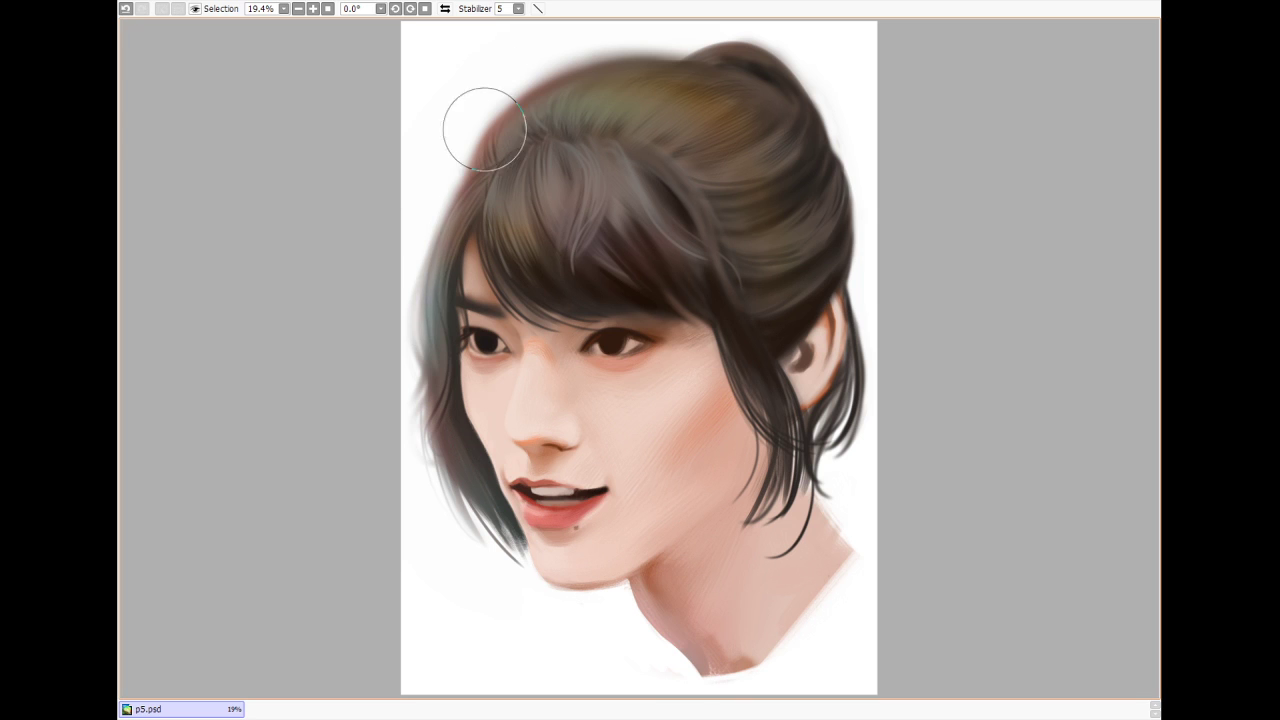
{"action": "left_click_drag", "start_coordinate": [859, 268], "coordinate": [889, 374]}
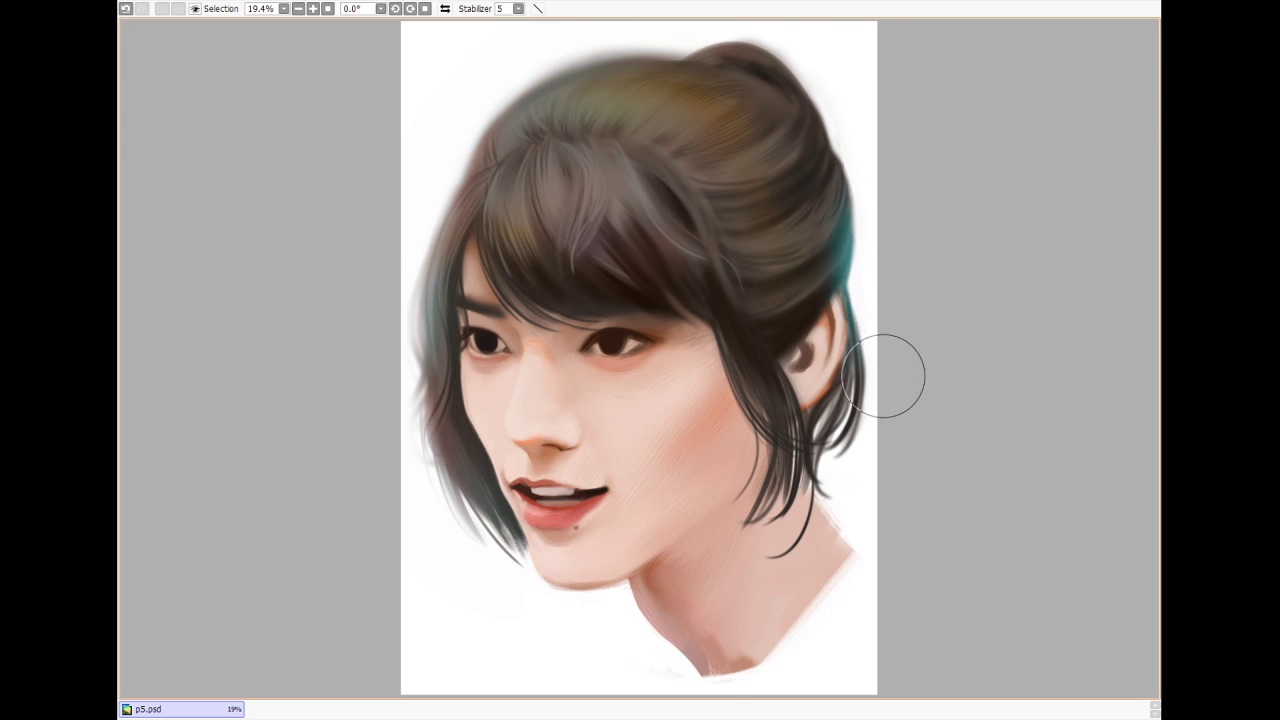
{"action": "key", "text": "ctrl+z"}
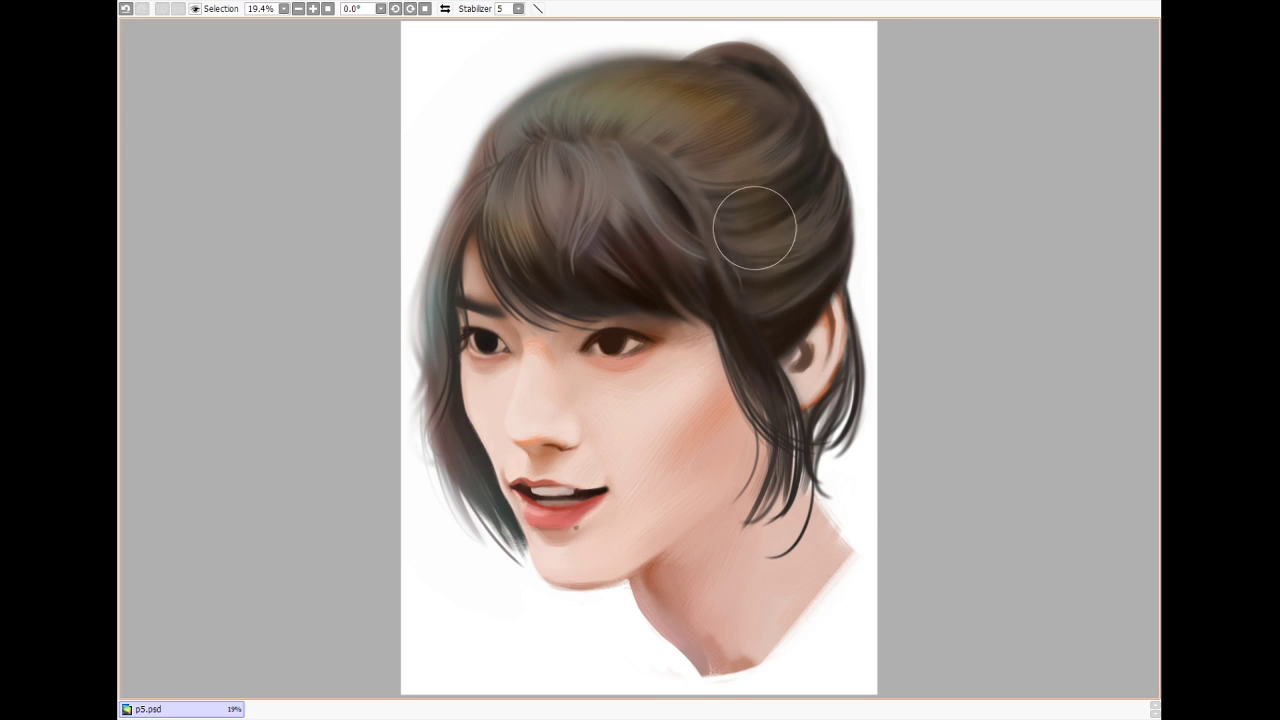
Try a soft warm highlight down the bridge of the nose with a resized brush.
{"action": "key", "text": "n"}
{"action": "key", "text": "bracketleft"}
{"action": "key", "text": "bracketleft"}
{"action": "key", "text": "b"}
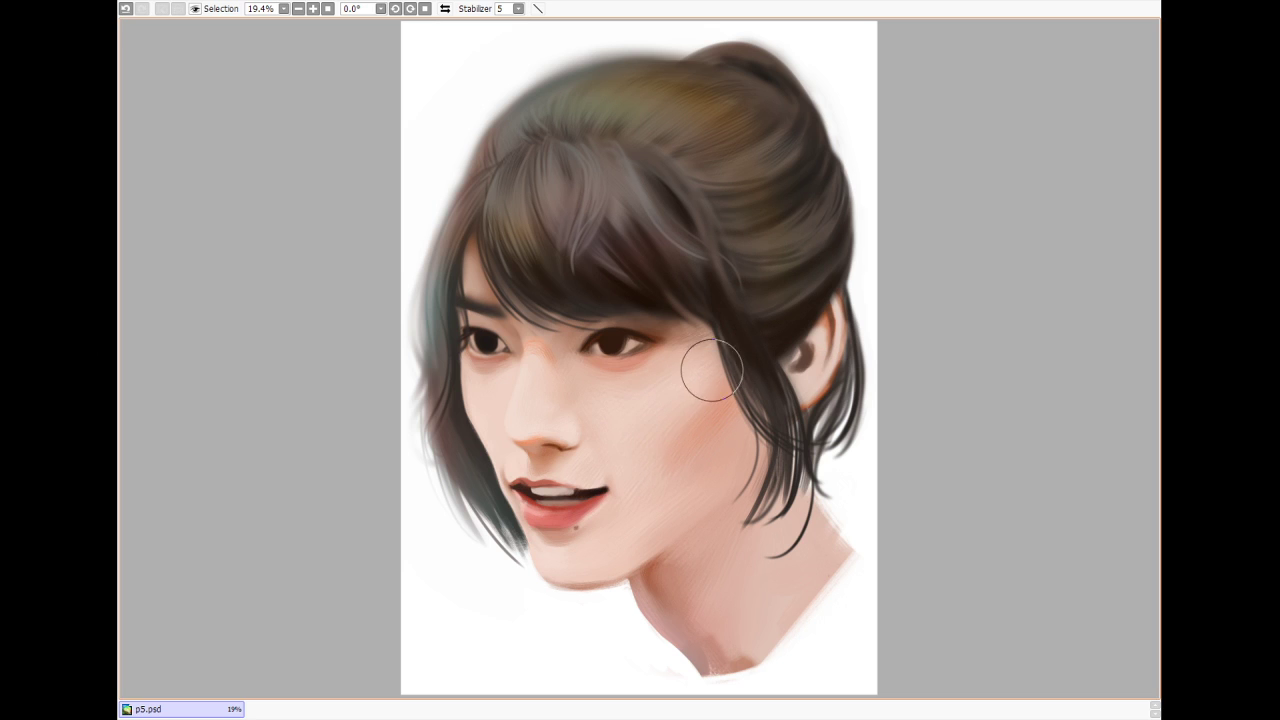
{"action": "key", "text": "bracketright"}
{"action": "key", "text": "bracketleft"}
{"action": "key", "text": "ctrl+z"}
{"action": "key", "text": "bracketleft"}
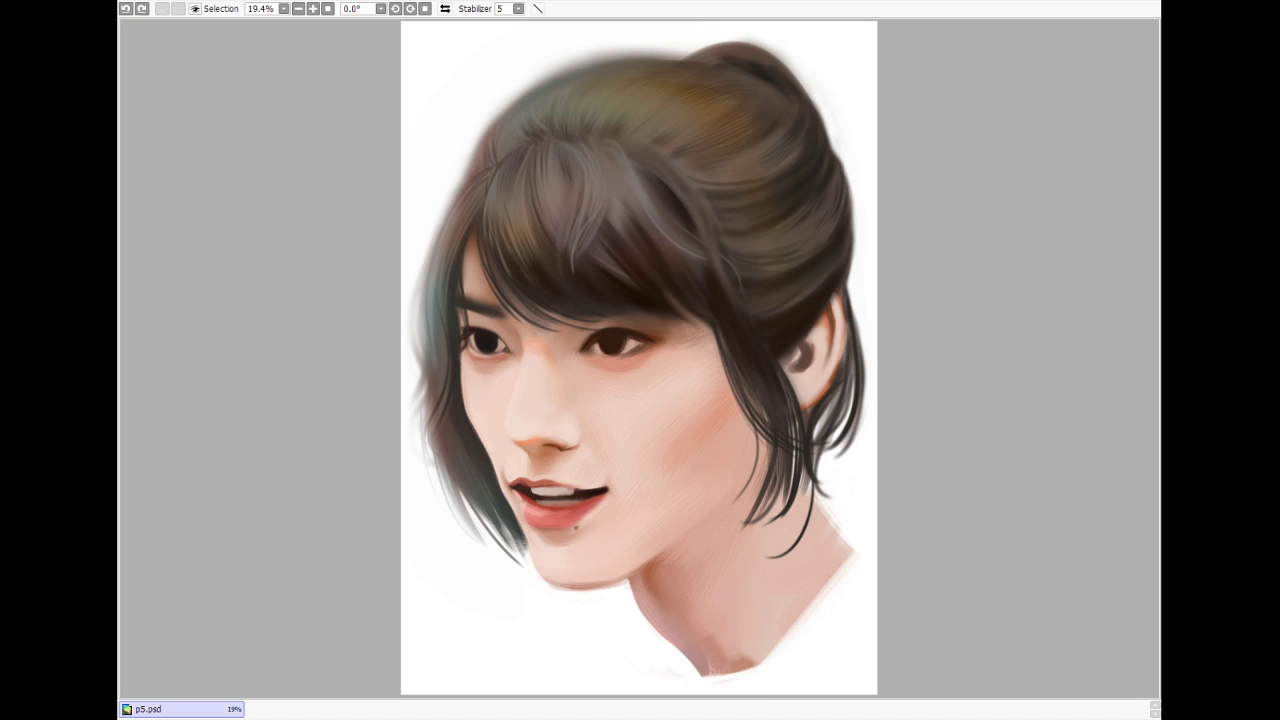
{"action": "left_click_drag", "start_coordinate": [529, 378], "coordinate": [527, 432]}
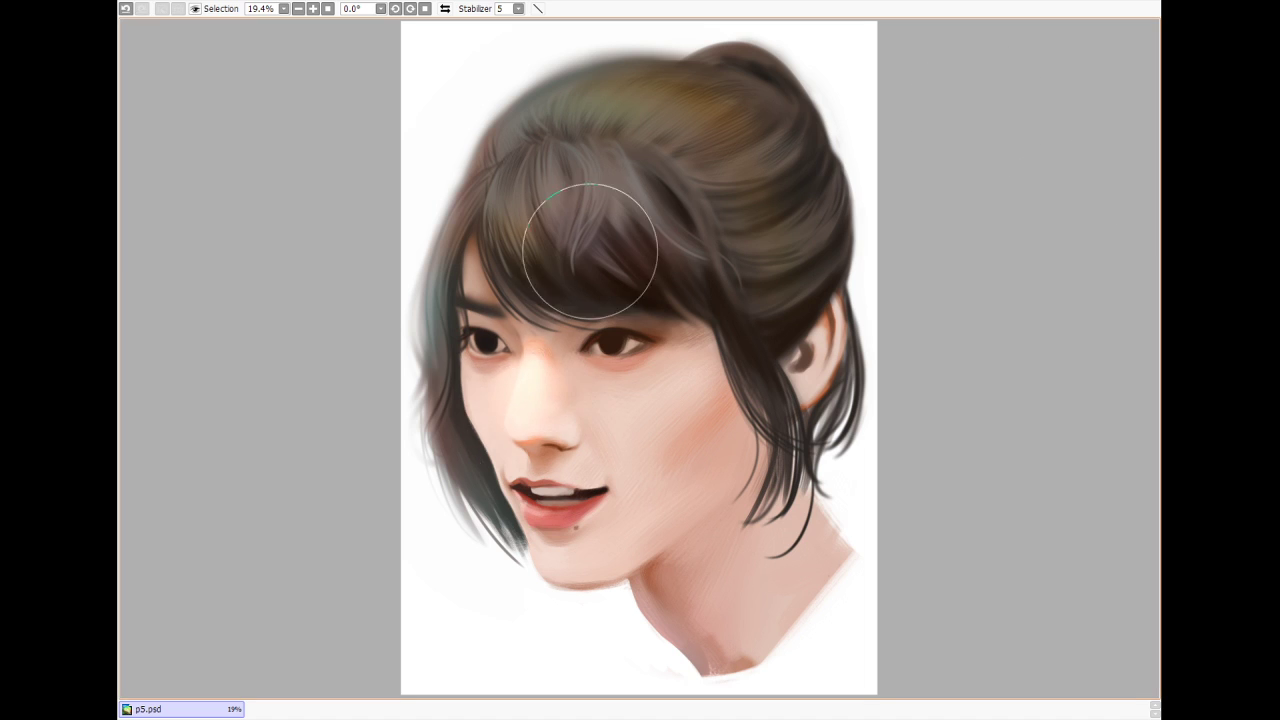
{"action": "key", "text": "ctrl+z"}
Brighten the bridge and tip of the nose with a soft, warm glow.
{"action": "left_click_drag", "start_coordinate": [534, 380], "coordinate": [529, 427]}
{"action": "mouse_move", "coordinate": [539, 357]}
{"action": "left_mouse_down"}
{"action": "mouse_move", "coordinate": [524, 422]}
{"action": "mouse_move", "coordinate": [530, 371]}
{"action": "mouse_move", "coordinate": [547, 393]}
{"action": "mouse_move", "coordinate": [512, 344]}
{"action": "mouse_move", "coordinate": [533, 367]}
{"action": "mouse_move", "coordinate": [524, 427]}
{"action": "mouse_move", "coordinate": [535, 355]}
{"action": "mouse_move", "coordinate": [525, 416]}
{"action": "mouse_move", "coordinate": [561, 425]}
{"action": "left_mouse_up"}
{"action": "key", "text": "ctrl+z"}
{"action": "key", "text": "ctrl+z"}
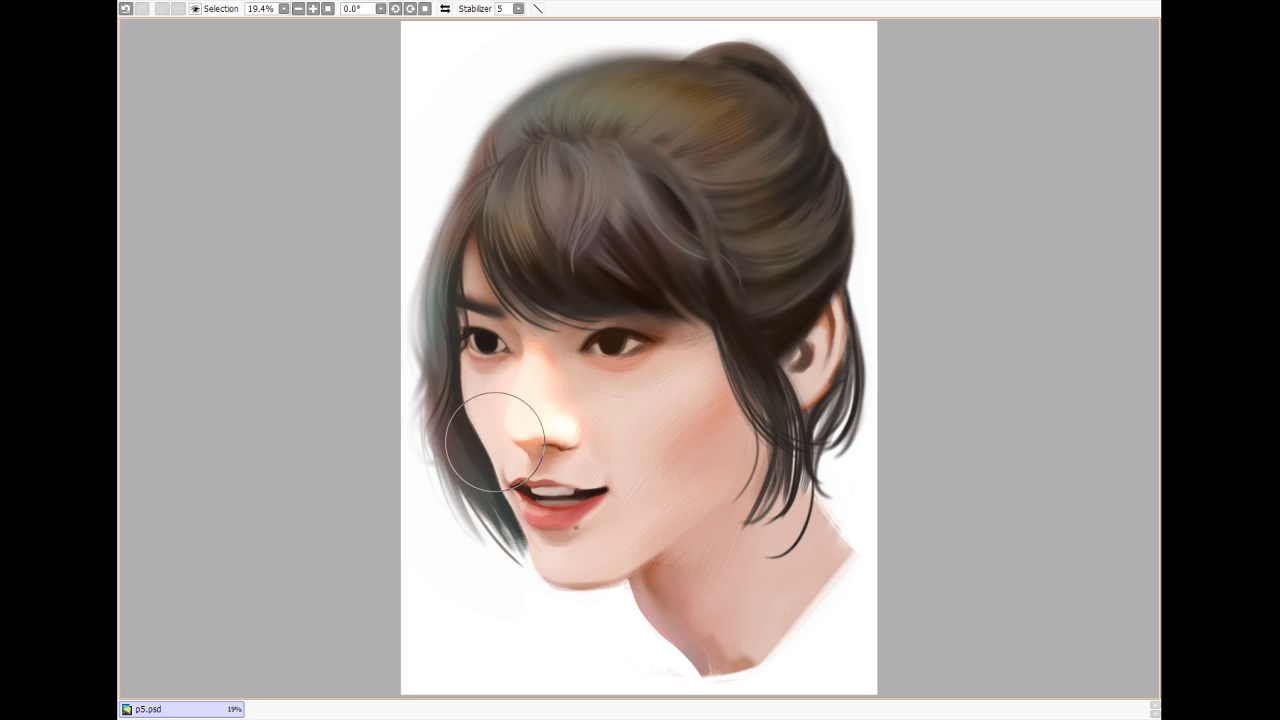
{"action": "key", "text": "ctrl+z"}
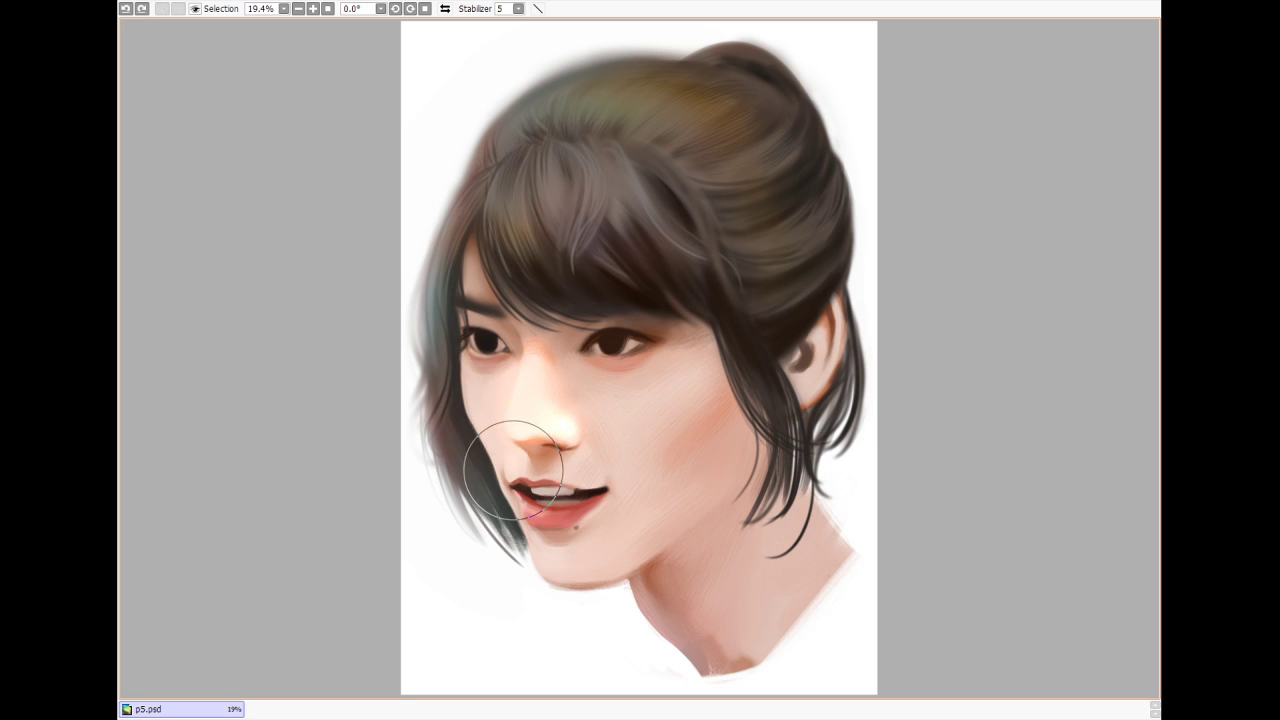
Spread a faint warm glow over the cheek beside the nose and around the mouth with an enlarged brush, comparing with and without it.
{"action": "mouse_move", "coordinate": [513, 470]}
{"action": "left_mouse_down"}
{"action": "mouse_move", "coordinate": [596, 483]}
{"action": "mouse_move", "coordinate": [590, 464]}
{"action": "left_mouse_up"}
{"action": "key", "text": "]"}
{"action": "key", "text": "]"}
{"action": "key", "text": "]"}
{"action": "key", "text": "]"}
{"action": "key", "text": "ctrl+z"}
{"action": "key", "text": "ctrl+z"}
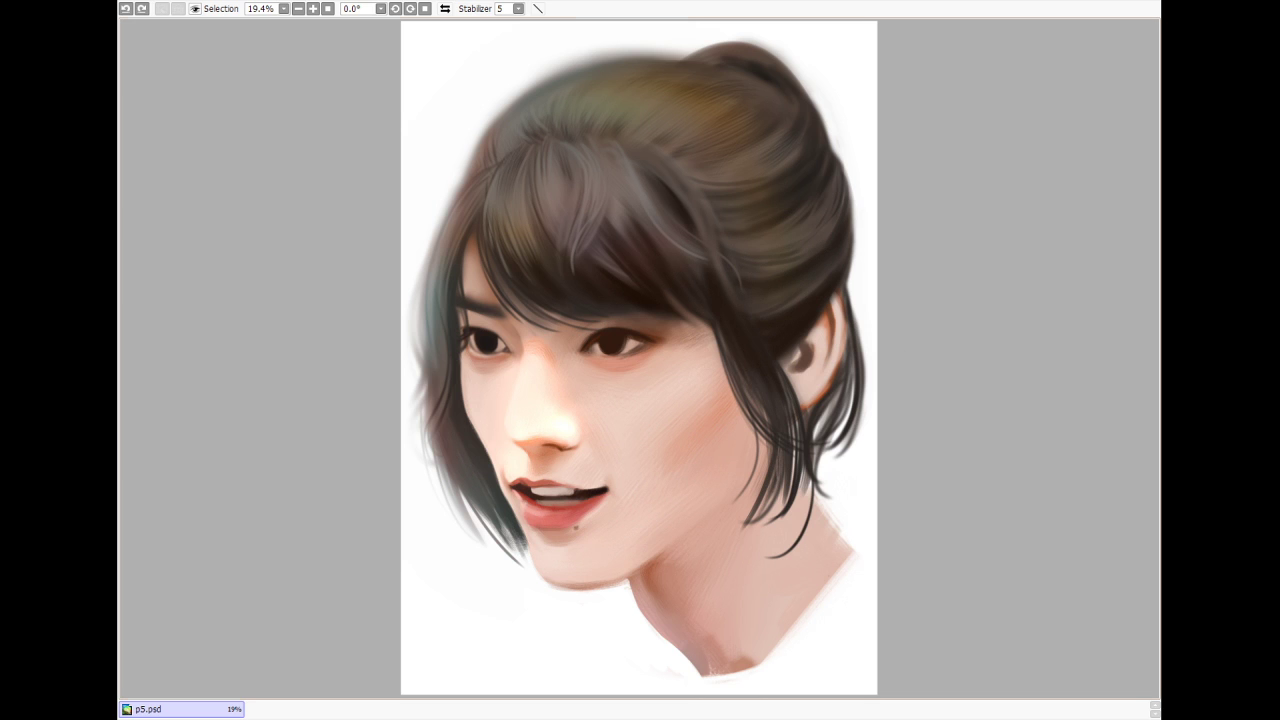
{"action": "key", "text": "ctrl+z"}
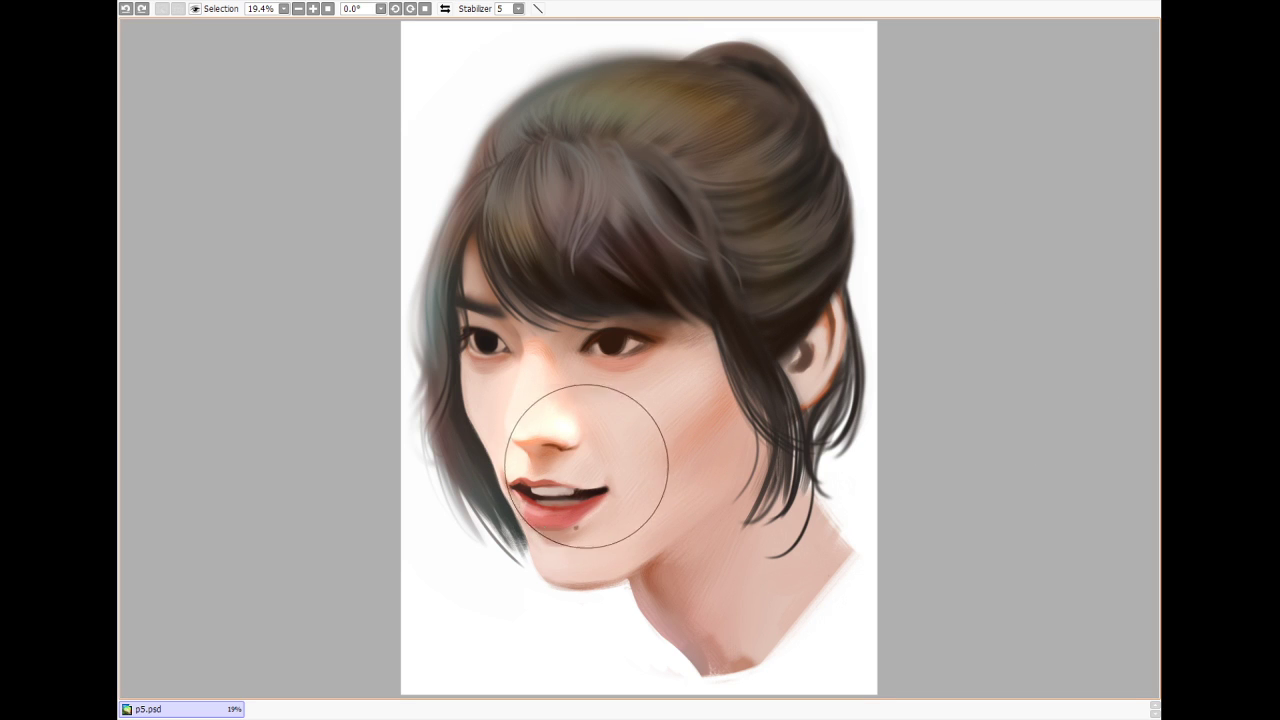
{"action": "key", "text": "ctrl+y"}
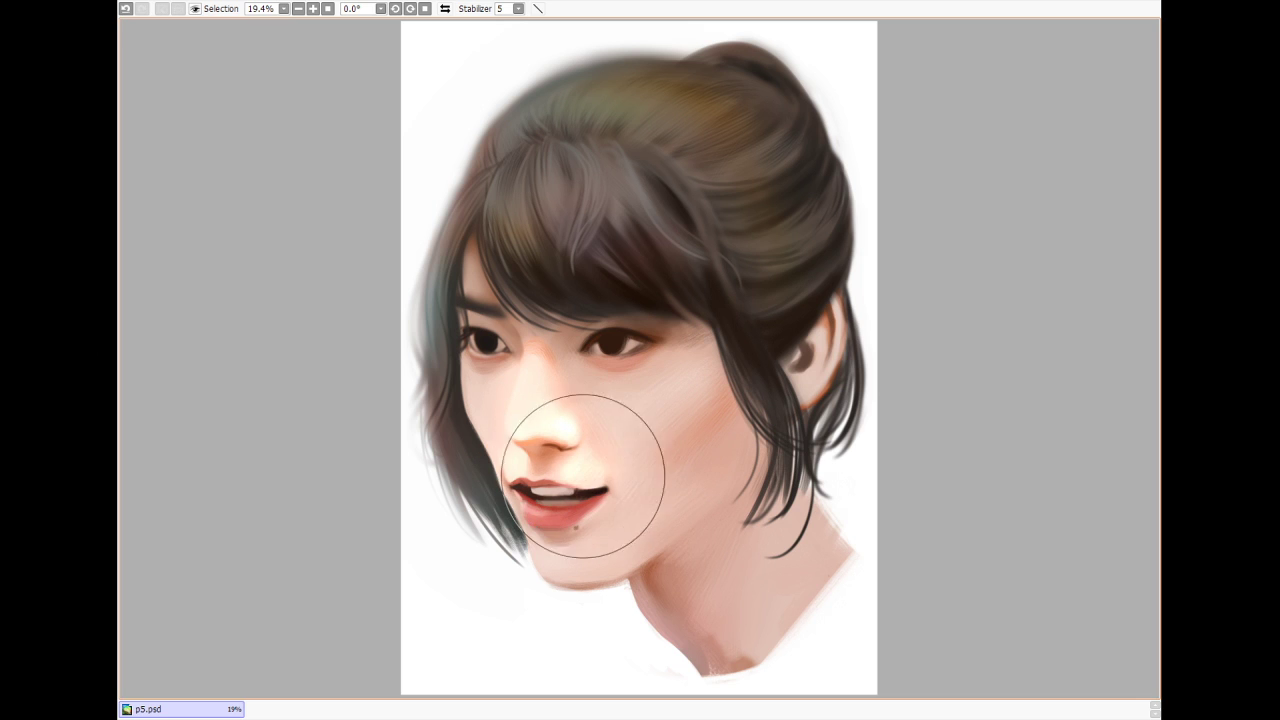
{"action": "key", "text": "ctrl+z"}
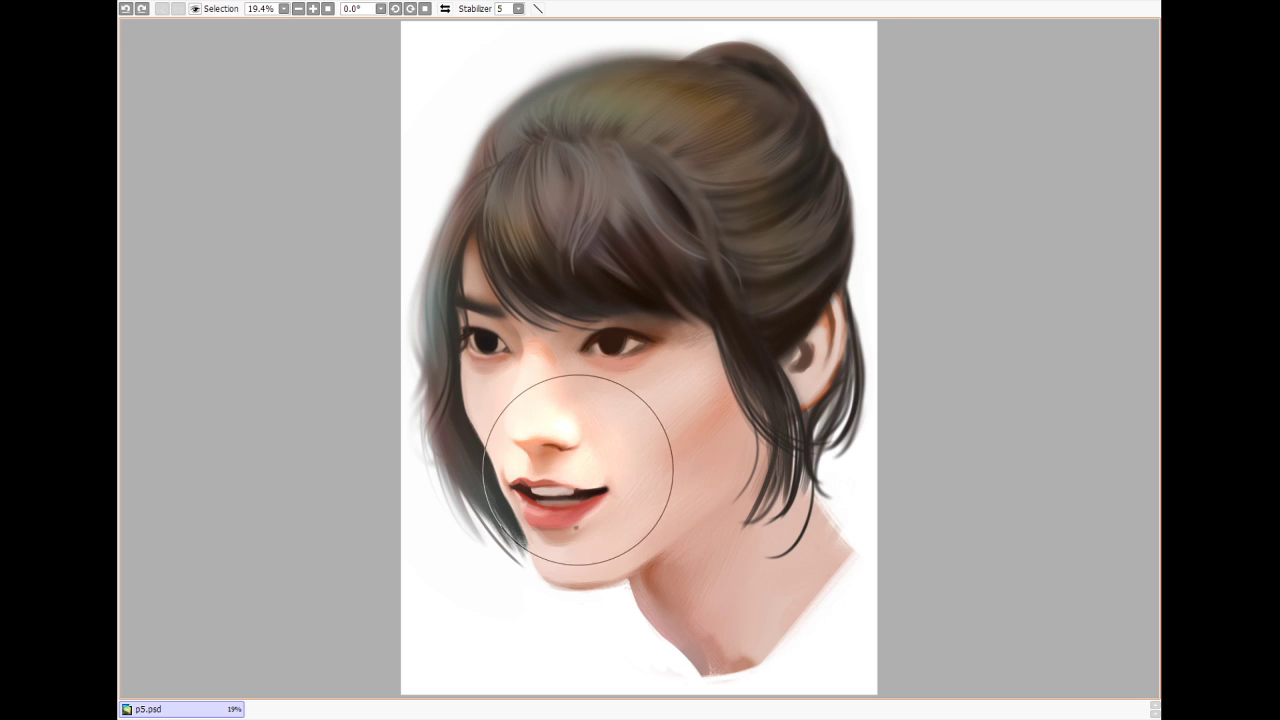
{"action": "key", "text": "ctrl+y"}
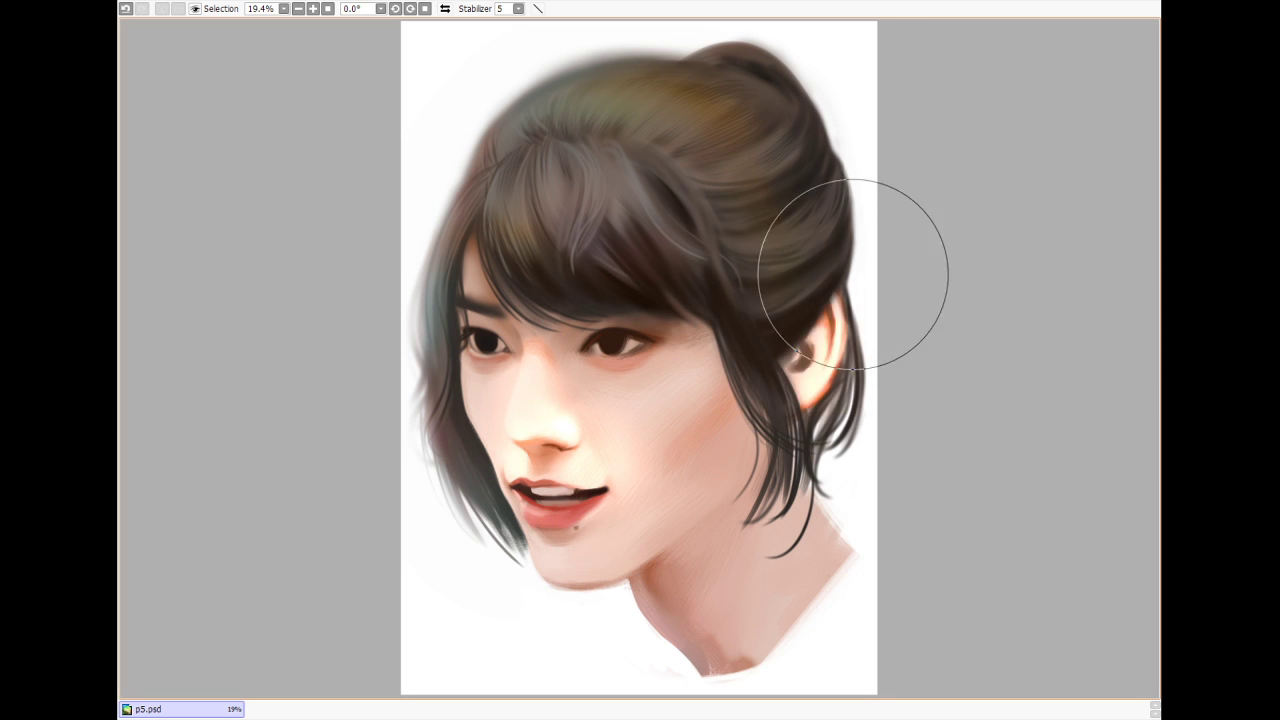
Try warm glow strokes along the rim and lobe of the ear.
{"action": "key", "text": "ctrl+z"}
{"action": "mouse_move", "coordinate": [837, 290]}
{"action": "left_mouse_down"}
{"action": "mouse_move", "coordinate": [817, 301]}
{"action": "mouse_move", "coordinate": [841, 344]}
{"action": "mouse_move", "coordinate": [826, 380]}
{"action": "mouse_move", "coordinate": [844, 302]}
{"action": "left_mouse_up"}
{"action": "key", "text": "ctrl+z"}
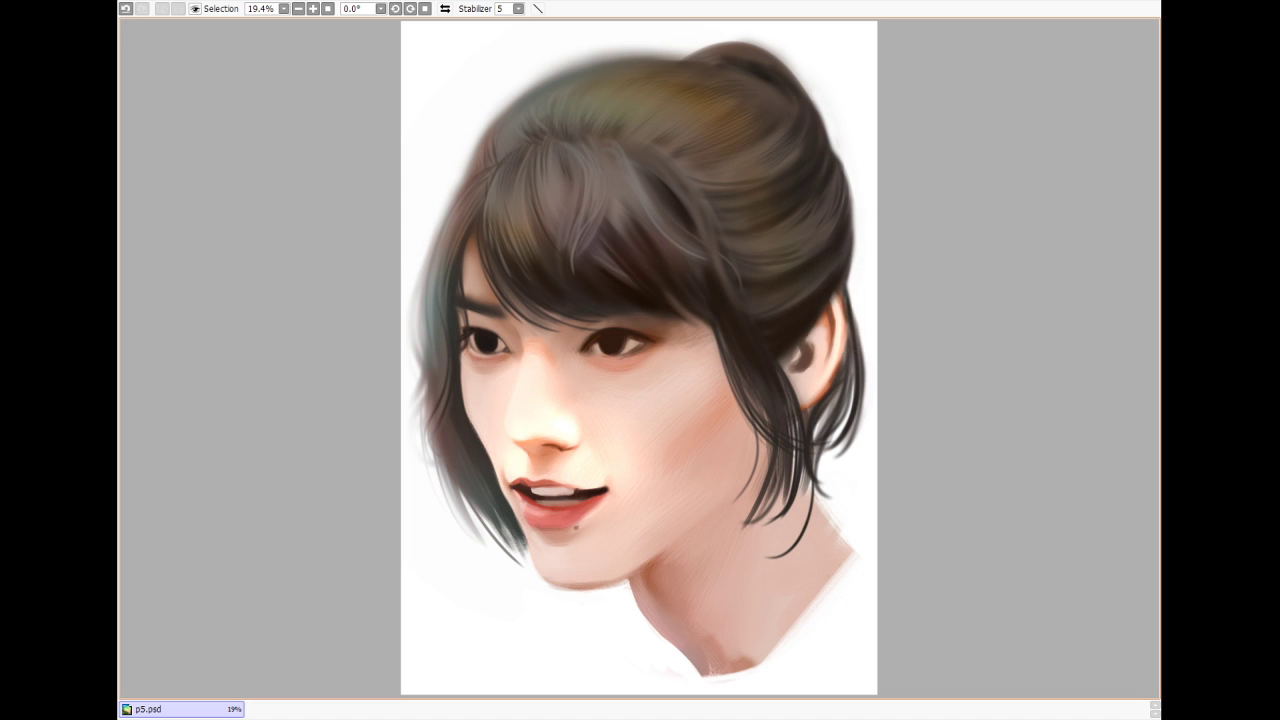
{"action": "key", "text": "ctrl+z"}
{"action": "mouse_move", "coordinate": [795, 404]}
{"action": "left_mouse_down"}
{"action": "mouse_move", "coordinate": [838, 335]}
{"action": "mouse_move", "coordinate": [844, 290]}
{"action": "mouse_move", "coordinate": [815, 393]}
{"action": "left_mouse_up"}
{"action": "key", "text": "ctrl+z"}
{"action": "left_click_drag", "start_coordinate": [841, 297], "coordinate": [834, 344]}
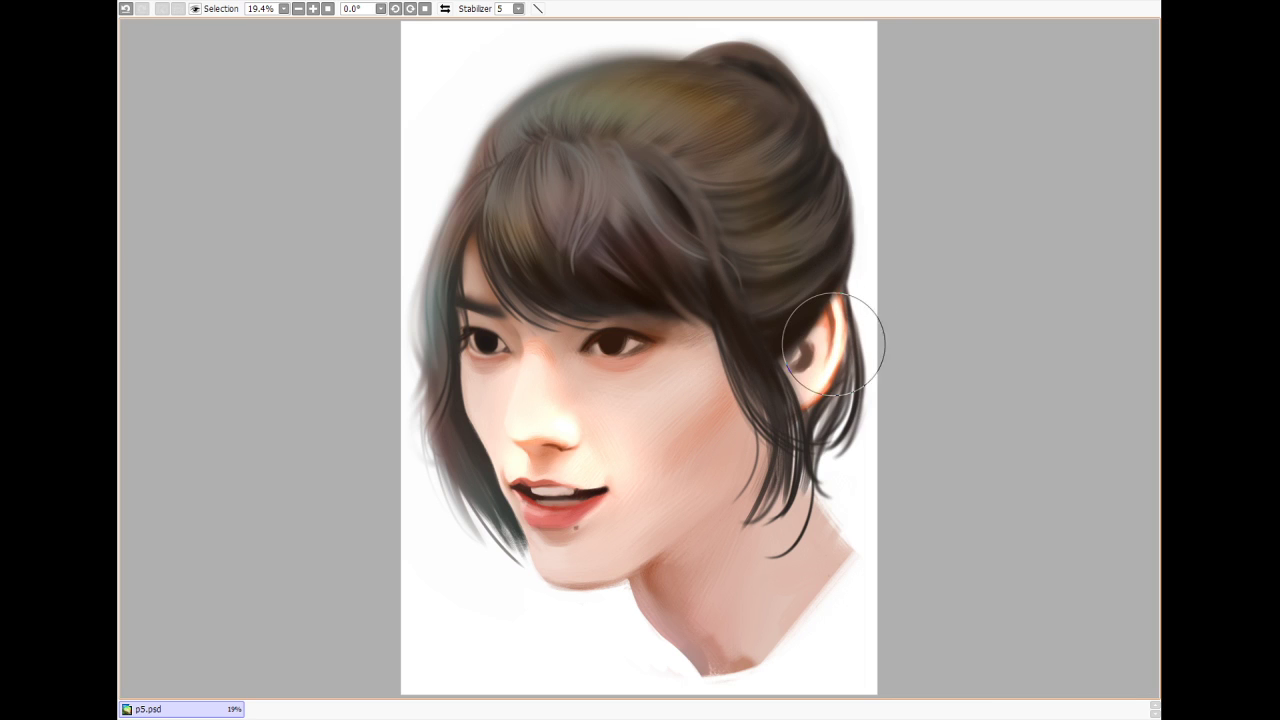
{"action": "key", "text": "ctrl+z"}
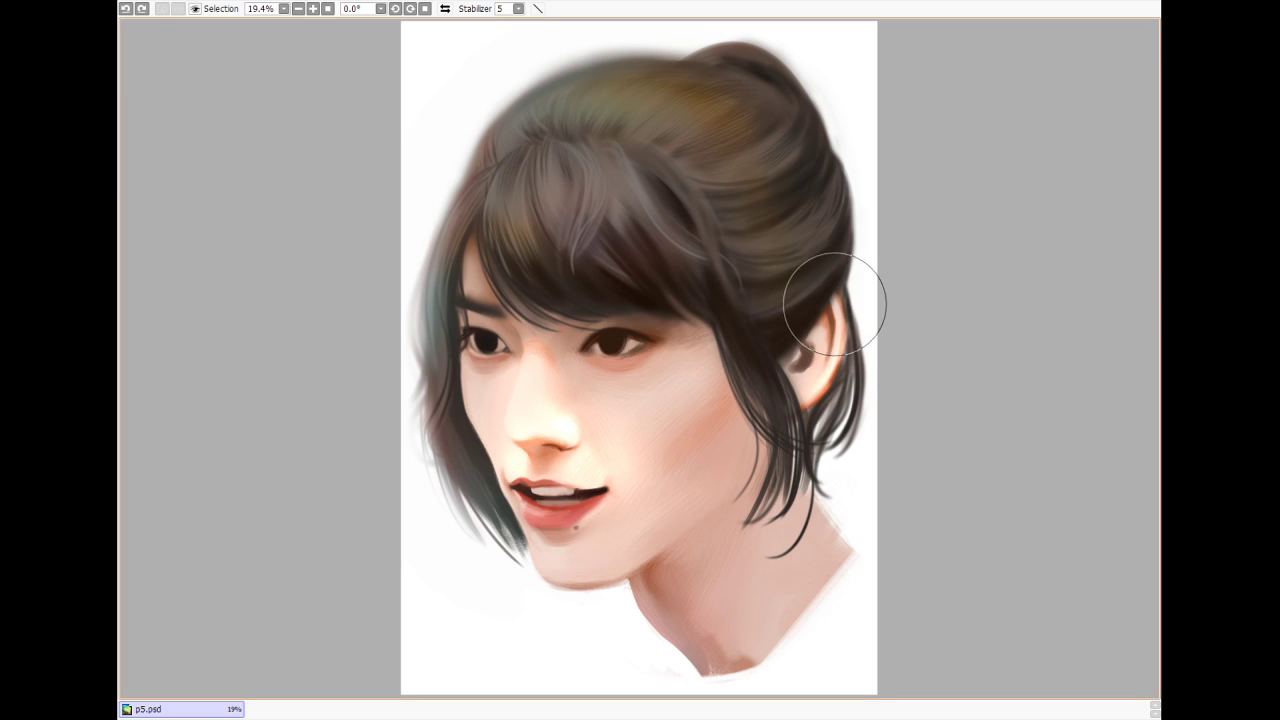
Rework the warm orange glow along the ear, from its upper rim down to the lobe.
{"action": "left_click_drag", "start_coordinate": [834, 306], "coordinate": [795, 405]}
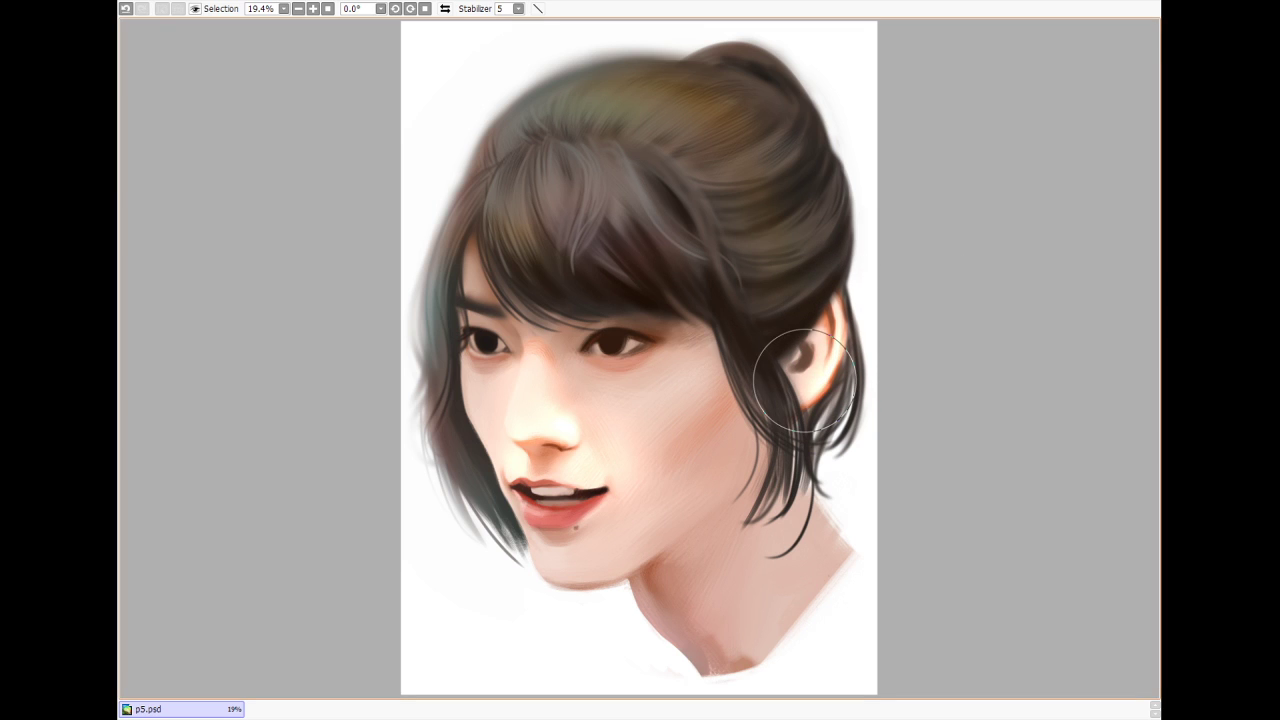
{"action": "key", "text": "ctrl+z"}
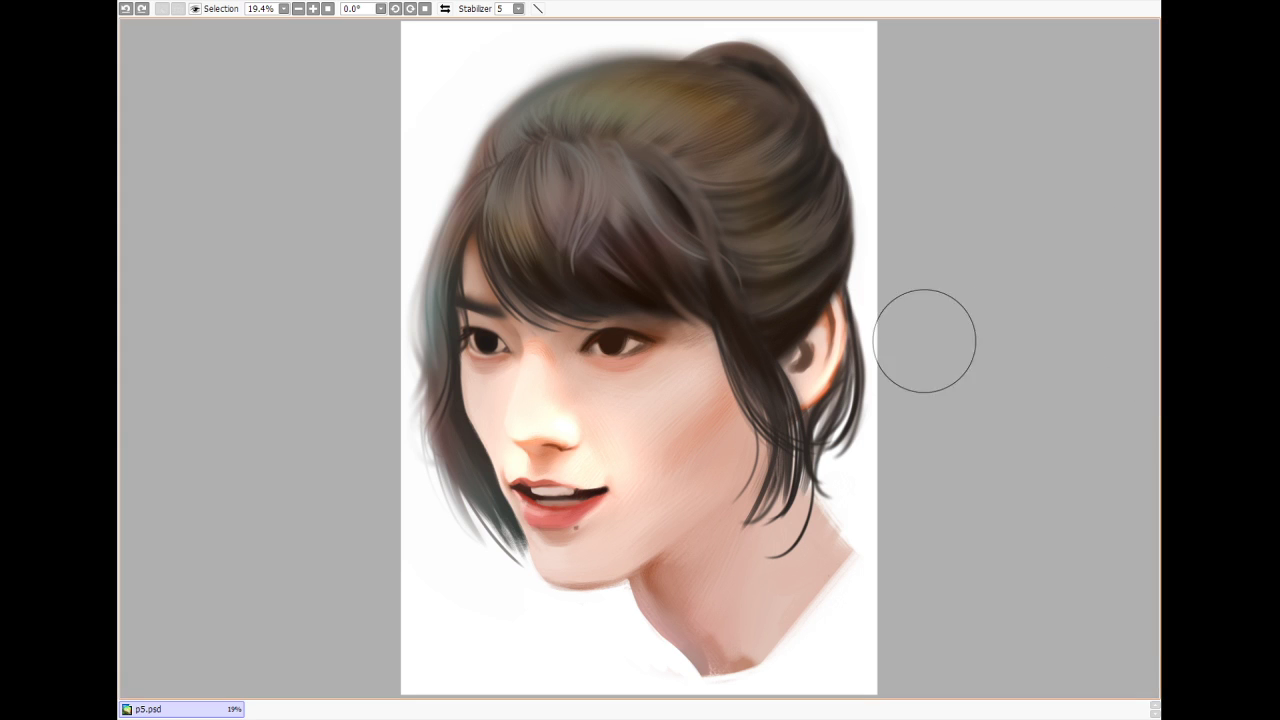
{"action": "left_click_drag", "start_coordinate": [840, 306], "coordinate": [826, 378]}
{"action": "key", "text": "ctrl+z"}
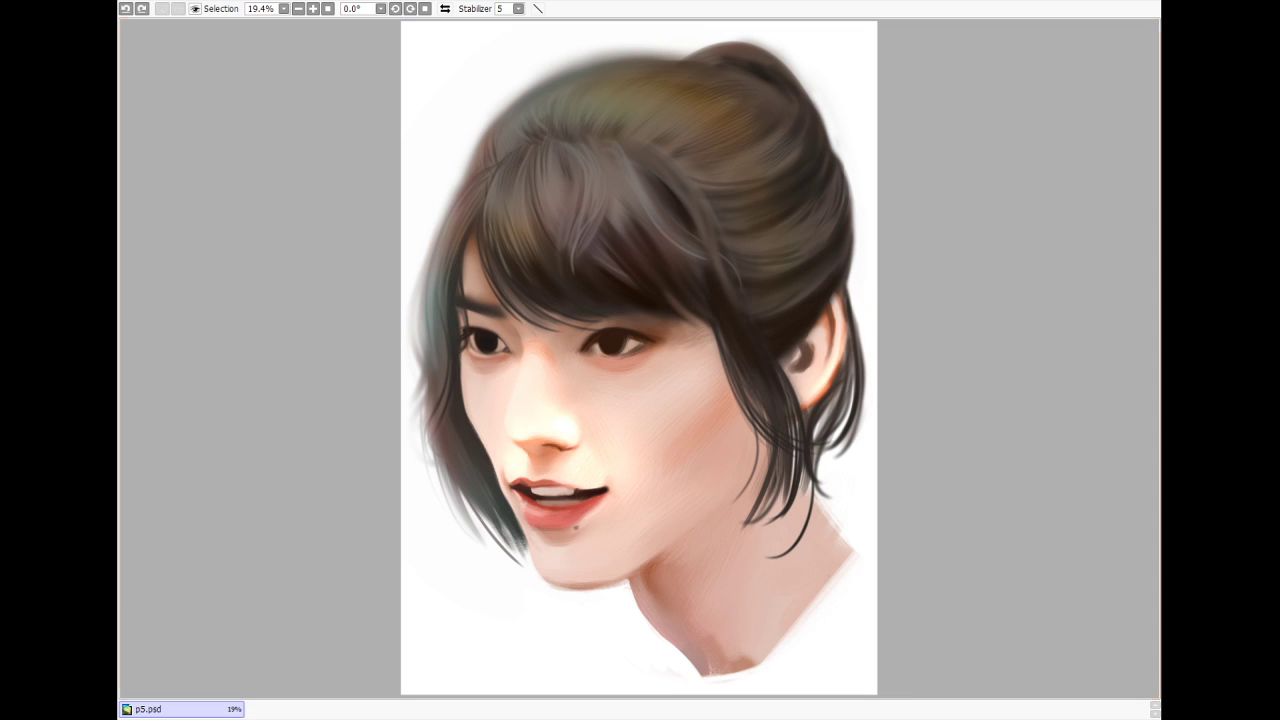
{"action": "mouse_move", "coordinate": [834, 311]}
{"action": "left_mouse_down"}
{"action": "mouse_move", "coordinate": [869, 289]}
{"action": "mouse_move", "coordinate": [838, 311]}
{"action": "mouse_move", "coordinate": [834, 300]}
{"action": "mouse_move", "coordinate": [806, 398]}
{"action": "left_mouse_up"}
{"action": "key", "text": "ctrl+z"}
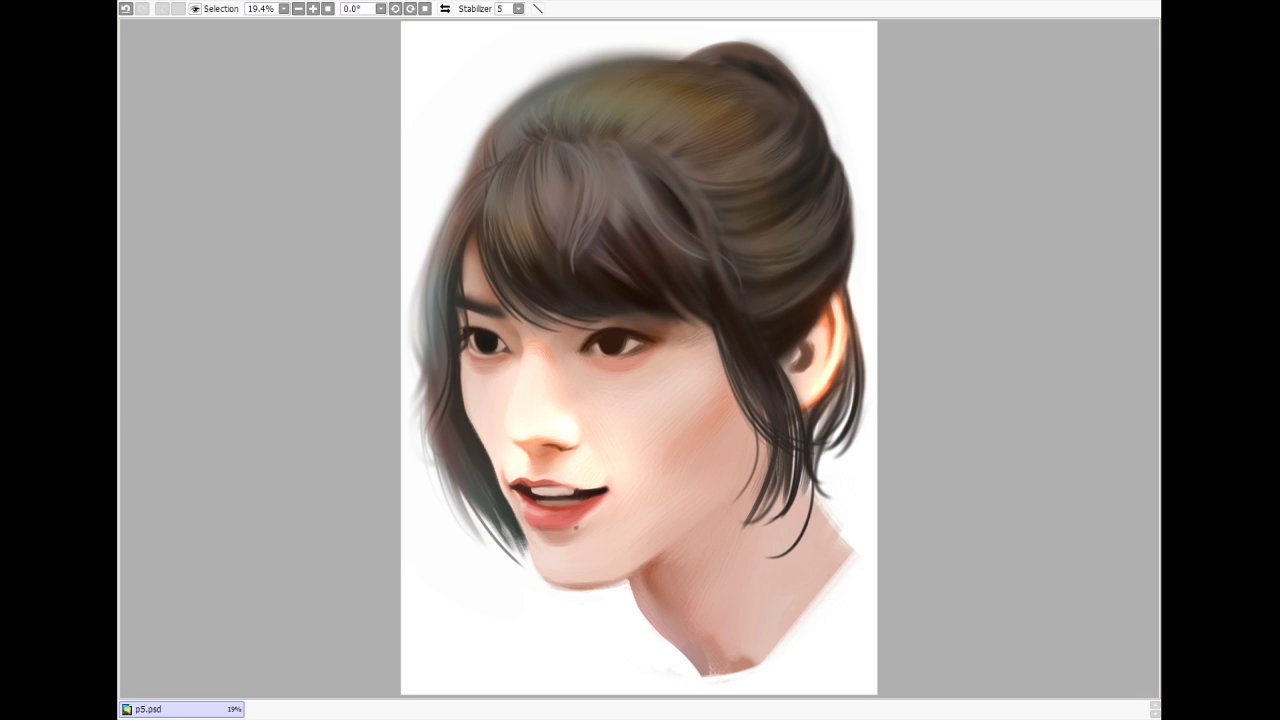
Add a warm orange backlight to the nape of the neck and the loose strands behind the ear.
{"action": "left_click_drag", "start_coordinate": [816, 497], "coordinate": [834, 530]}
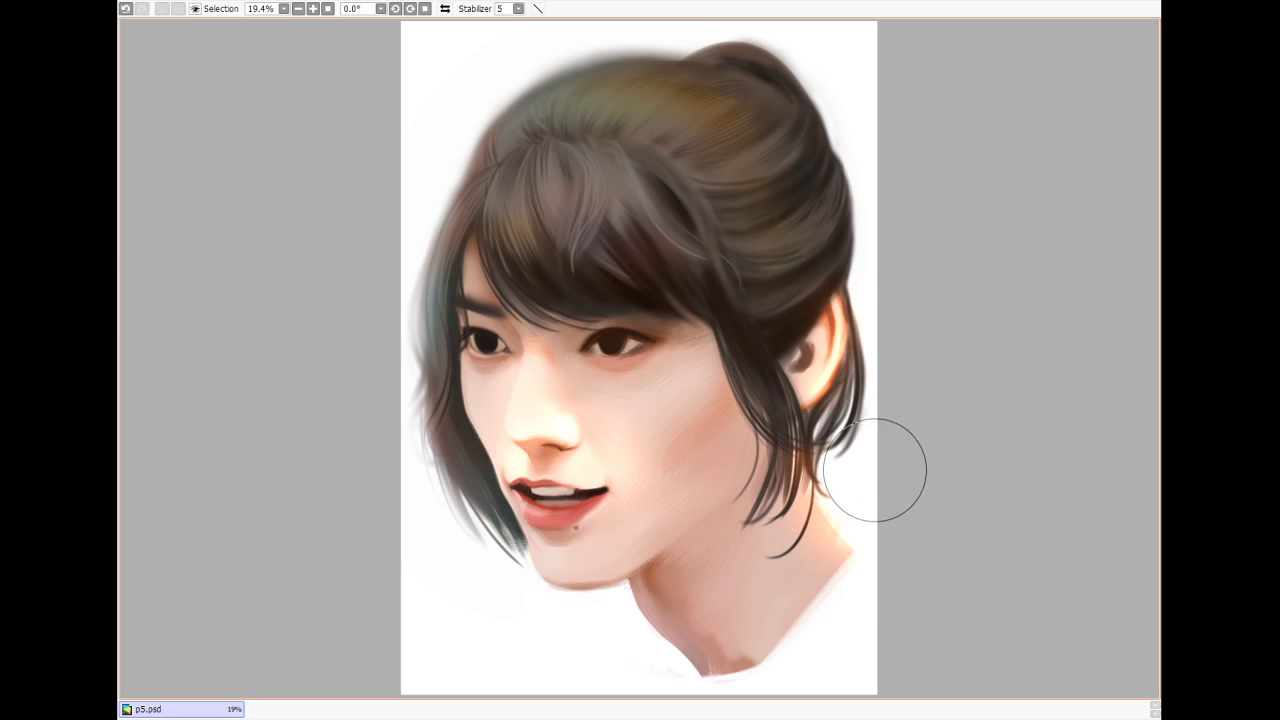
{"action": "mouse_move", "coordinate": [875, 470]}
{"action": "left_mouse_down"}
{"action": "mouse_move", "coordinate": [830, 440]}
{"action": "mouse_move", "coordinate": [857, 428]}
{"action": "left_mouse_up"}
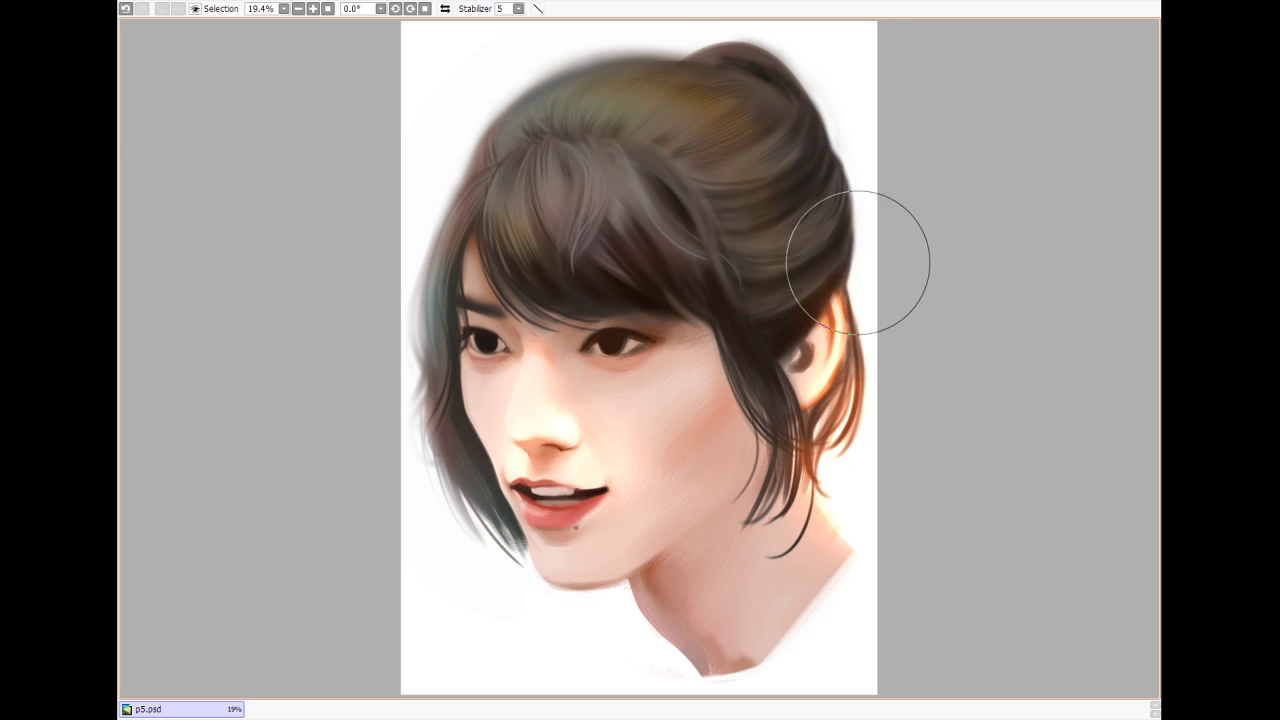
{"action": "mouse_move", "coordinate": [858, 262]}
{"action": "left_mouse_down"}
{"action": "mouse_move", "coordinate": [775, 40]}
{"action": "mouse_move", "coordinate": [841, 133]}
{"action": "mouse_move", "coordinate": [857, 227]}
{"action": "mouse_move", "coordinate": [840, 323]}
{"action": "left_mouse_up"}
{"action": "key", "text": "ctrl+z"}
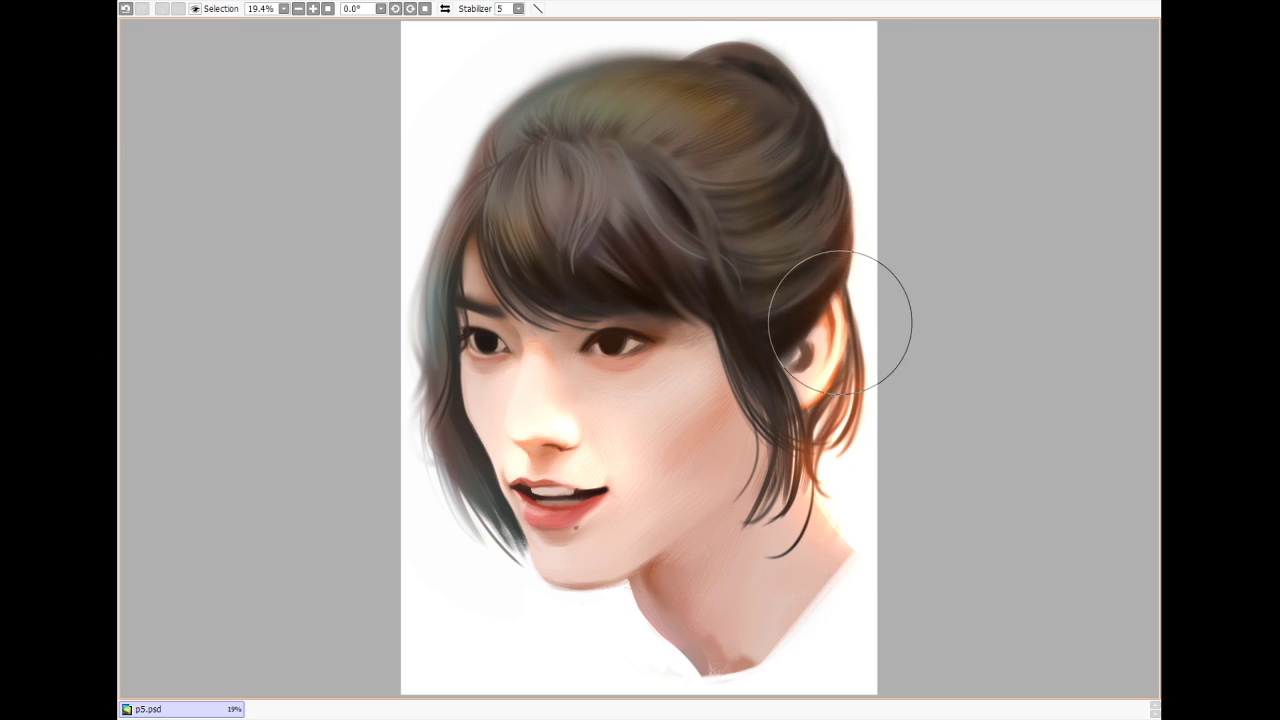
Try a narrow orange rim light along the back contour of the hair, from the bun down to the ear.
{"action": "mouse_move", "coordinate": [800, 114]}
{"action": "left_mouse_down"}
{"action": "mouse_move", "coordinate": [793, 60]}
{"action": "mouse_move", "coordinate": [825, 113]}
{"action": "left_mouse_up"}
{"action": "key", "text": "ctrl+z"}
{"action": "left_click_drag", "start_coordinate": [757, 67], "coordinate": [850, 214]}
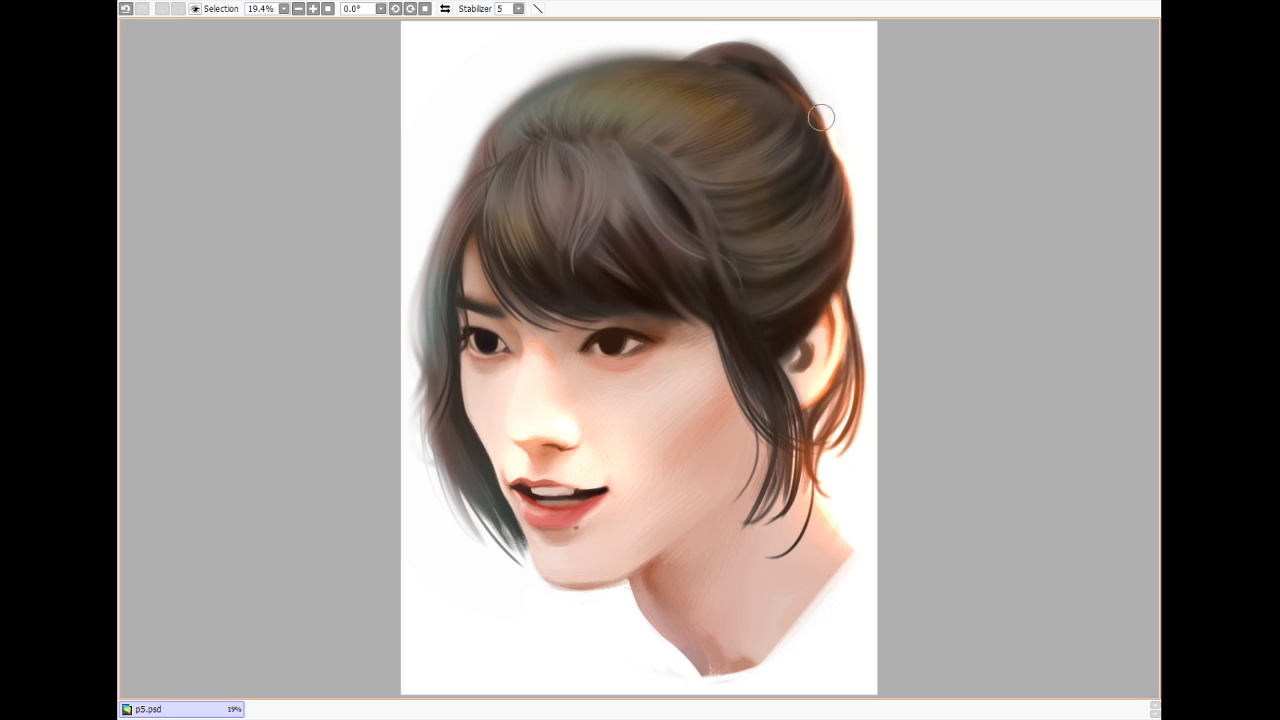
{"action": "key", "text": "ctrl+z"}
{"action": "mouse_move", "coordinate": [806, 112]}
{"action": "left_mouse_down"}
{"action": "mouse_move", "coordinate": [855, 241]}
{"action": "mouse_move", "coordinate": [777, 85]}
{"action": "mouse_move", "coordinate": [829, 148]}
{"action": "mouse_move", "coordinate": [847, 310]}
{"action": "left_mouse_up"}
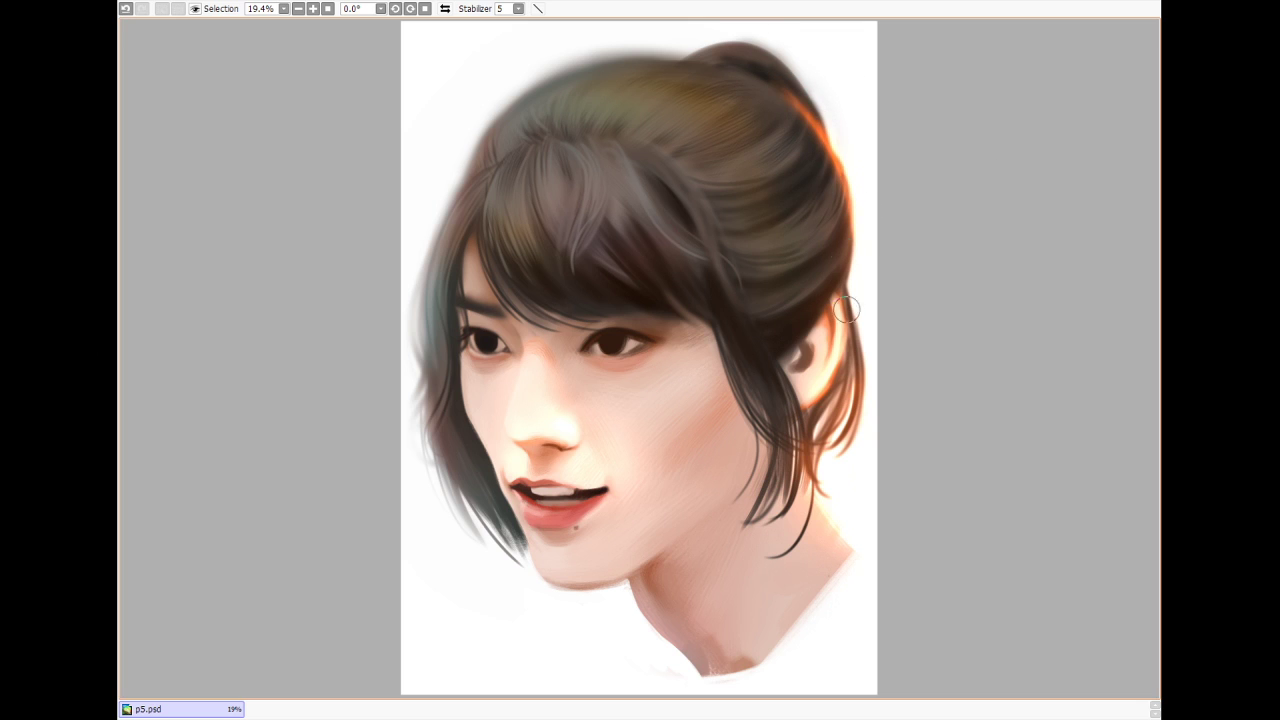
{"action": "key", "text": "ctrl+z"}
{"action": "key", "text": "ctrl+z"}
{"action": "key", "text": "ctrl+z"}
{"action": "left_click_drag", "start_coordinate": [801, 123], "coordinate": [830, 123]}
{"action": "mouse_move", "coordinate": [841, 197]}
{"action": "left_mouse_down"}
{"action": "mouse_move", "coordinate": [831, 168]}
{"action": "mouse_move", "coordinate": [845, 211]}
{"action": "left_mouse_up"}
{"action": "left_click_drag", "start_coordinate": [845, 211], "coordinate": [842, 160]}
{"action": "key", "text": "ctrl+z"}
{"action": "key", "text": "ctrl+z"}
{"action": "key", "text": "ctrl+z"}
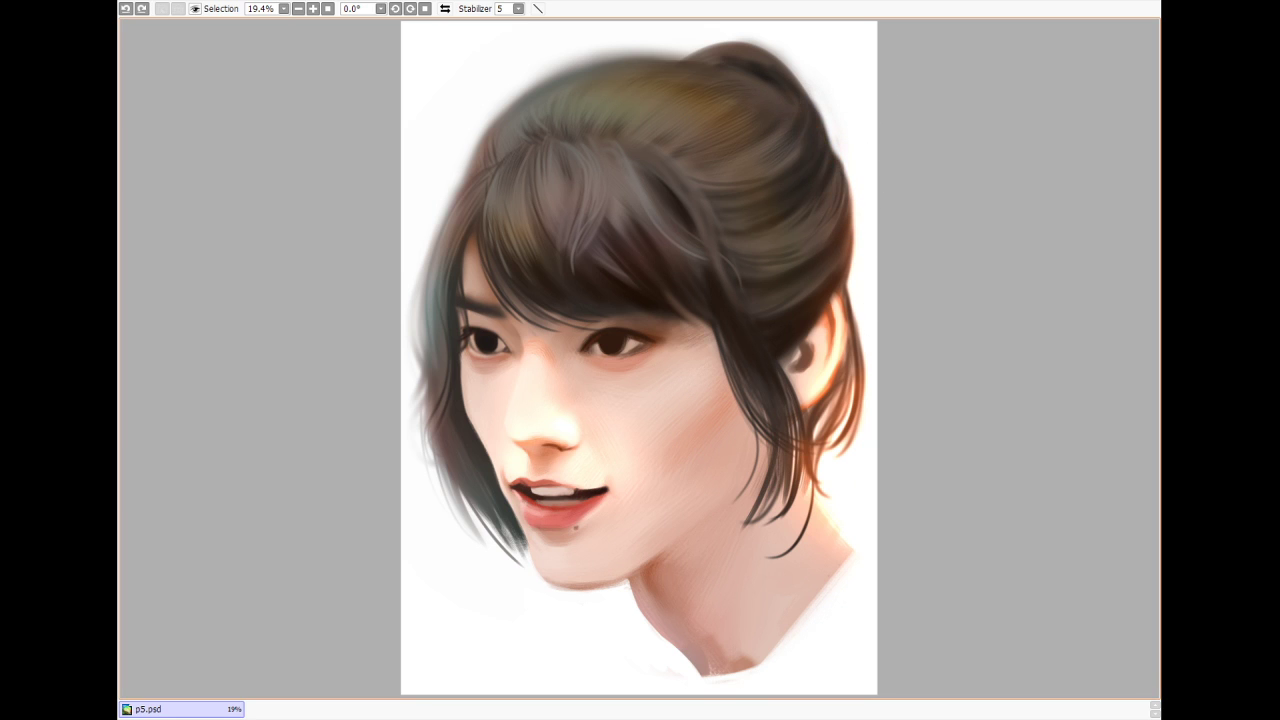
Build up a soft orange rim light along the back contour of the hair with a broad brush, comparing with and without the last change.
{"action": "left_click_drag", "start_coordinate": [781, 103], "coordinate": [847, 192]}
{"action": "left_click_drag", "start_coordinate": [829, 131], "coordinate": [851, 279]}
{"action": "left_click_drag", "start_coordinate": [794, 103], "coordinate": [847, 243]}
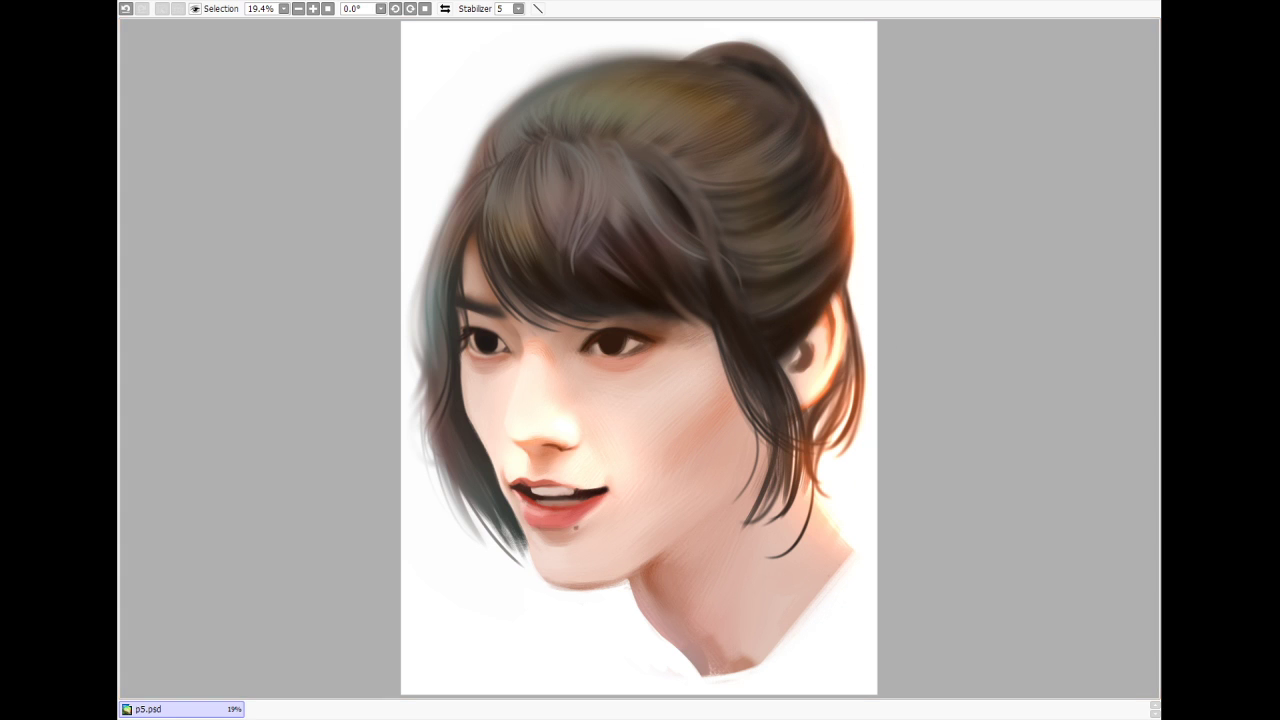
{"action": "left_click_drag", "start_coordinate": [785, 85], "coordinate": [845, 257]}
{"action": "left_click_drag", "start_coordinate": [833, 147], "coordinate": [839, 280]}
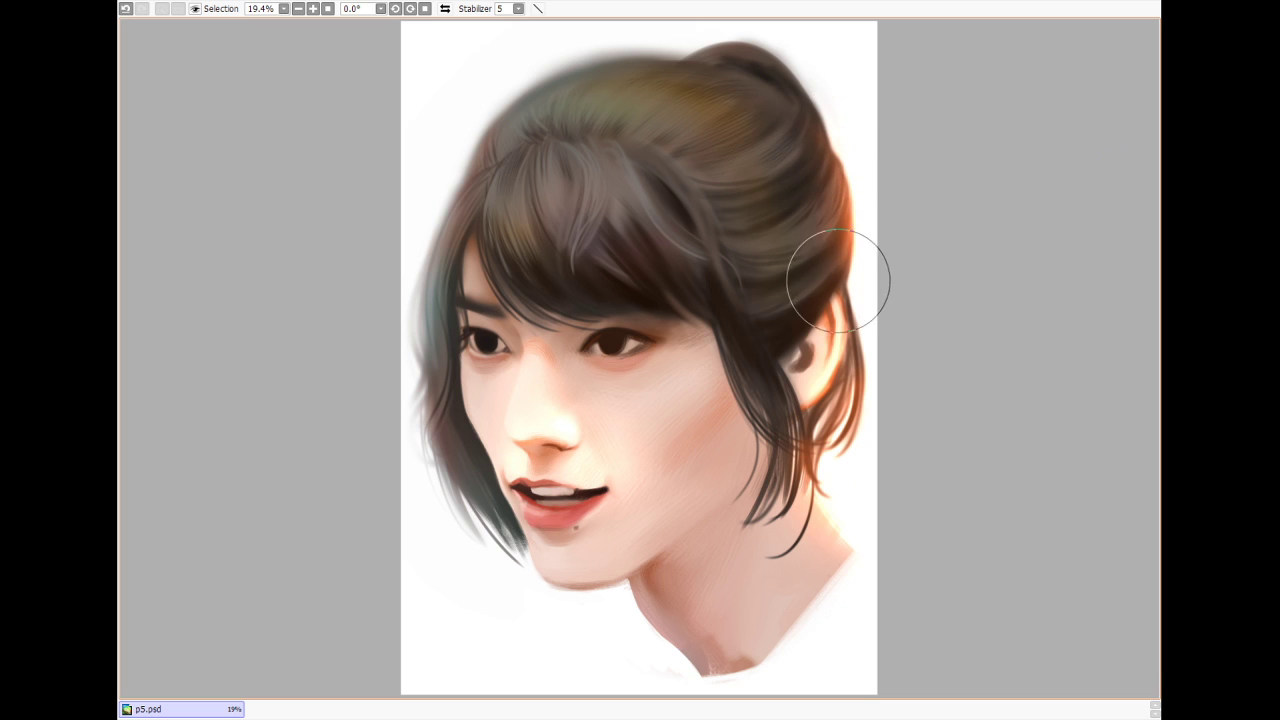
{"action": "left_click_drag", "start_coordinate": [801, 111], "coordinate": [836, 180]}
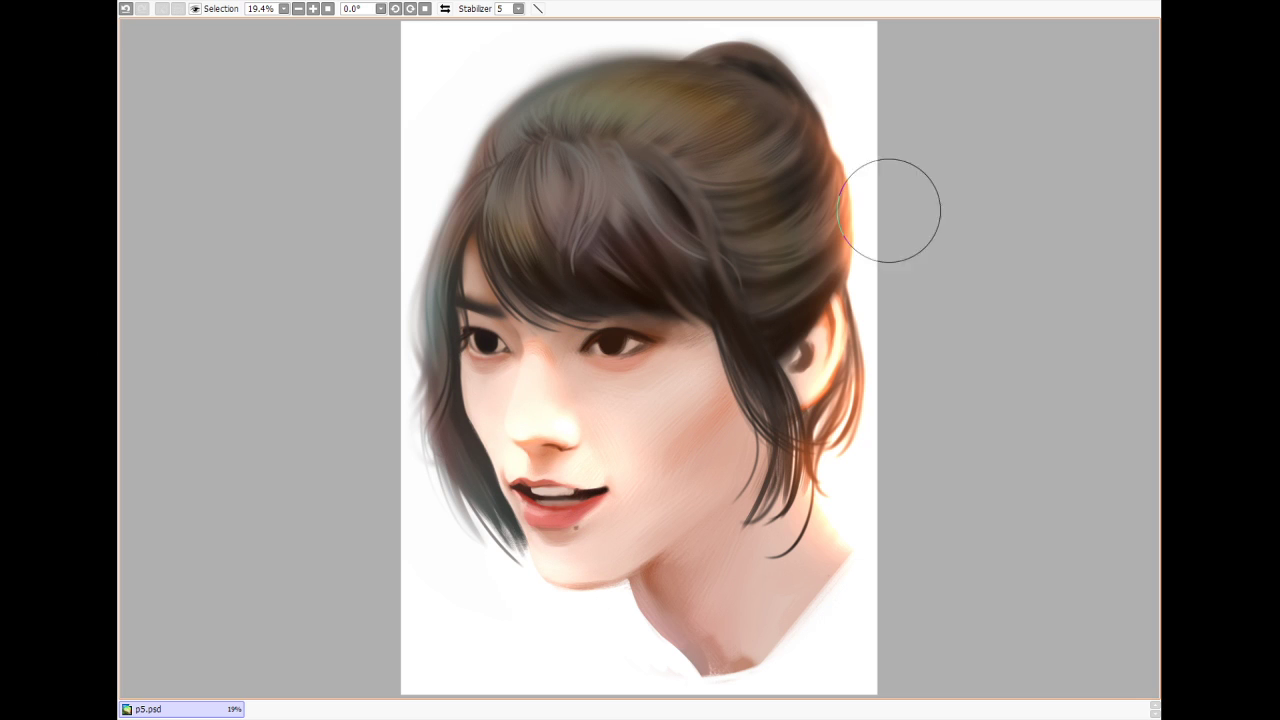
{"action": "key", "text": "ctrl+z"}
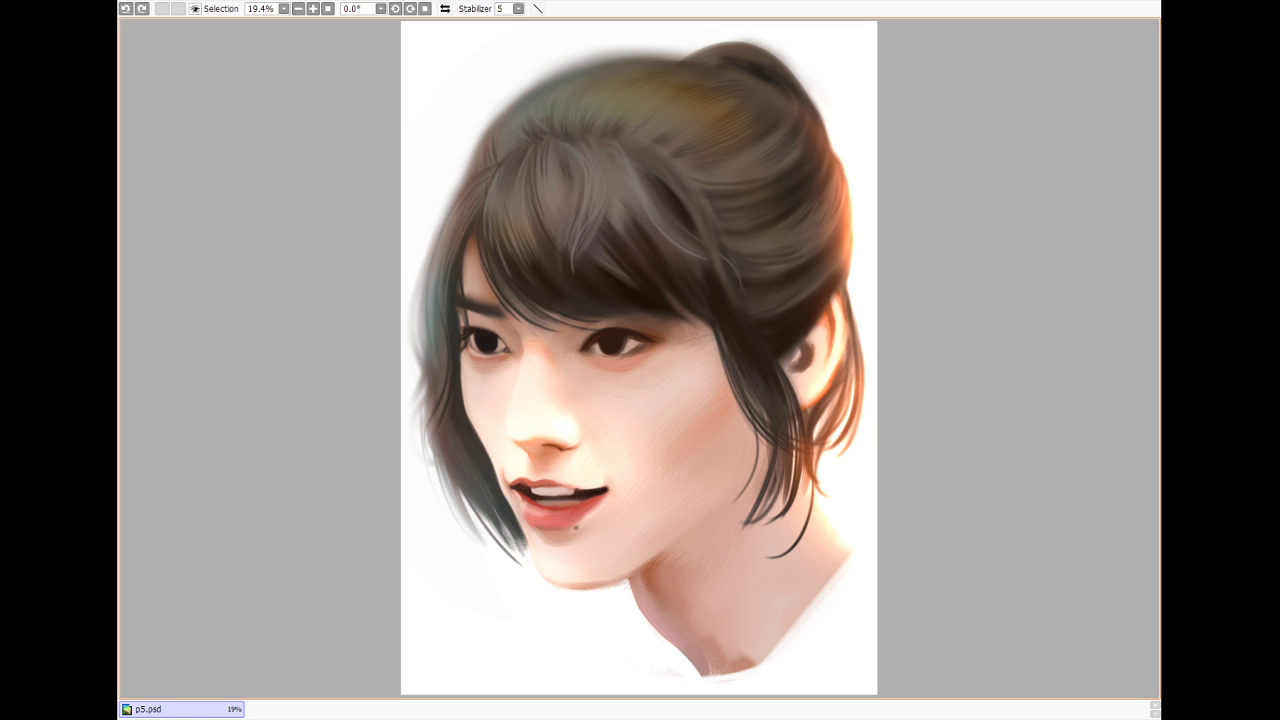
{"action": "key", "text": "ctrl+y"}
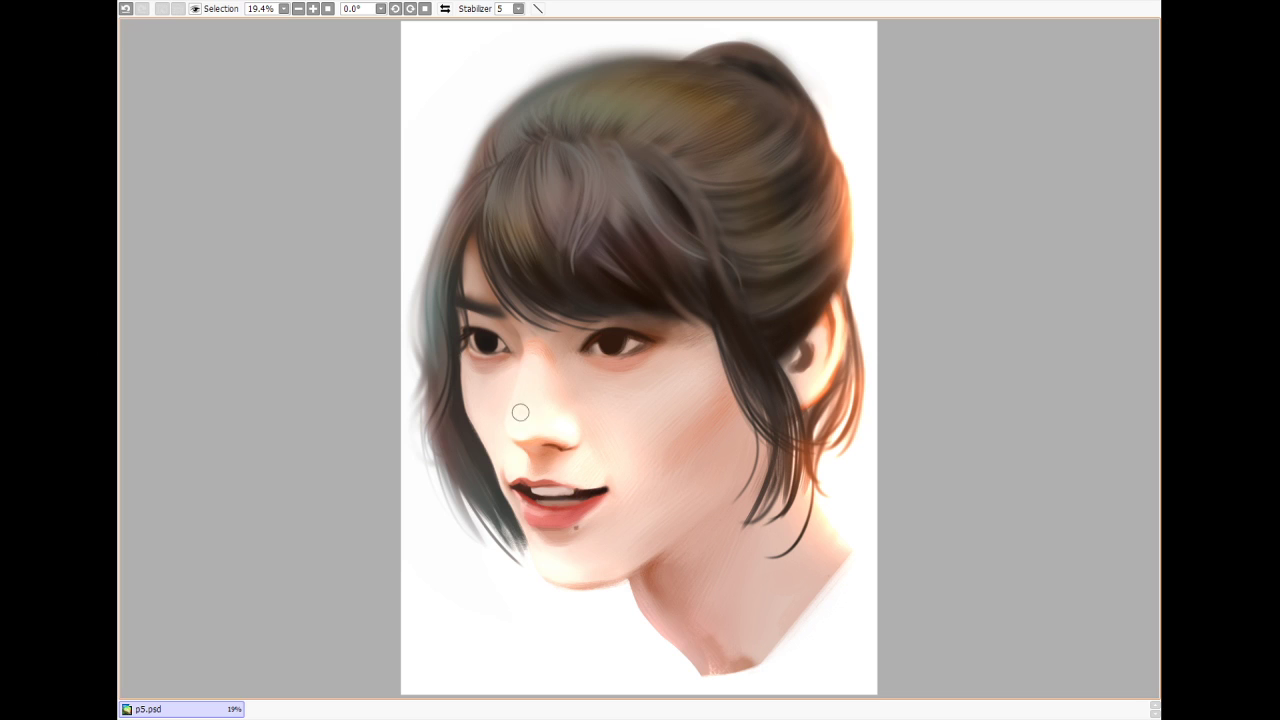
Touch up the eyes with a small brush, darkening the near eye's upper lash line towards its outer corner.
{"action": "key", "text": "b"}
{"action": "key", "text": "["}
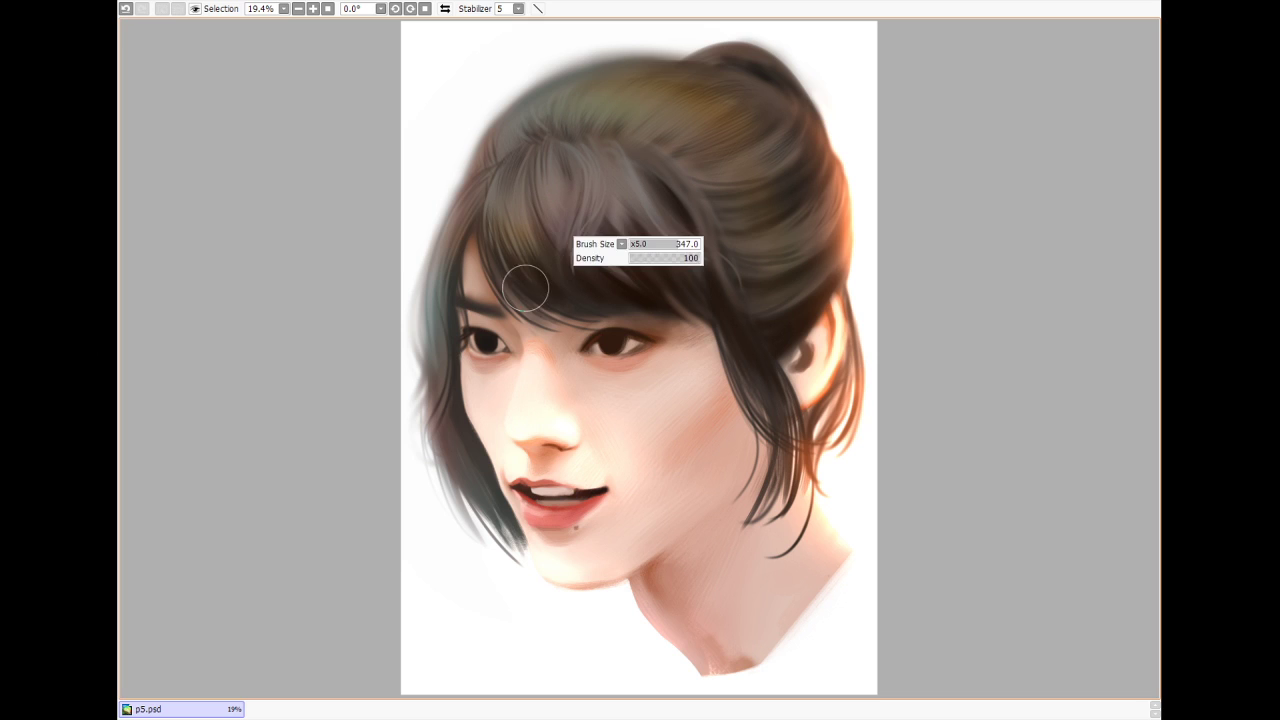
{"action": "left_click_drag", "start_coordinate": [484, 340], "coordinate": [479, 338]}
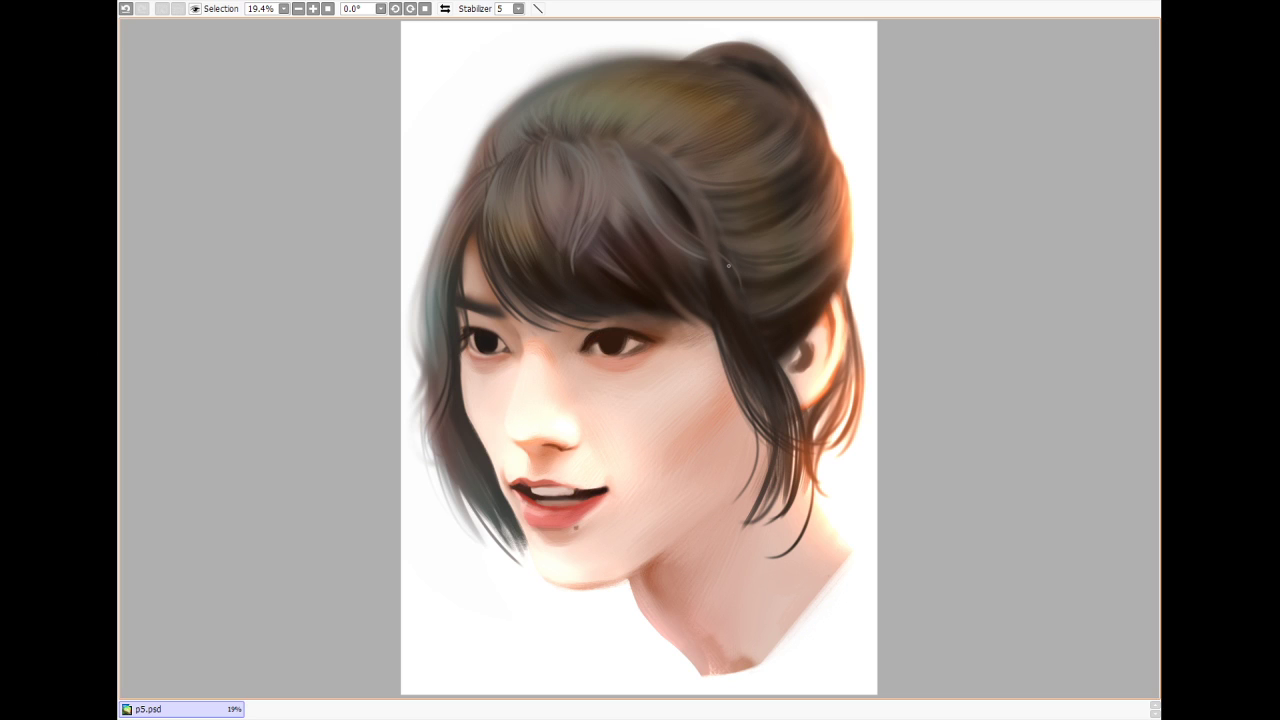
{"action": "key", "text": "]"}
{"action": "mouse_move", "coordinate": [613, 312]}
{"action": "left_mouse_down"}
{"action": "mouse_move", "coordinate": [646, 328]}
{"action": "mouse_move", "coordinate": [634, 328]}
{"action": "left_mouse_up"}
{"action": "key", "text": "["}
{"action": "key", "text": "ctrl+z"}
{"action": "key", "text": "]"}
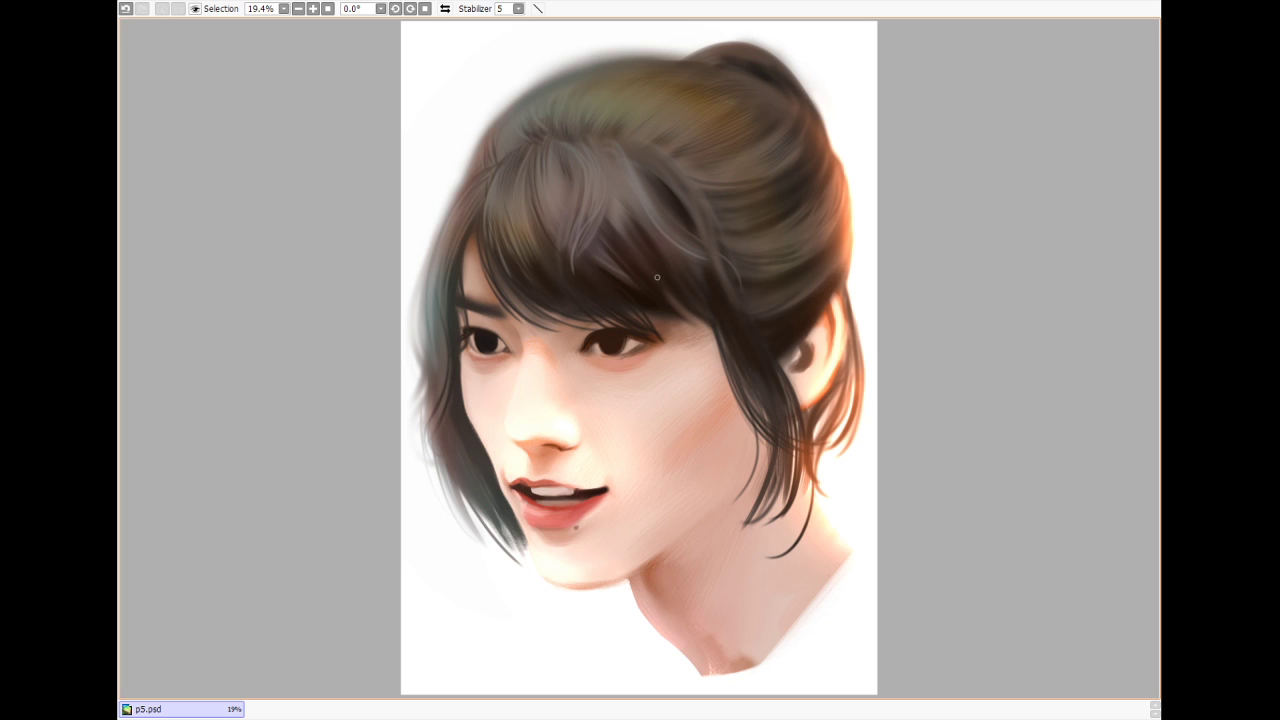
Paint dark pointed strand tips at the fringe's outer end and refine its lower edge towards the near eye.
{"action": "mouse_move", "coordinate": [690, 346]}
{"action": "left_mouse_down"}
{"action": "mouse_move", "coordinate": [644, 307]}
{"action": "mouse_move", "coordinate": [692, 352]}
{"action": "left_mouse_up"}
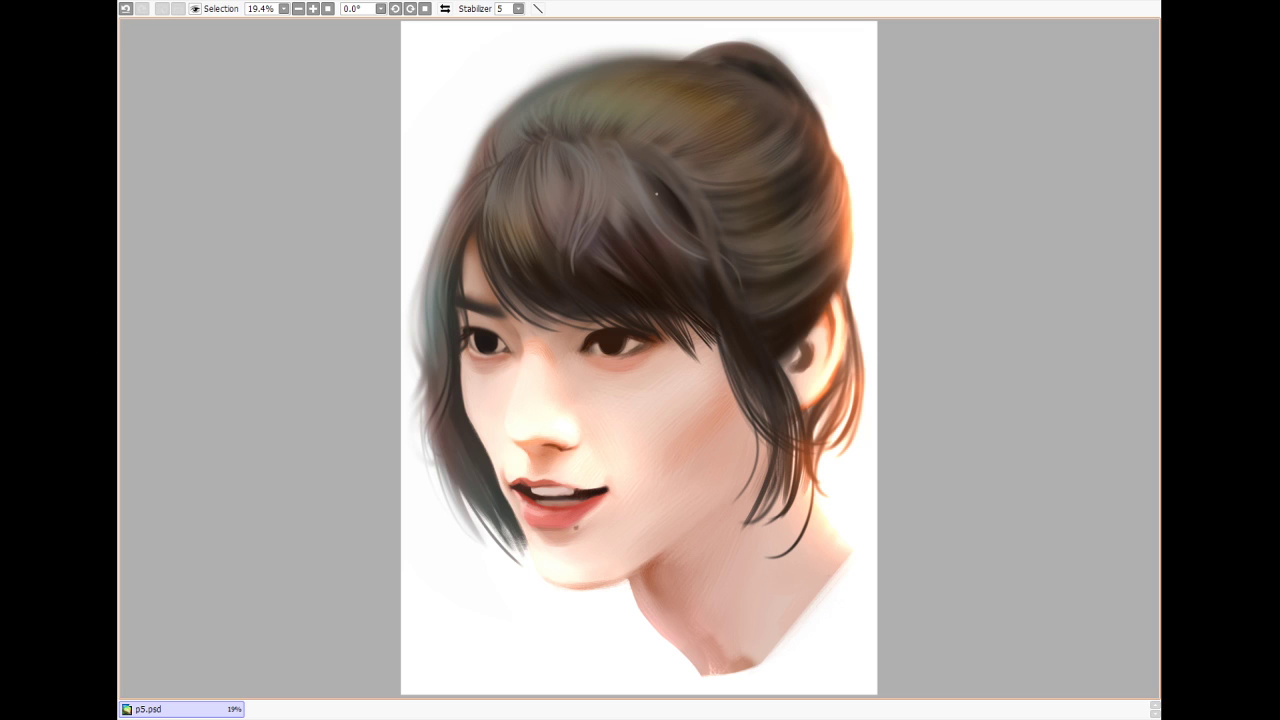
{"action": "mouse_move", "coordinate": [710, 325]}
{"action": "left_mouse_down"}
{"action": "mouse_move", "coordinate": [690, 318]}
{"action": "mouse_move", "coordinate": [707, 308]}
{"action": "left_mouse_up"}
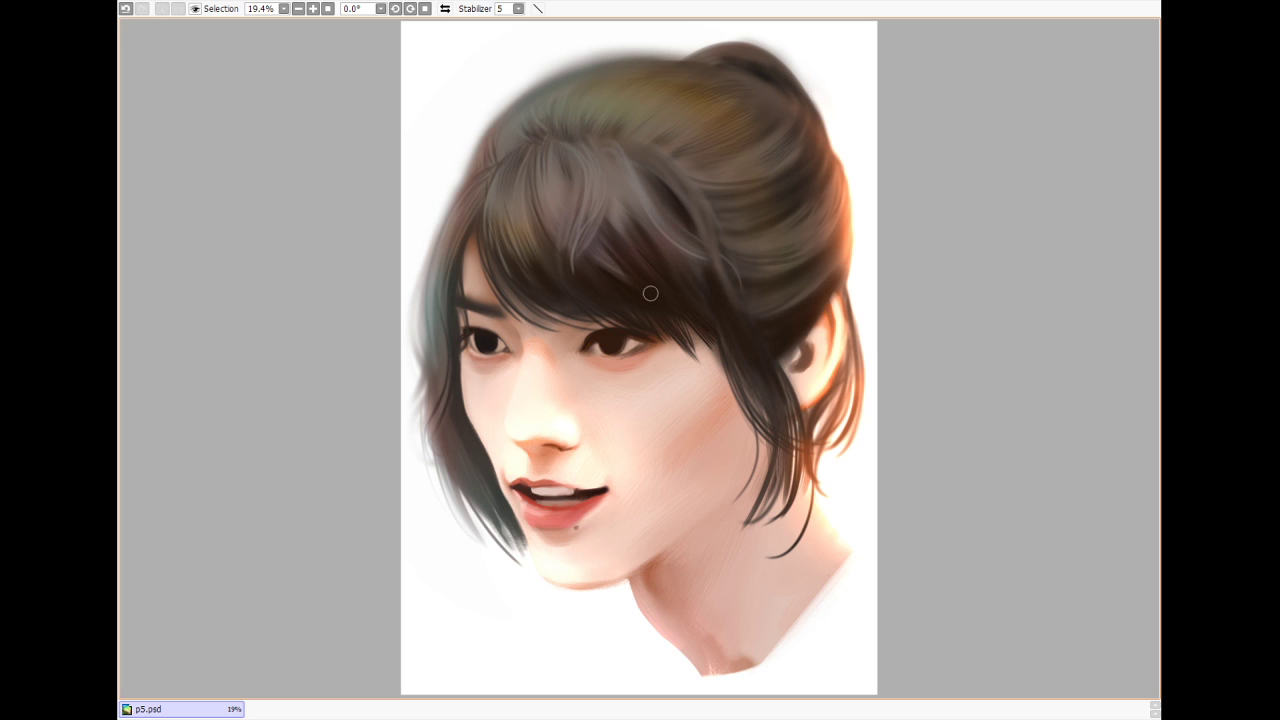
{"action": "key", "text": "]"}
{"action": "key", "text": "ctrl+z"}
{"action": "left_click_drag", "start_coordinate": [530, 300], "coordinate": [609, 331]}
{"action": "key", "text": "ctrl+z"}
{"action": "left_click_drag", "start_coordinate": [532, 300], "coordinate": [604, 330]}
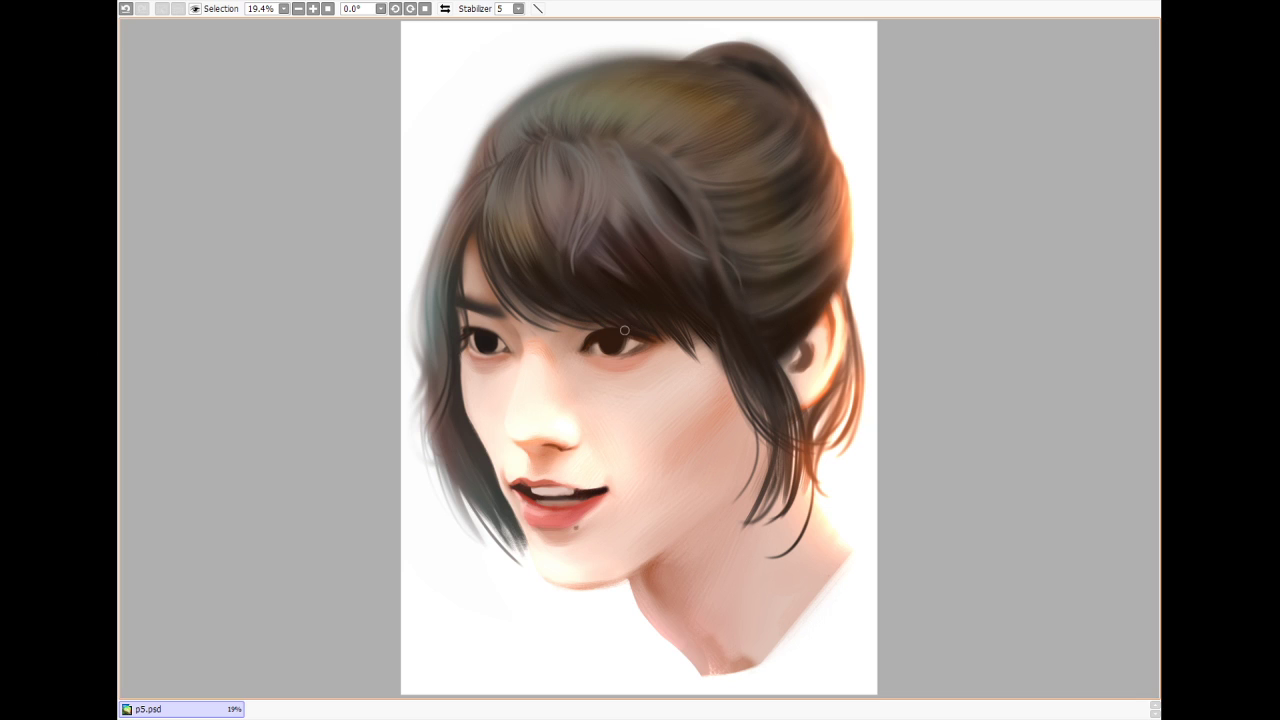
Refine the fringe and the thin strands framing the far temple with a progressively smaller brush.
{"action": "mouse_move", "coordinate": [489, 264]}
{"action": "left_mouse_down"}
{"action": "mouse_move", "coordinate": [579, 329]}
{"action": "mouse_move", "coordinate": [496, 278]}
{"action": "left_mouse_up"}
{"action": "left_click_drag", "start_coordinate": [490, 234], "coordinate": [514, 300]}
{"action": "left_click_drag", "start_coordinate": [482, 211], "coordinate": [461, 298]}
{"action": "key", "text": "ctrl+z"}
{"action": "key", "text": "bracketleft"}
{"action": "key", "text": "bracketleft"}
{"action": "left_click_drag", "start_coordinate": [479, 225], "coordinate": [463, 290]}
{"action": "key", "text": "ctrl+z"}
{"action": "key", "text": "ctrl+z"}
{"action": "left_click_drag", "start_coordinate": [473, 237], "coordinate": [462, 273]}
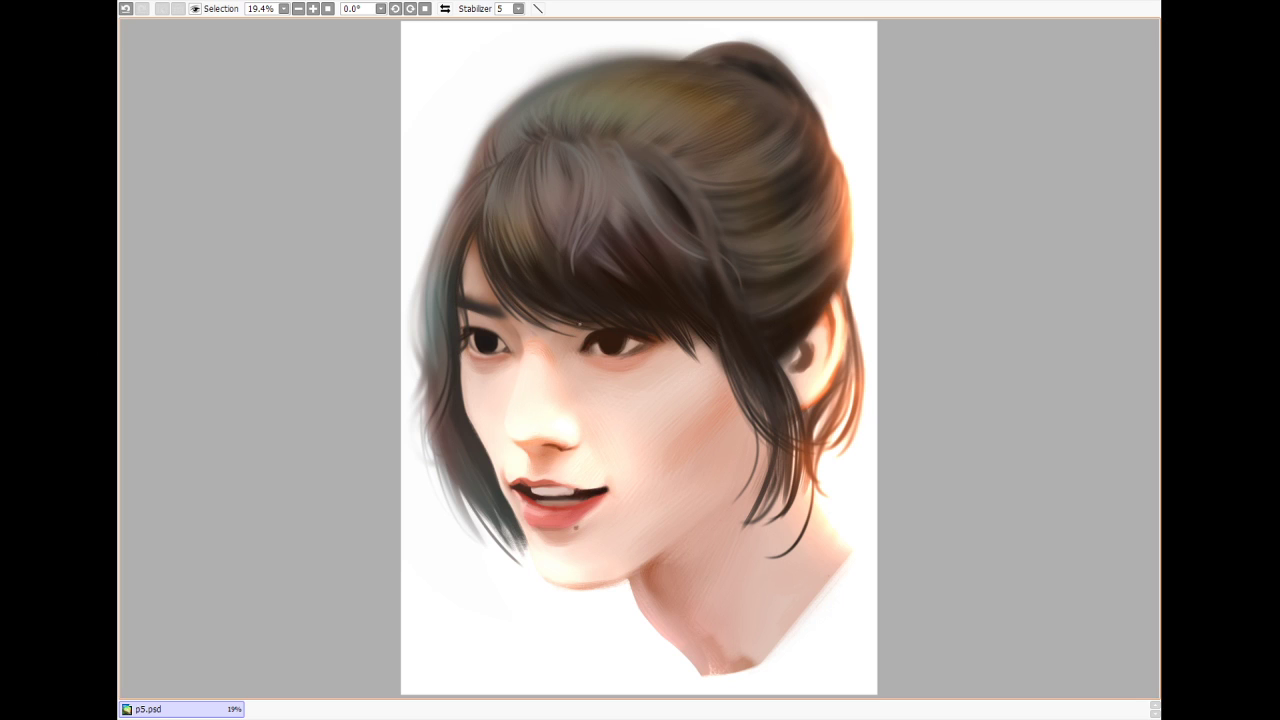
Try thin strands sweeping down through the fringe above the far eyebrow.
{"action": "key", "text": "bracketleft"}
{"action": "left_click_drag", "start_coordinate": [512, 238], "coordinate": [550, 292]}
{"action": "key", "text": "ctrl+z"}
{"action": "left_click_drag", "start_coordinate": [518, 240], "coordinate": [544, 292]}
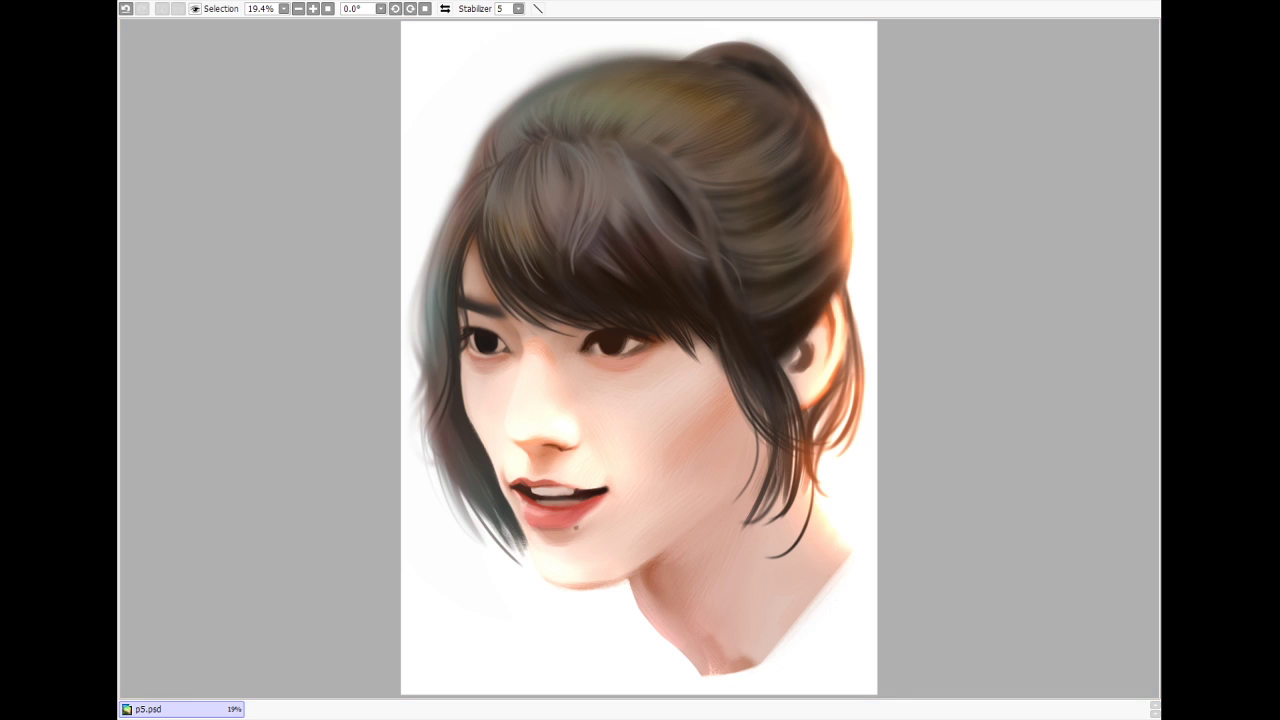
{"action": "key", "text": "ctrl+z"}
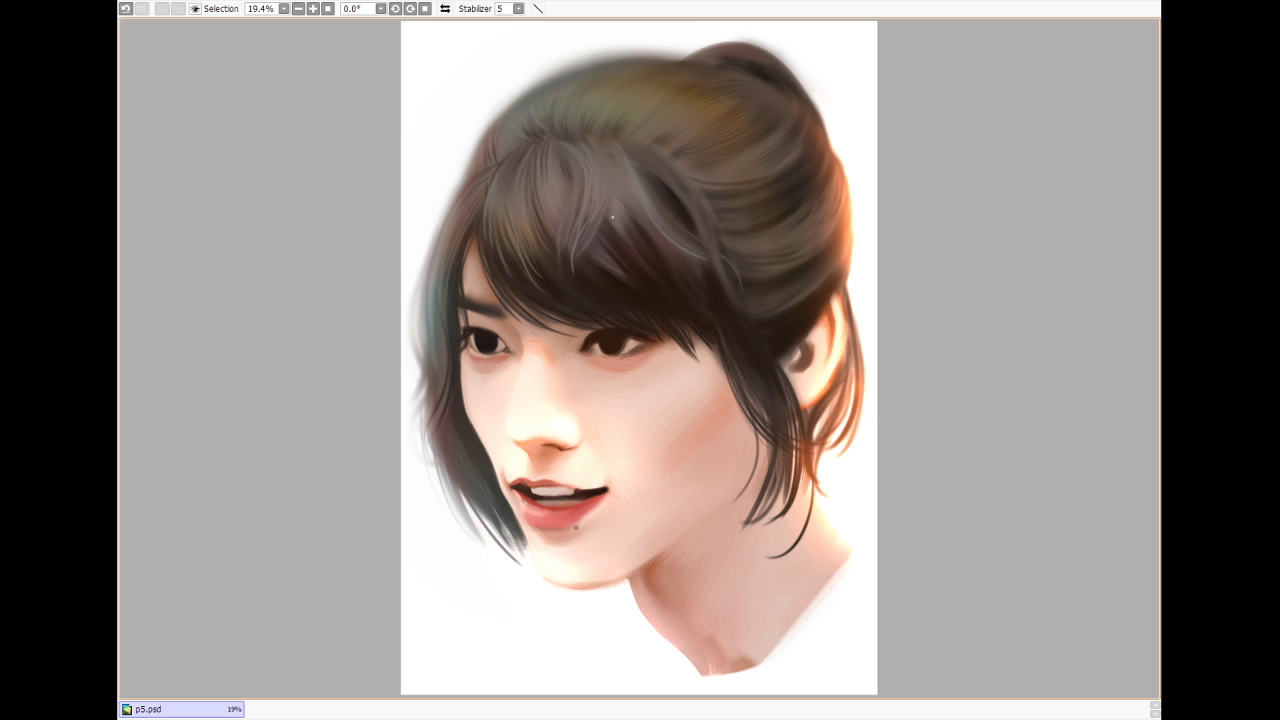
Brush a soft light haze over the upper fringe and hairline, comparing with and without the change.
{"action": "key", "text": "bracketright"}
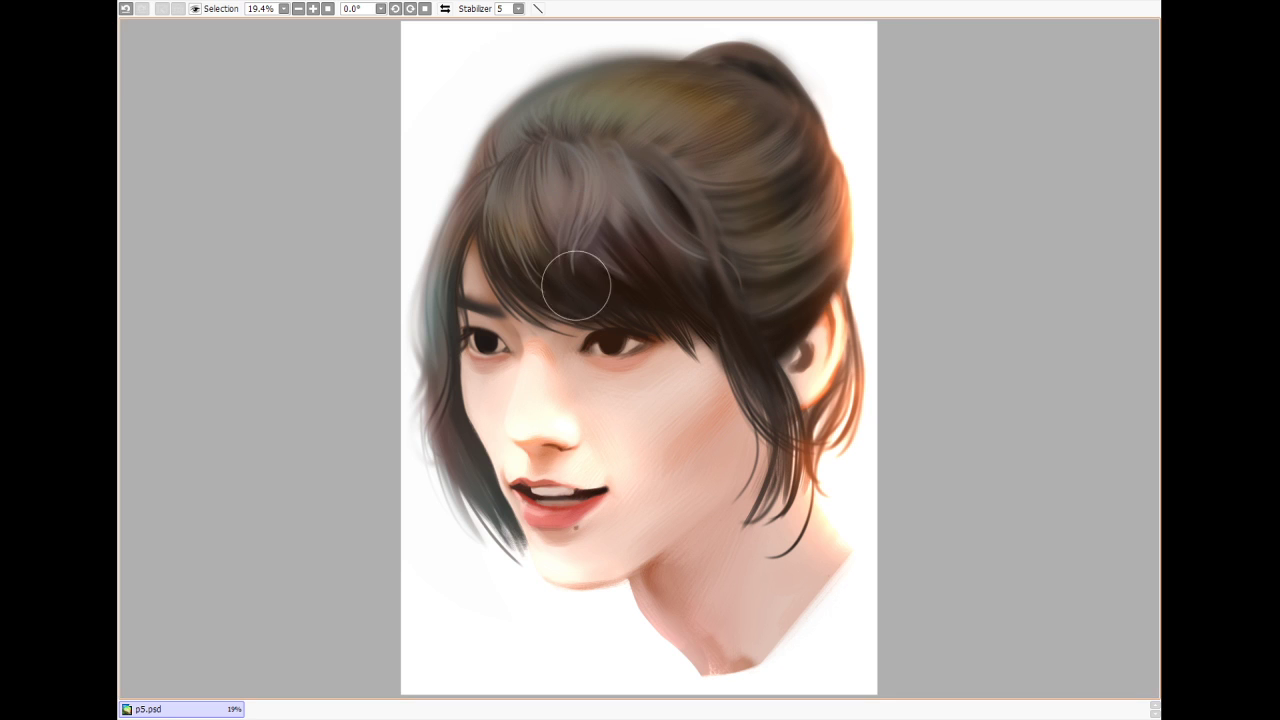
{"action": "key", "text": "ctrl+z"}
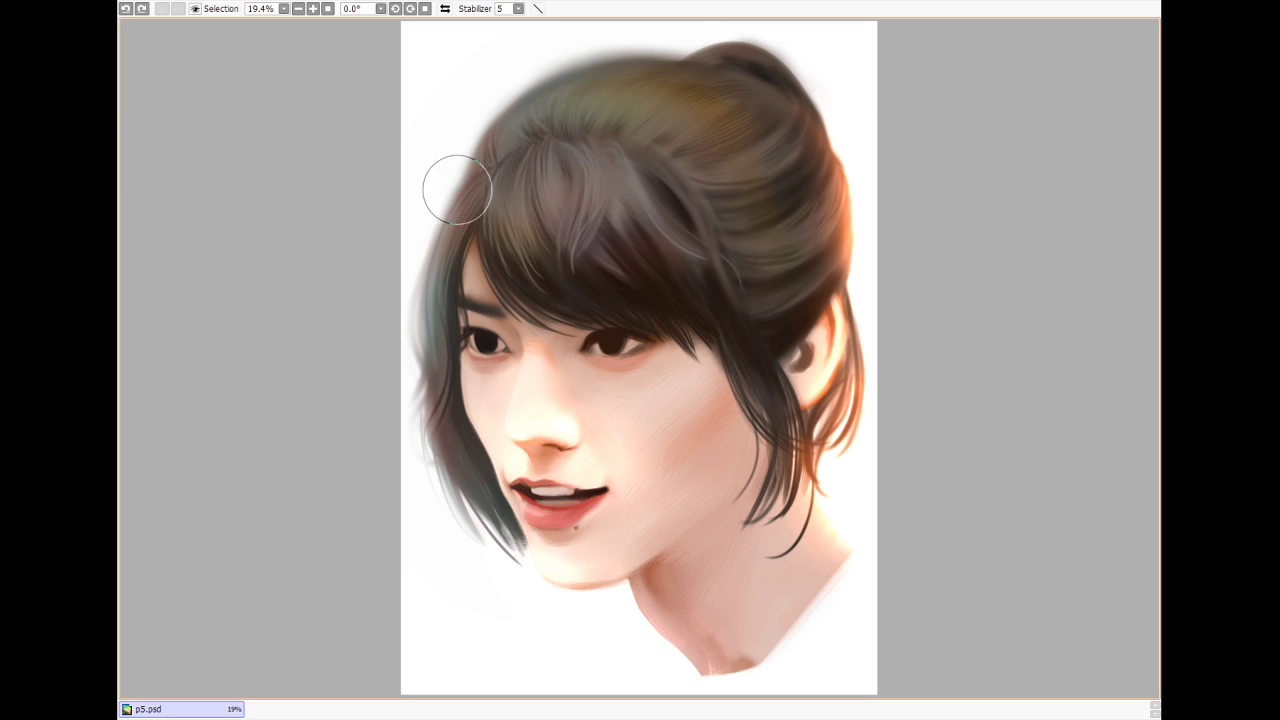
{"action": "key", "text": "ctrl+y"}
{"action": "key", "text": "ctrl+z"}
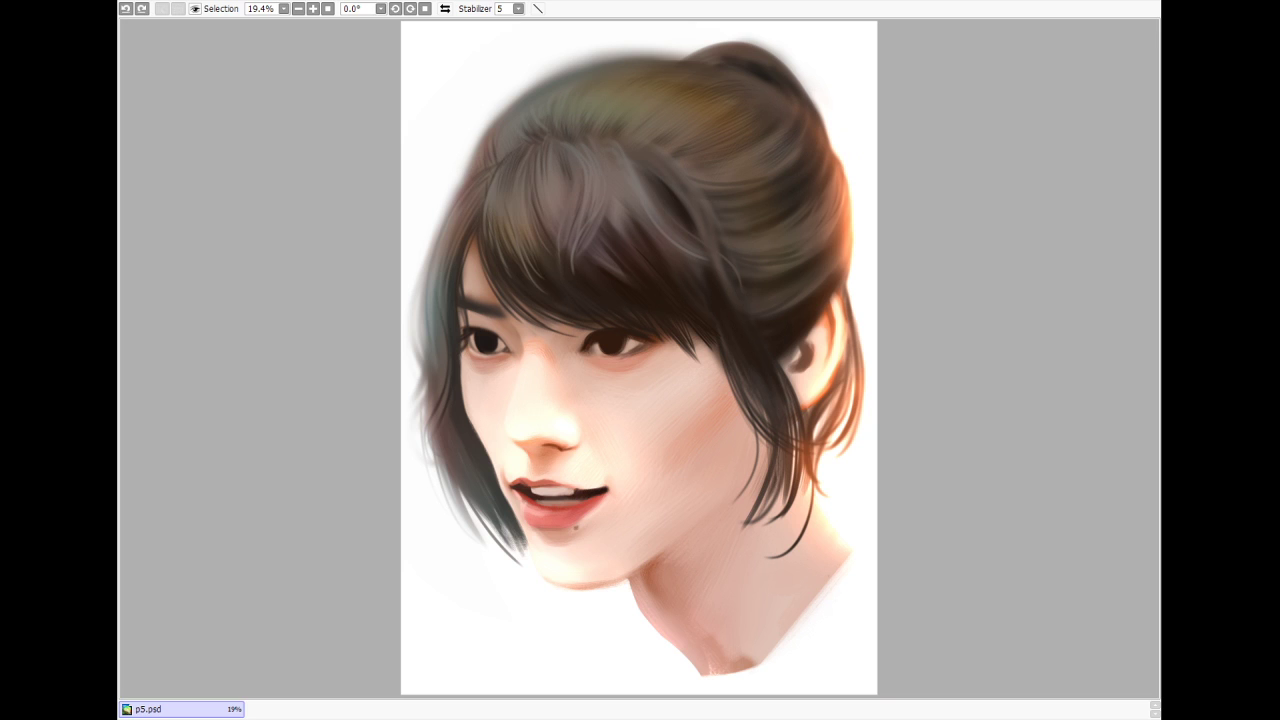
{"action": "key", "text": "ctrl+y"}
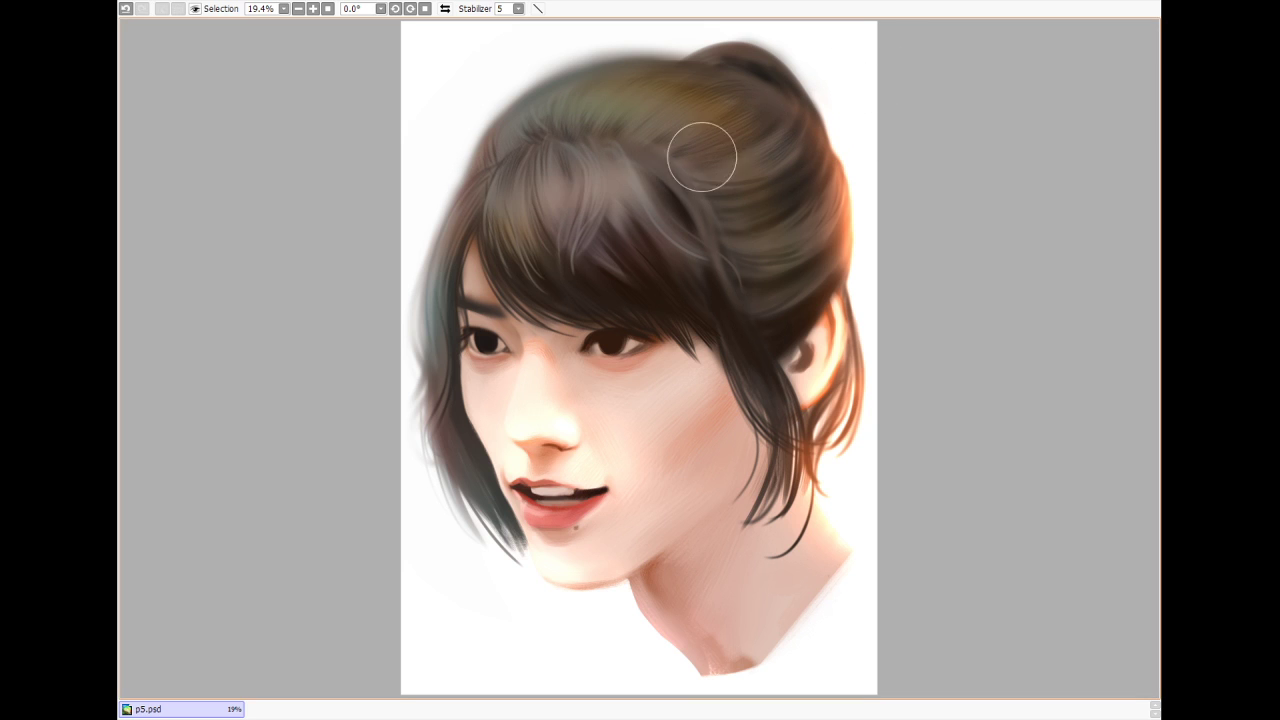
{"action": "key", "text": "ctrl+z"}
{"action": "left_click_drag", "start_coordinate": [522, 212], "coordinate": [594, 203]}
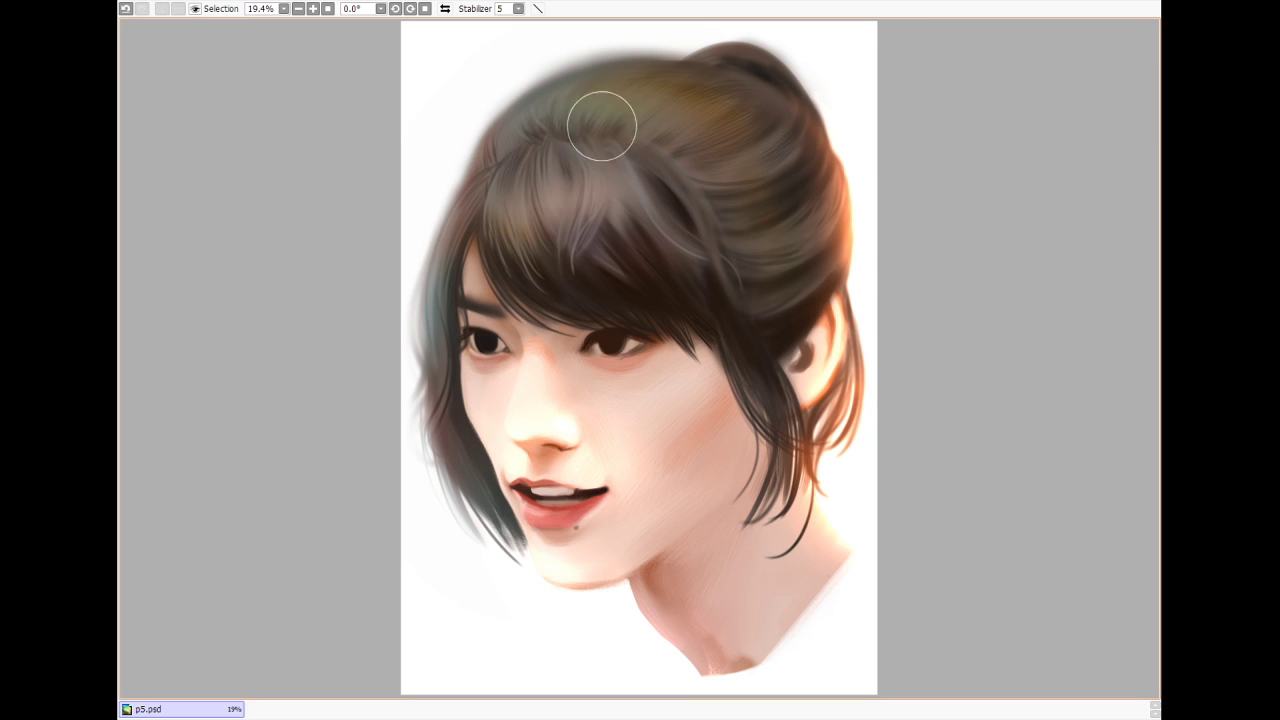
{"action": "key", "text": "ctrl+z"}
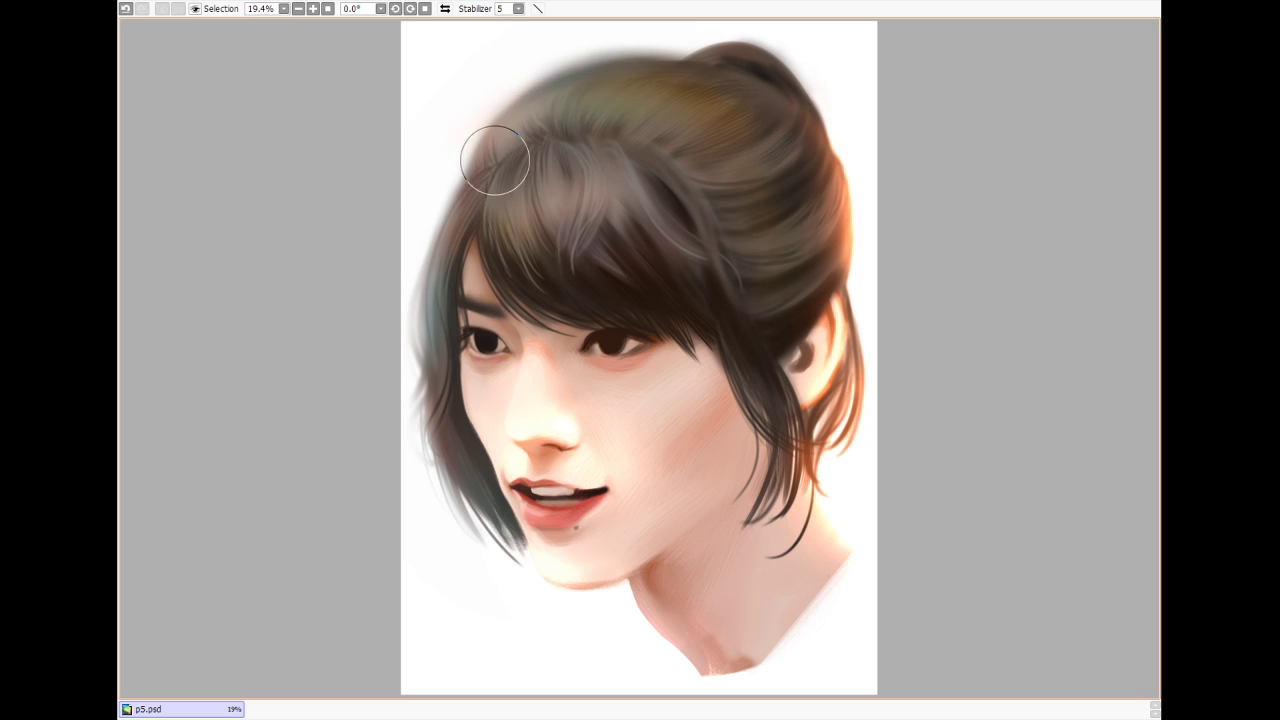
{"action": "key", "text": "ctrl+y"}
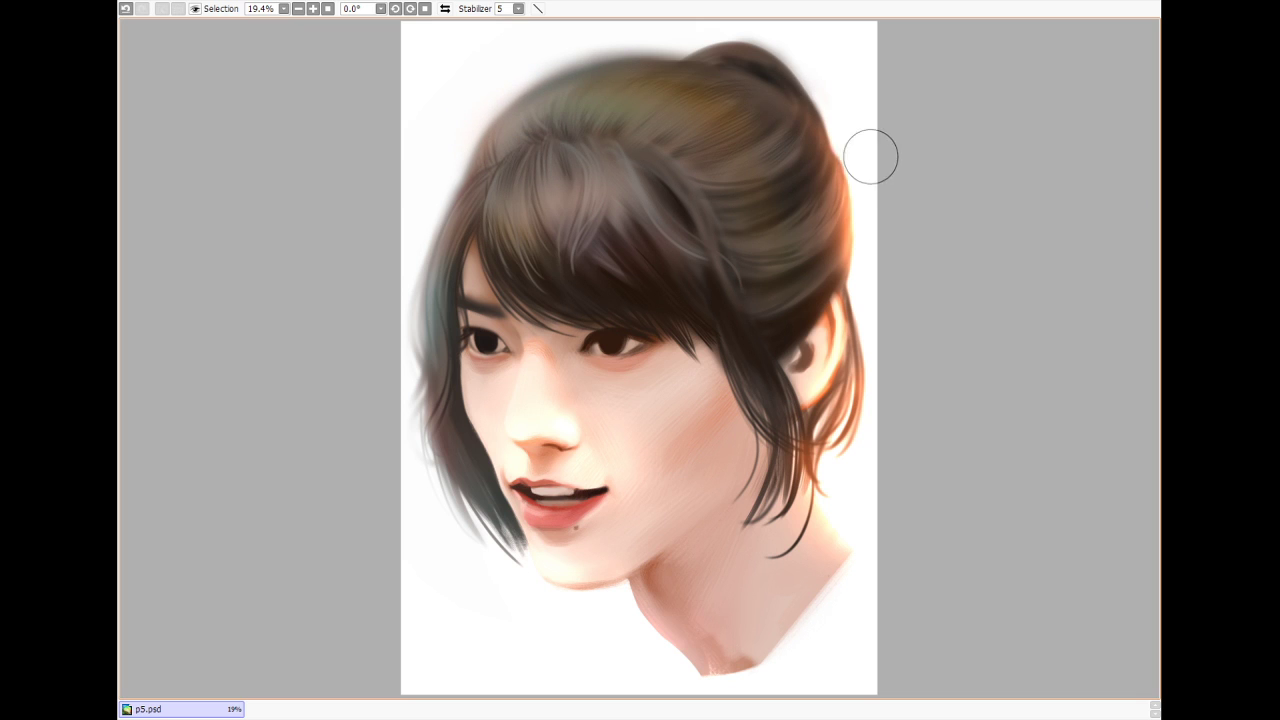
Lighten the crown, the upper fringe and the far side of the hair with a broad soft brush.
{"action": "key", "text": "]"}
{"action": "key", "text": "]"}
{"action": "key", "text": "]"}
{"action": "key", "text": "]"}
{"action": "mouse_move", "coordinate": [531, 109]}
{"action": "left_mouse_down"}
{"action": "mouse_move", "coordinate": [657, 99]}
{"action": "mouse_move", "coordinate": [588, 147]}
{"action": "mouse_move", "coordinate": [668, 104]}
{"action": "mouse_move", "coordinate": [638, 165]}
{"action": "mouse_move", "coordinate": [608, 119]}
{"action": "mouse_move", "coordinate": [526, 233]}
{"action": "mouse_move", "coordinate": [660, 188]}
{"action": "mouse_move", "coordinate": [499, 197]}
{"action": "mouse_move", "coordinate": [515, 239]}
{"action": "mouse_move", "coordinate": [640, 215]}
{"action": "left_mouse_up"}
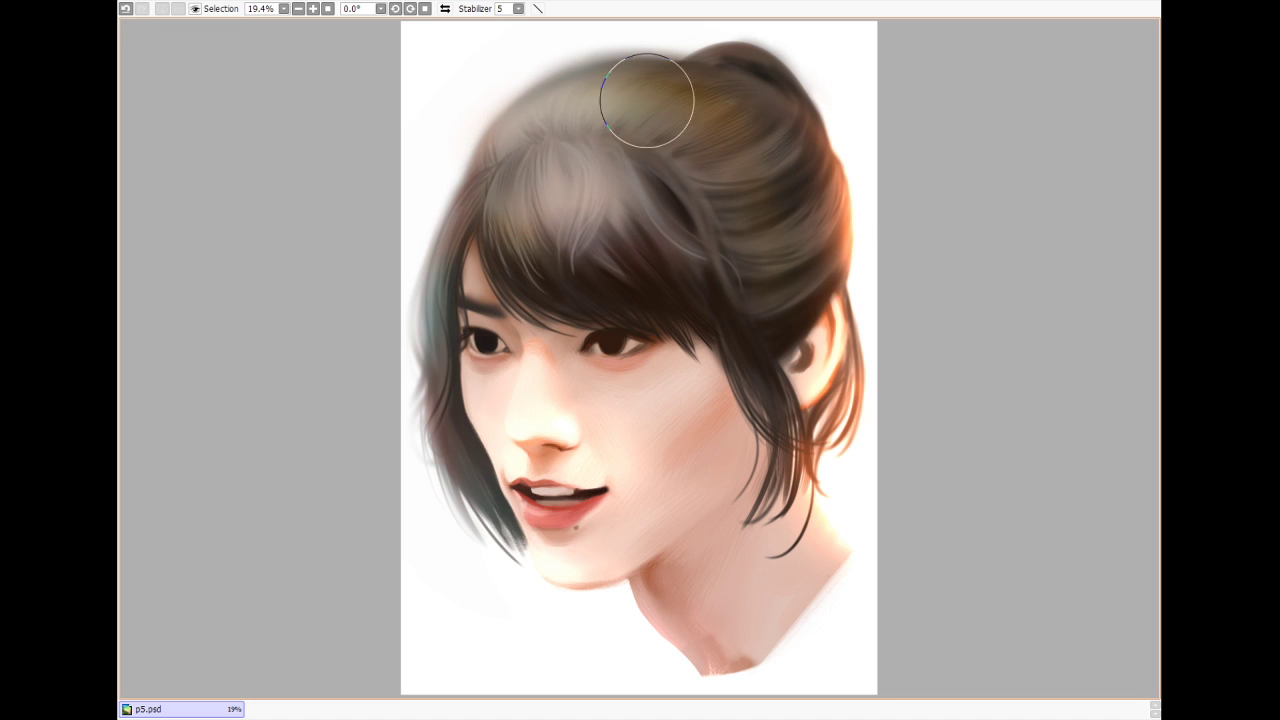
{"action": "left_click_drag", "start_coordinate": [506, 166], "coordinate": [436, 243]}
{"action": "left_click_drag", "start_coordinate": [518, 114], "coordinate": [480, 212]}
{"action": "left_click_drag", "start_coordinate": [540, 113], "coordinate": [652, 108]}
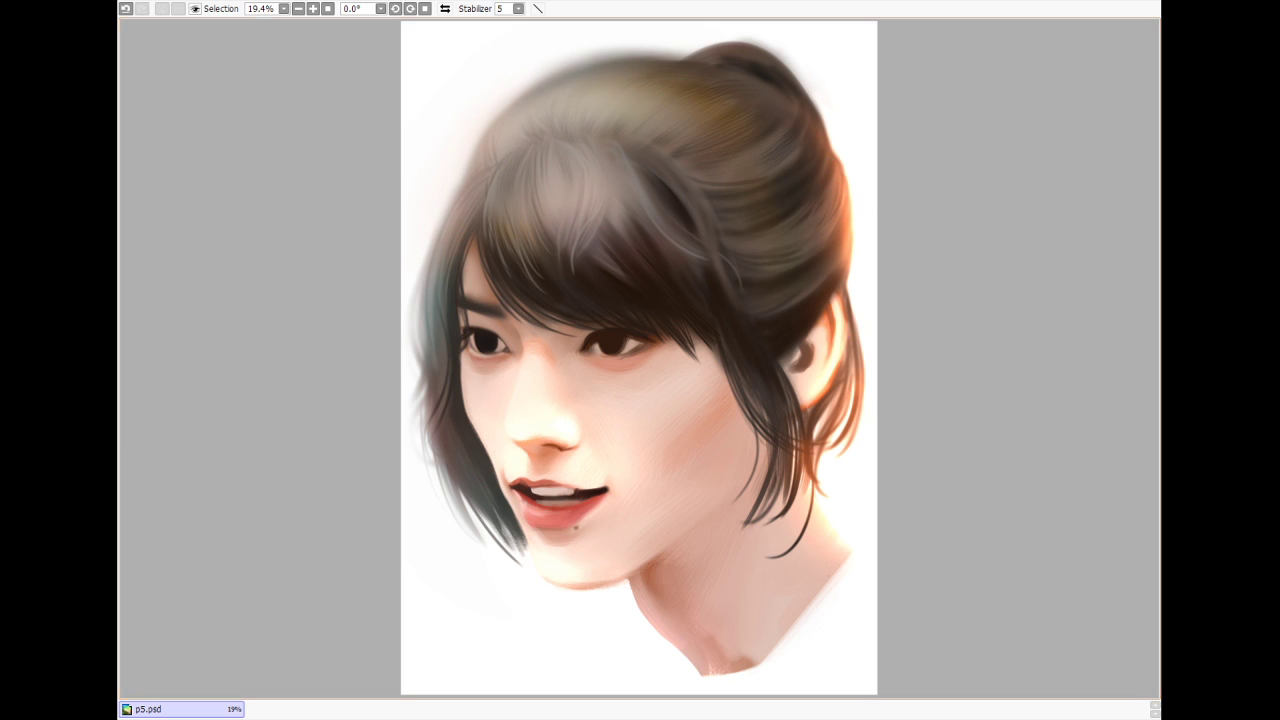
Try a stroke across the far half of the lower lip with a reduced brush.
{"action": "key", "text": "["}
{"action": "key", "text": "["}
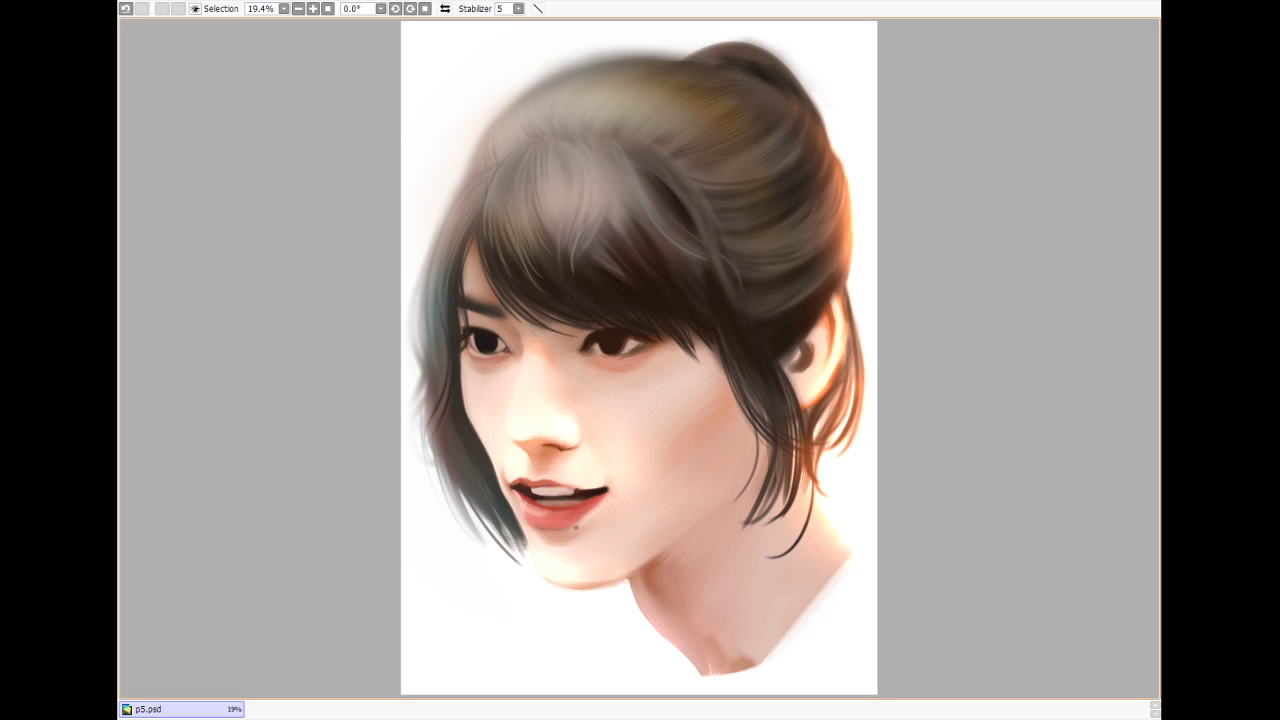
{"action": "key", "text": "ctrl+z"}
{"action": "key", "text": "["}
{"action": "left_click_drag", "start_coordinate": [523, 509], "coordinate": [560, 514]}
{"action": "key", "text": "ctrl+z"}
{"action": "key", "text": "bracketleft"}
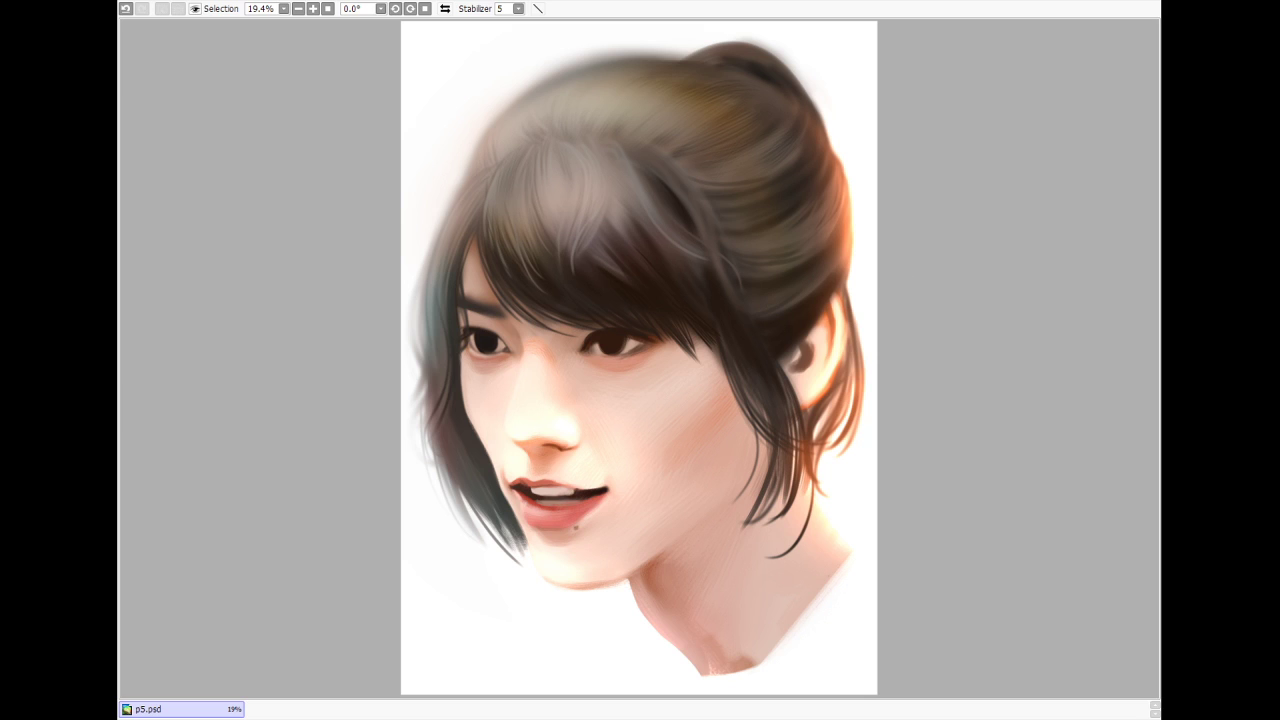
Touch up the lower lip towards its near corner with a small brush, comparing with and without the change.
{"action": "key", "text": "bracketleft"}
{"action": "key", "text": "bracketleft"}
{"action": "key", "text": "bracketleft"}
{"action": "left_click_drag", "start_coordinate": [566, 515], "coordinate": [594, 503]}
{"action": "key", "text": "ctrl+z"}
{"action": "key", "text": "ctrl+z"}
{"action": "key", "text": "ctrl+y"}
{"action": "key", "text": "ctrl+z"}
{"action": "key", "text": "ctrl+y"}
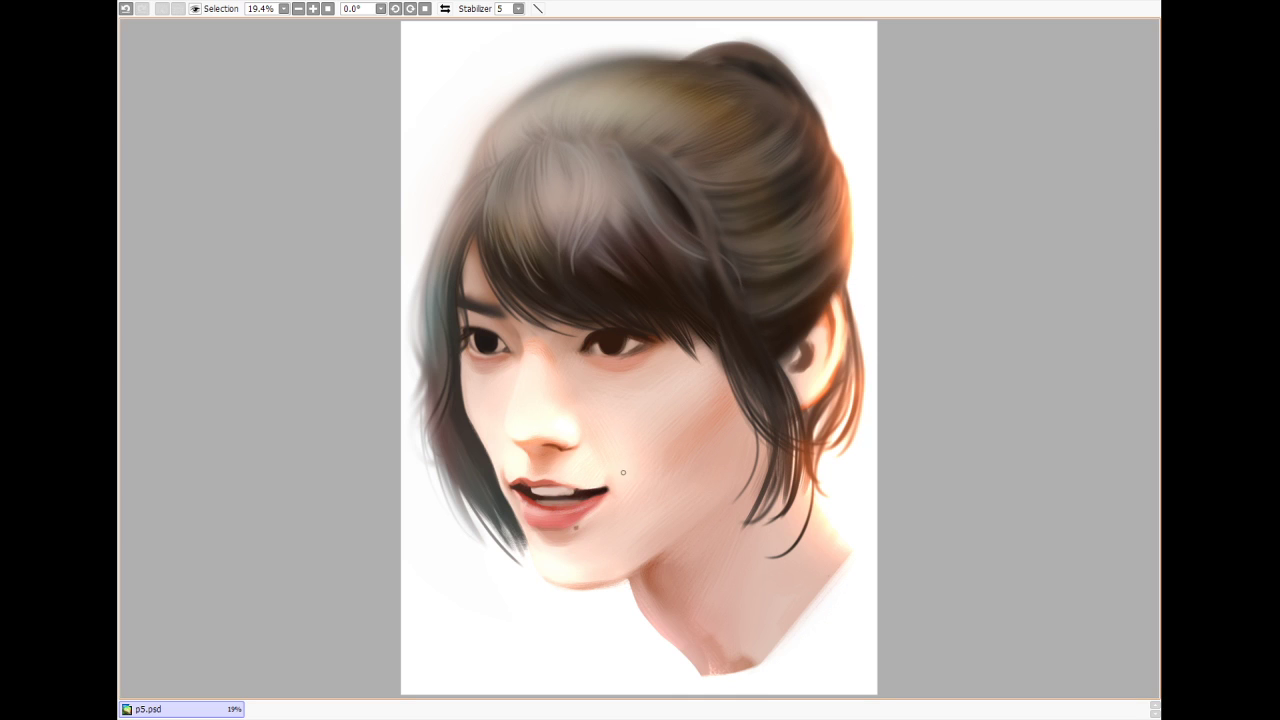
Compare the lower lip with and without the last change and touch up the skin at the mouth's near corner.
{"action": "key", "text": "ctrl+y"}
{"action": "key", "text": "bracketright"}
{"action": "key", "text": "ctrl+z"}
{"action": "key", "text": "ctrl+y"}
{"action": "key", "text": "ctrl+z"}
{"action": "key", "text": "ctrl+y"}
{"action": "key", "text": "bracketleft"}
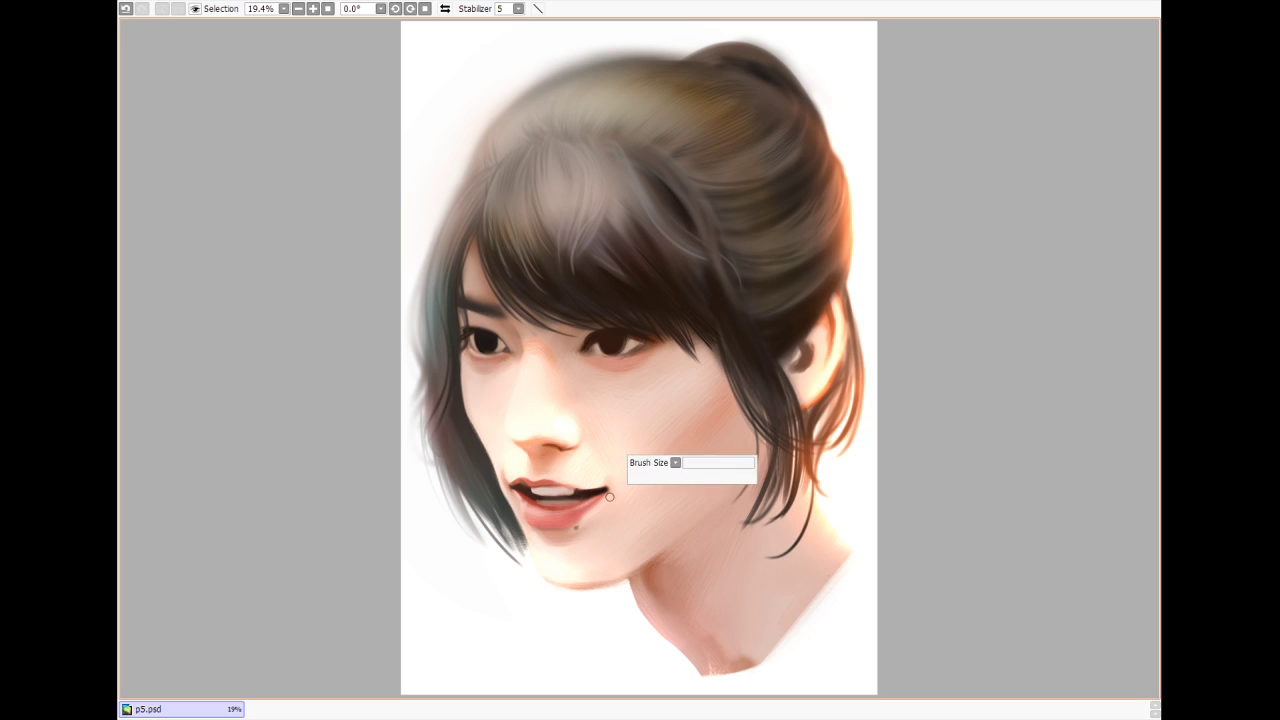
{"action": "left_click_drag", "start_coordinate": [610, 496], "coordinate": [605, 509]}
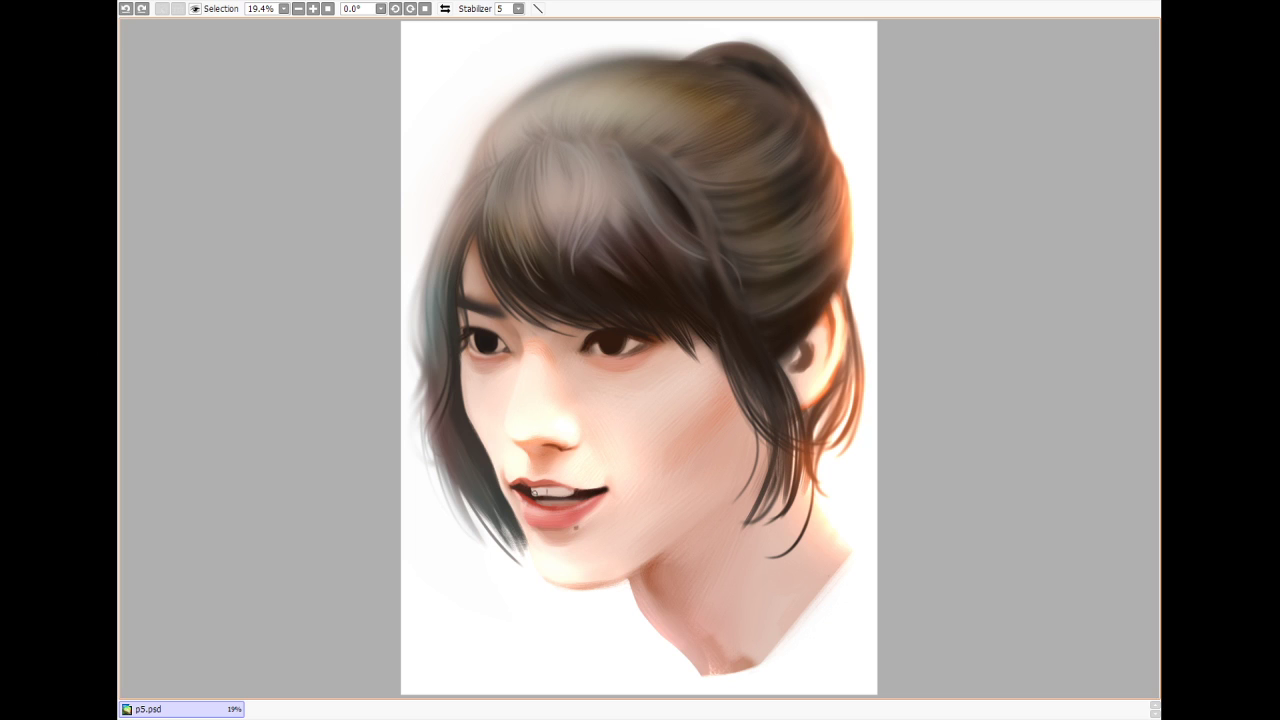
Define the upper teeth inside the open mouth with small brush strokes and dabs.
{"action": "left_click_drag", "start_coordinate": [535, 492], "coordinate": [551, 492]}
{"action": "left_click_drag", "start_coordinate": [538, 491], "coordinate": [558, 494]}
{"action": "left_click_drag", "start_coordinate": [540, 491], "coordinate": [551, 495]}
{"action": "left_click", "coordinate": [576, 493]}
{"action": "left_click", "coordinate": [567, 493]}
{"action": "key", "text": "ctrl+z"}
{"action": "left_click", "coordinate": [566, 492]}
{"action": "left_click", "coordinate": [535, 498]}
Adjust the brush size and rework the lower edge of the near upper teeth against the dark mouth opening.
{"action": "key", "text": "bracketright"}
{"action": "key", "text": "bracketright"}
{"action": "key", "text": "bracketright"}
{"action": "key", "text": "bracketright"}
{"action": "key", "text": "bracketright"}
{"action": "key", "text": "bracketleft"}
{"action": "key", "text": "bracketright"}
{"action": "key", "text": "bracketright"}
{"action": "key", "text": "bracketright"}
{"action": "key", "text": "bracketright"}
{"action": "key", "text": "bracketright"}
{"action": "key", "text": "bracketleft"}
{"action": "key", "text": "ctrl+z"}
{"action": "left_click_drag", "start_coordinate": [557, 497], "coordinate": [571, 497]}
Even out the tone across the row of upper teeth with a larger brush, comparing with and without the change.
{"action": "key", "text": "bracketright"}
{"action": "key", "text": "bracketright"}
{"action": "key", "text": "bracketright"}
{"action": "key", "text": "ctrl+z"}
{"action": "key", "text": "ctrl+y"}
{"action": "key", "text": "ctrl+z"}
{"action": "key", "text": "ctrl+y"}
{"action": "key", "text": "ctrl+z"}
{"action": "left_click_drag", "start_coordinate": [534, 489], "coordinate": [574, 491]}
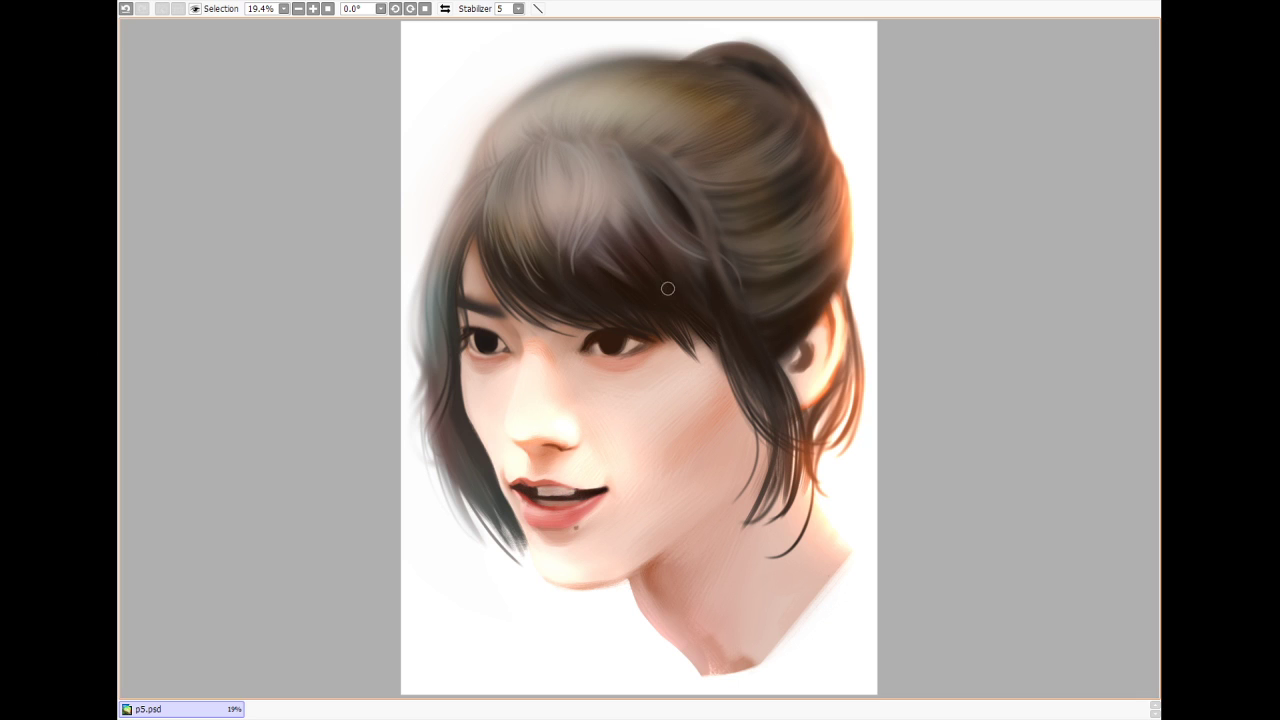
Try strokes on the upper lip's lower edge and across the upper teeth, and undo them.
{"action": "left_click_drag", "start_coordinate": [578, 480], "coordinate": [564, 482]}
{"action": "key", "text": "ctrl+z"}
{"action": "mouse_move", "coordinate": [535, 492]}
{"action": "left_mouse_down"}
{"action": "mouse_move", "coordinate": [588, 487]}
{"action": "mouse_move", "coordinate": [556, 493]}
{"action": "mouse_move", "coordinate": [576, 490]}
{"action": "left_mouse_up"}
{"action": "key", "text": "ctrl+z"}
{"action": "key", "text": "ctrl+z"}
{"action": "key", "text": "ctrl+z"}
Shape the rounded lower edges of the front teeth and try small touches along the upper lip in its sampled colour.
{"action": "left_click_drag", "start_coordinate": [541, 494], "coordinate": [549, 495]}
{"action": "key", "text": "bracketleft"}
{"action": "right_click", "coordinate": [564, 481]}
{"action": "key", "text": "ctrl+z"}
{"action": "mouse_move", "coordinate": [538, 488]}
{"action": "left_mouse_down"}
{"action": "mouse_move", "coordinate": [557, 485]}
{"action": "mouse_move", "coordinate": [542, 488]}
{"action": "left_mouse_up"}
{"action": "key", "text": "ctrl+z"}
{"action": "key", "text": "]"}
{"action": "key", "text": "ctrl+z"}
{"action": "left_click_drag", "start_coordinate": [530, 480], "coordinate": [540, 479]}
{"action": "key", "text": "ctrl+z"}
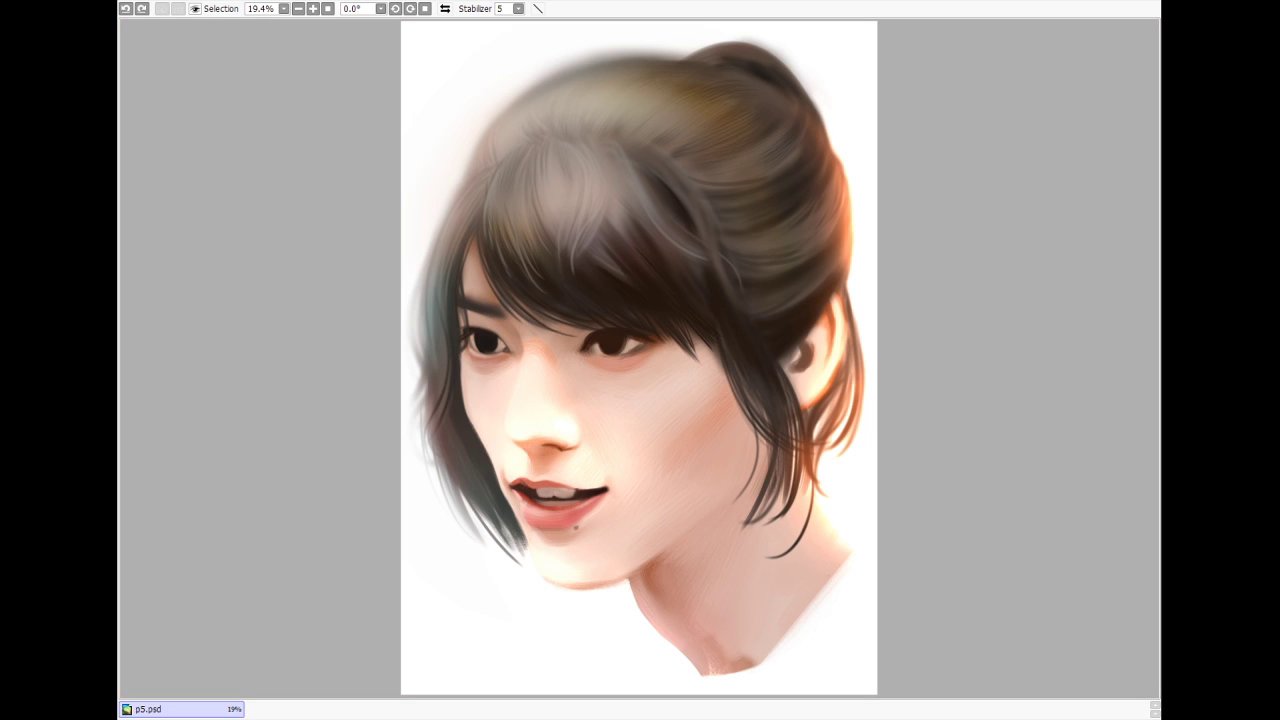
Touch up the upper lip's edge above the front teeth, adjusting the brush to size 36 and comparing the result.
{"action": "left_click_drag", "start_coordinate": [558, 483], "coordinate": [535, 482], "text": "ctrl+alt"}
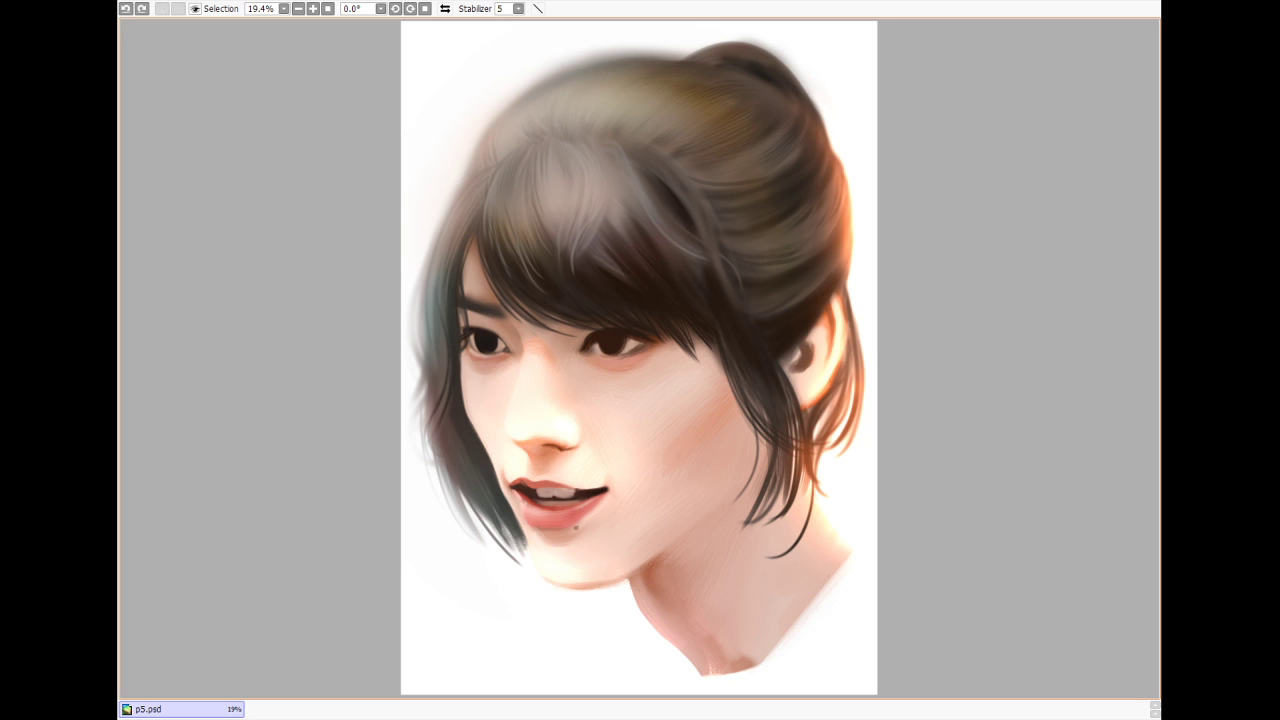
{"action": "left_click_drag", "start_coordinate": [538, 486], "coordinate": [544, 482]}
{"action": "key", "text": "bracketright"}
{"action": "key", "text": "bracketleft"}
{"action": "key", "text": "bracketleft"}
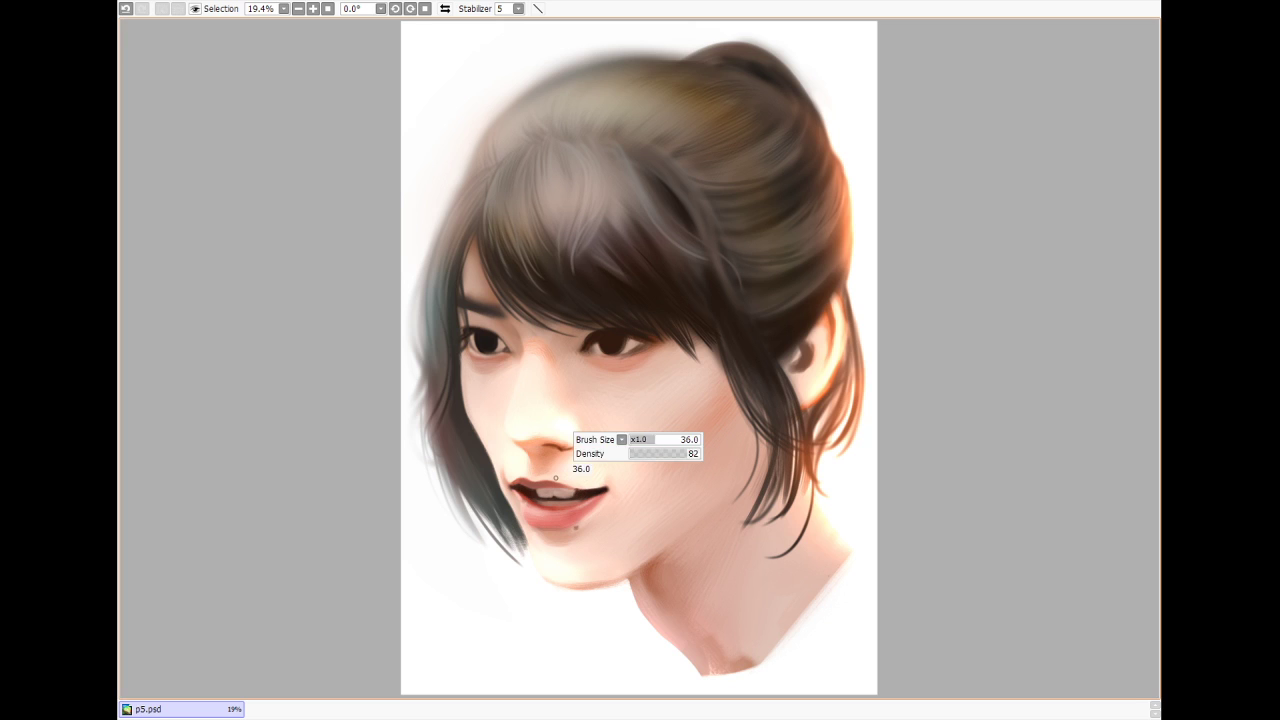
{"action": "key", "text": "ctrl+z"}
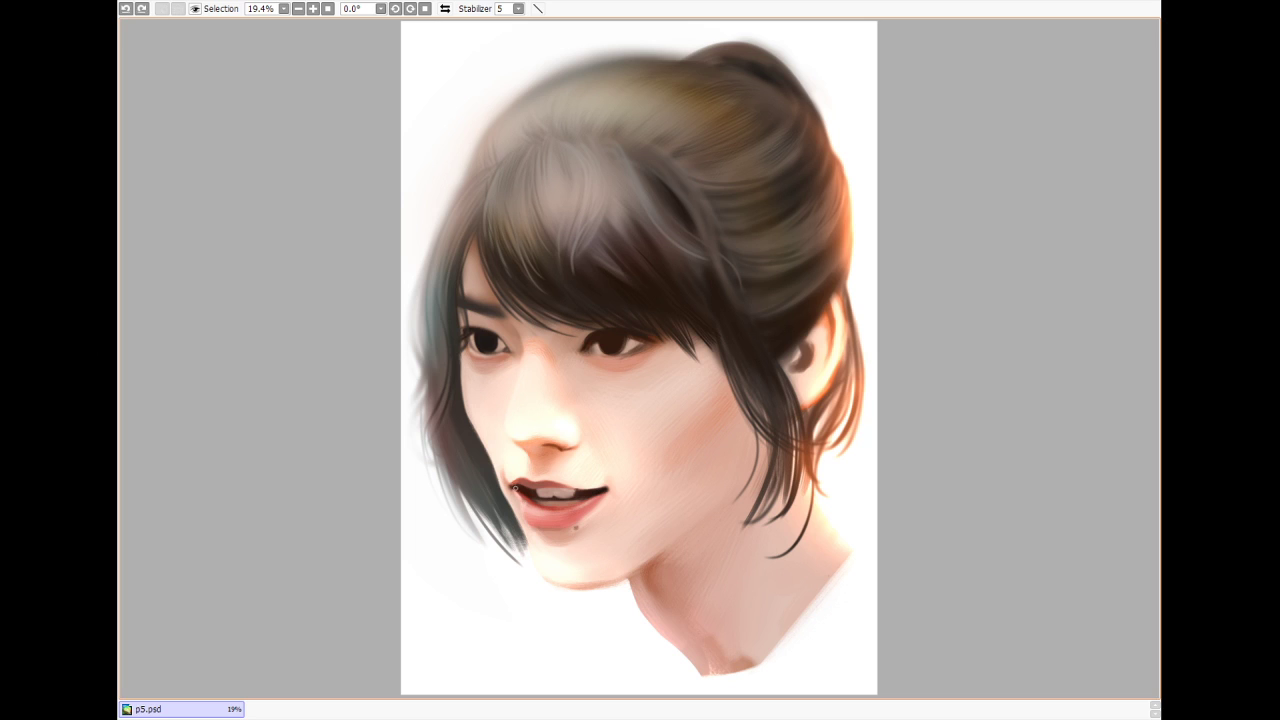
{"action": "key", "text": "ctrl+y"}
{"action": "key", "text": "ctrl+z"}
Refine the mouth's far corner and the lip edge around it, repeatedly comparing with and without the last stroke.
{"action": "left_click_drag", "start_coordinate": [516, 487], "coordinate": [531, 489]}
{"action": "key", "text": "ctrl+z"}
{"action": "key", "text": "ctrl+y"}
{"action": "left_click_drag", "start_coordinate": [513, 481], "coordinate": [521, 473]}
{"action": "left_click_drag", "start_coordinate": [524, 485], "coordinate": [516, 490]}
{"action": "key", "text": "ctrl+z"}
{"action": "key", "text": "ctrl+z"}
{"action": "key", "text": "ctrl+y"}
{"action": "key", "text": "ctrl+z"}
{"action": "key", "text": "ctrl+y"}
{"action": "key", "text": "ctrl+z"}
{"action": "key", "text": "ctrl+y"}
{"action": "key", "text": "ctrl+z"}
{"action": "key", "text": "ctrl+y"}
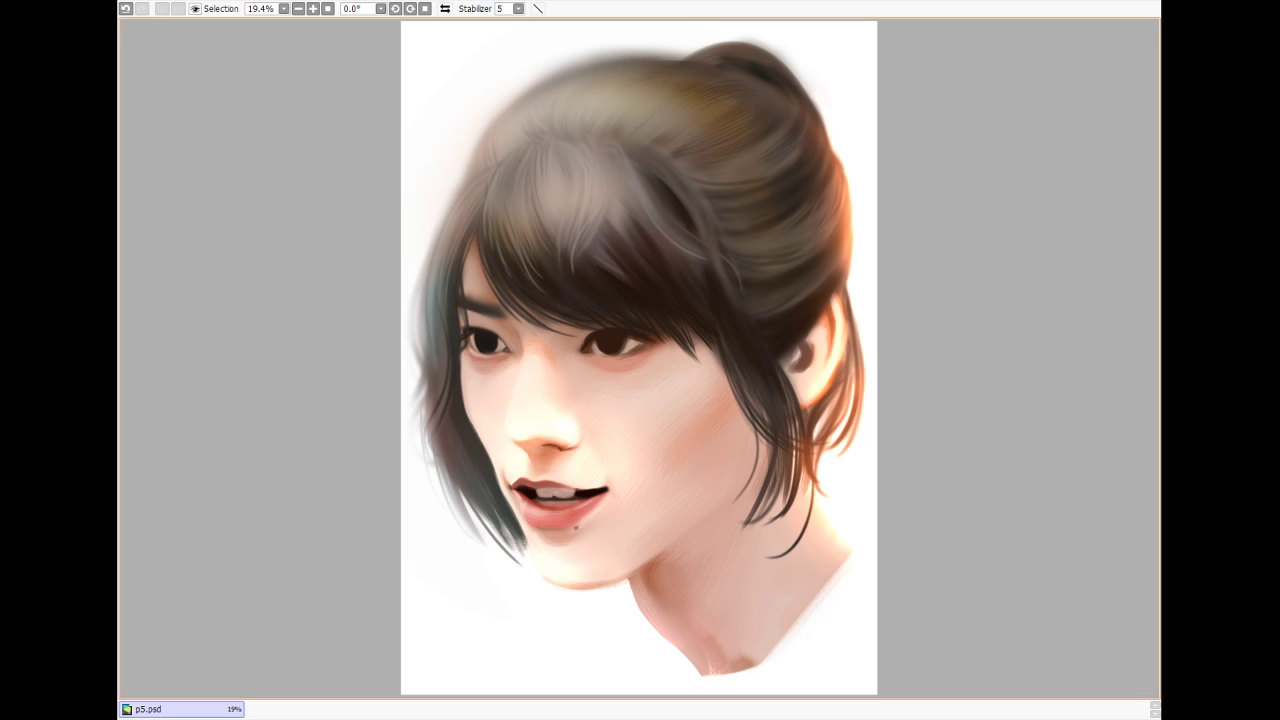
Try soft strokes down the lower part of the far-side hair lock beside the cheek.
{"action": "left_click_drag", "start_coordinate": [464, 479], "coordinate": [511, 554]}
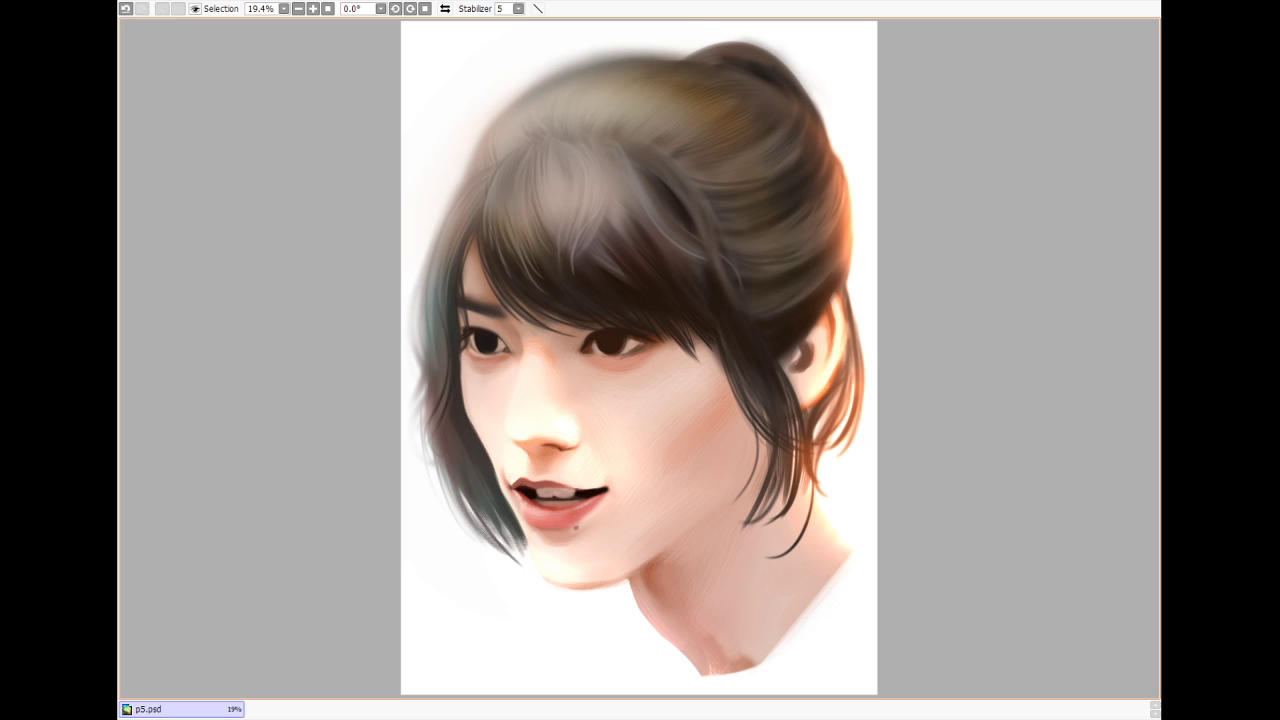
{"action": "key", "text": "ctrl+z"}
{"action": "key", "text": "ctrl+z"}
{"action": "left_click_drag", "start_coordinate": [466, 454], "coordinate": [496, 535]}
{"action": "key", "text": "ctrl+z"}
Reshape the lower end of the far-side hair lock into separate curved strands with a light gap between them.
{"action": "key", "text": "b"}
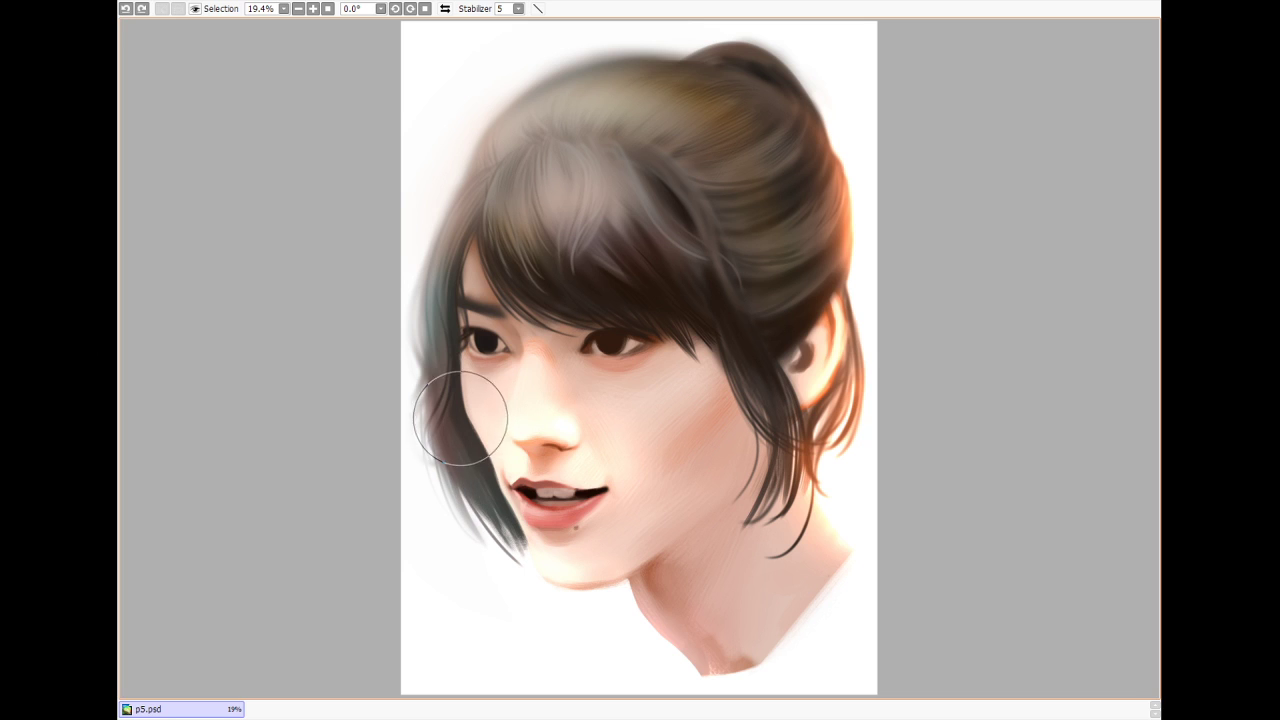
{"action": "left_click_drag", "start_coordinate": [462, 419], "coordinate": [524, 556]}
{"action": "mouse_move", "coordinate": [508, 478]}
{"action": "left_mouse_down"}
{"action": "mouse_move", "coordinate": [461, 437]}
{"action": "mouse_move", "coordinate": [497, 533]}
{"action": "left_mouse_up"}
{"action": "key", "text": "ctrl+z"}
{"action": "left_click_drag", "start_coordinate": [457, 433], "coordinate": [509, 547]}
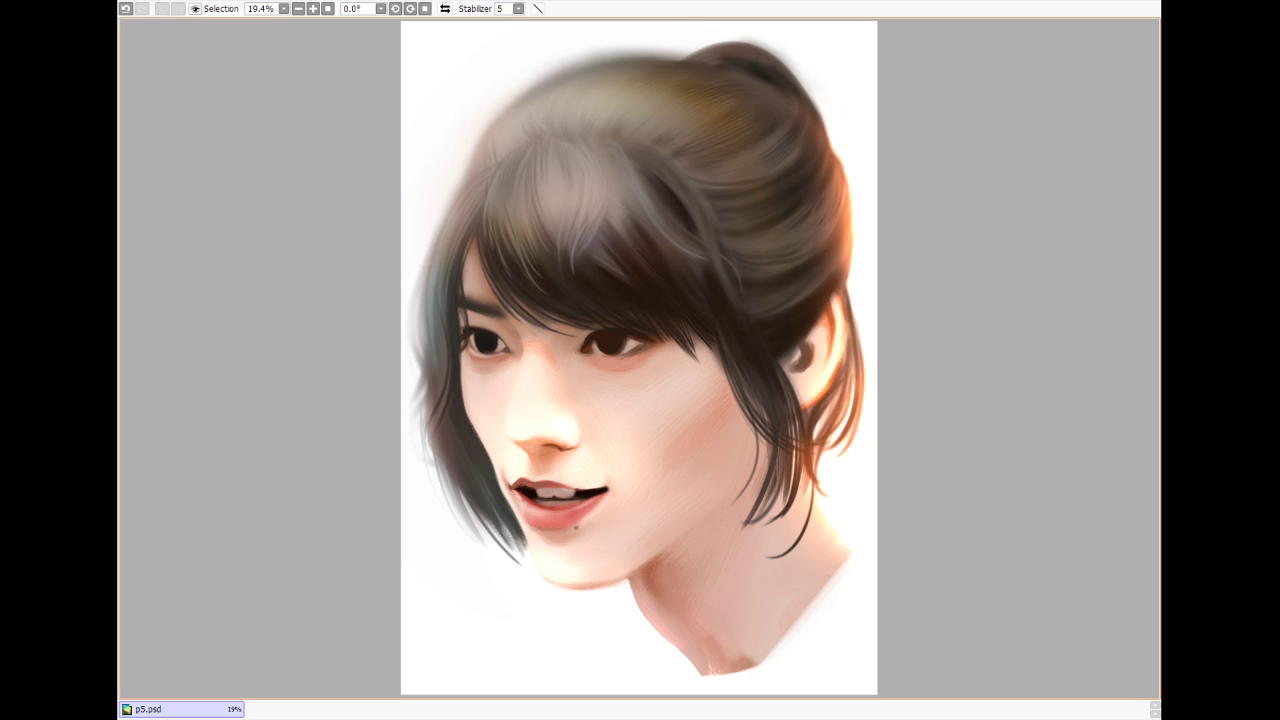
{"action": "left_click_drag", "start_coordinate": [476, 482], "coordinate": [508, 542]}
{"action": "left_click_drag", "start_coordinate": [486, 484], "coordinate": [523, 562]}
{"action": "key", "text": "ctrl+z"}
{"action": "left_click_drag", "start_coordinate": [490, 503], "coordinate": [523, 567]}
{"action": "left_click_drag", "start_coordinate": [484, 474], "coordinate": [520, 568]}
{"action": "key", "text": "ctrl+z"}
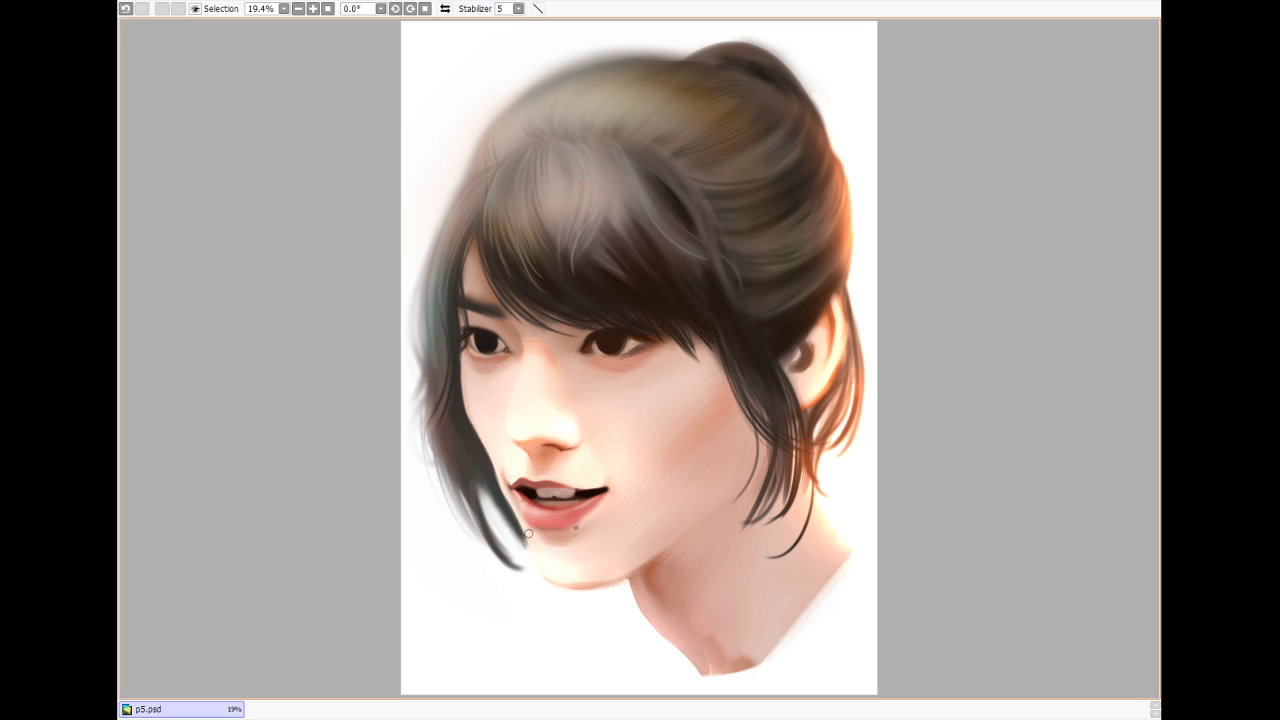
Undo the latest strokes on the far-side lock's lower end, including the trial strands drawn toward the chin.
{"action": "key", "text": "ctrl+z"}
{"action": "mouse_move", "coordinate": [489, 467]}
{"action": "left_mouse_down"}
{"action": "mouse_move", "coordinate": [486, 515]}
{"action": "mouse_move", "coordinate": [520, 567]}
{"action": "left_mouse_up"}
{"action": "key", "text": "ctrl+z"}
{"action": "key", "text": "ctrl+z"}
{"action": "left_click_drag", "start_coordinate": [522, 486], "coordinate": [521, 564]}
{"action": "key", "text": "ctrl+z"}
{"action": "key", "text": "ctrl+z"}
Paint thin, curved dark strands down the outer lower end of the far-side lock, comparing the last stroke before removing it.
{"action": "left_click_drag", "start_coordinate": [467, 490], "coordinate": [506, 562]}
{"action": "left_click_drag", "start_coordinate": [464, 490], "coordinate": [498, 545]}
{"action": "mouse_move", "coordinate": [474, 484]}
{"action": "left_mouse_down"}
{"action": "mouse_move", "coordinate": [463, 437]}
{"action": "mouse_move", "coordinate": [491, 540]}
{"action": "left_mouse_up"}
{"action": "left_click_drag", "start_coordinate": [464, 437], "coordinate": [490, 535]}
{"action": "left_click_drag", "start_coordinate": [484, 486], "coordinate": [532, 550]}
{"action": "key", "text": "ctrl+z"}
{"action": "key", "text": "ctrl+y"}
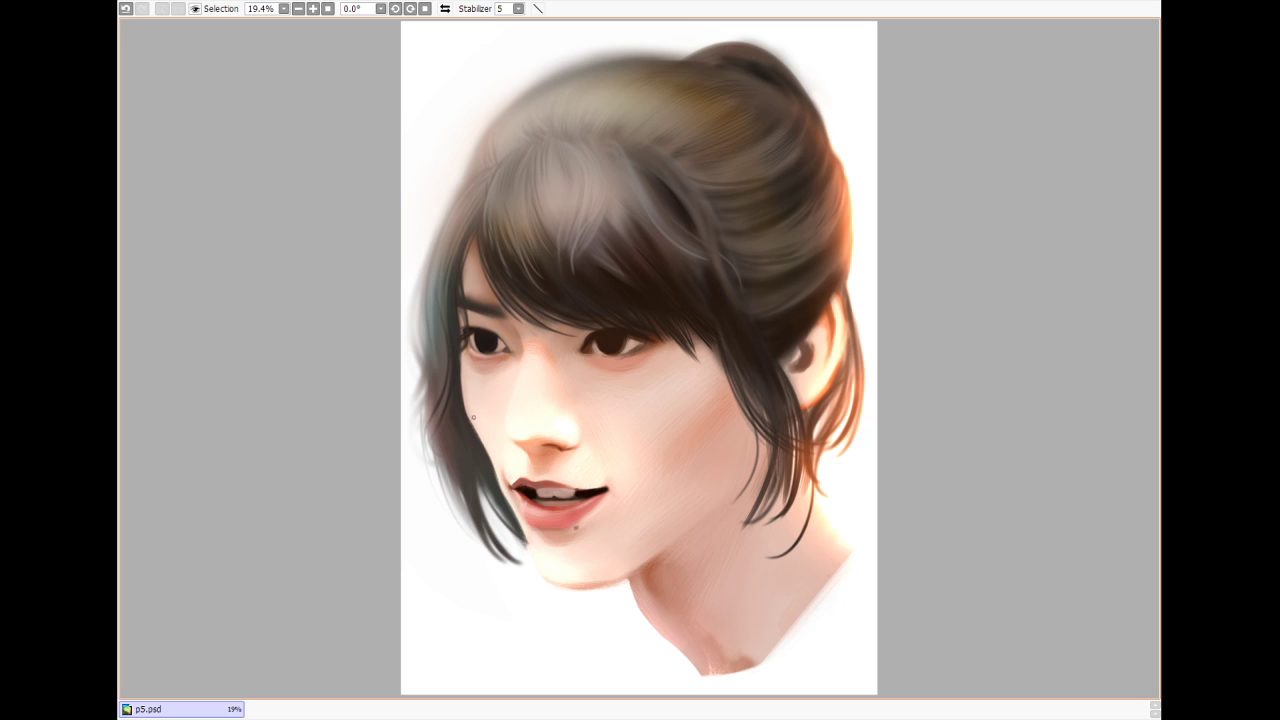
{"action": "key", "text": "ctrl+z"}
Split the inner tip of the far-side lock beside the mouth into fine tapered strands.
{"action": "left_click_drag", "start_coordinate": [483, 485], "coordinate": [518, 543]}
{"action": "left_click_drag", "start_coordinate": [494, 488], "coordinate": [527, 549]}
{"action": "left_click_drag", "start_coordinate": [488, 475], "coordinate": [498, 502]}
{"action": "mouse_move", "coordinate": [489, 477]}
{"action": "left_mouse_down"}
{"action": "mouse_move", "coordinate": [523, 549]}
{"action": "mouse_move", "coordinate": [509, 507]}
{"action": "mouse_move", "coordinate": [519, 519]}
{"action": "left_mouse_up"}
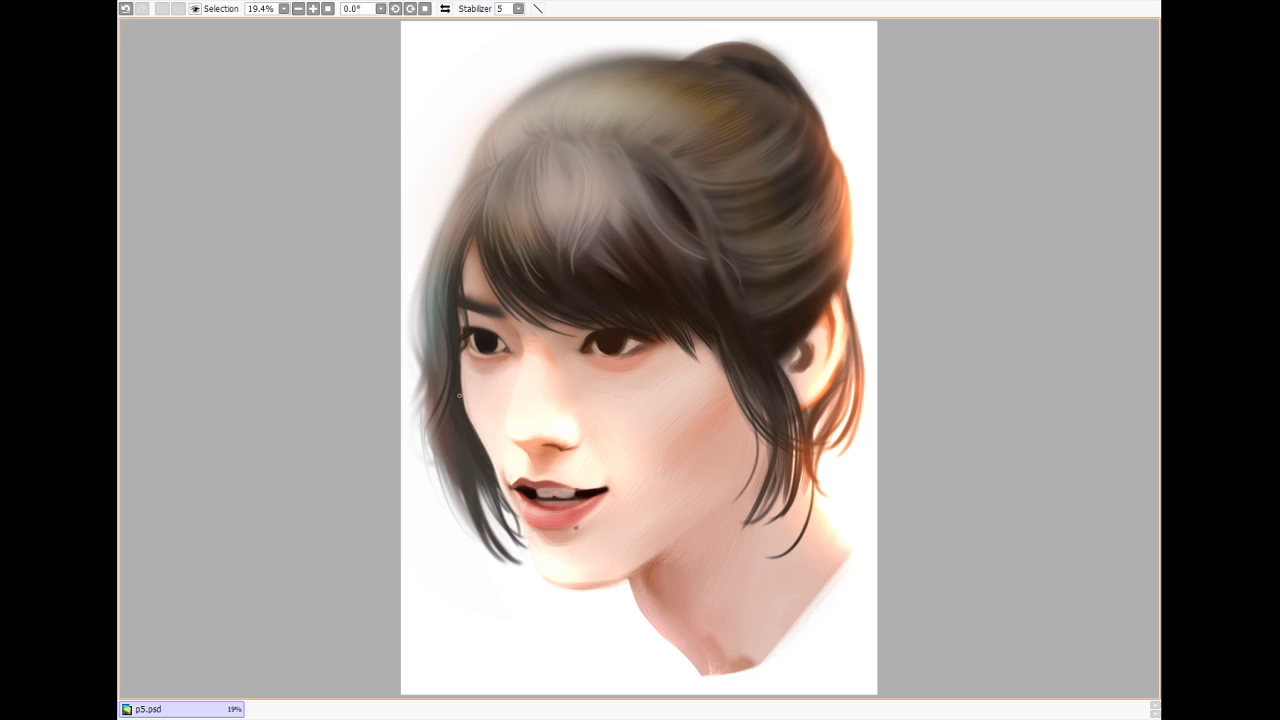
{"action": "left_click_drag", "start_coordinate": [494, 490], "coordinate": [520, 538]}
{"action": "key", "text": "ctrl+z"}
Refine the middle of the far-side lock with a downward stroke and try small touch-ups along its cheek-side edge.
{"action": "mouse_move", "coordinate": [455, 438]}
{"action": "left_mouse_down"}
{"action": "mouse_move", "coordinate": [482, 487]}
{"action": "mouse_move", "coordinate": [469, 495]}
{"action": "left_mouse_up"}
{"action": "left_click_drag", "start_coordinate": [476, 434], "coordinate": [494, 442]}
{"action": "key", "text": "ctrl+z"}
{"action": "mouse_move", "coordinate": [460, 388]}
{"action": "left_mouse_down"}
{"action": "mouse_move", "coordinate": [486, 450]}
{"action": "mouse_move", "coordinate": [462, 380]}
{"action": "left_mouse_up"}
{"action": "key", "text": "ctrl+z"}
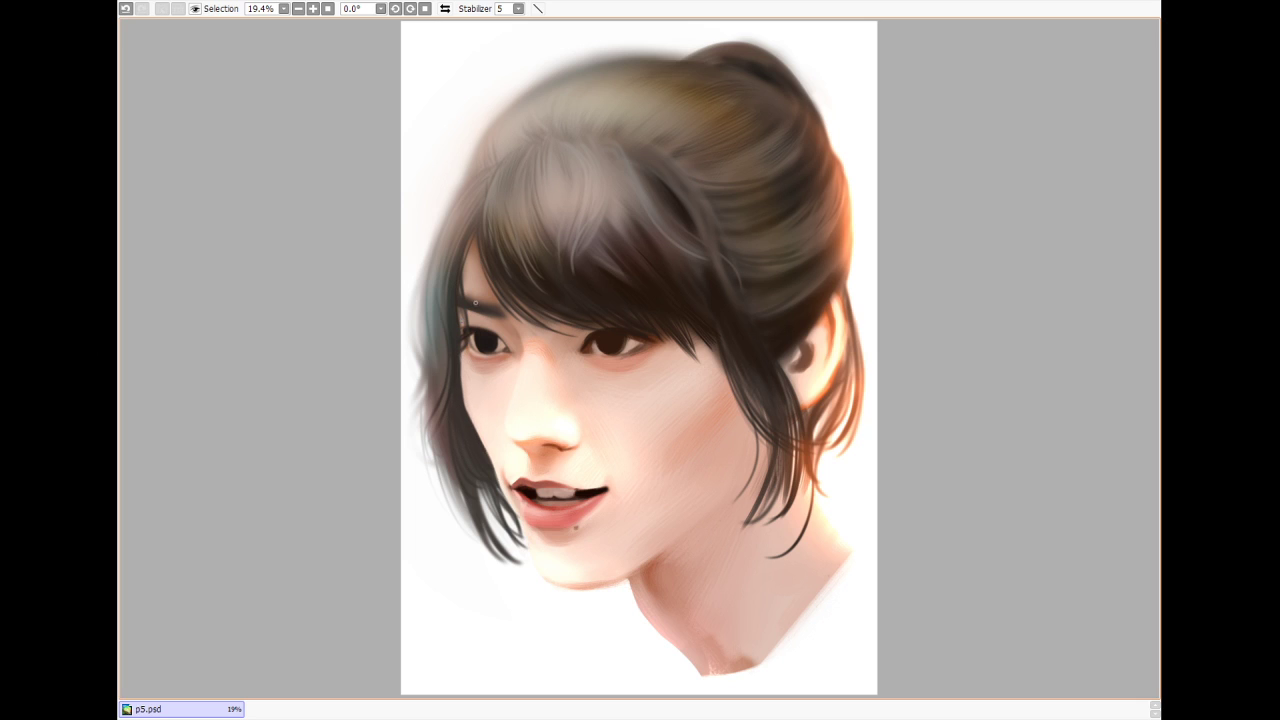